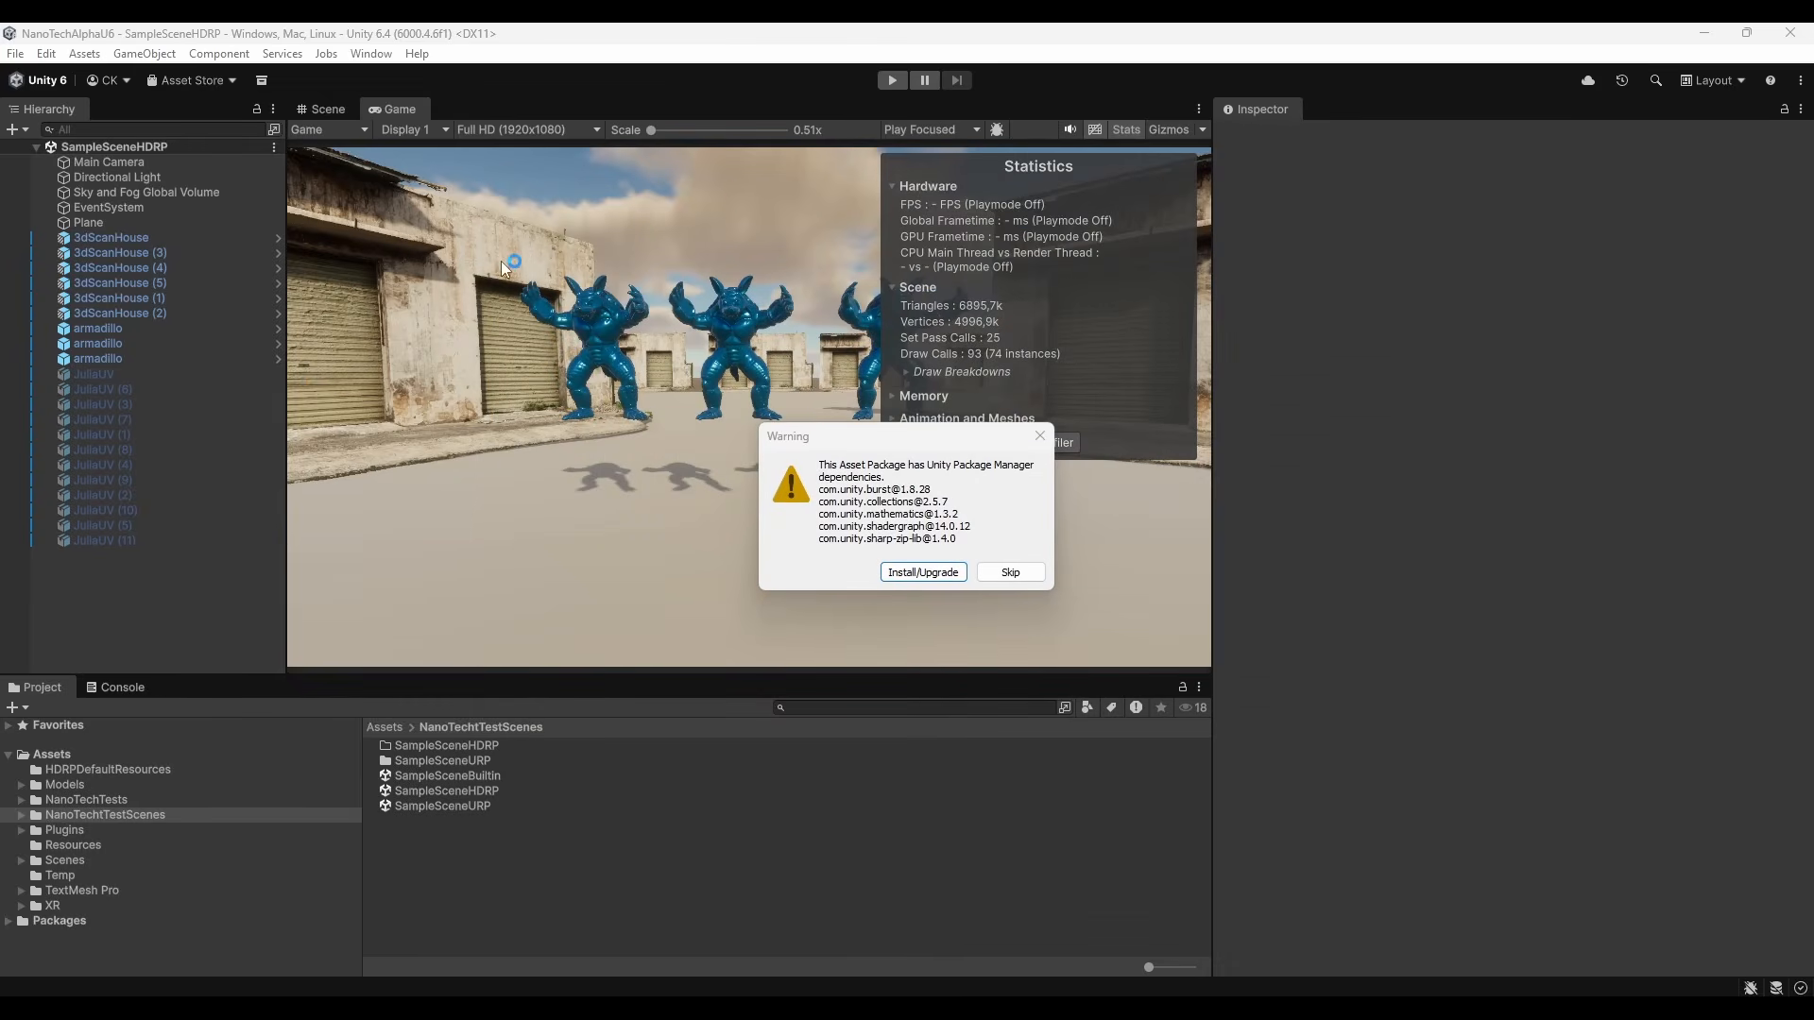
# Import the full NanoTechAlphaVersion_1_1_9 package with its Unity package dependencies and install the required UniTask package
pyautogui.click(908, 574)
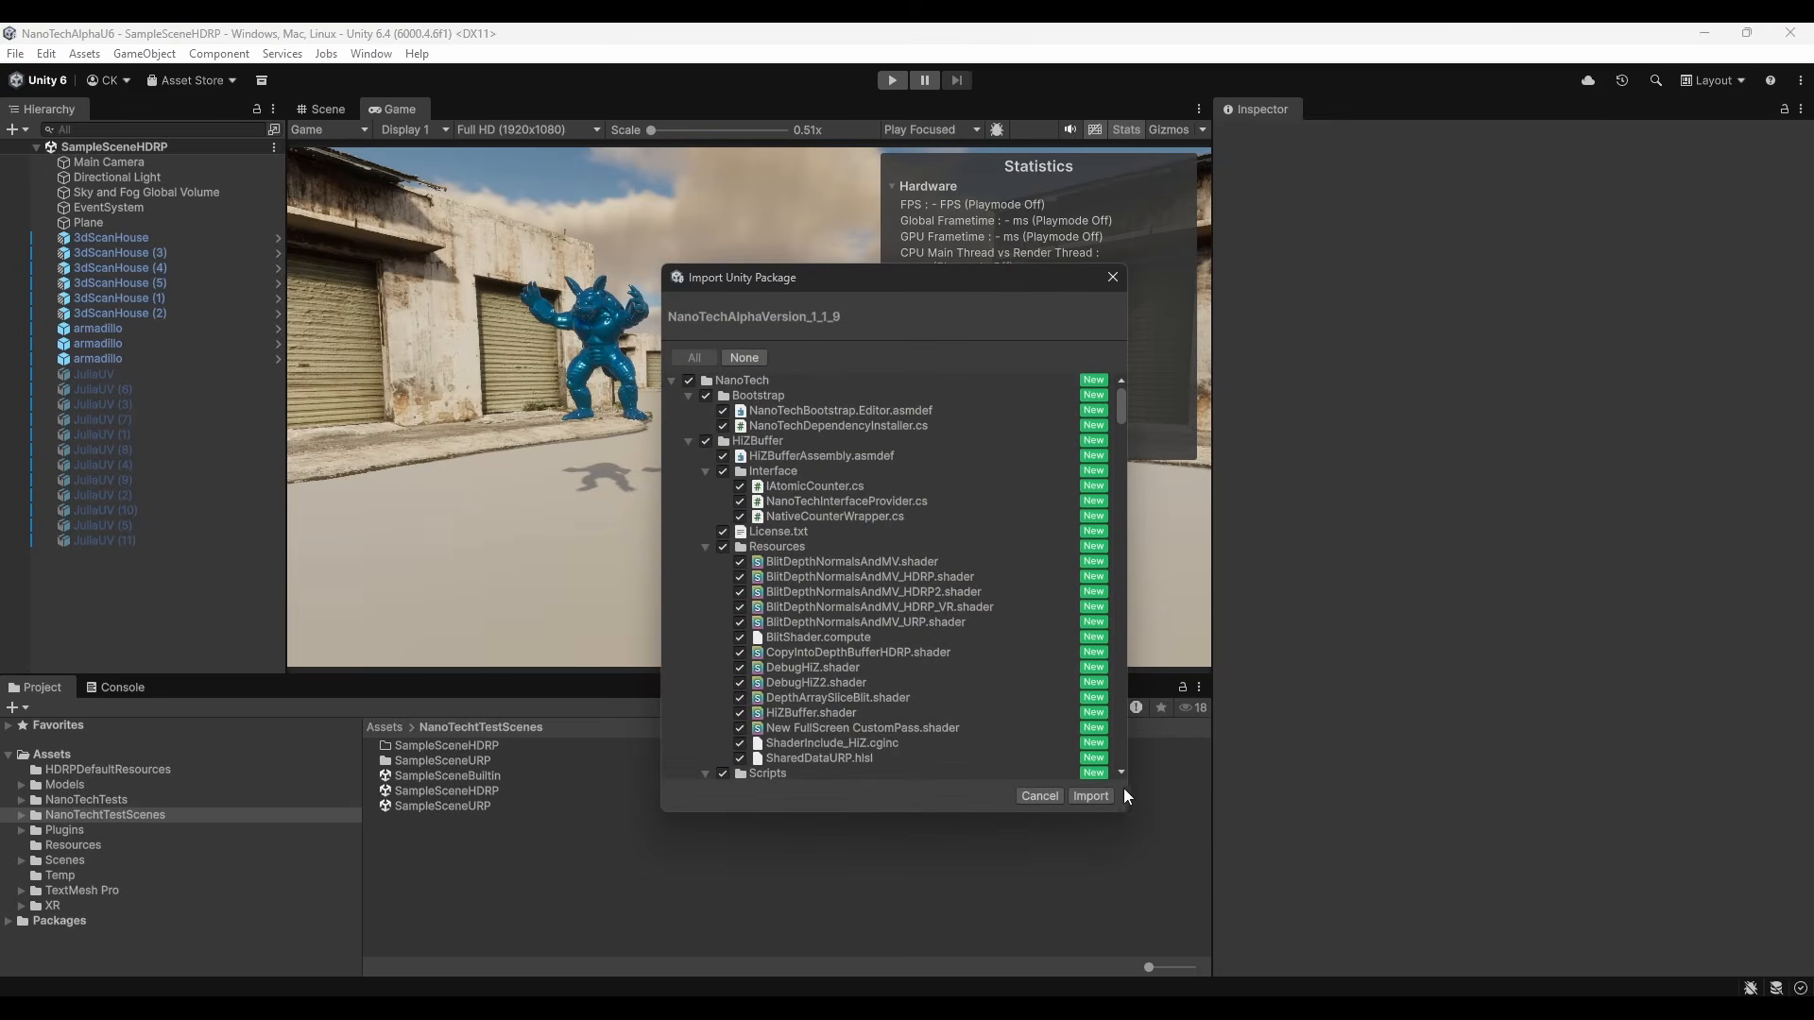
pyautogui.click(1090, 795)
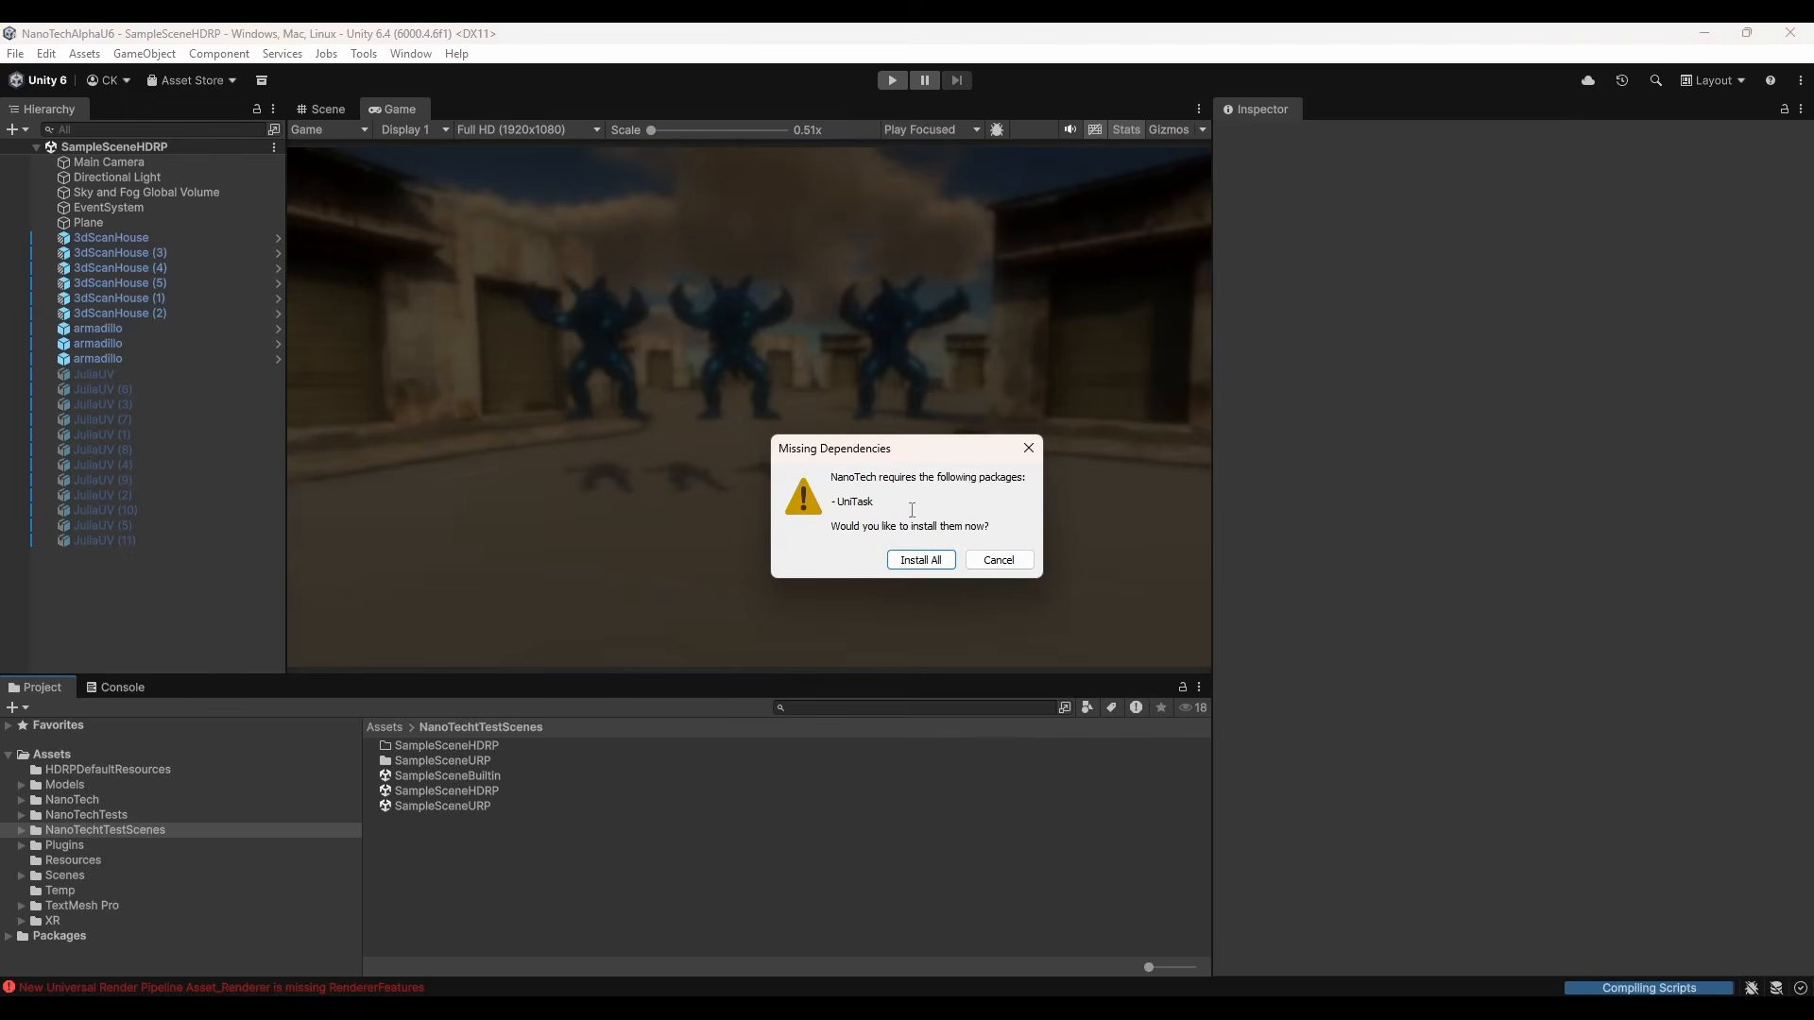
pyautogui.click(897, 560)
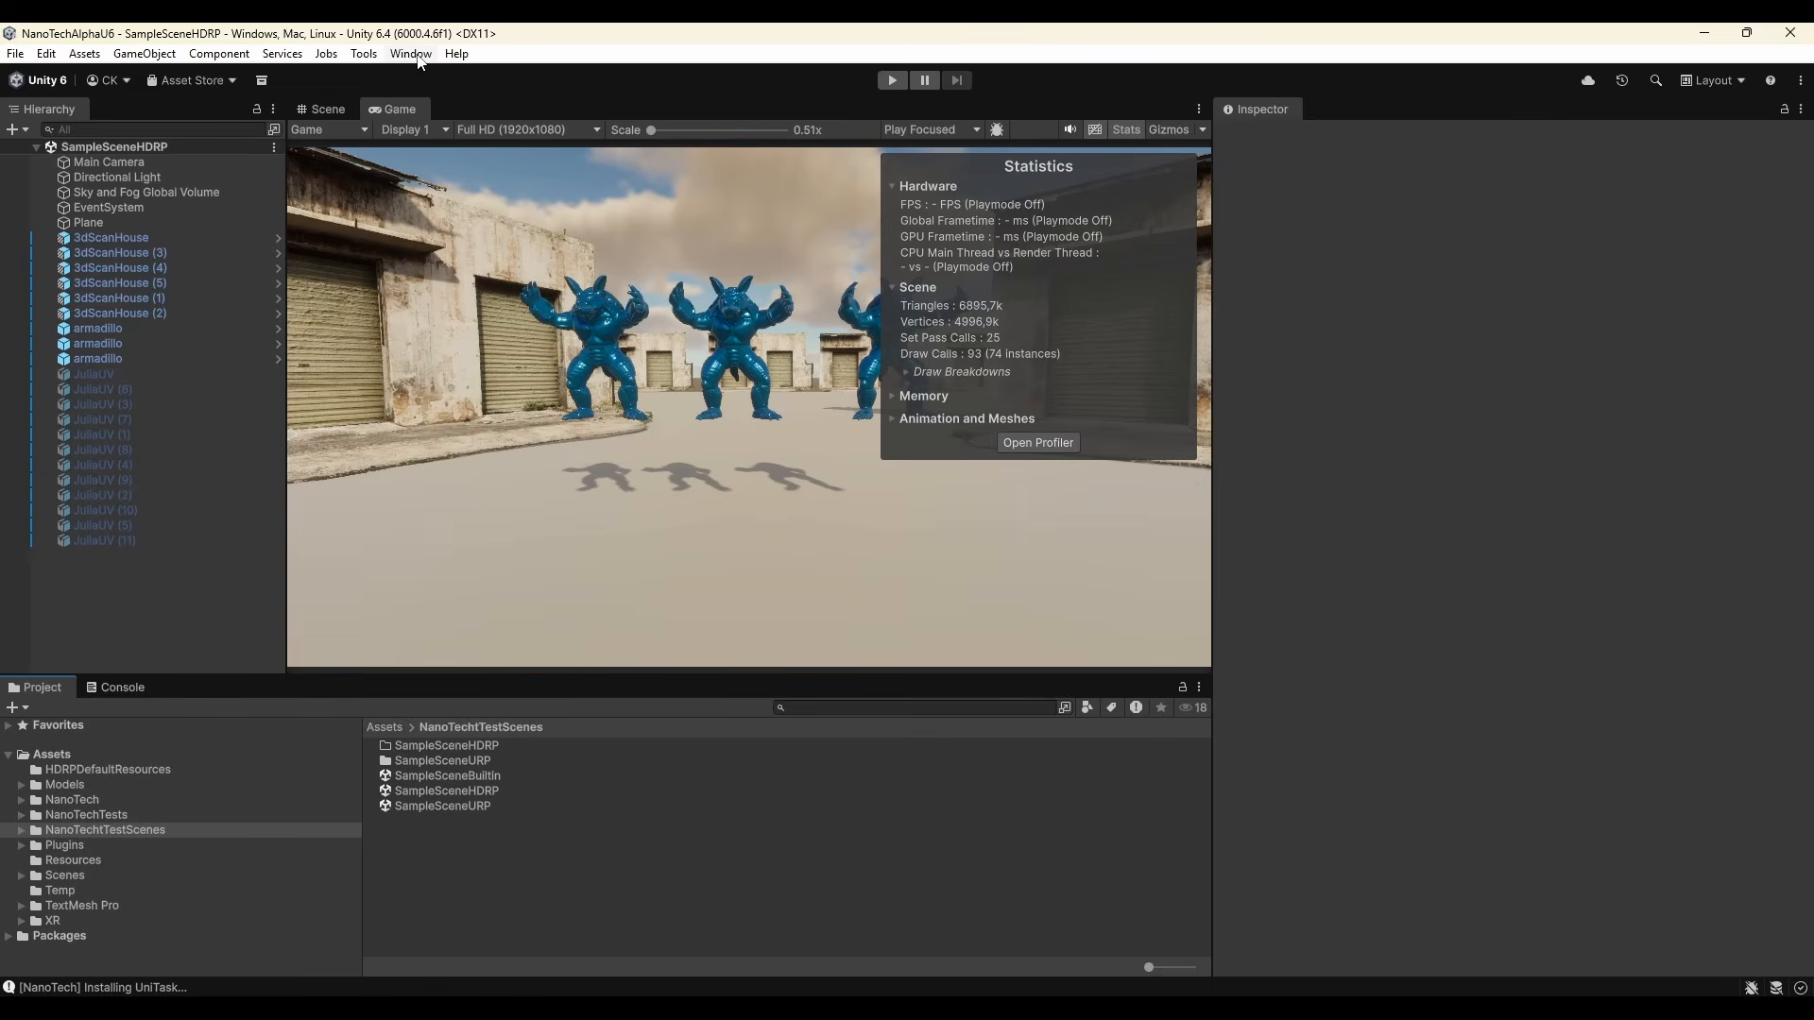
# Check the installed UniTask, Burst, Collections, Mathematics and SharpZipLib packages in the Package Manager, and close it
pyautogui.click(411, 54)
pyautogui.moveTo(477, 345)
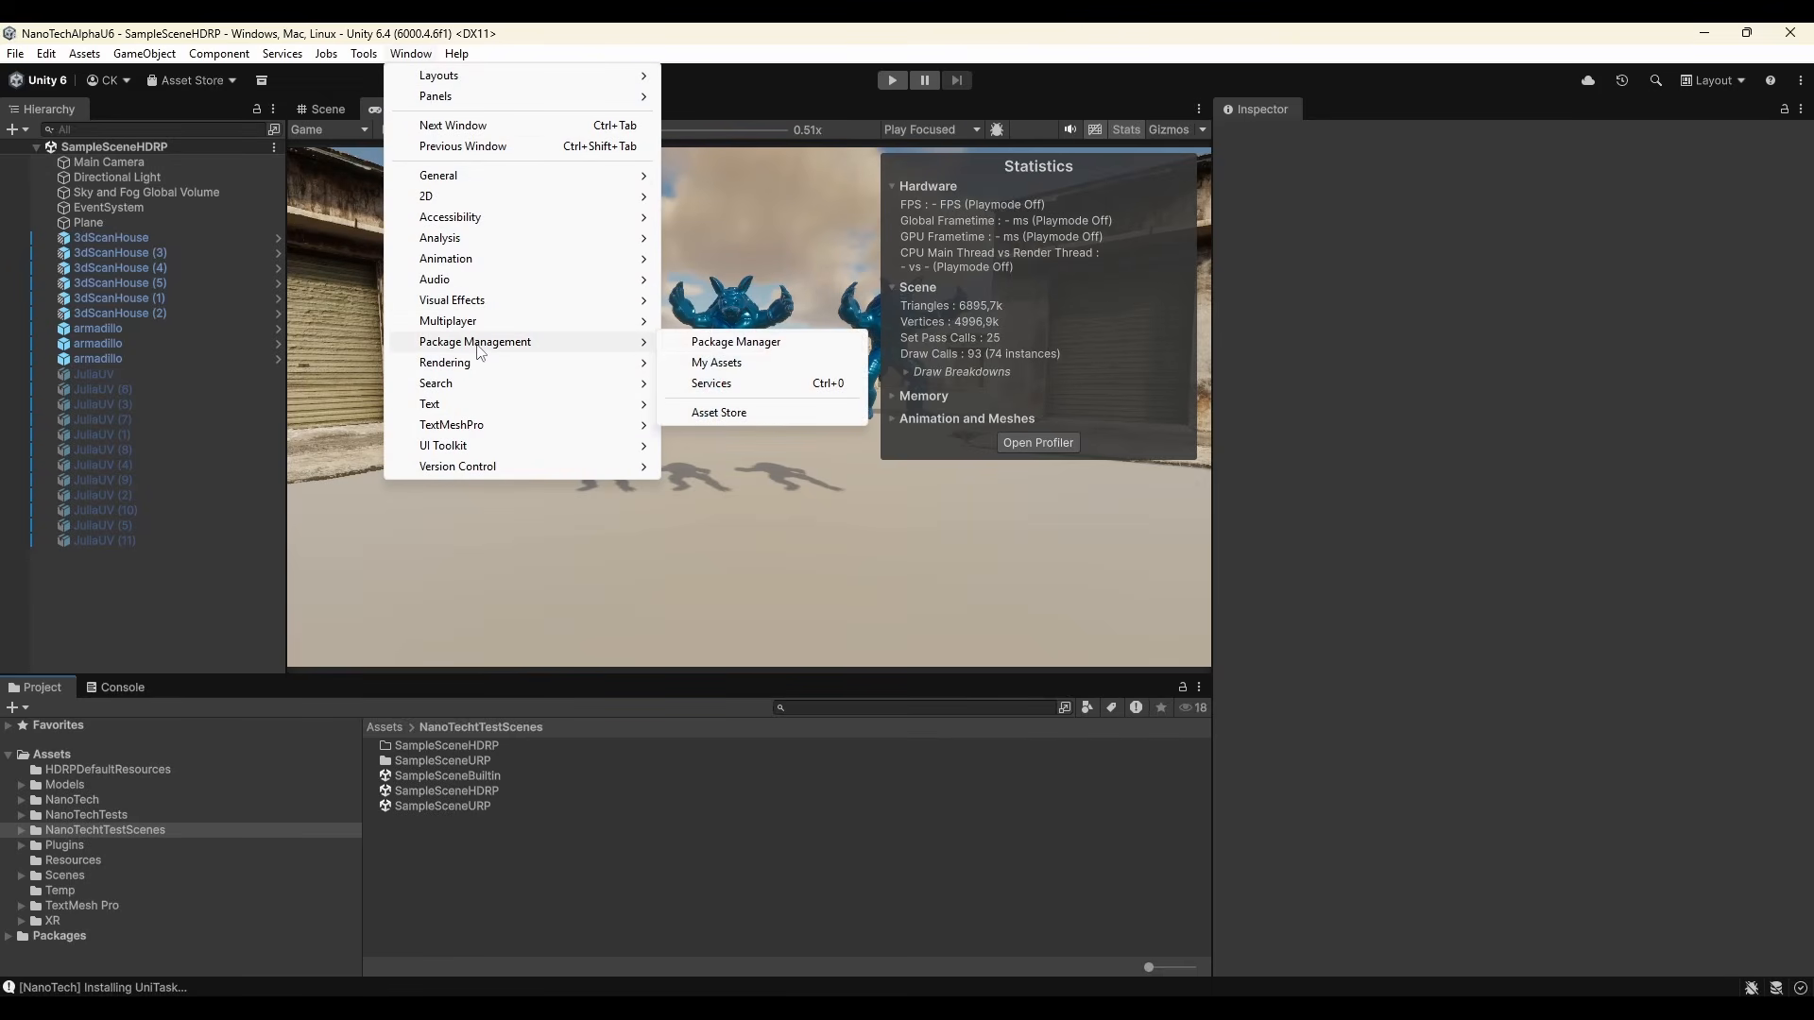
pyautogui.click(706, 343)
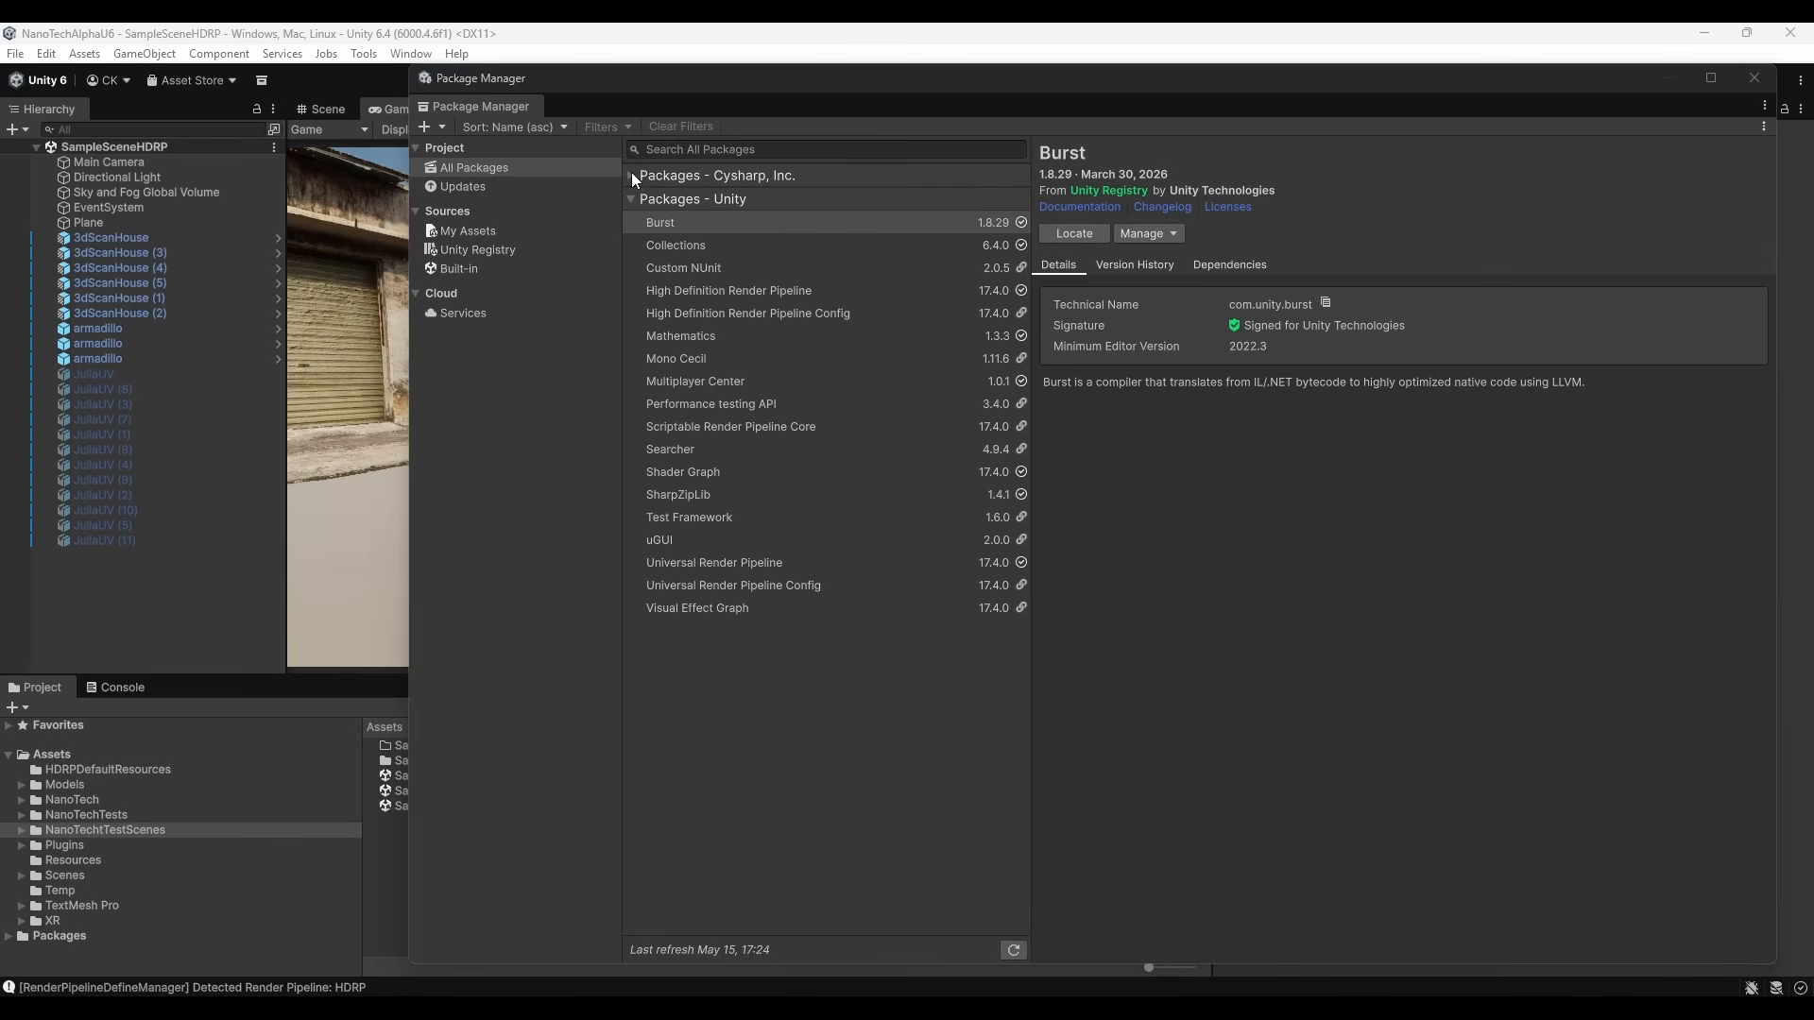
pyautogui.click(632, 176)
pyautogui.click(682, 201)
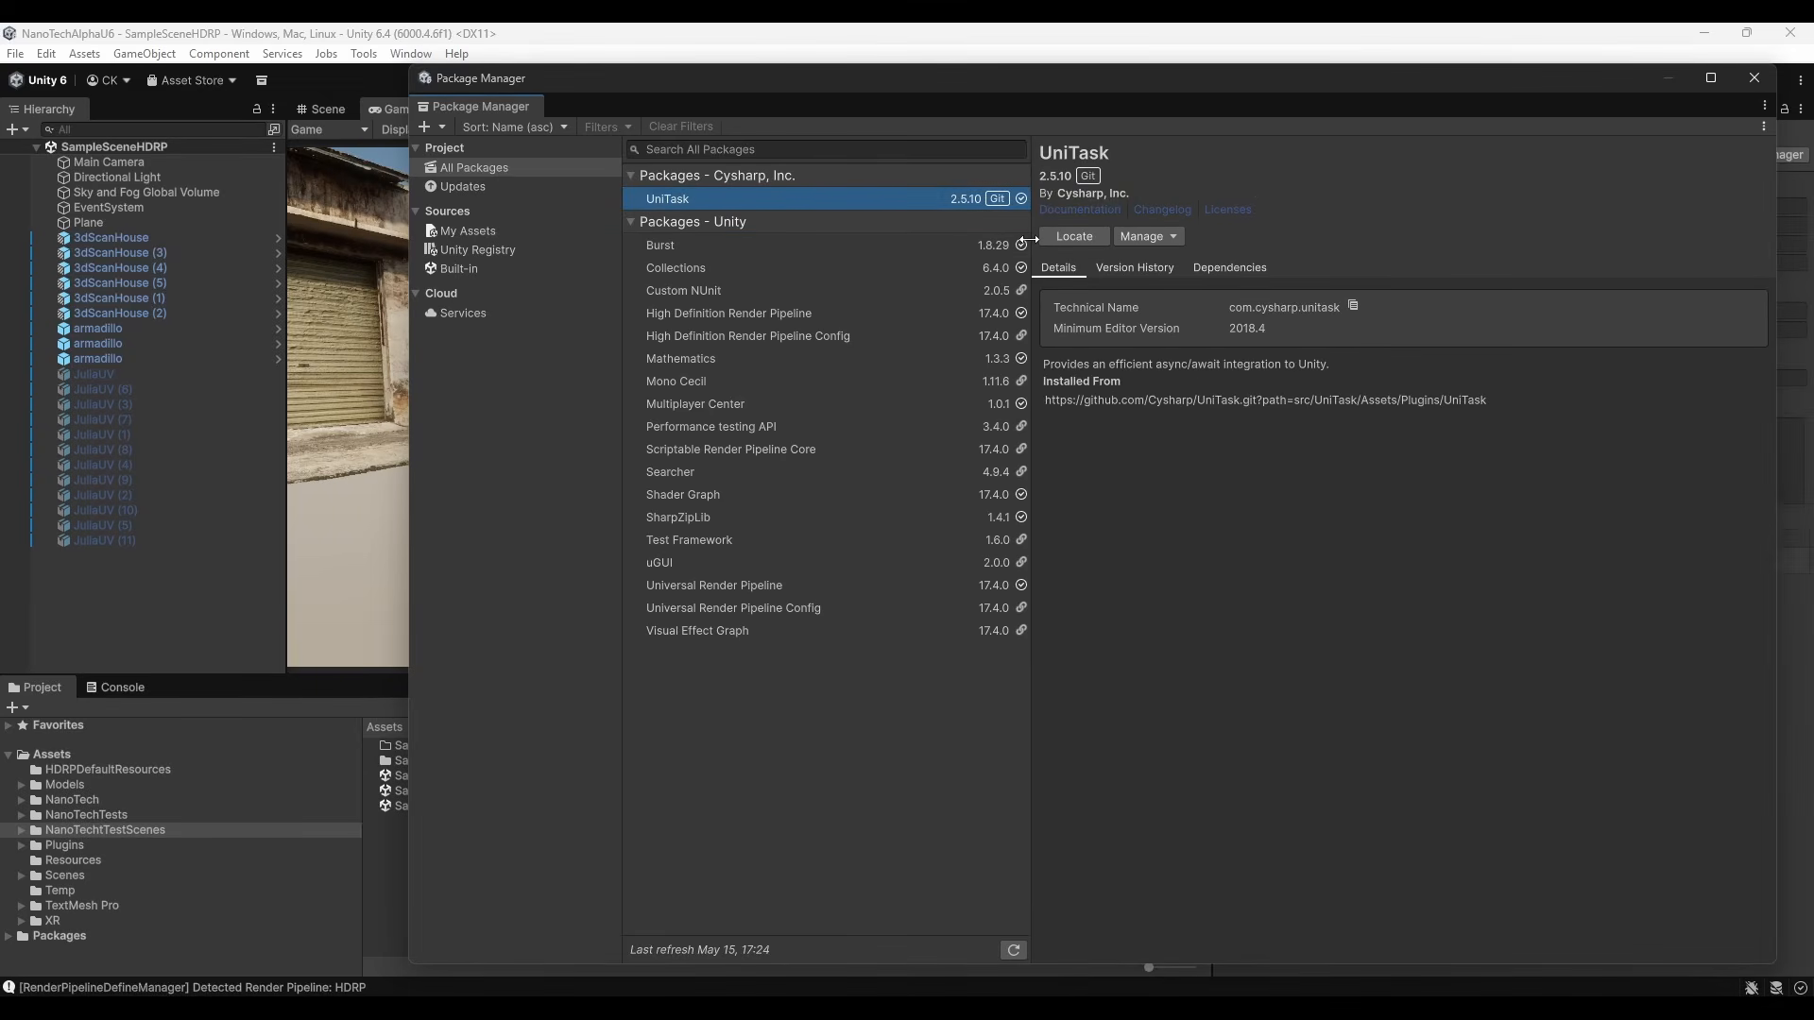
pyautogui.click(1176, 235)
pyautogui.click(1216, 465)
pyautogui.click(705, 246)
pyautogui.click(687, 267)
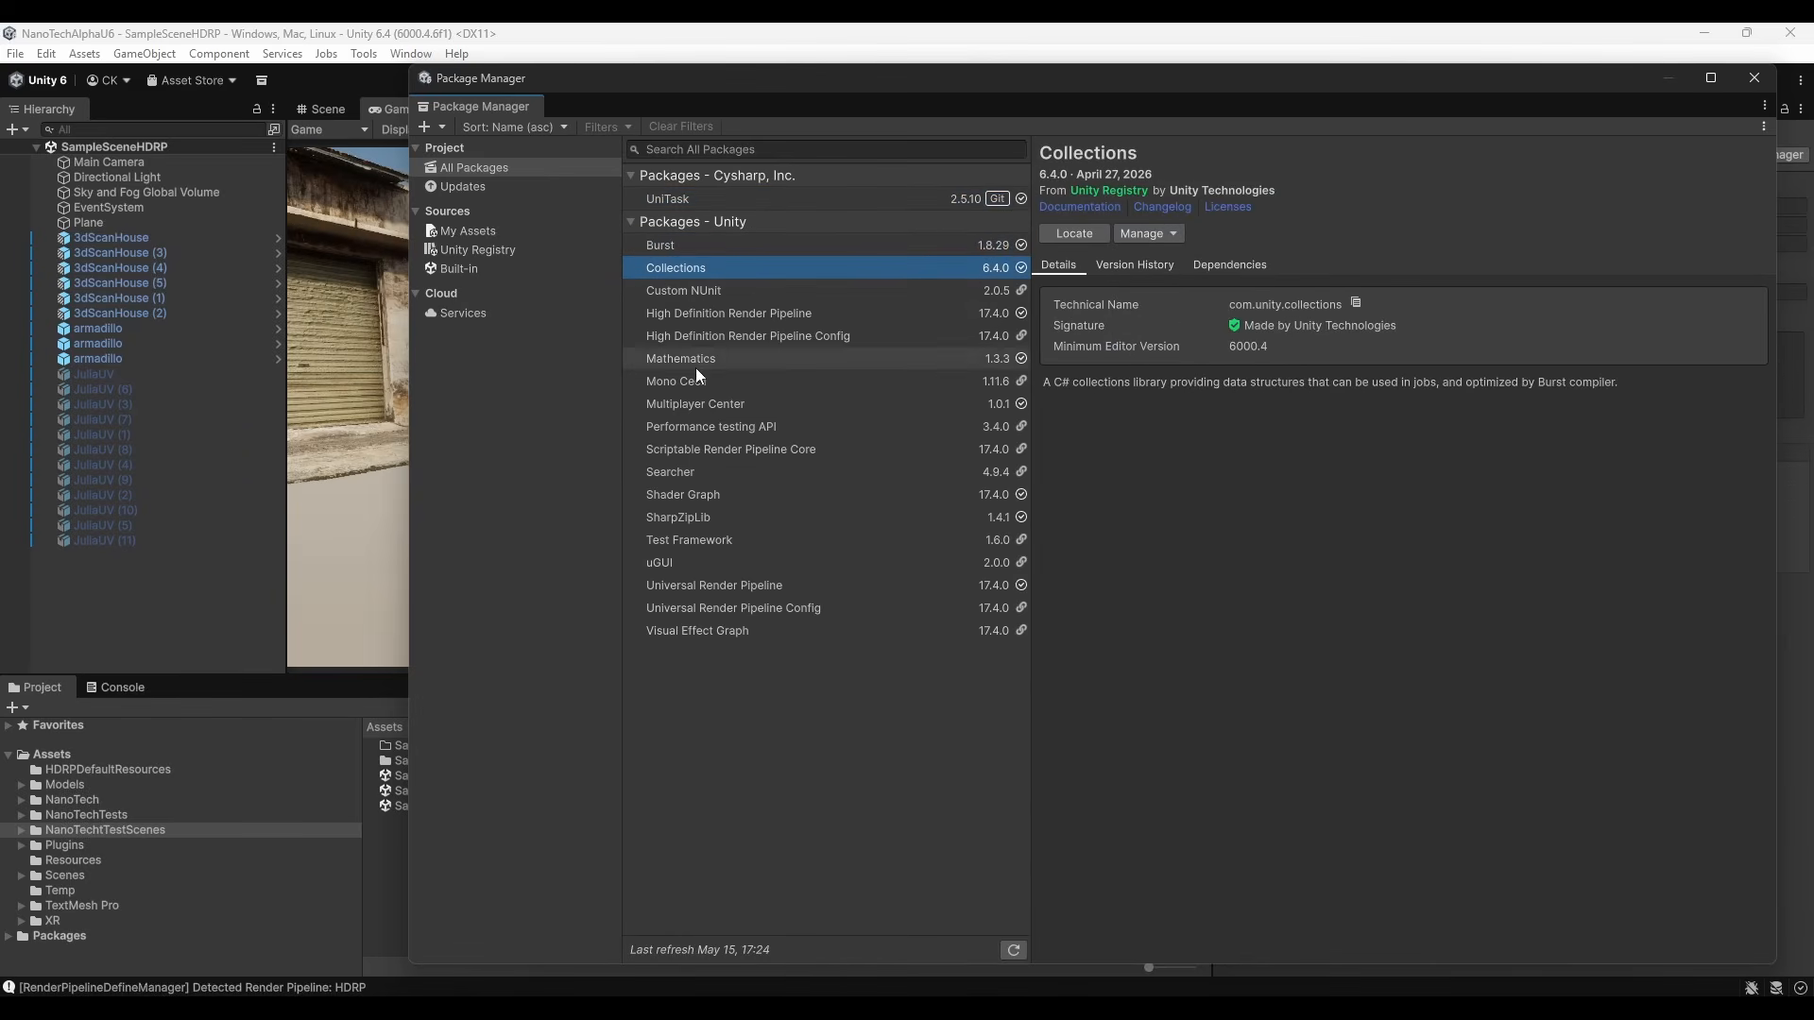
pyautogui.click(680, 359)
pyautogui.click(679, 518)
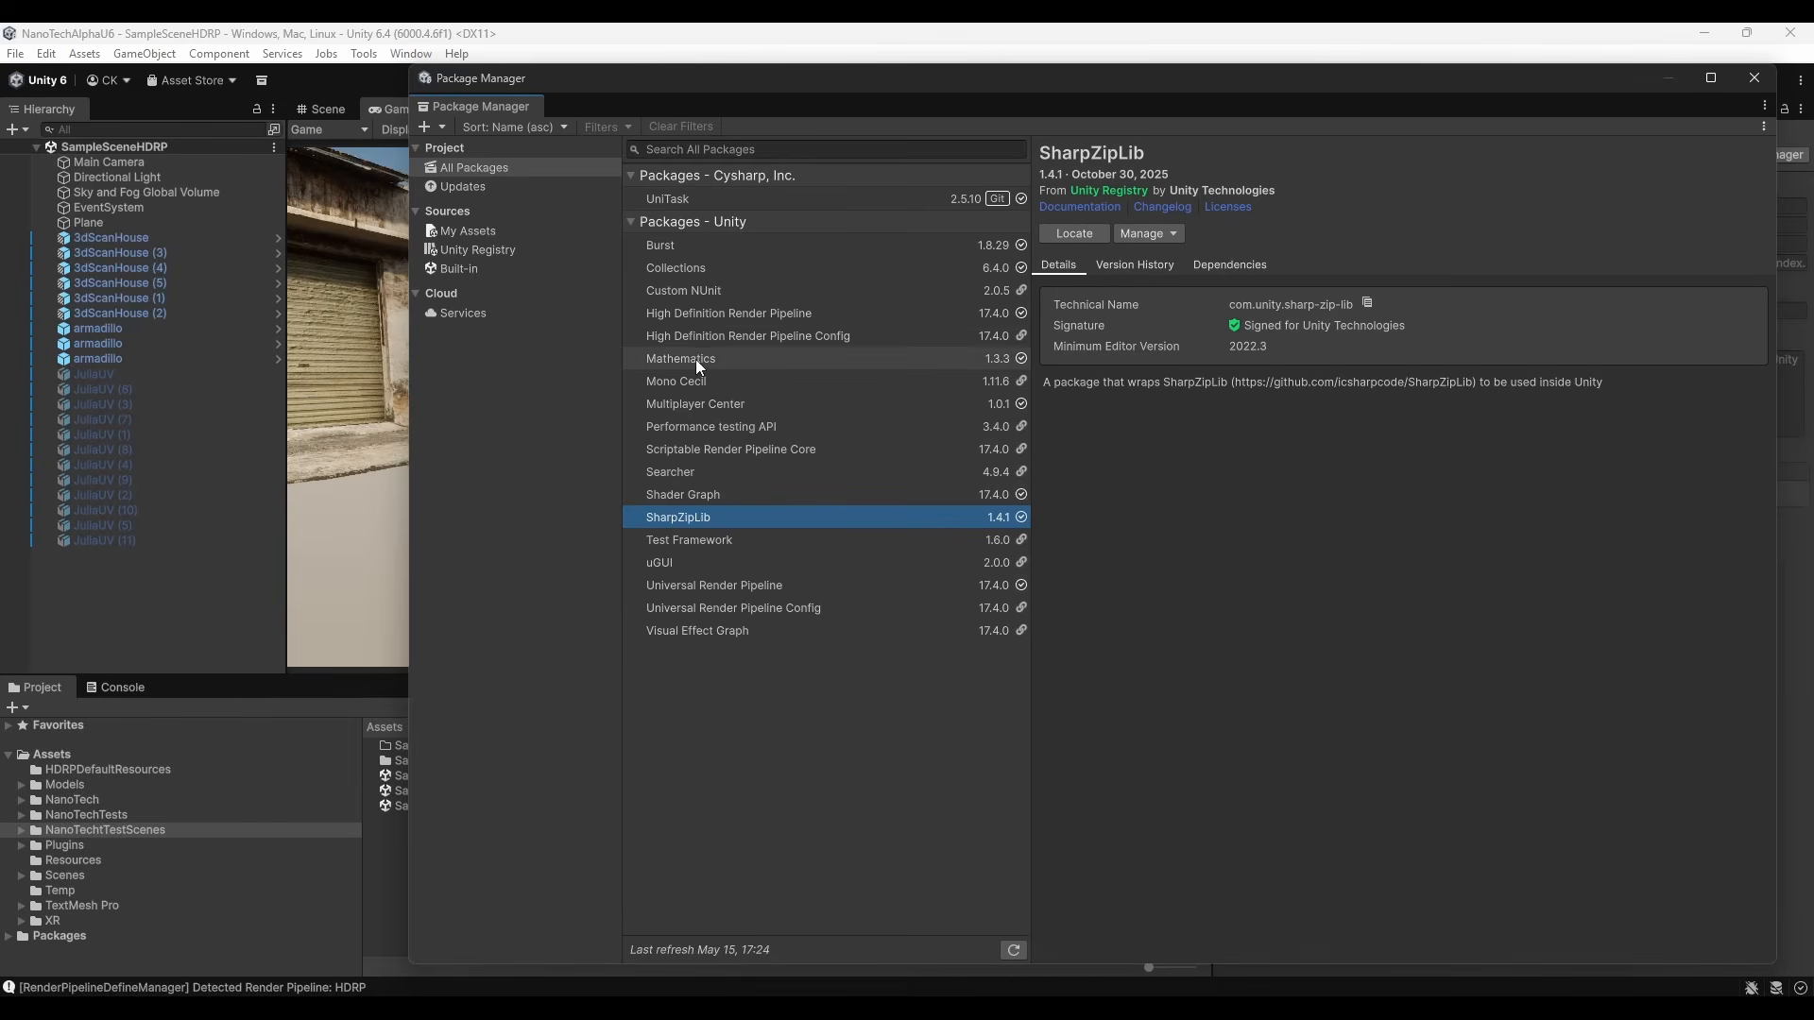
pyautogui.click(1753, 79)
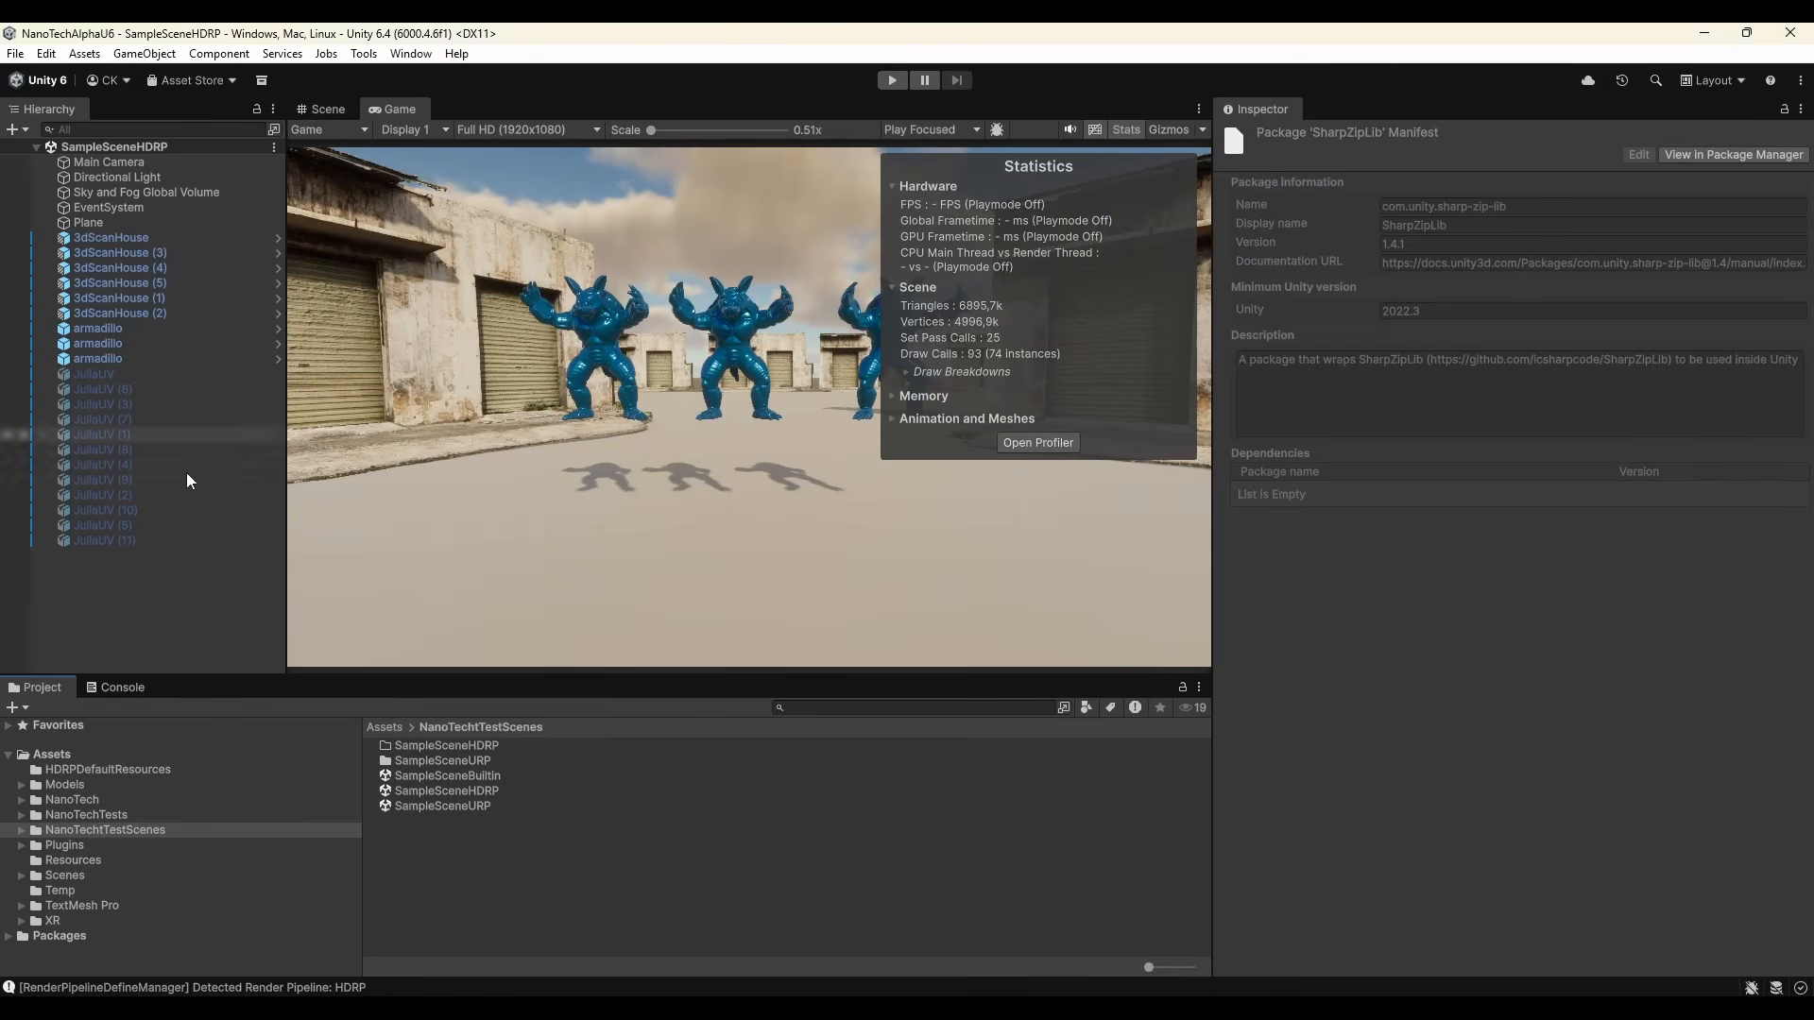
pyautogui.click(102, 238)
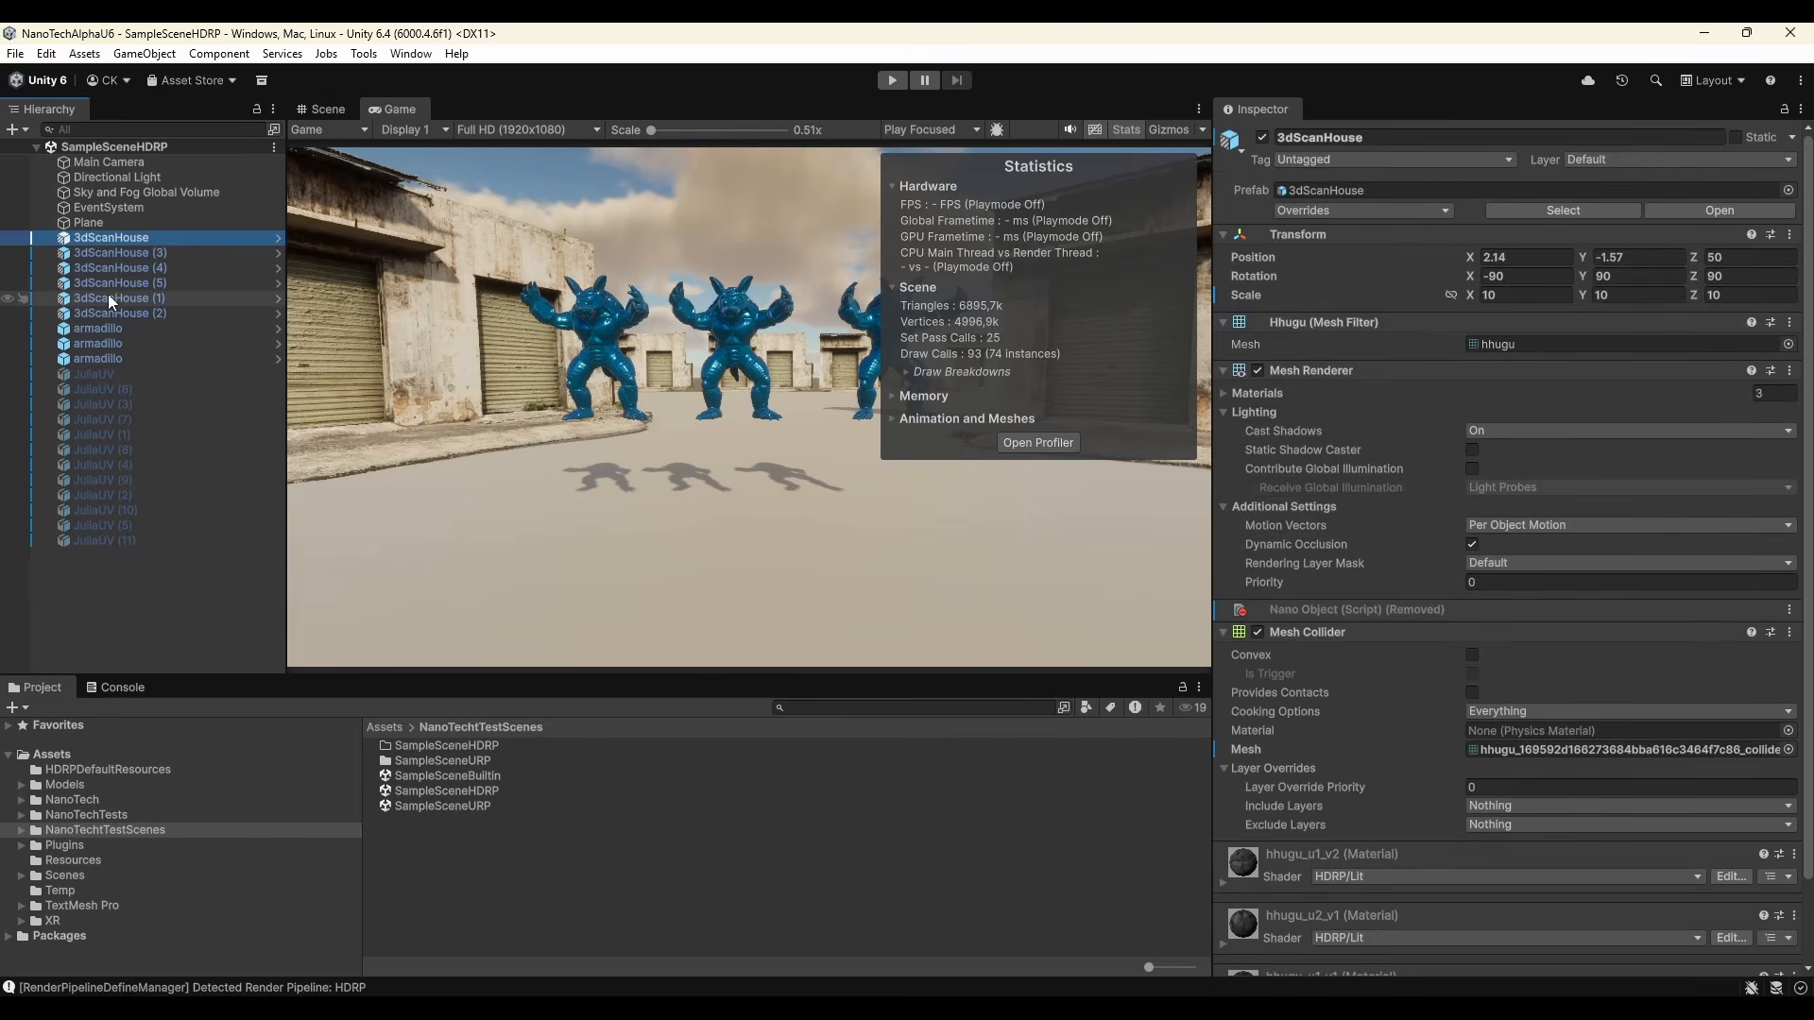
pyautogui.click(119, 329)
pyautogui.click(114, 282)
pyautogui.click(111, 253)
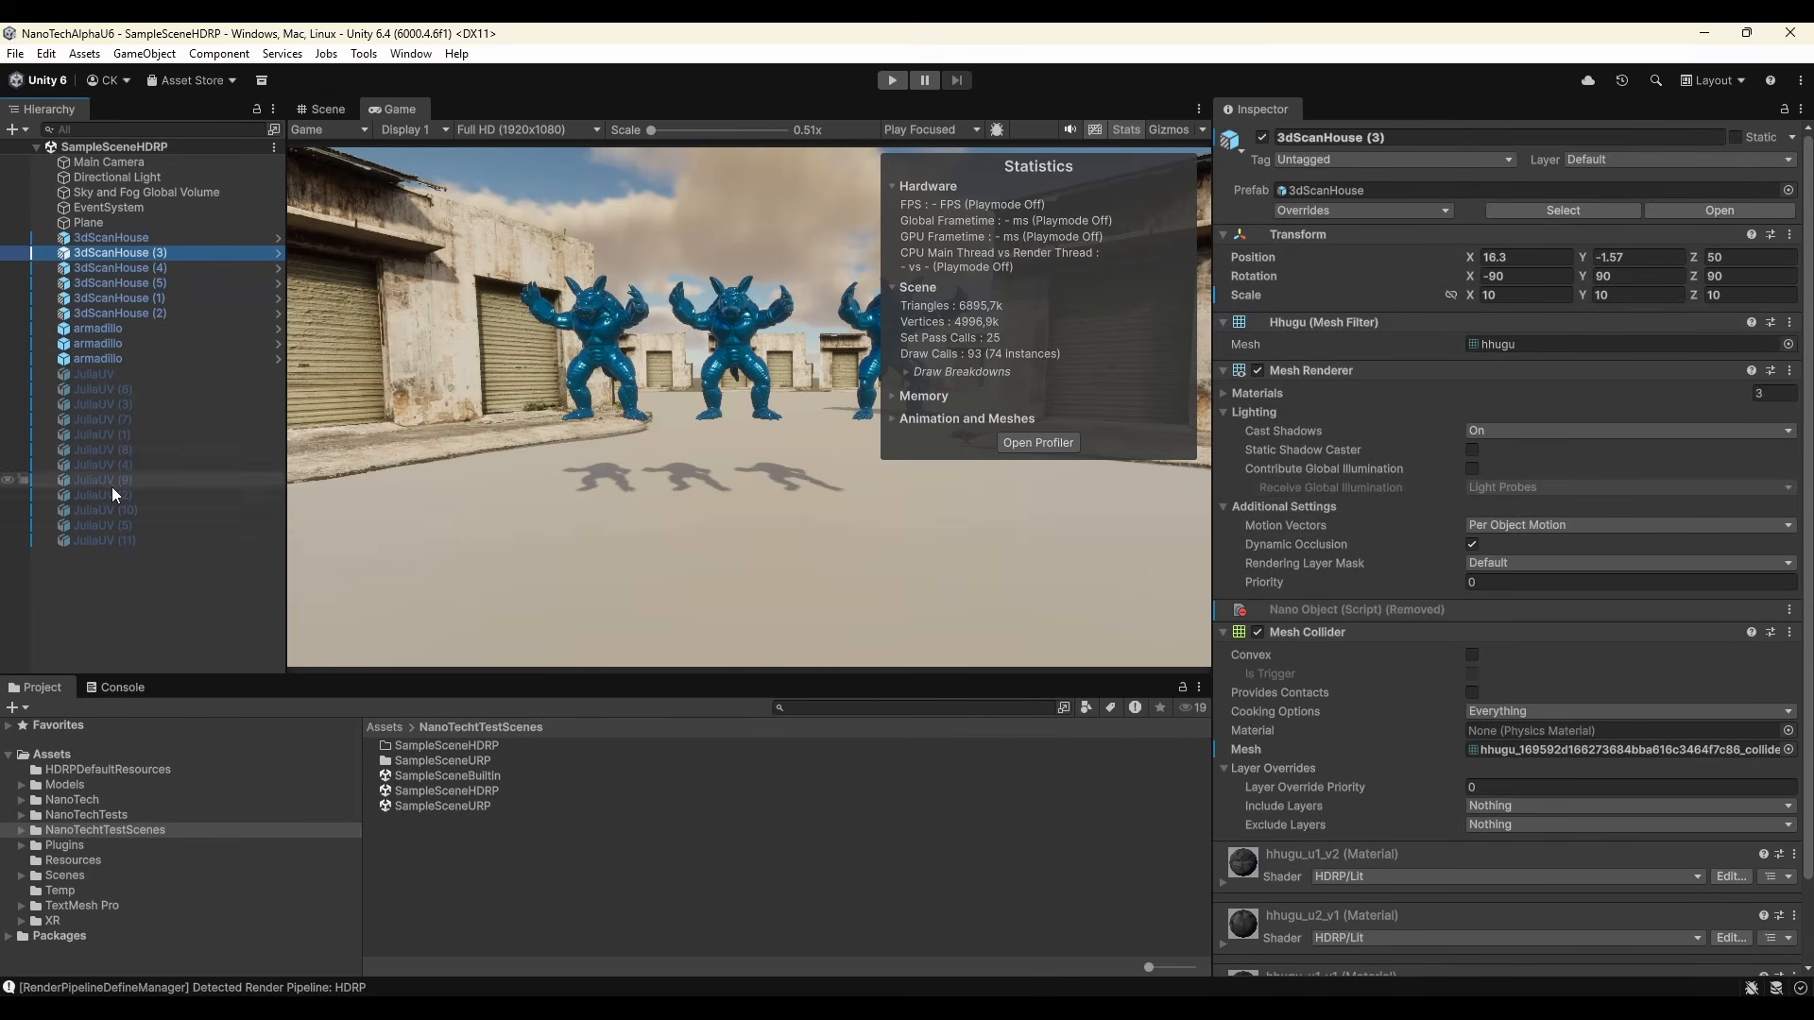
pyautogui.click(123, 588)
# Add the NanoTech prefab to the SampleSceneHDRP scene using the NanoTech tools
pyautogui.click(363, 54)
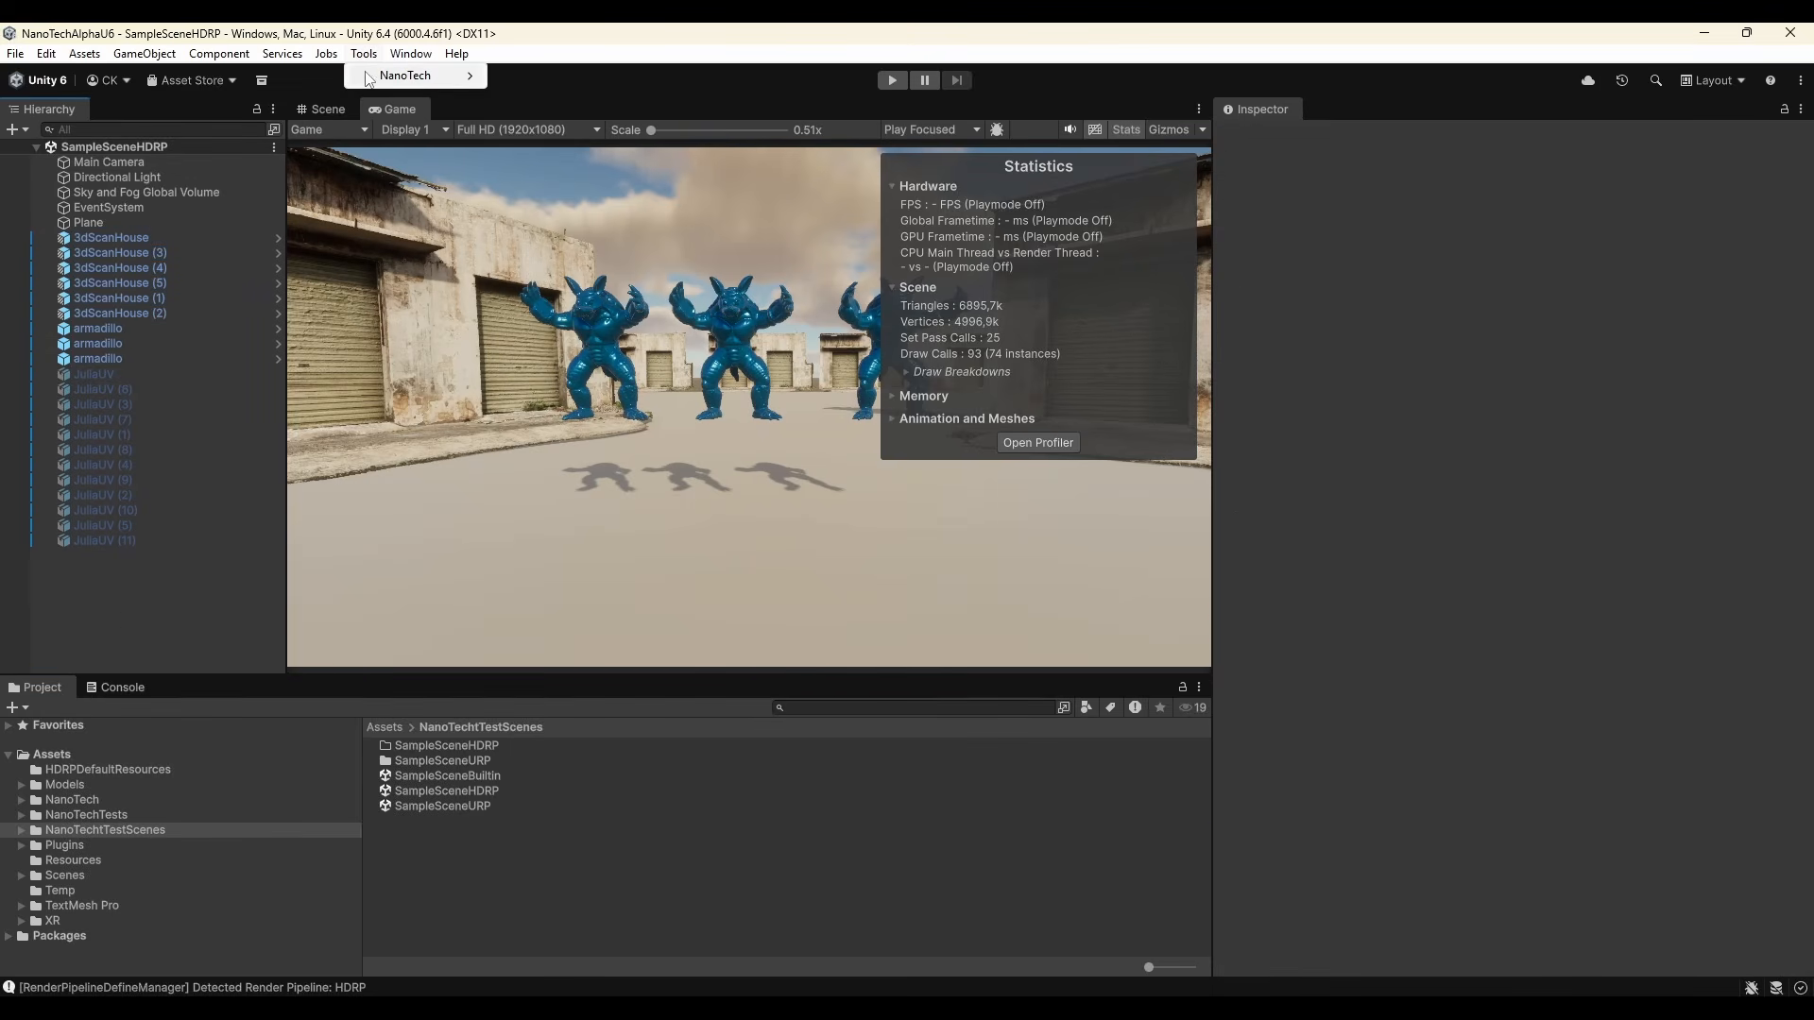
pyautogui.moveTo(416, 75)
pyautogui.click(572, 76)
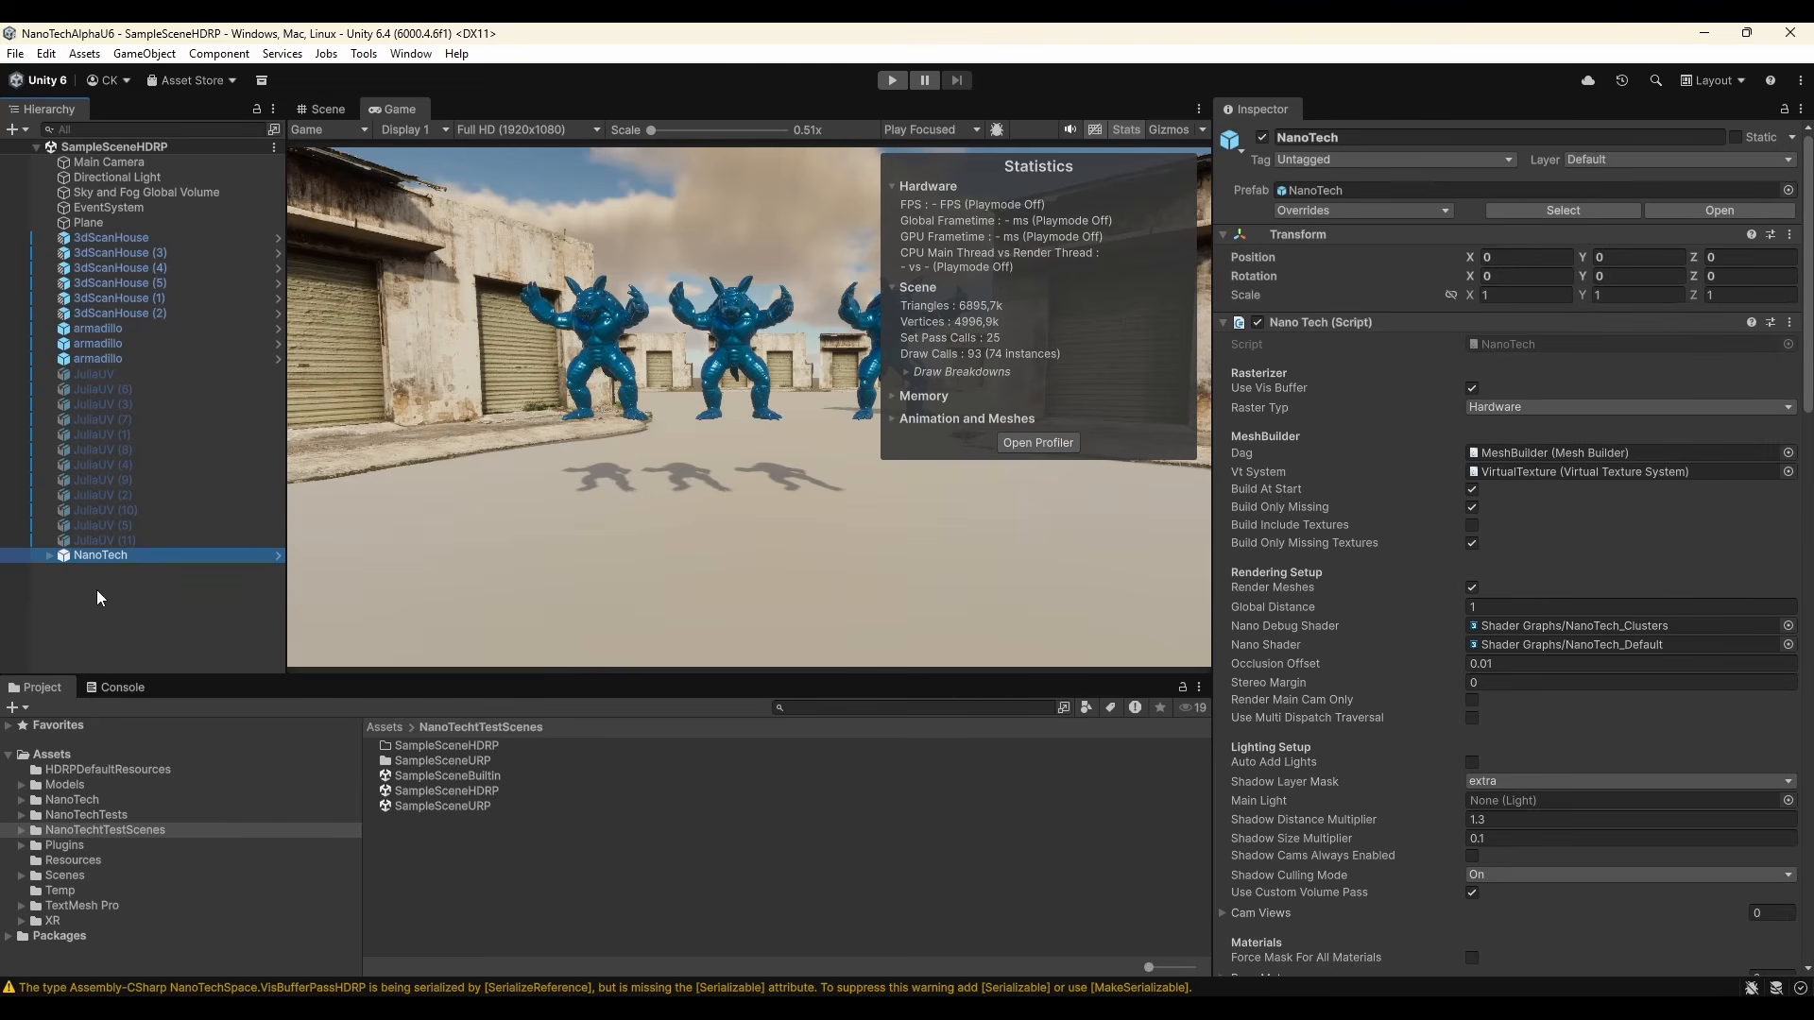
# Add the Nano Object component to all three armadillo objects in the scene at once
pyautogui.click(116, 328)
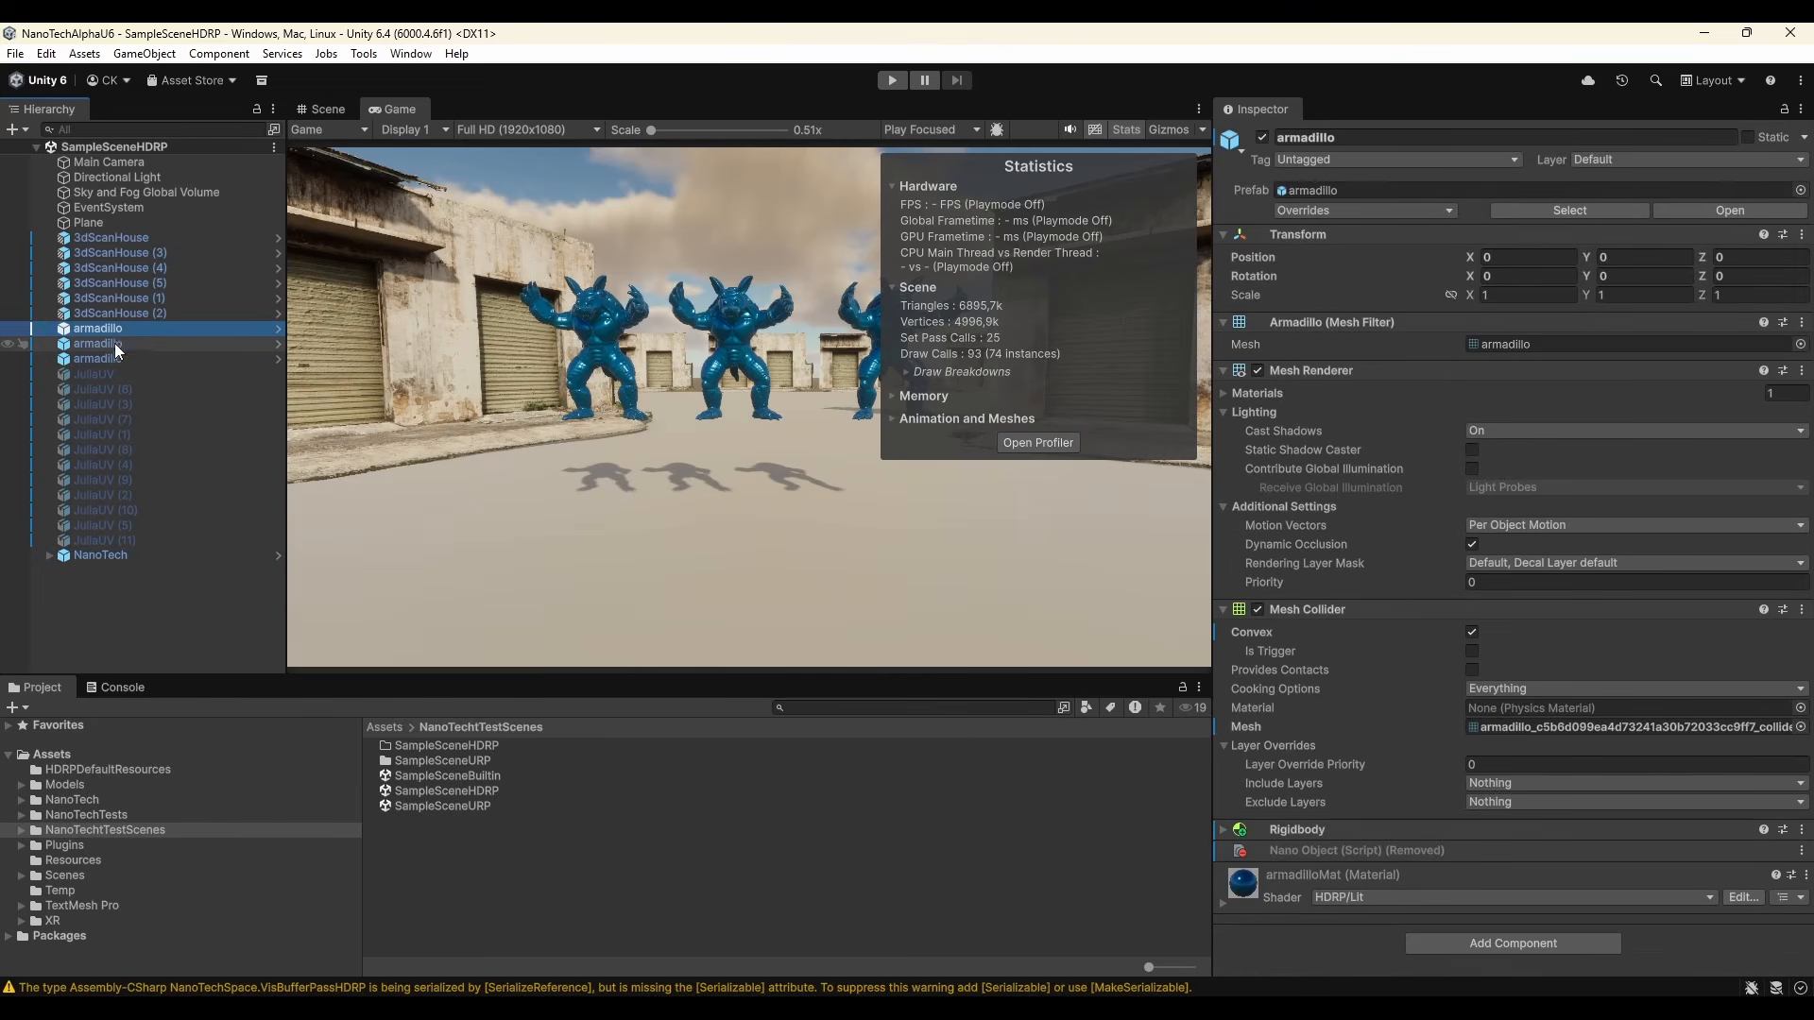
pyautogui.keyDown('ctrl'); pyautogui.click(106, 346); pyautogui.keyUp('ctrl')
pyautogui.keyDown('ctrl'); pyautogui.click(104, 356); pyautogui.keyUp('ctrl')
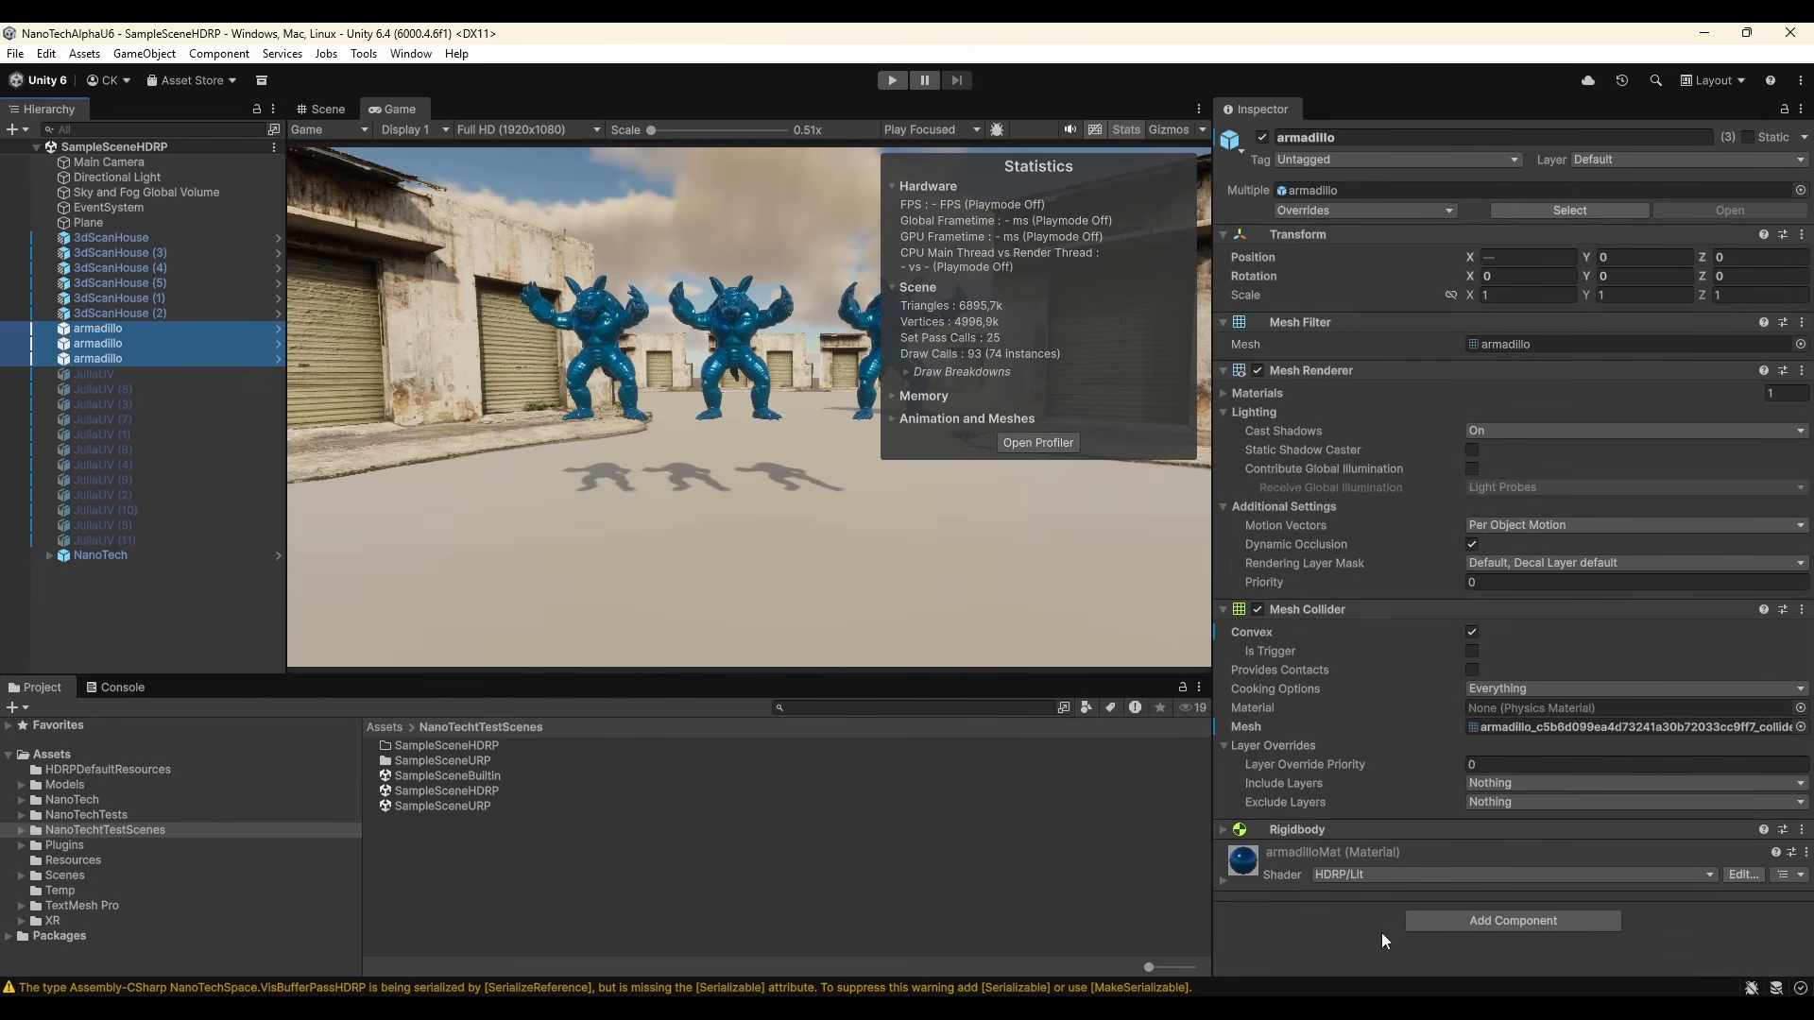
pyautogui.click(1472, 922)
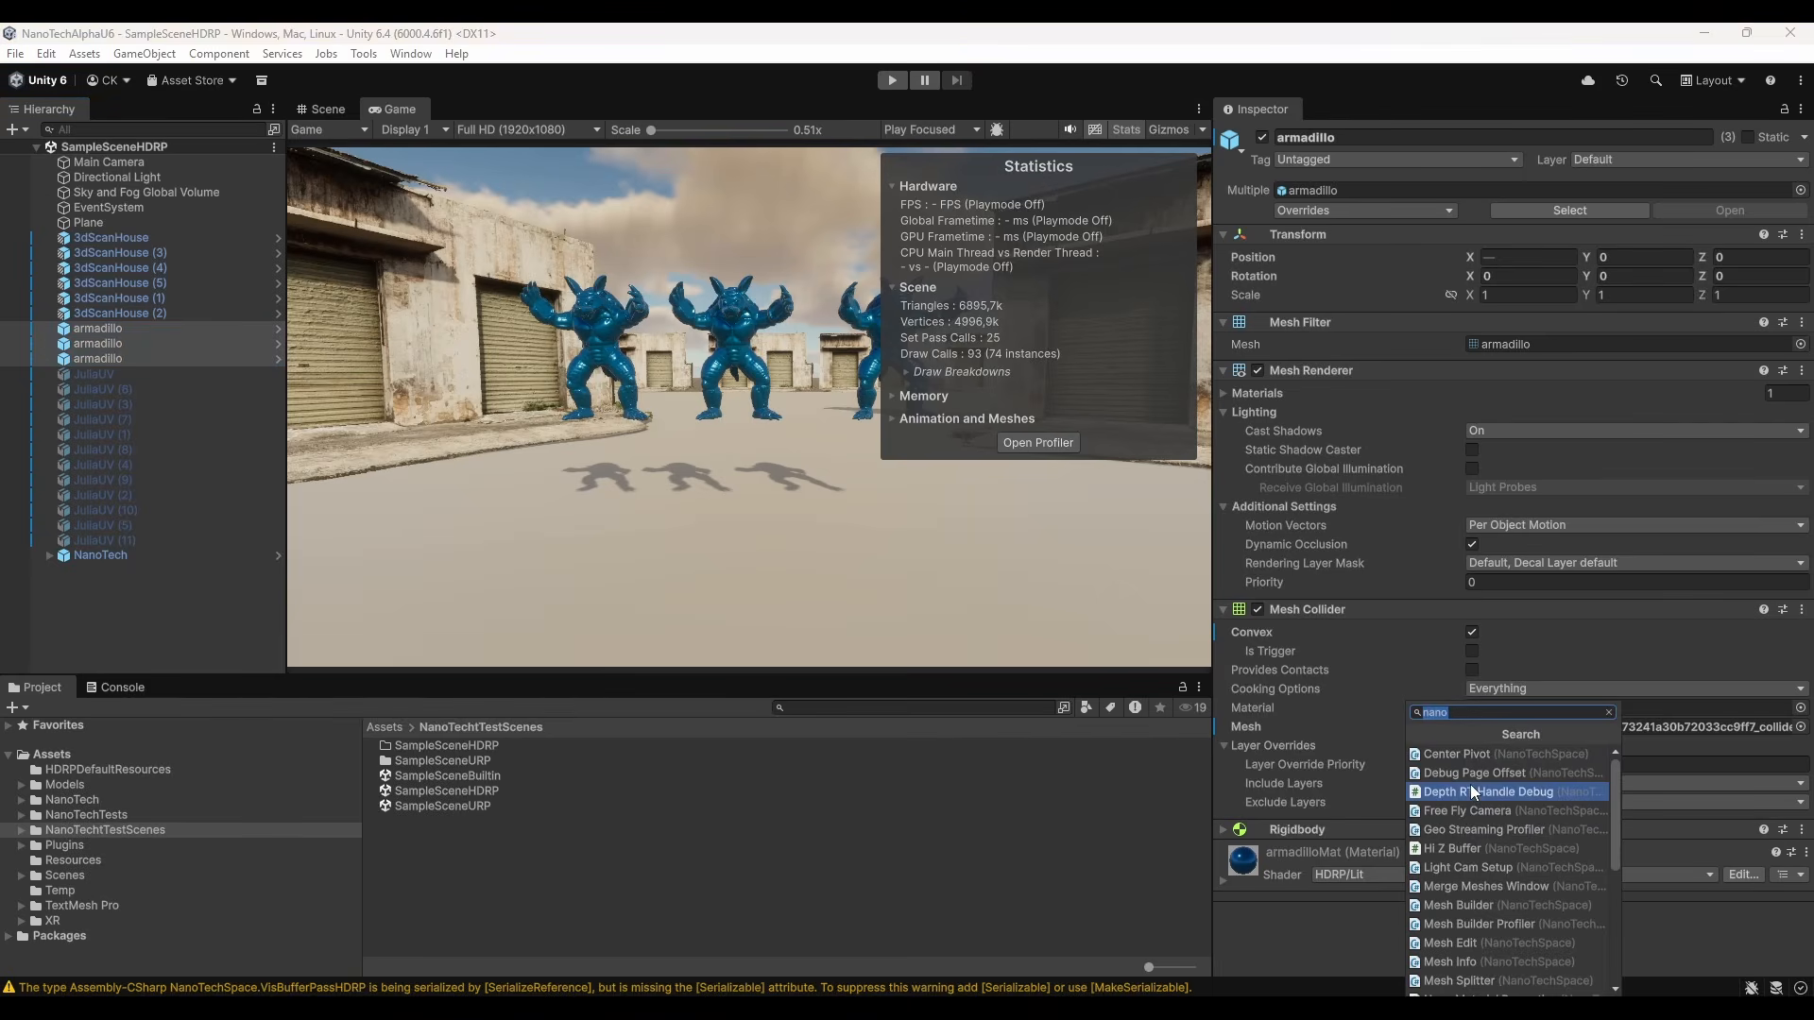
pyautogui.scroll(-3, 1477, 963)
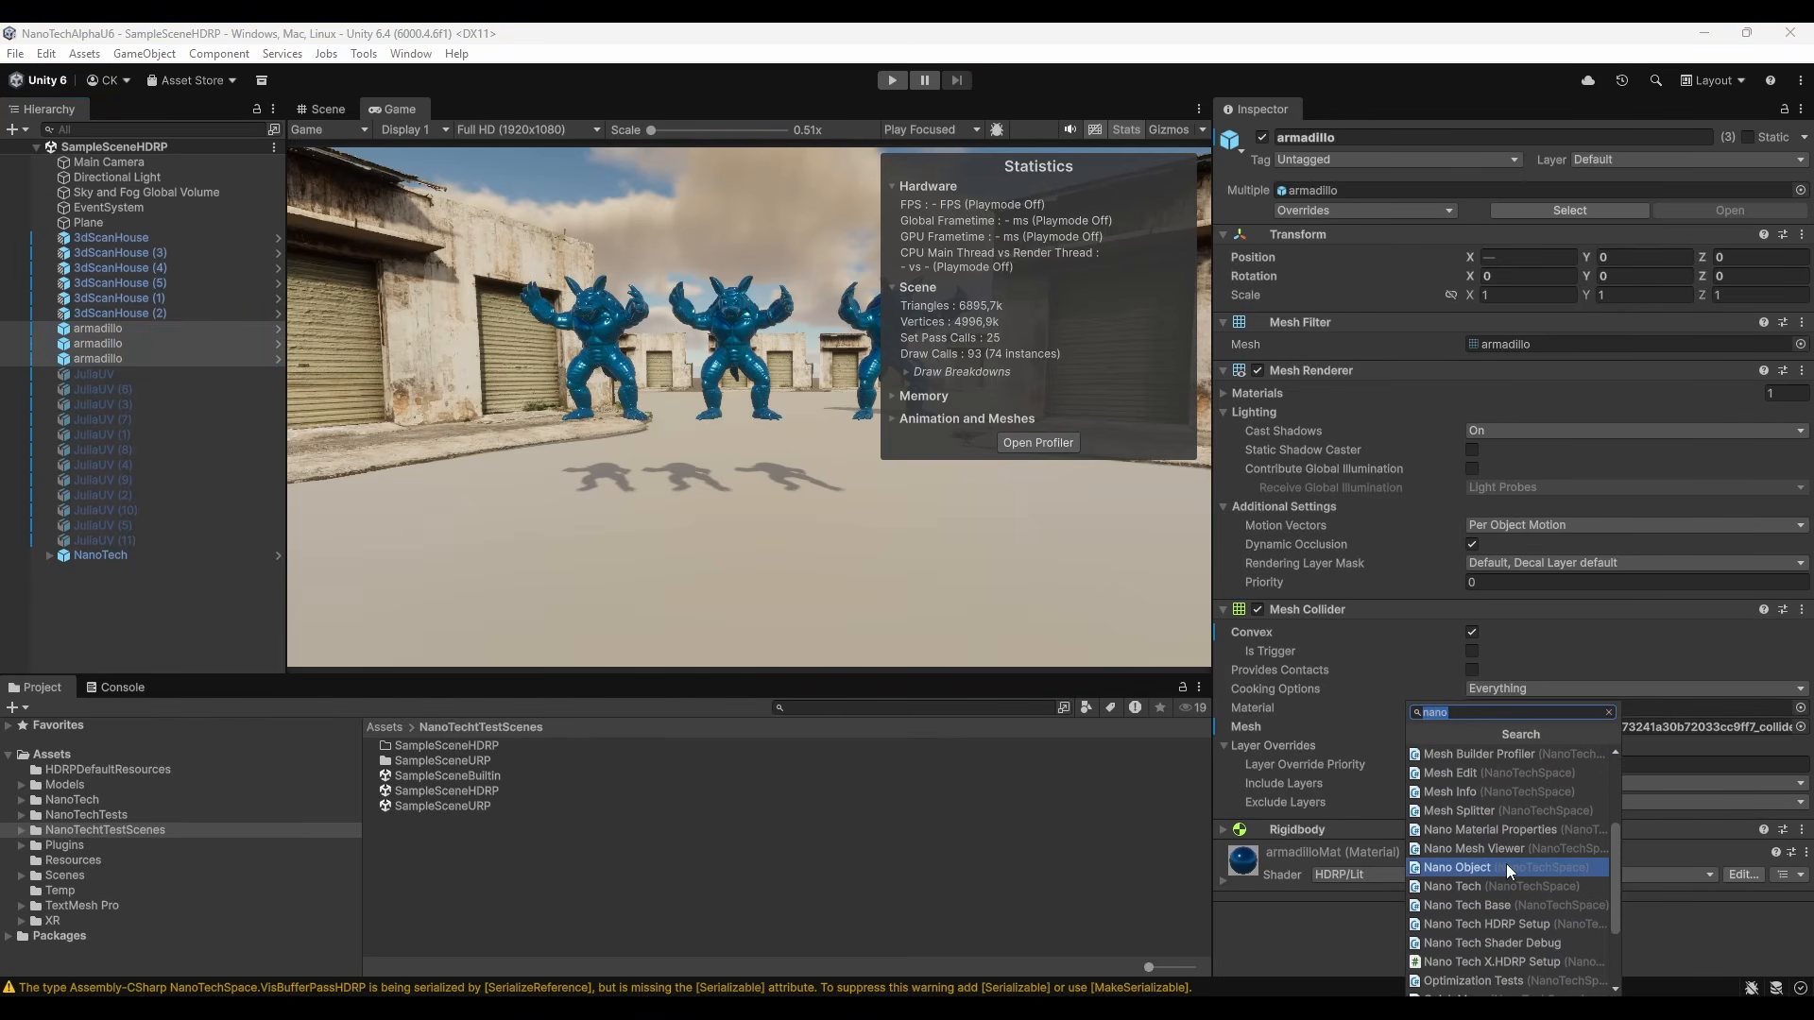
pyautogui.click(1505, 865)
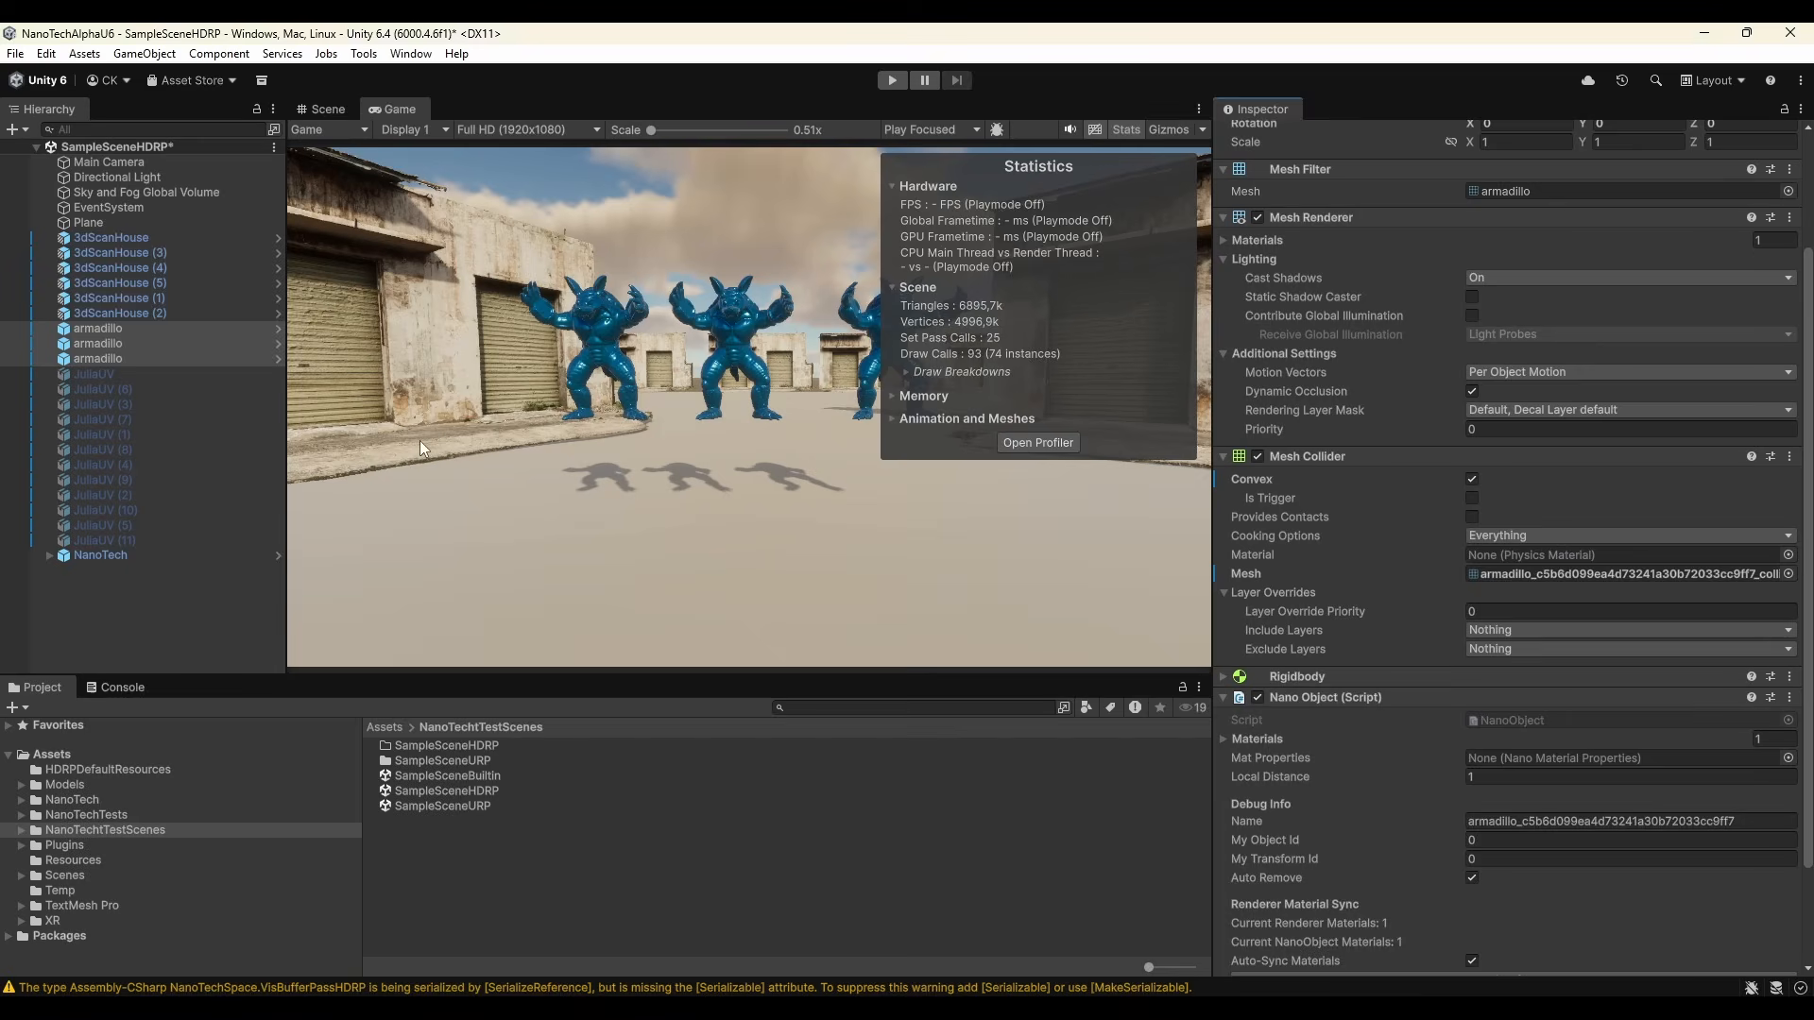
# Add the Nano Object component to all six 3dScanHouse objects at once
pyautogui.click(105, 314)
pyautogui.click(82, 237)
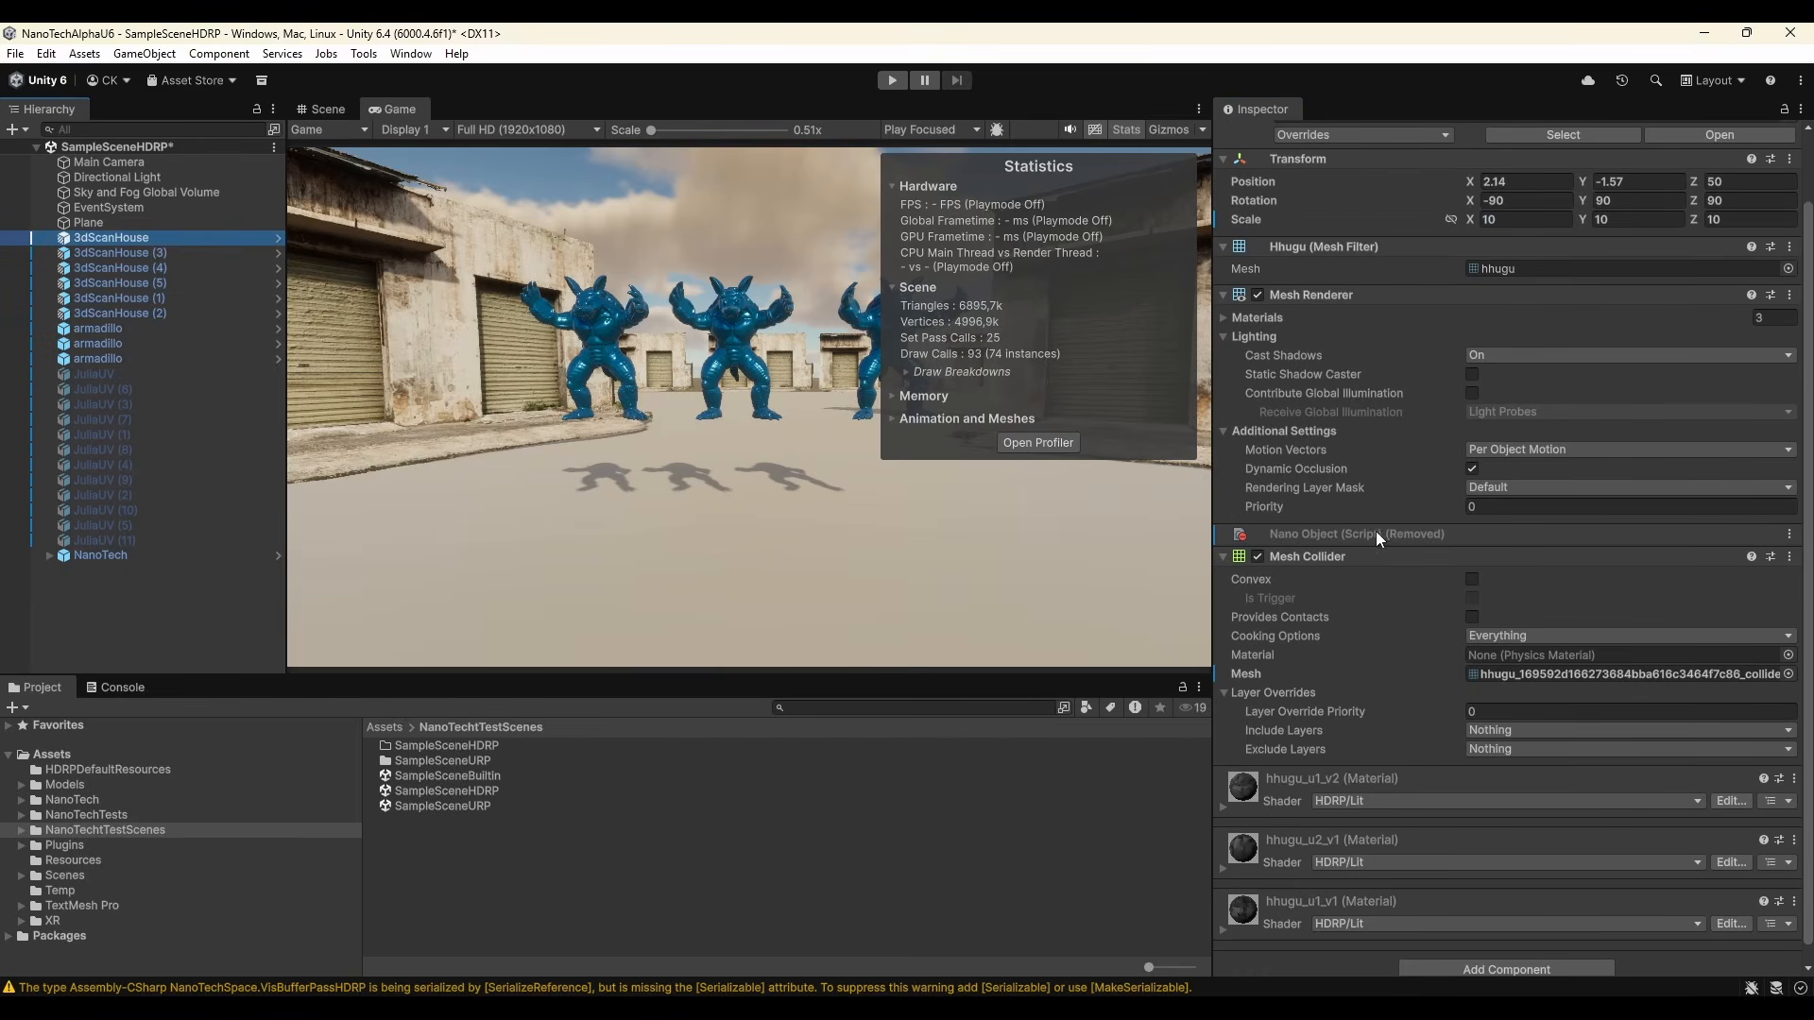
pyautogui.keyDown('shift'); pyautogui.click(123, 310); pyautogui.keyUp('shift')
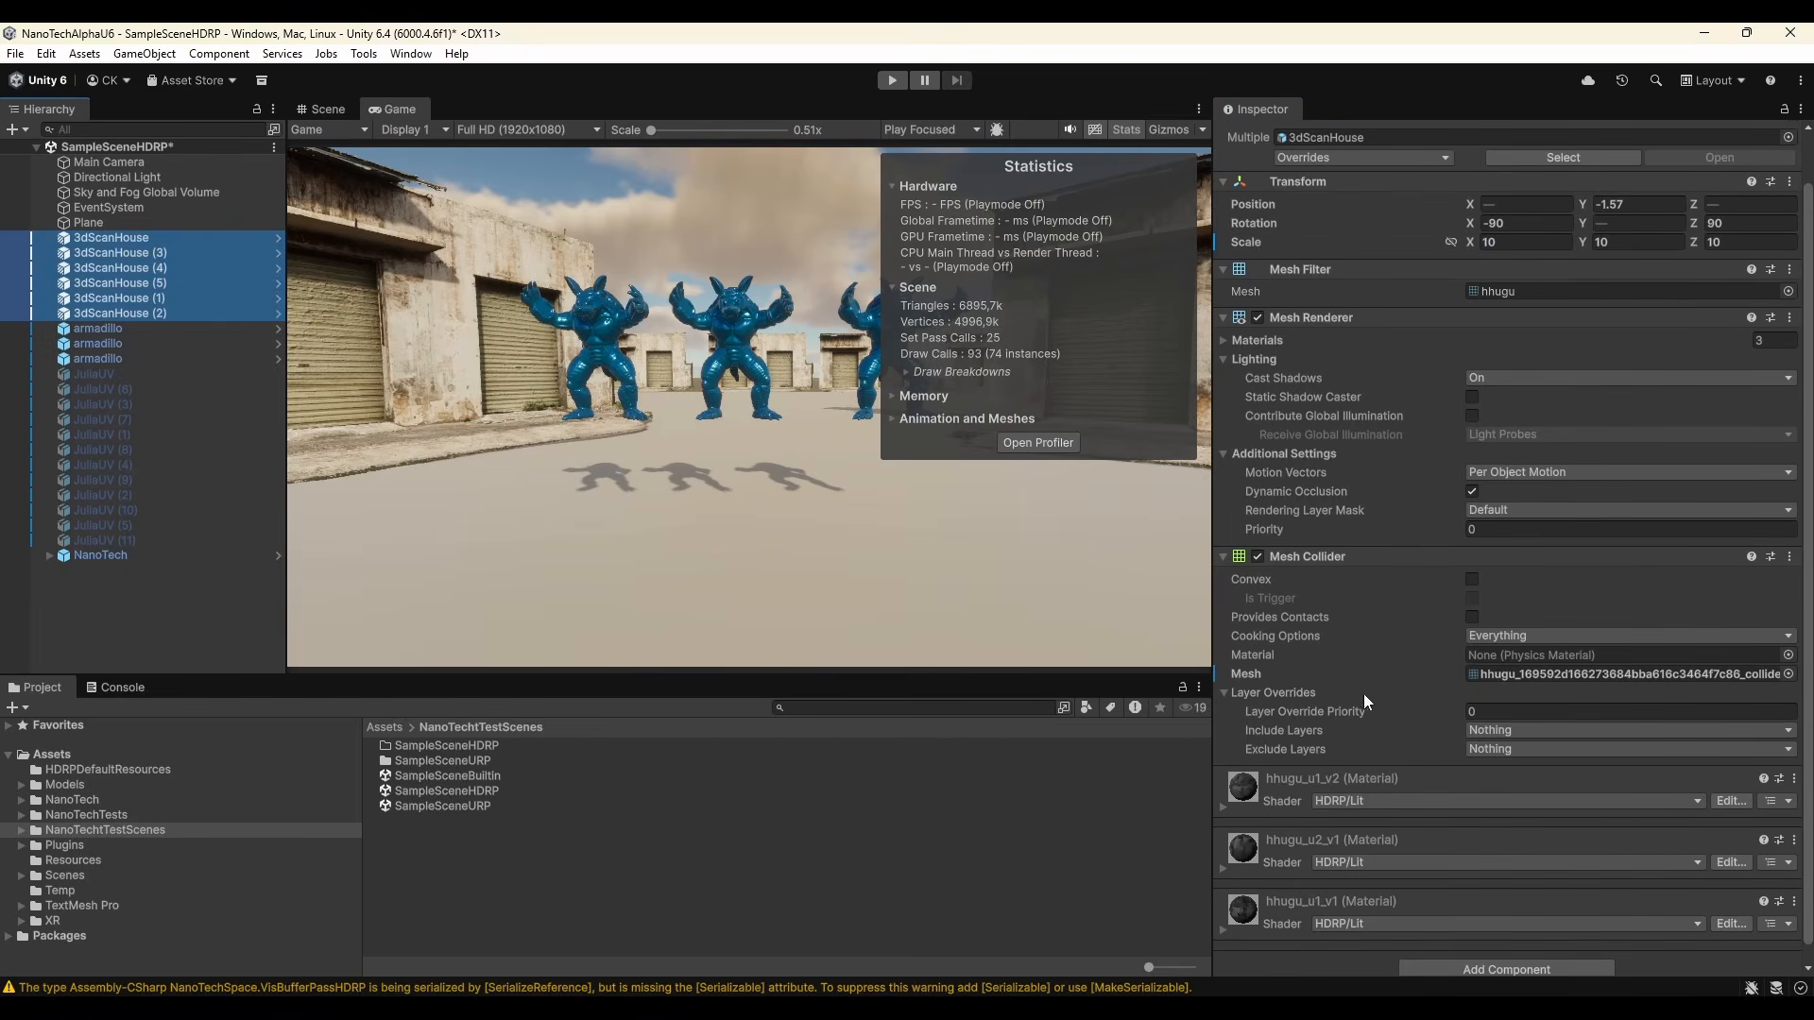
pyautogui.click(1491, 963)
pyautogui.click(1487, 880)
# Locate the armadillo prefab asset in the project and examine its Nano Object component and the source model's sub-assets
pyautogui.click(94, 343)
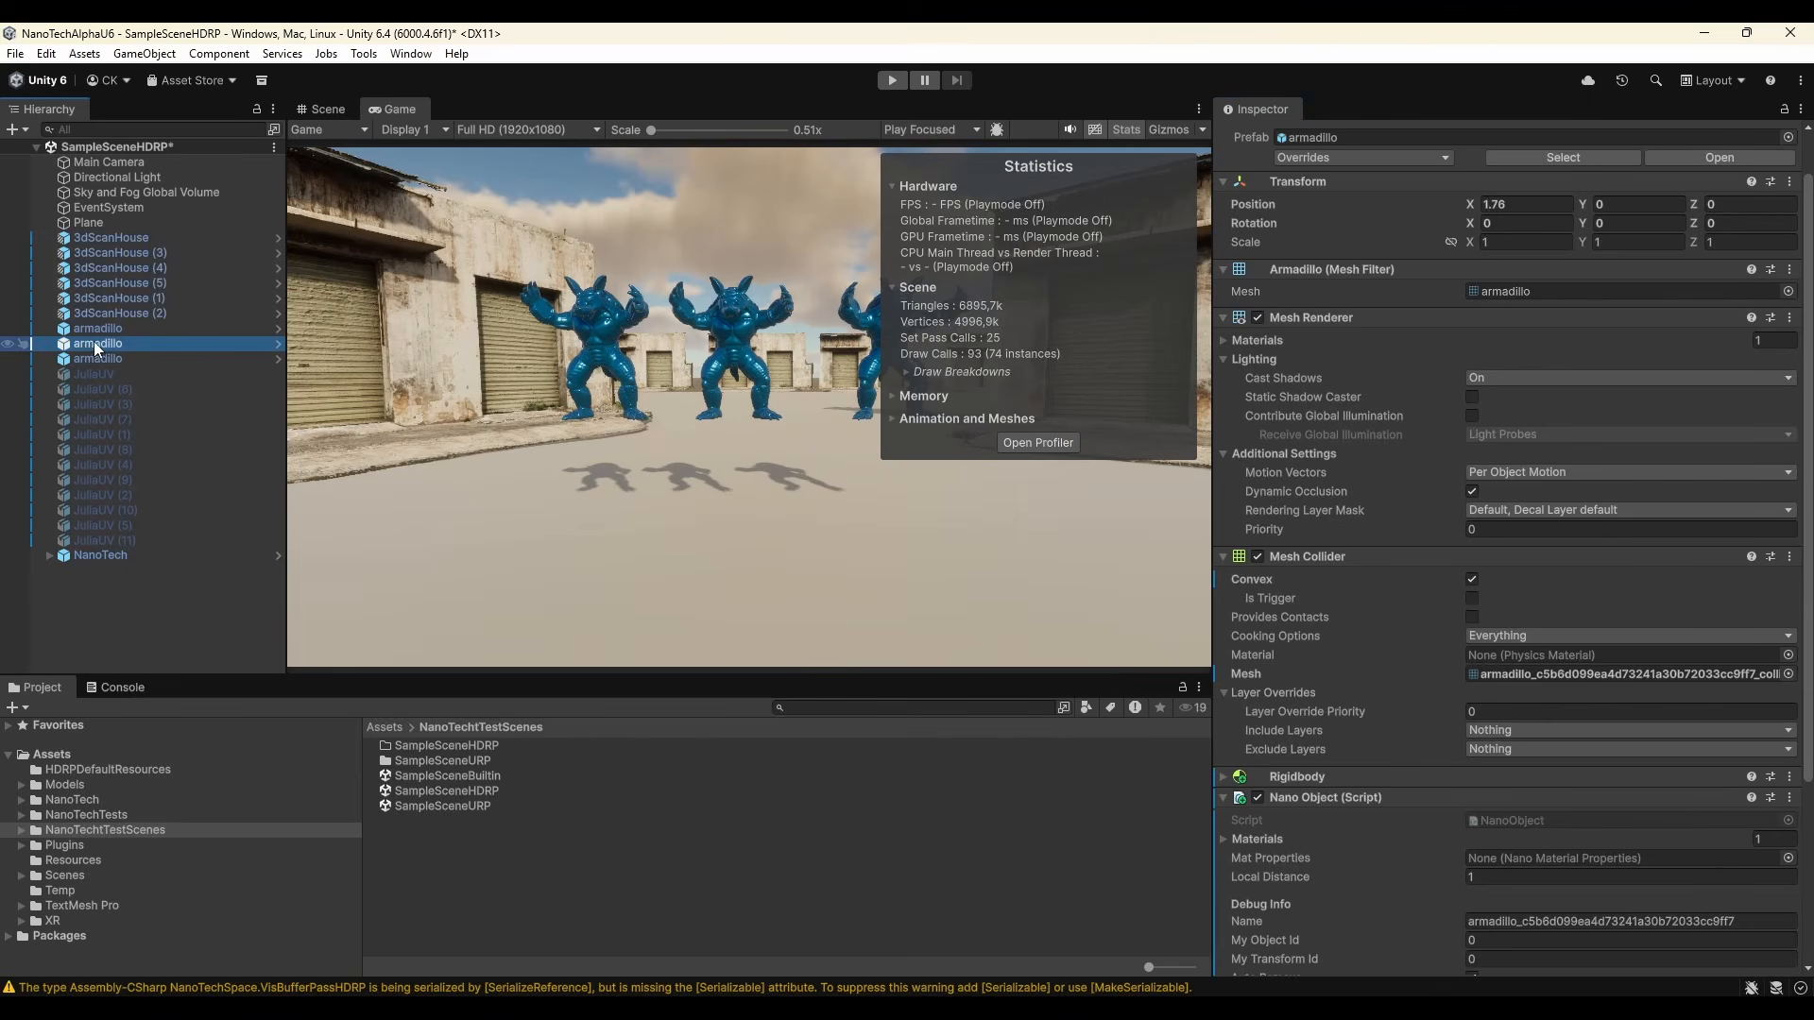
pyautogui.click(1563, 157)
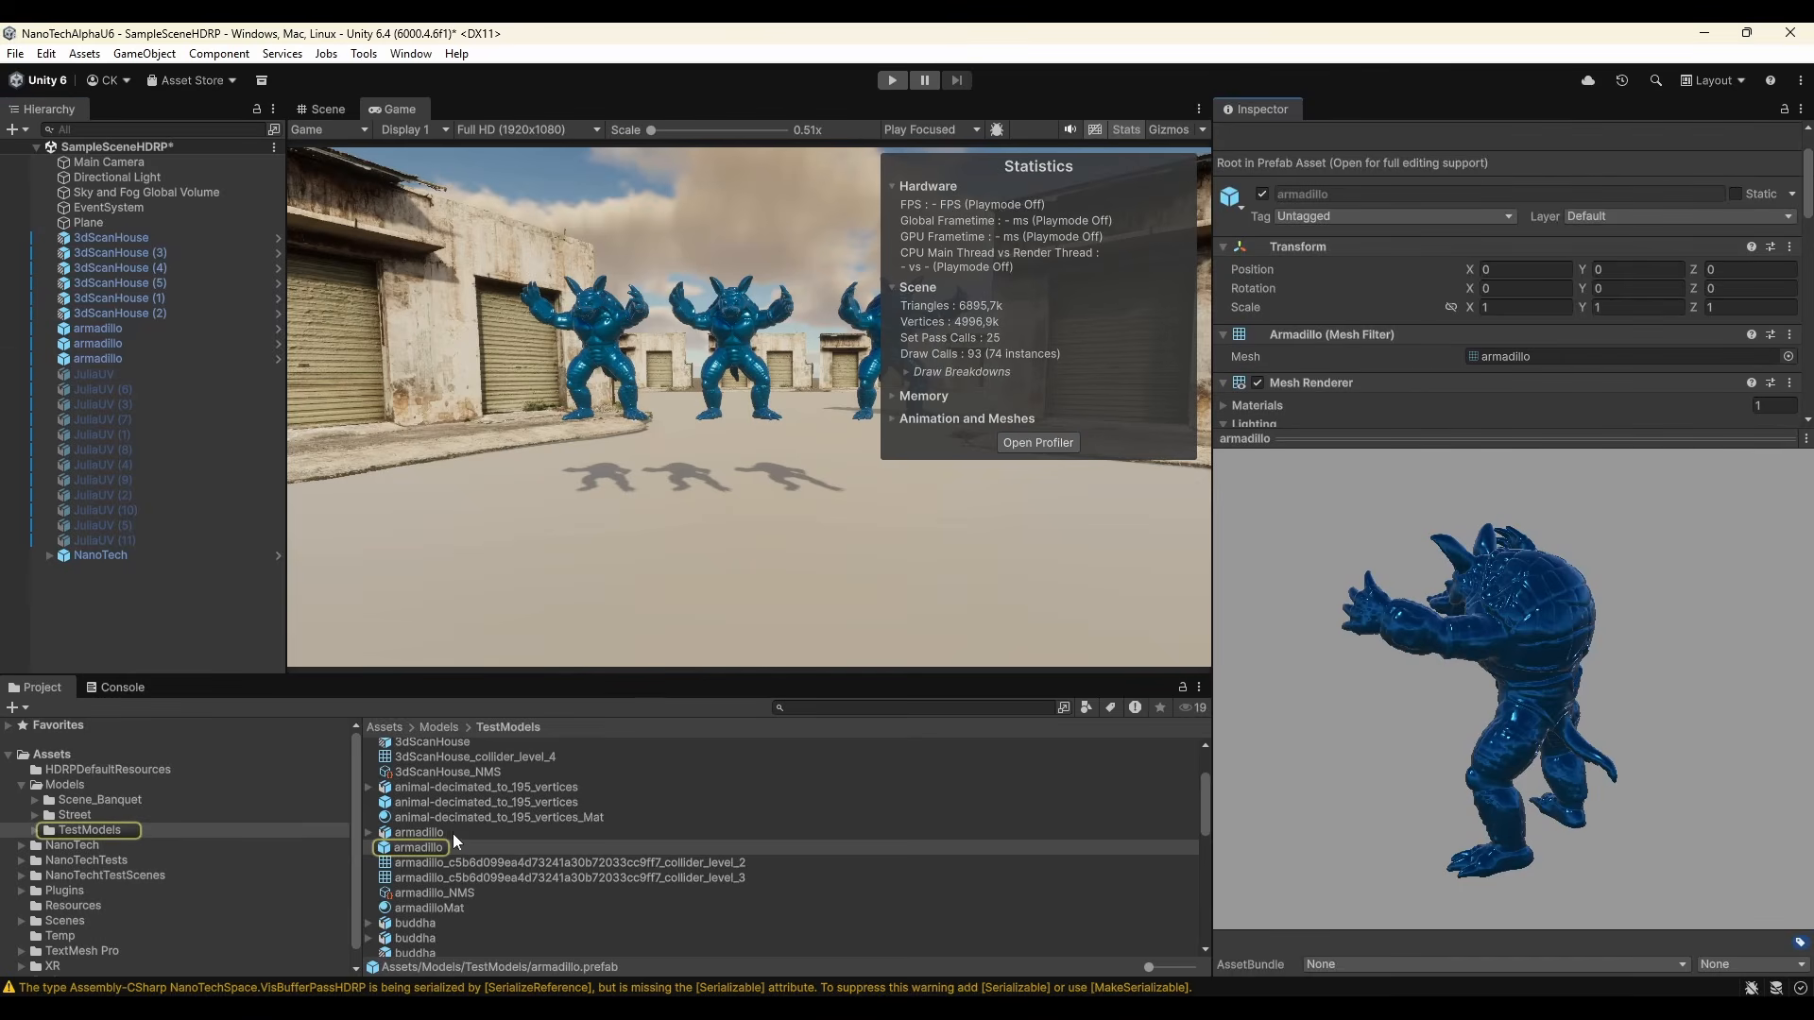
pyautogui.click(1418, 439)
pyautogui.scroll(-5, 1218, 605)
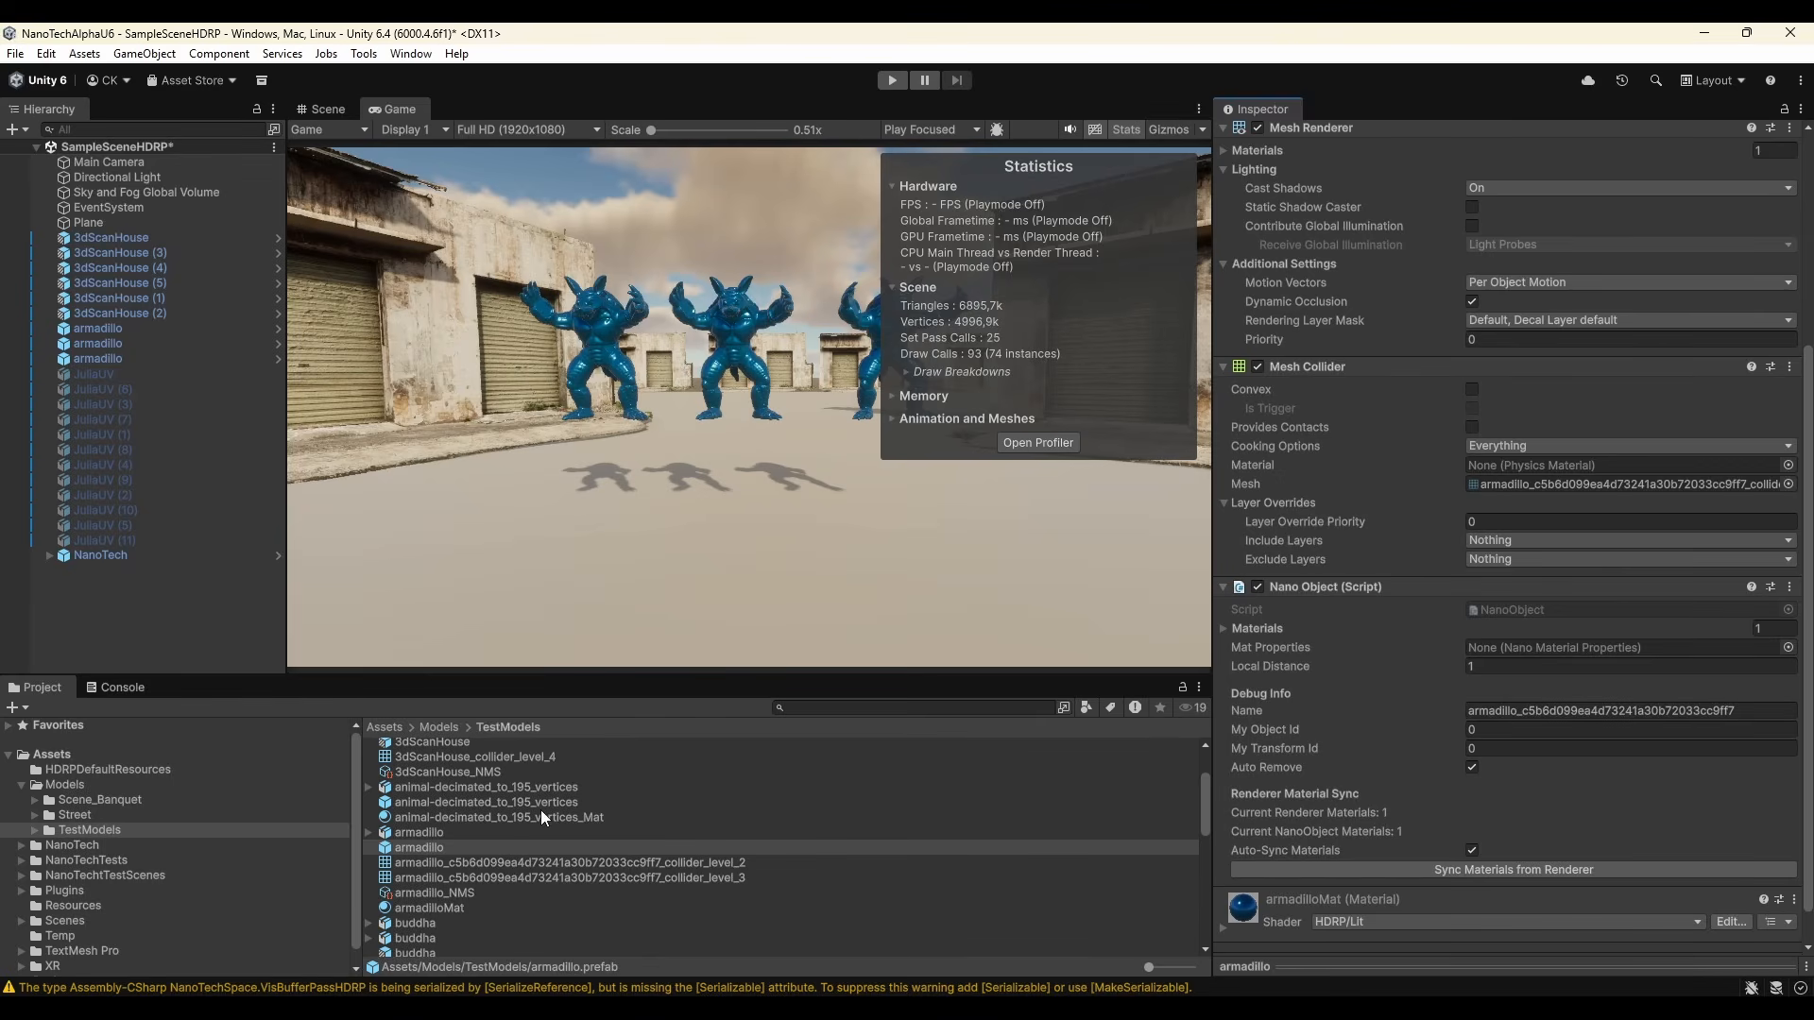
pyautogui.click(368, 833)
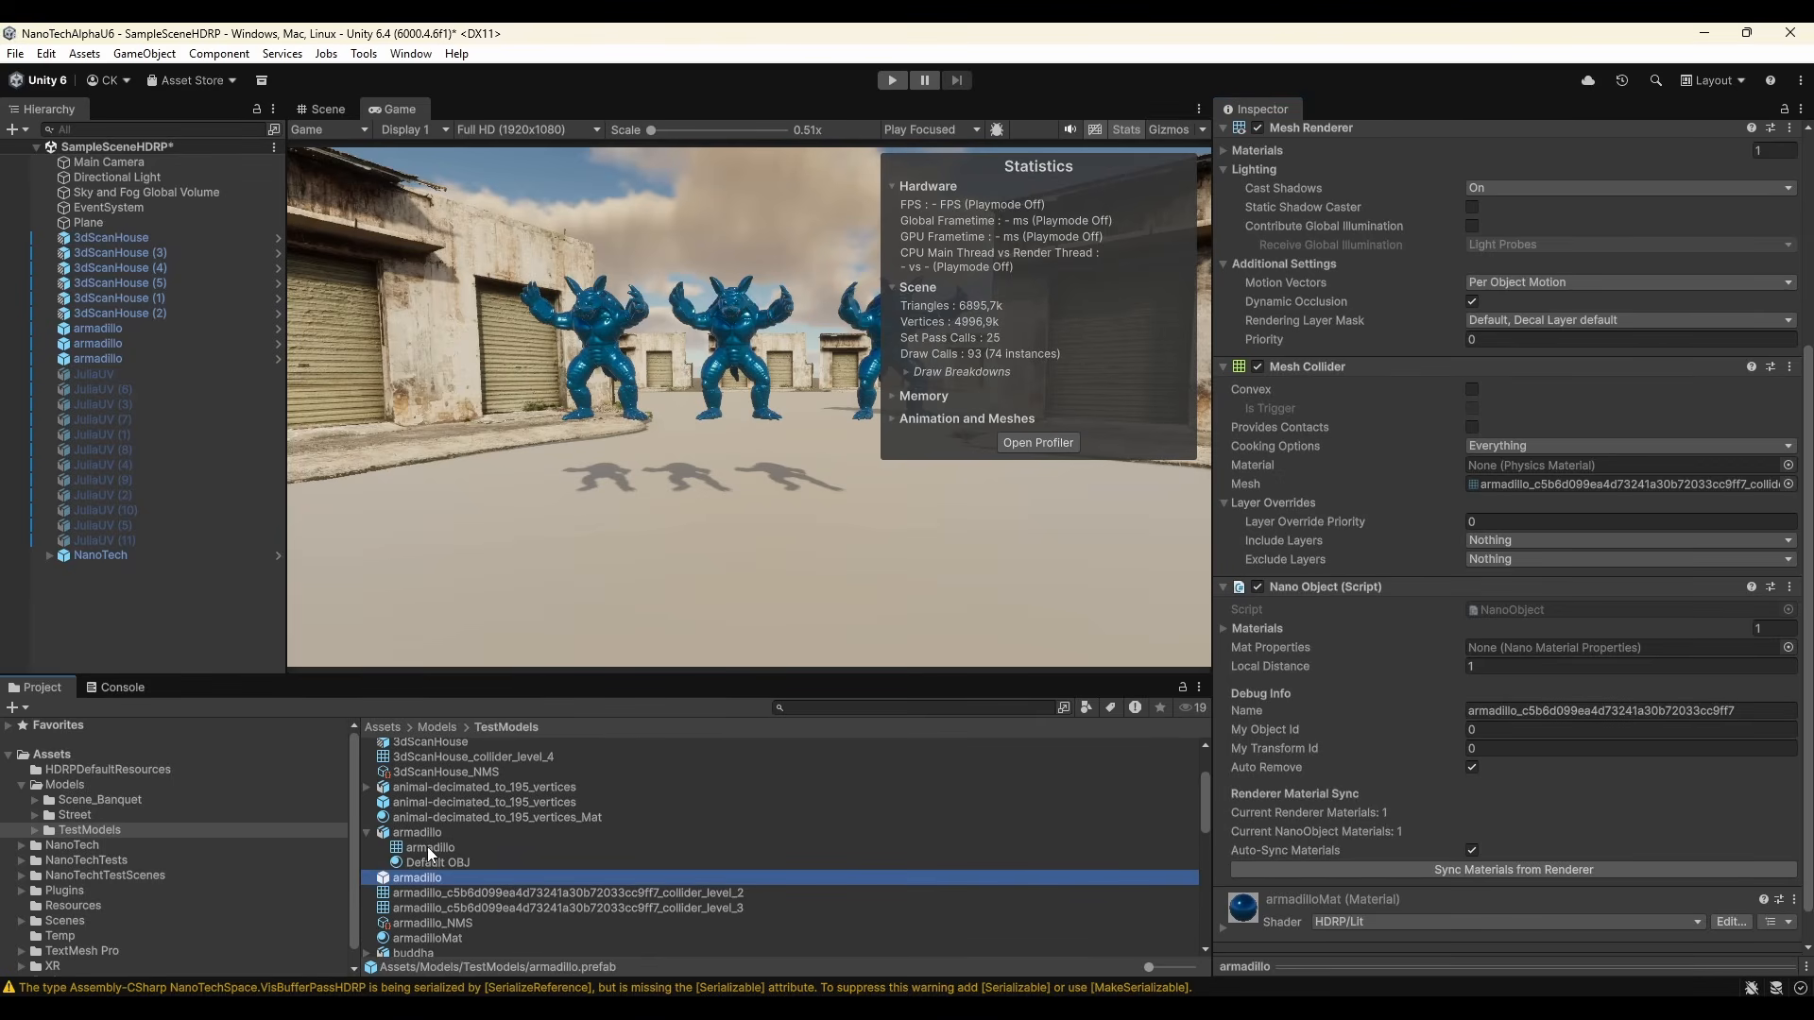
pyautogui.click(374, 832)
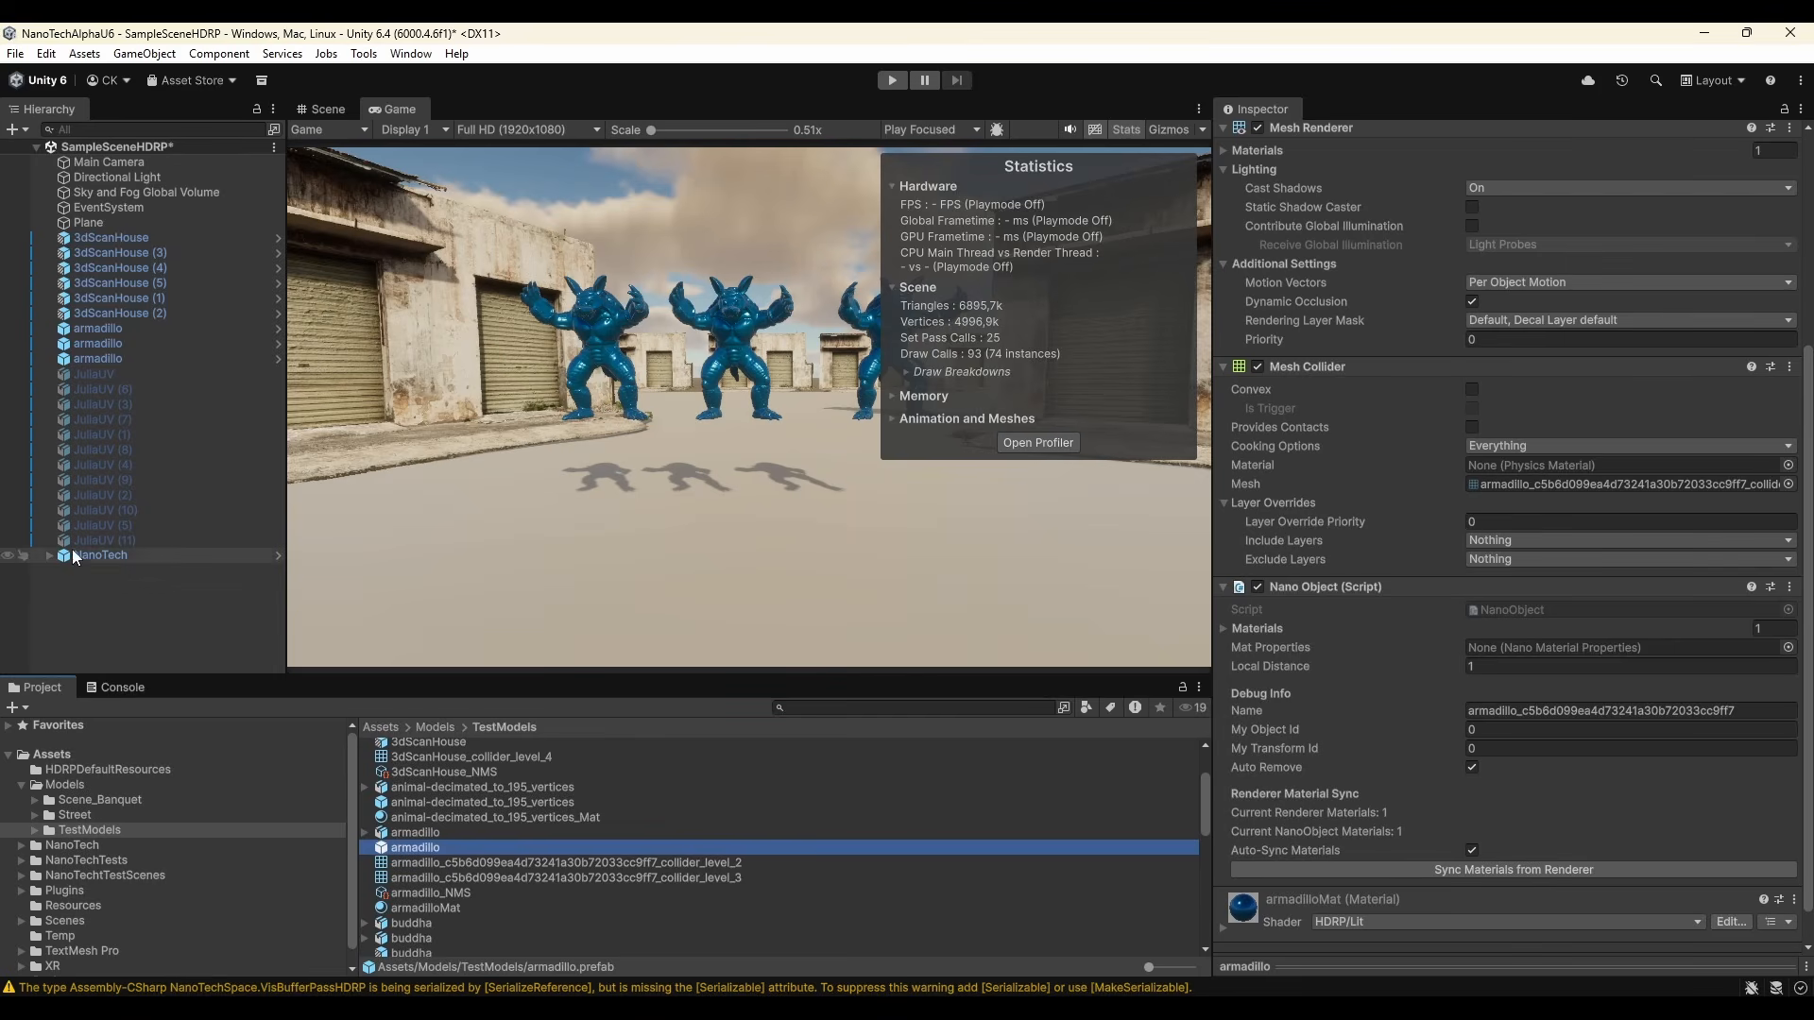
pyautogui.click(106, 588)
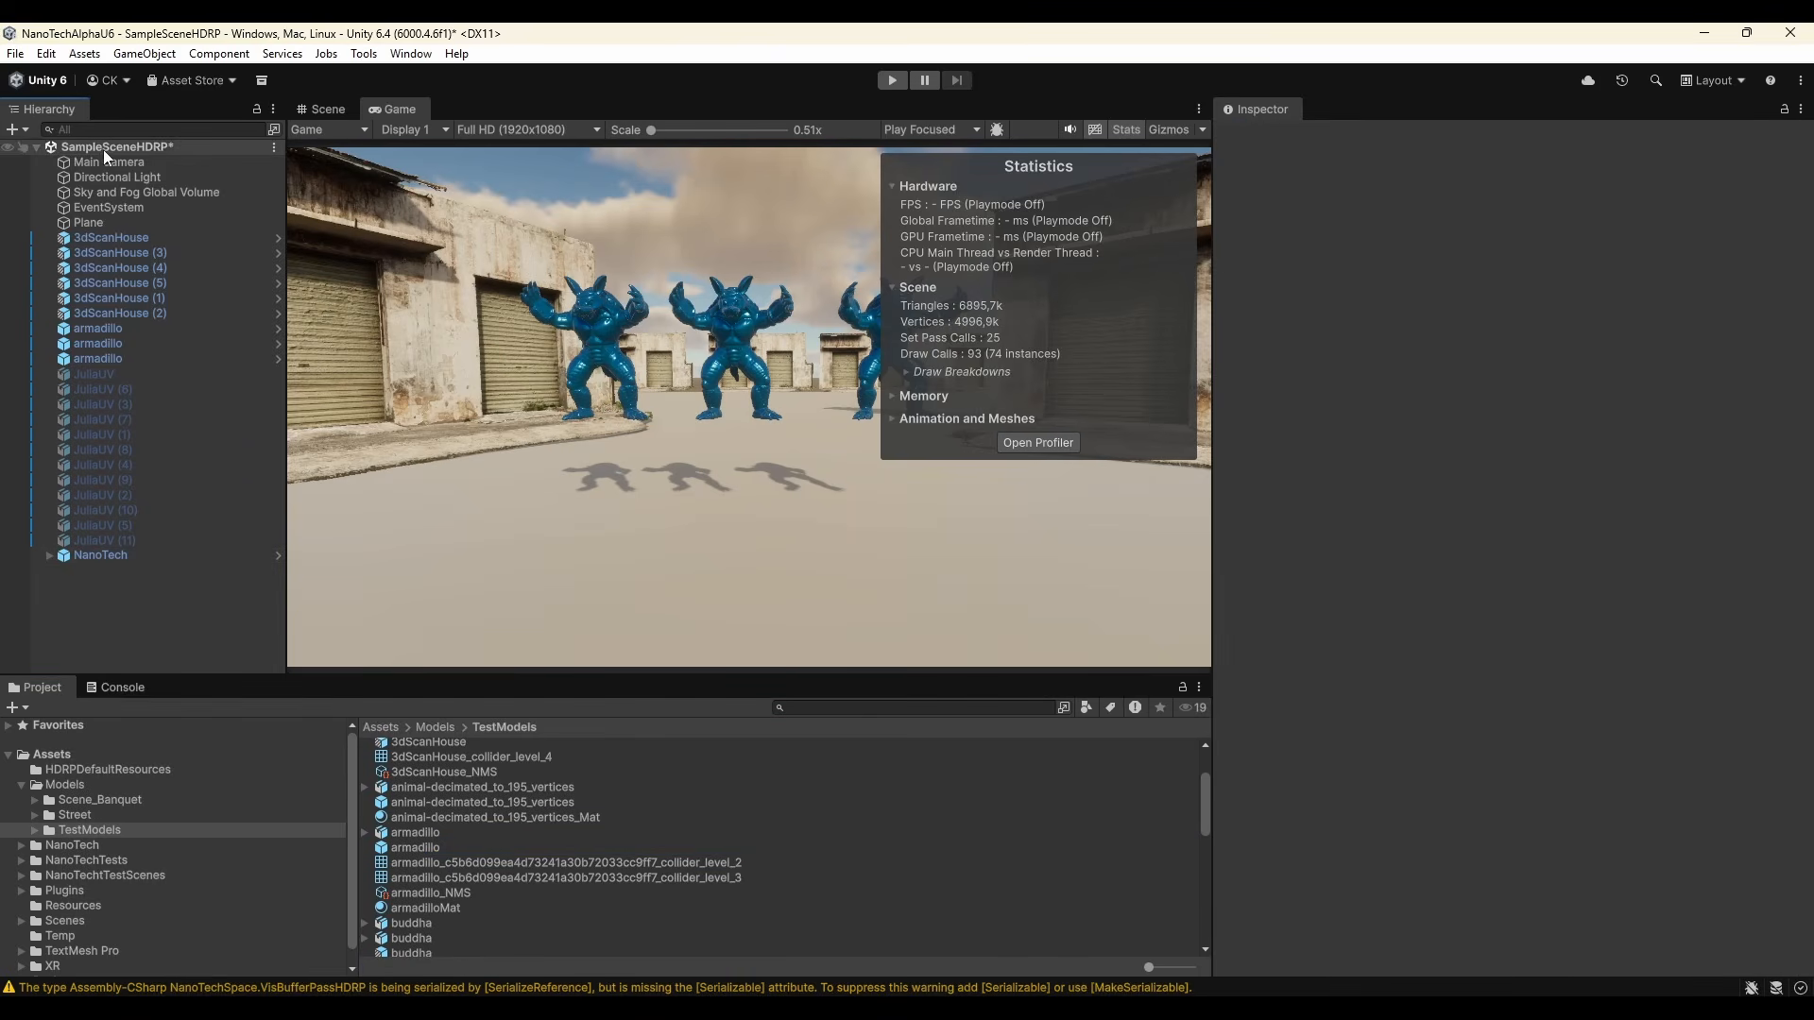
# Expand the NanoTech scene object and examine the settings of its MeshBuilder, VirtualGeometry and VirtualTexture children
pyautogui.click(132, 556)
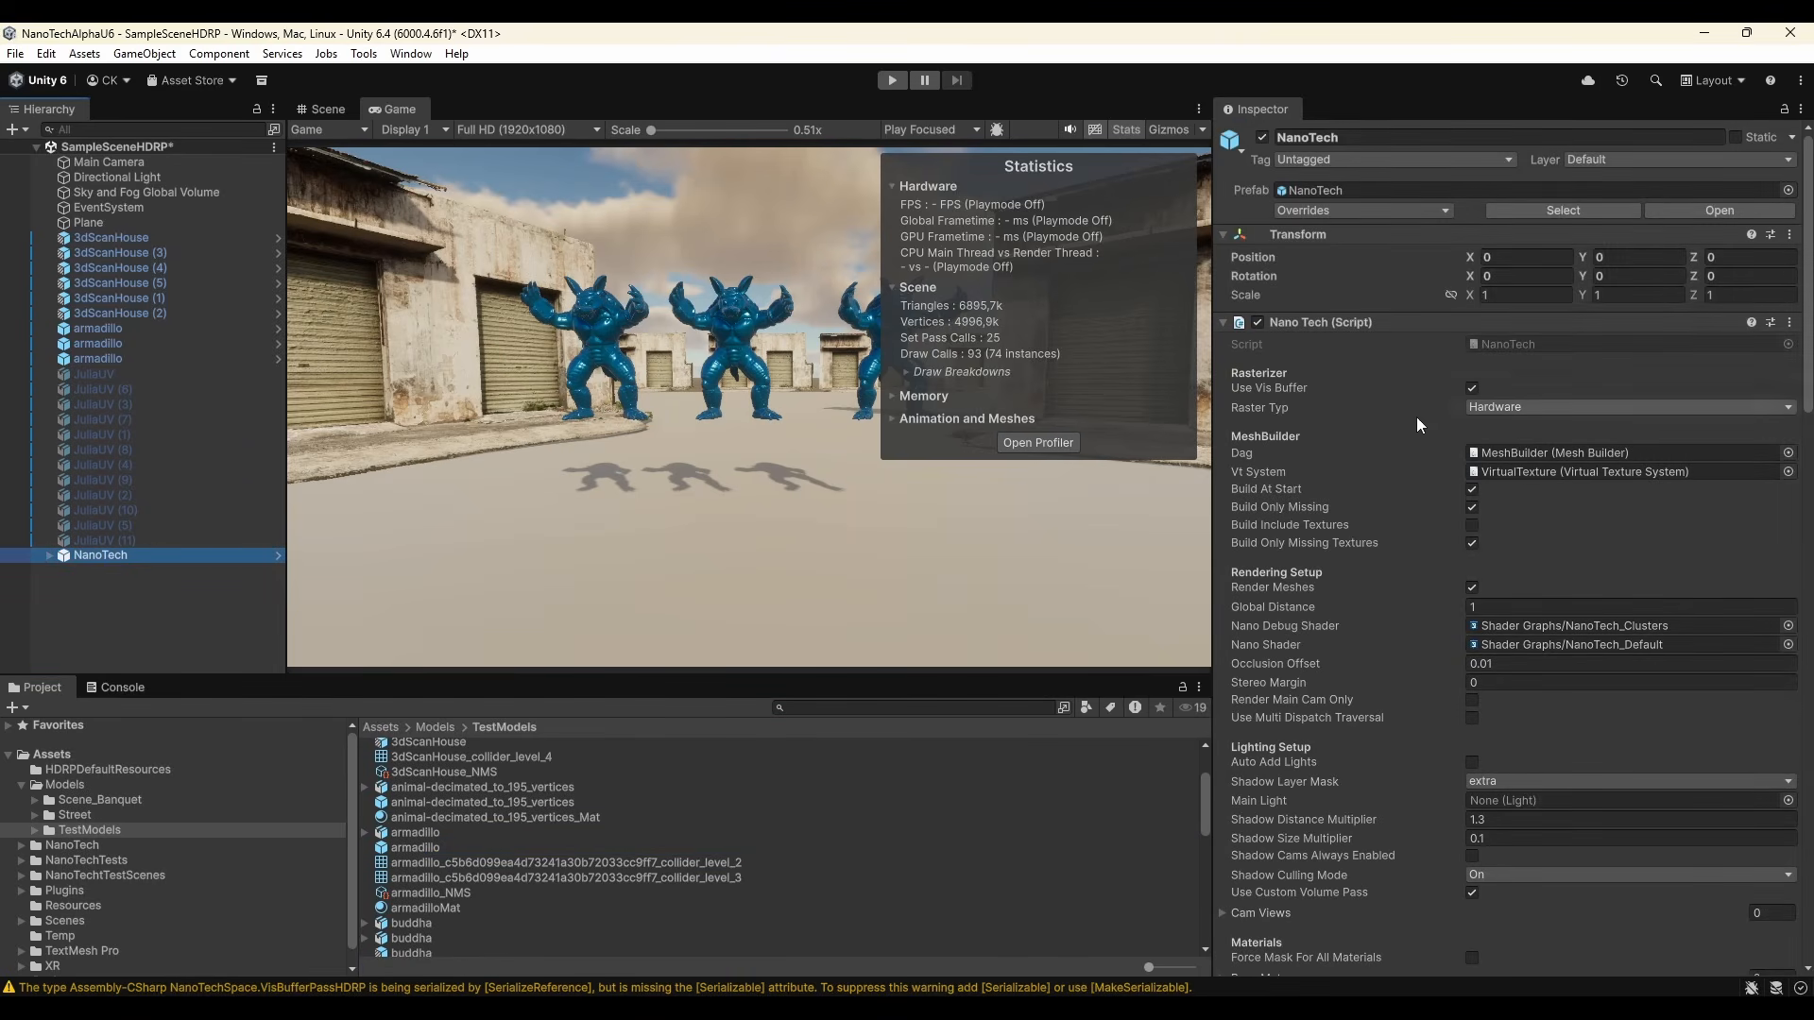
pyautogui.click(49, 557)
pyautogui.click(121, 570)
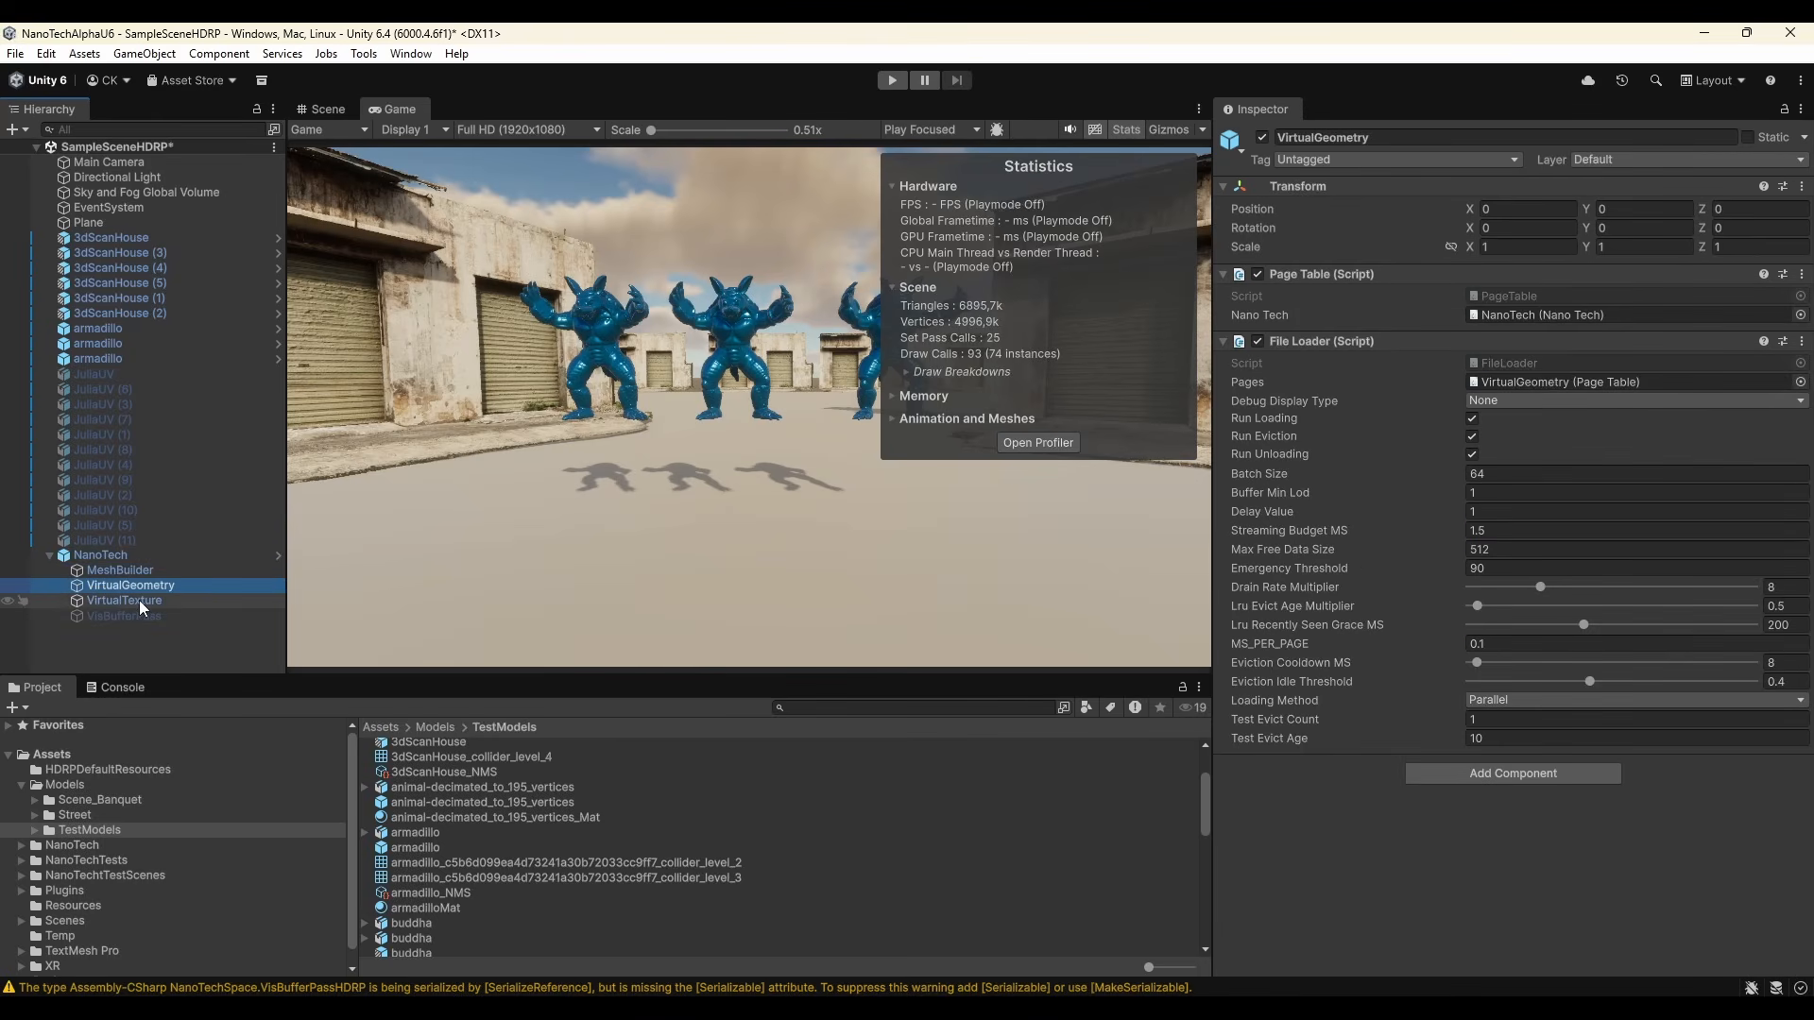
pyautogui.click(139, 599)
pyautogui.click(118, 570)
pyautogui.click(100, 556)
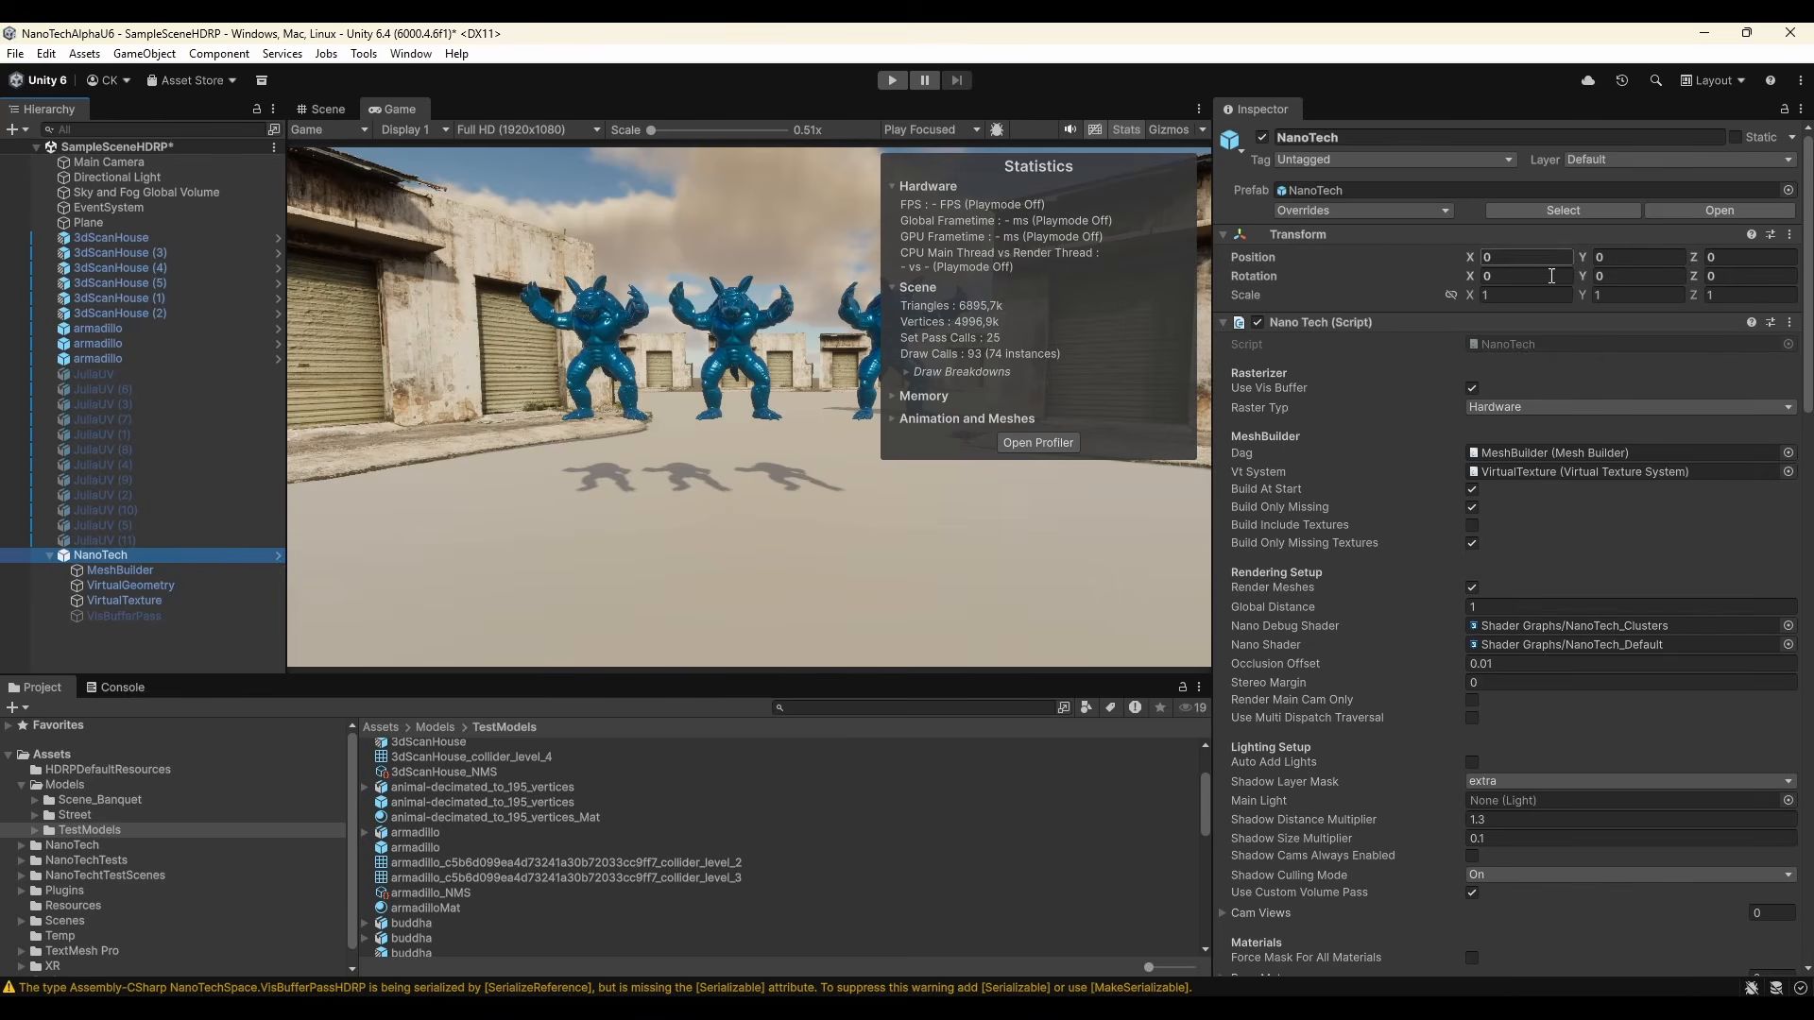
# On the NanoTech object, enable Build Include Textures and disable Build Only Missing and Build Only Missing Textures
pyautogui.click(1471, 525)
pyautogui.click(1471, 543)
pyautogui.click(1471, 507)
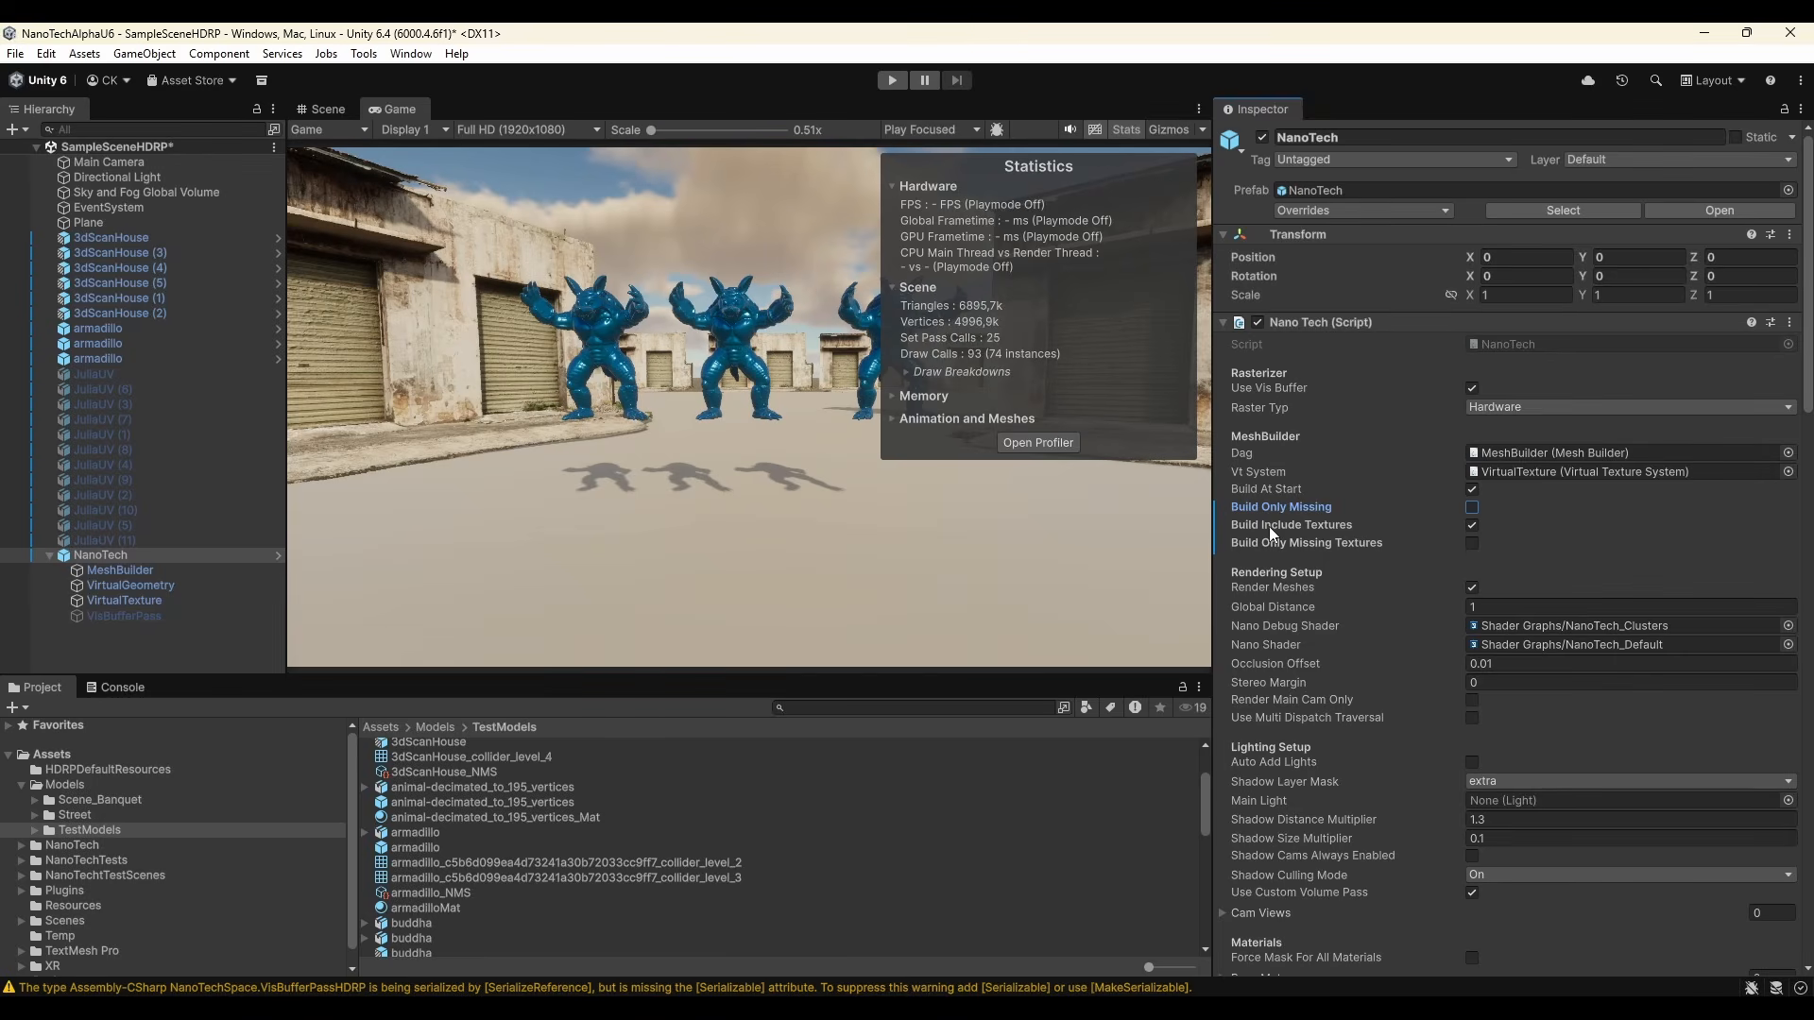
pyautogui.moveTo(1332, 526)
# Run the scene in play mode and activate the VisBufferPass object under NanoTech
pyautogui.click(882, 79)
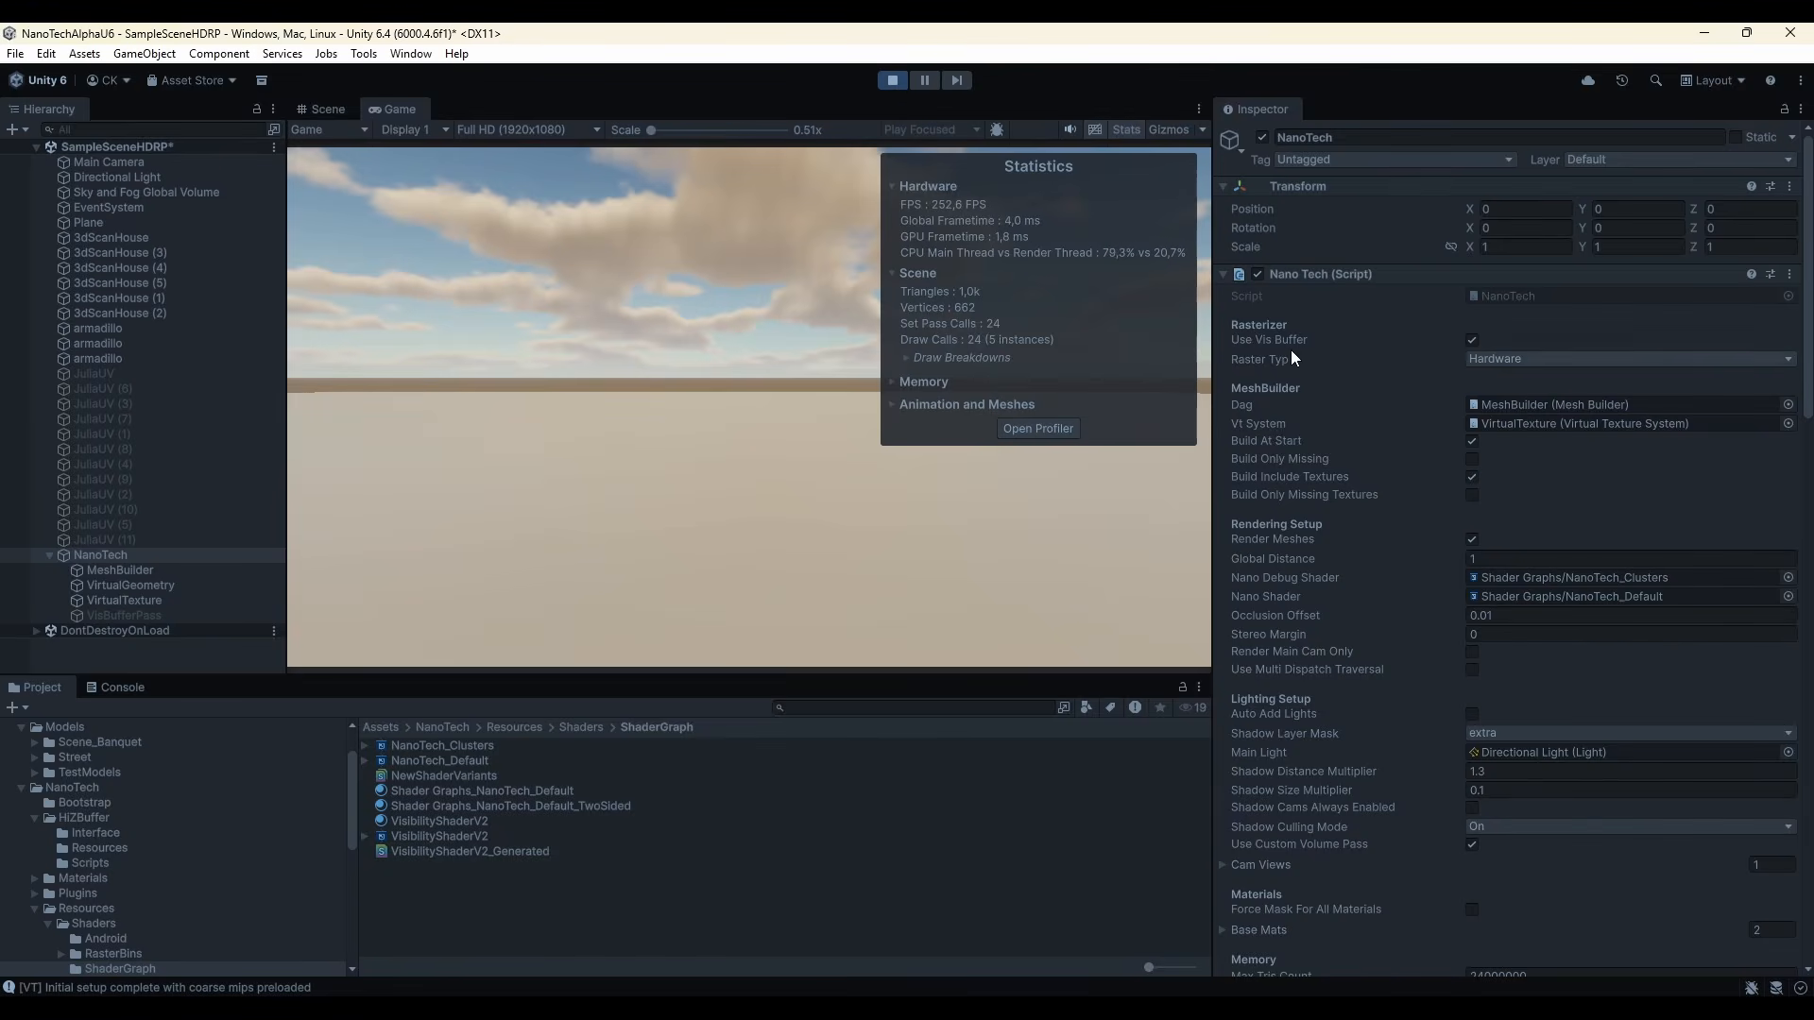
pyautogui.click(110, 614)
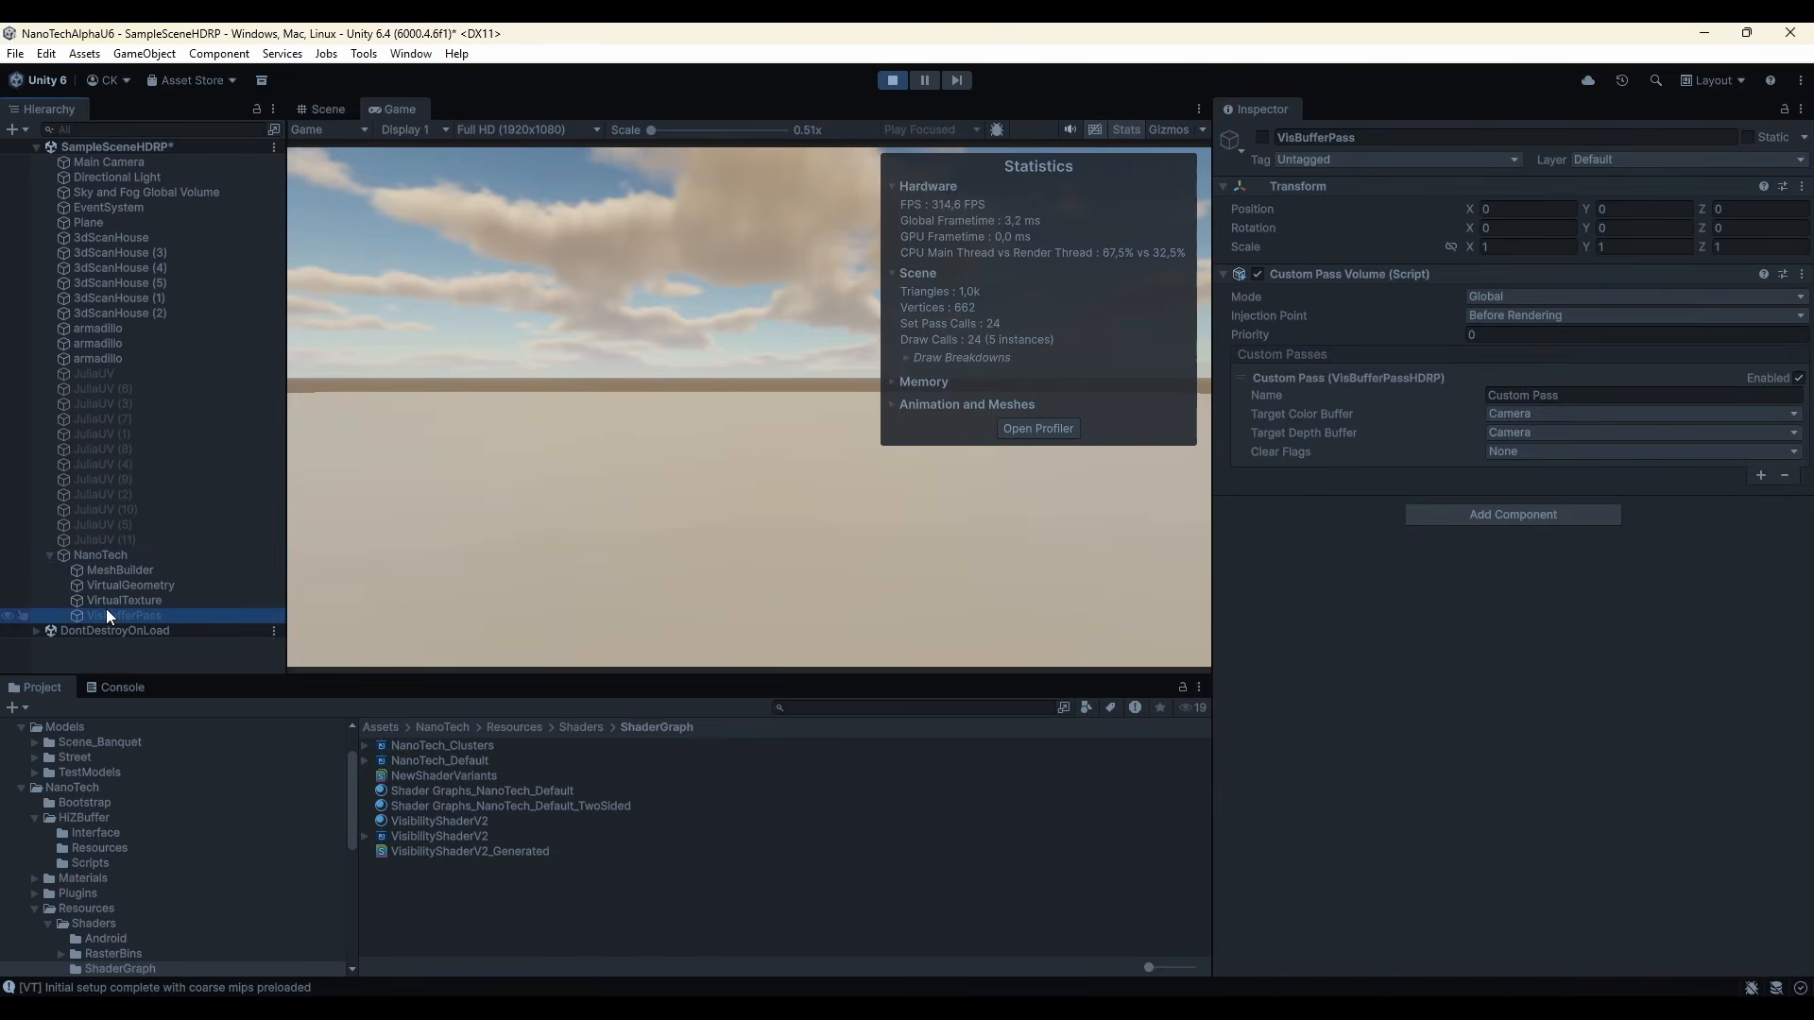
pyautogui.click(1262, 138)
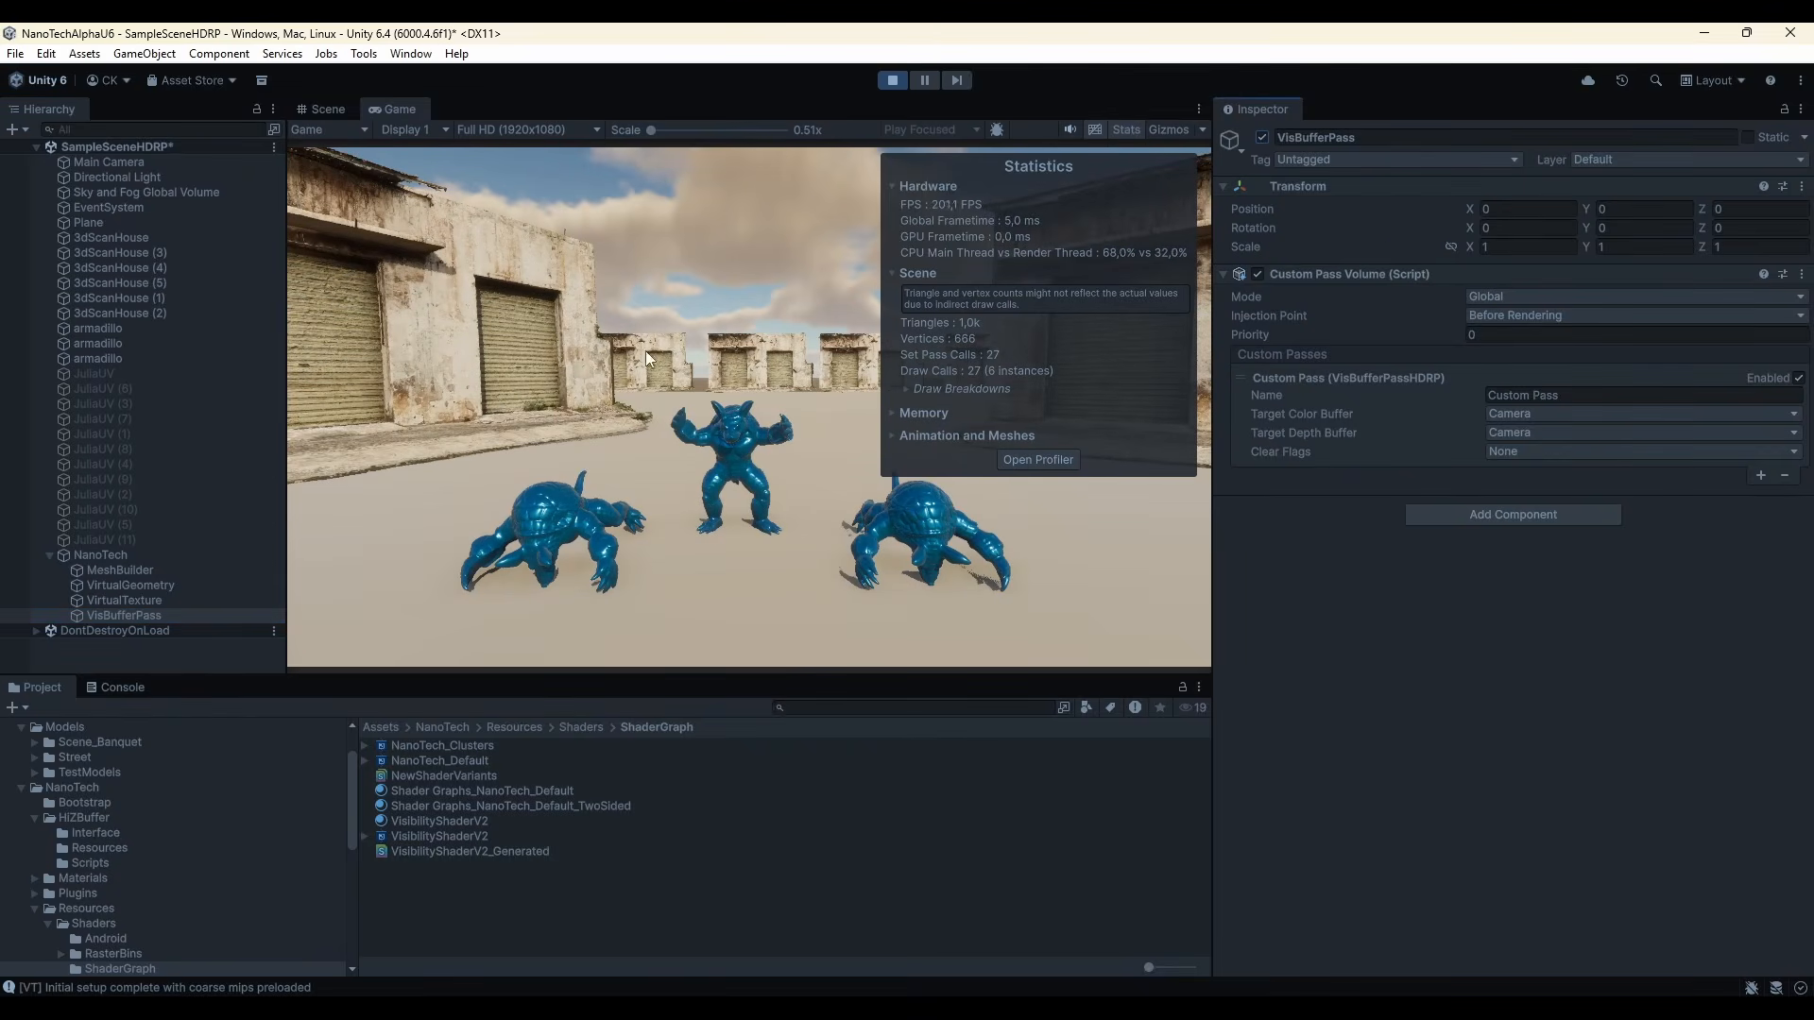
# Stop play mode and make sure Use Vis Buffer is enabled in the NanoTech object's rasterizer settings
pyautogui.click(892, 79)
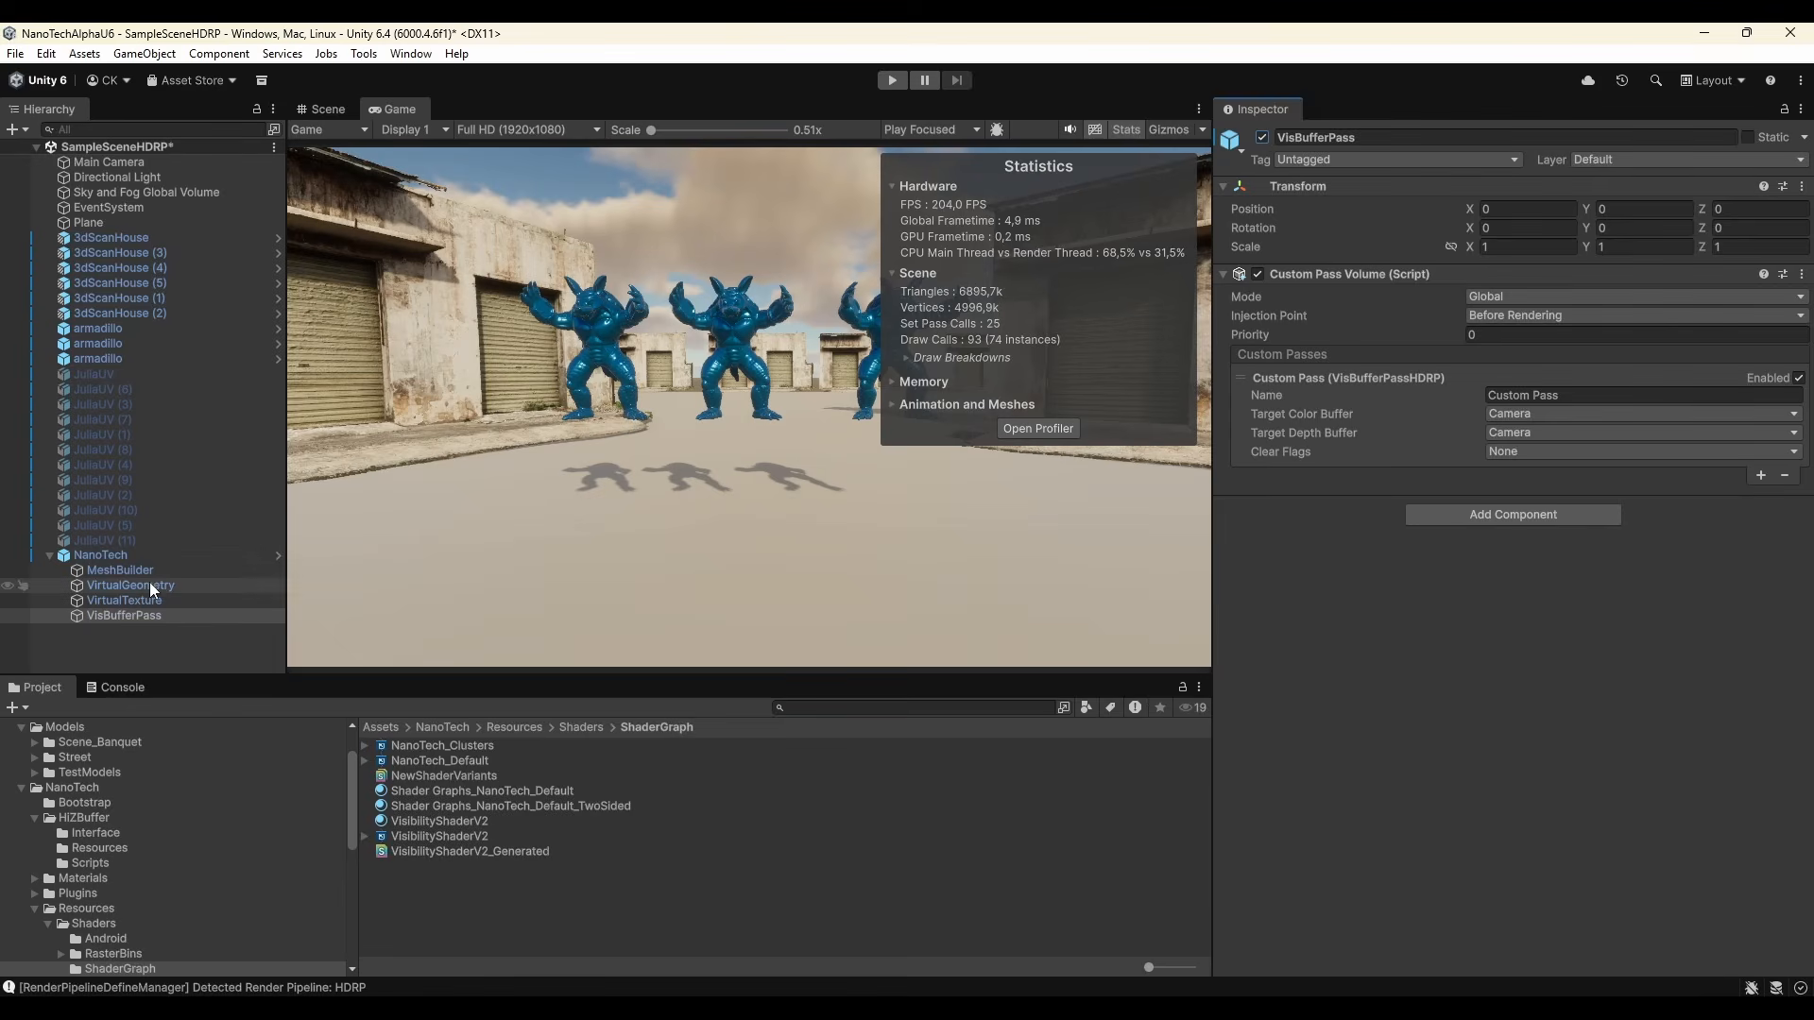
pyautogui.click(140, 555)
pyautogui.click(1475, 385)
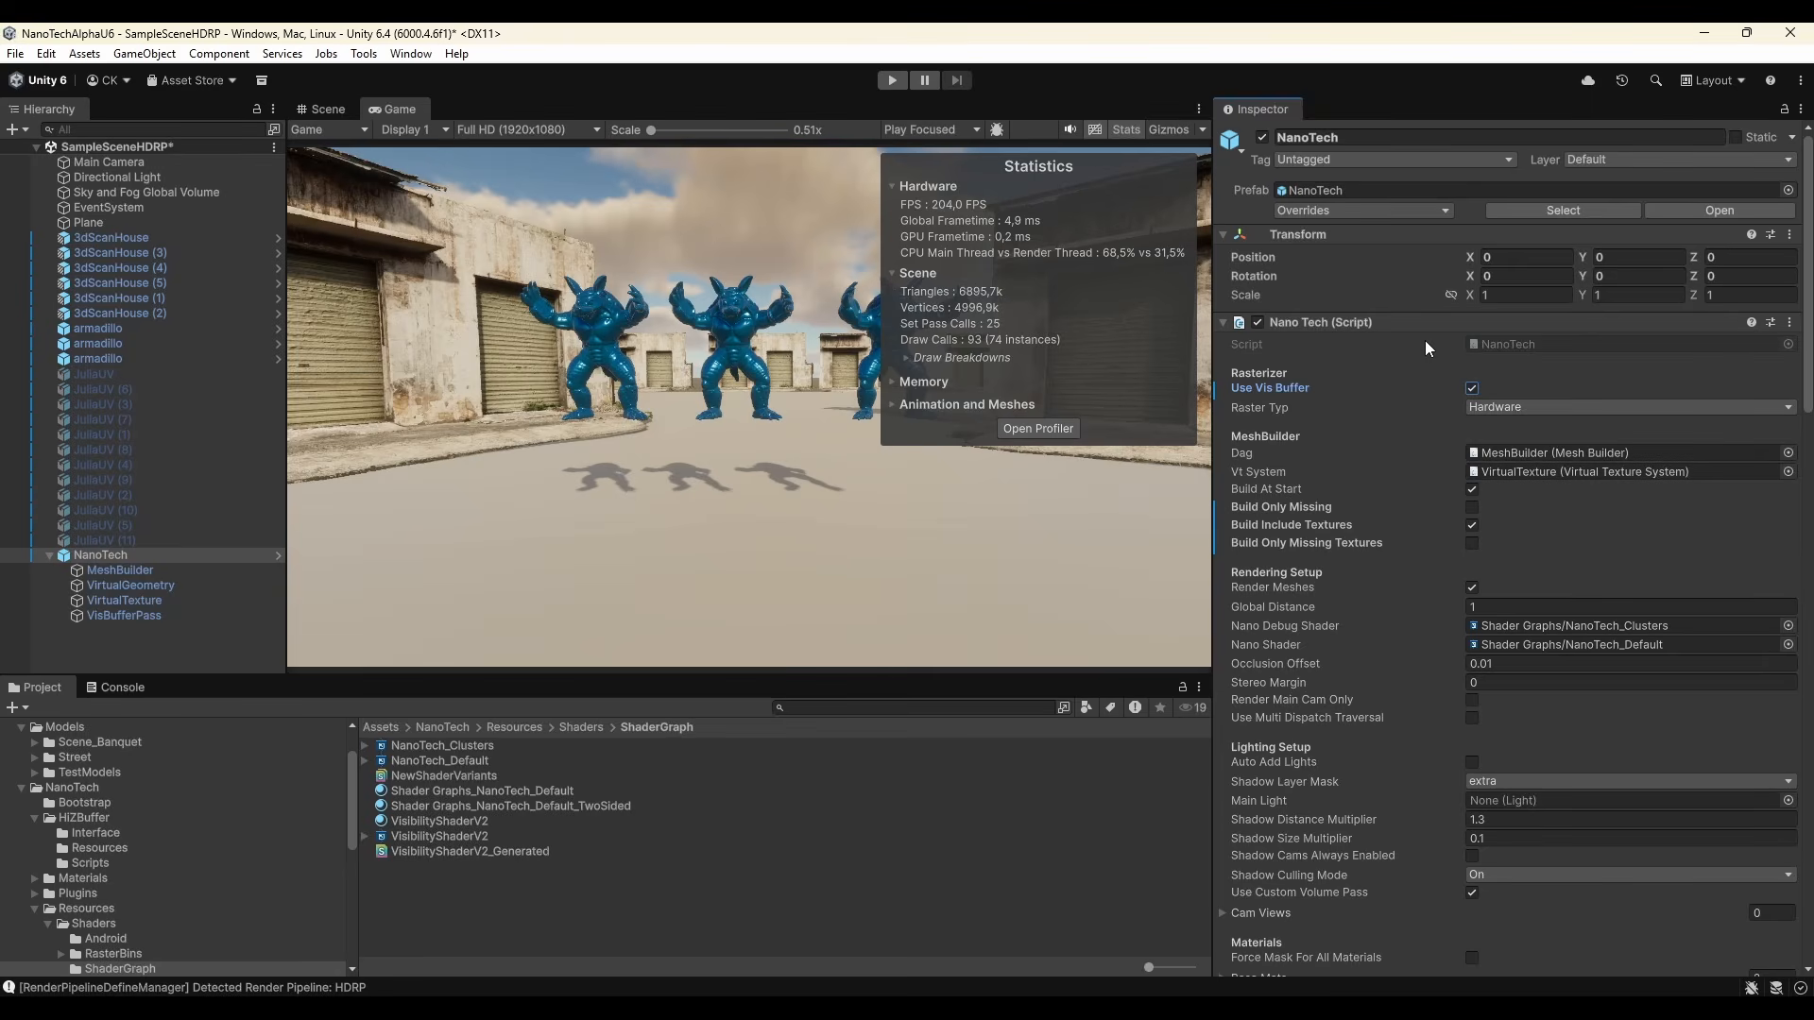
# Run the scene in play mode and enable Build Only Missing and Build Only Missing Textures on the NanoTech object
pyautogui.click(892, 80)
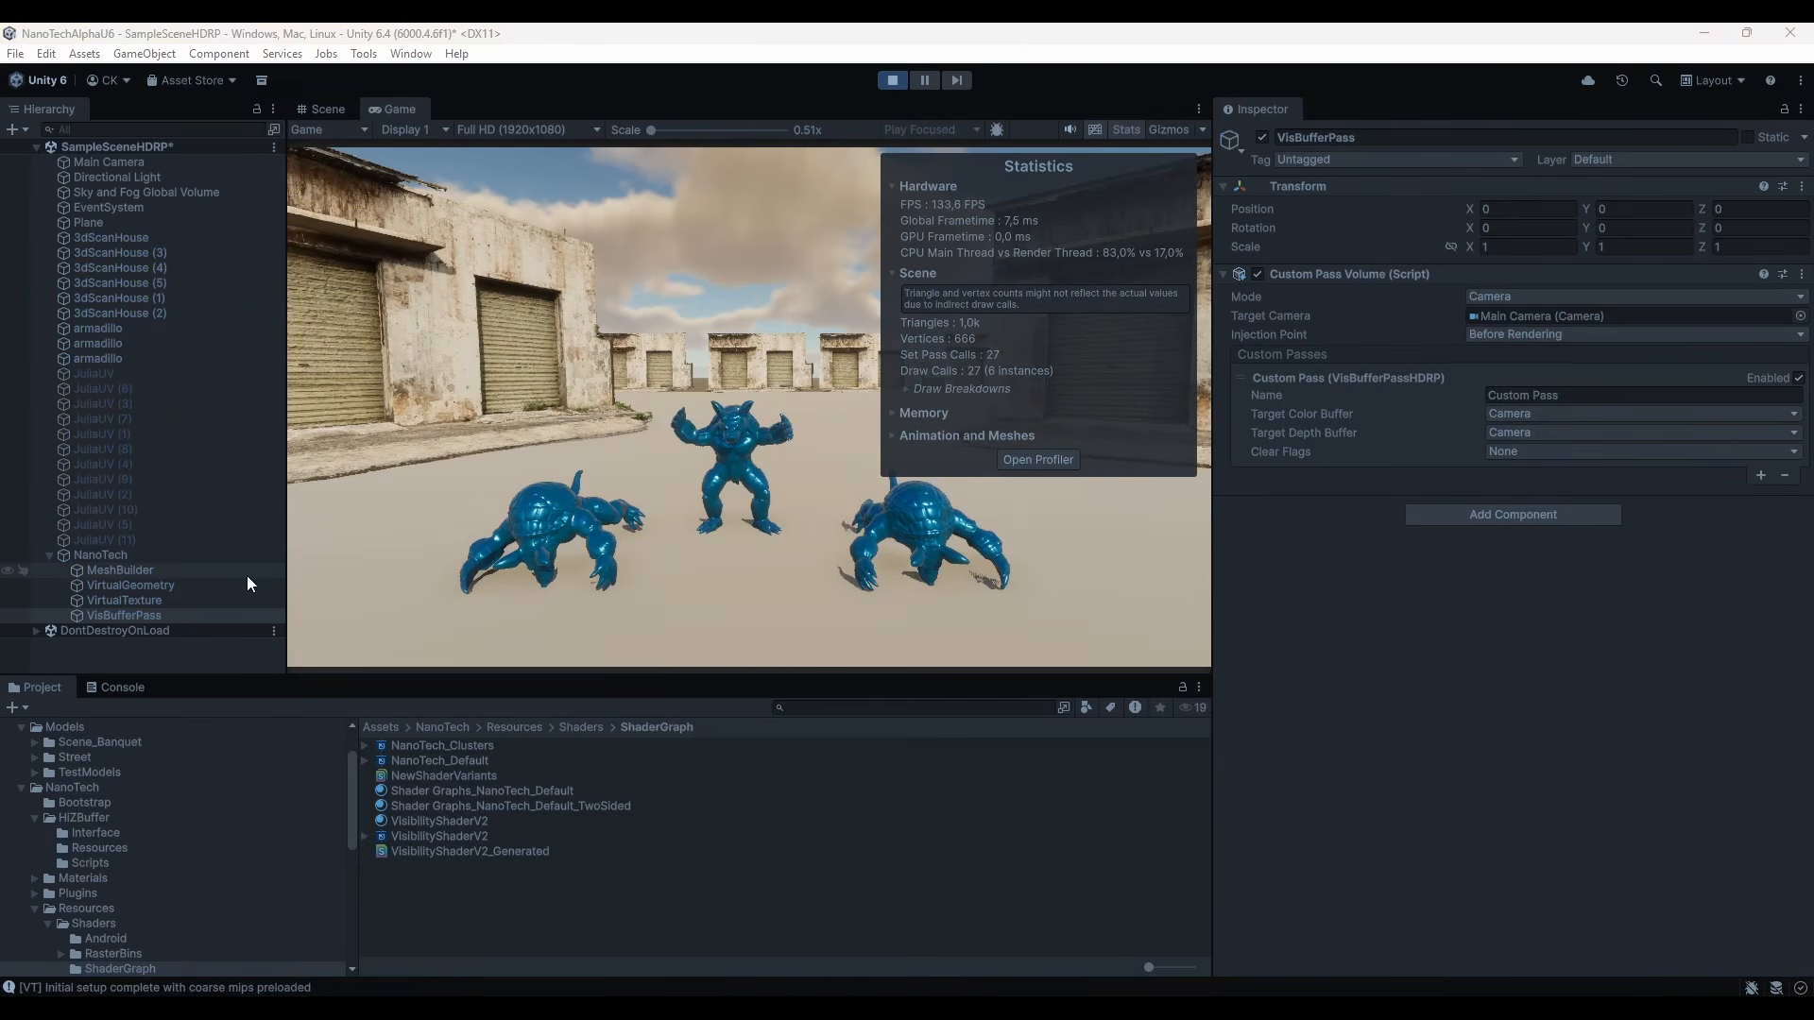
pyautogui.click(126, 556)
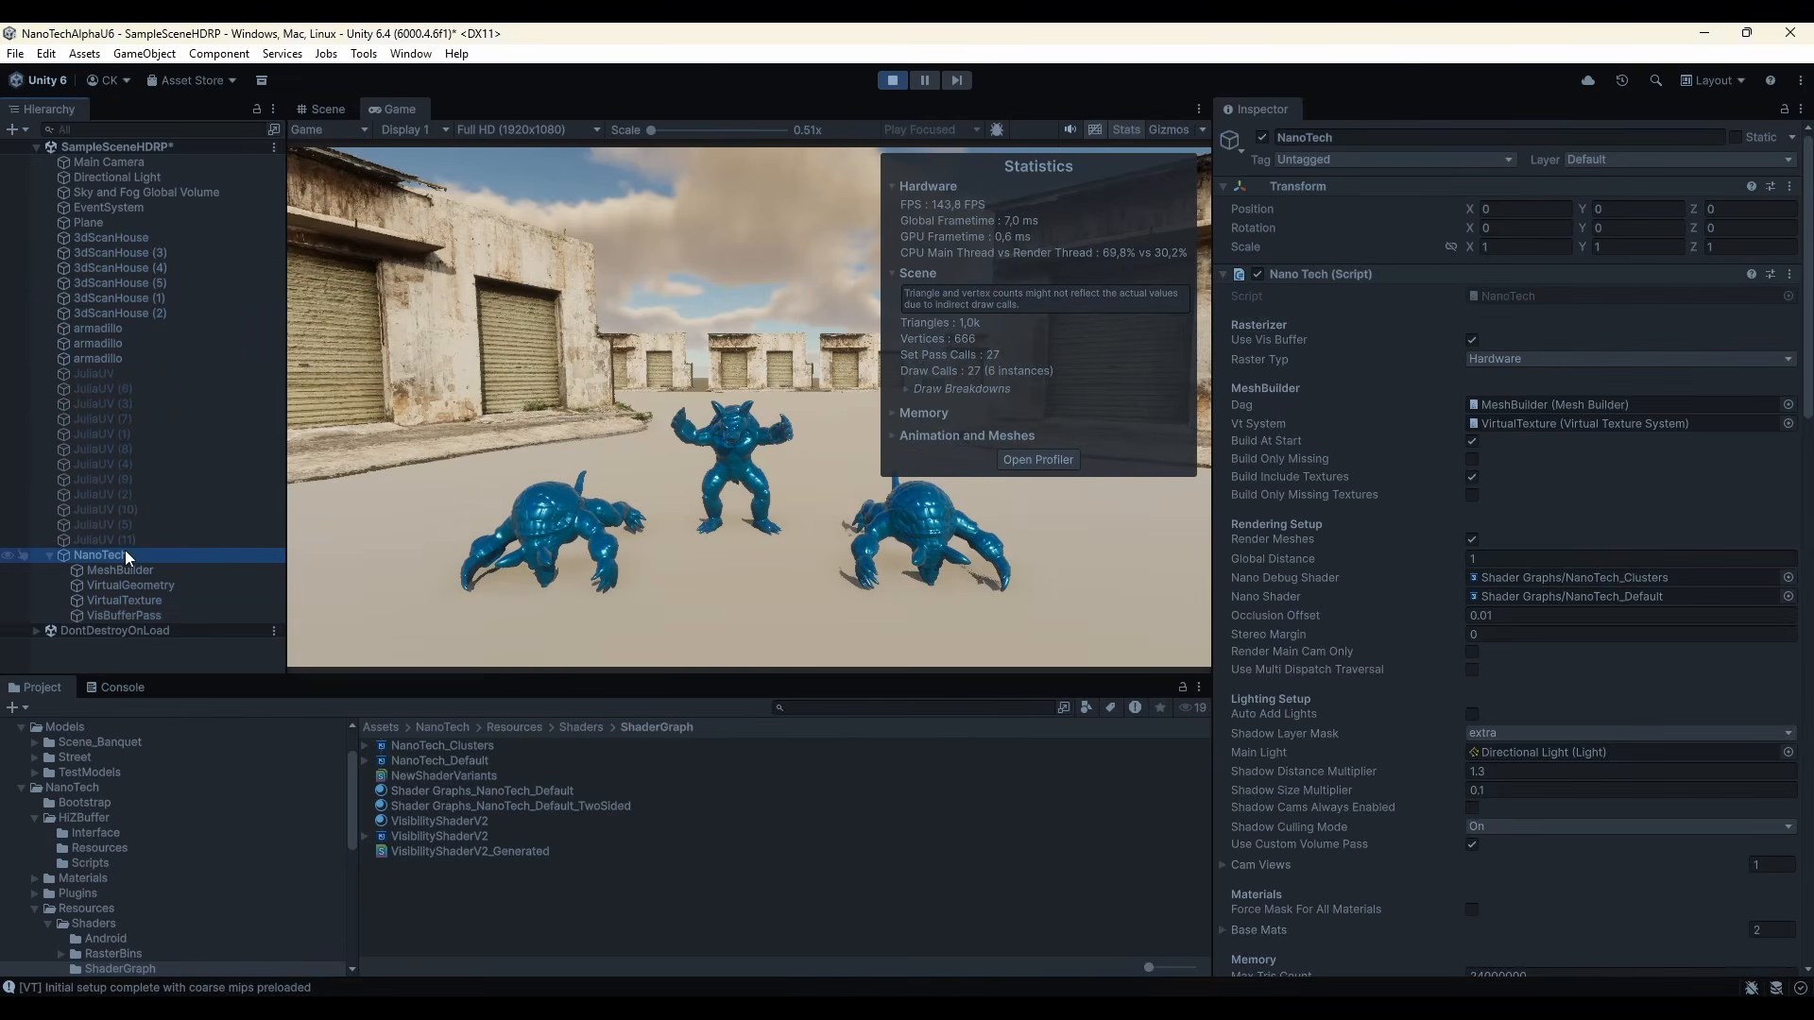
pyautogui.click(1471, 459)
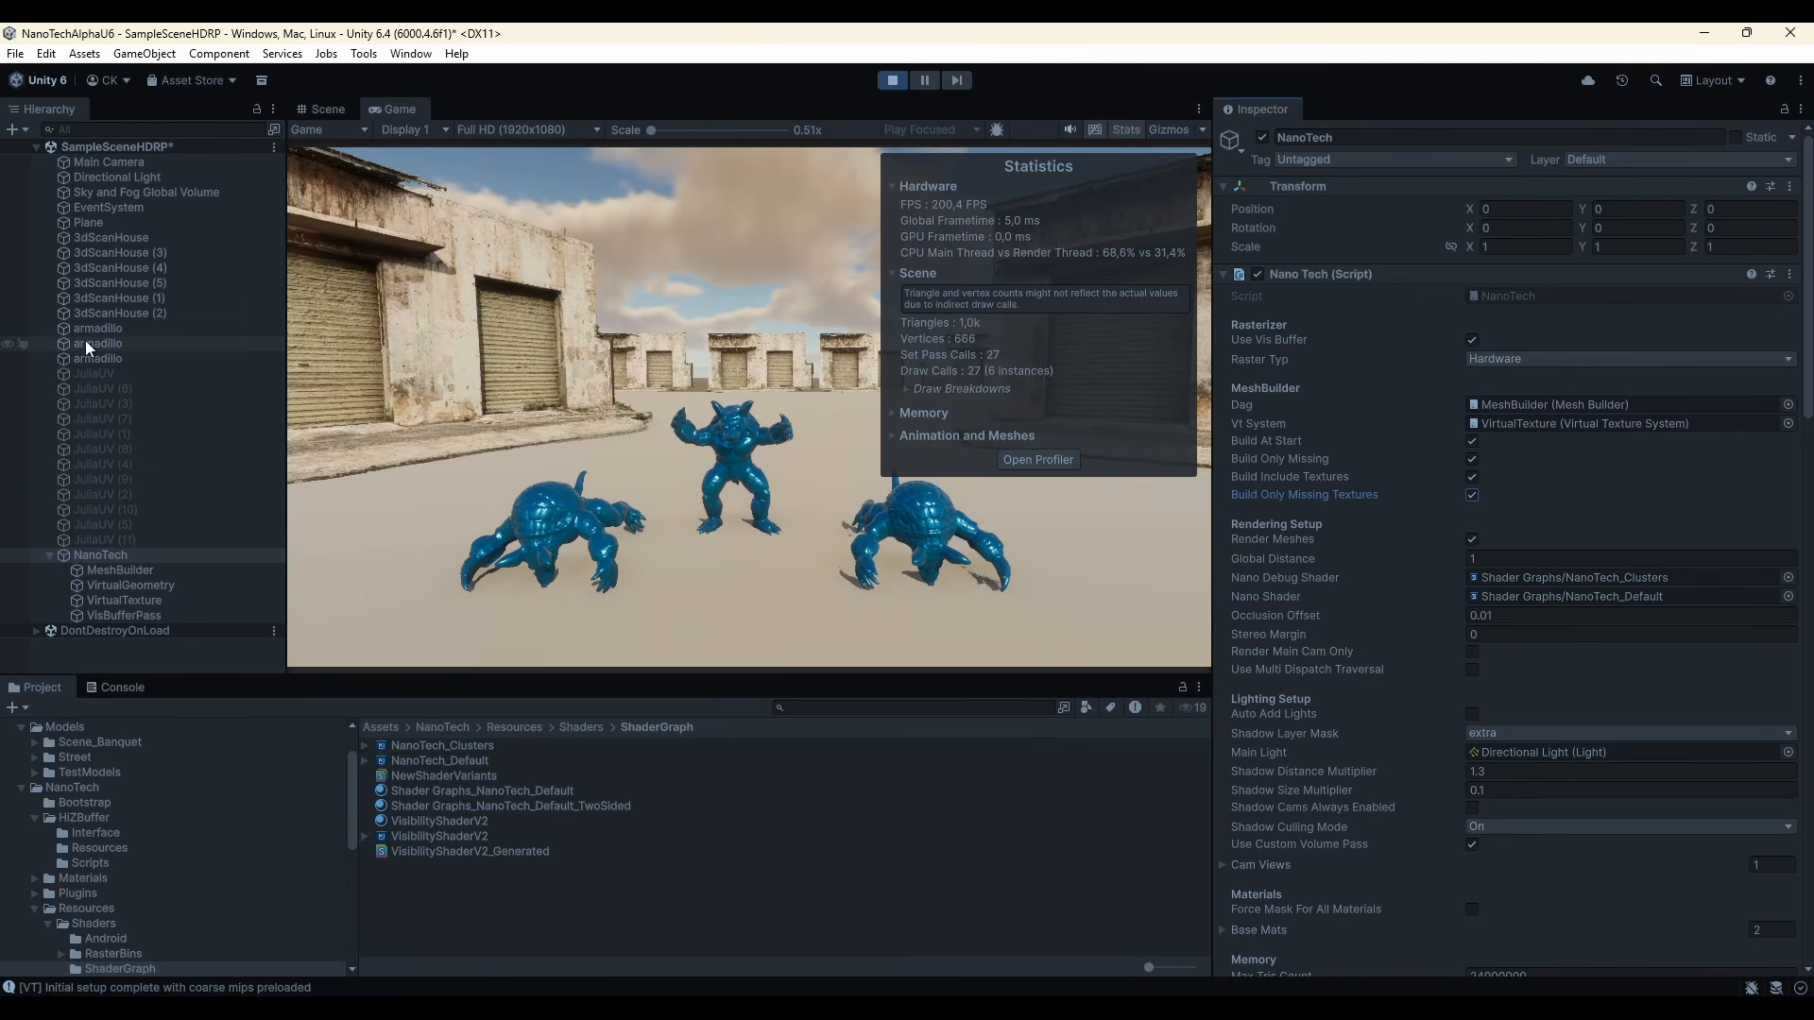
pyautogui.click(667, 414)
# Add the Free Fly Camera component from NanoTechSpace to the Main Camera
pyautogui.click(95, 162)
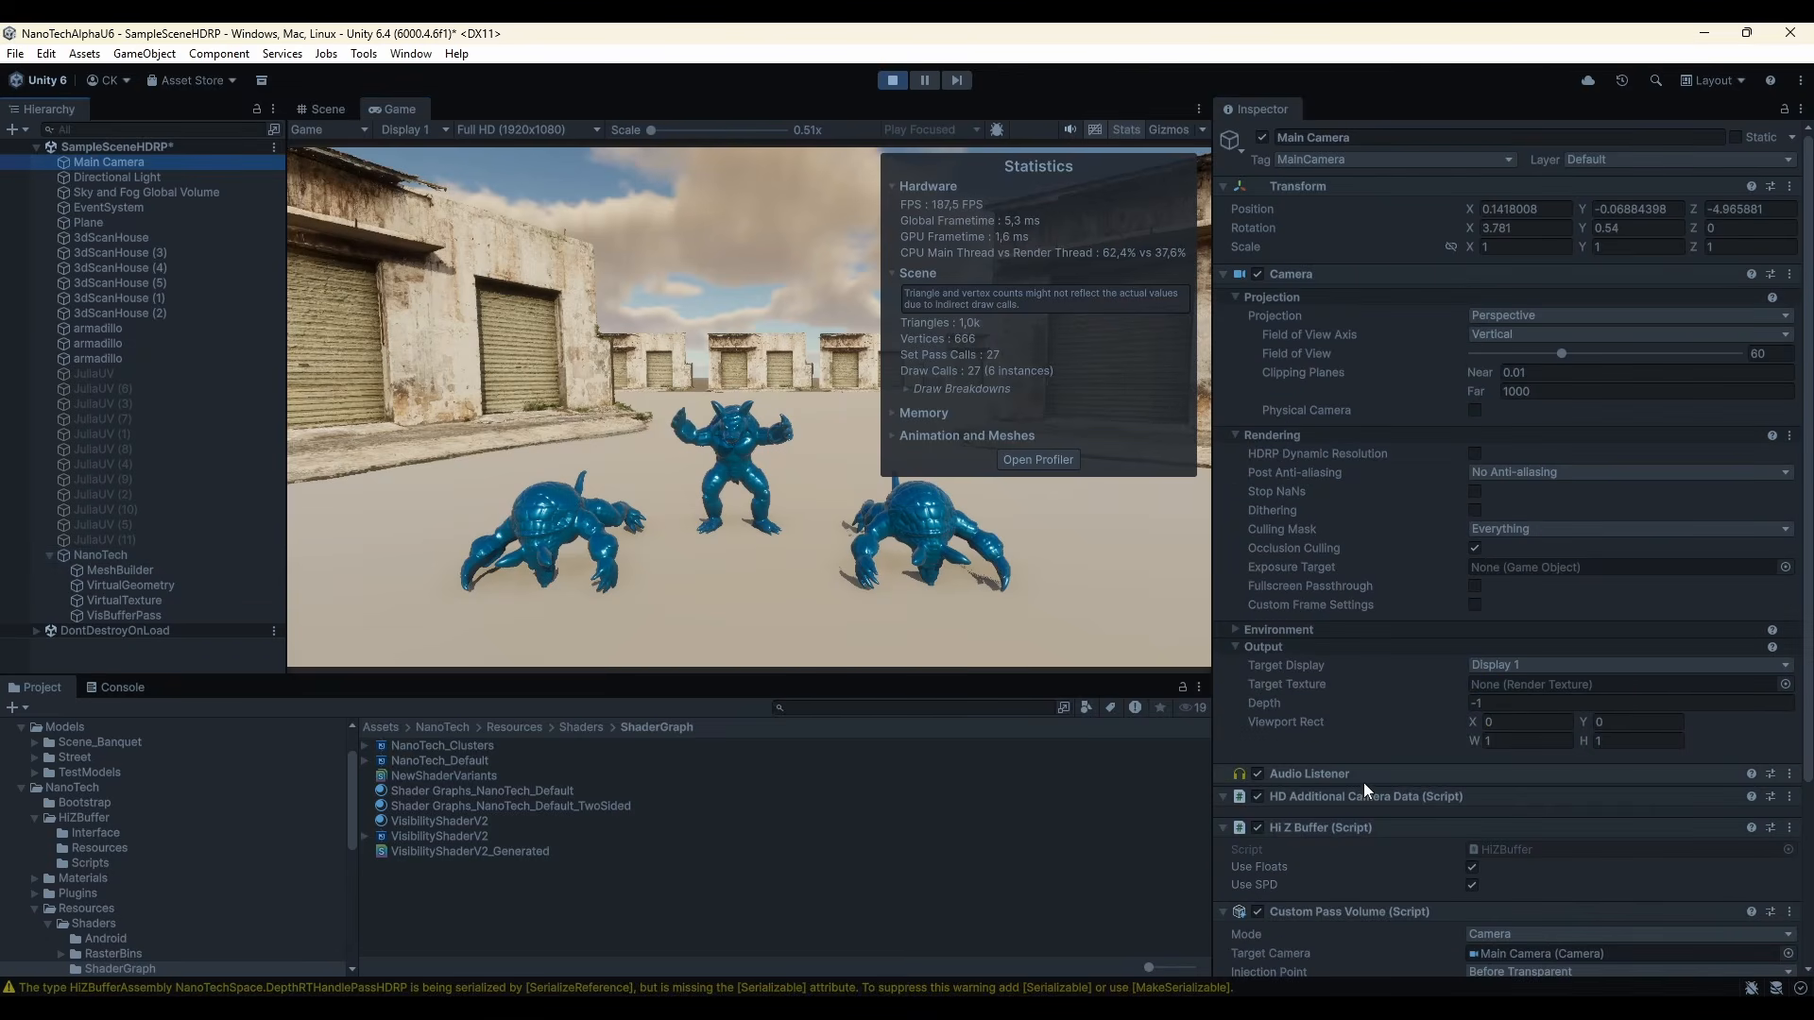
pyautogui.scroll(-3, 1372, 809)
pyautogui.scroll(-1, 1445, 949)
pyautogui.click(1465, 954)
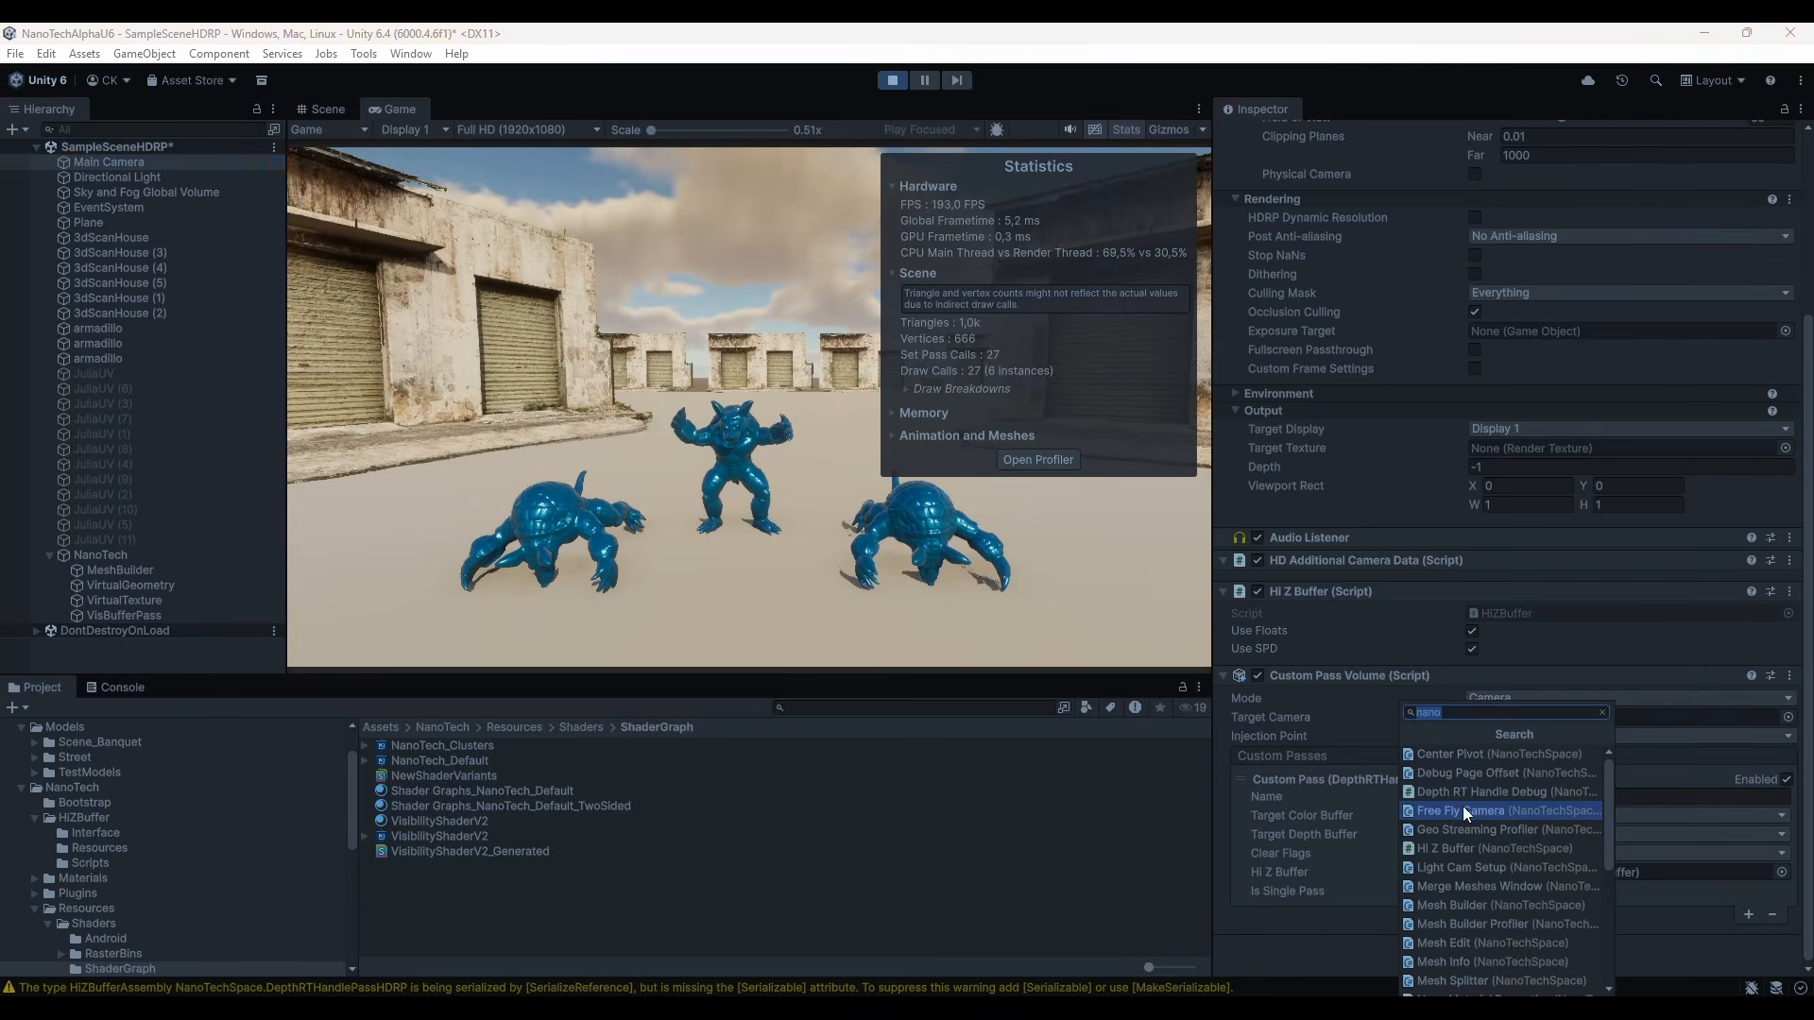
pyautogui.click(1473, 816)
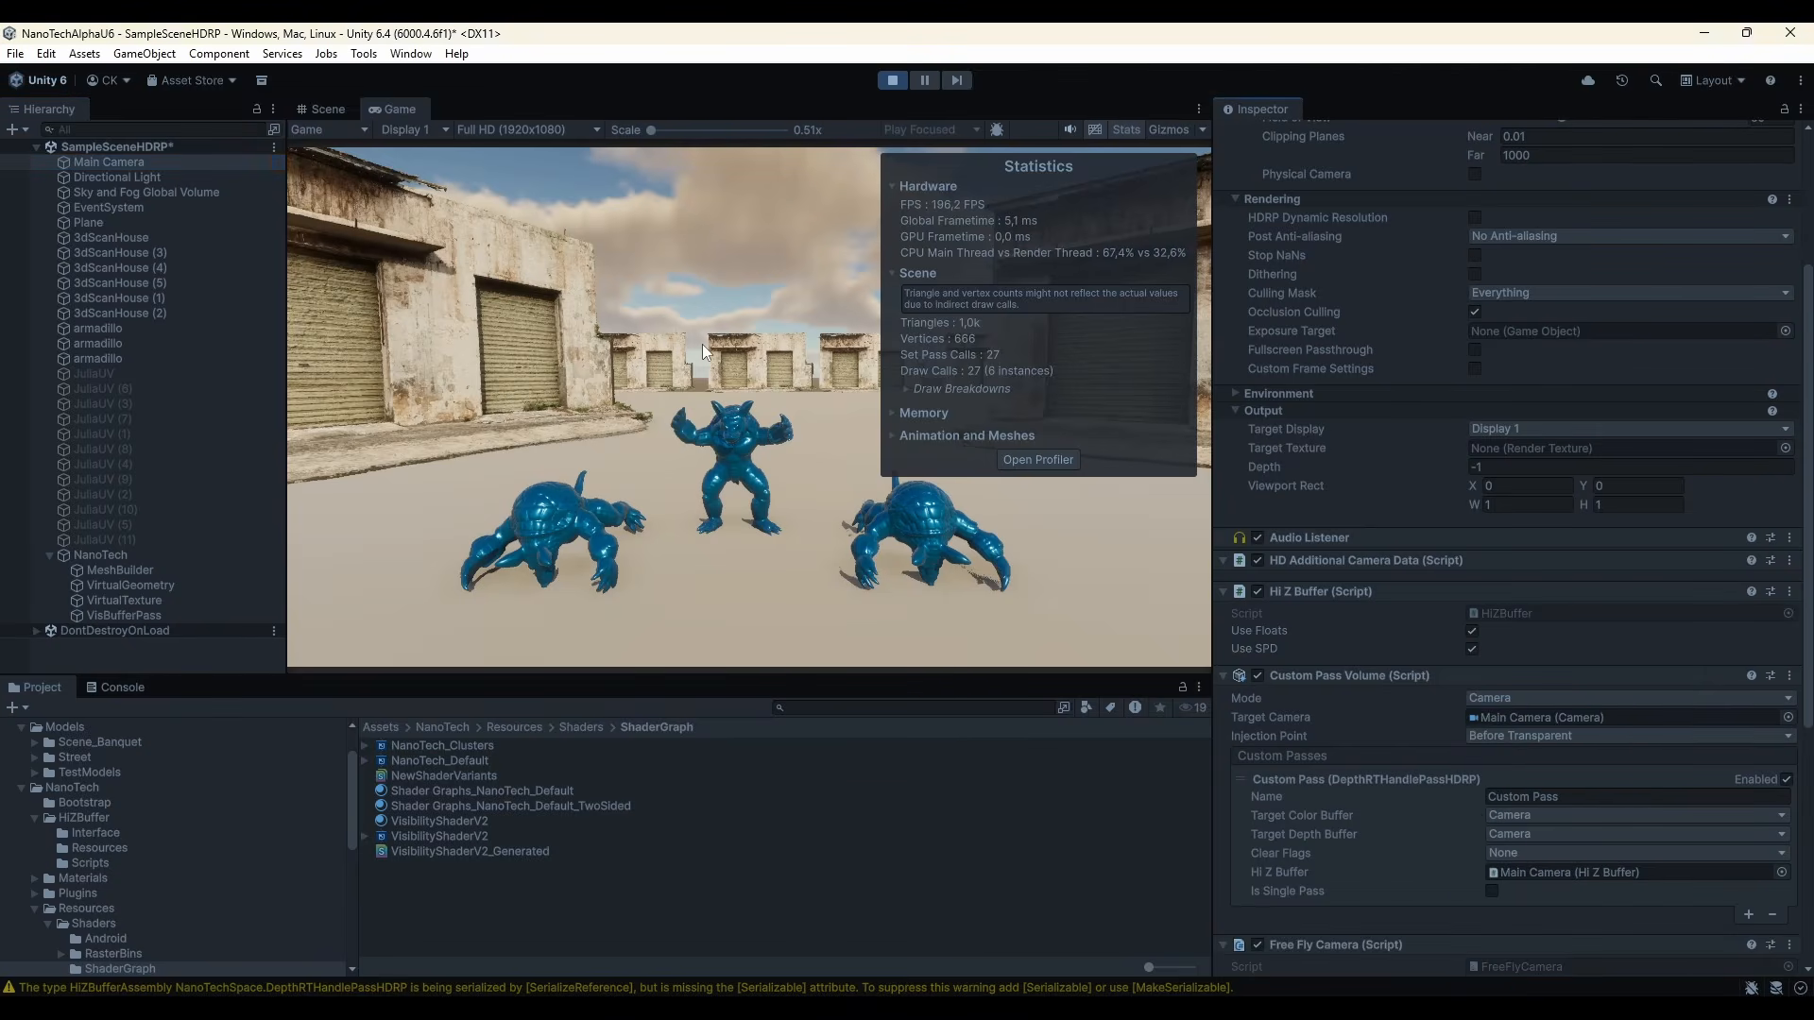
# Fly the game camera up to the middle armadillo and check in the Scene view what is rendered
pyautogui.moveTo(704, 339); pyautogui.dragTo(768, 348, button='right')
pyautogui.press('w')
pyautogui.click(321, 110)
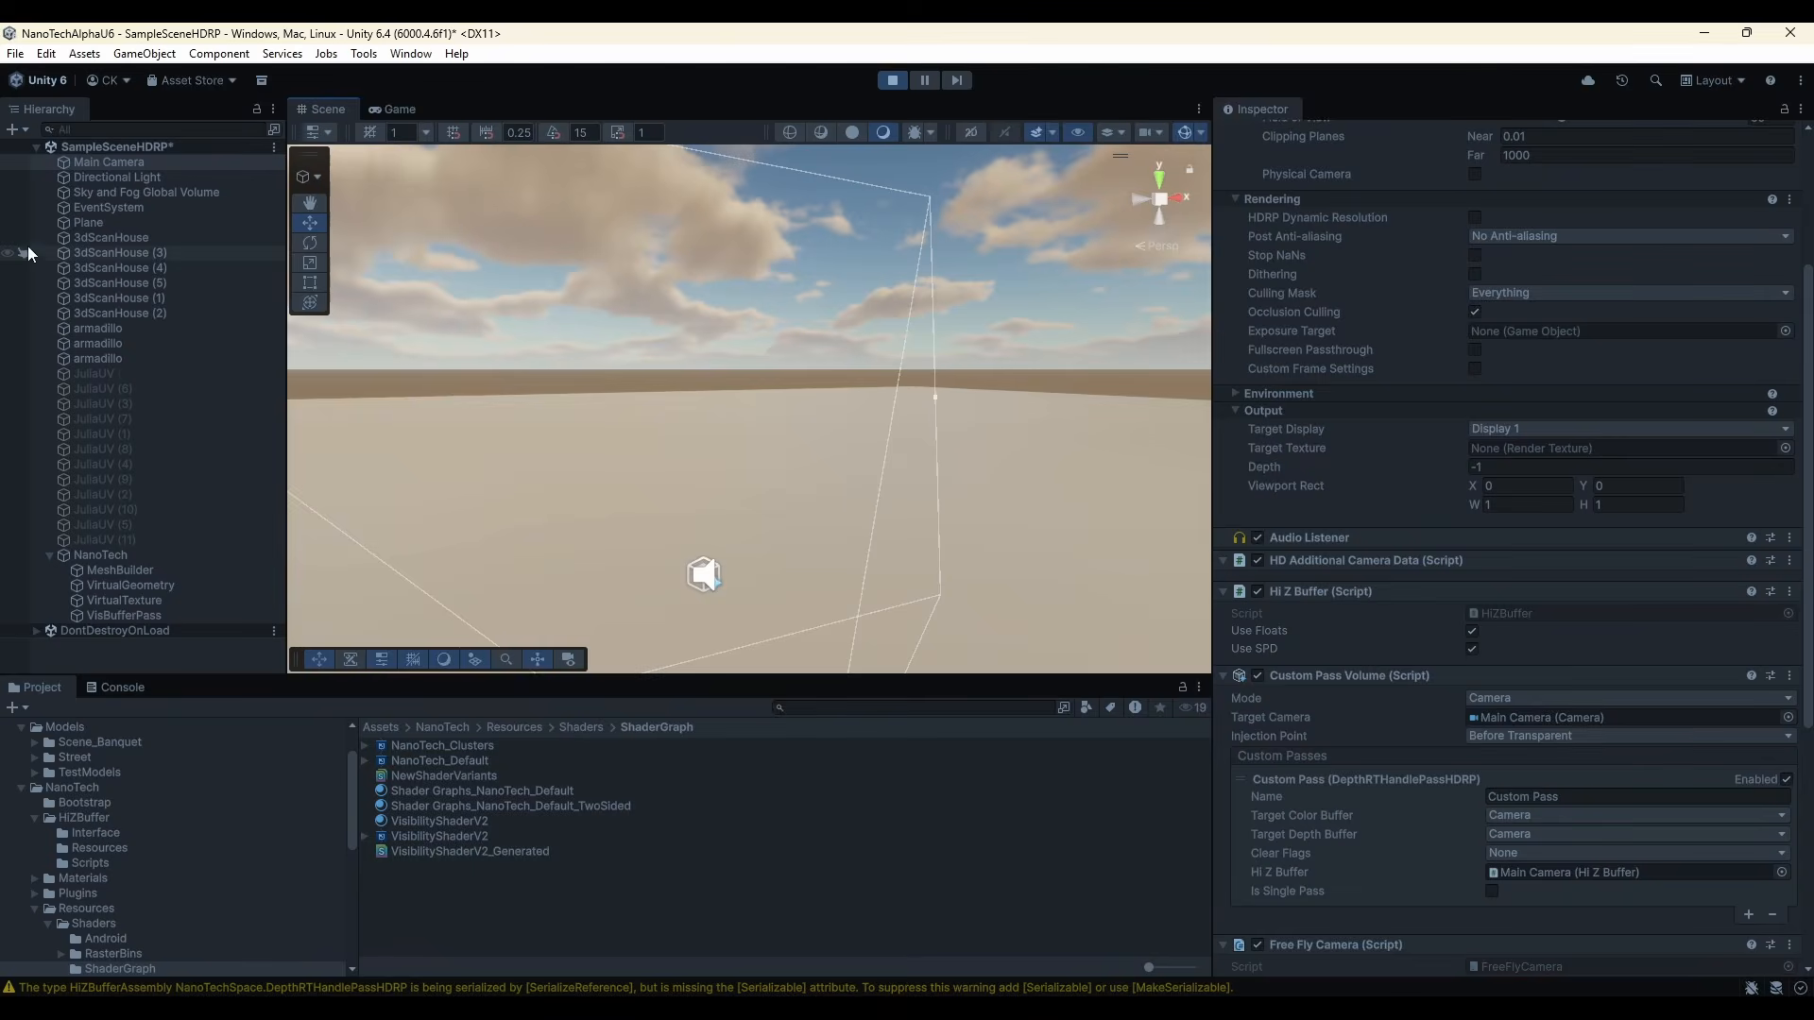
pyautogui.moveTo(416, 393); pyautogui.dragTo(624, 421, button='right')
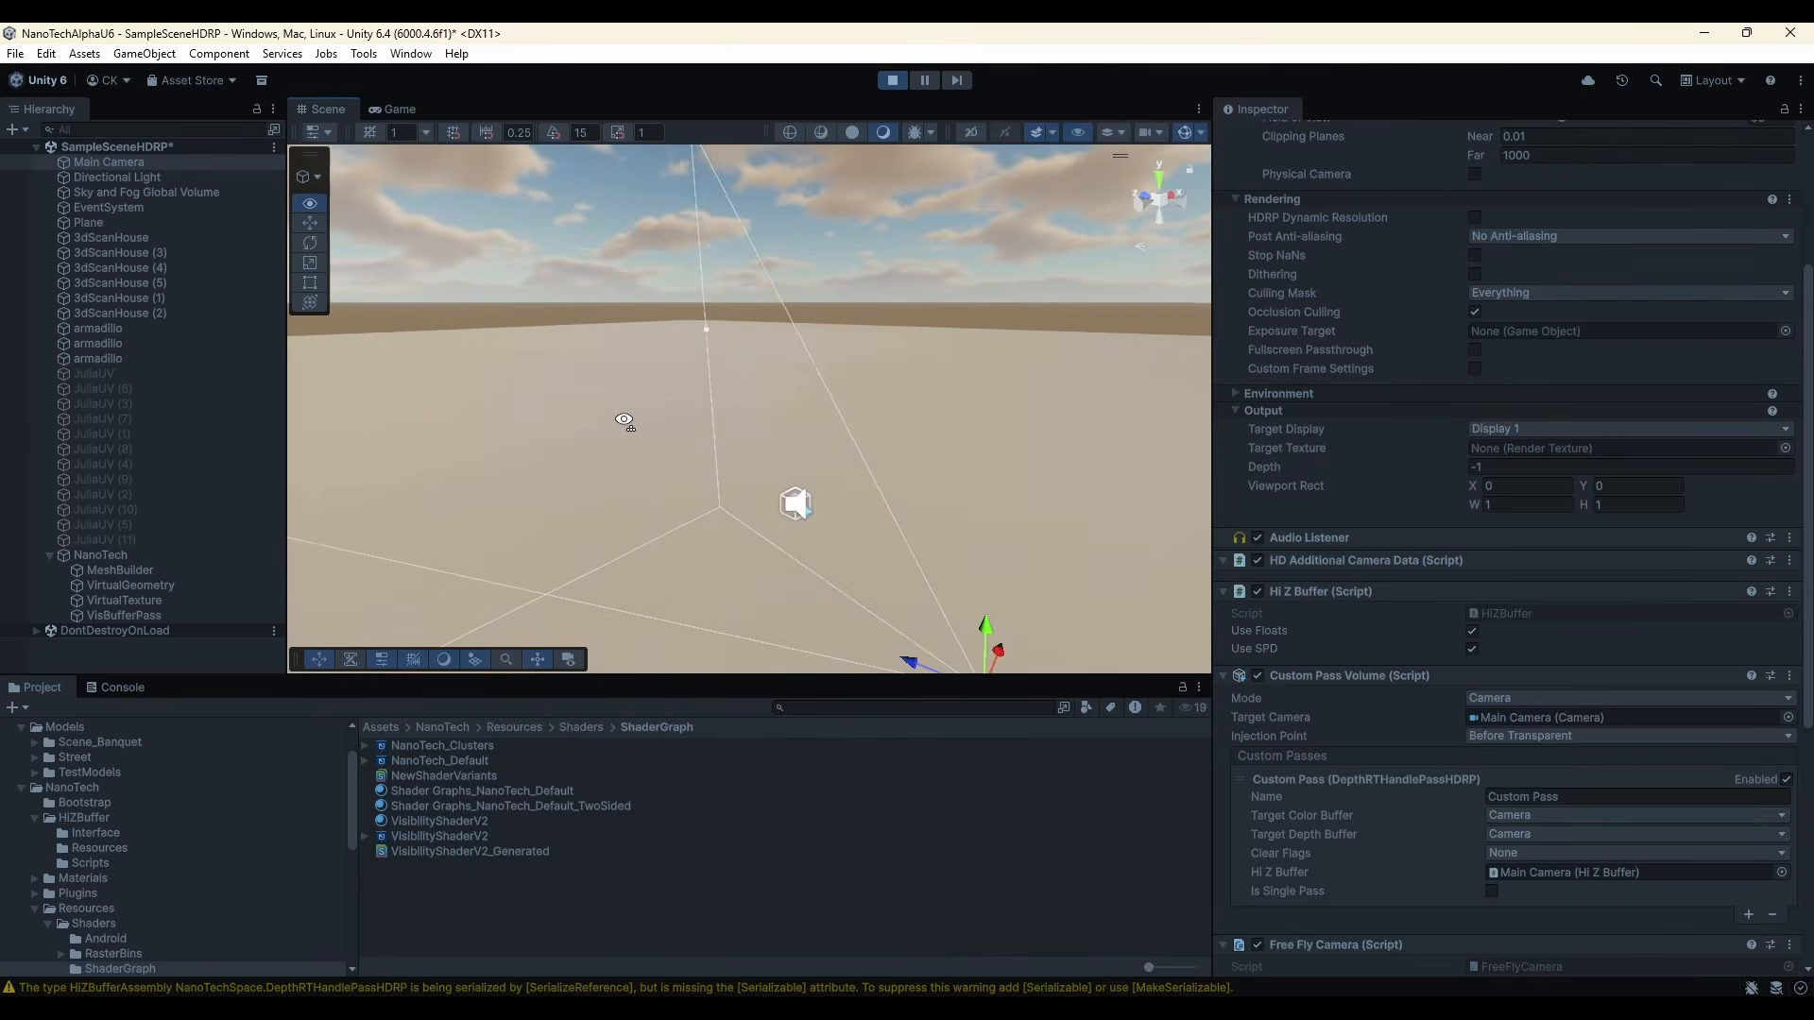
pyautogui.click(387, 108)
# Disable Use Vis Buffer in the NanoTech object's rasterizer settings
pyautogui.click(119, 556)
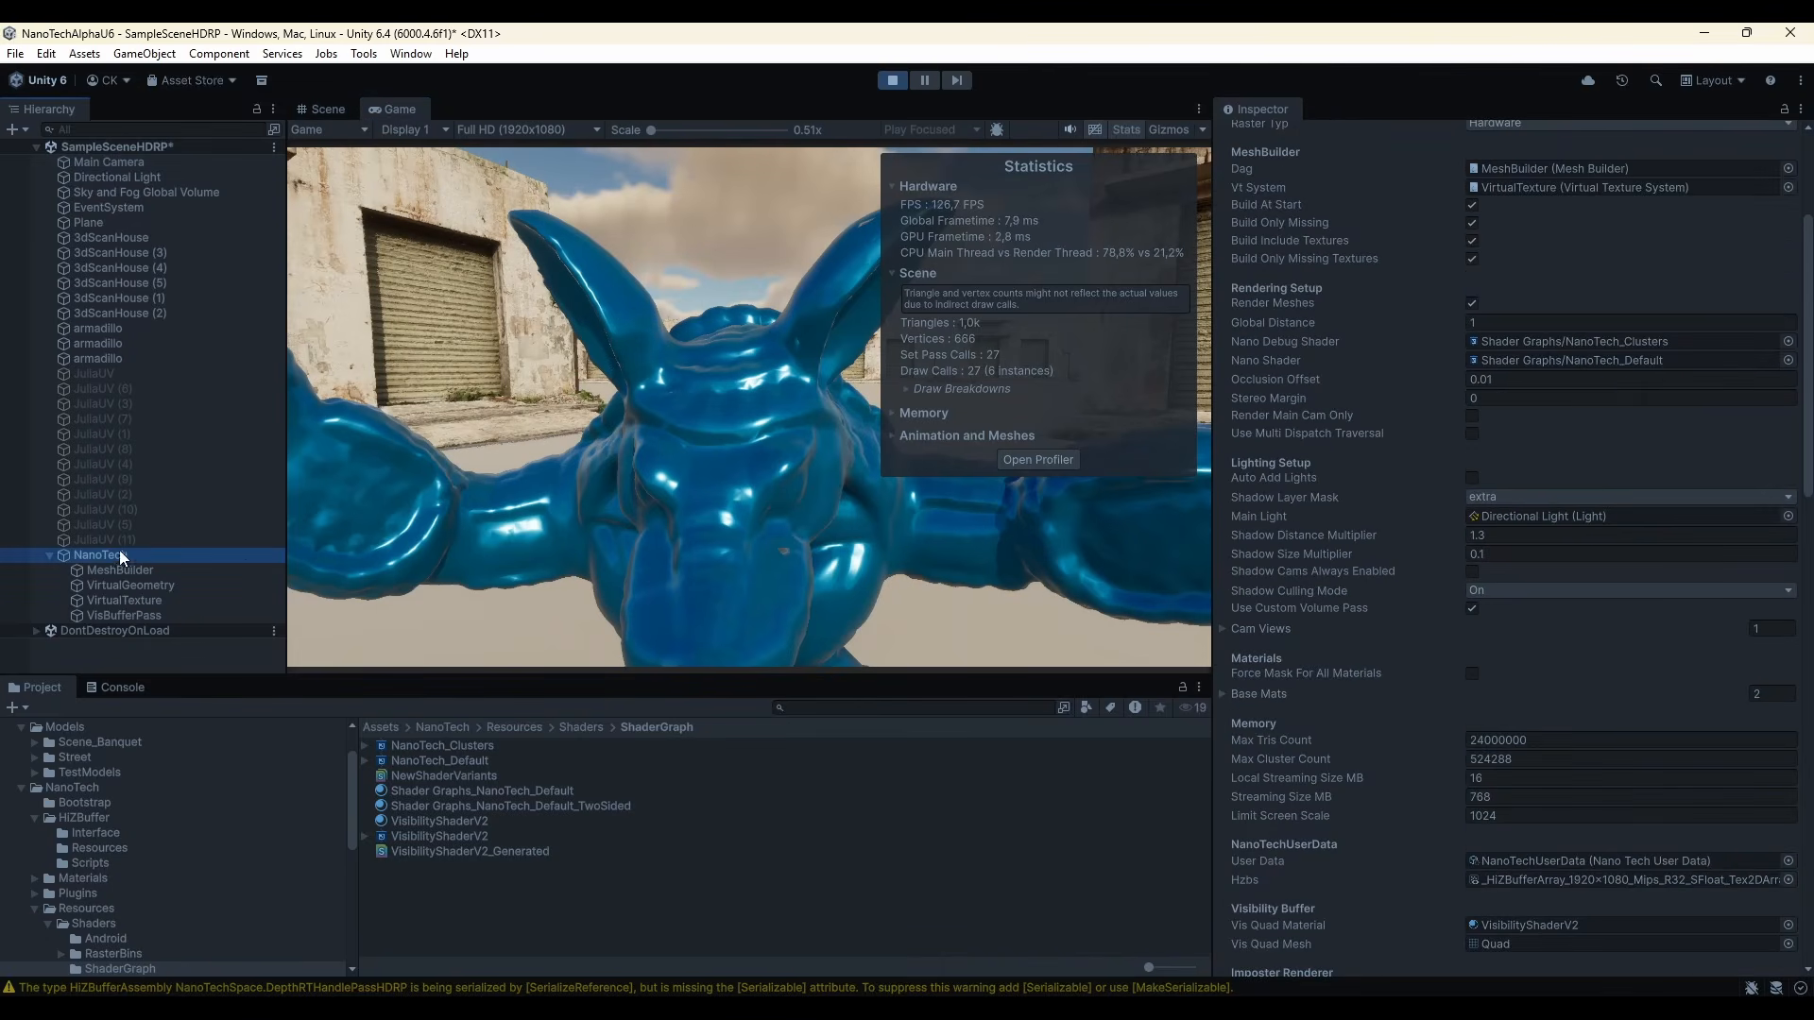
pyautogui.scroll(5, 1364, 377)
pyautogui.click(1480, 342)
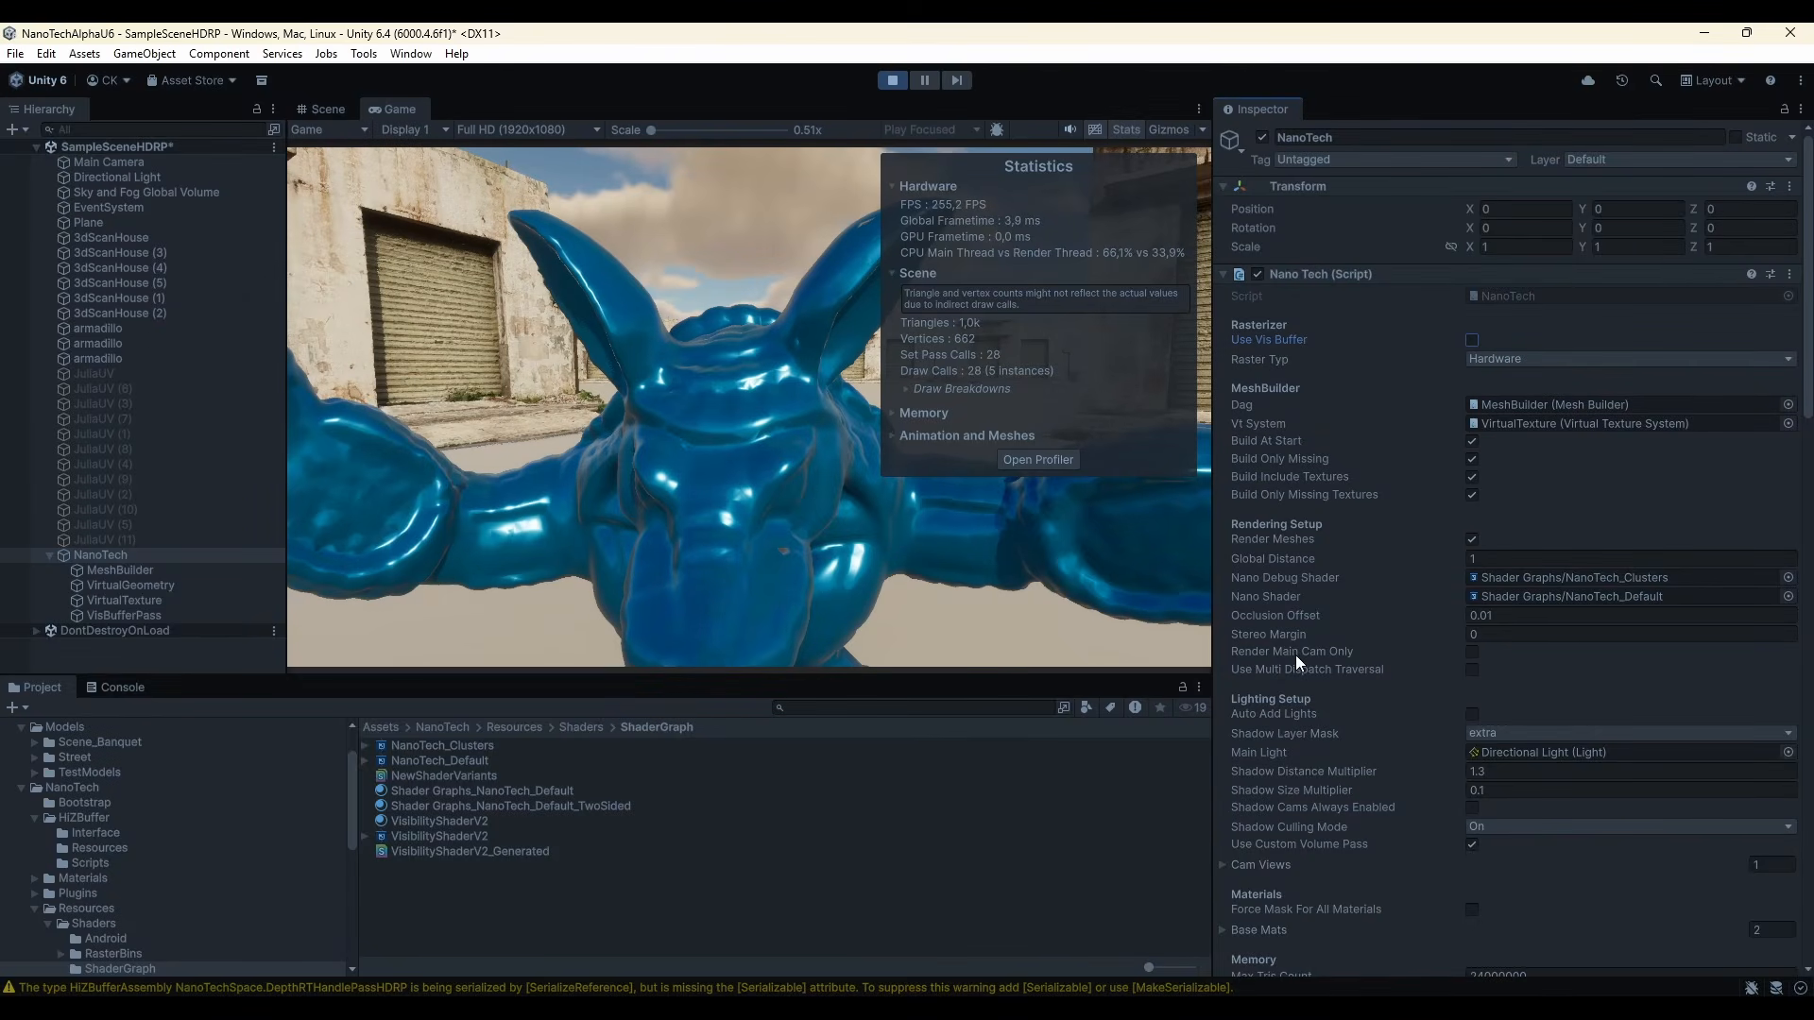
# Examine the culled houses and armadillos in the Scene view from several distances and angles
pyautogui.click(345, 117)
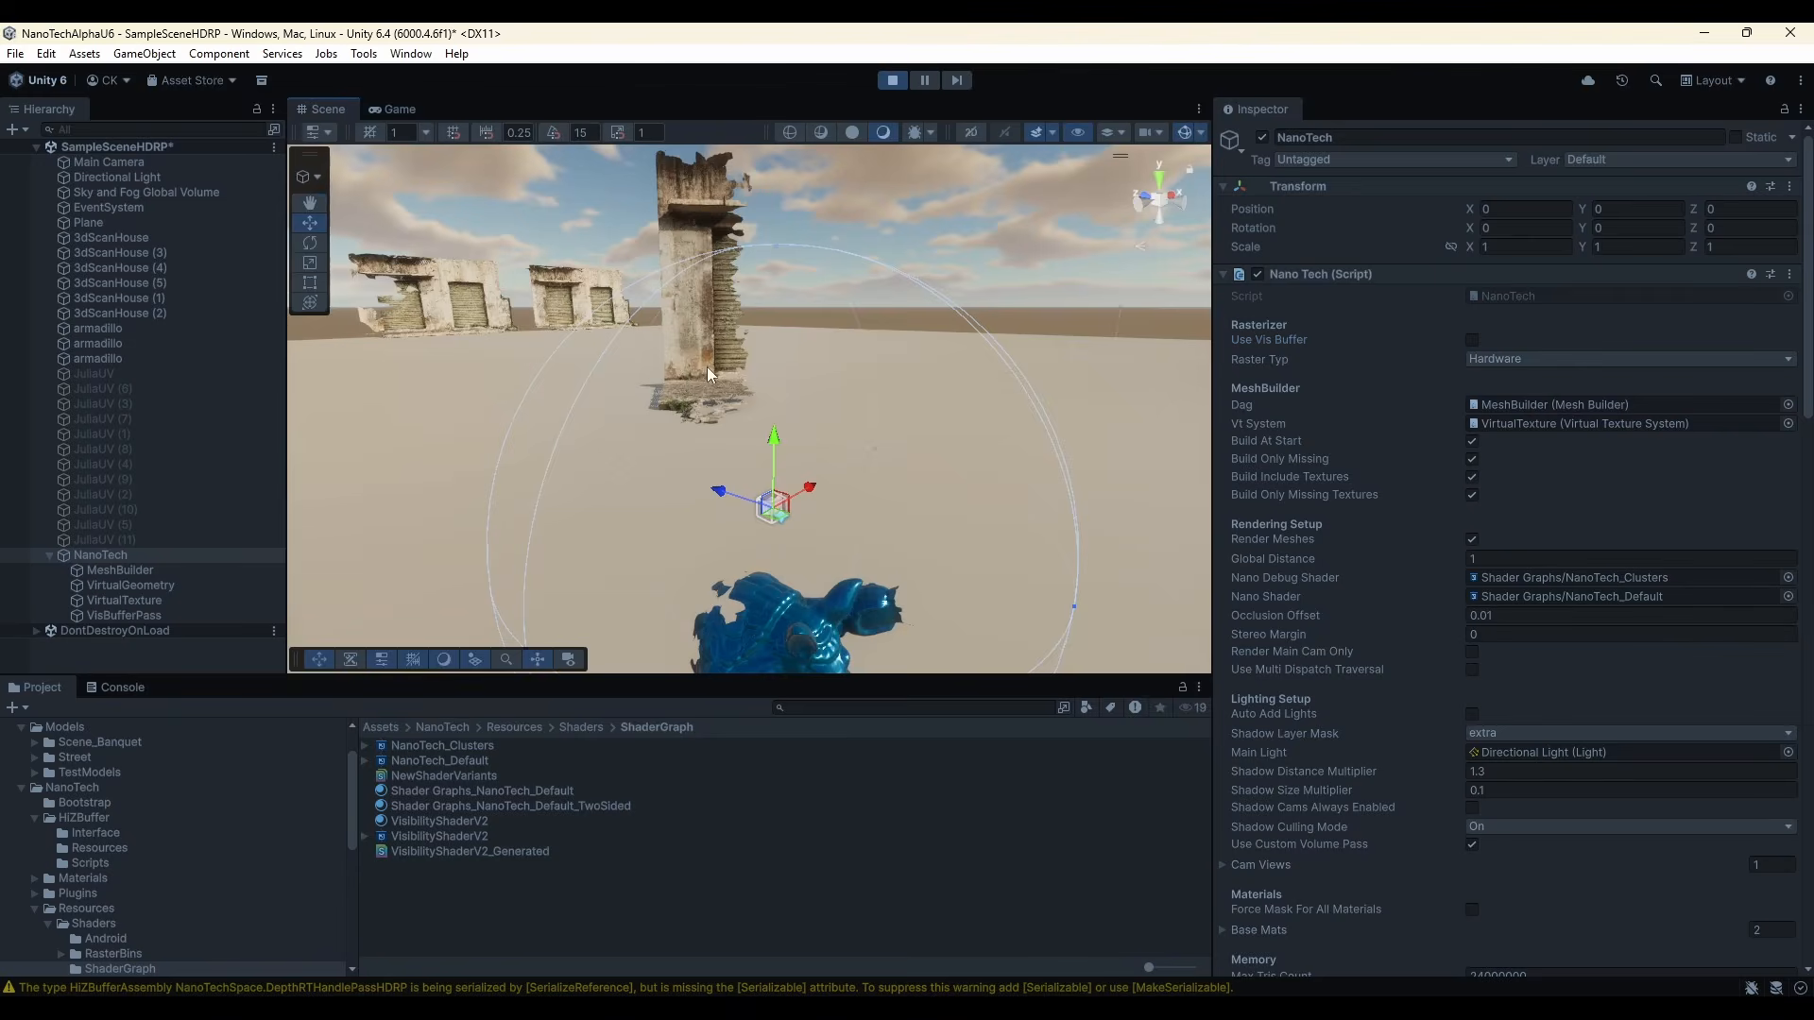
pyautogui.moveTo(709, 368); pyautogui.dragTo(724, 480, button='right')
pyautogui.press('w')
pyautogui.press('s')
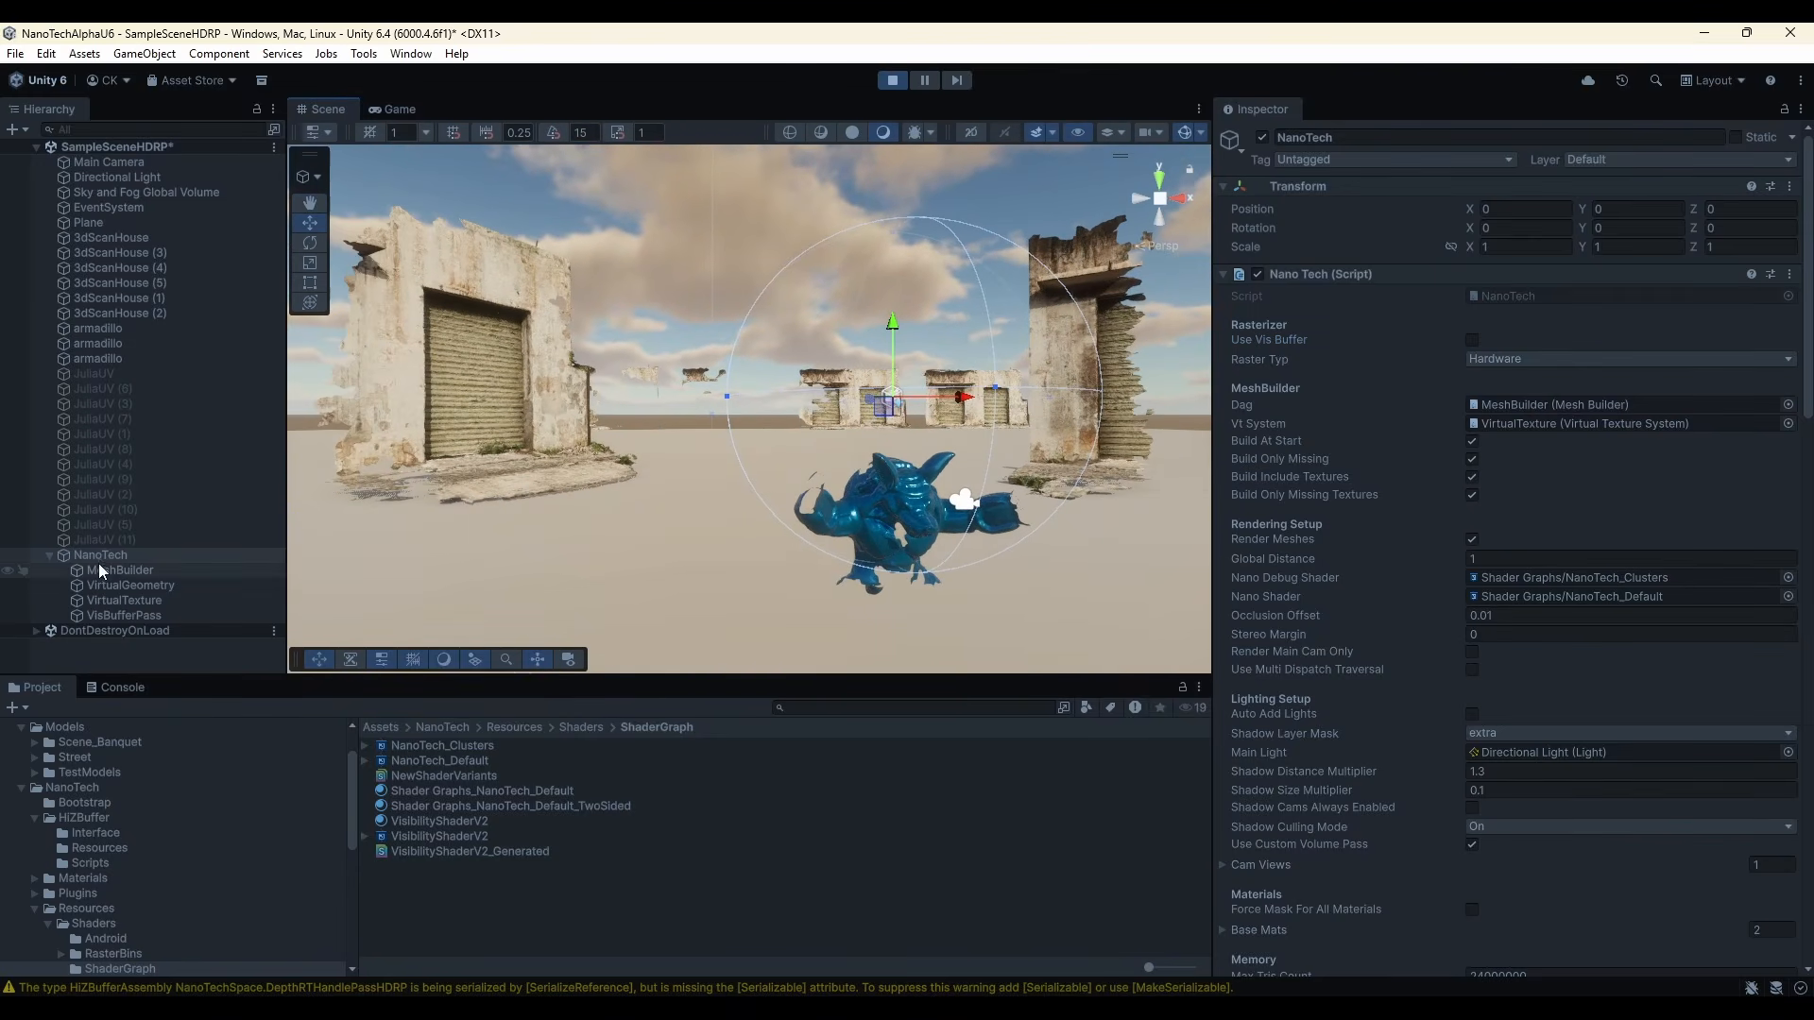
pyautogui.press('s')
pyautogui.moveTo(638, 297); pyautogui.dragTo(699, 382, button='right')
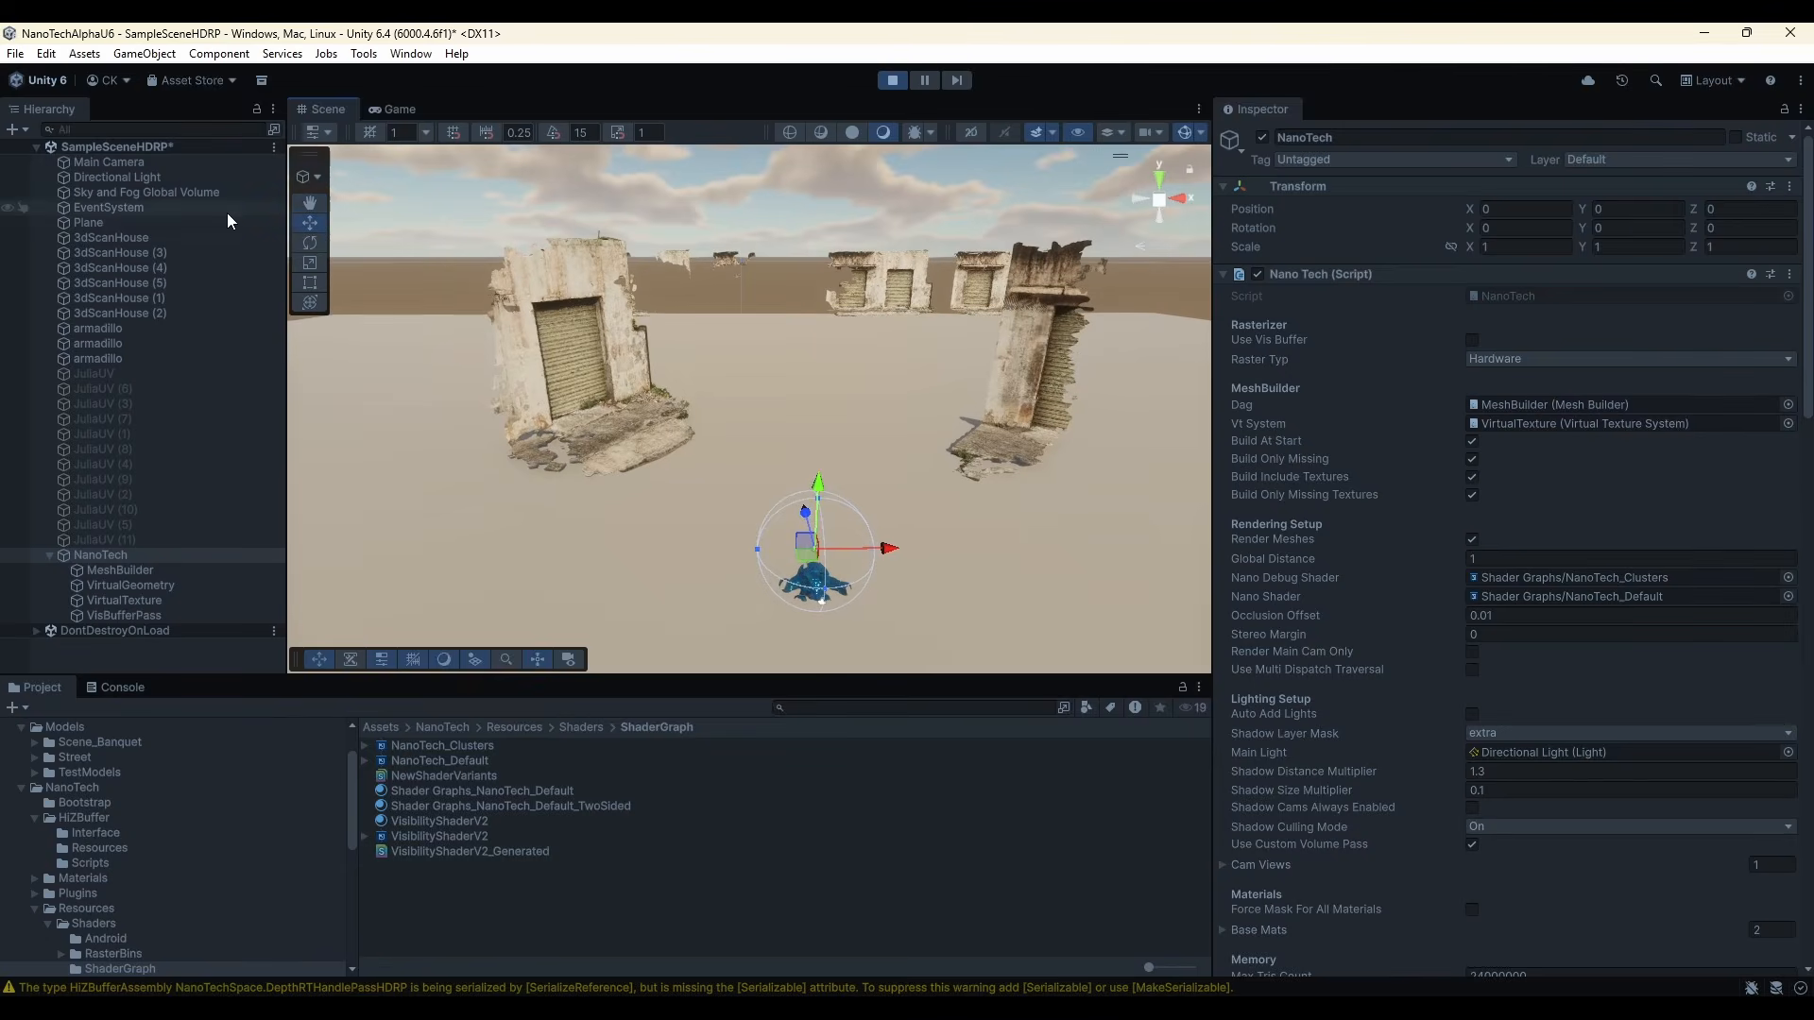
# Rotate the Main Camera about its vertical axis in the Scene view to check how culling follows its view
pyautogui.click(104, 162)
pyautogui.press('e')
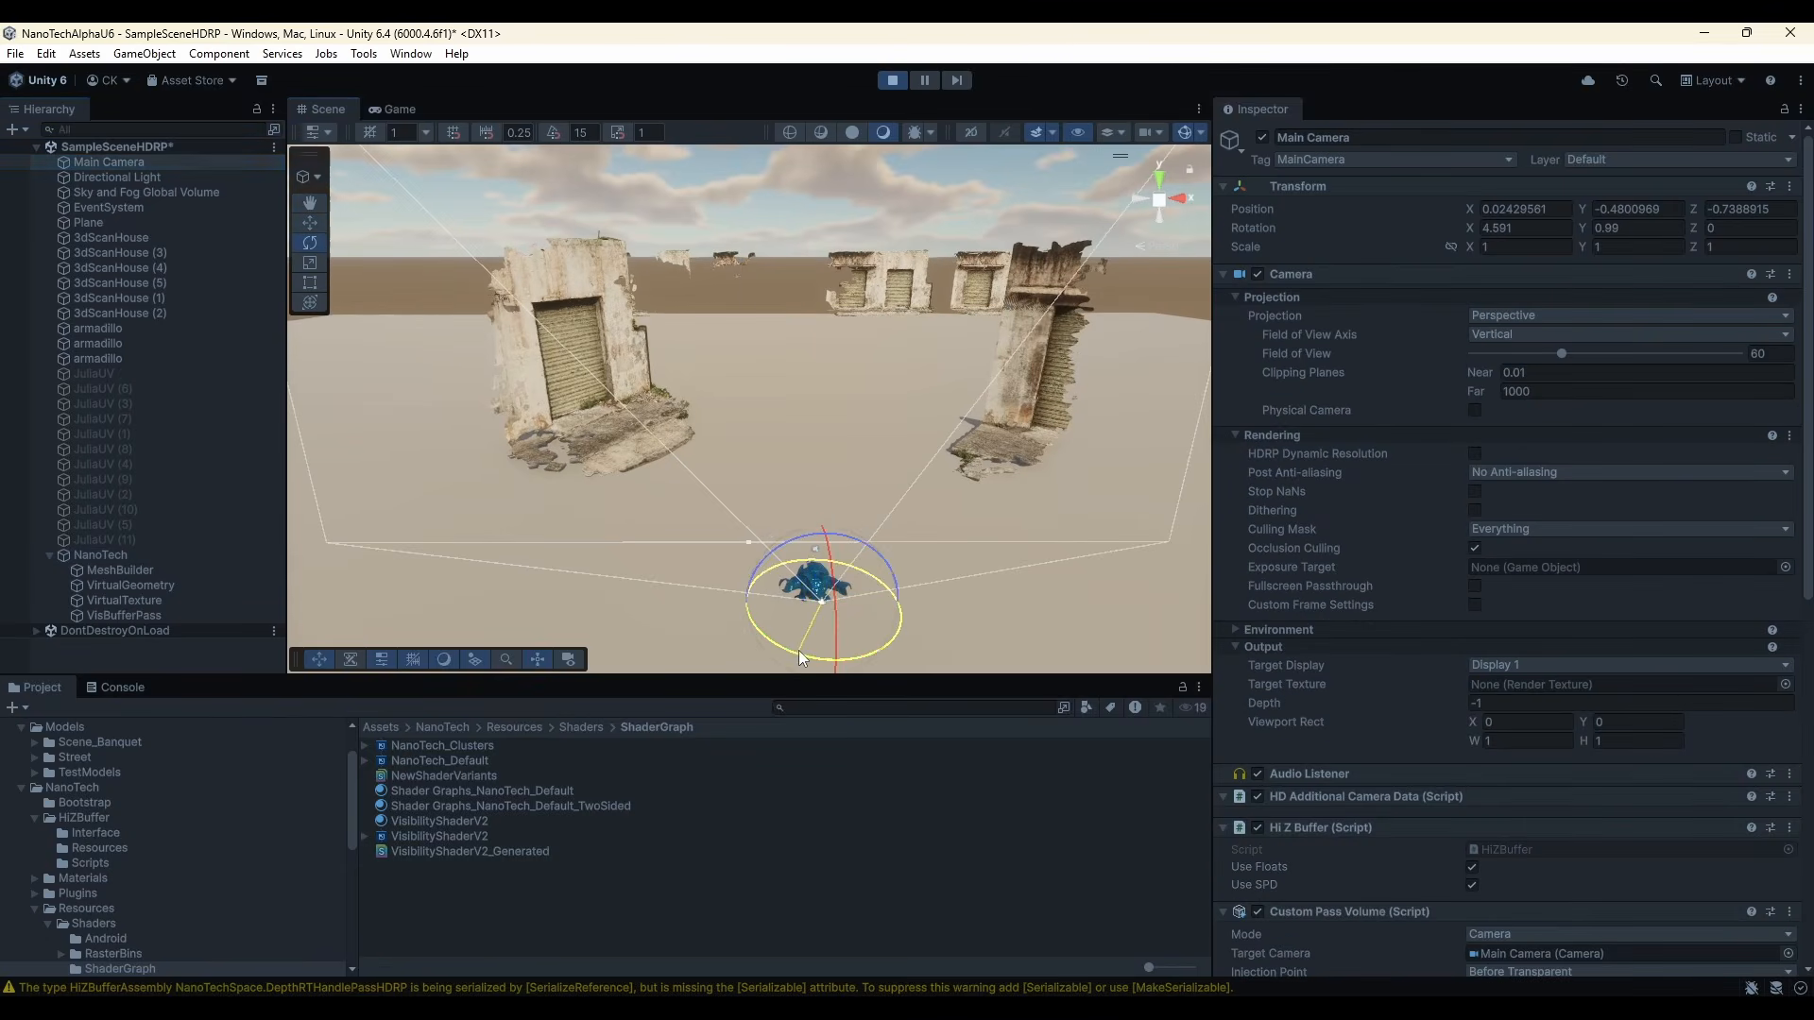
pyautogui.moveTo(798, 650); pyautogui.dragTo(530, 342)
# Return to the Game view and fly the camera back until all three armadillos are in frame
pyautogui.click(400, 109)
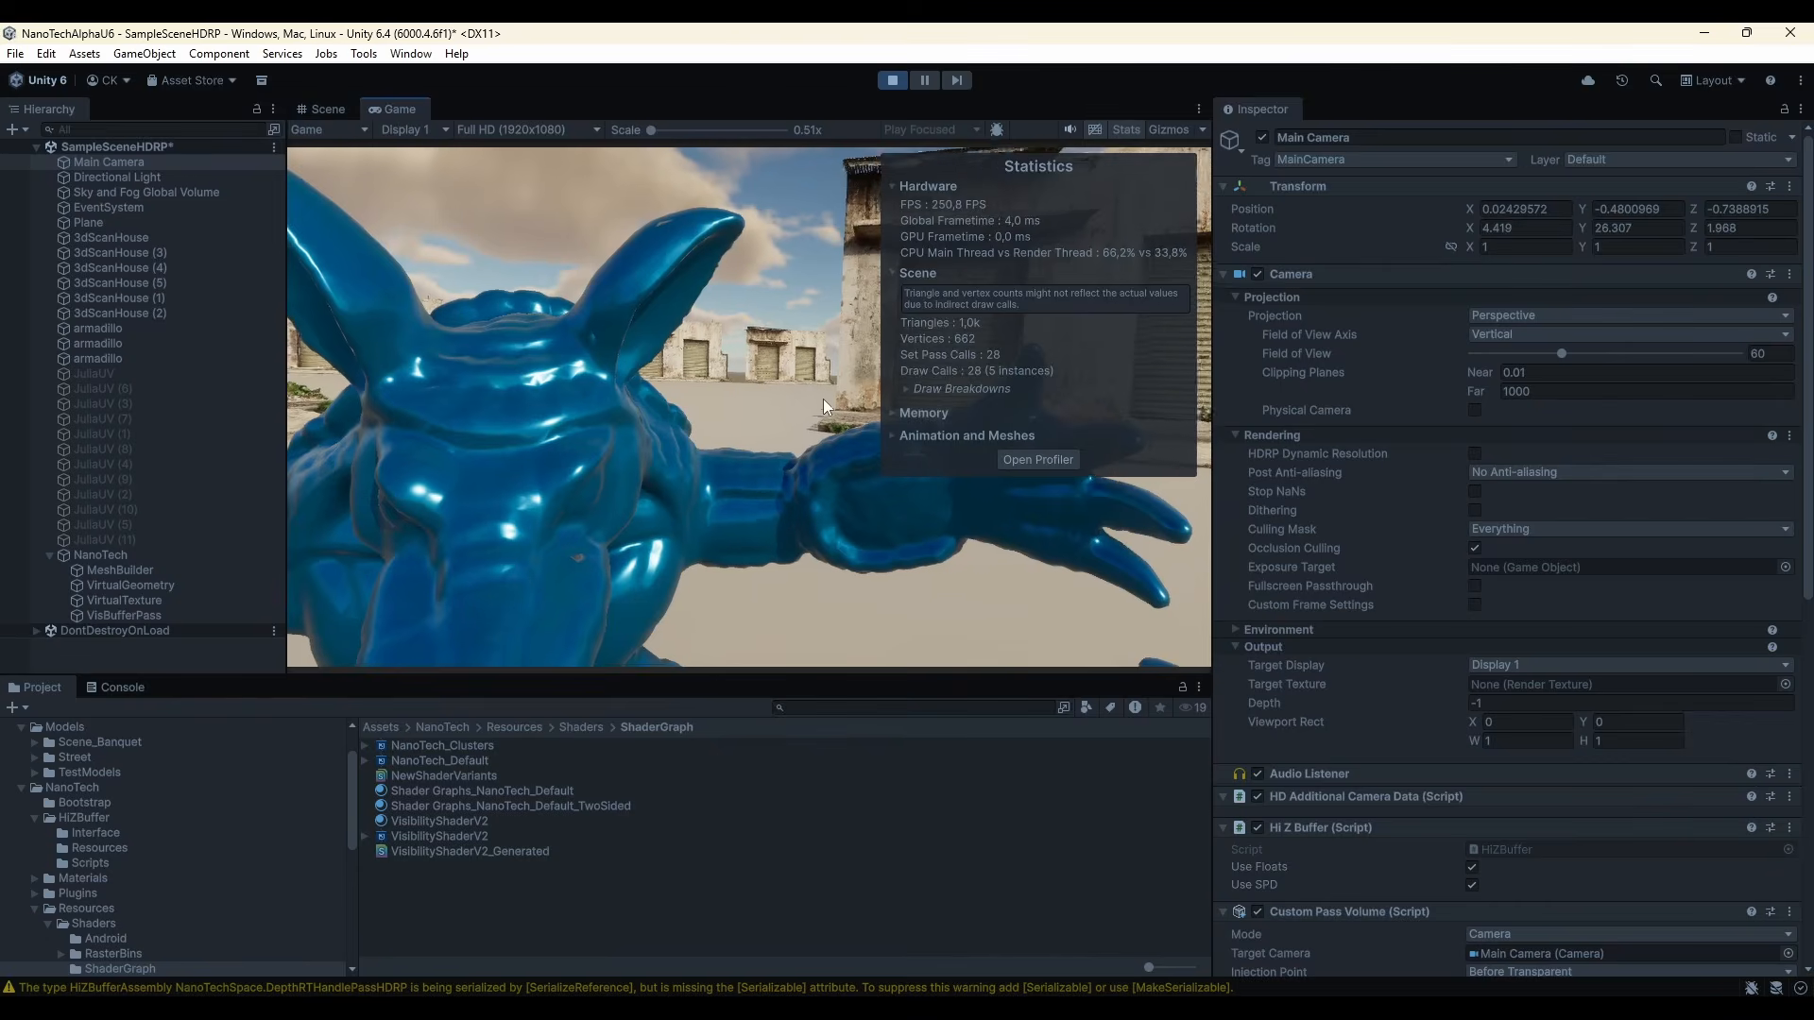
pyautogui.press('w')
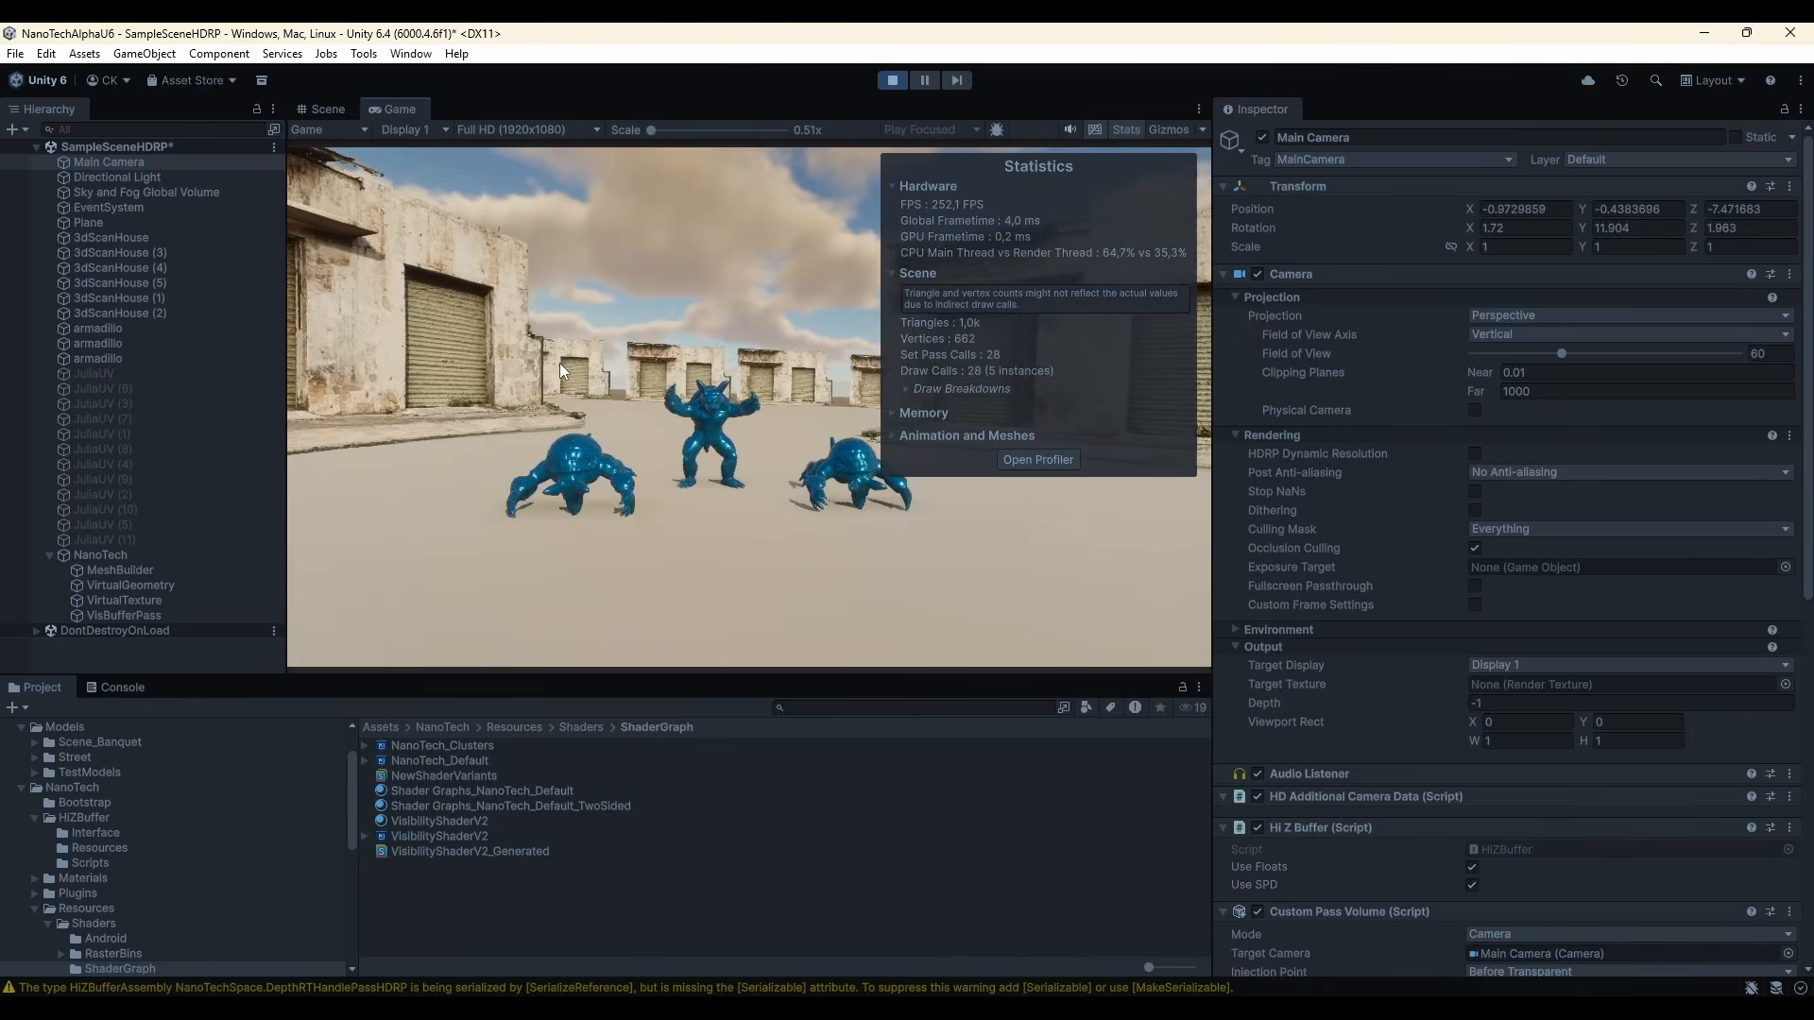
pyautogui.moveTo(559, 363); pyautogui.dragTo(903, 445, button='right')
# Set Limit Screen Scale to 1920 in the NanoTech object's memory settings
pyautogui.click(128, 557)
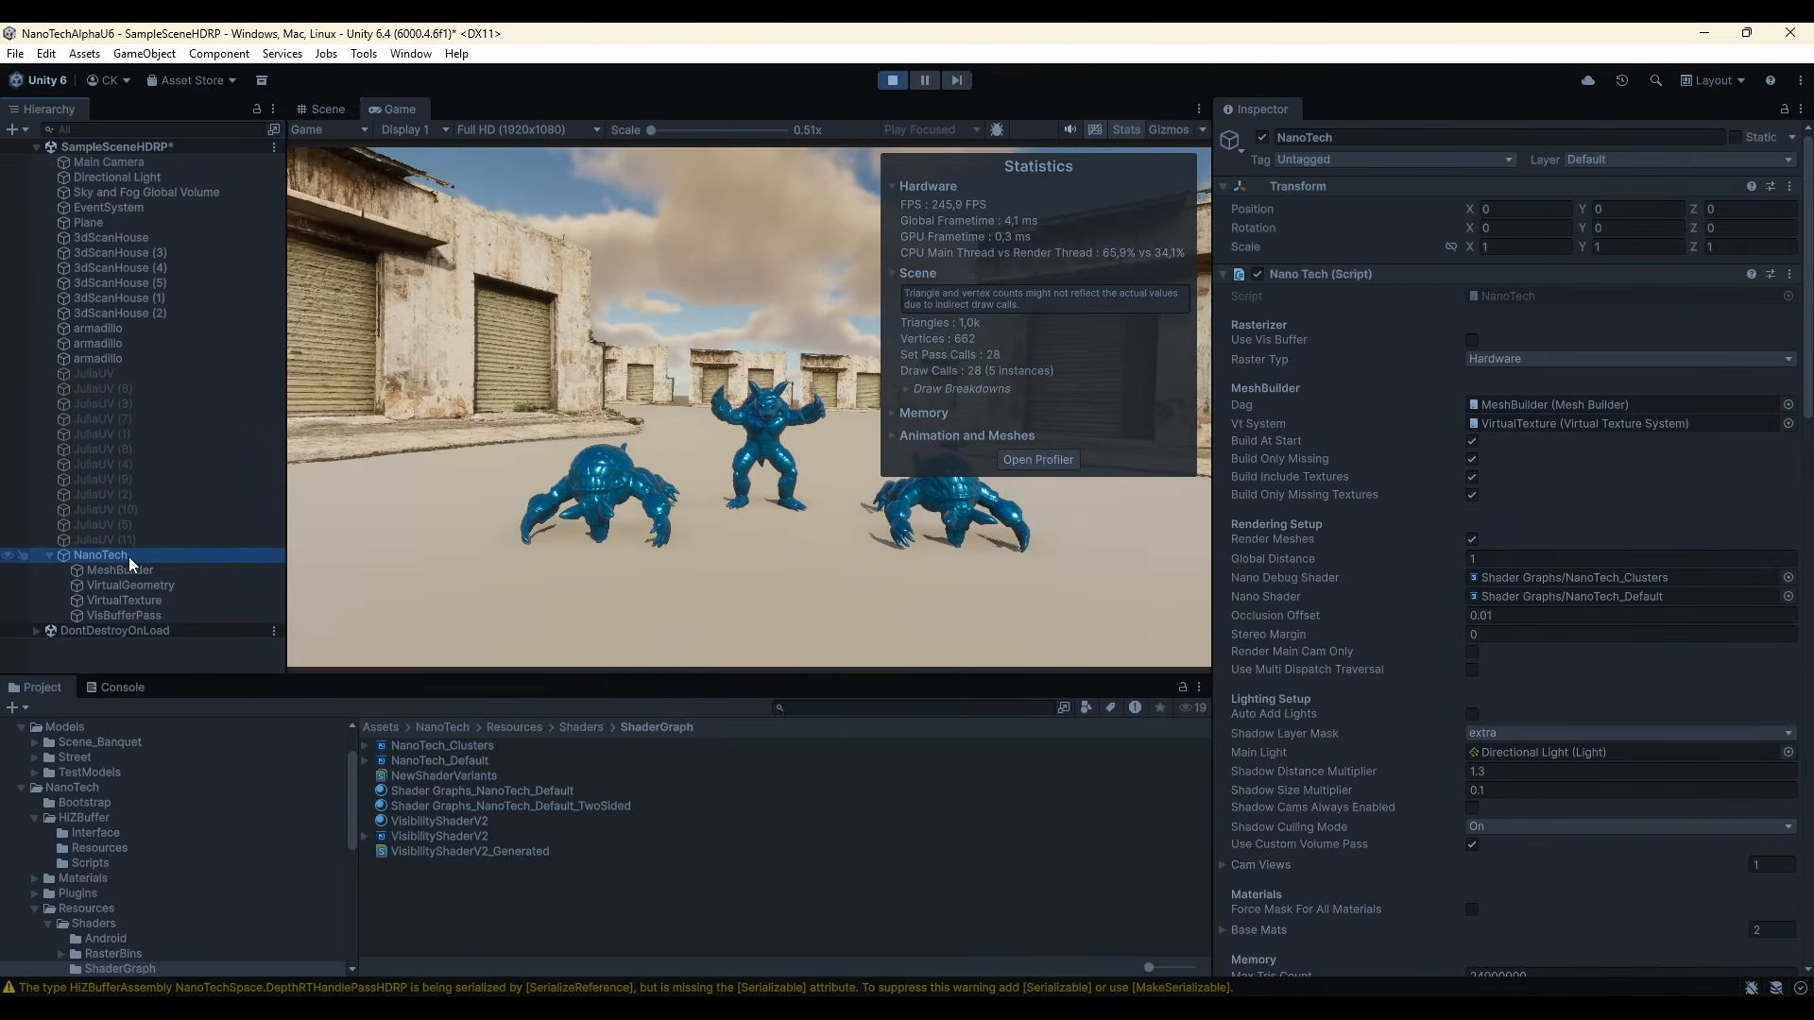
pyautogui.scroll(-3, 1526, 727)
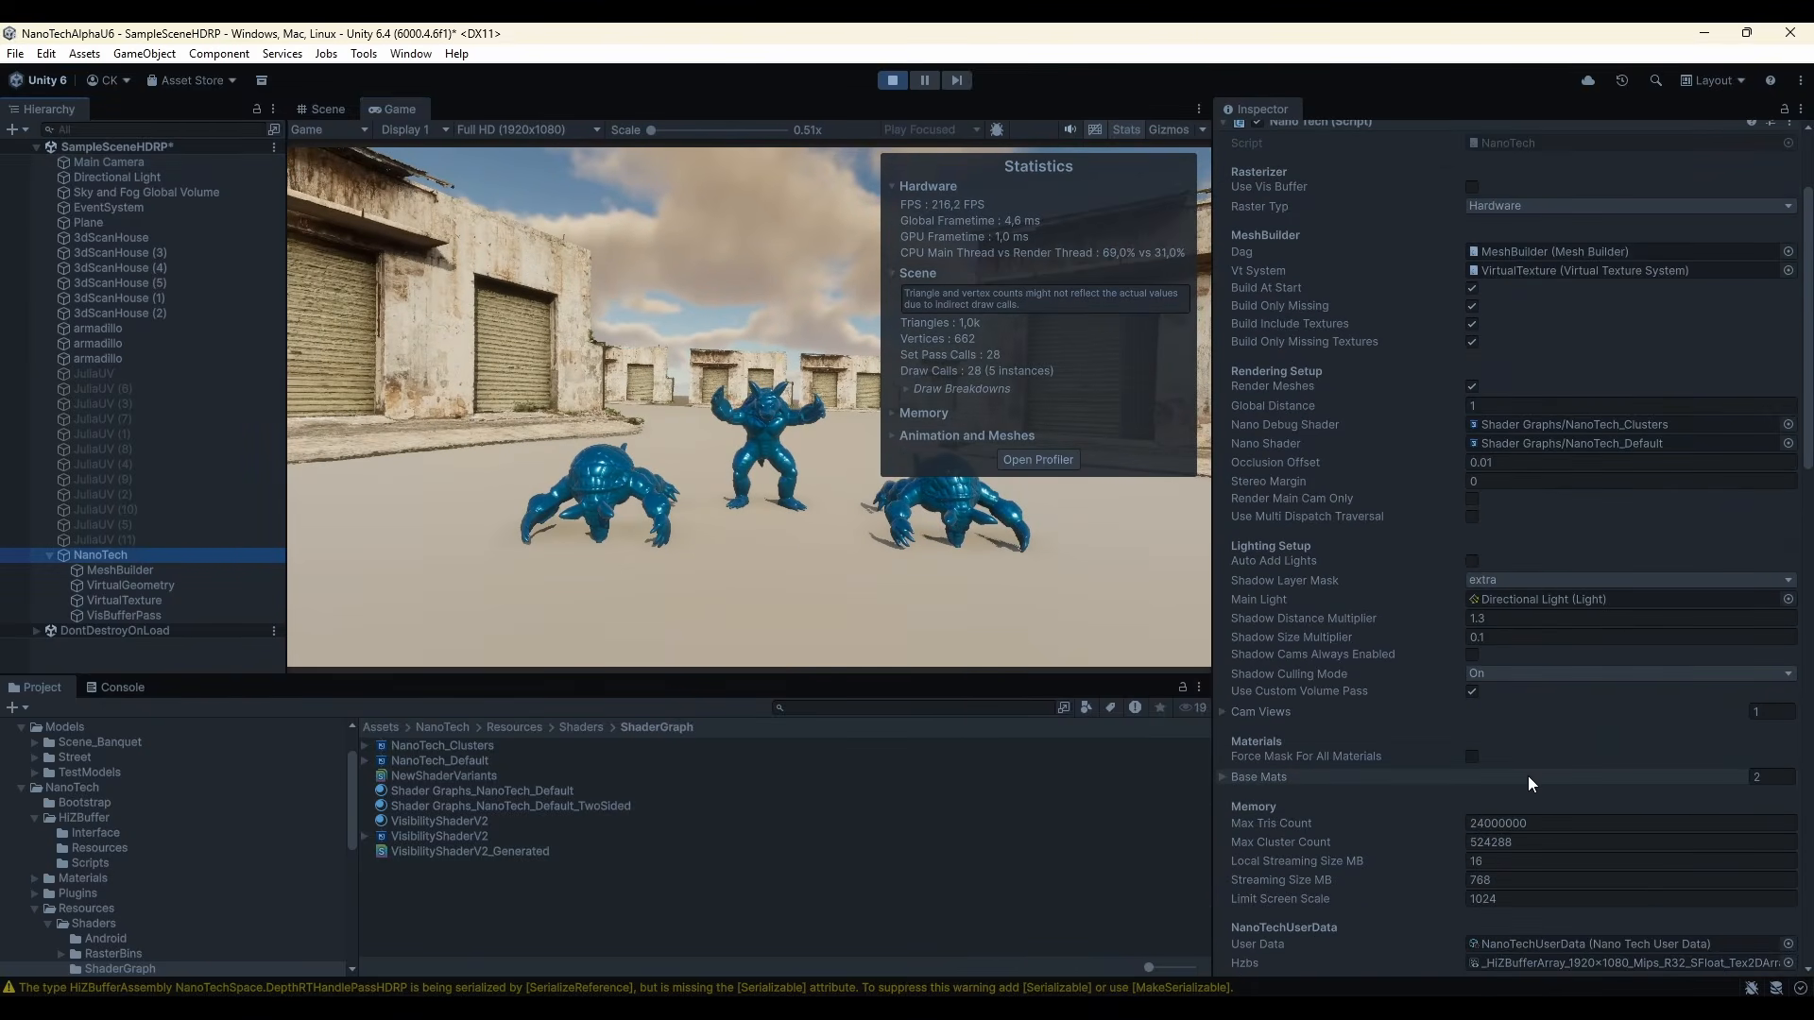
pyautogui.click(1505, 899)
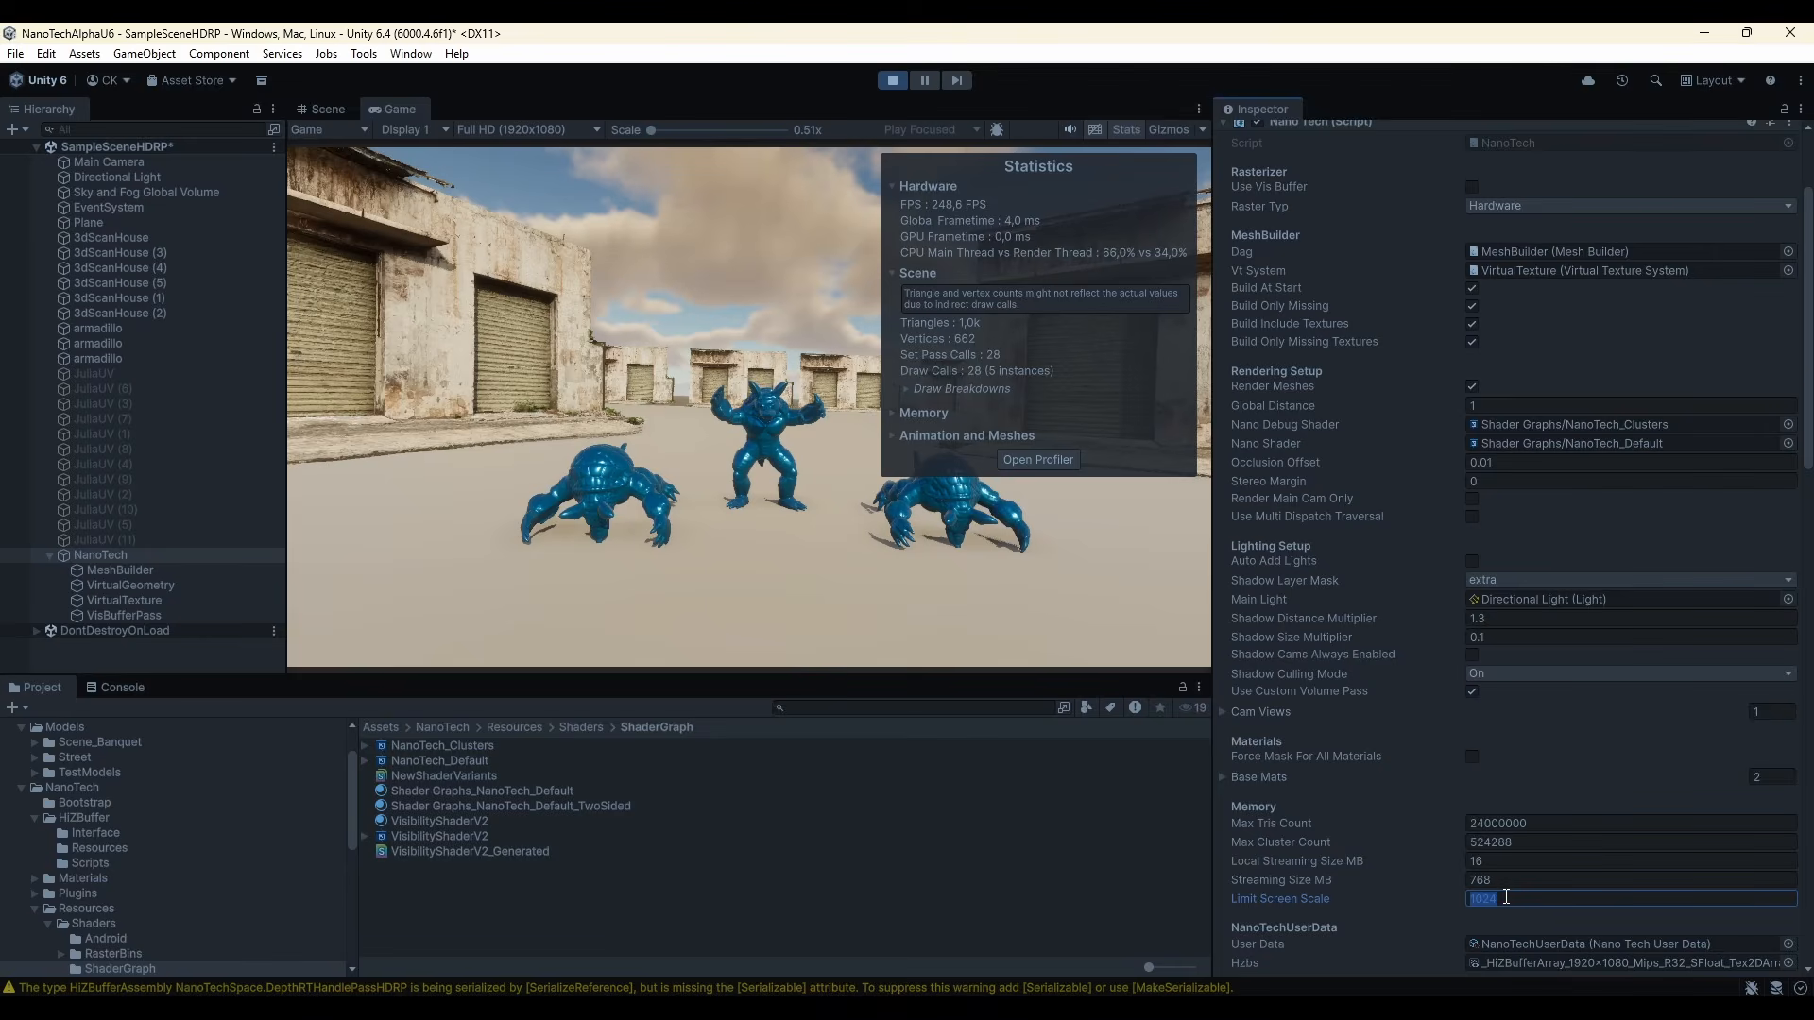
pyautogui.write('1920')
# Set NanoTech's Global Distance to 1.5 and inspect the armadillos in the Game view
pyautogui.scroll(1, 1454, 708)
pyautogui.click(1275, 460)
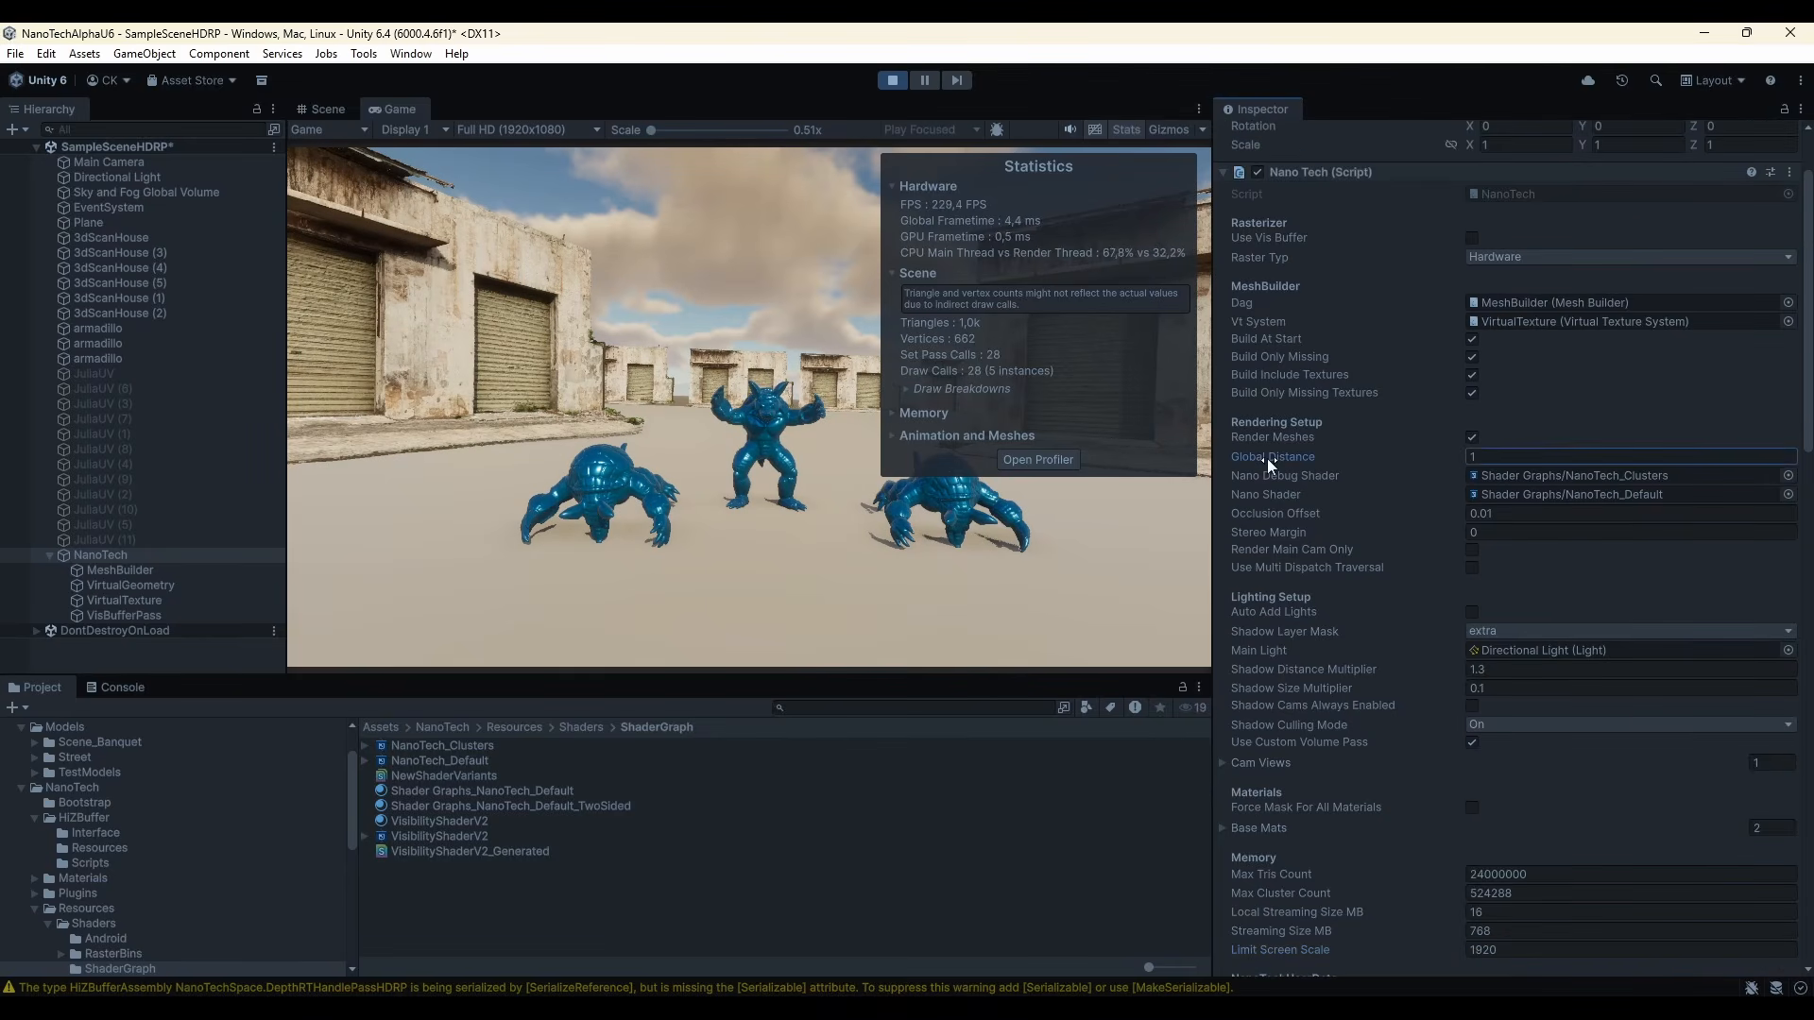
pyautogui.moveTo(1267, 457)
pyautogui.mouseDown()
pyautogui.moveTo(1228, 449)
pyautogui.moveTo(1247, 449)
pyautogui.mouseUp()
pyautogui.moveTo(1494, 456); pyautogui.dragTo(1440, 468)
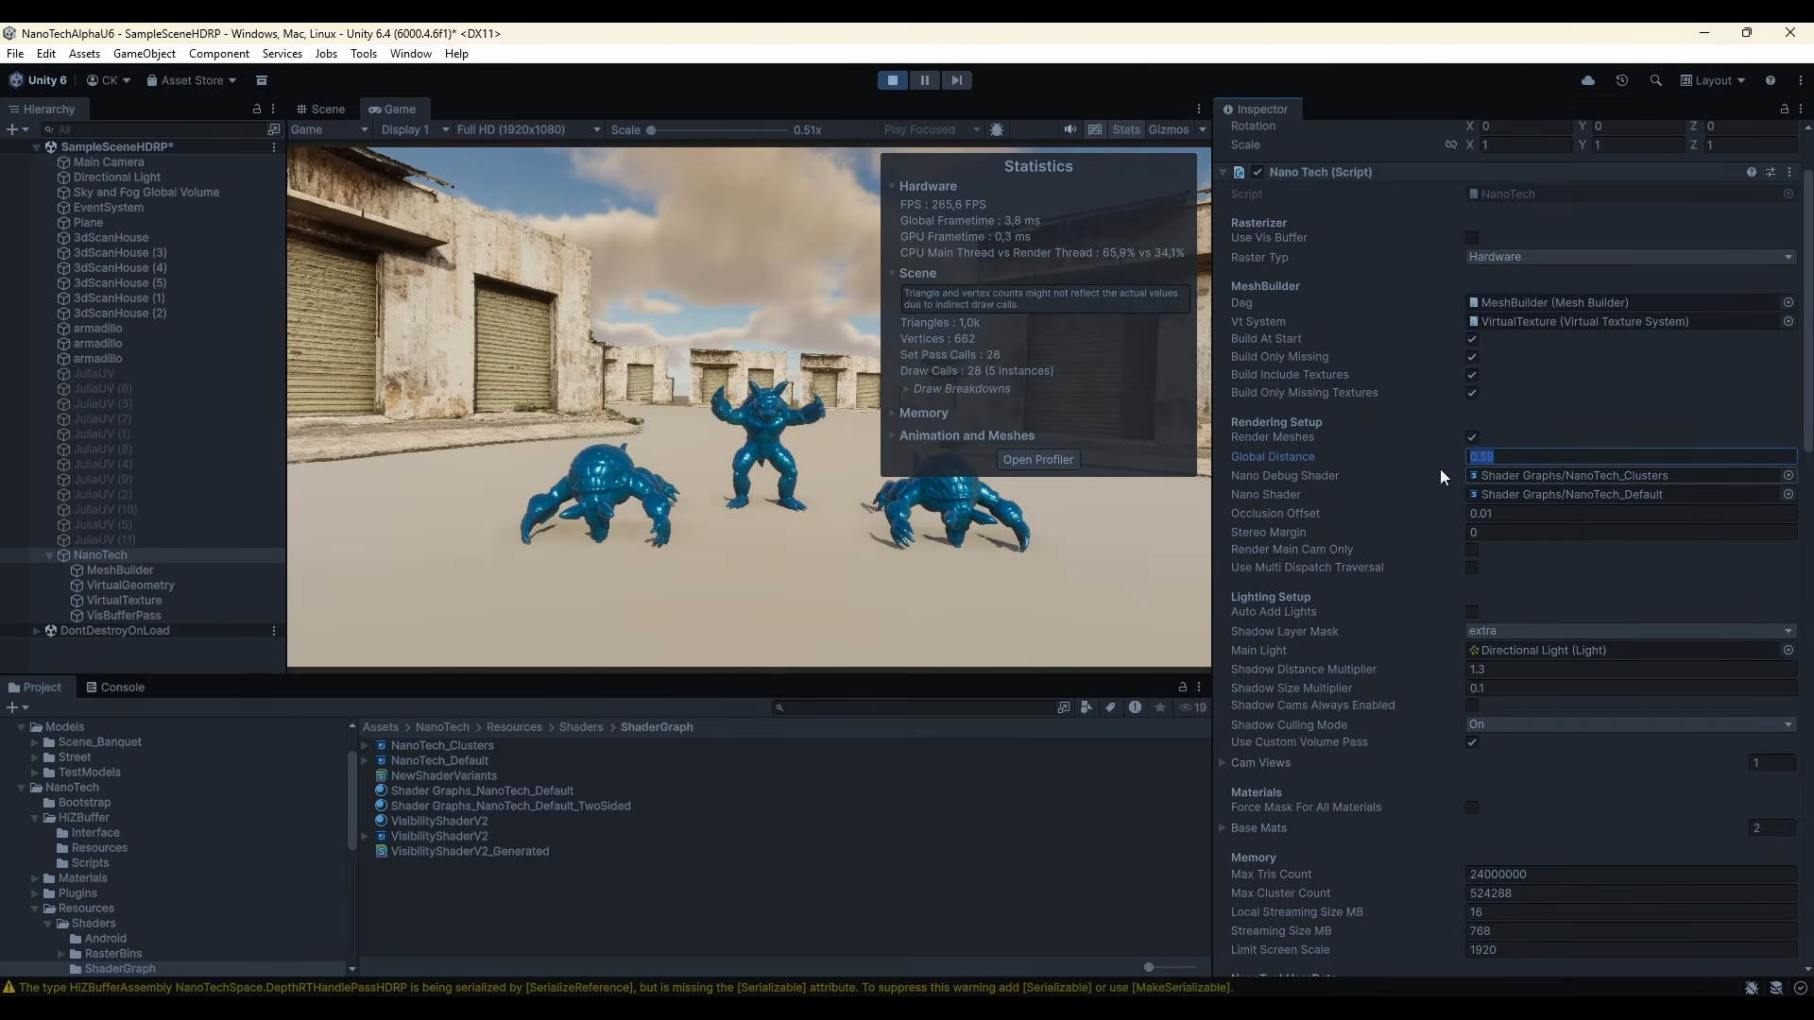
pyautogui.write('1')
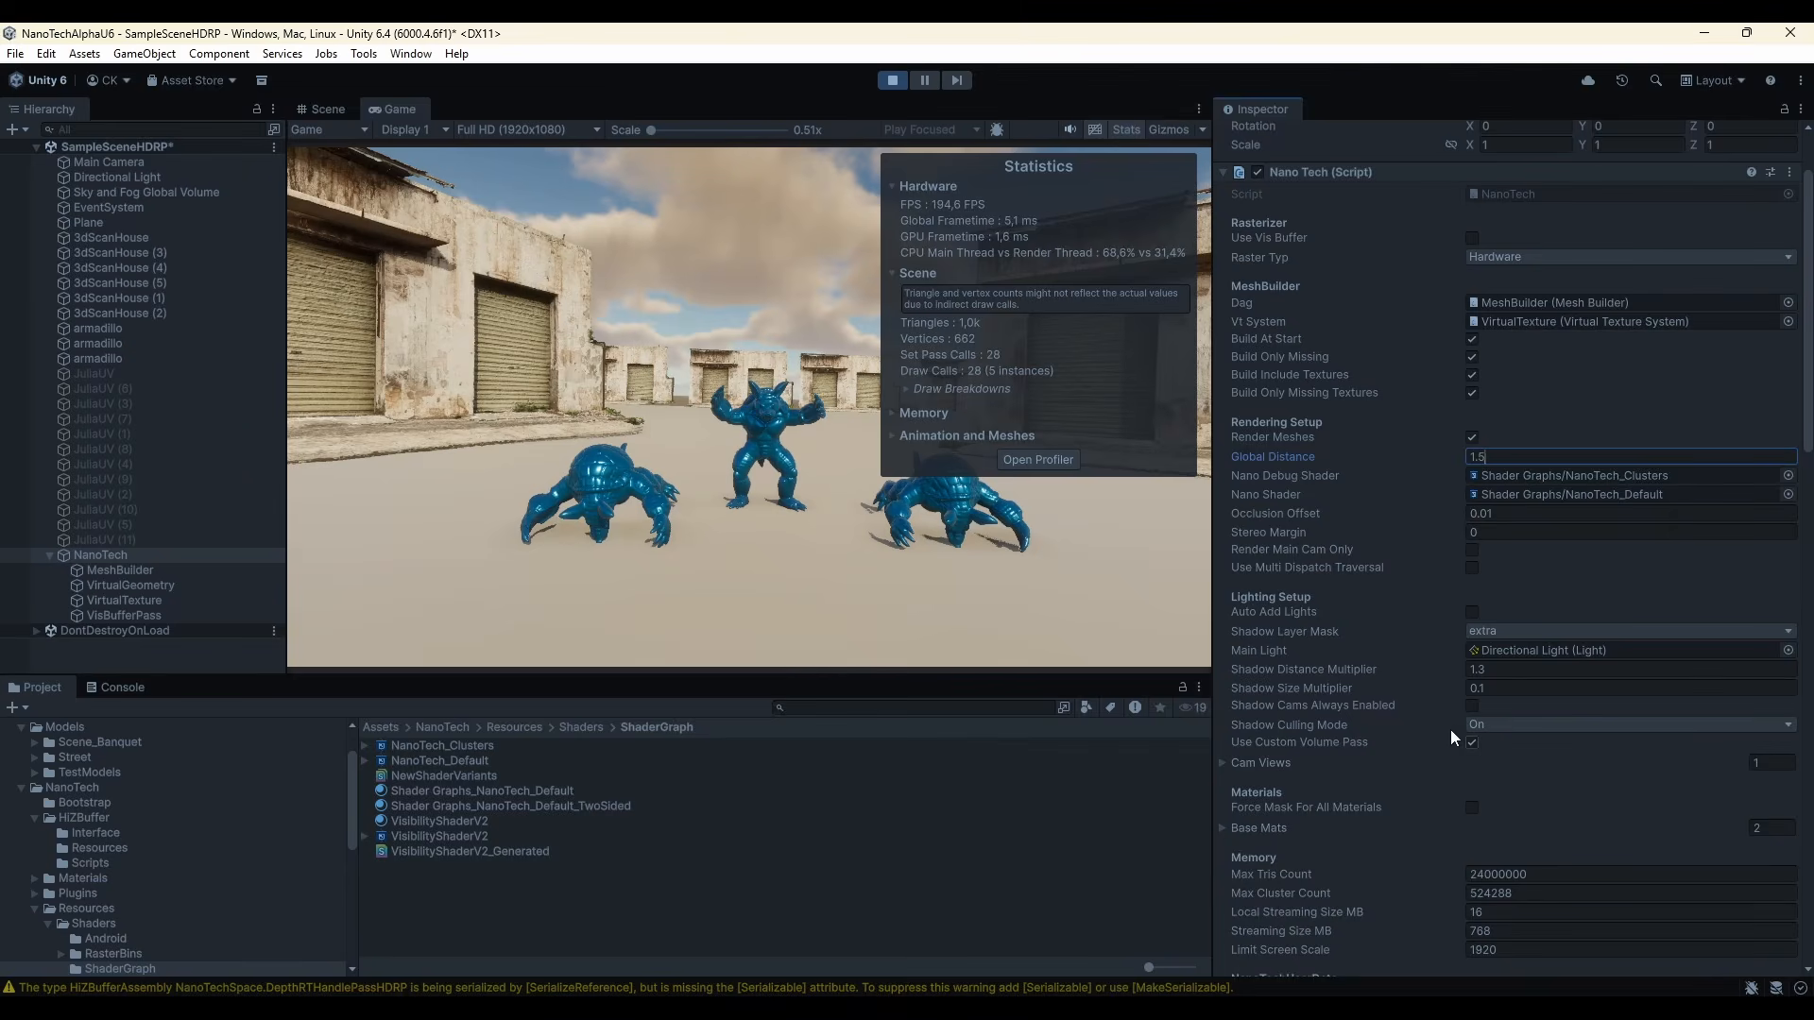
pyautogui.click(688, 367)
pyautogui.moveTo(688, 367); pyautogui.dragTo(643, 342, button='right')
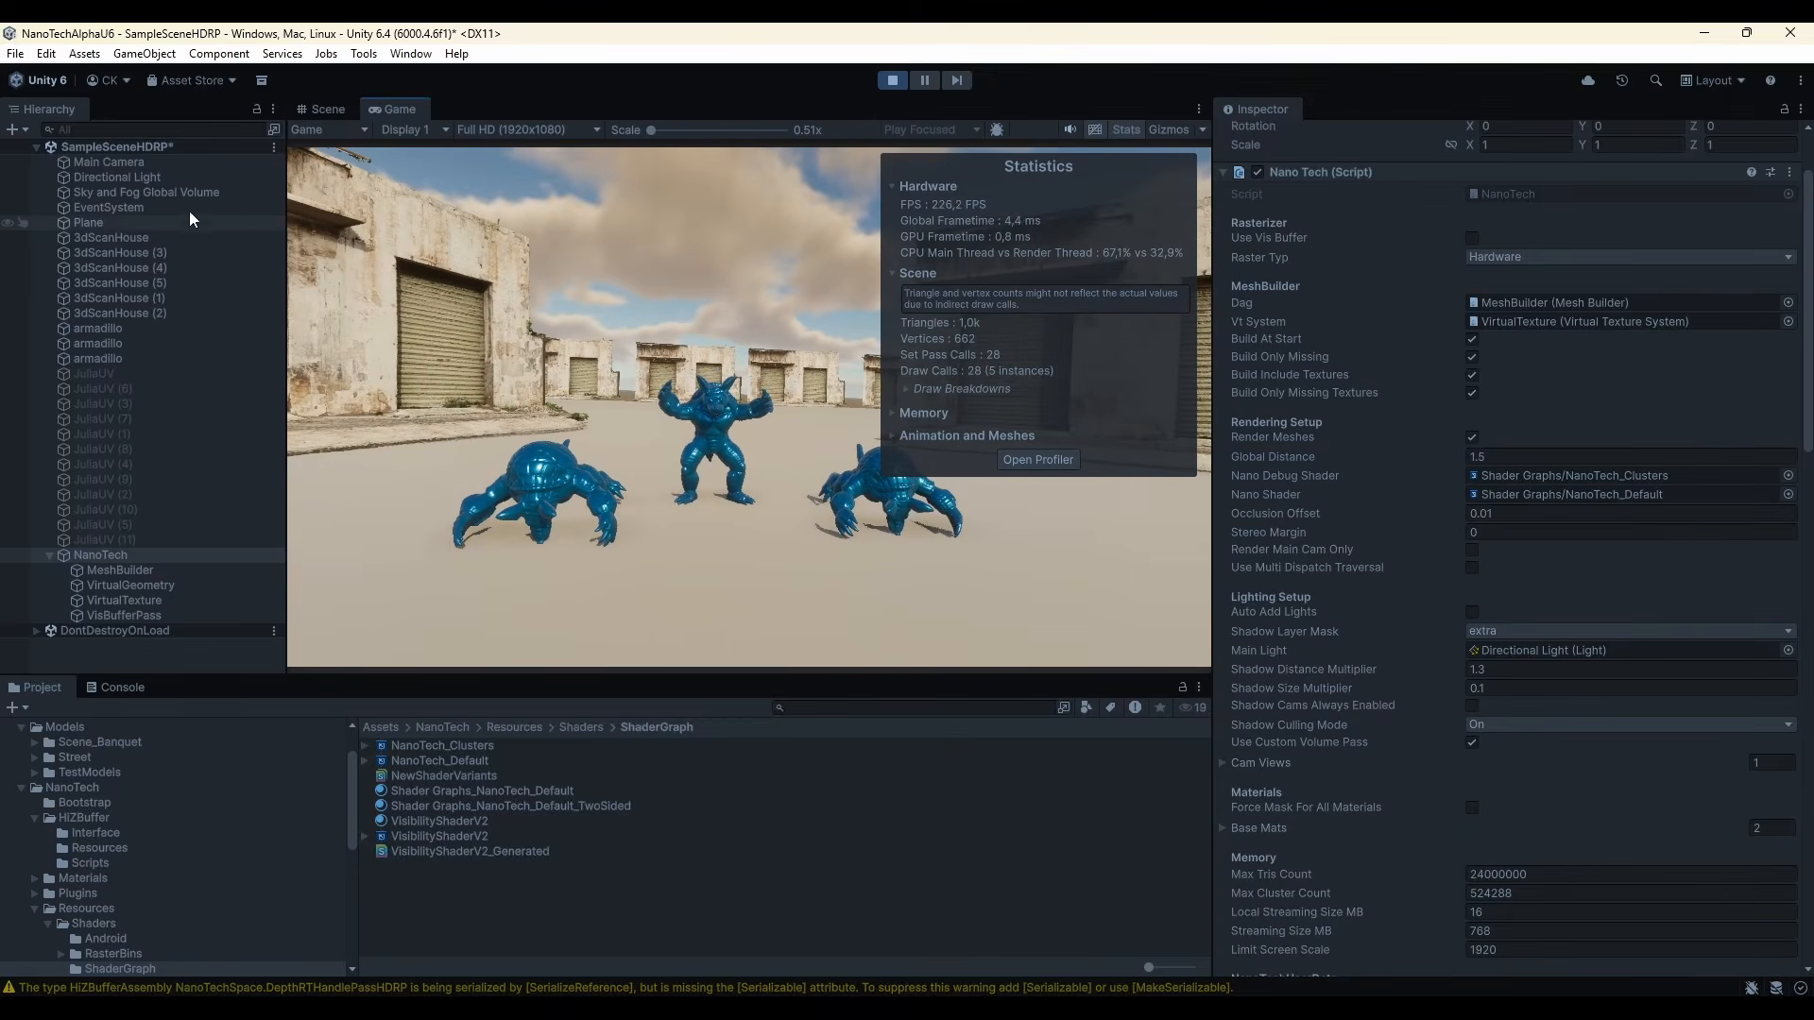
# Reset the Main Camera's X, Y and Z rotation to 0
pyautogui.click(109, 162)
pyautogui.scroll(3, 1637, 255)
pyautogui.click(1660, 228)
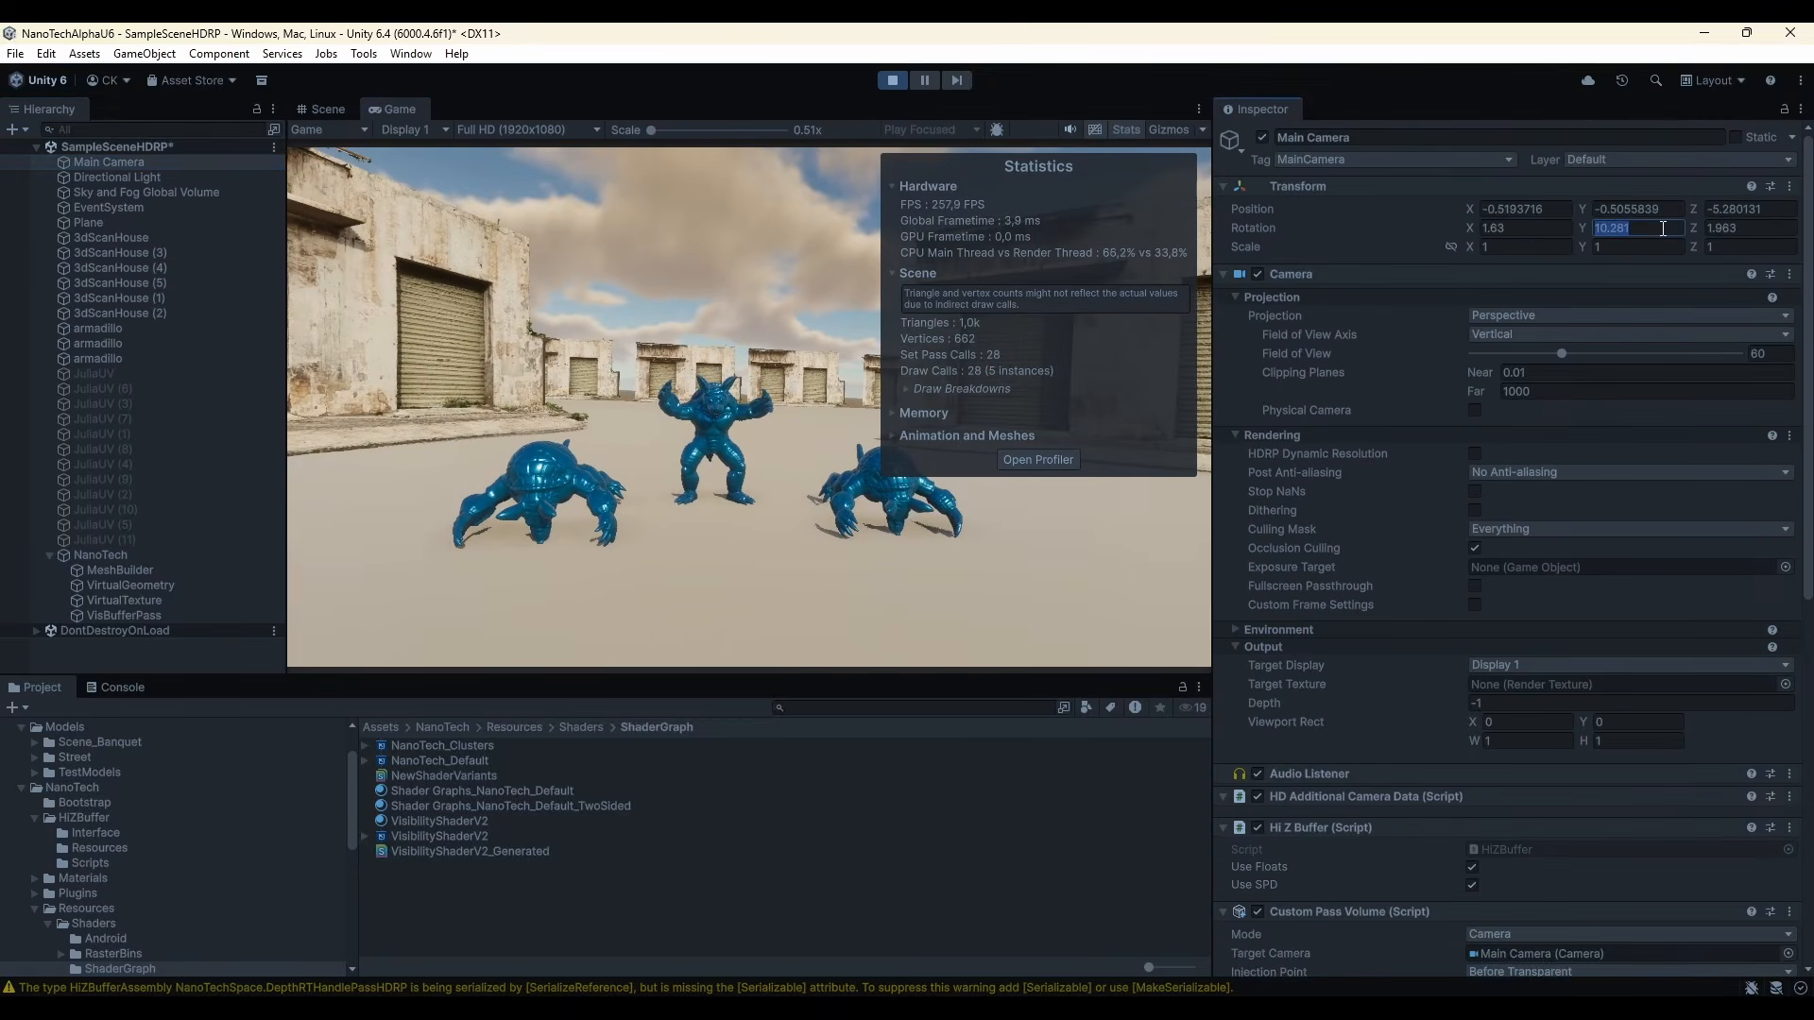
pyautogui.write('0')
pyautogui.press('Tab')
pyautogui.write('0')
pyautogui.click(1518, 226)
pyautogui.write('0')
# Fly the camera sideways and turn it to view the armadillos from an angle
pyautogui.moveTo(715, 326); pyautogui.dragTo(788, 344, button='right')
pyautogui.press('a')
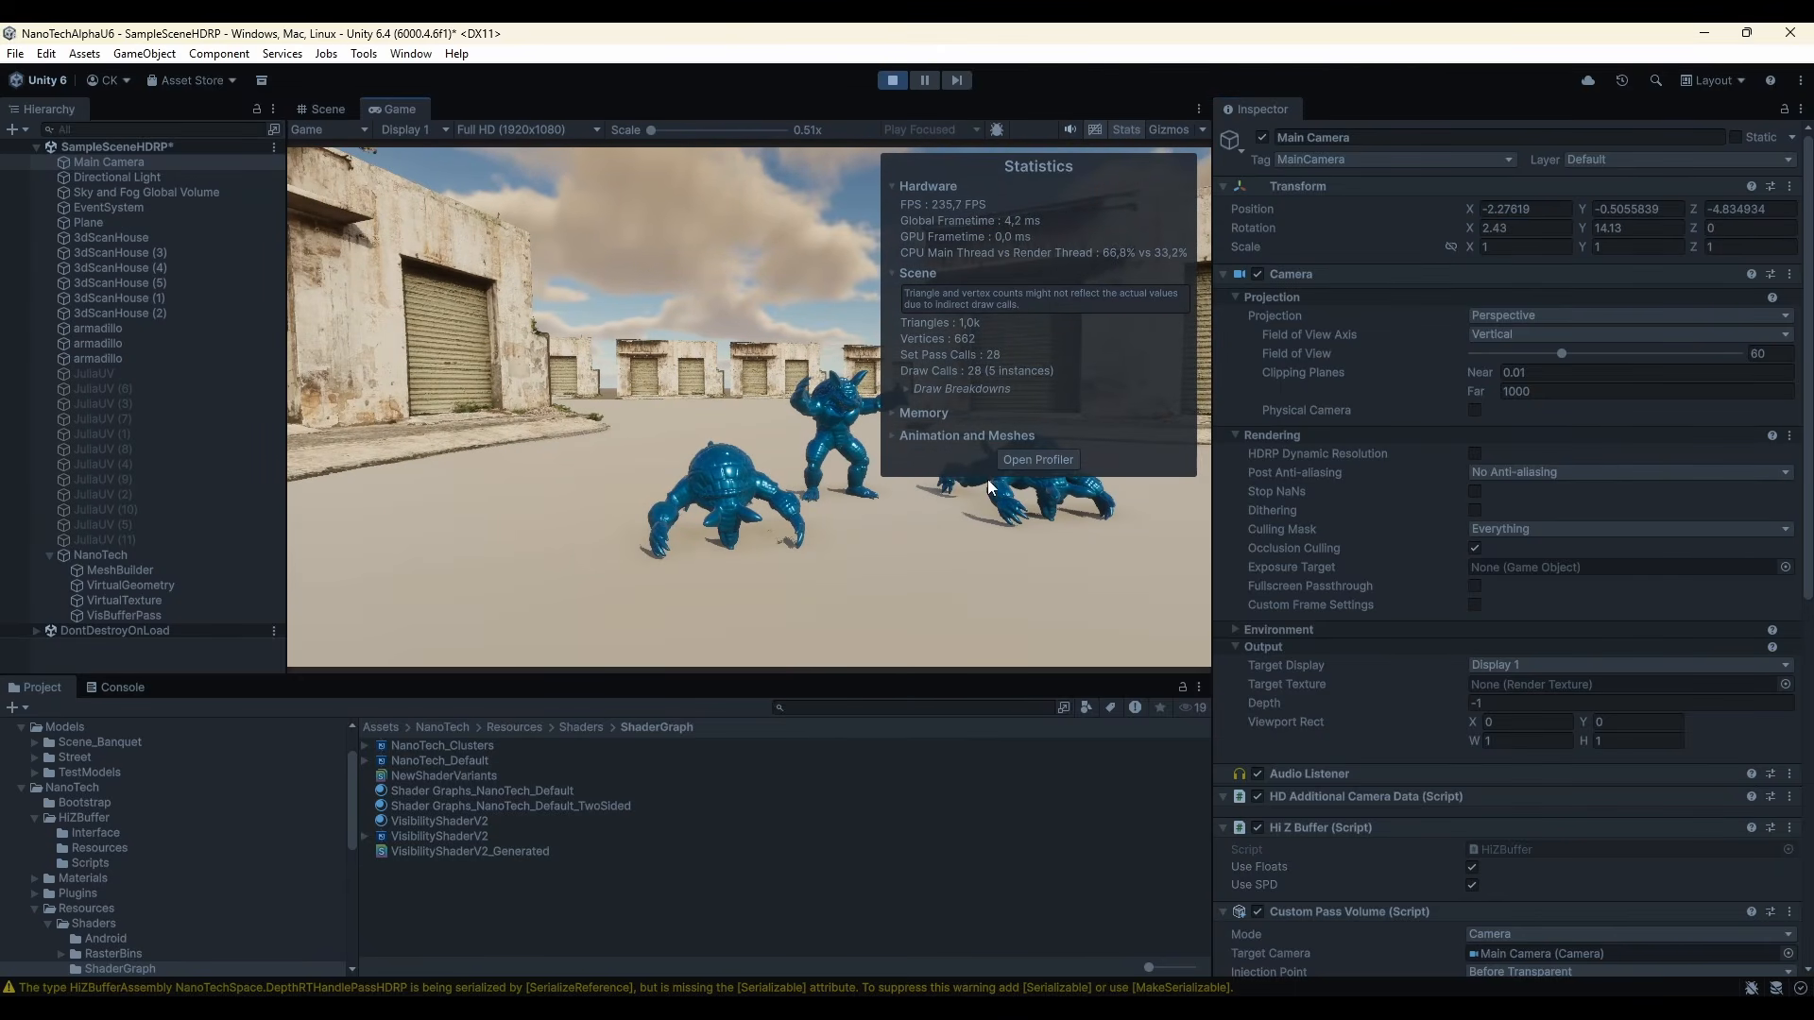
pyautogui.moveTo(699, 501); pyautogui.dragTo(751, 521, button='right')
# Collapse the NanoTech object in the hierarchy and add a TextMeshPro UI button on a canvas
pyautogui.click(51, 555)
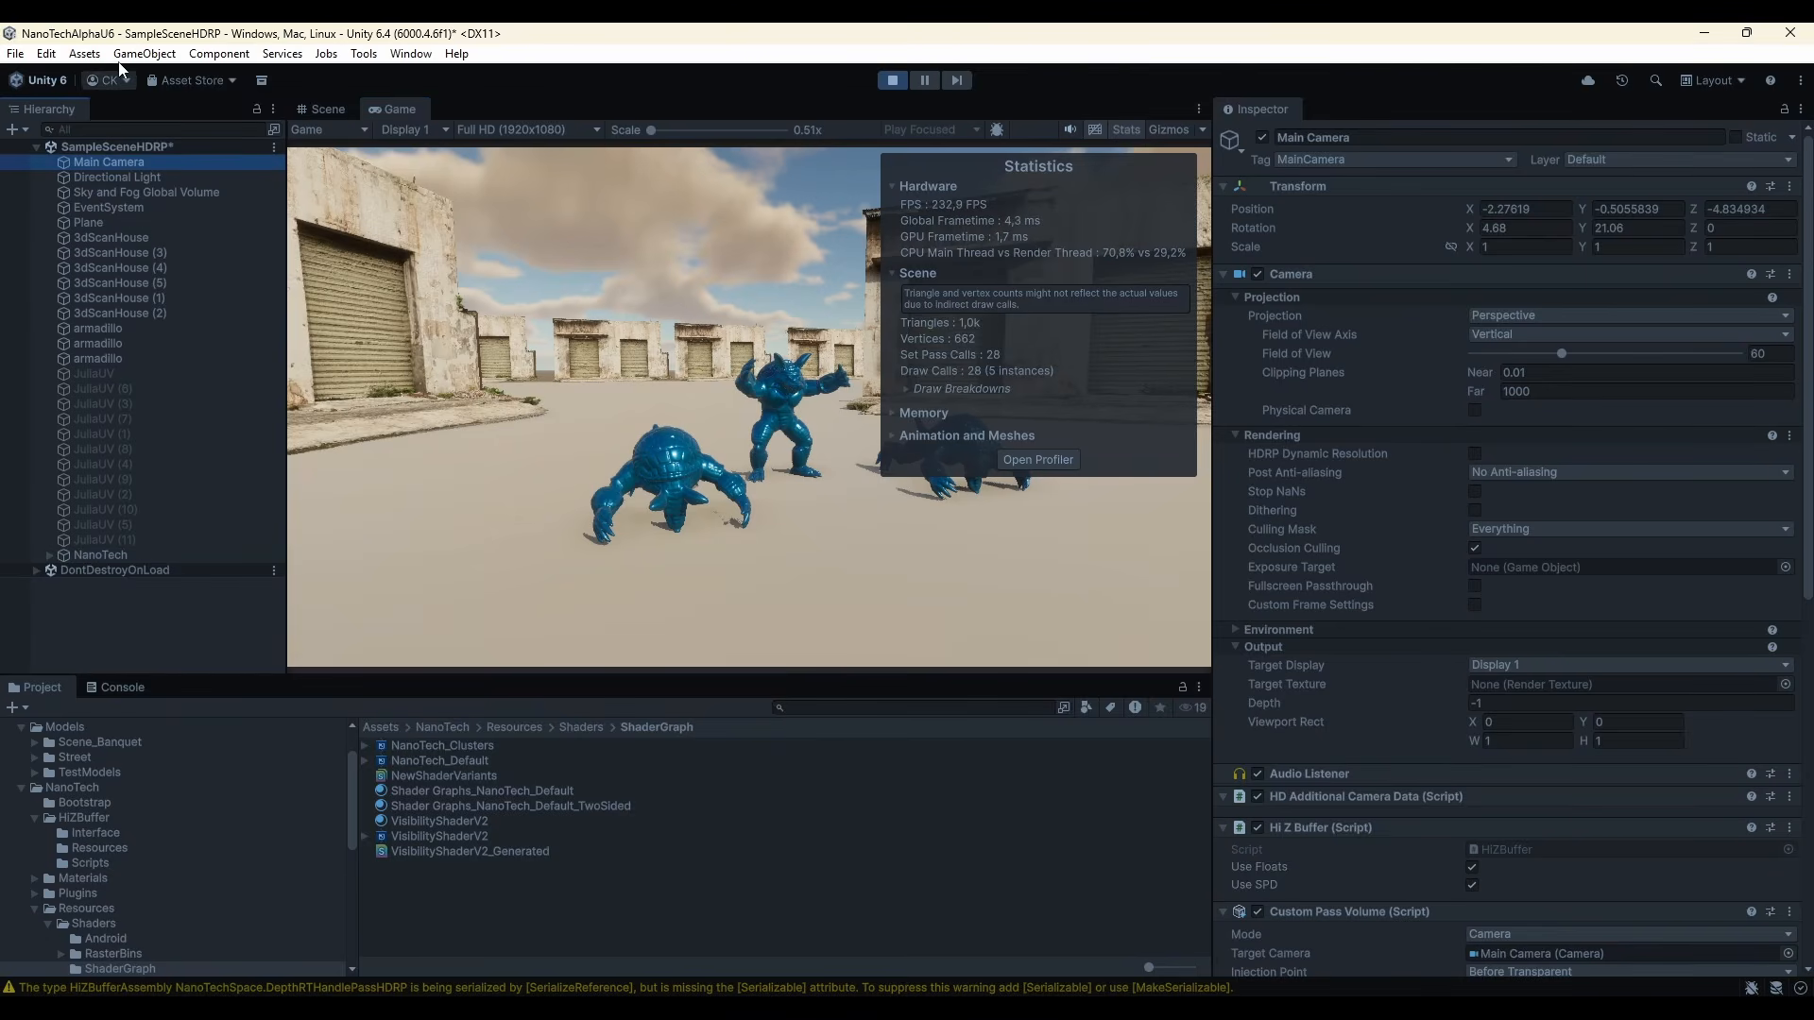
pyautogui.click(83, 54)
pyautogui.click(81, 55)
pyautogui.click(83, 54)
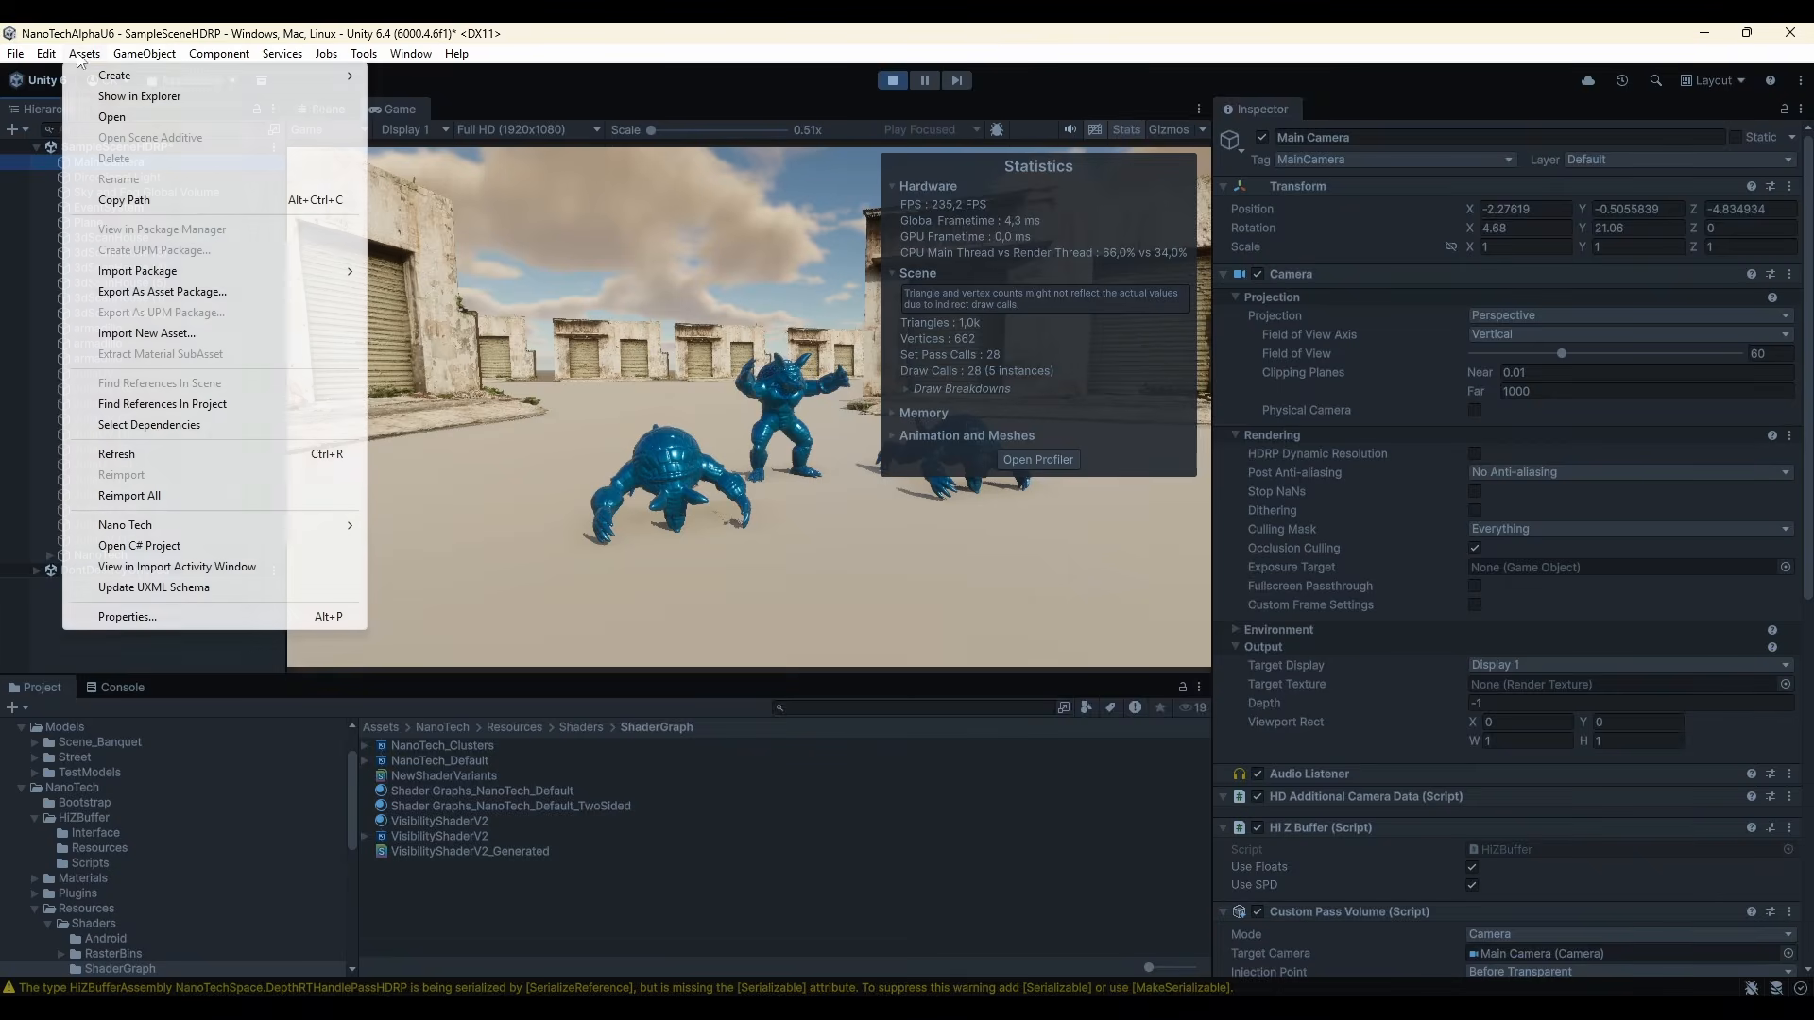
pyautogui.moveTo(144, 54)
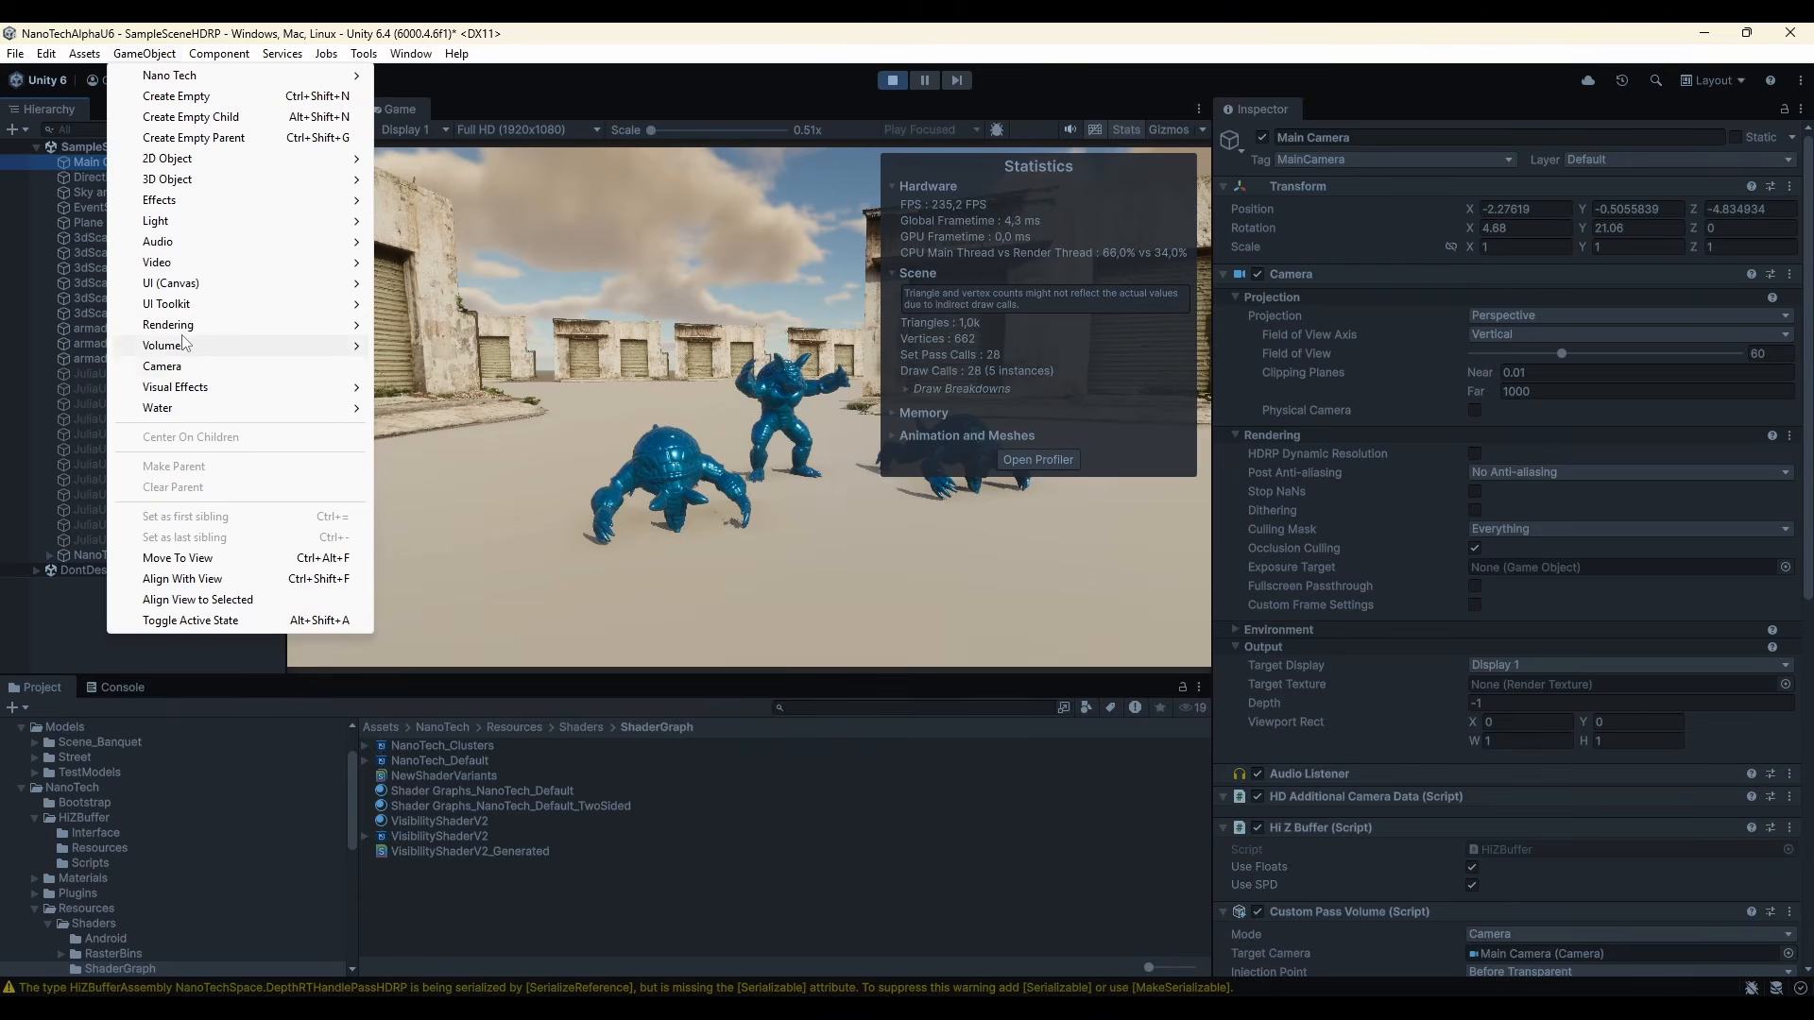
pyautogui.moveTo(189, 285)
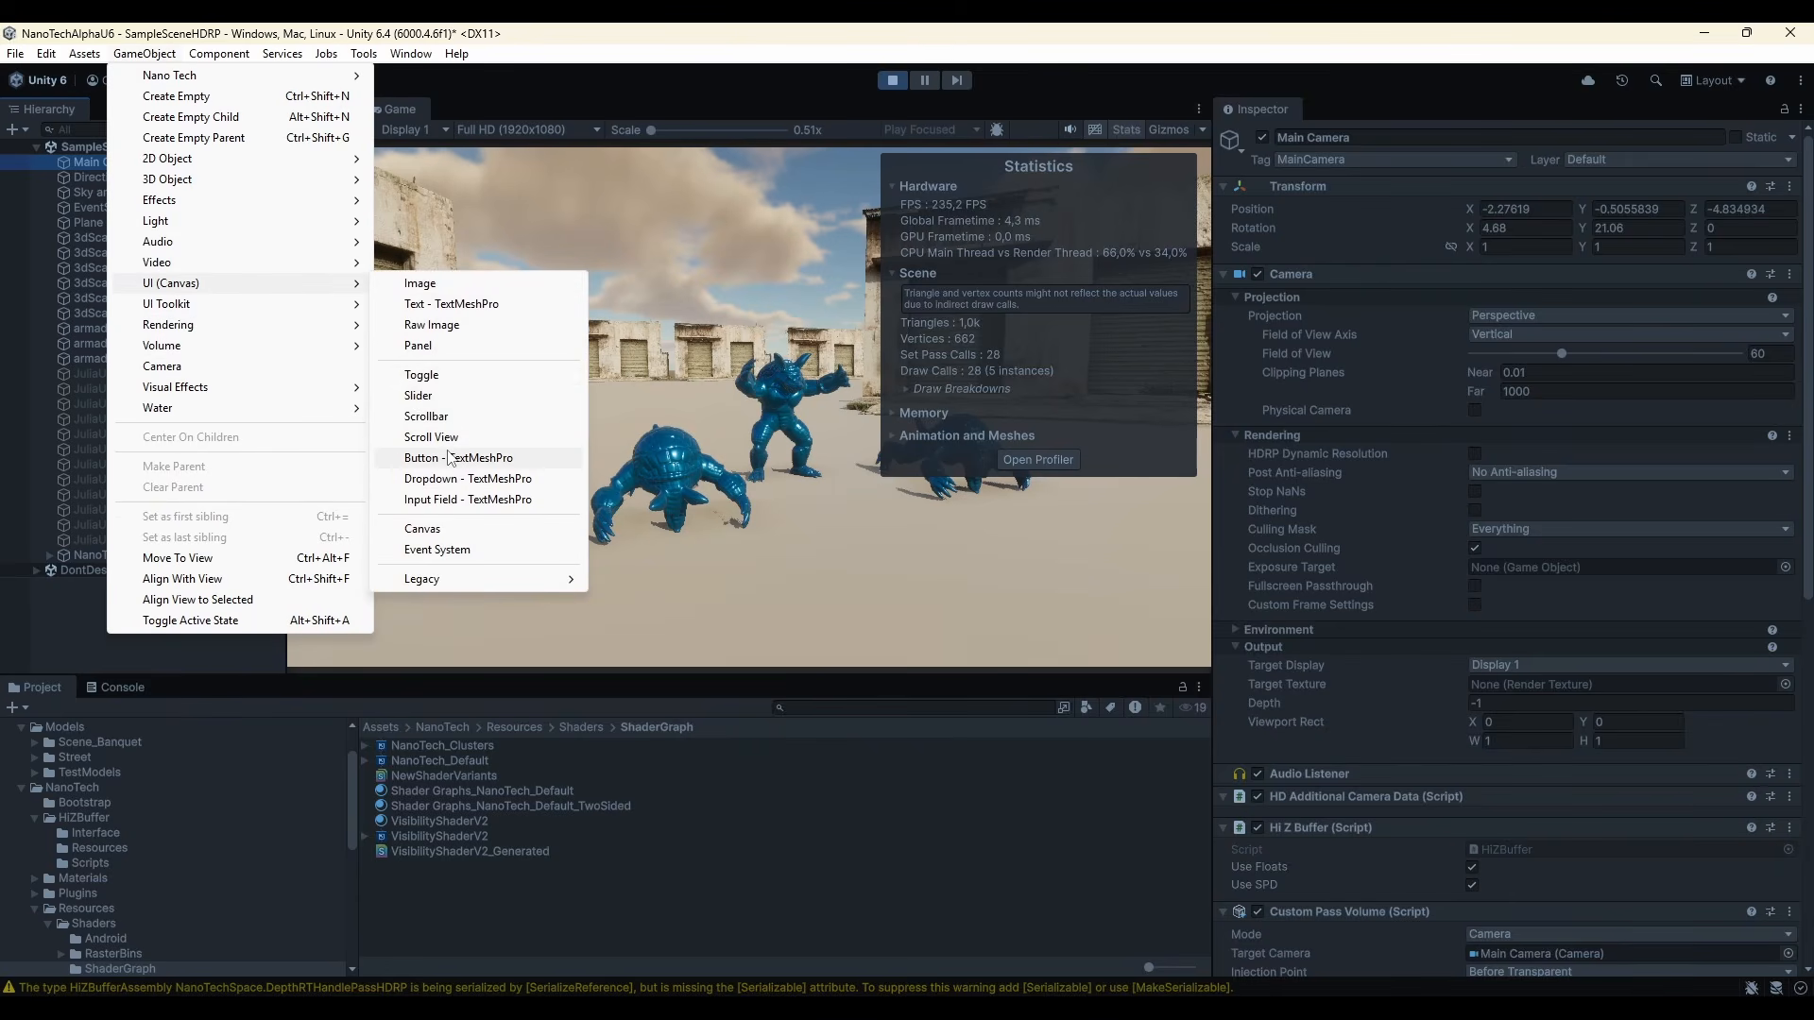
pyautogui.click(456, 459)
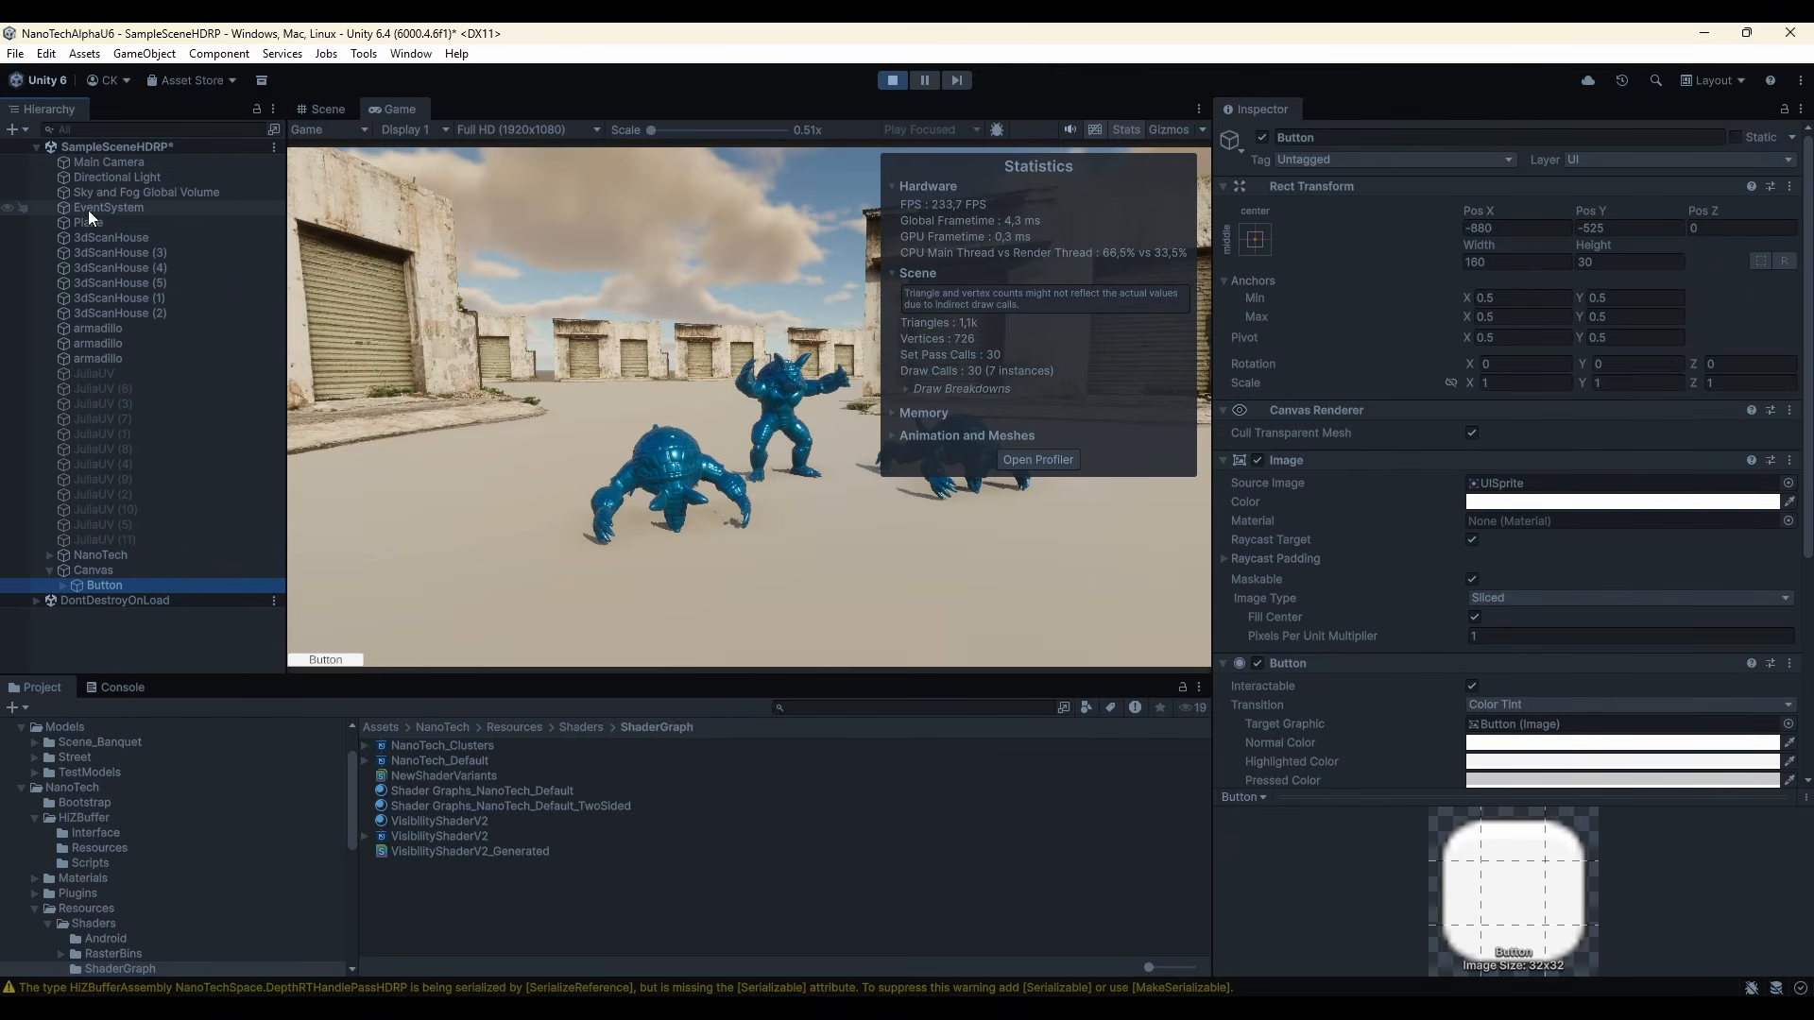
# Add an On Click event to the button that calls ToggleShaders on the NanoTech object
pyautogui.scroll(-4, 1436, 717)
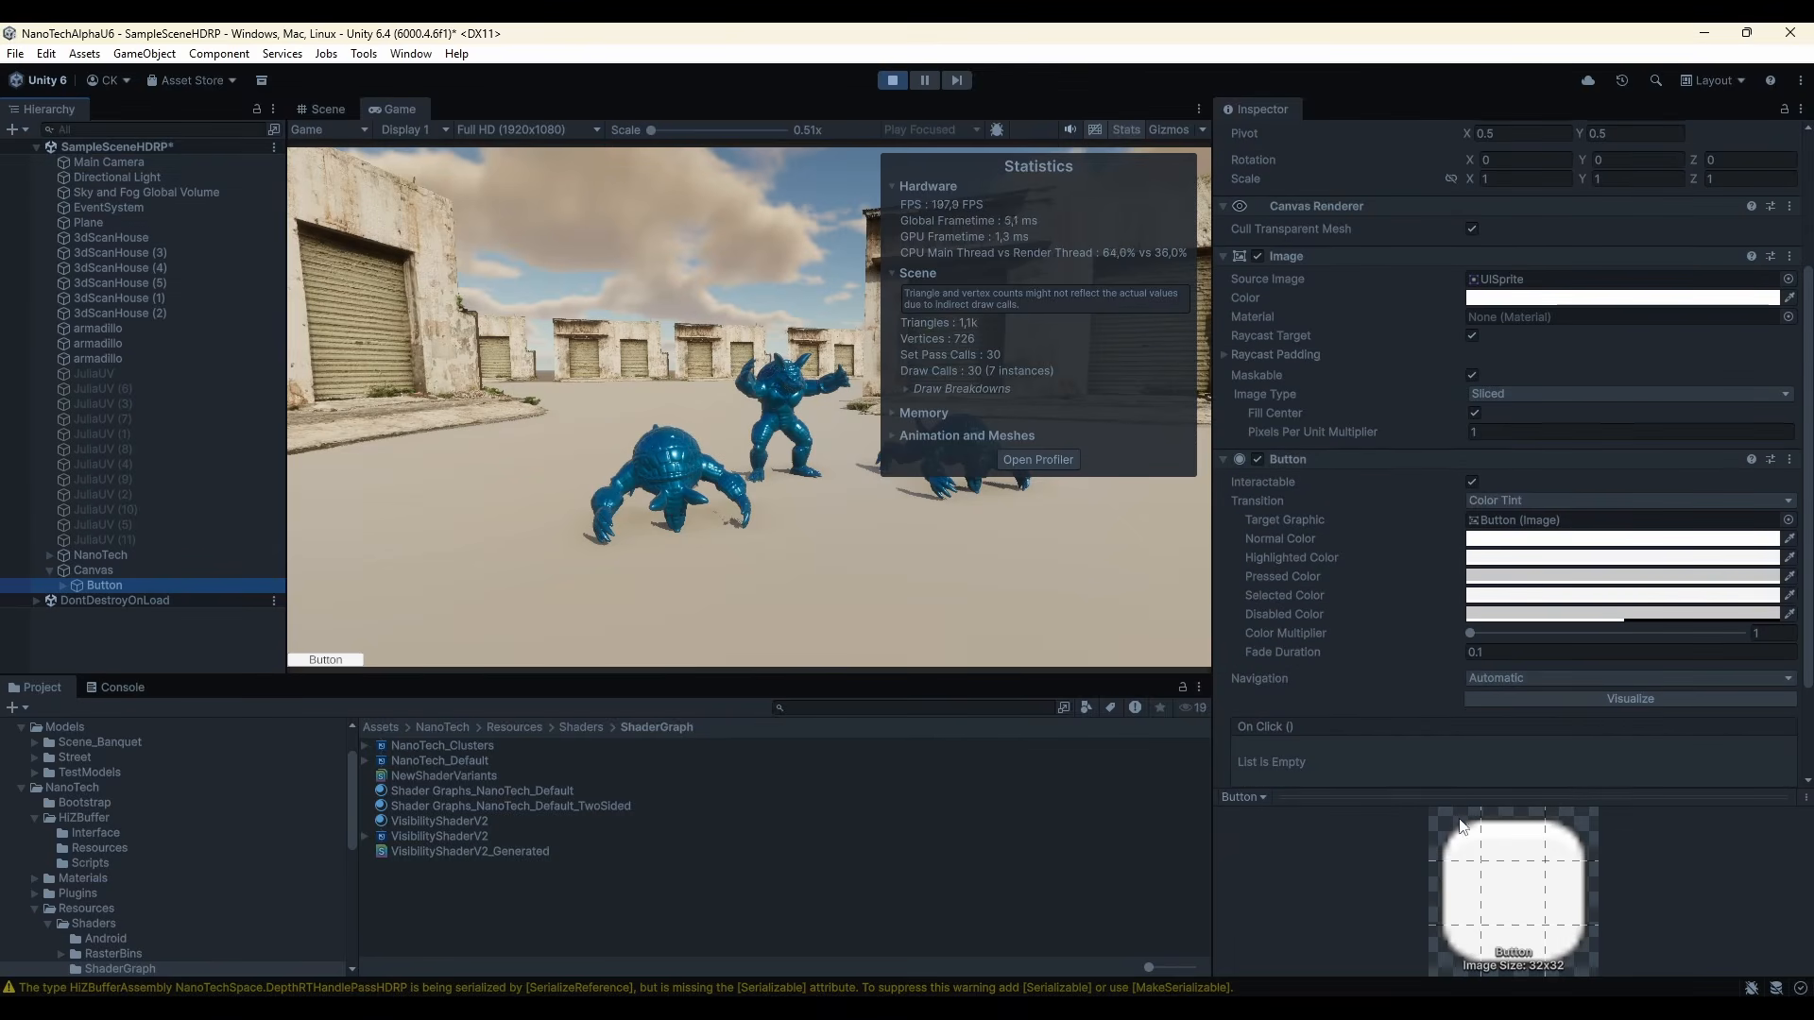
pyautogui.click(1378, 802)
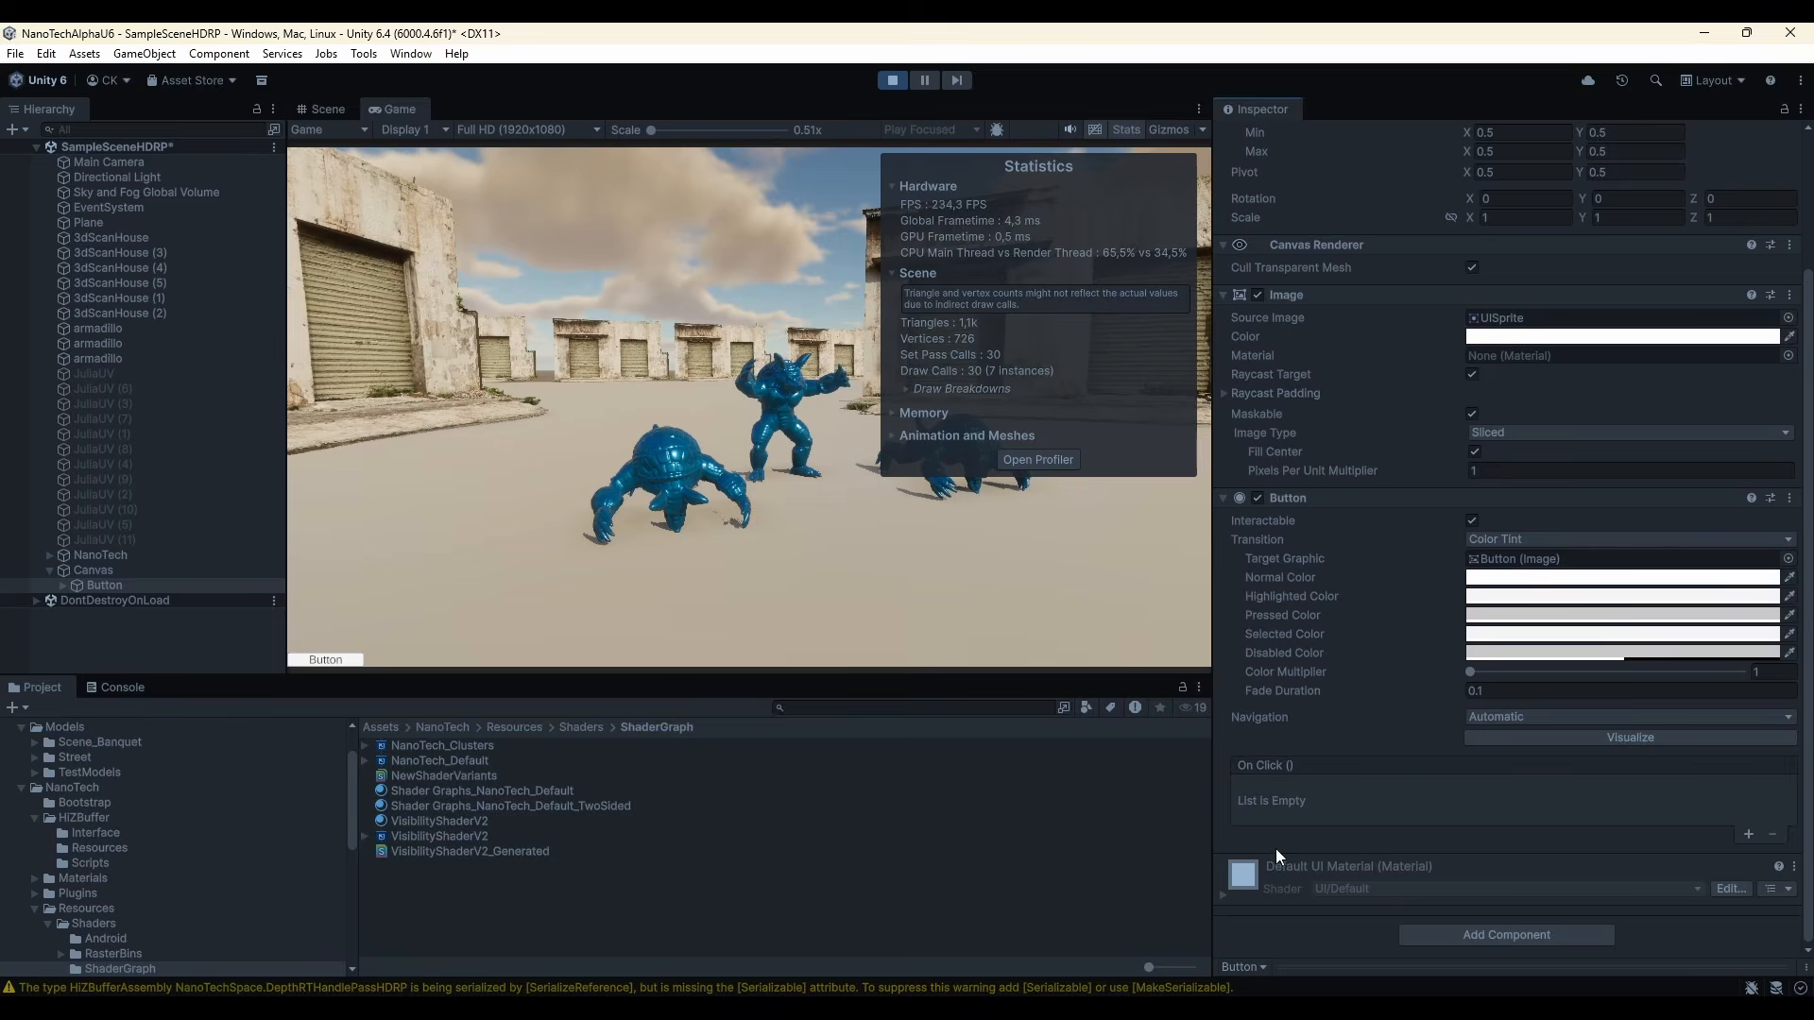
pyautogui.click(1748, 836)
pyautogui.moveTo(100, 555); pyautogui.dragTo(1327, 809)
pyautogui.click(1526, 791)
pyautogui.moveTo(1477, 881)
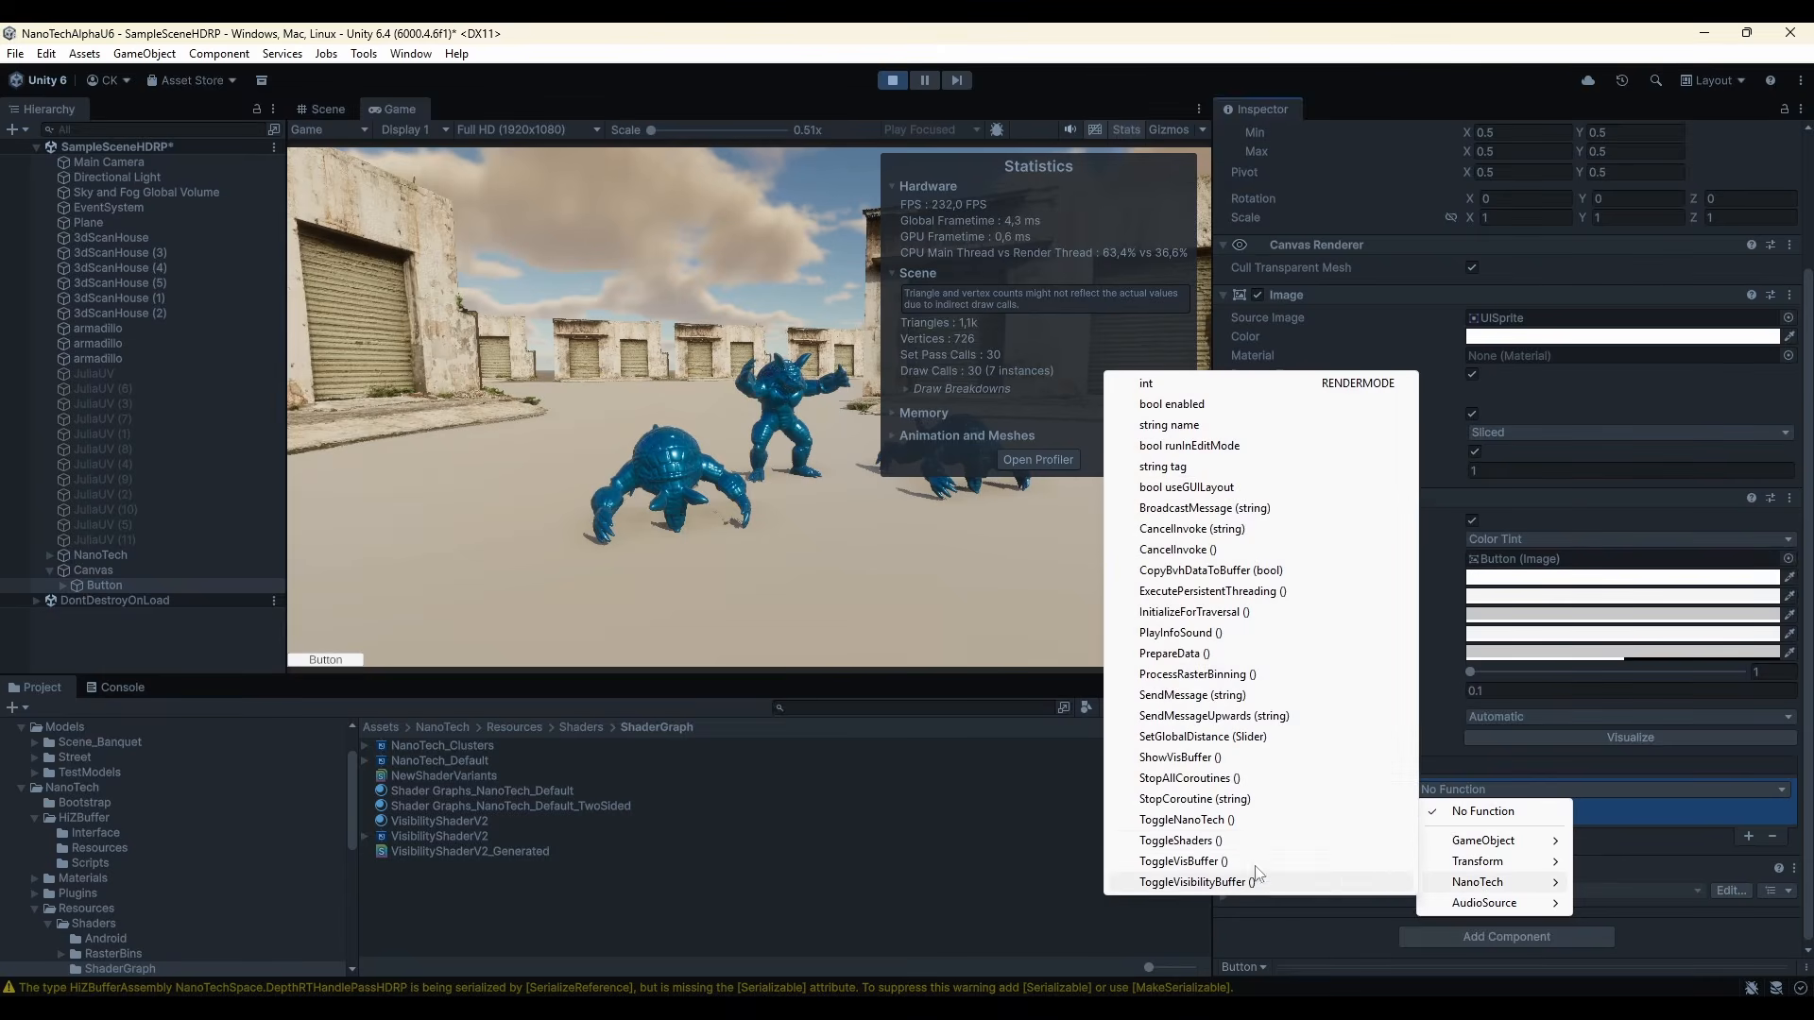
pyautogui.click(1181, 840)
# Use the new button repeatedly in the running game to toggle between the default and cluster shaders
pyautogui.click(314, 662)
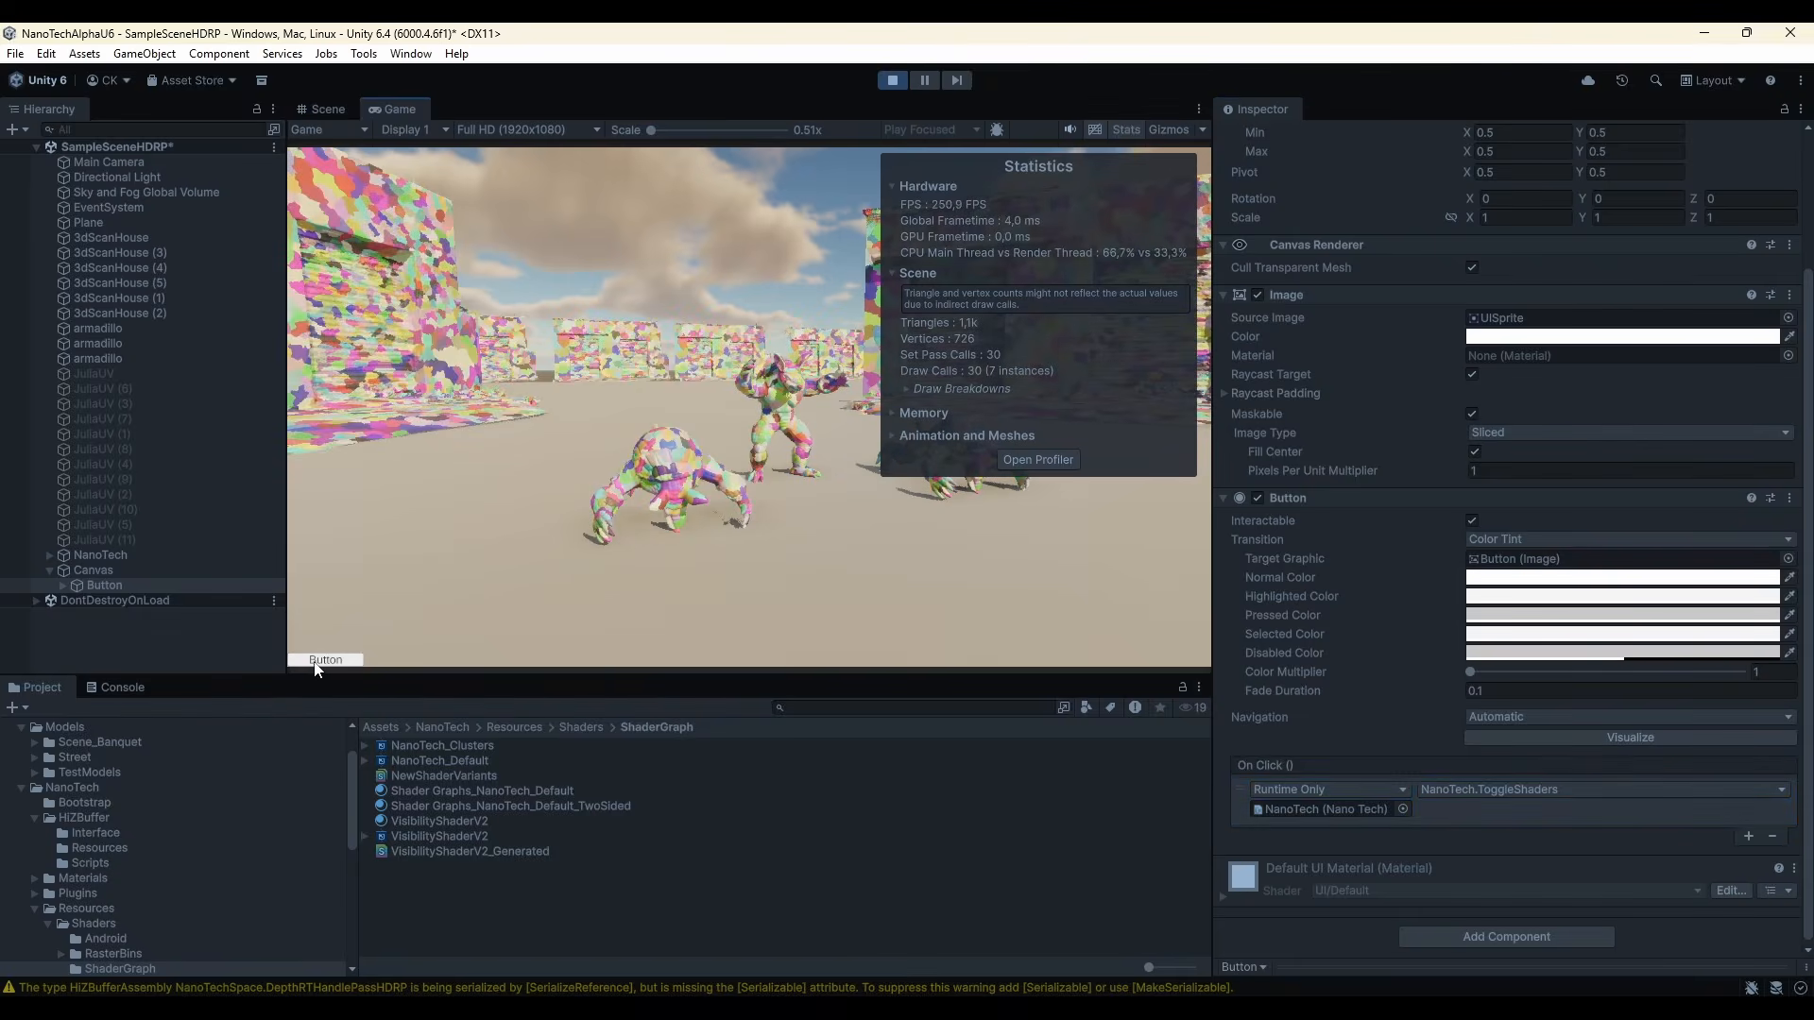
pyautogui.click(316, 663)
pyautogui.click(316, 663)
pyautogui.click(317, 663)
pyautogui.click(316, 663)
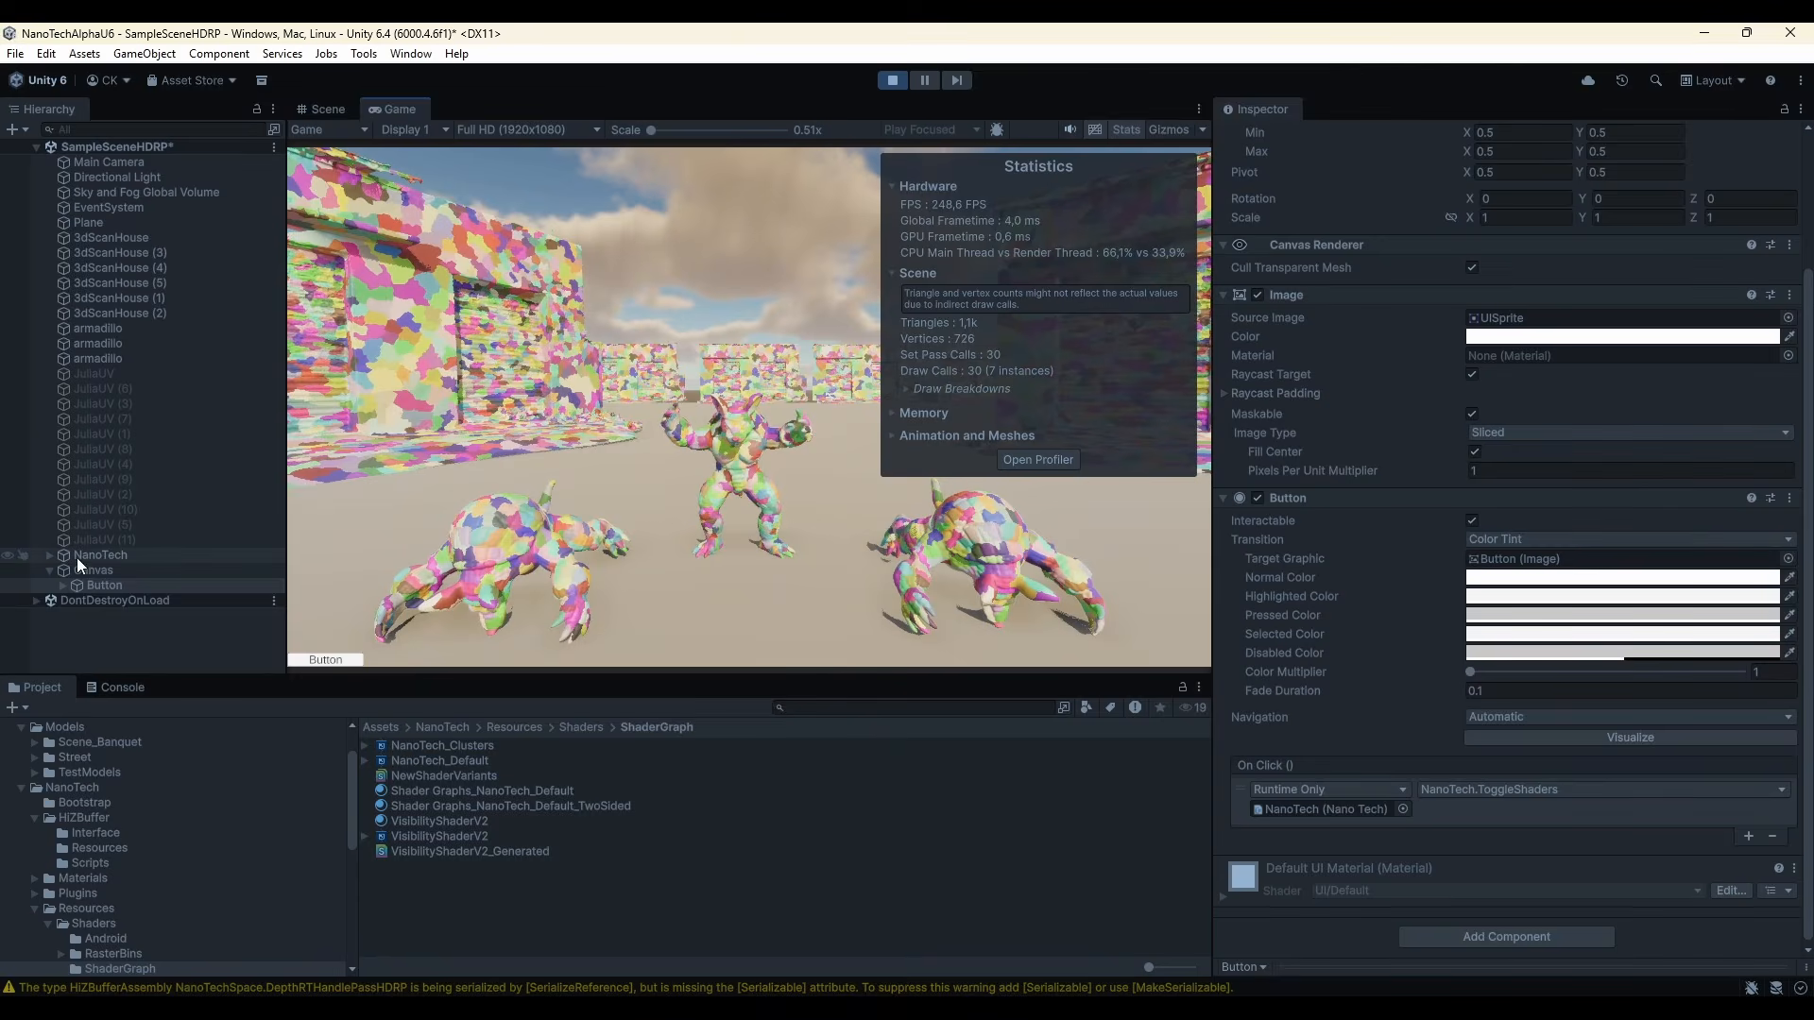
# Toggle the shaders with the in-game button while the NanoTech object is selected, and fly the camera back from the armadillos
pyautogui.click(321, 661)
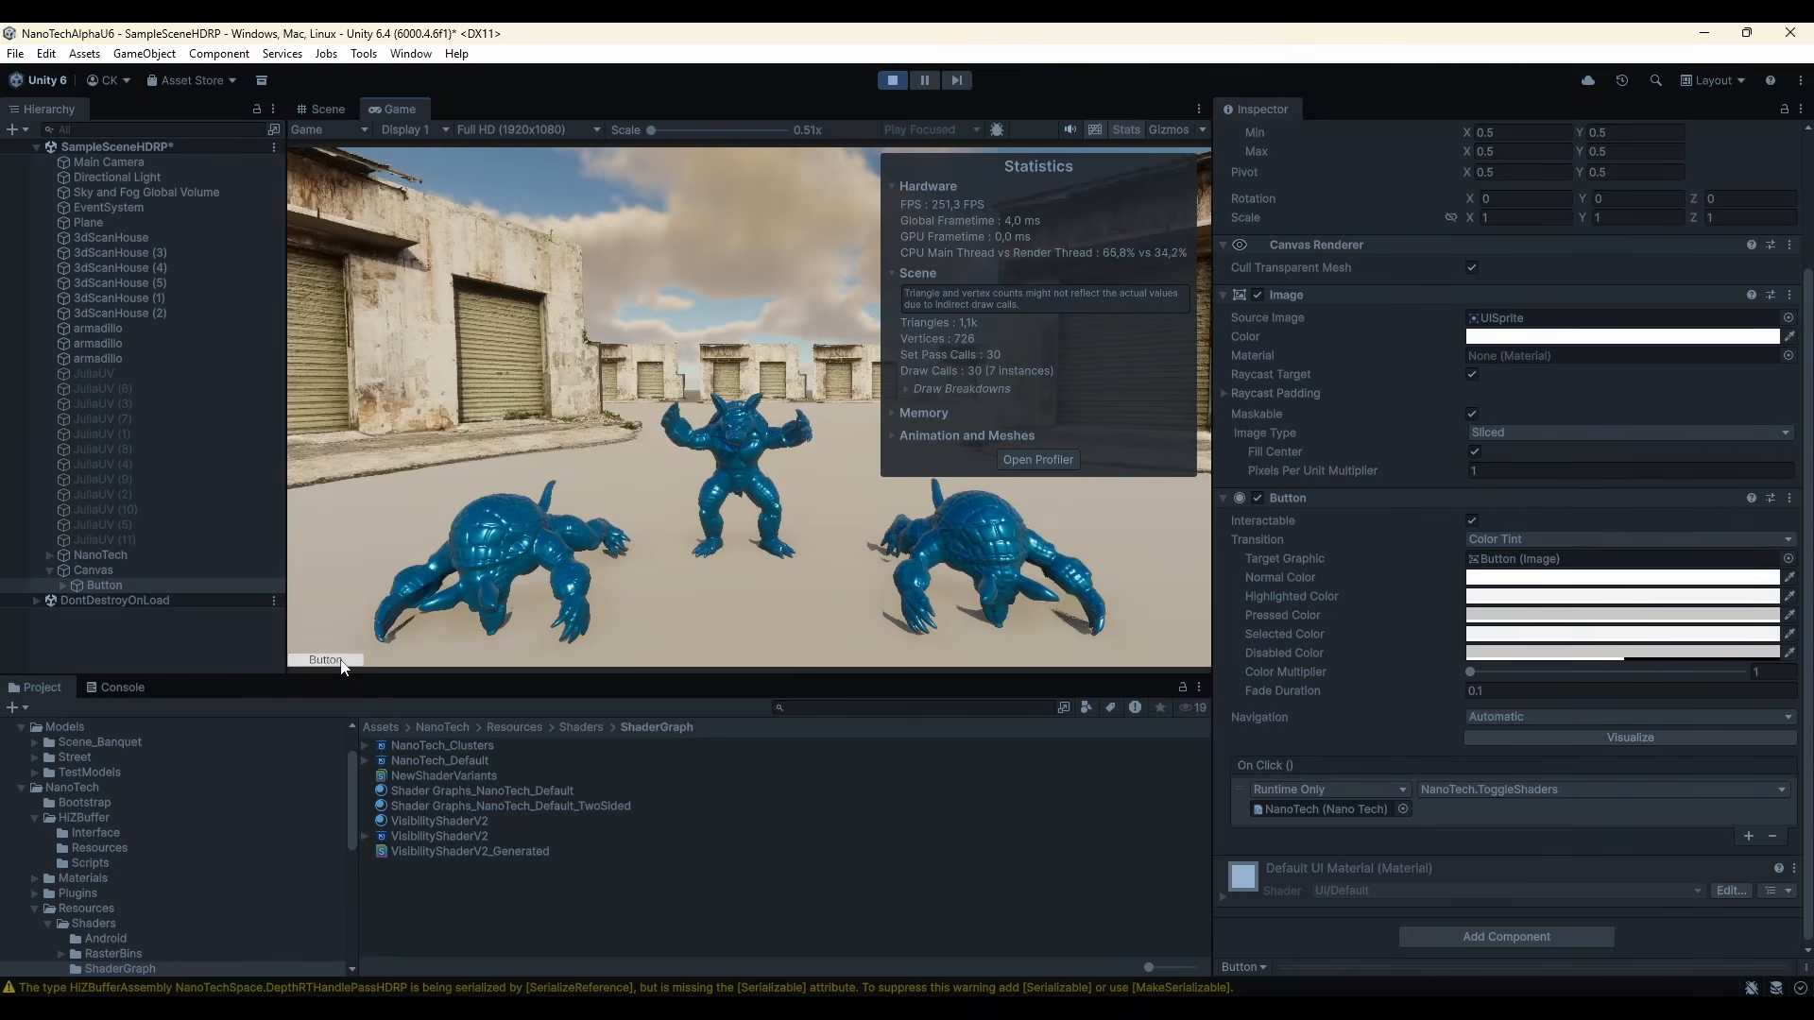
pyautogui.click(122, 554)
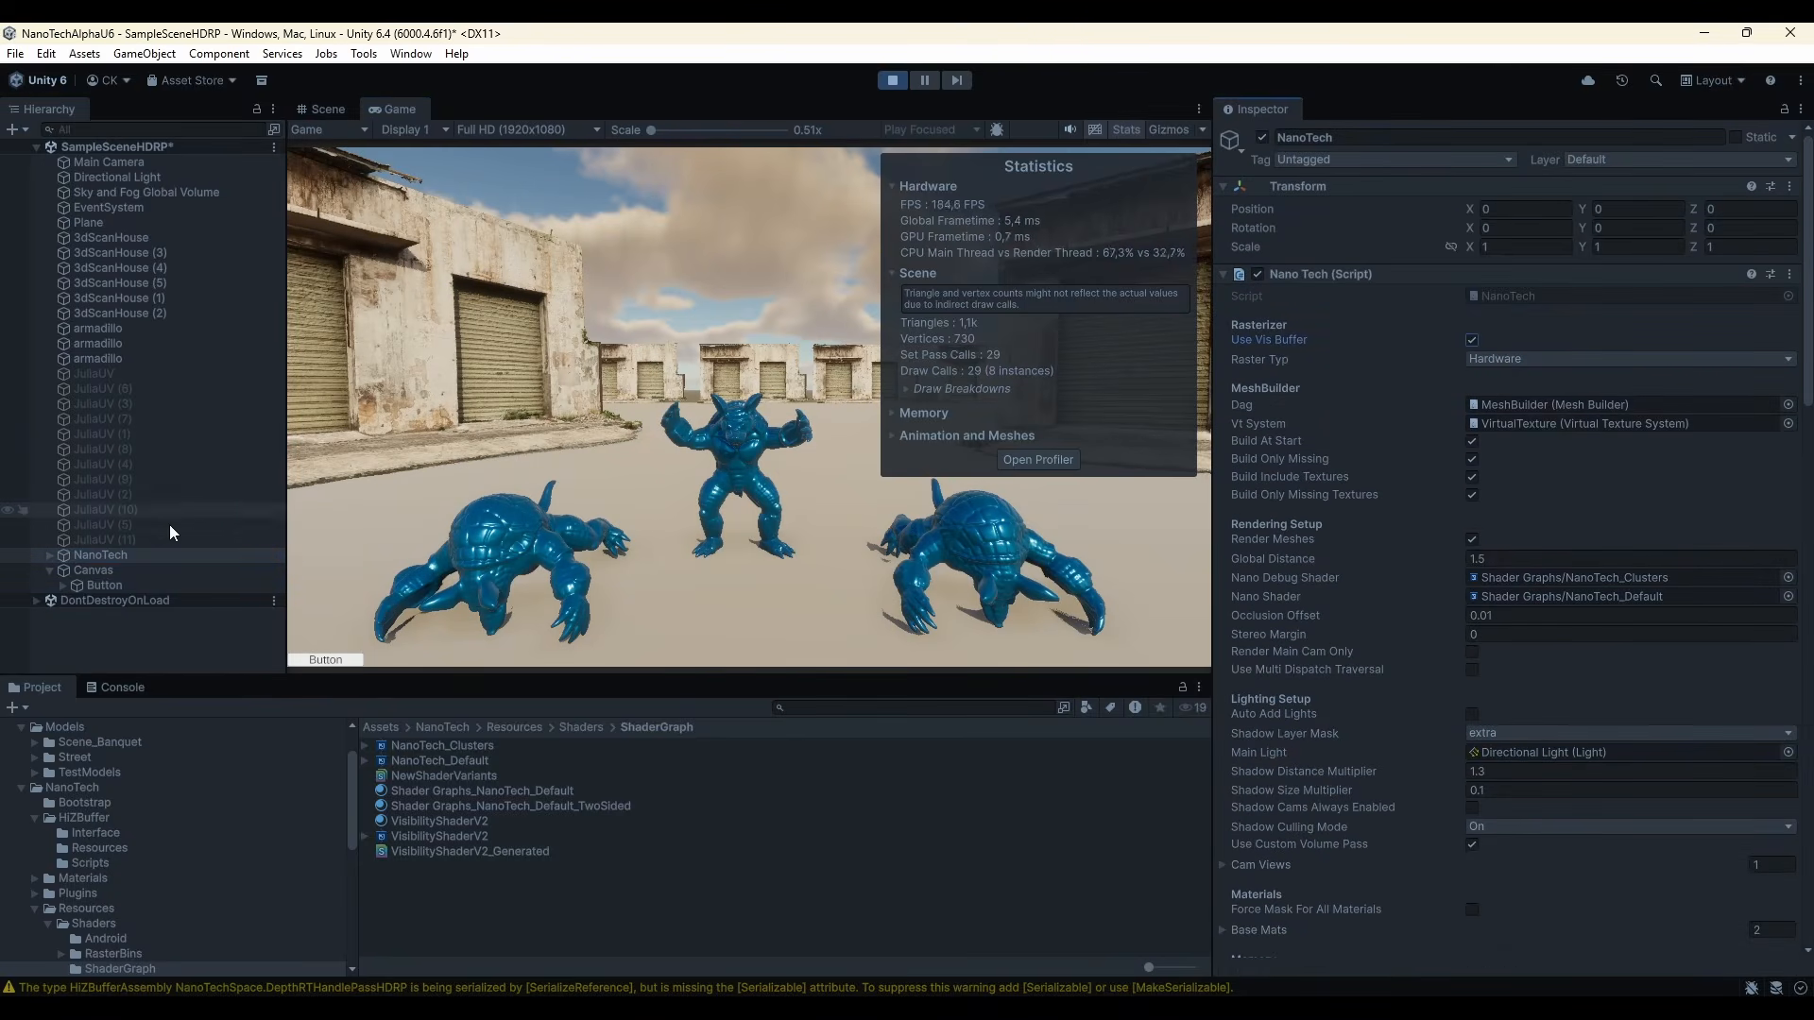
pyautogui.click(326, 660)
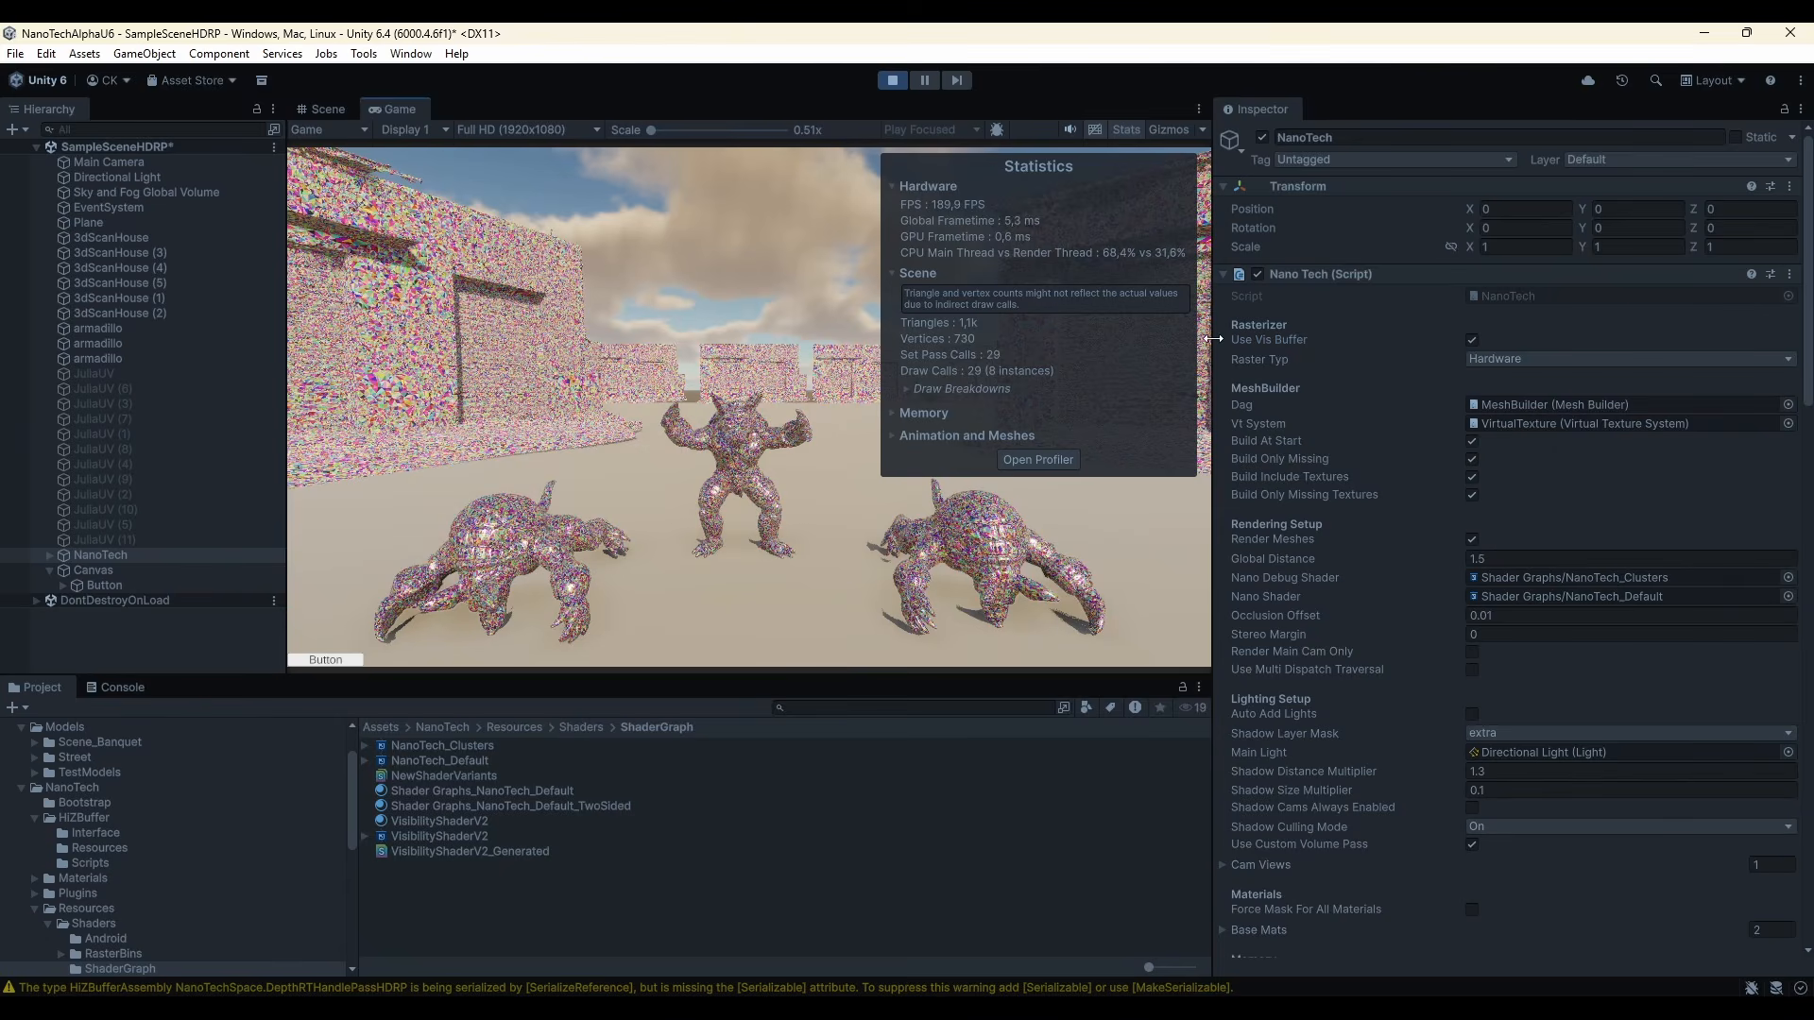
pyautogui.moveTo(559, 453); pyautogui.dragTo(614, 479, button='right')
pyautogui.press('w')
pyautogui.press('s')
pyautogui.press('w')
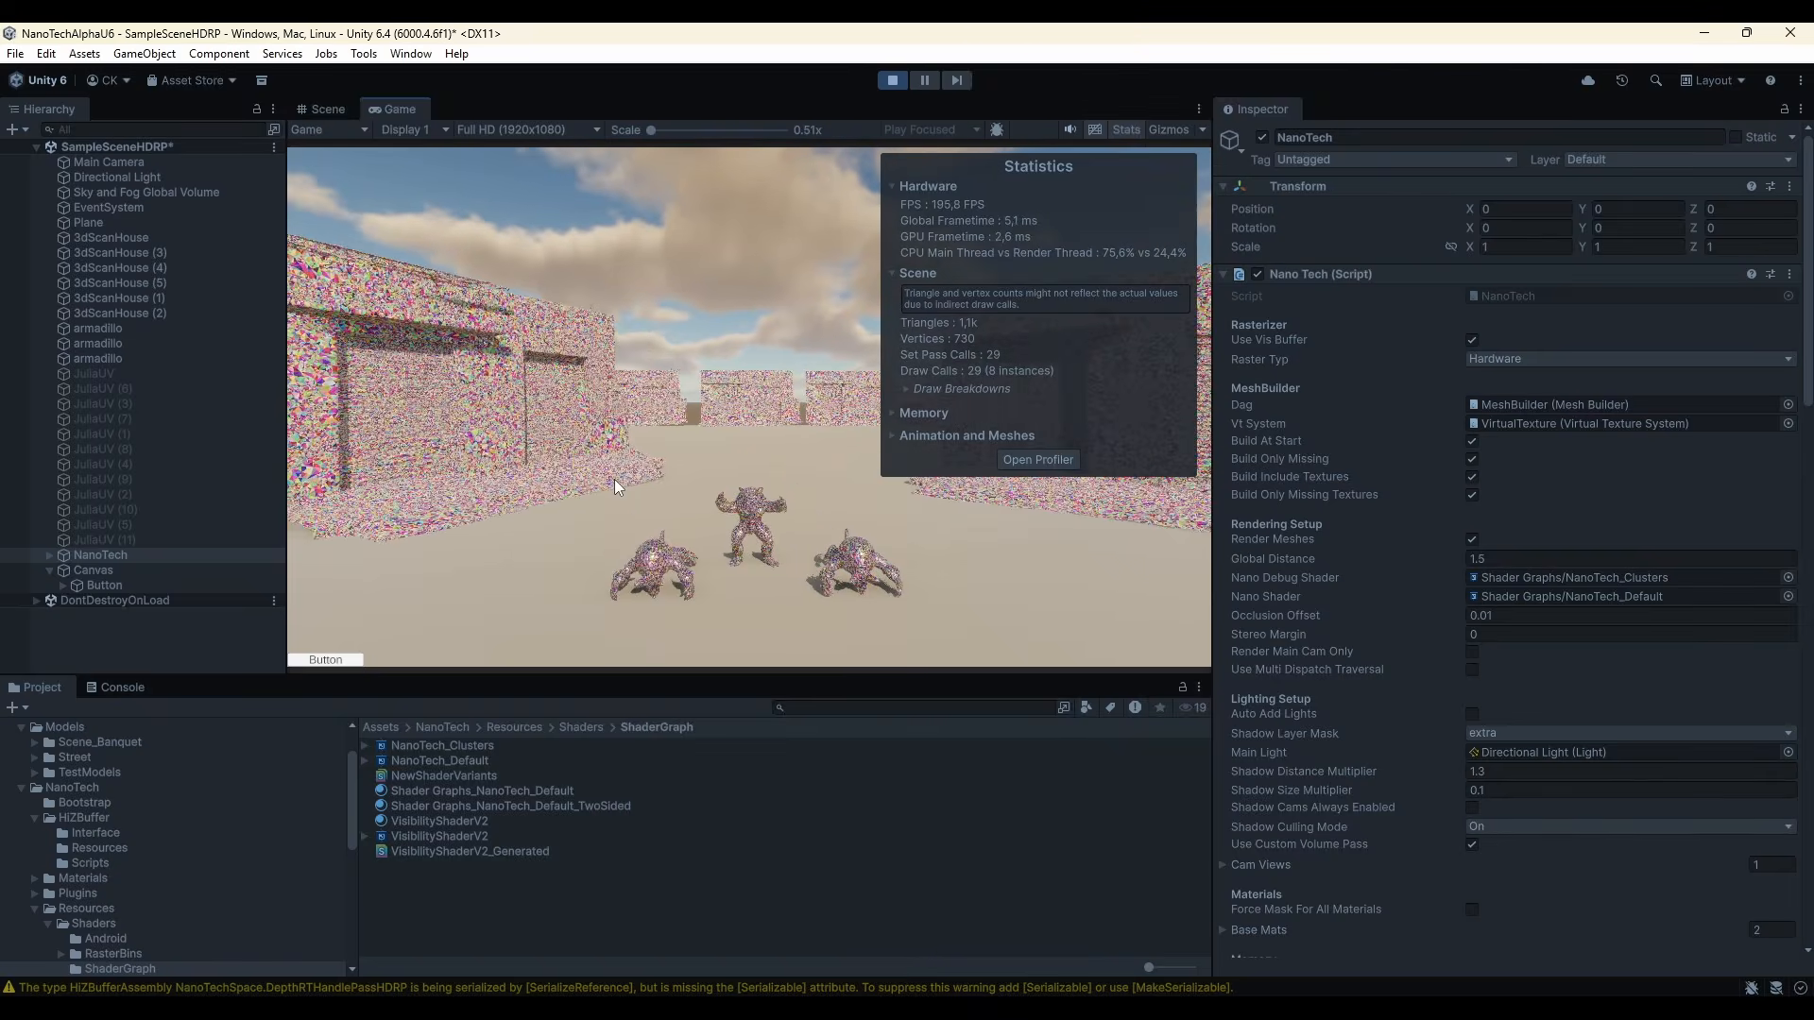
# Turn off Use Vis Buffer on the running NanoTech object and stop play mode
pyautogui.click(1472, 339)
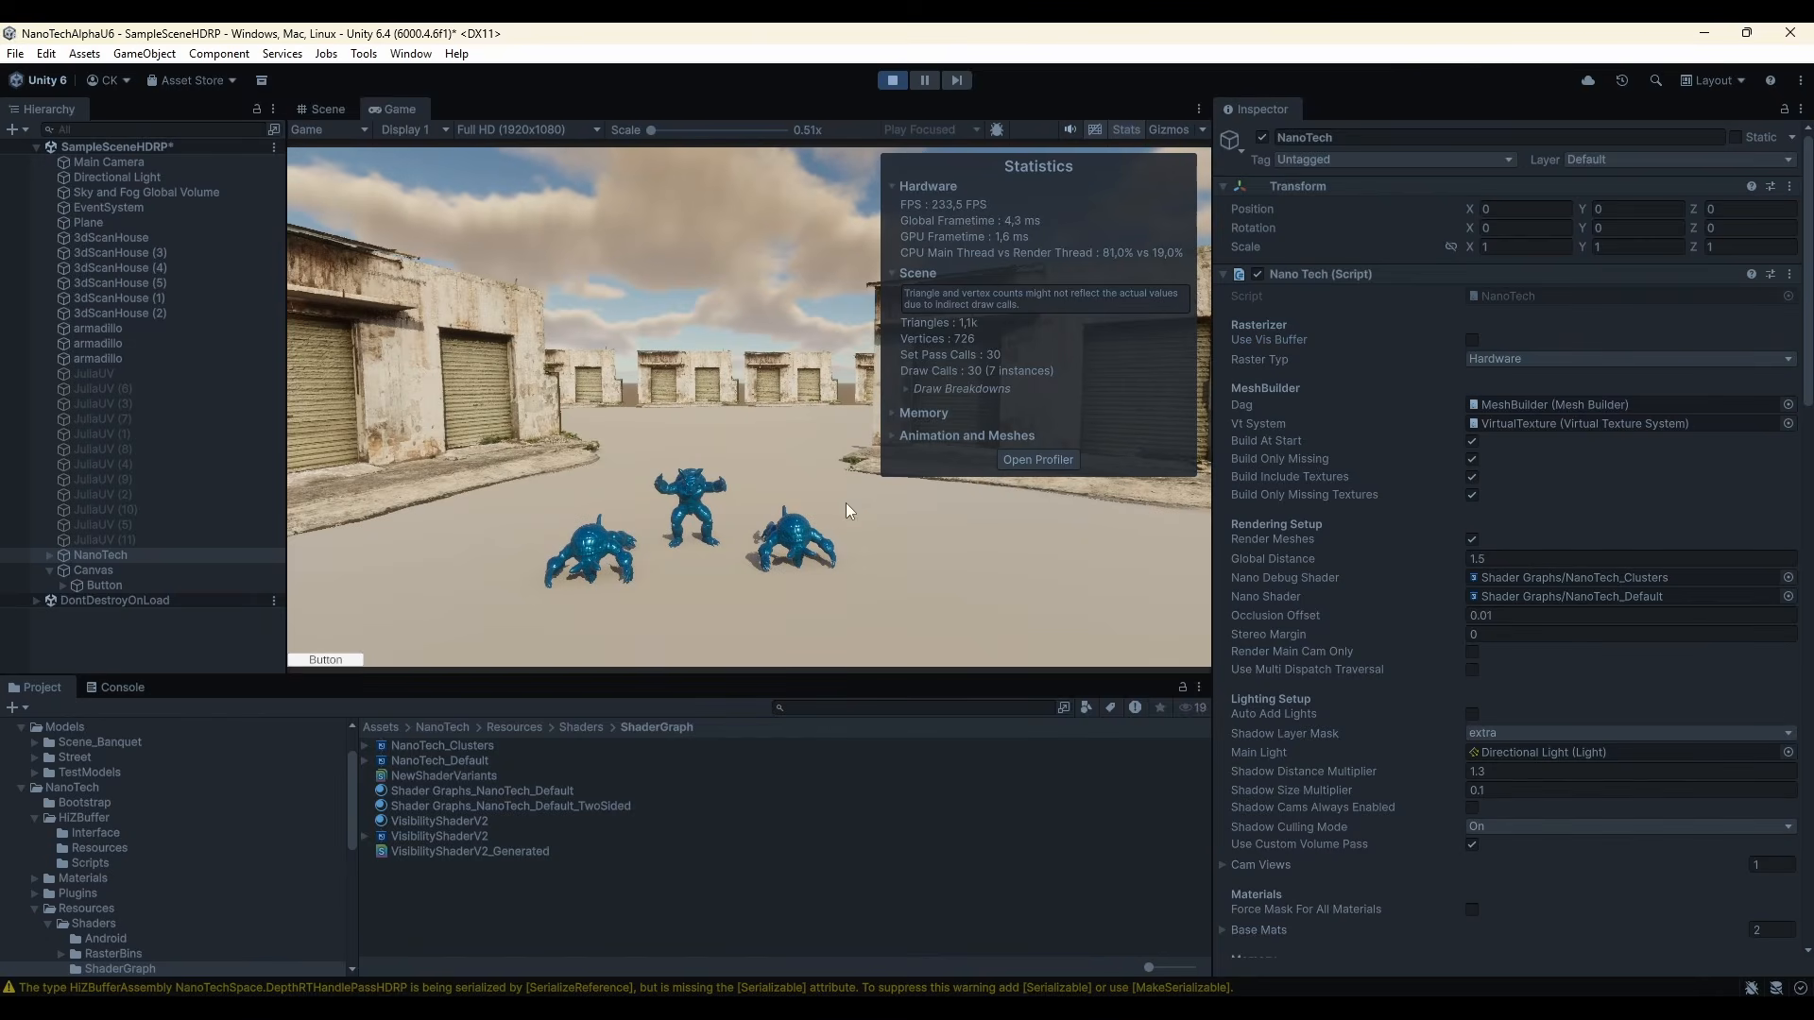
pyautogui.click(892, 80)
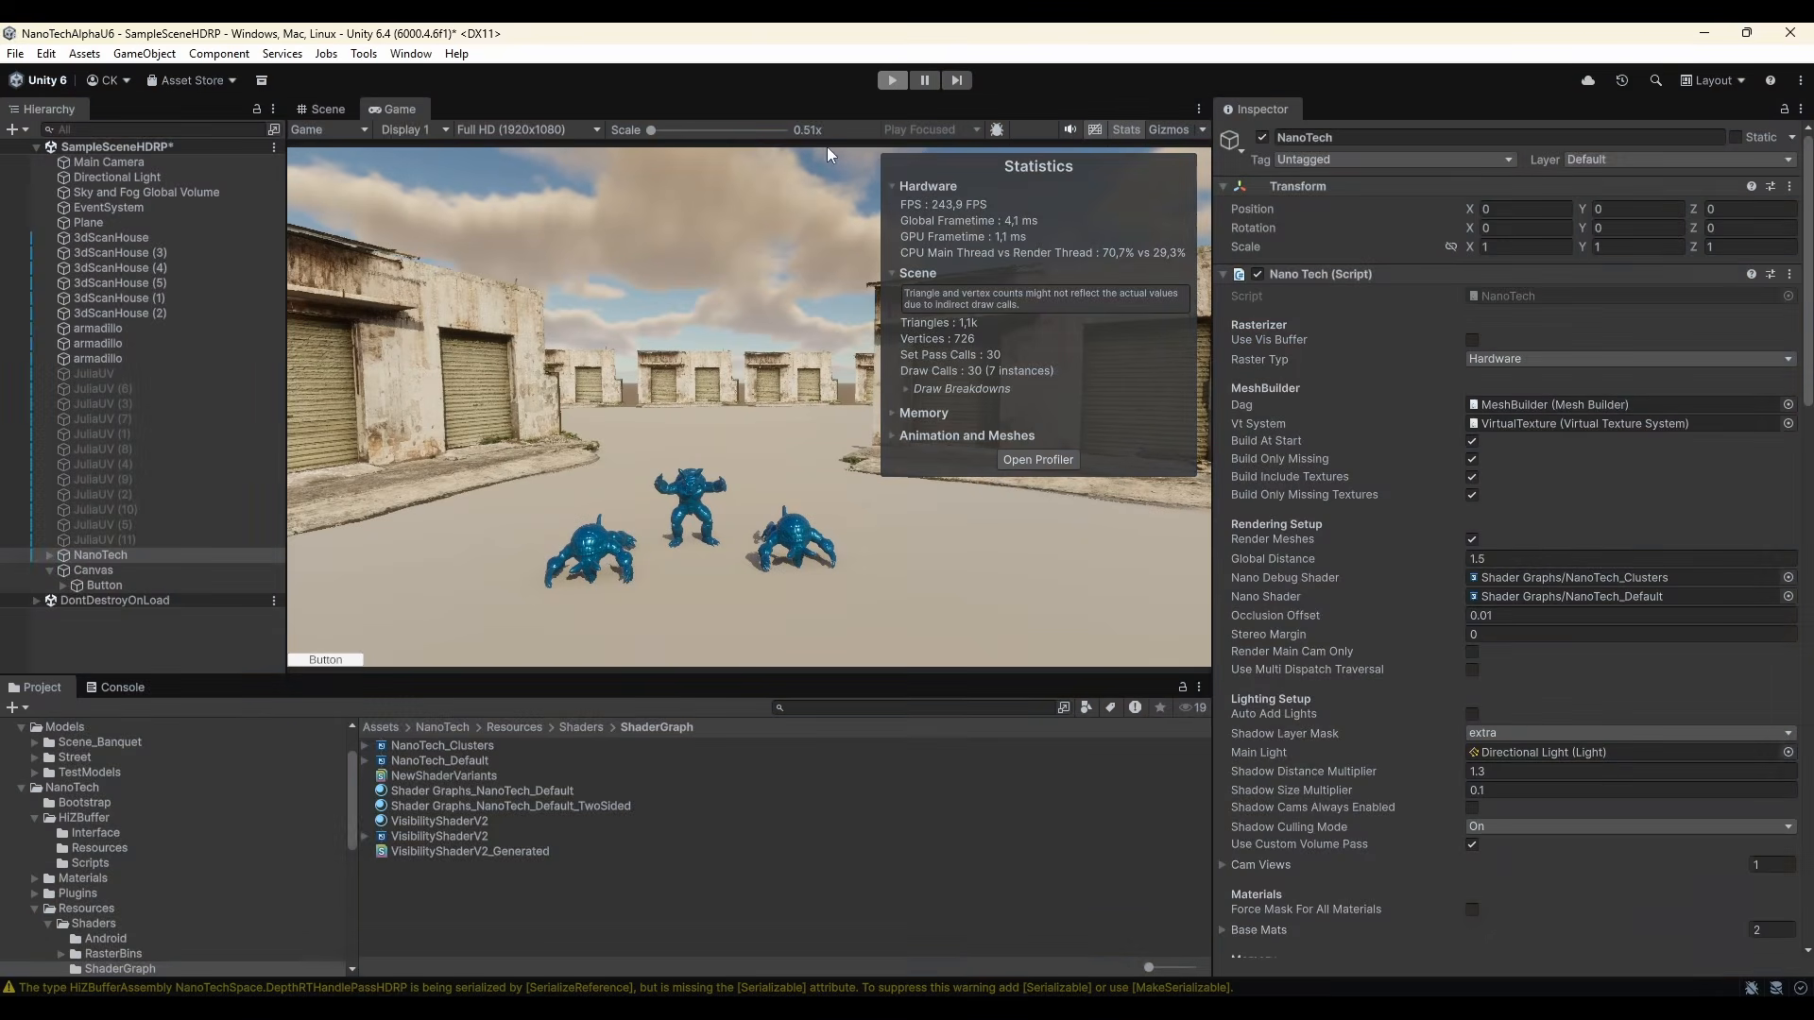
pyautogui.click(46, 555)
pyautogui.click(47, 555)
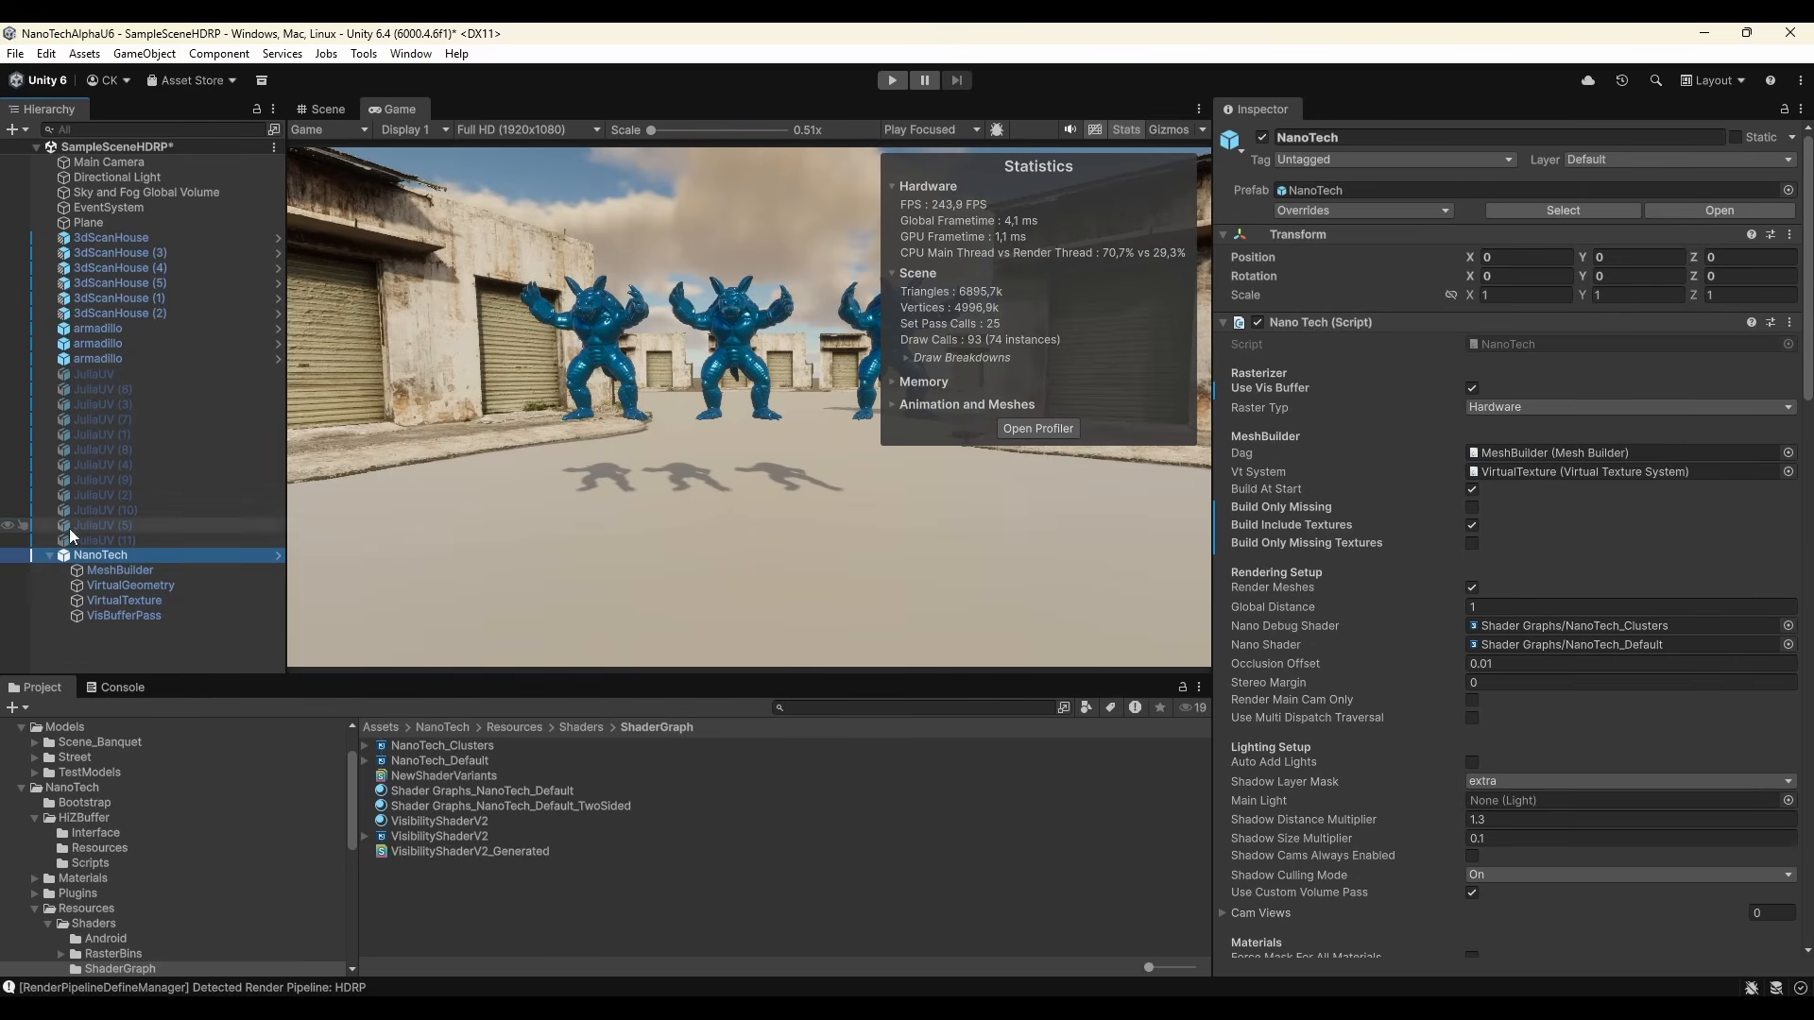
# Locate the armadillo object's source model in the project and open its Build NanoMesh Setup
pyautogui.click(98, 358)
pyautogui.click(1570, 345)
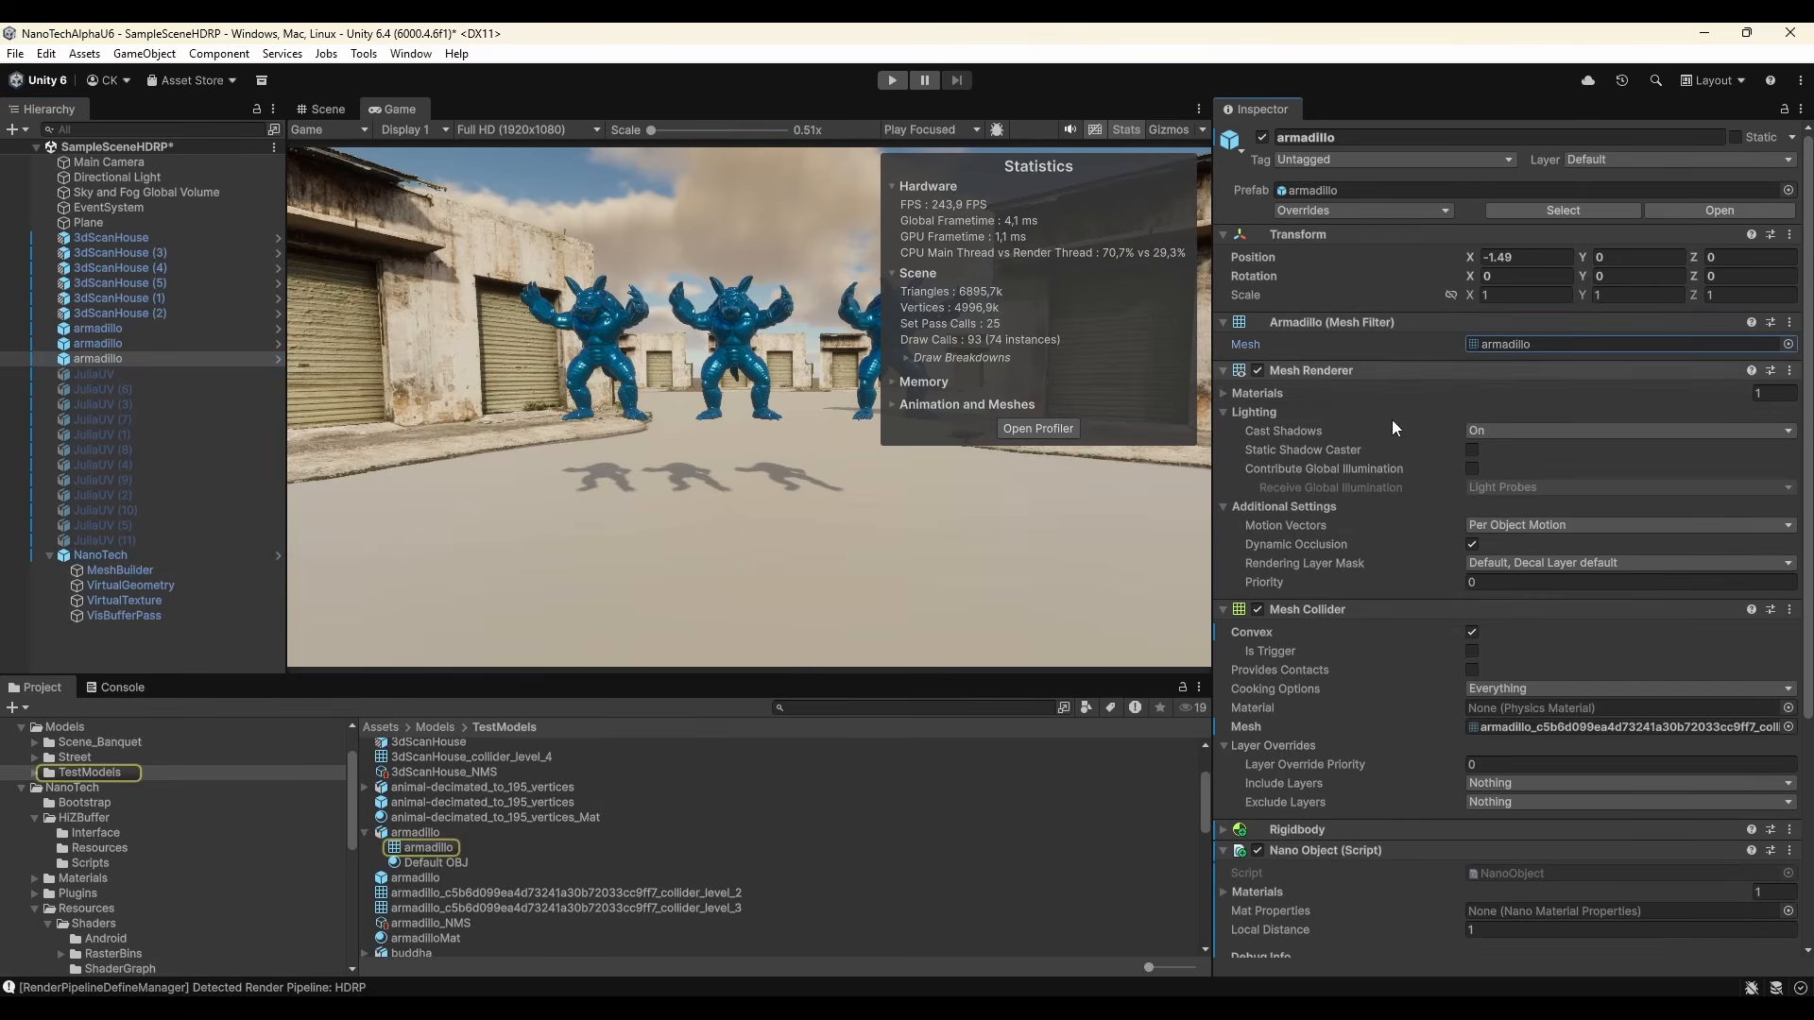
pyautogui.click(364, 833)
pyautogui.click(395, 831)
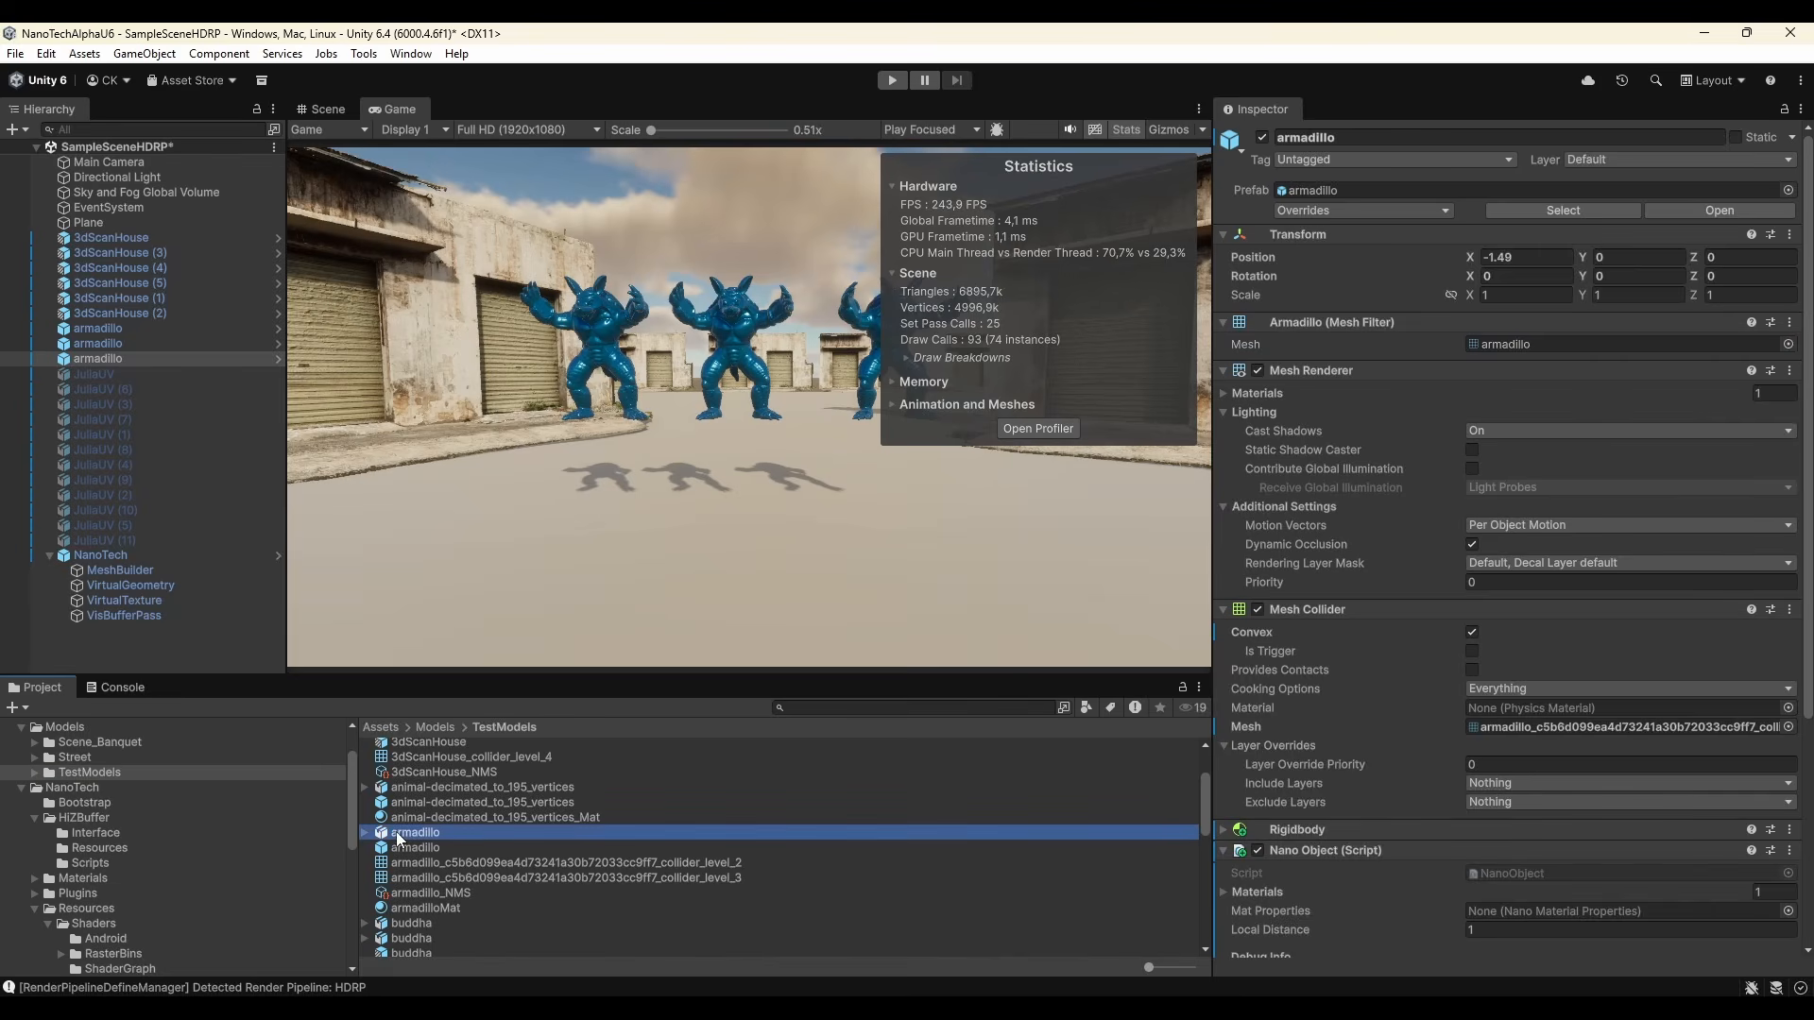
pyautogui.rightClick(404, 833)
pyautogui.moveTo(502, 729)
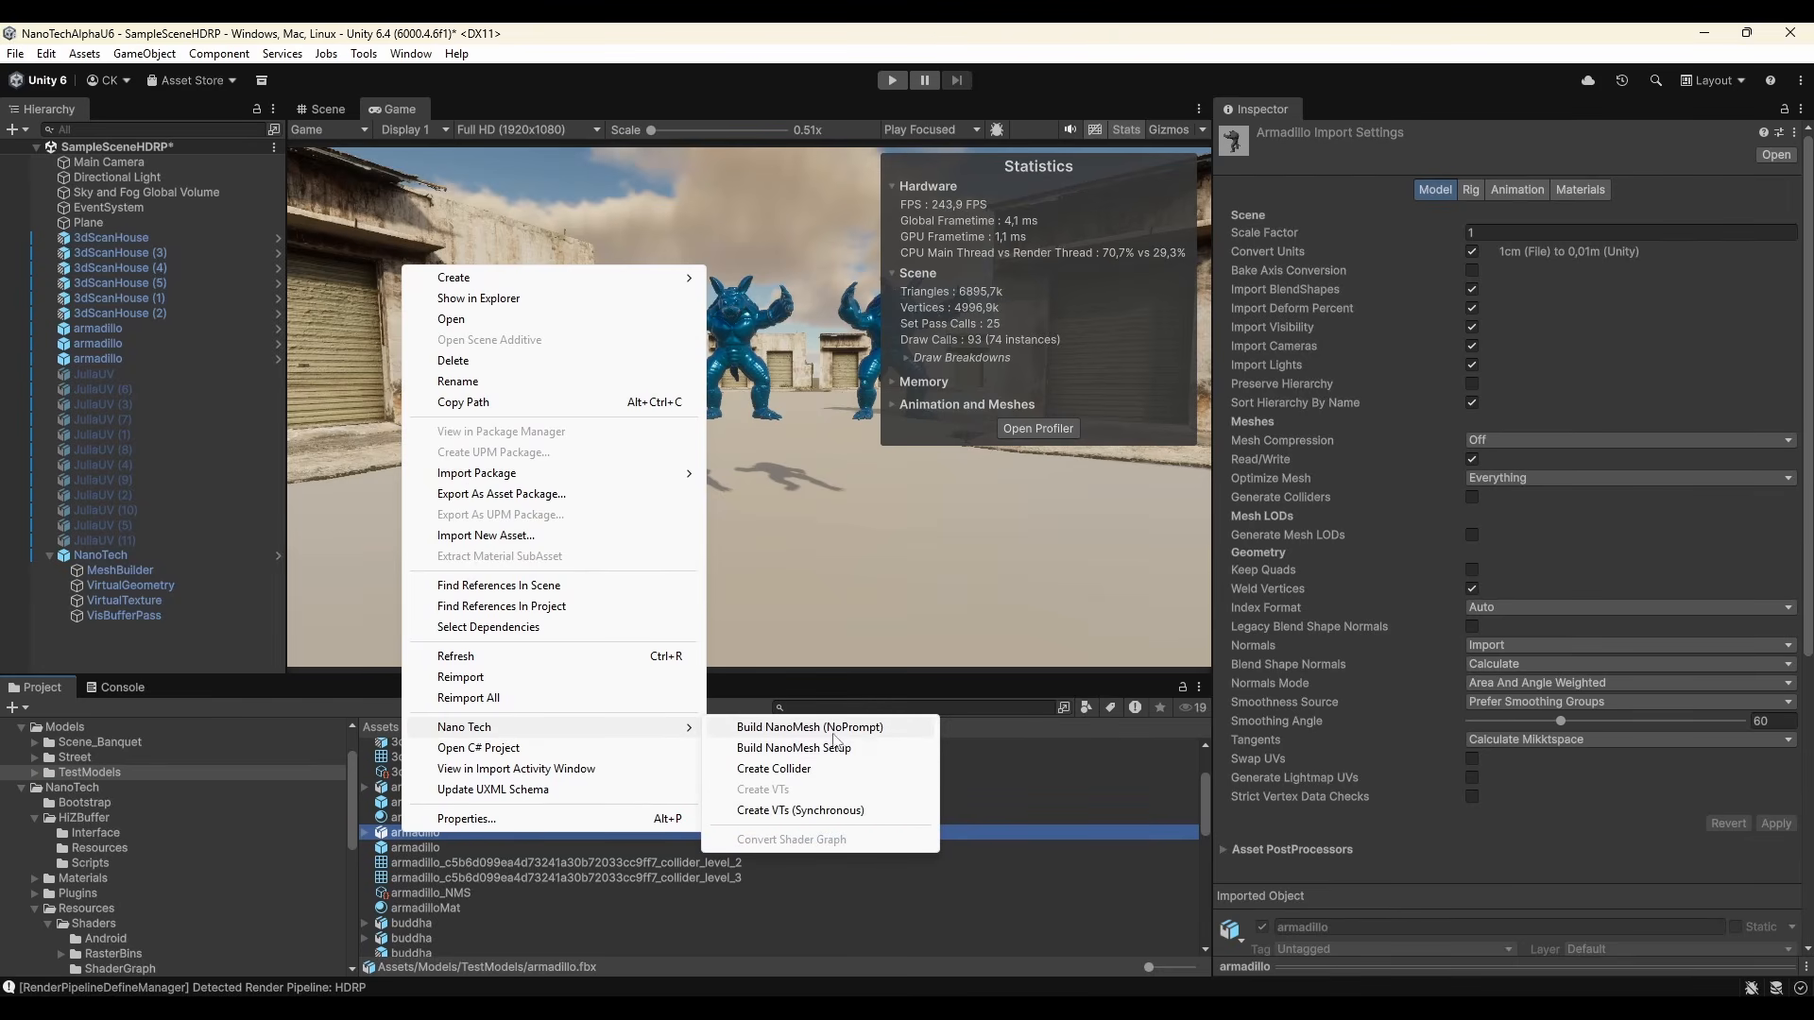
pyautogui.click(840, 748)
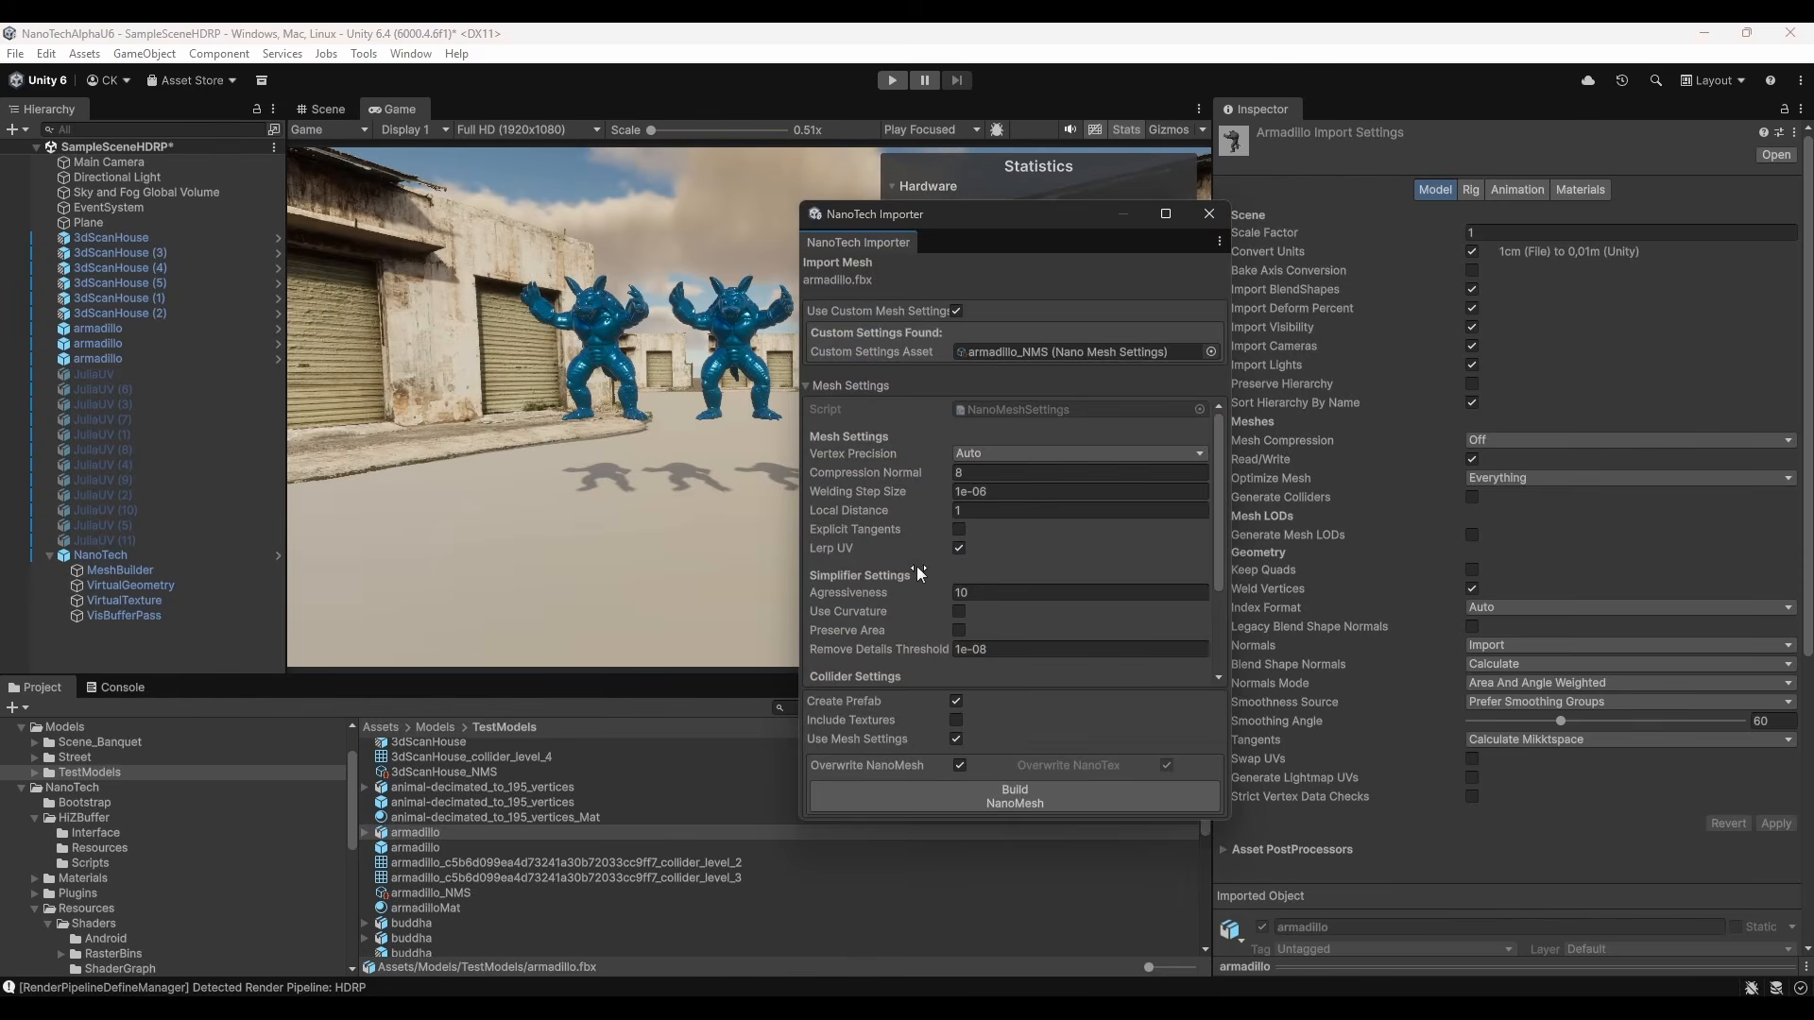
# Review the armadillo's mesh, simplifier and collider settings, build its NanoMesh, and check the console log
pyautogui.scroll(-5, 979, 434)
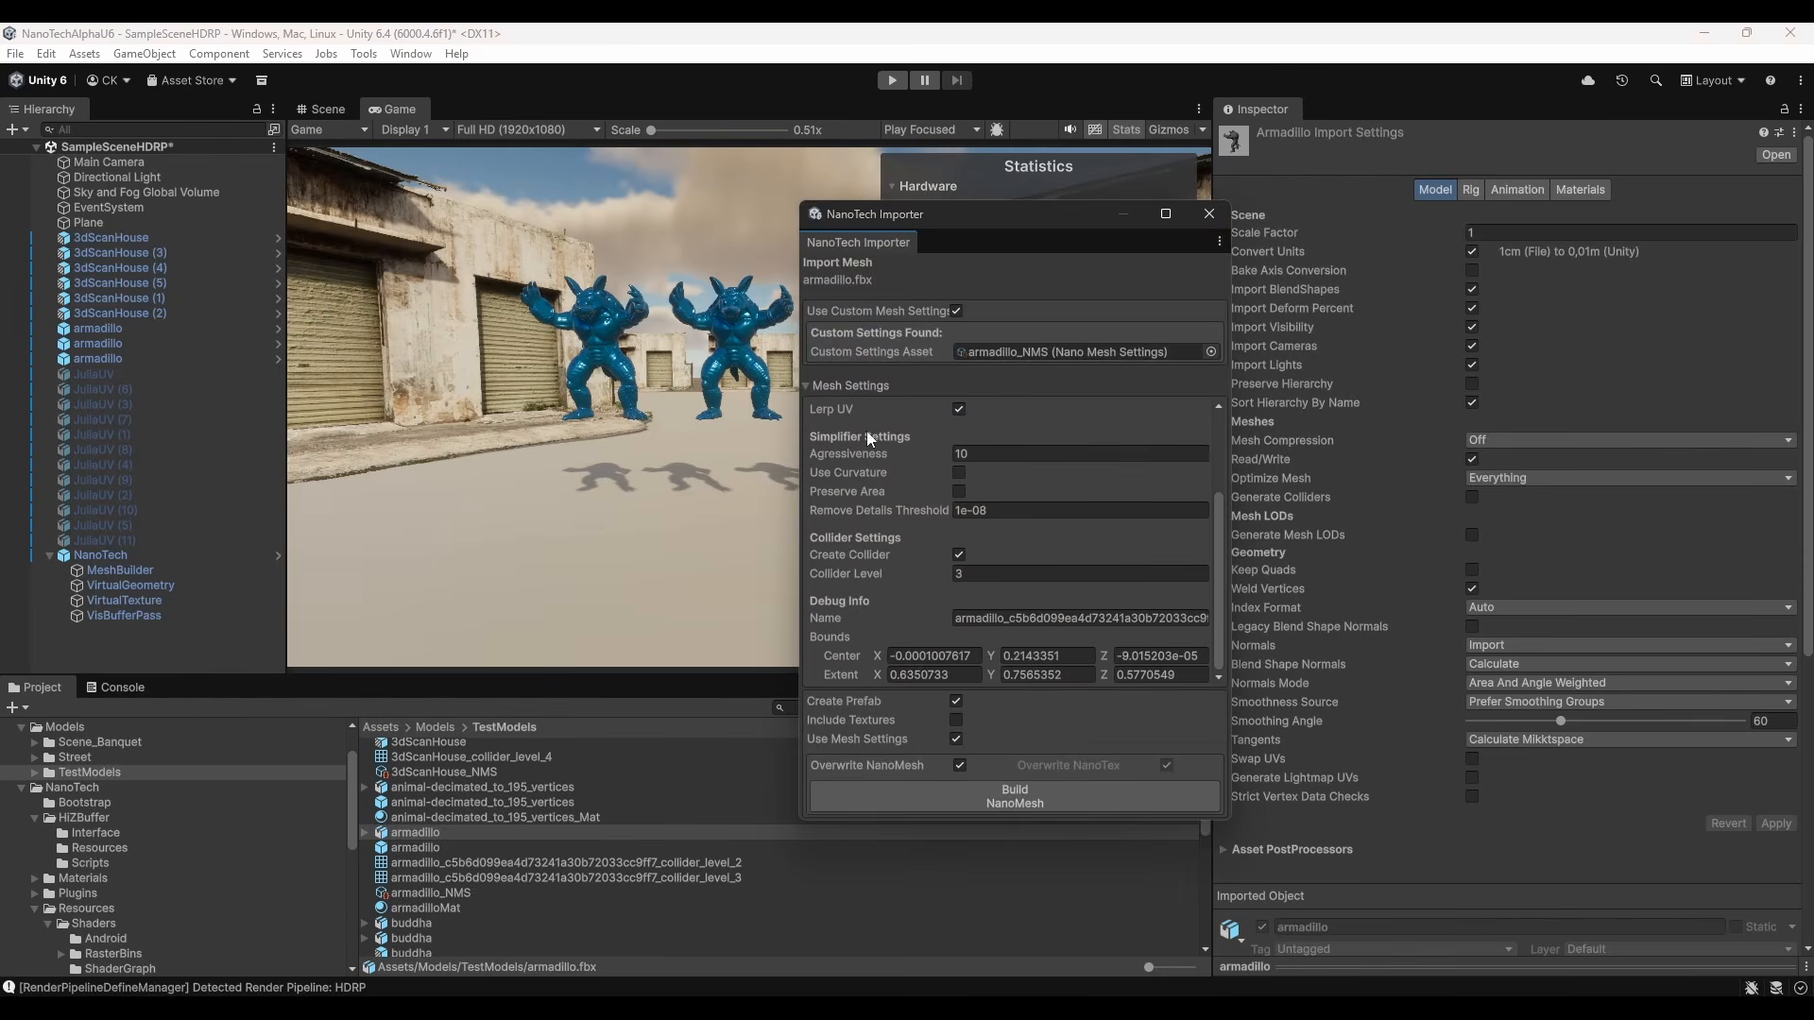
pyautogui.scroll(3, 960, 609)
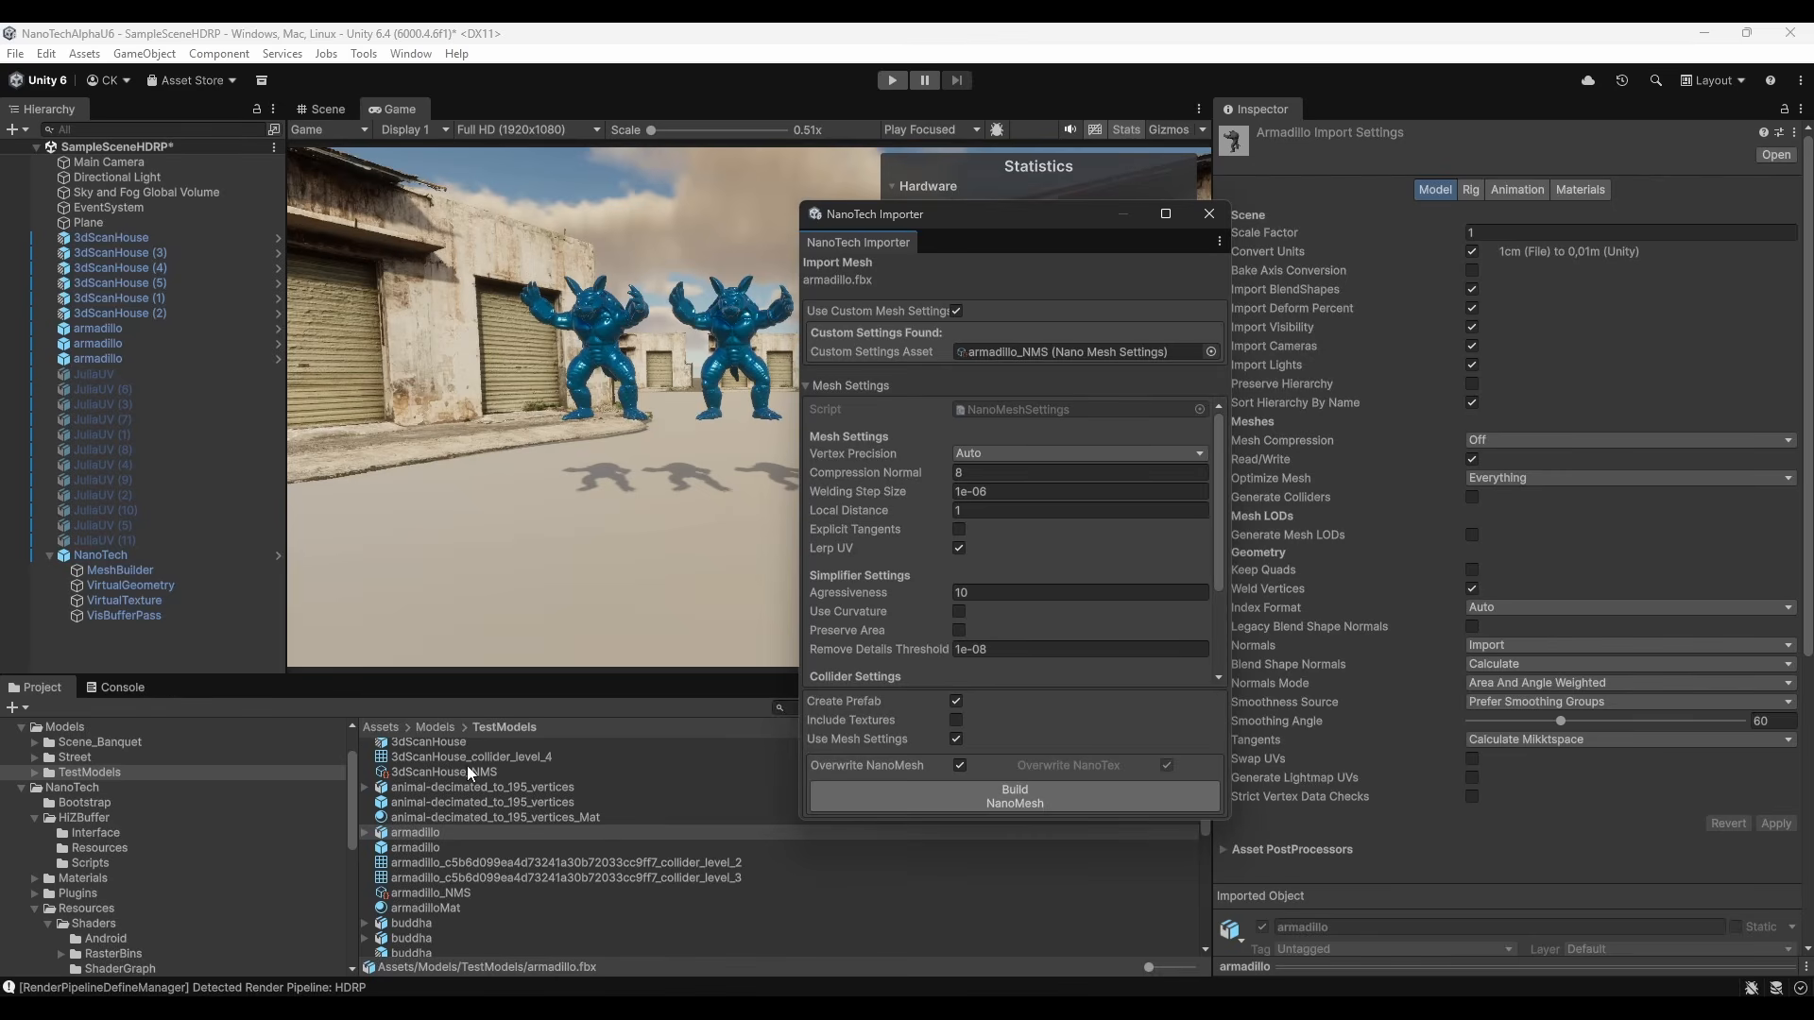
pyautogui.click(125, 686)
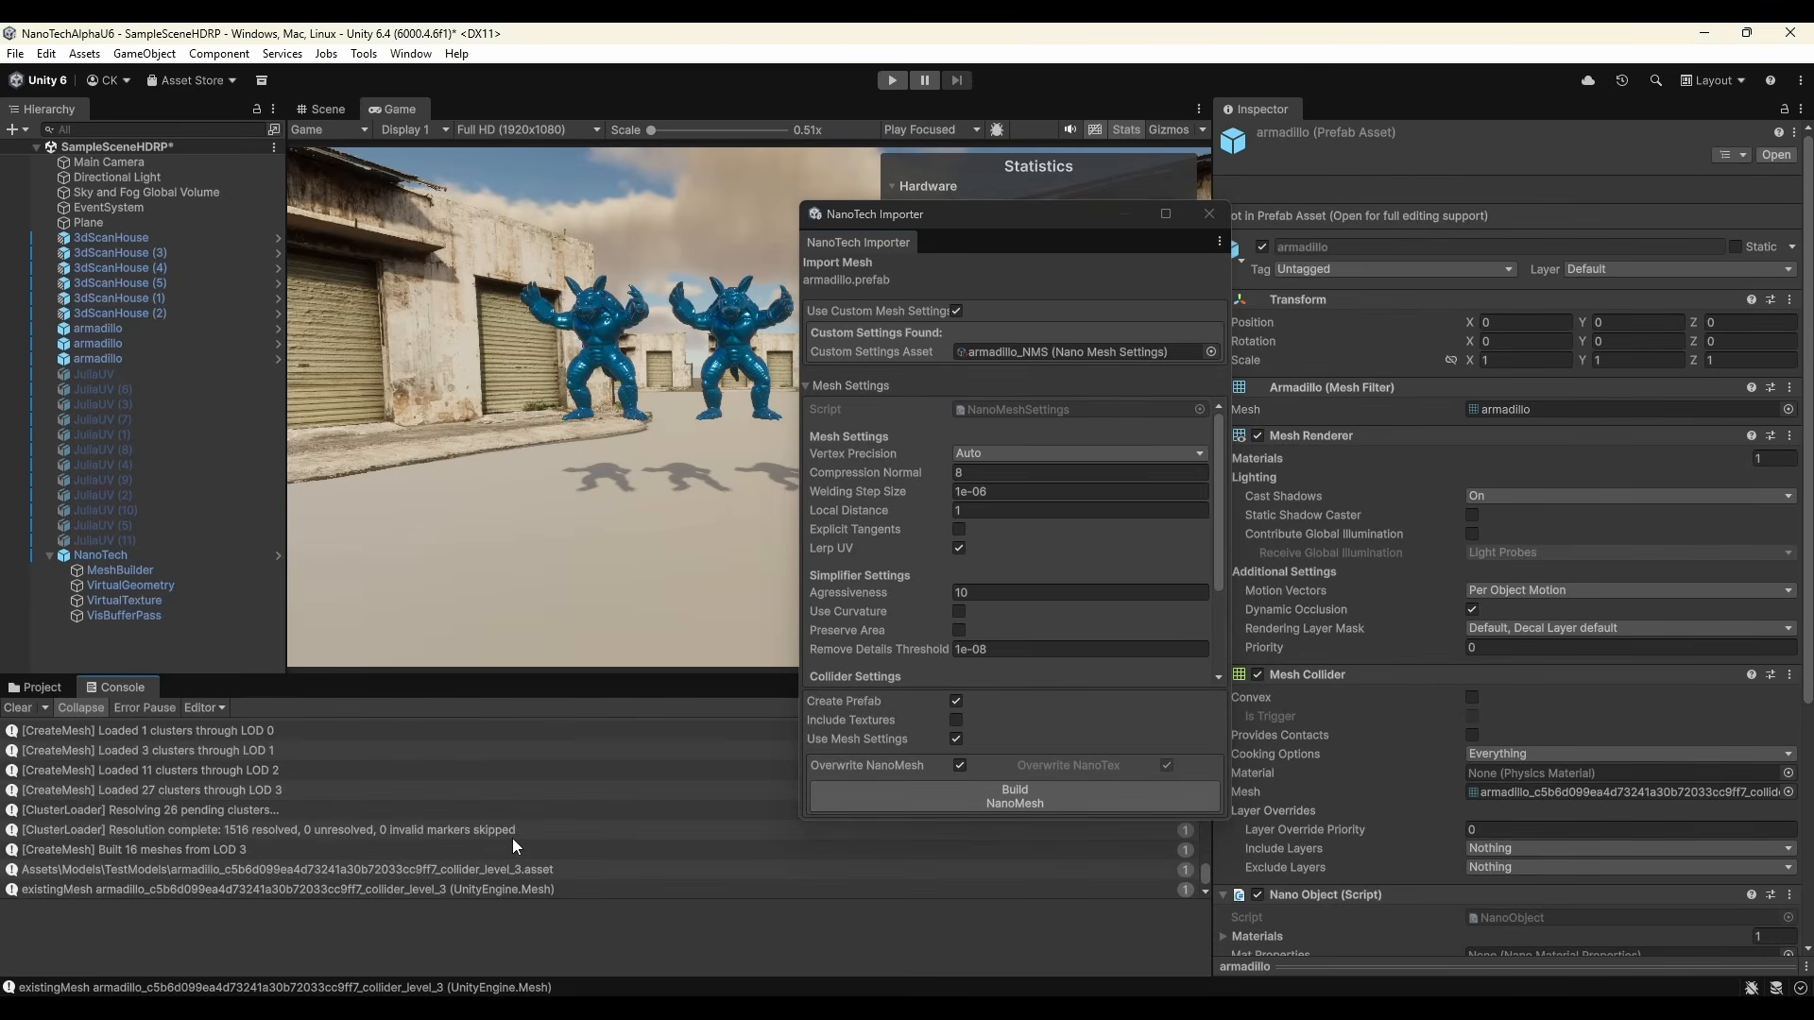
pyautogui.click(34, 689)
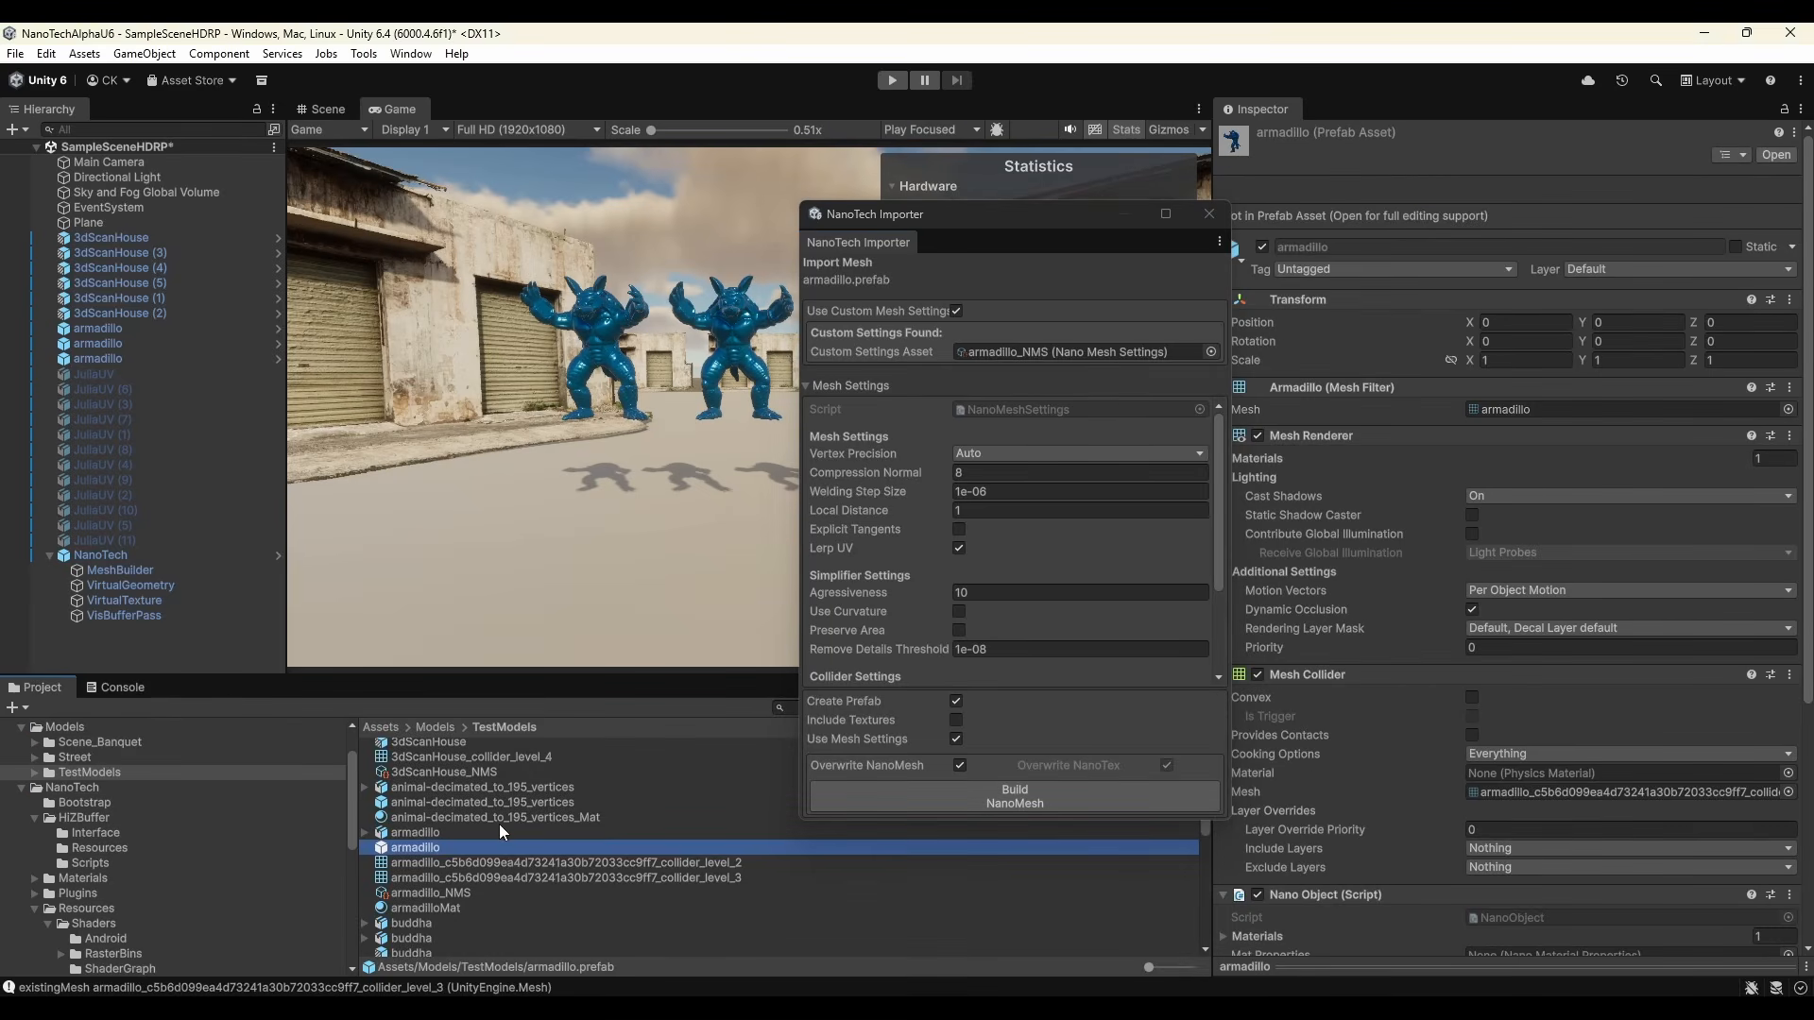
# Inspect the original armadillo mesh in an enlarged preview and close the NanoTech Importer
pyautogui.click(418, 833)
pyautogui.moveTo(1345, 944); pyautogui.dragTo(1345, 674)
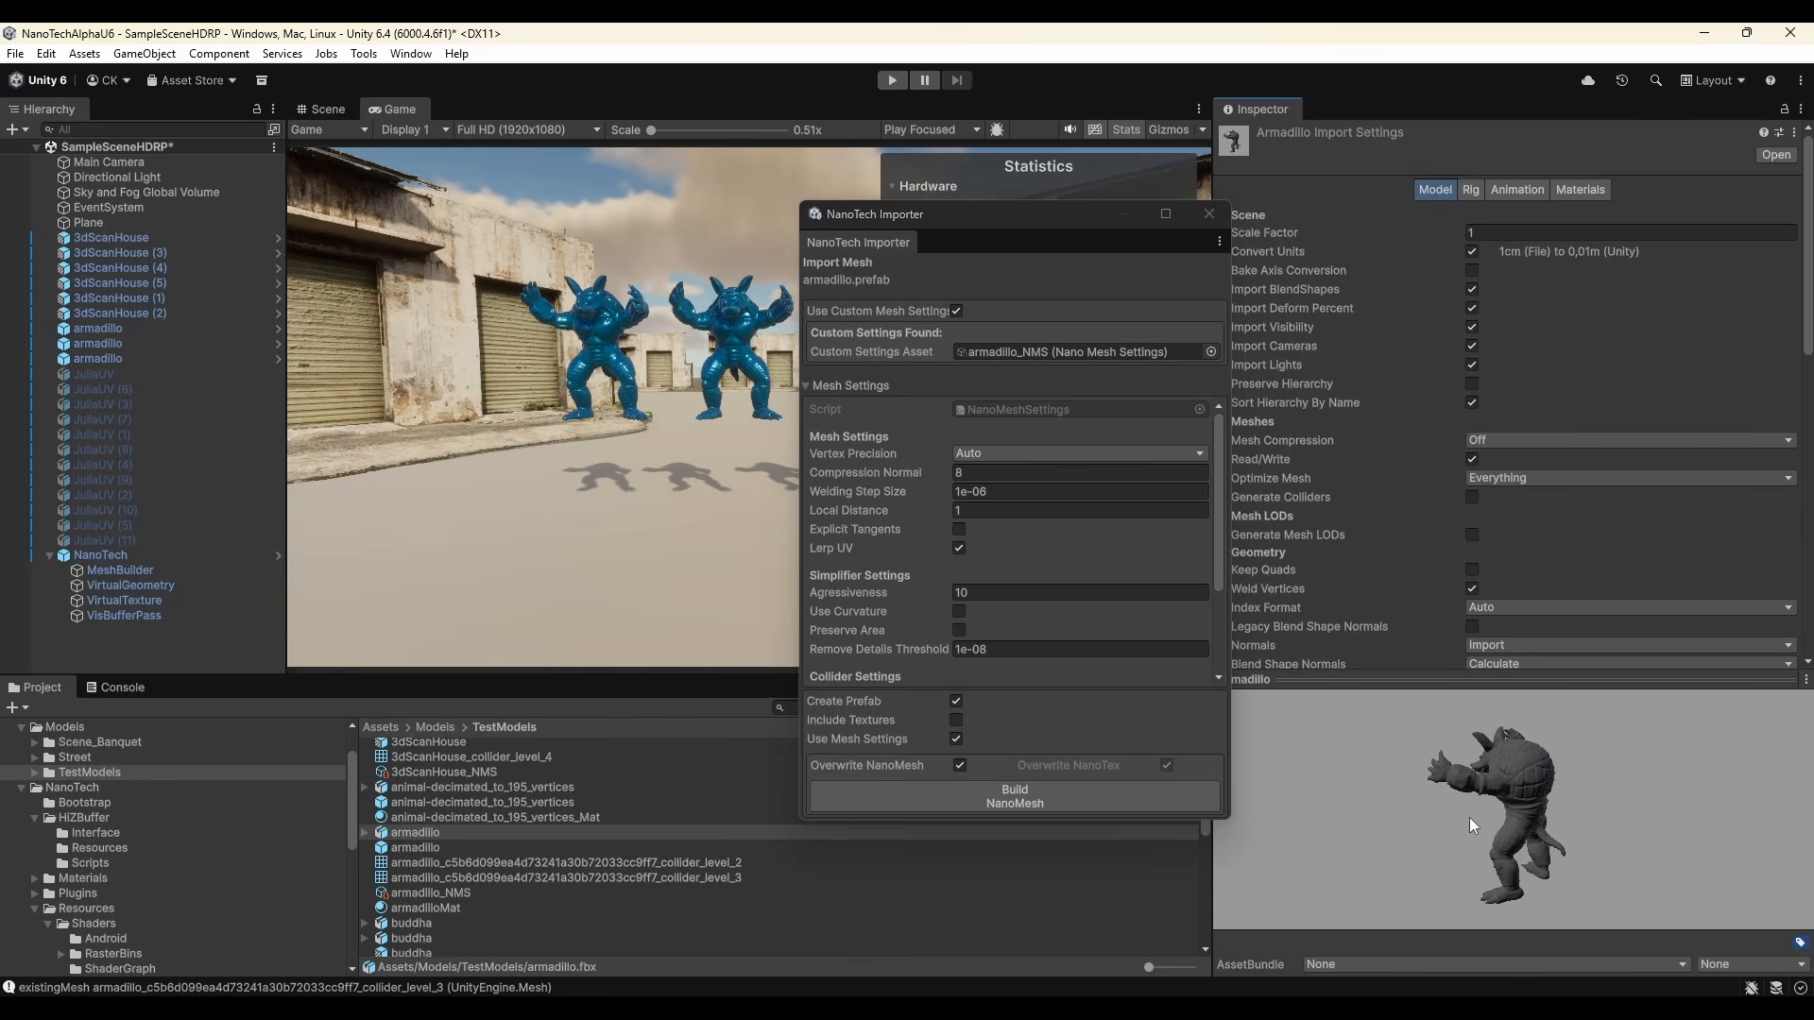
pyautogui.moveTo(1470, 818); pyautogui.dragTo(1323, 814)
pyautogui.click(365, 832)
pyautogui.click(410, 847)
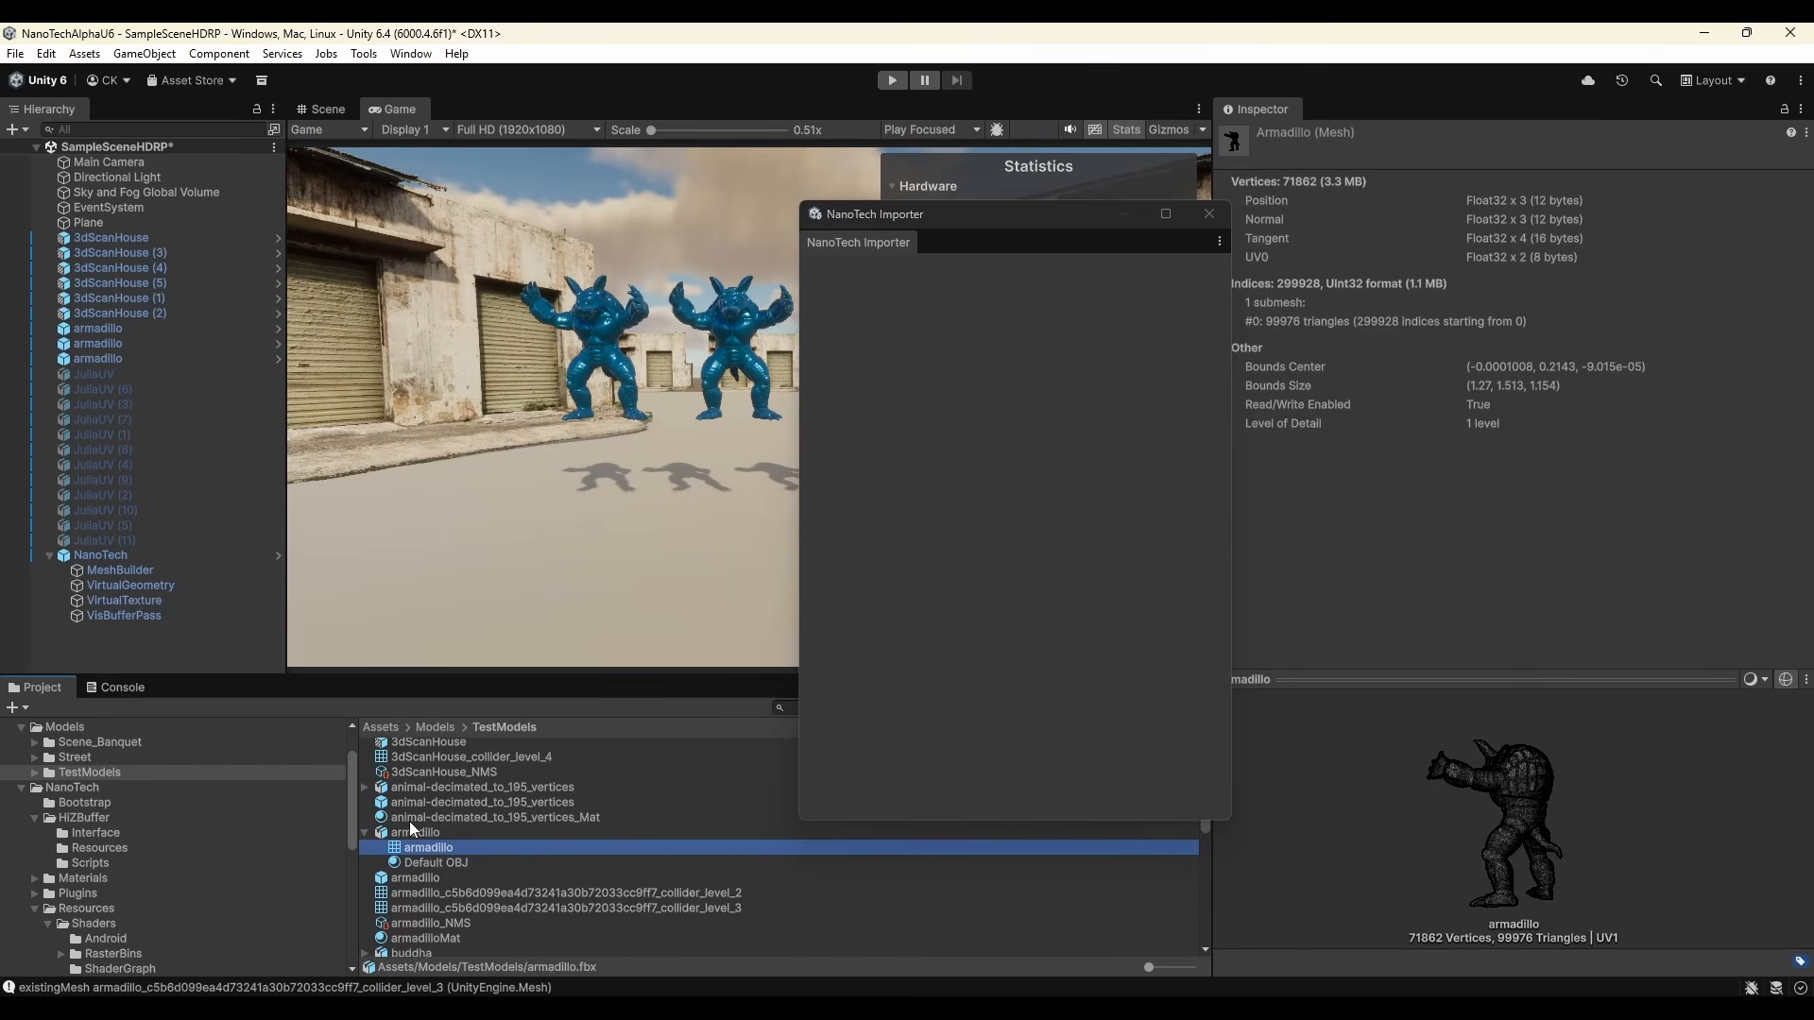
pyautogui.click(1209, 214)
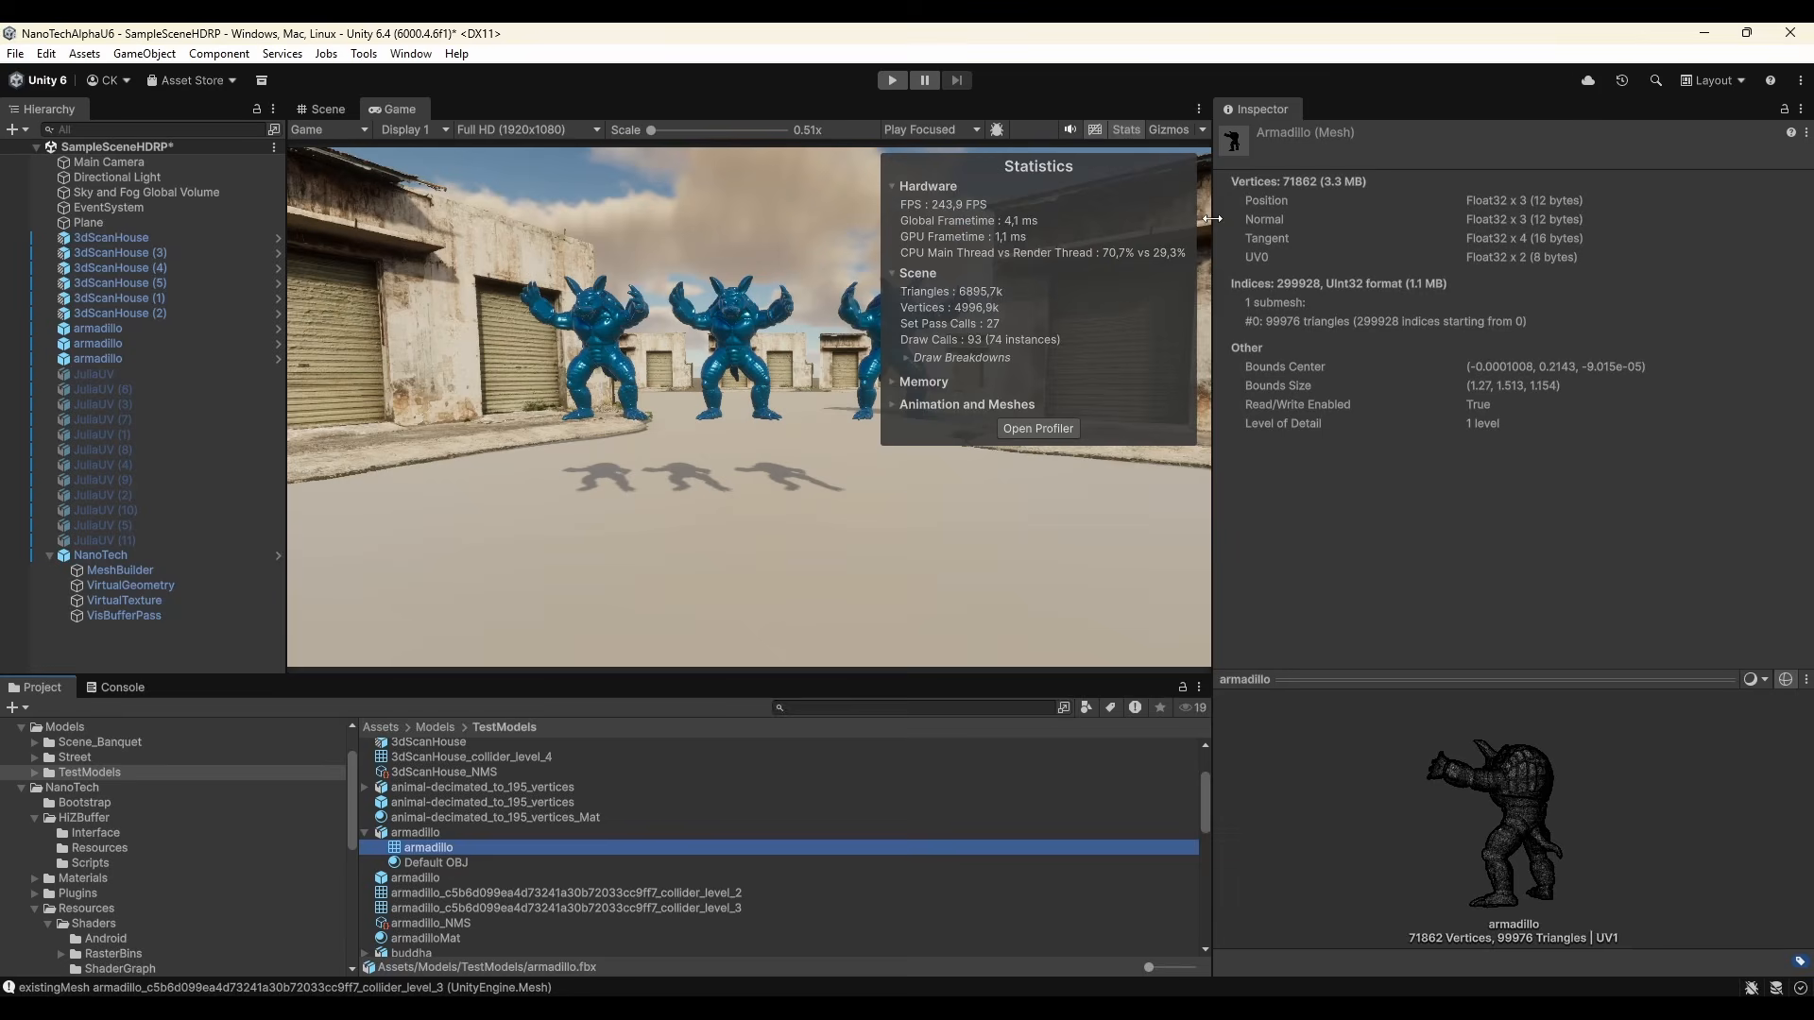
# Set the Collider Level in the armadillo_NMS settings to 2 and preview the existing level 2 collider mesh
pyautogui.click(414, 835)
pyautogui.click(440, 923)
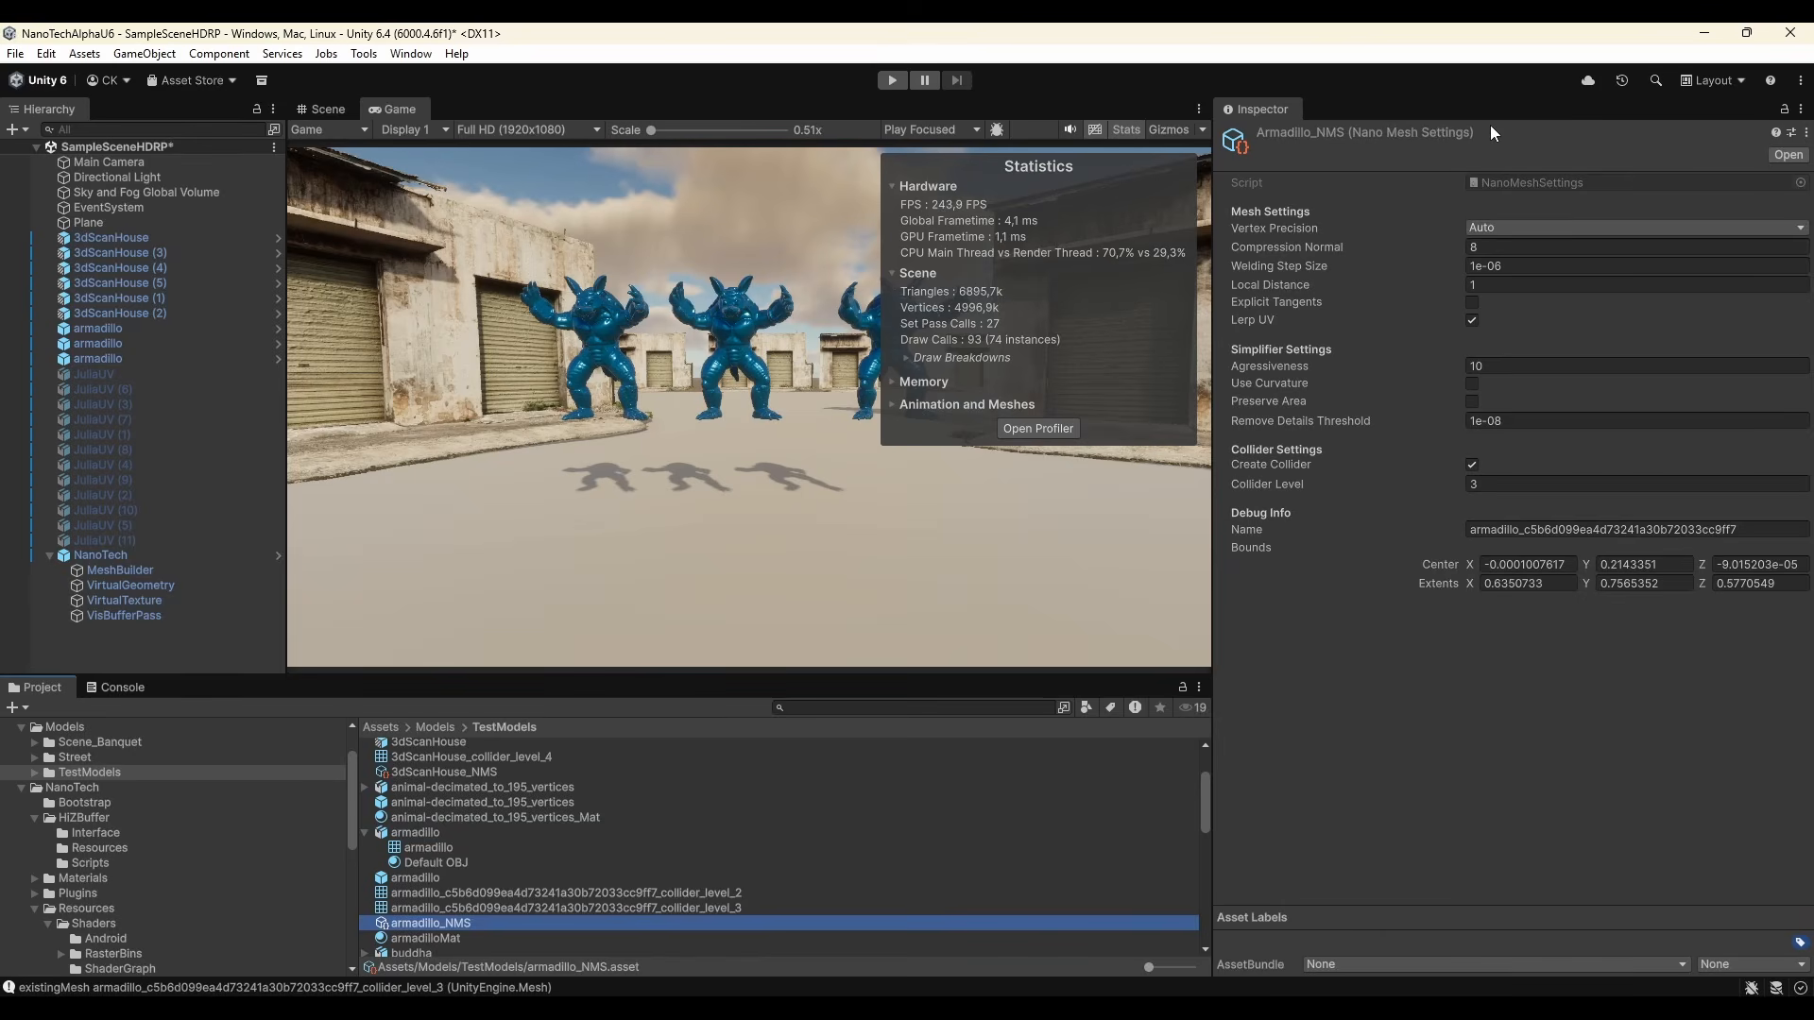
pyautogui.click(1504, 485)
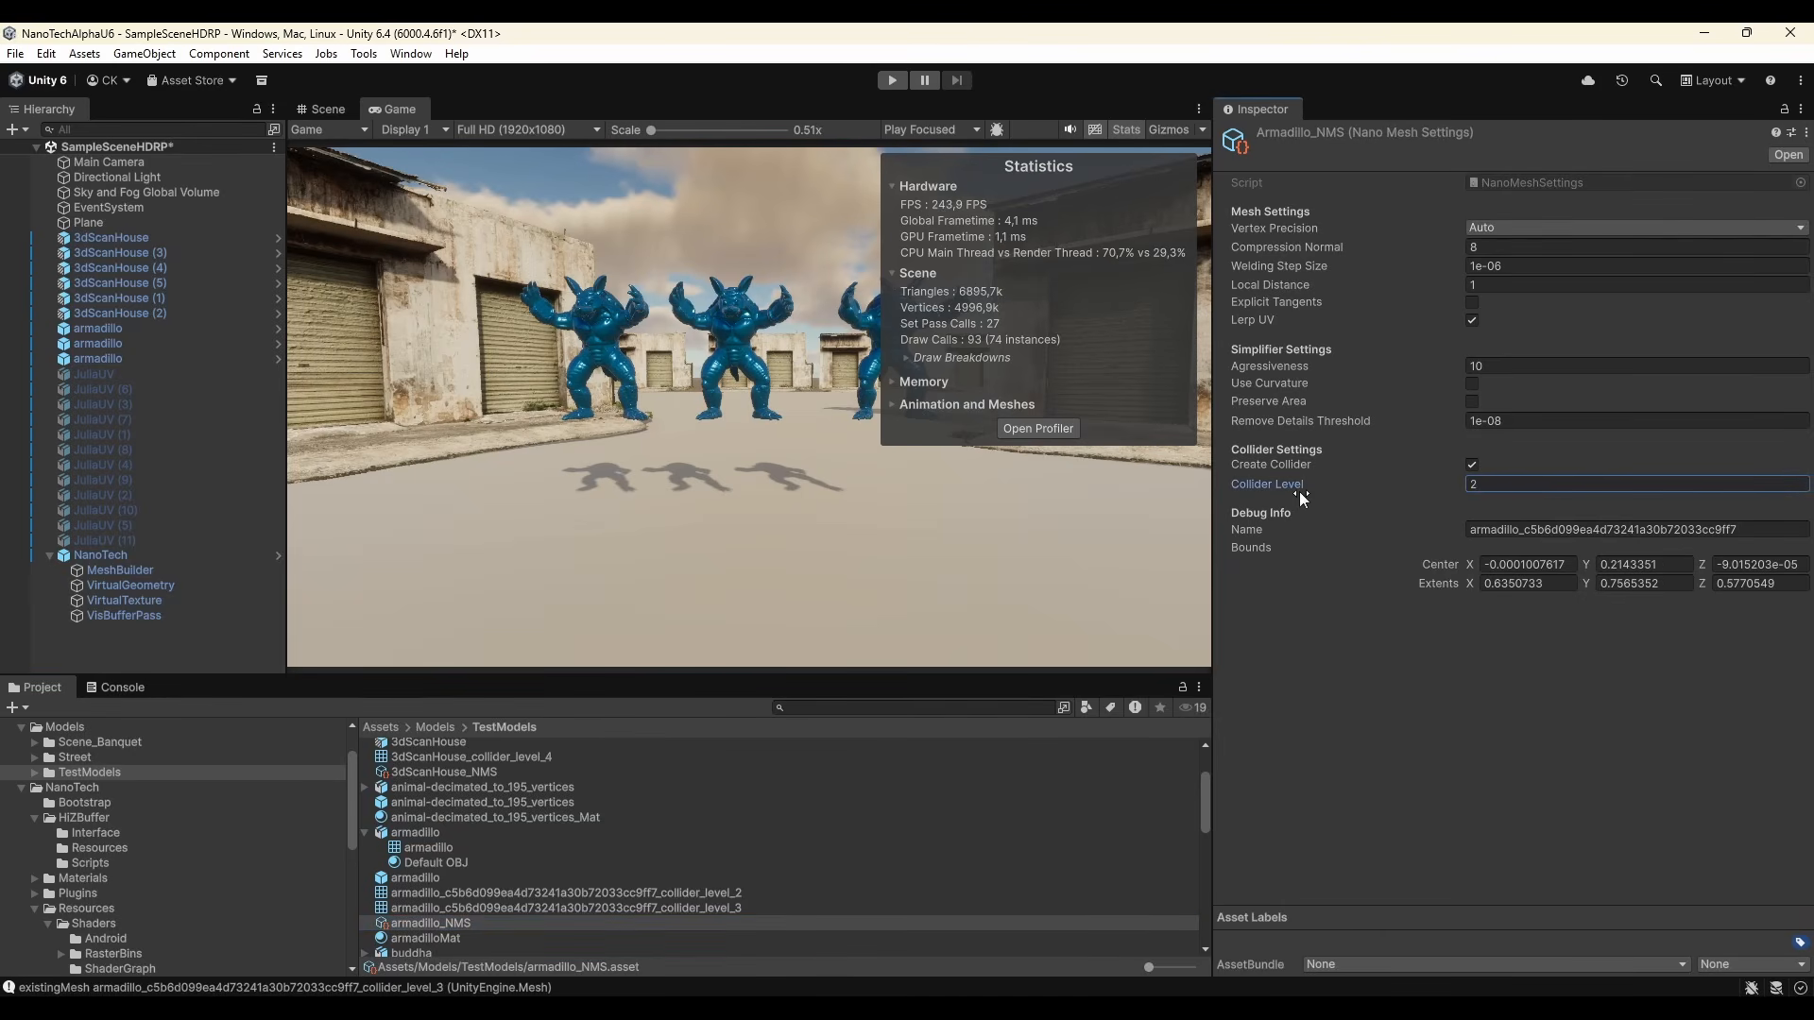
pyautogui.click(1346, 765)
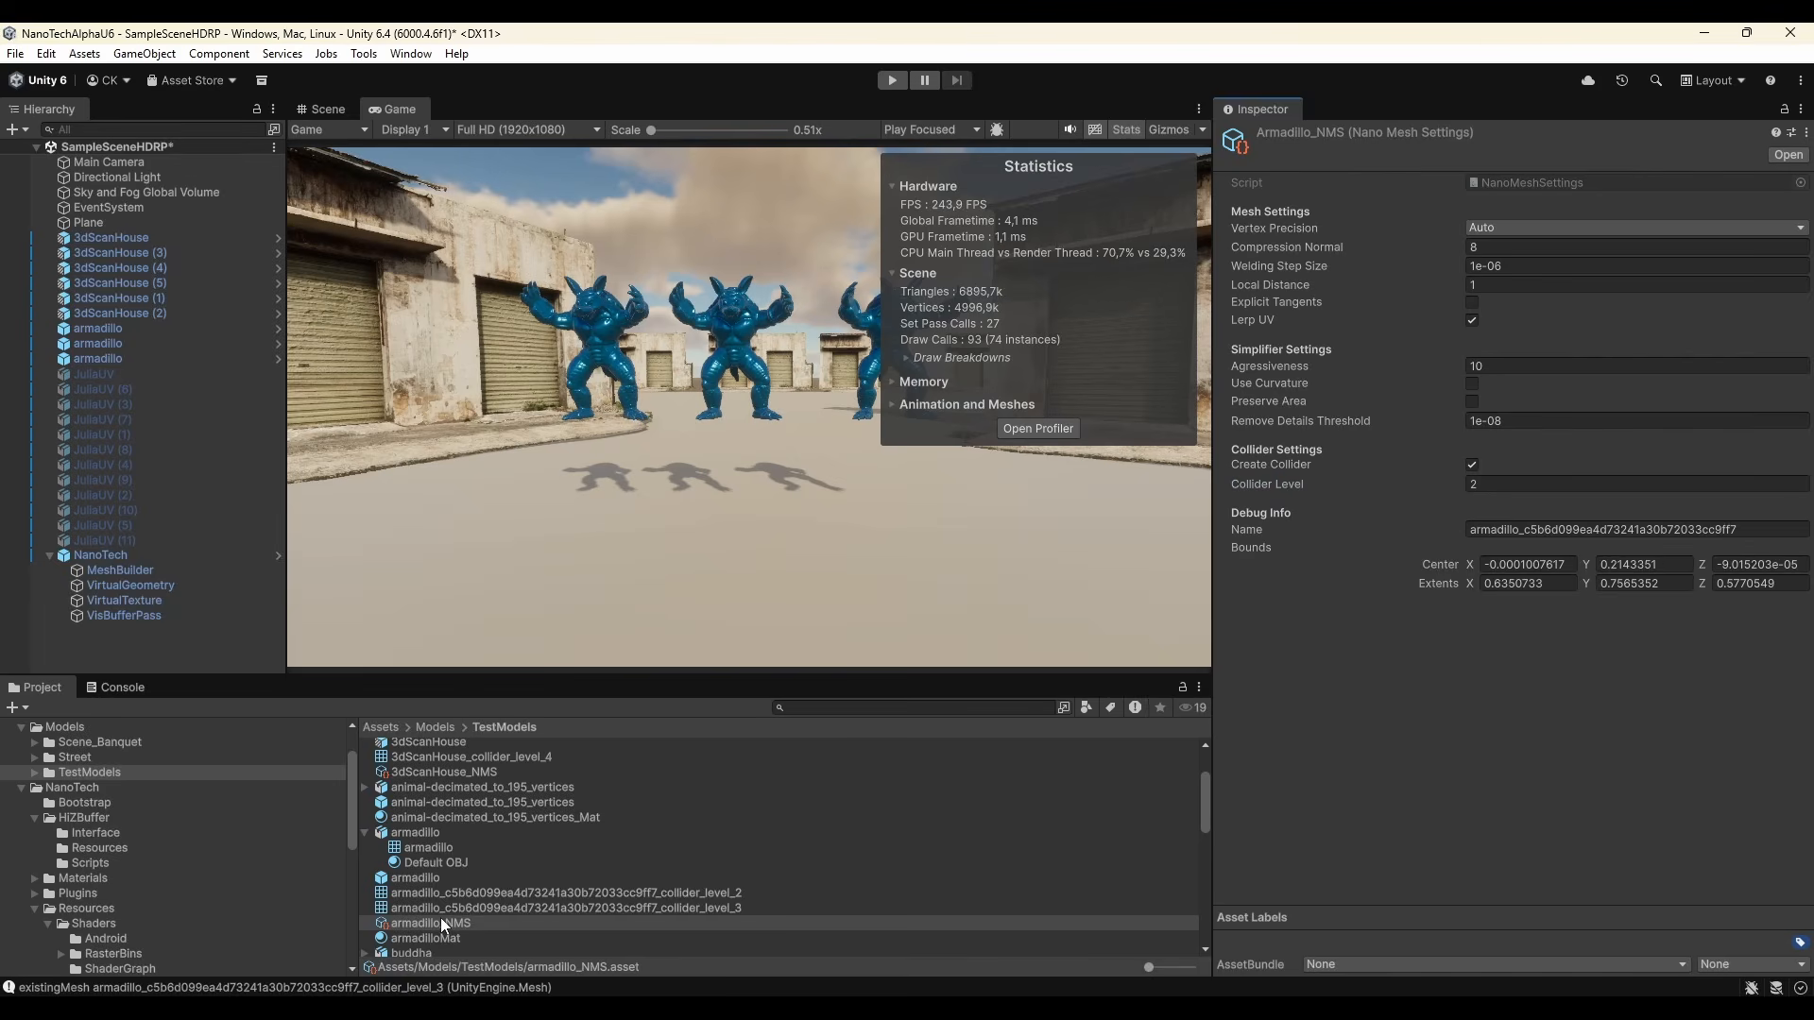
pyautogui.click(412, 894)
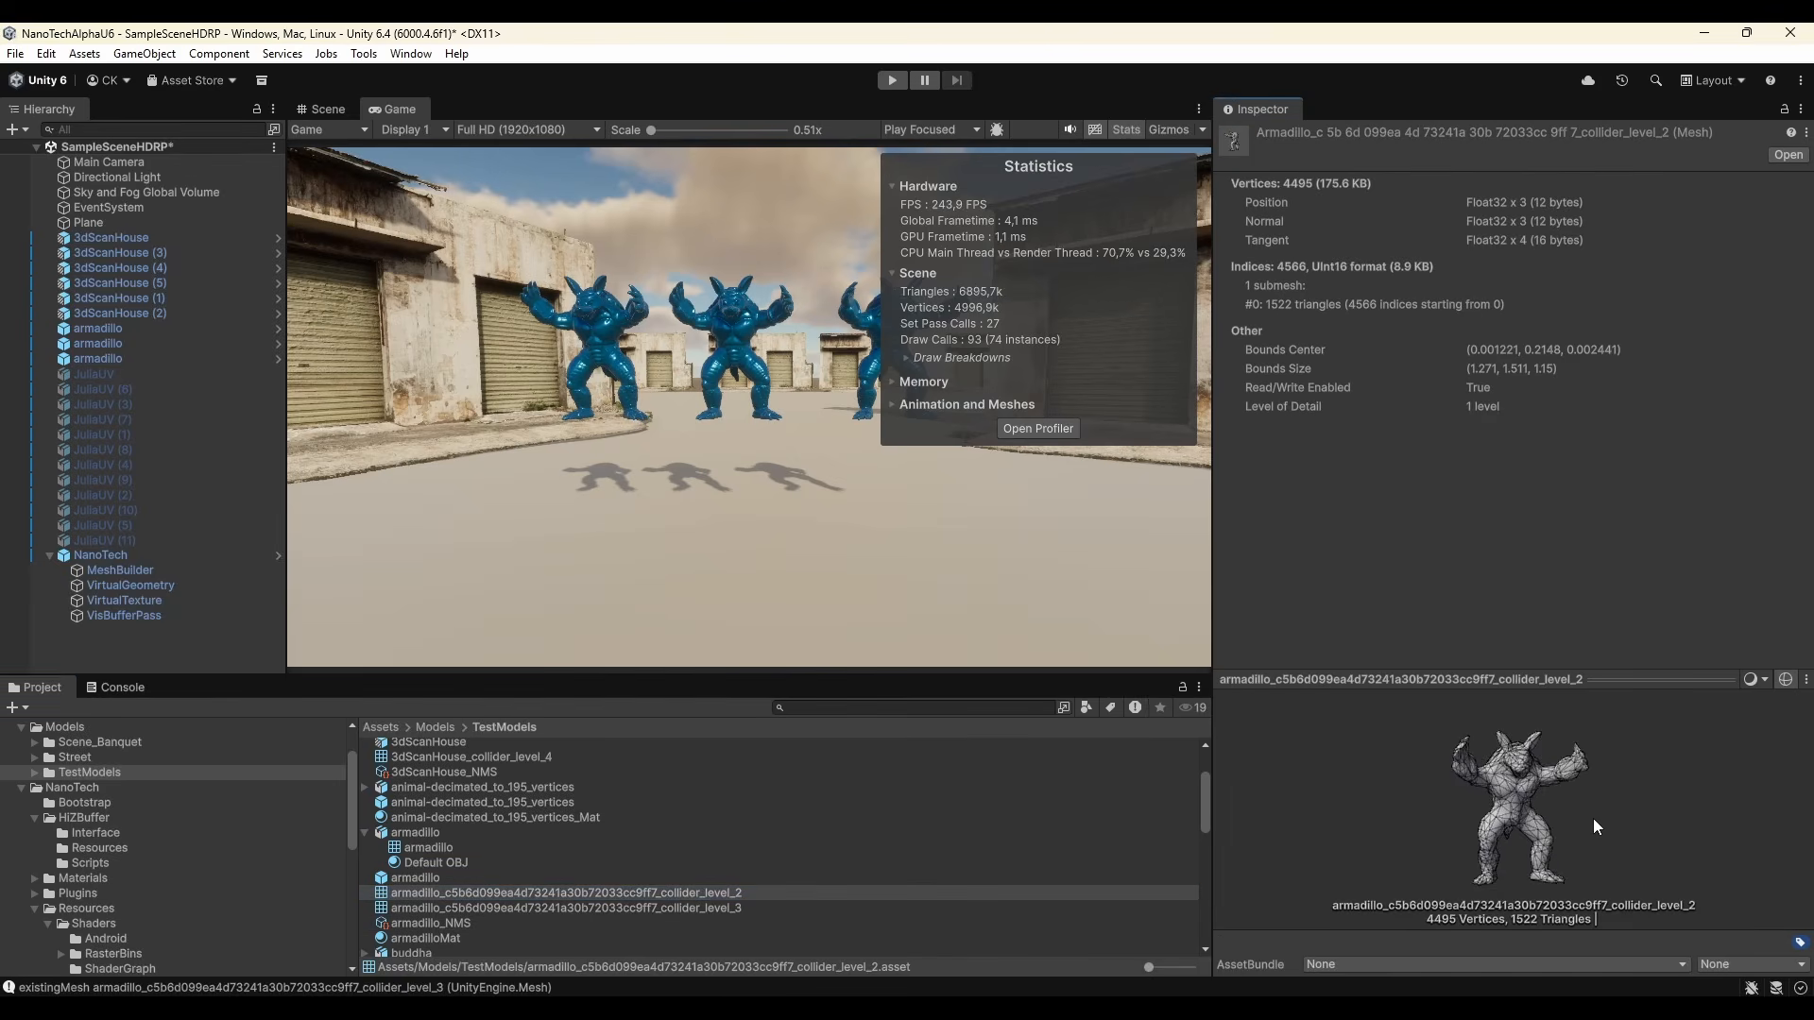
pyautogui.moveTo(1481, 700); pyautogui.dragTo(1454, 773)
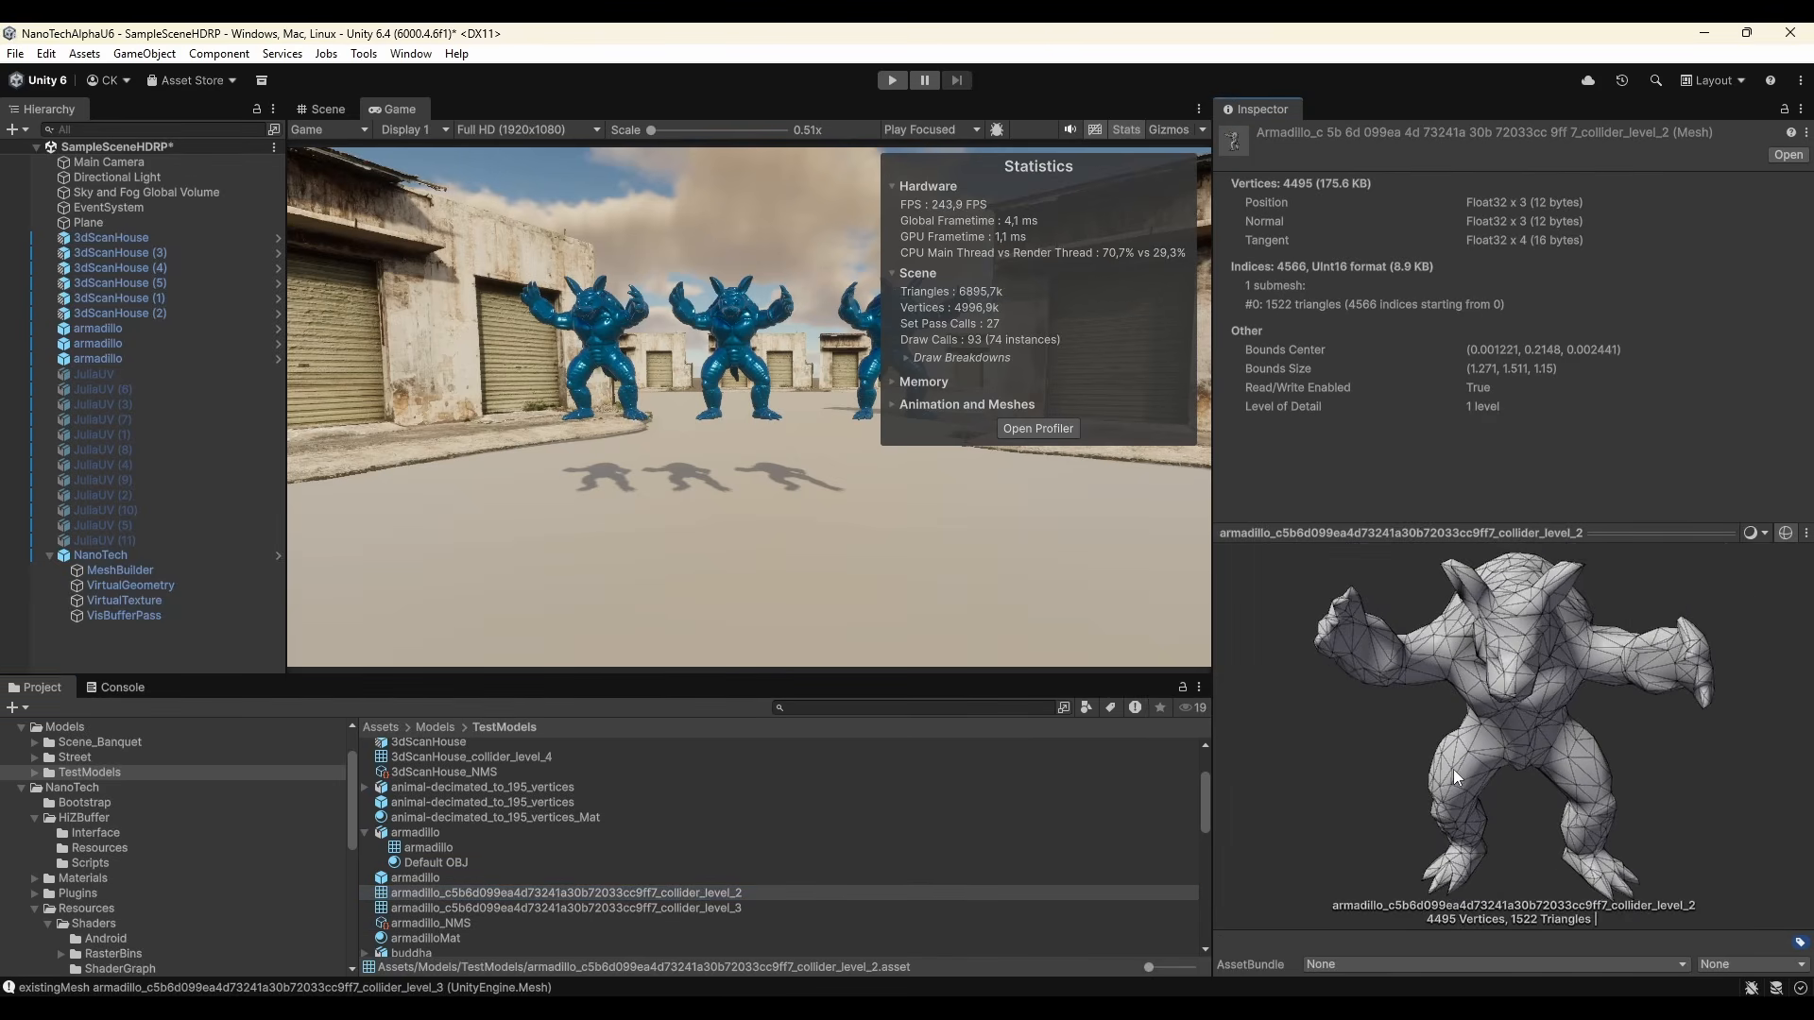
# Create NanoTech colliders for the three armadillo objects in the scene and view the level 2 collider mesh
pyautogui.click(98, 329)
pyautogui.keyDown('shift'); pyautogui.click(98, 344); pyautogui.keyUp('shift')
pyautogui.keyDown('shift'); pyautogui.click(94, 358); pyautogui.keyUp('shift')
pyautogui.rightClick(92, 355)
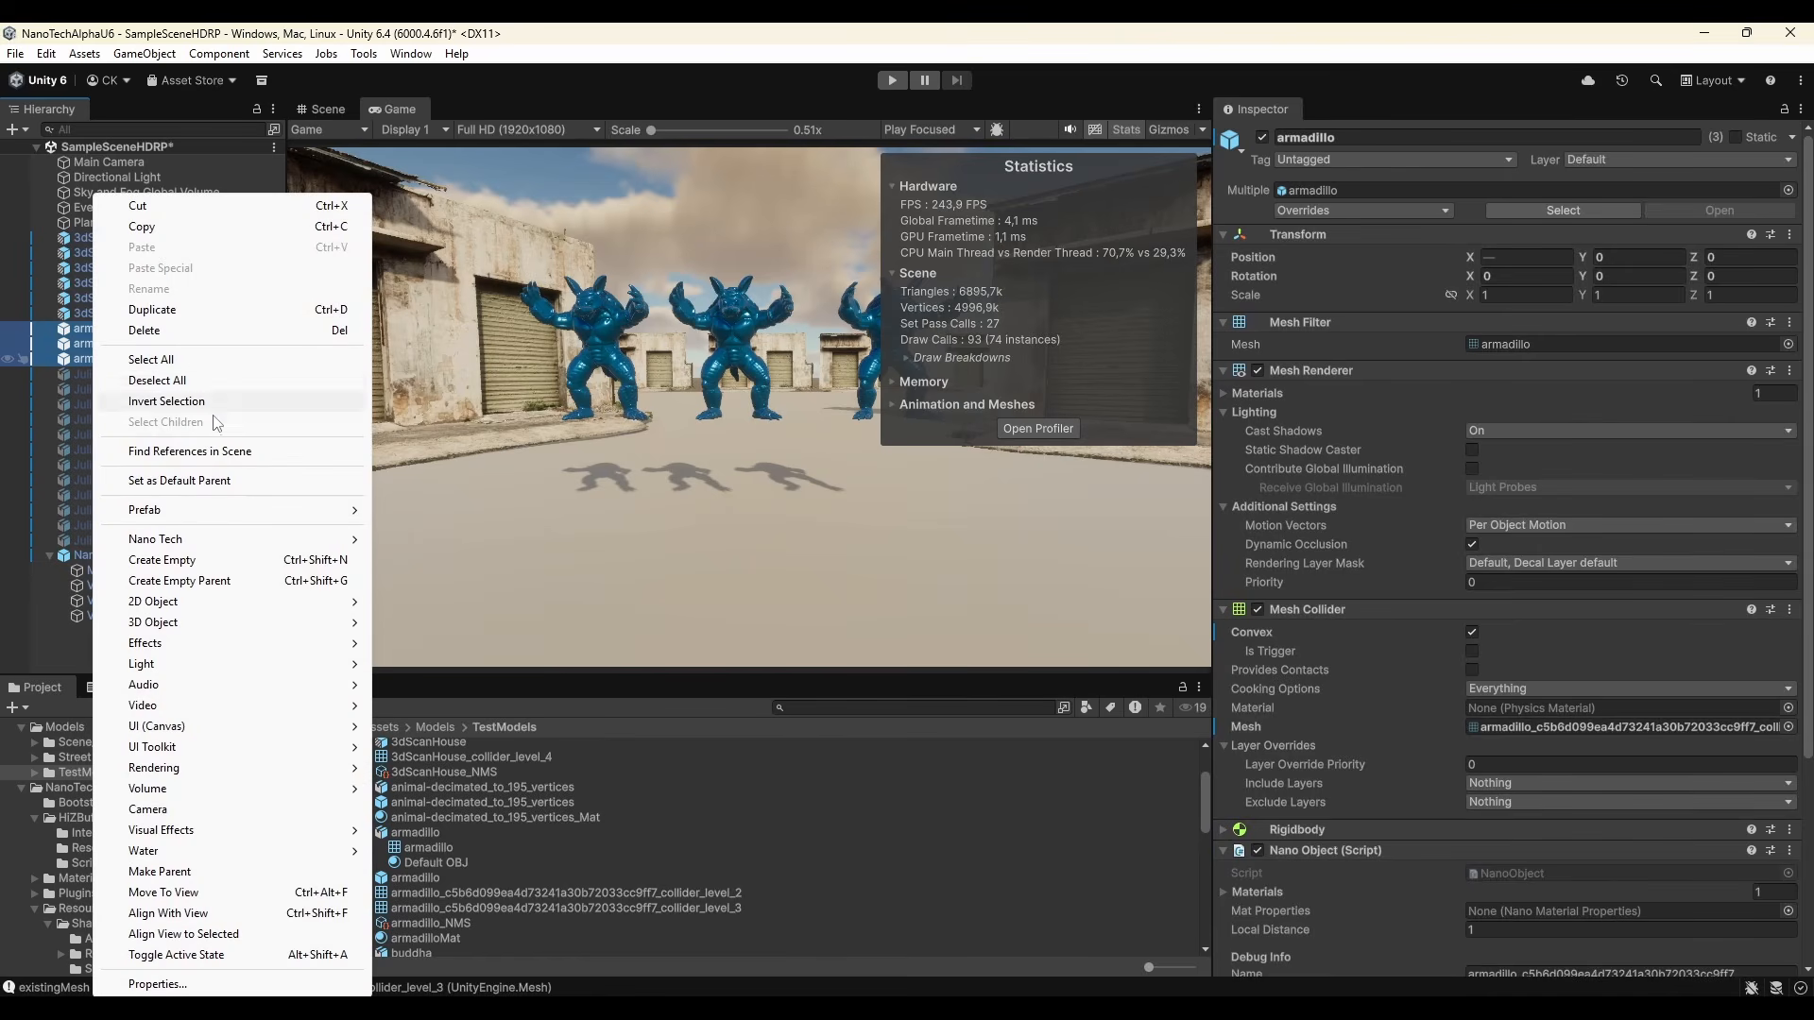
pyautogui.moveTo(239, 546)
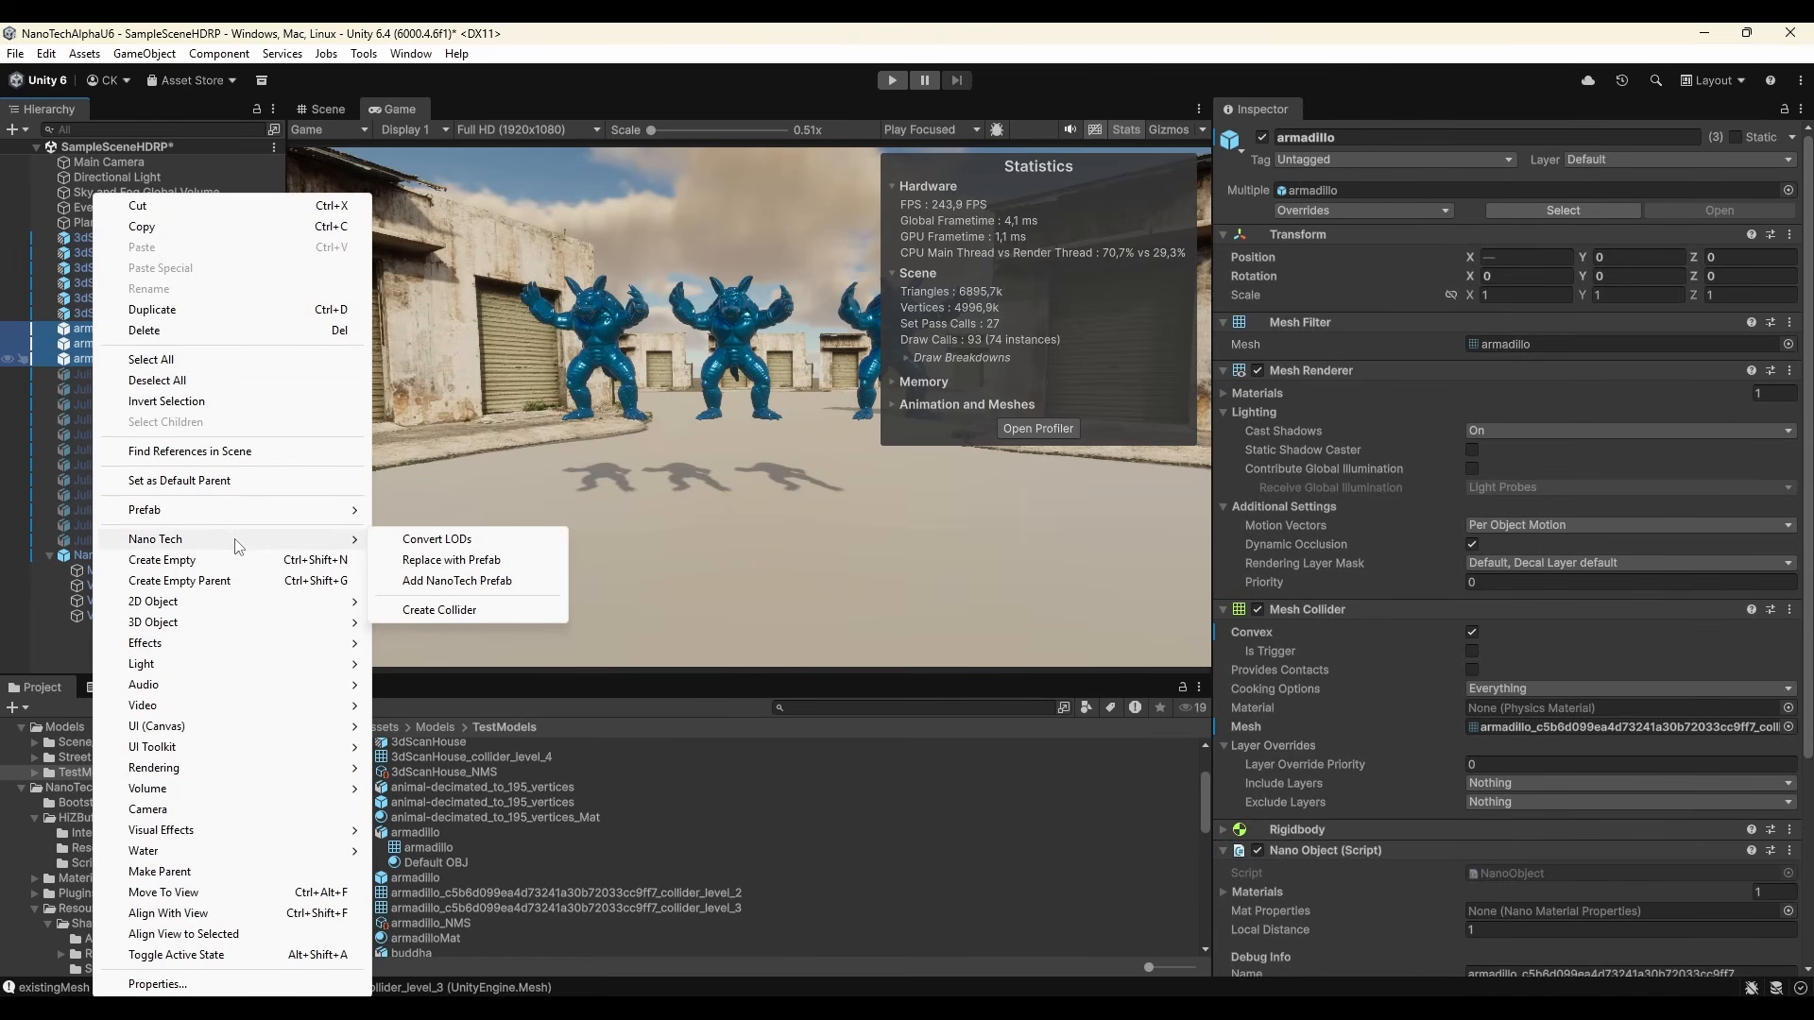
pyautogui.click(429, 609)
pyautogui.click(572, 892)
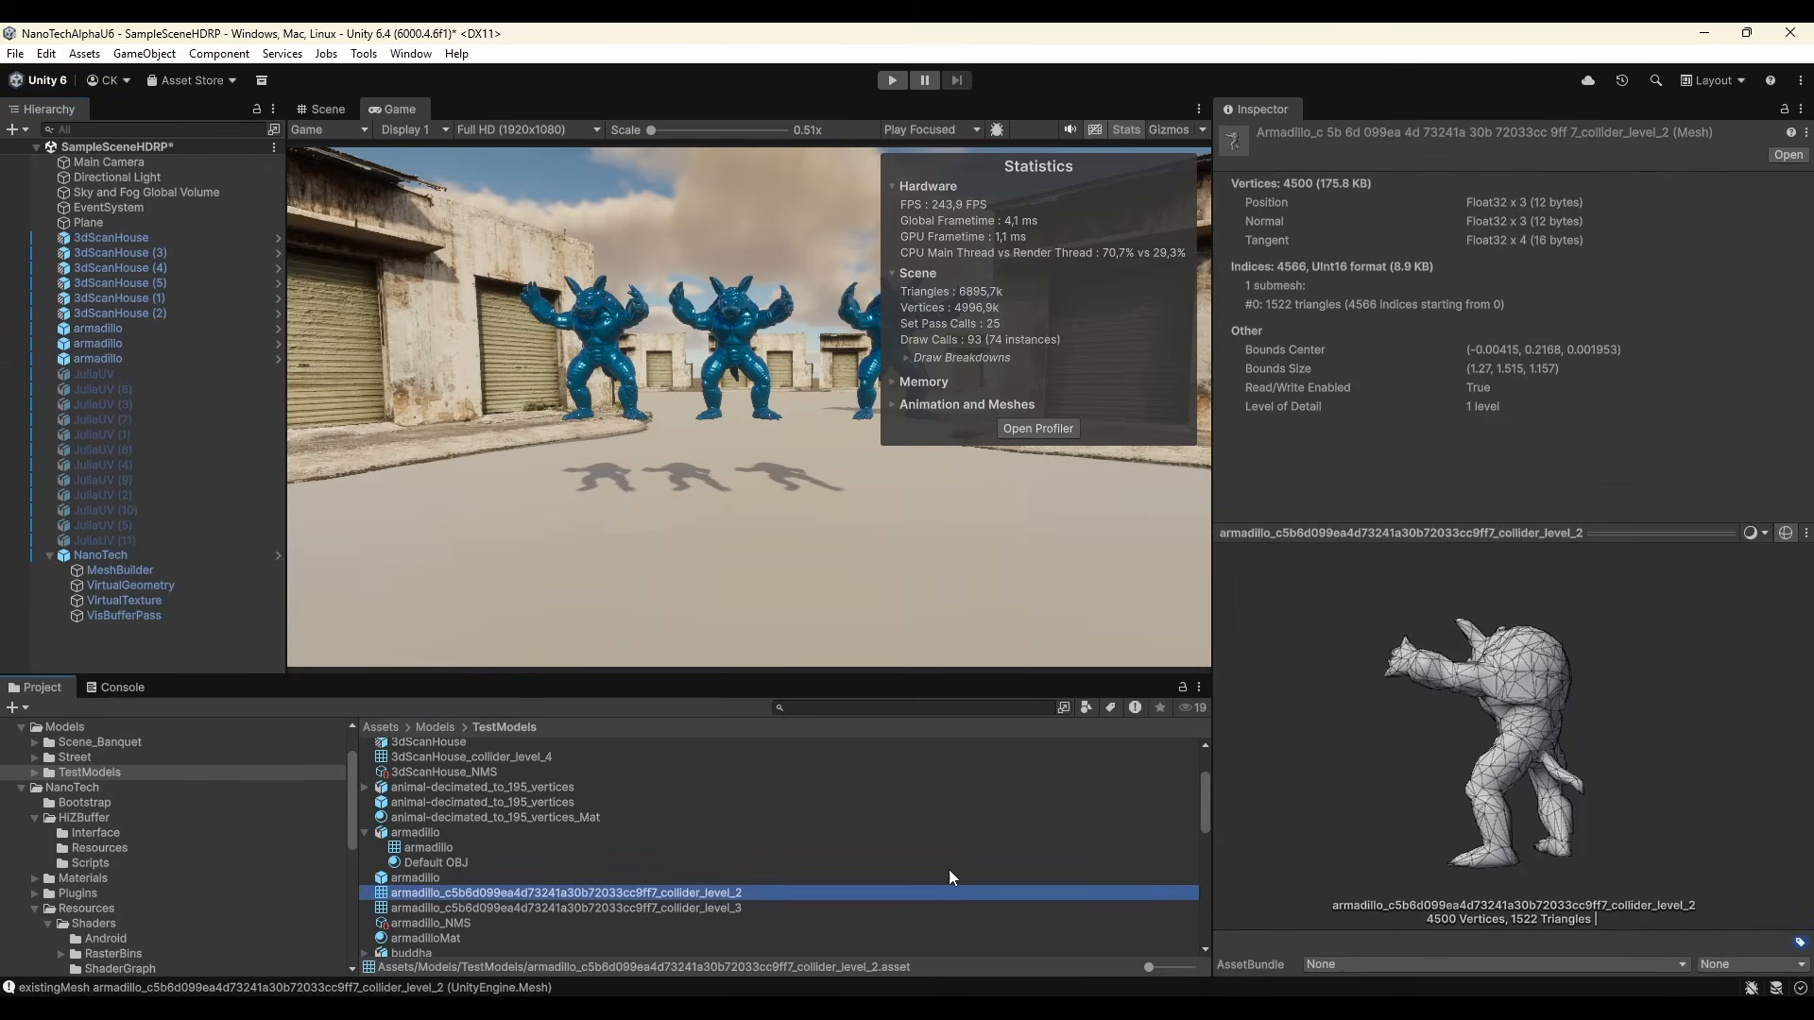
# Set the Collider Level in armadillo_NMS to 4 and create a NanoTech collider for the first armadillo object
pyautogui.click(453, 923)
pyautogui.click(1546, 484)
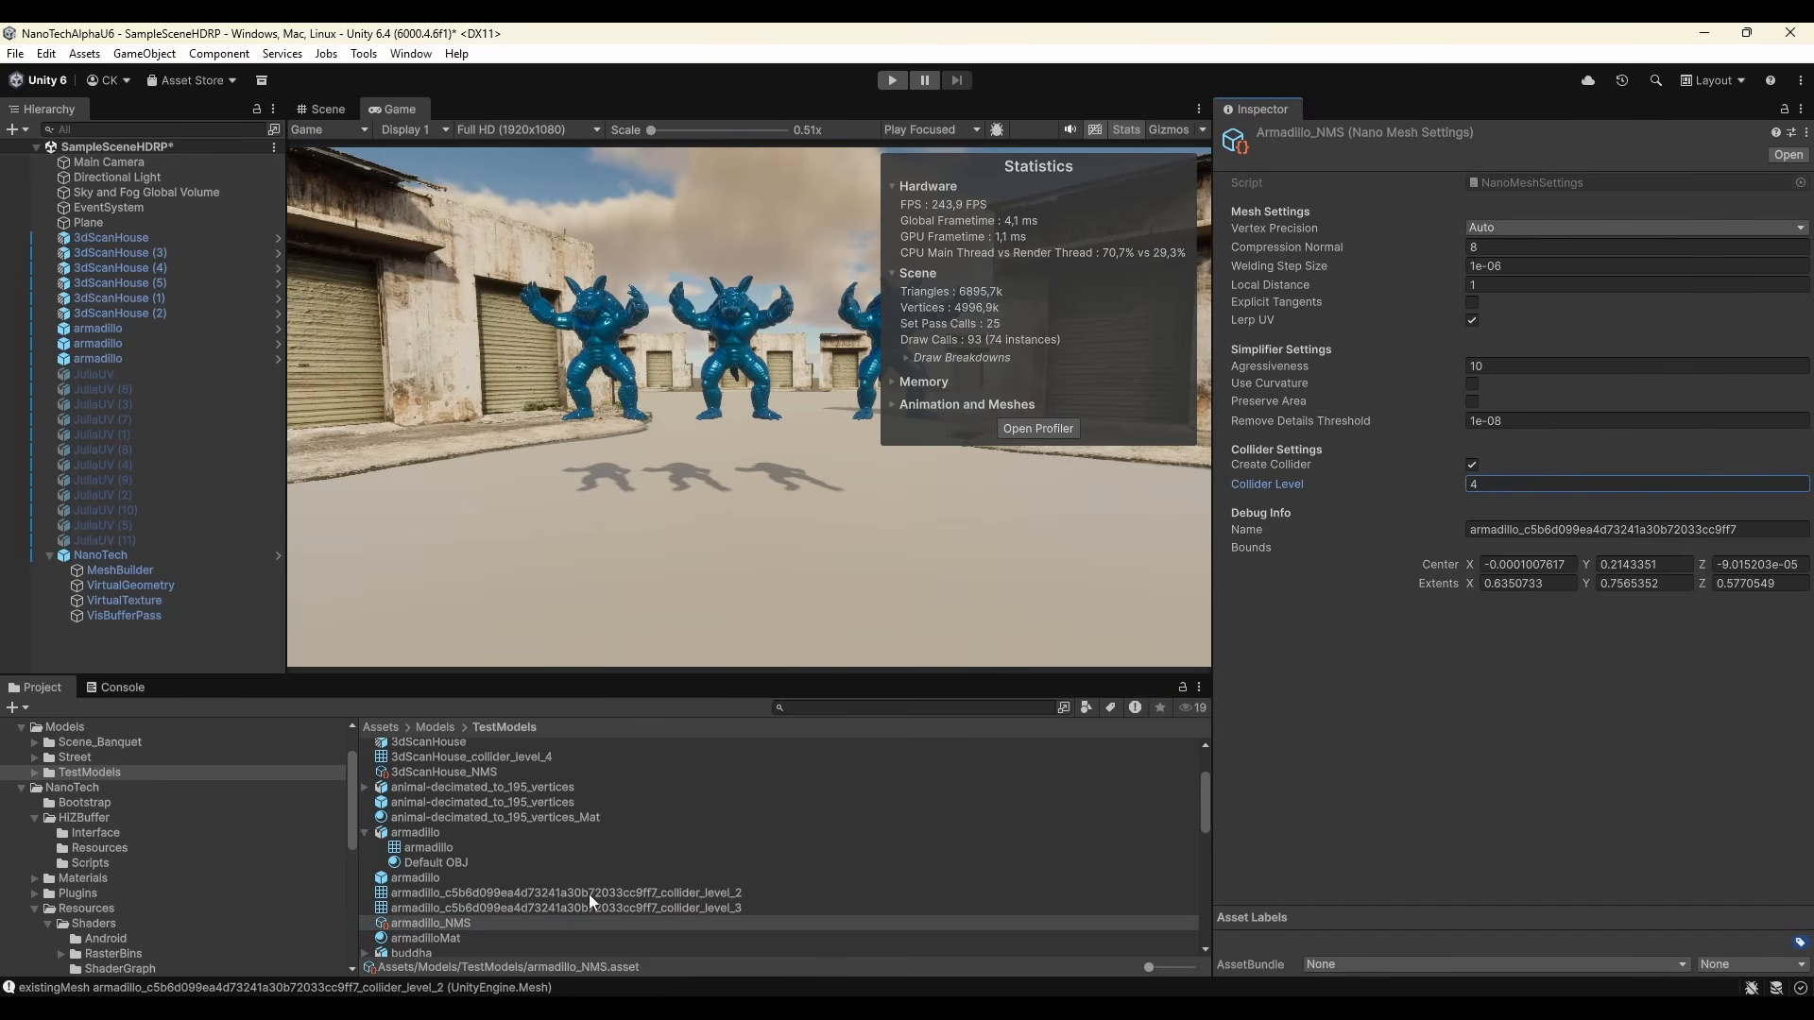
pyautogui.click(108, 319)
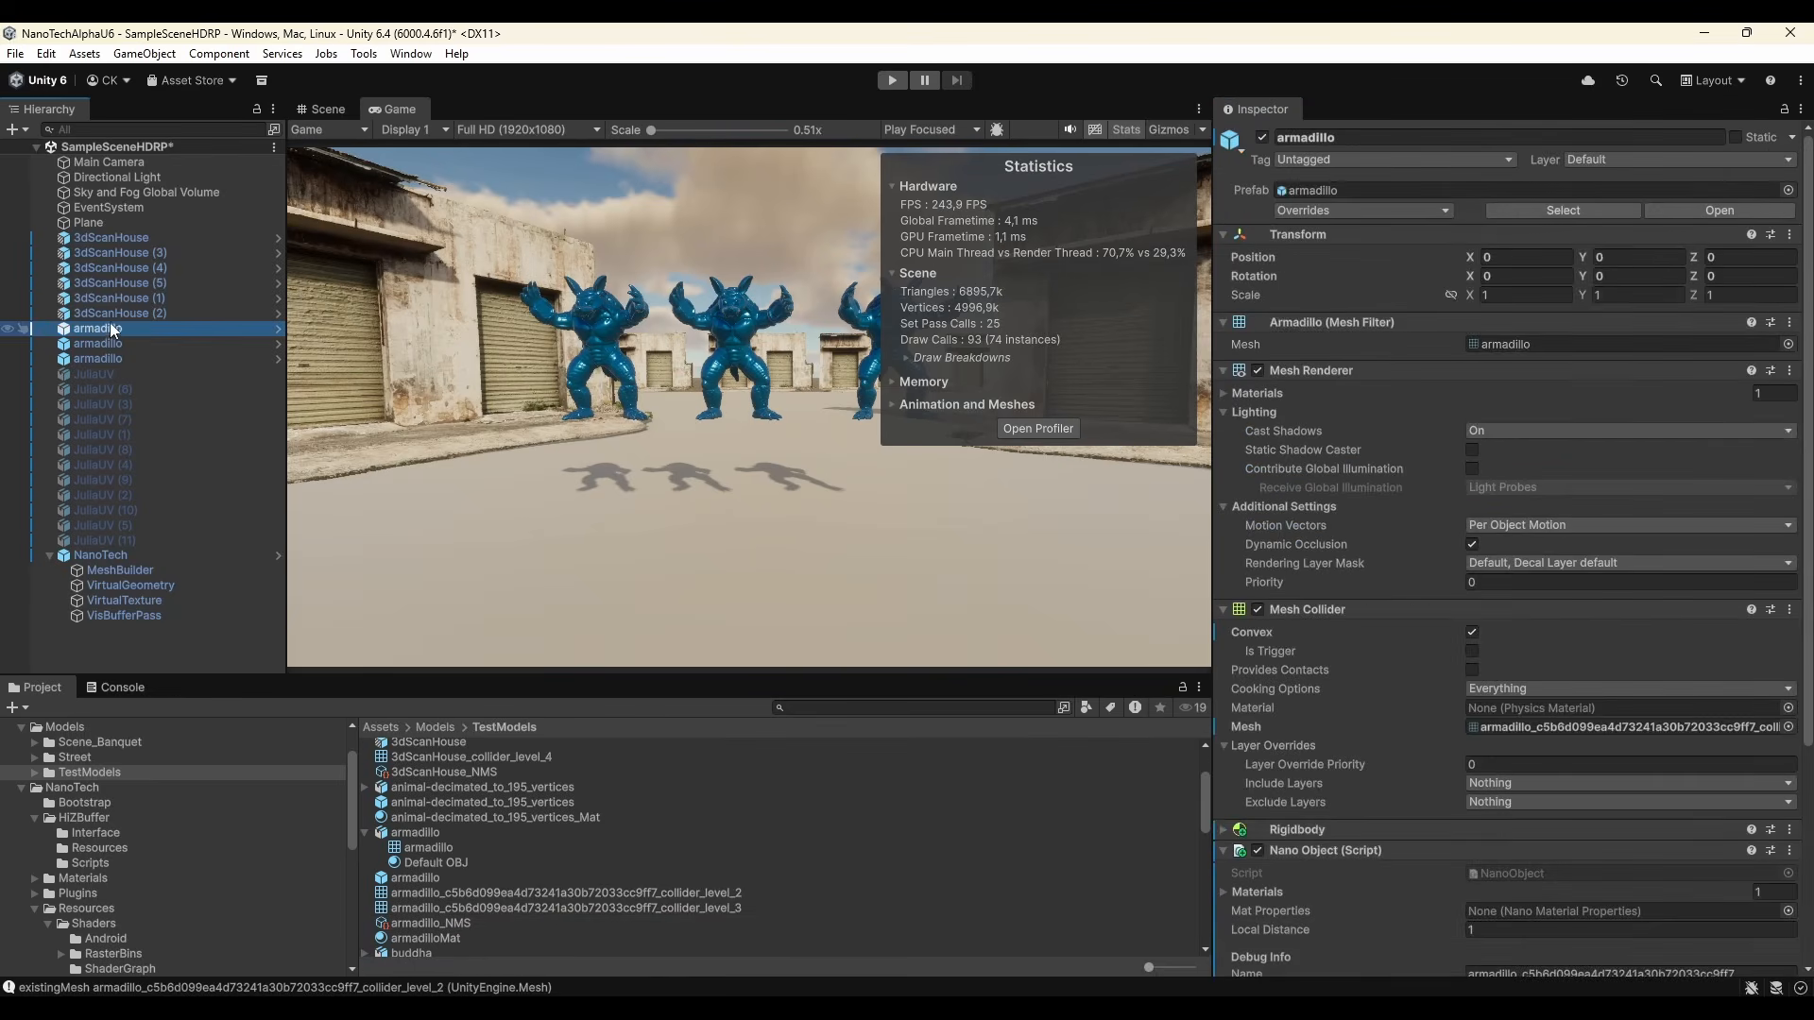
pyautogui.rightClick(110, 319)
pyautogui.click(64, 330)
pyautogui.rightClick(95, 328)
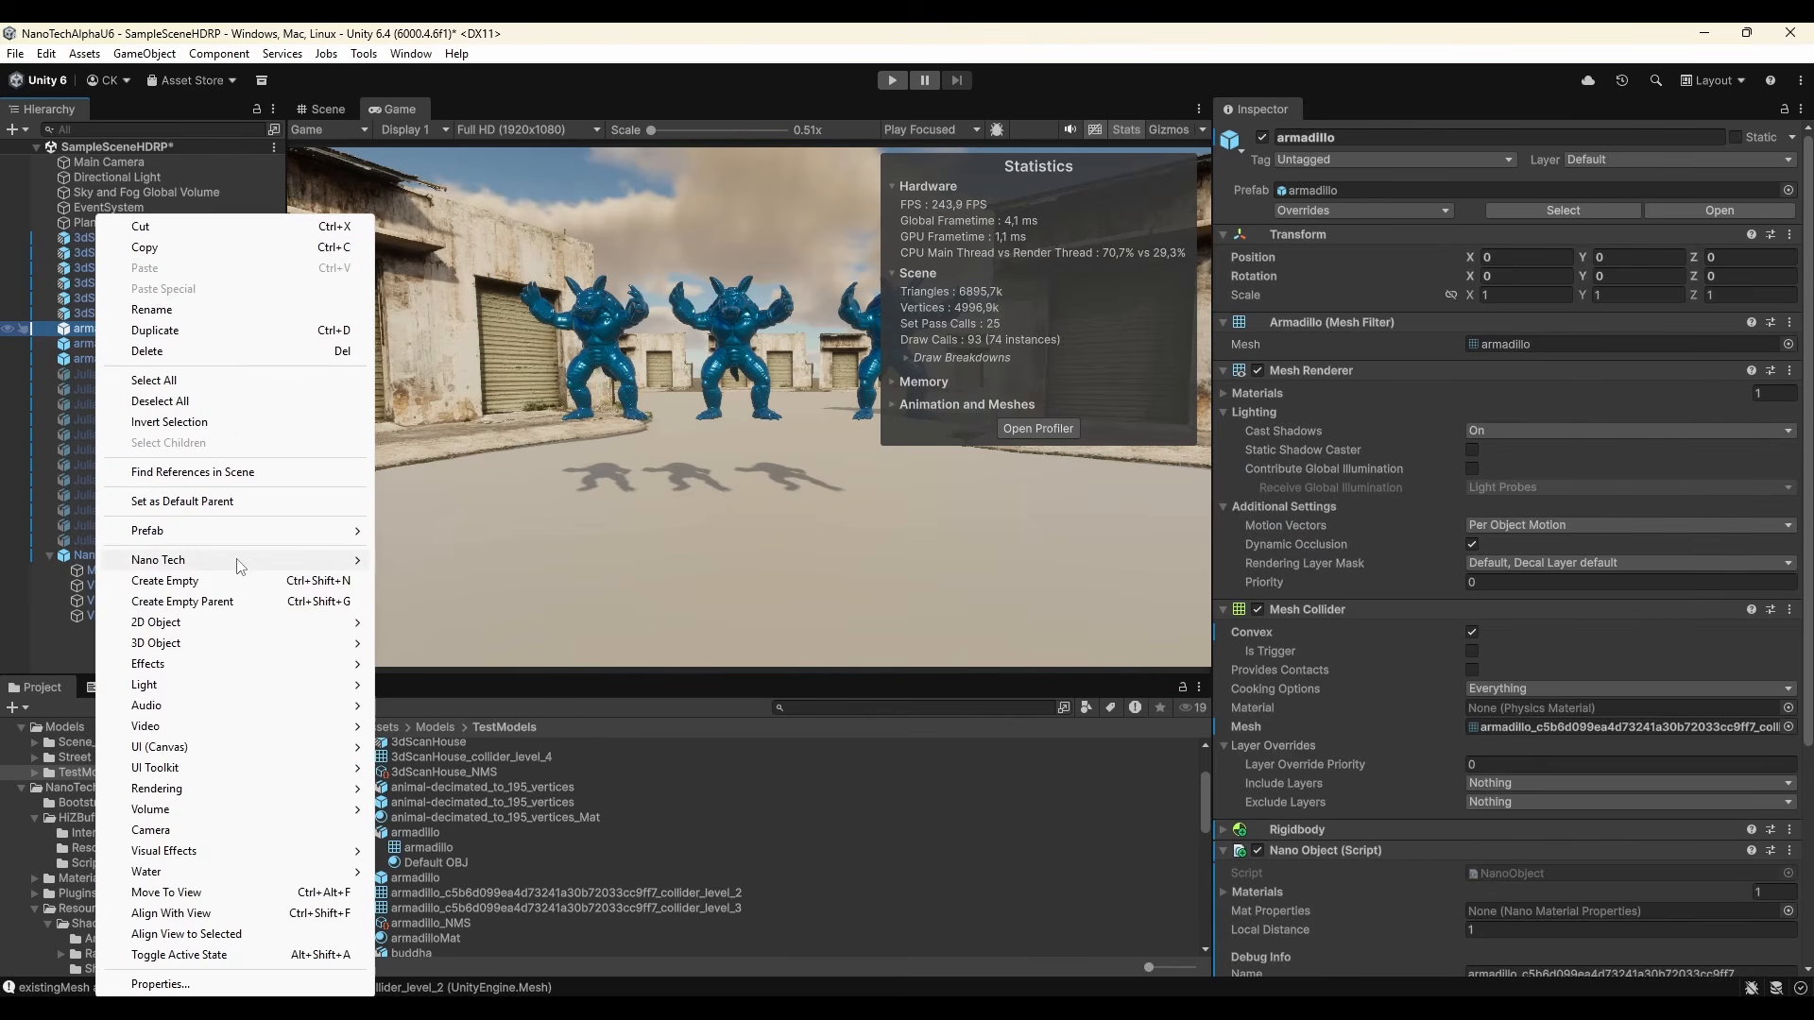
pyautogui.moveTo(238, 563)
pyautogui.click(453, 630)
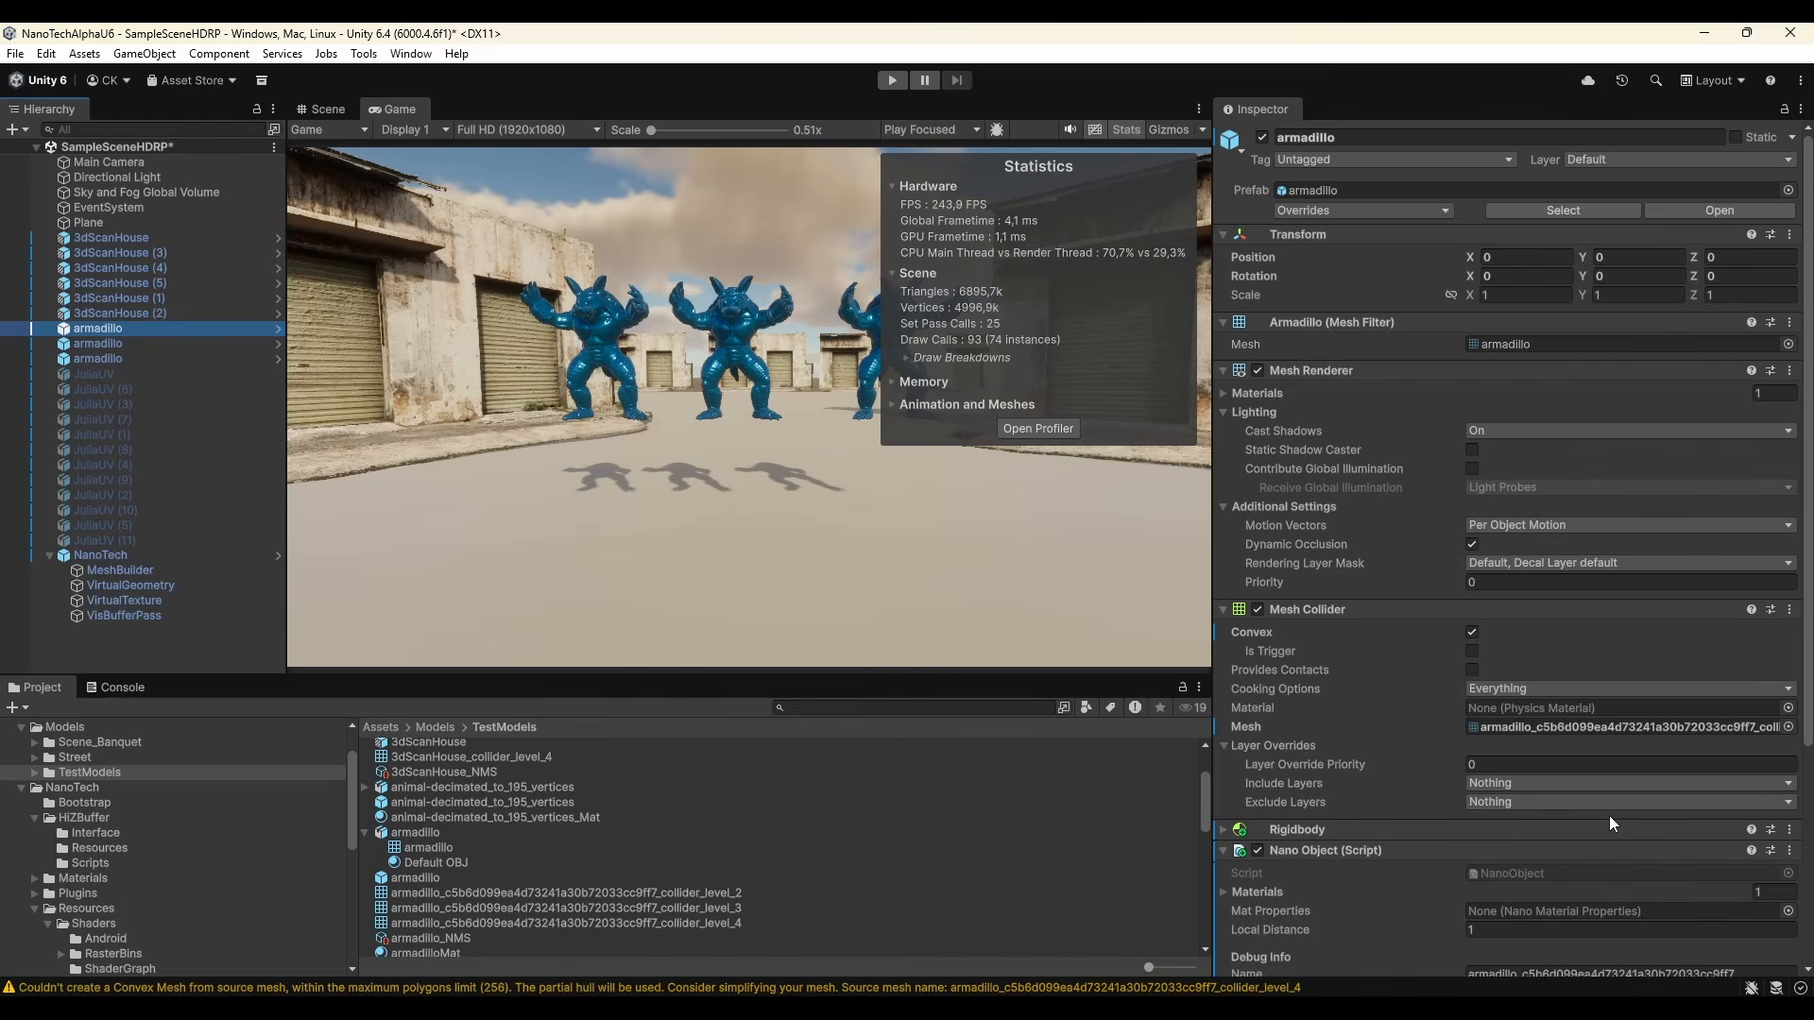
# Locate the first armadillo's assigned level 4 collider mesh and examine its preview from another angle
pyautogui.scroll(-5, 1606, 718)
pyautogui.click(1582, 470)
pyautogui.click(626, 875)
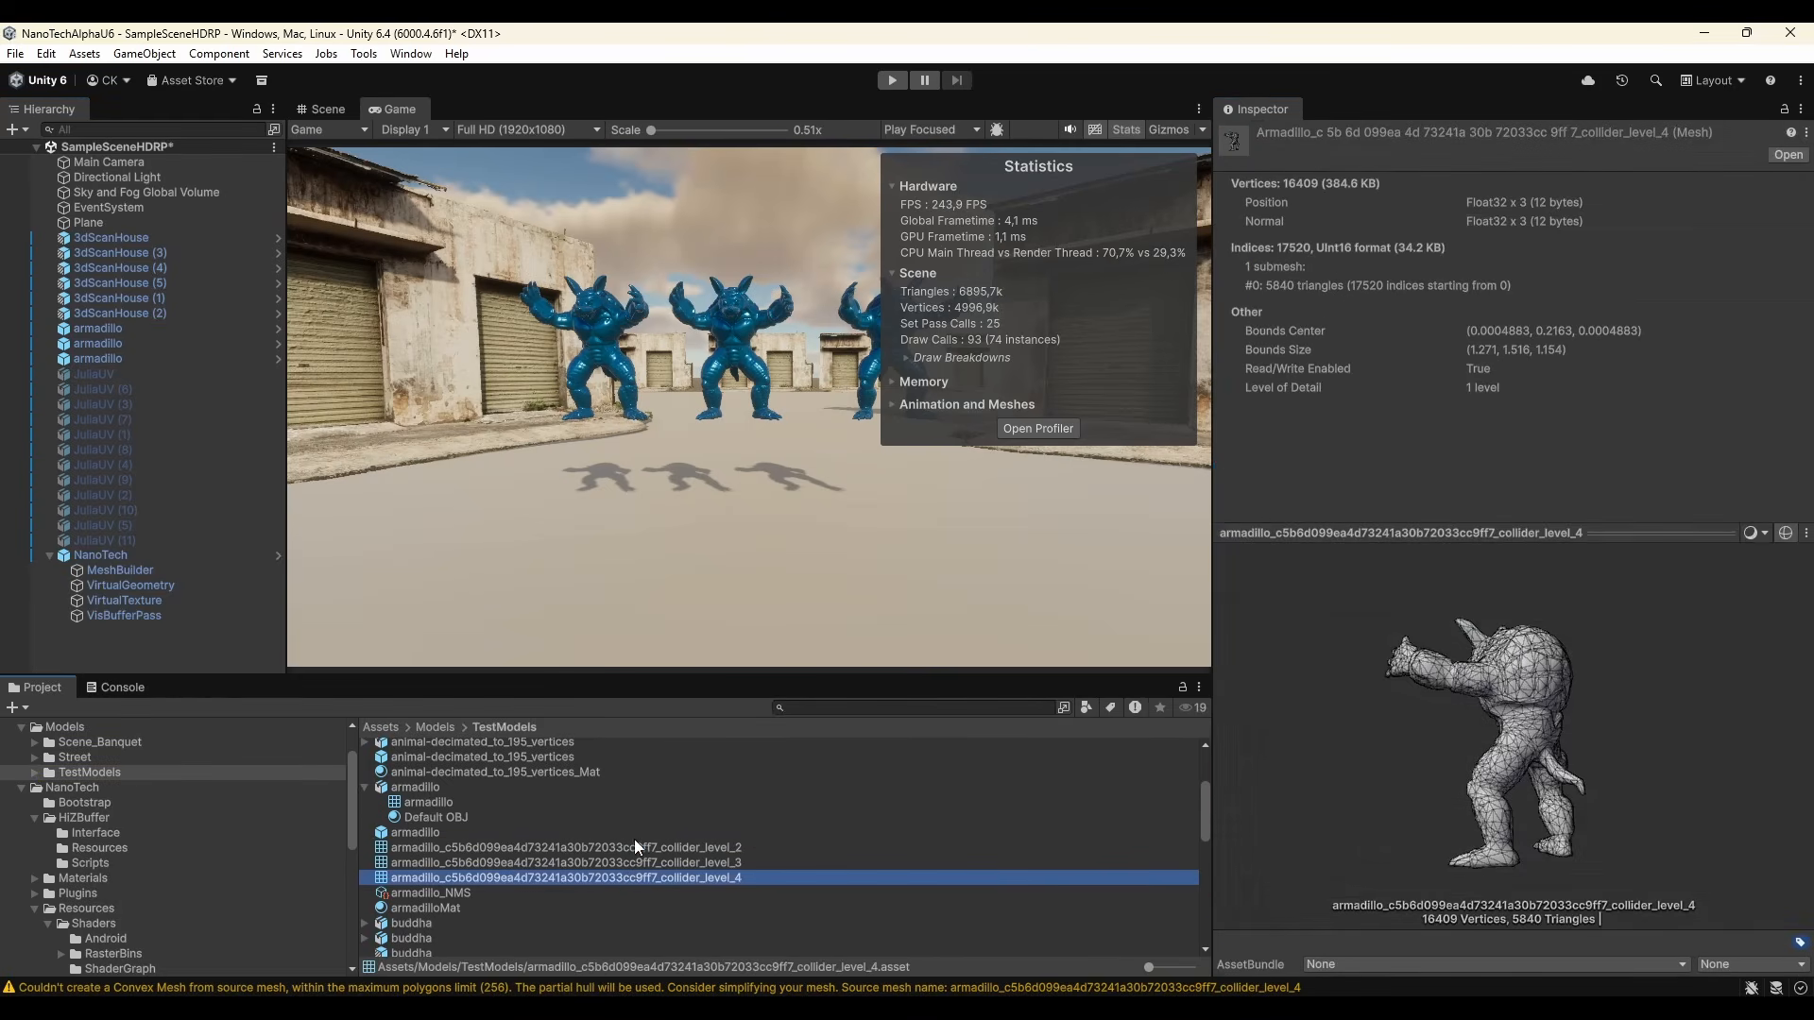
pyautogui.moveTo(1585, 765); pyautogui.dragTo(1317, 728)
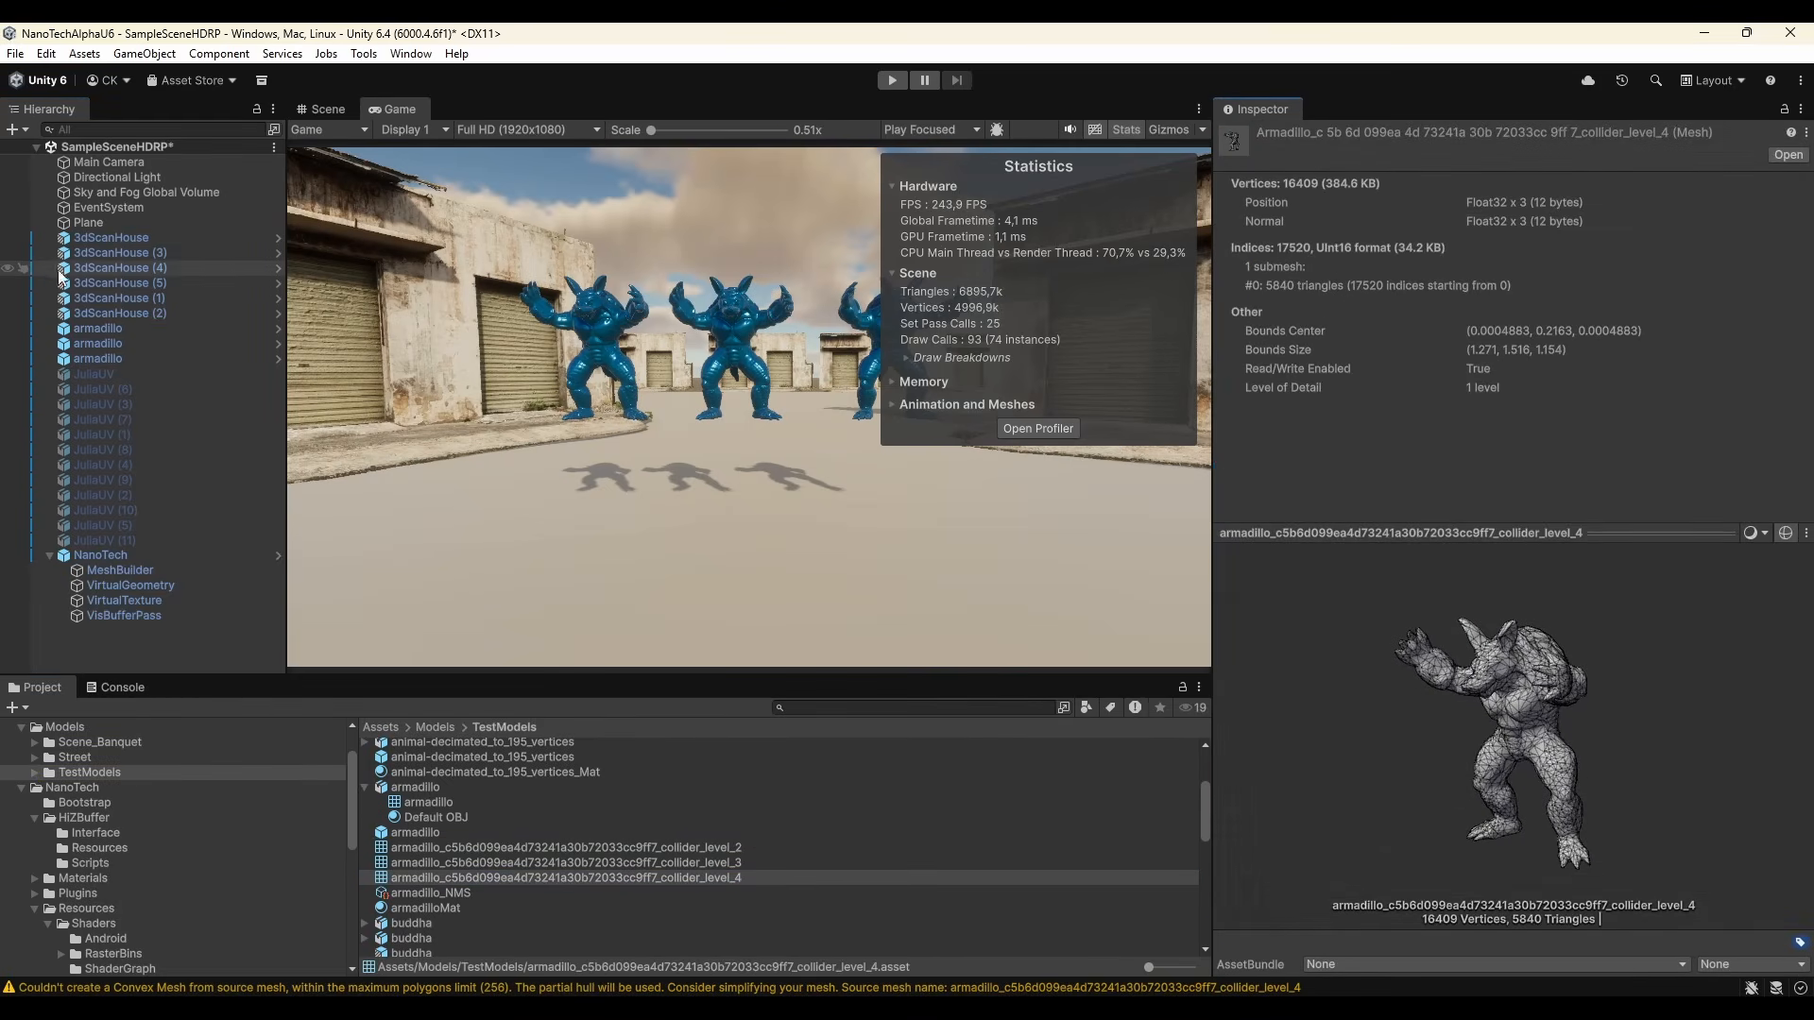
# Assign the level 3 collider mesh to the Mesh Collider of all three armadillo objects and review their components
pyautogui.click(82, 328)
pyautogui.keyDown('shift'); pyautogui.click(89, 359); pyautogui.keyUp('shift')
pyautogui.scroll(-2, 1467, 770)
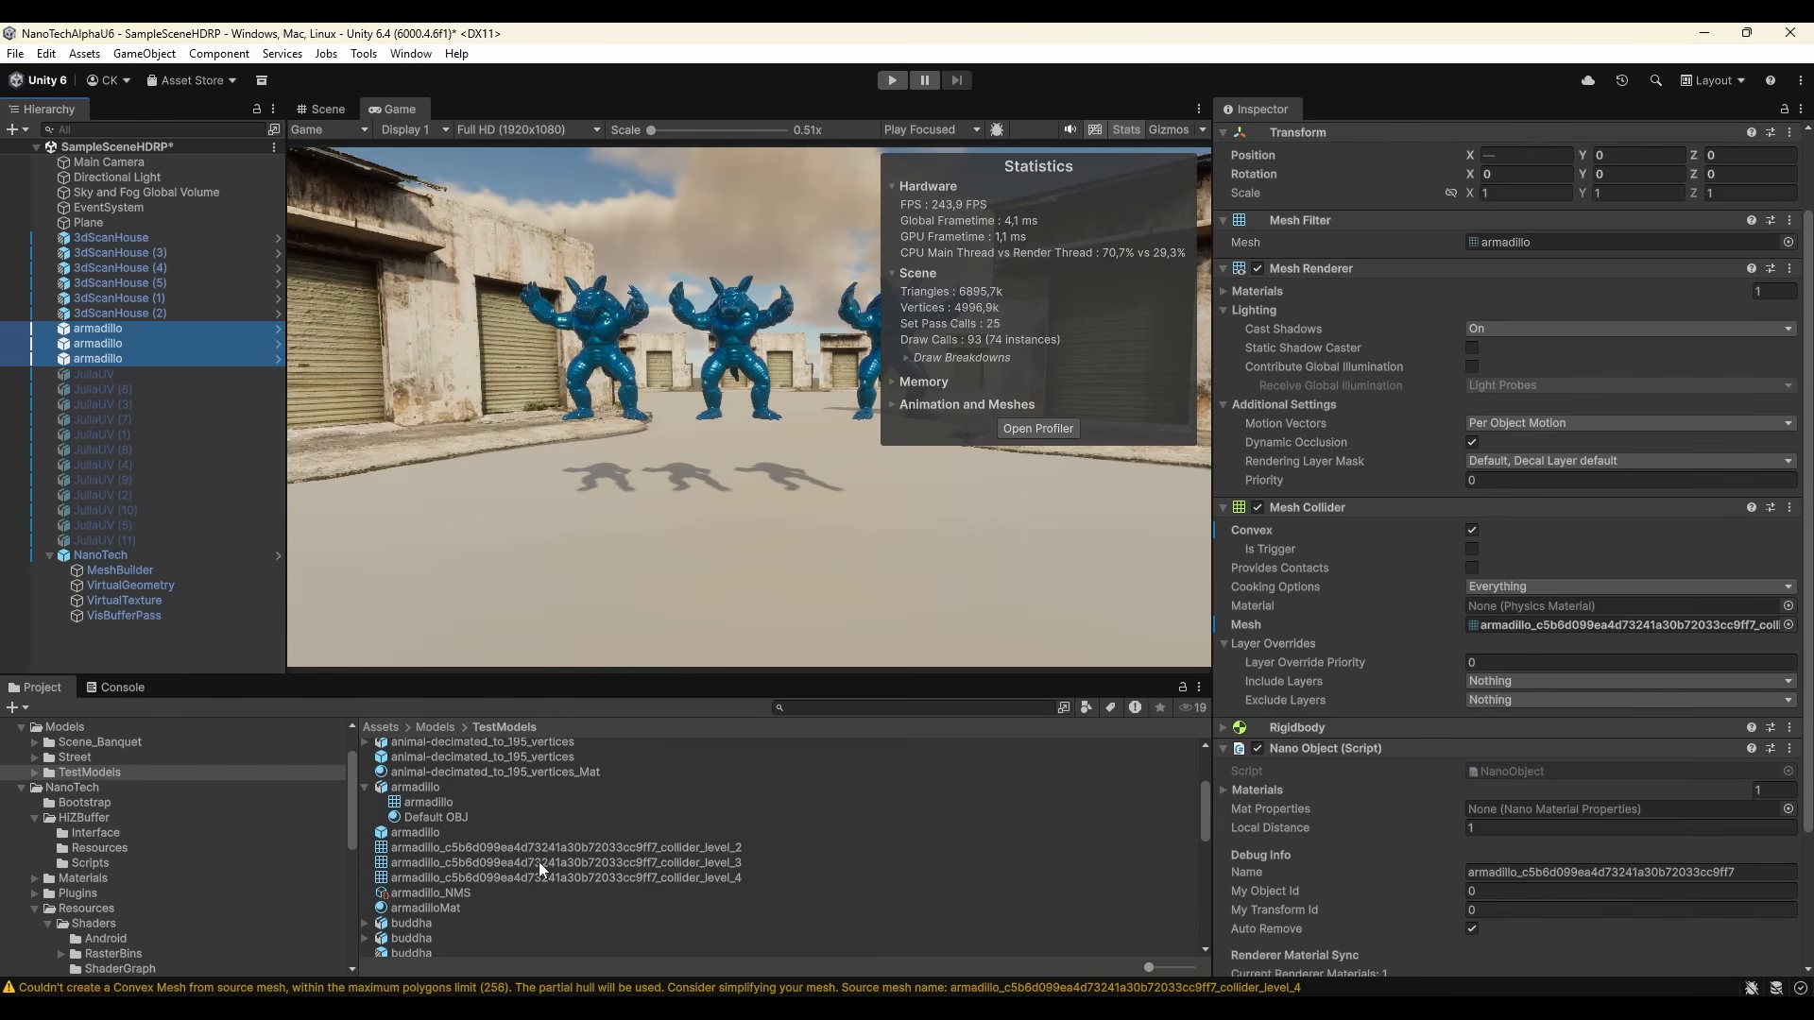
pyautogui.moveTo(539, 862); pyautogui.dragTo(1629, 627)
pyautogui.scroll(-3, 1353, 768)
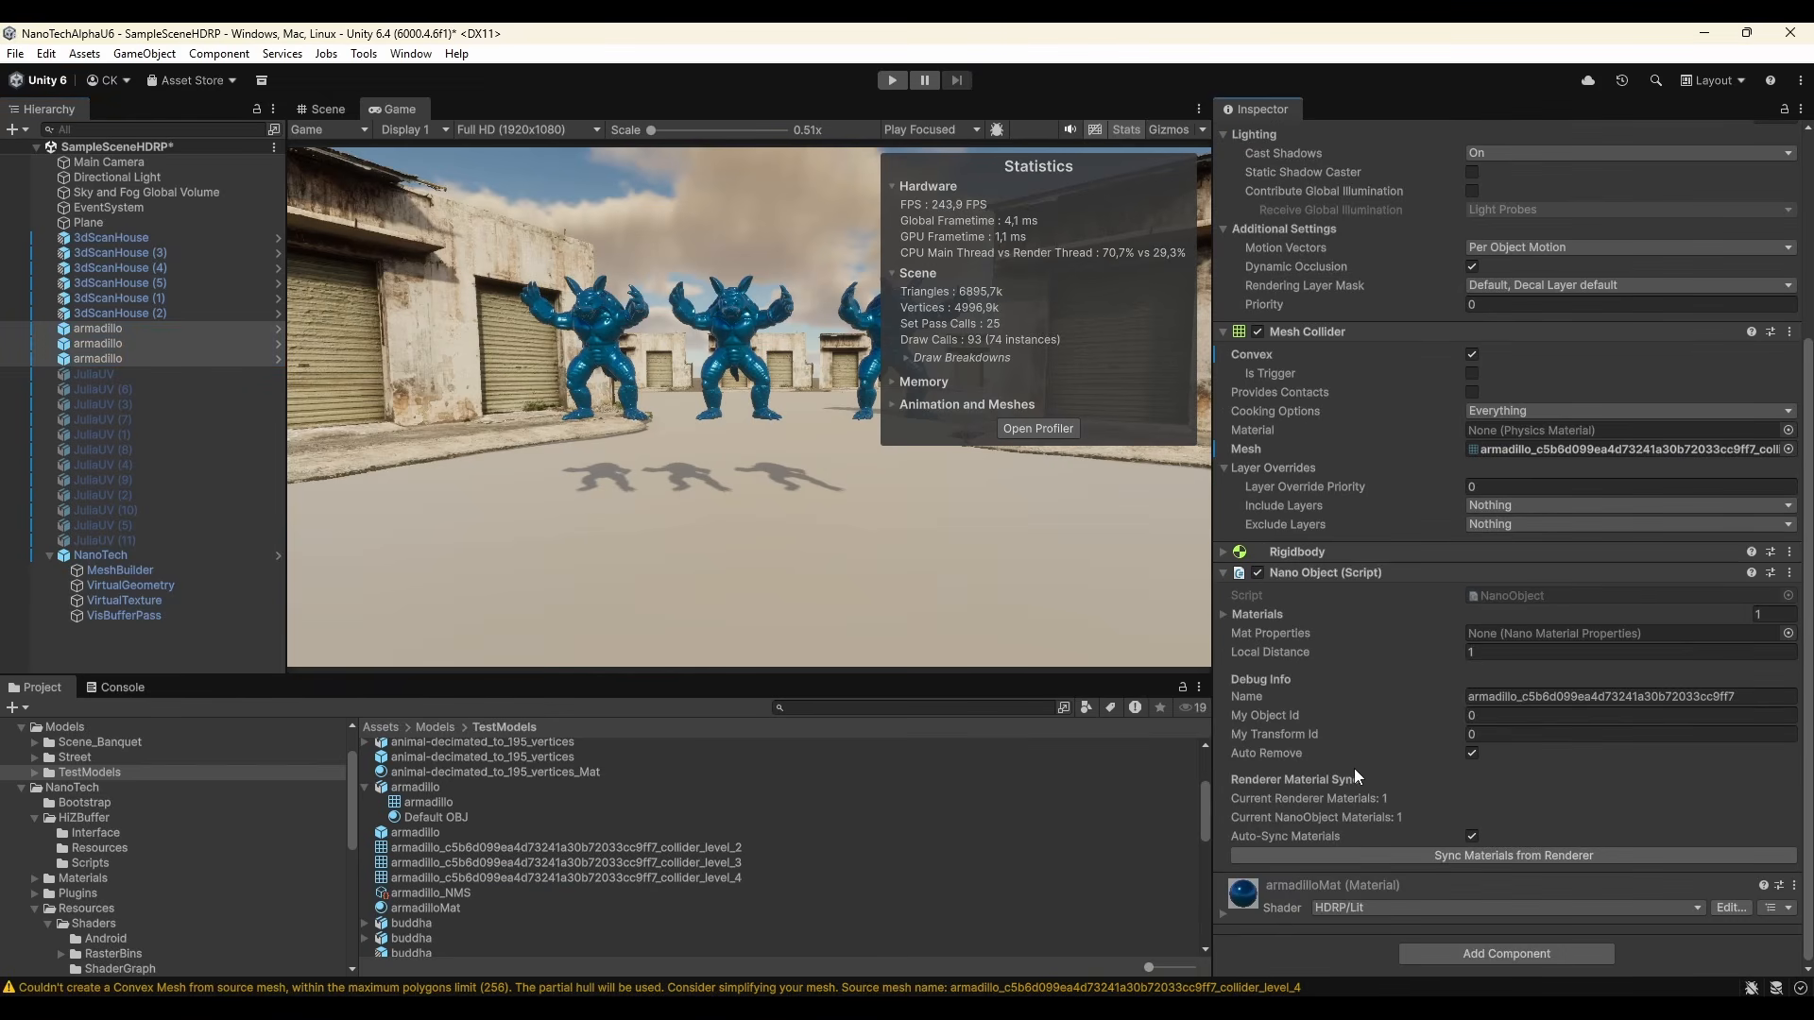
pyautogui.scroll(4, 1352, 765)
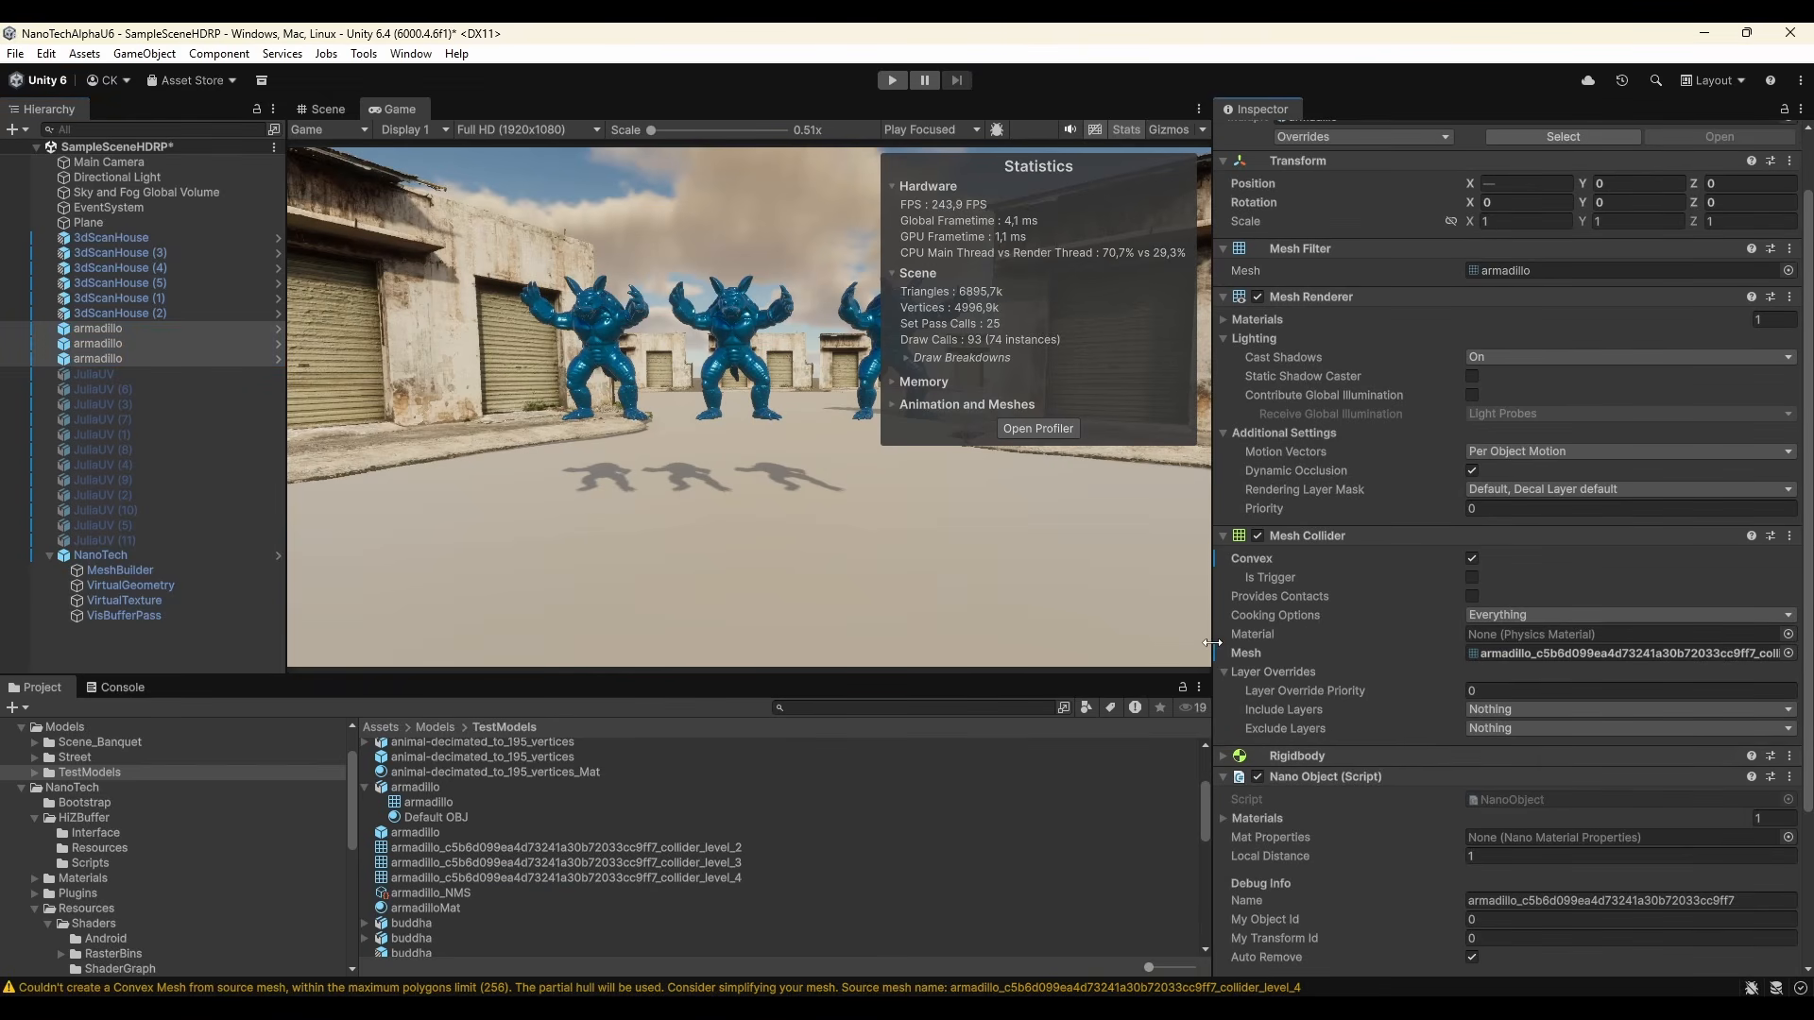
# Widen the Inspector to read the armadillos' Mesh Collider mesh name, and resize the panels to enlarge the Game view
pyautogui.moveTo(1214, 638); pyautogui.dragTo(970, 608)
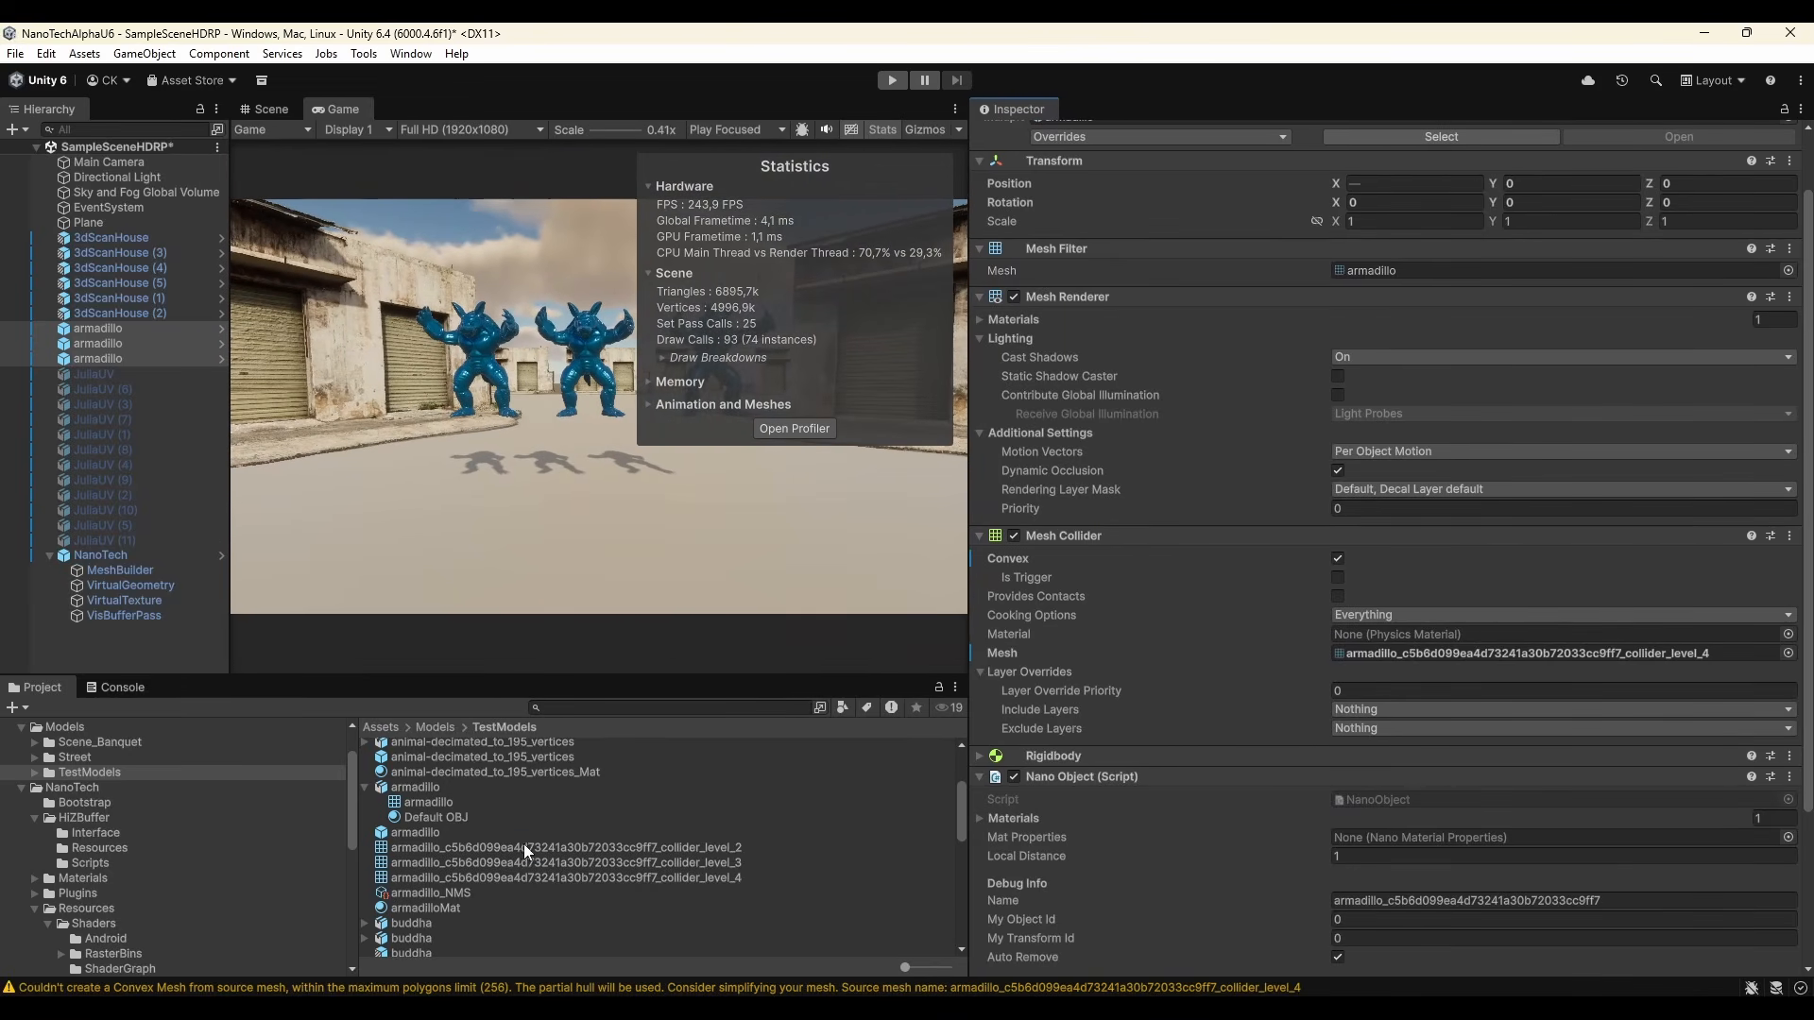
pyautogui.moveTo(523, 844); pyautogui.dragTo(1502, 656)
pyautogui.moveTo(967, 627); pyautogui.dragTo(1429, 623)
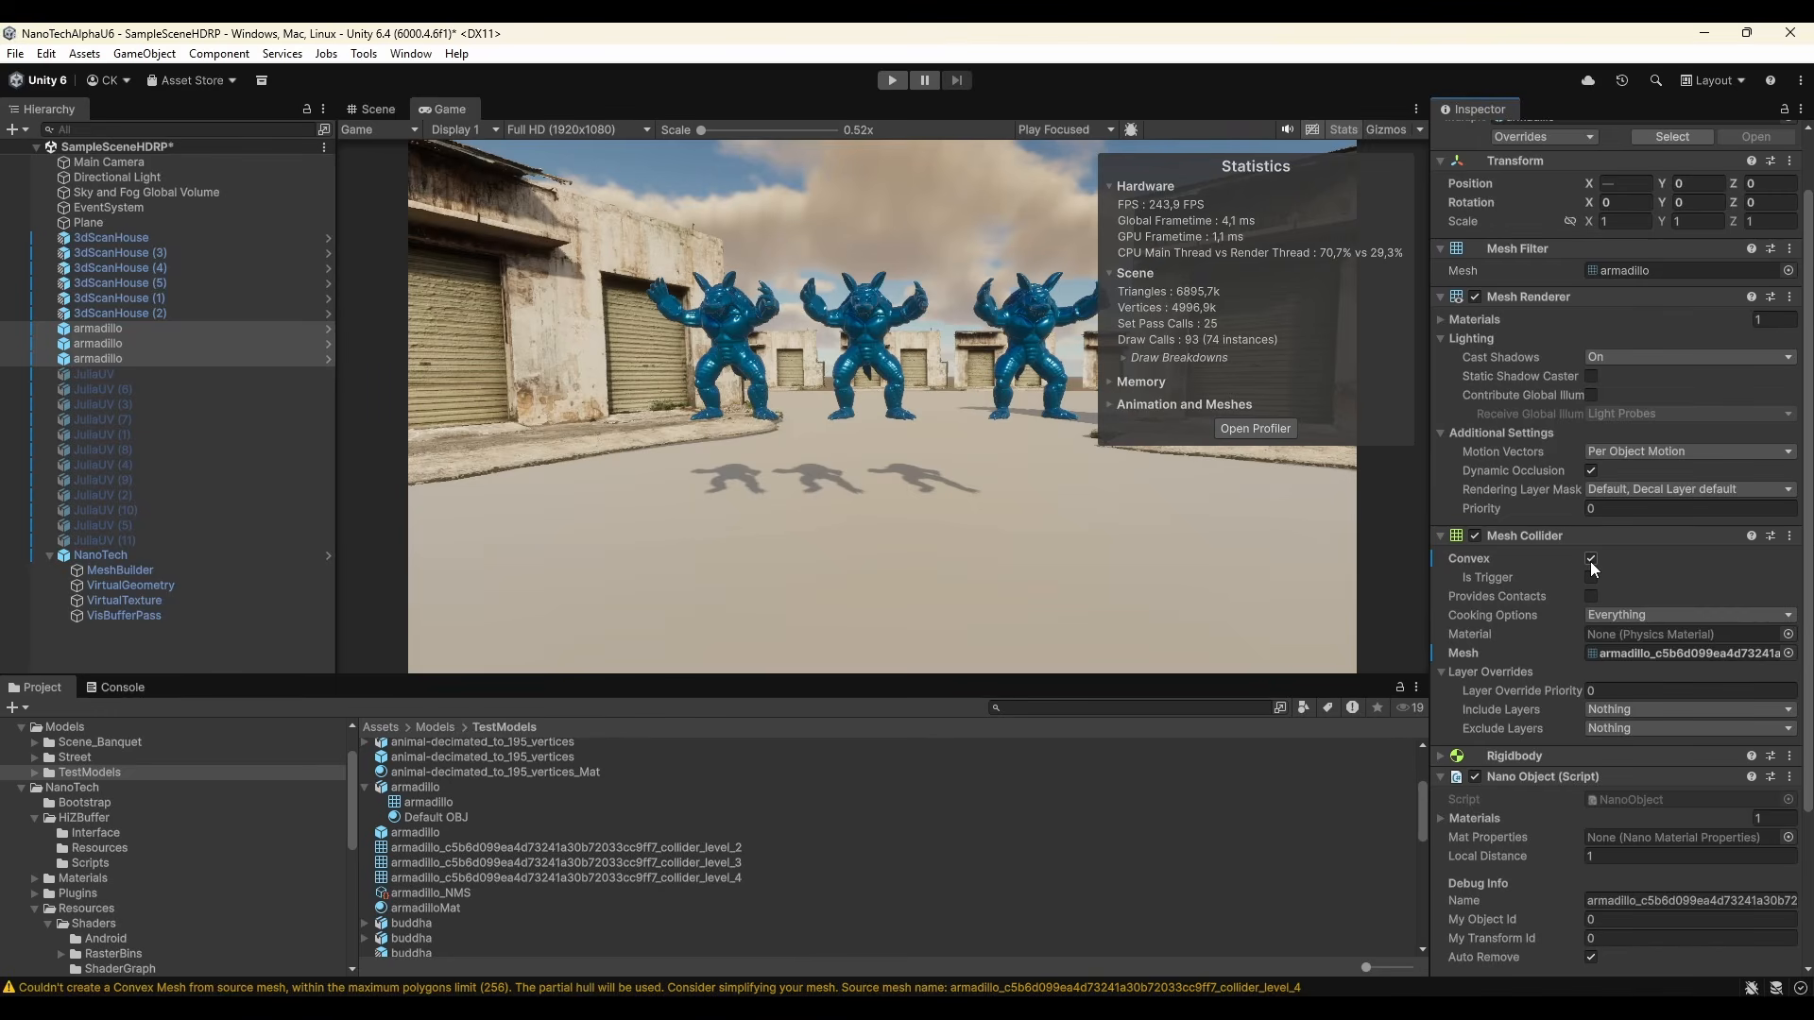
pyautogui.moveTo(882, 675); pyautogui.dragTo(881, 730)
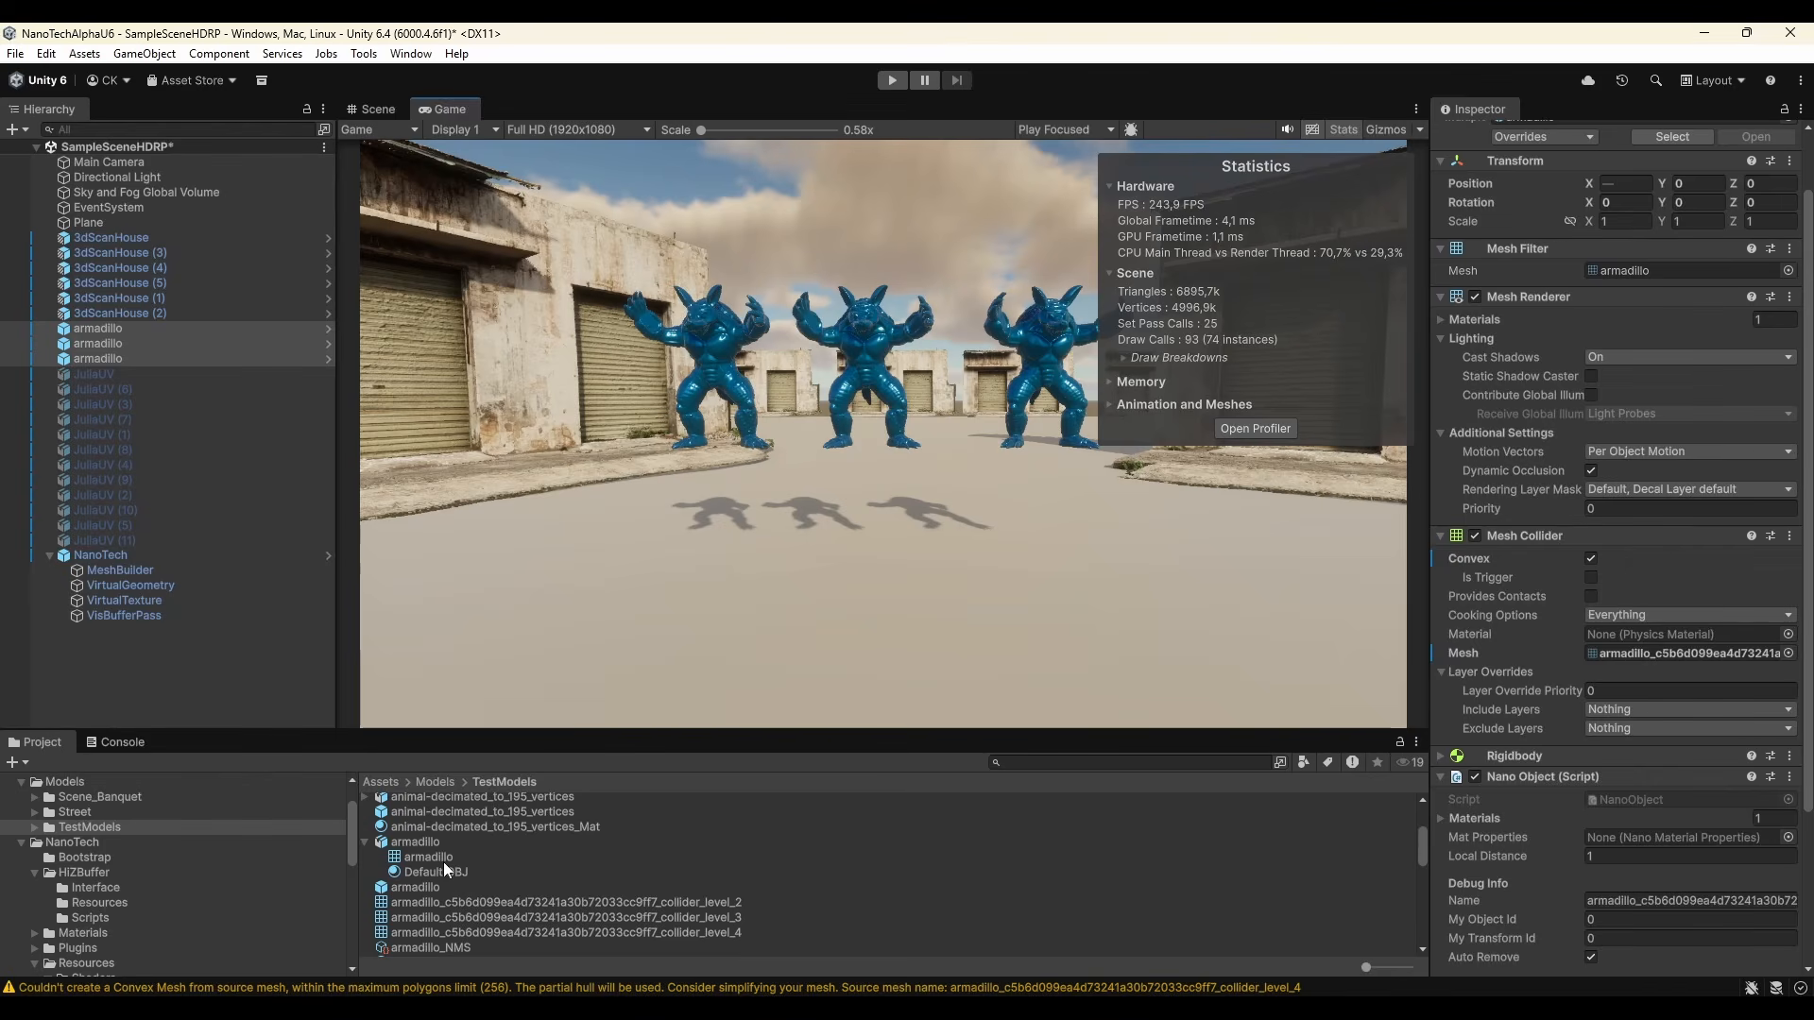
# Disable all four MeshBuilder build options on the NanoTech object, including Build At Start and Build Include Textures
pyautogui.click(104, 556)
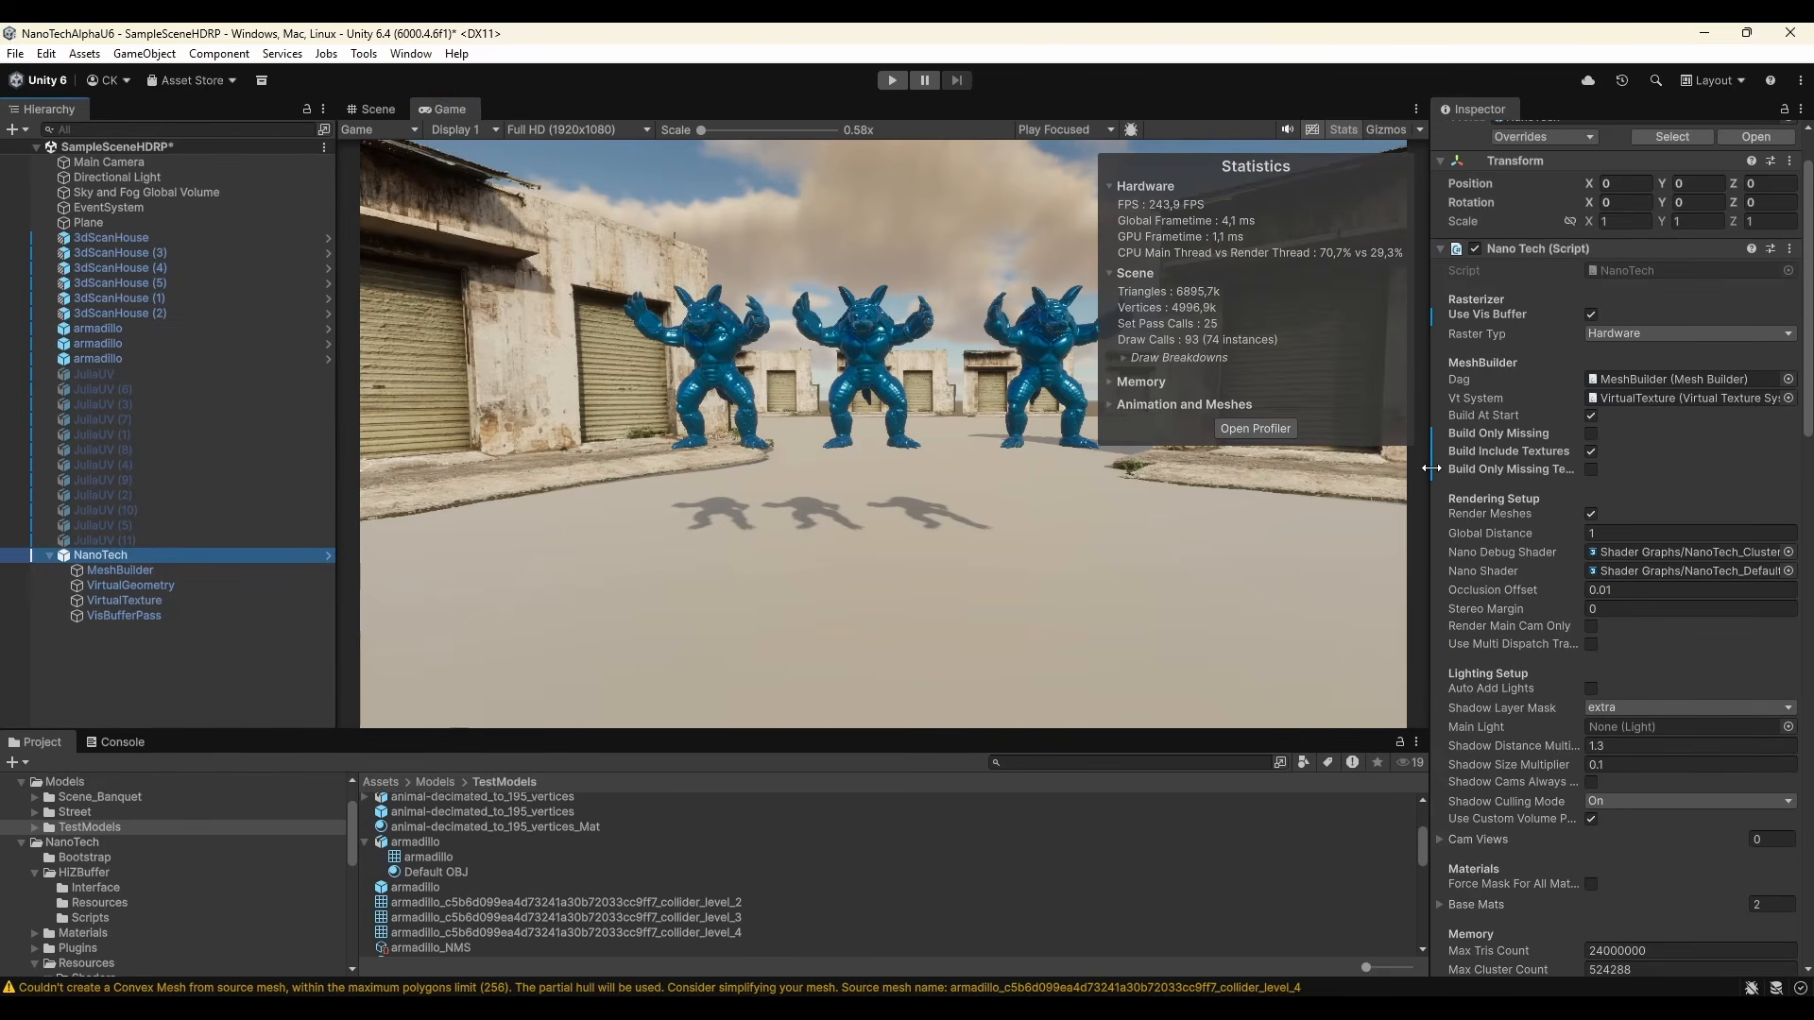
pyautogui.moveTo(1432, 466); pyautogui.dragTo(1296, 463)
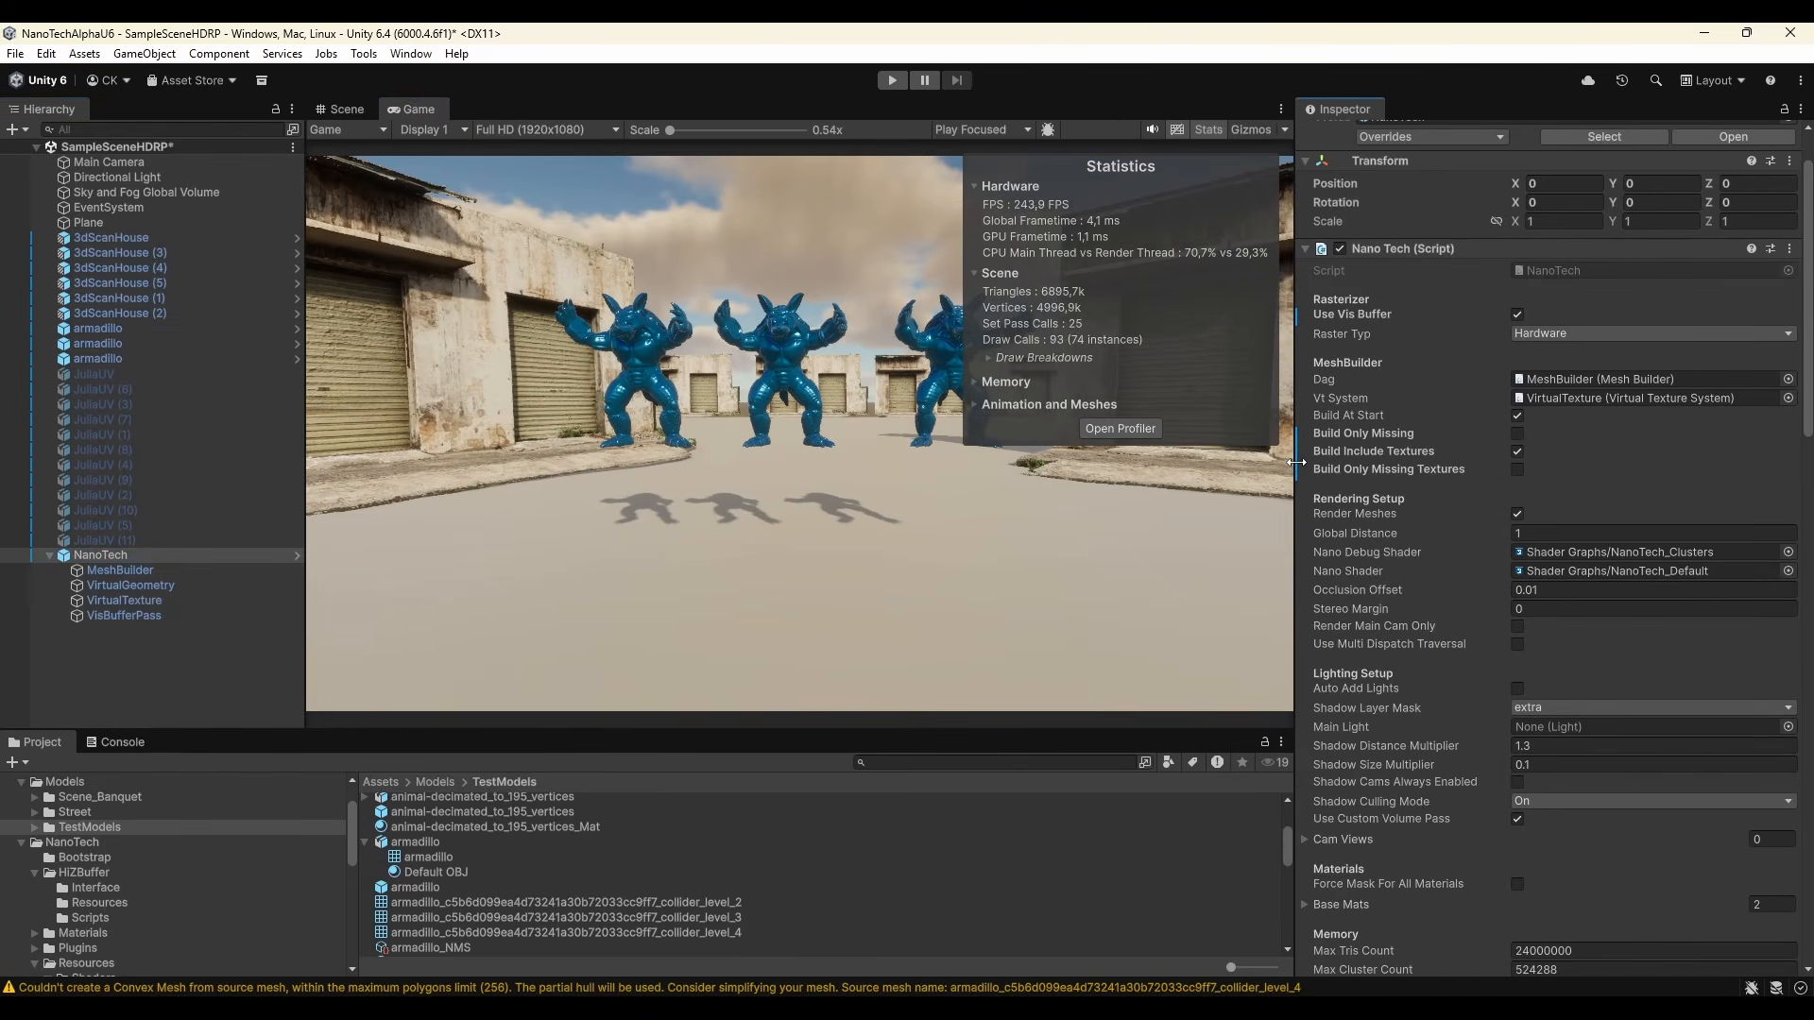
pyautogui.click(1516, 434)
pyautogui.click(1516, 470)
pyautogui.click(1516, 434)
pyautogui.click(1516, 452)
pyautogui.click(1516, 469)
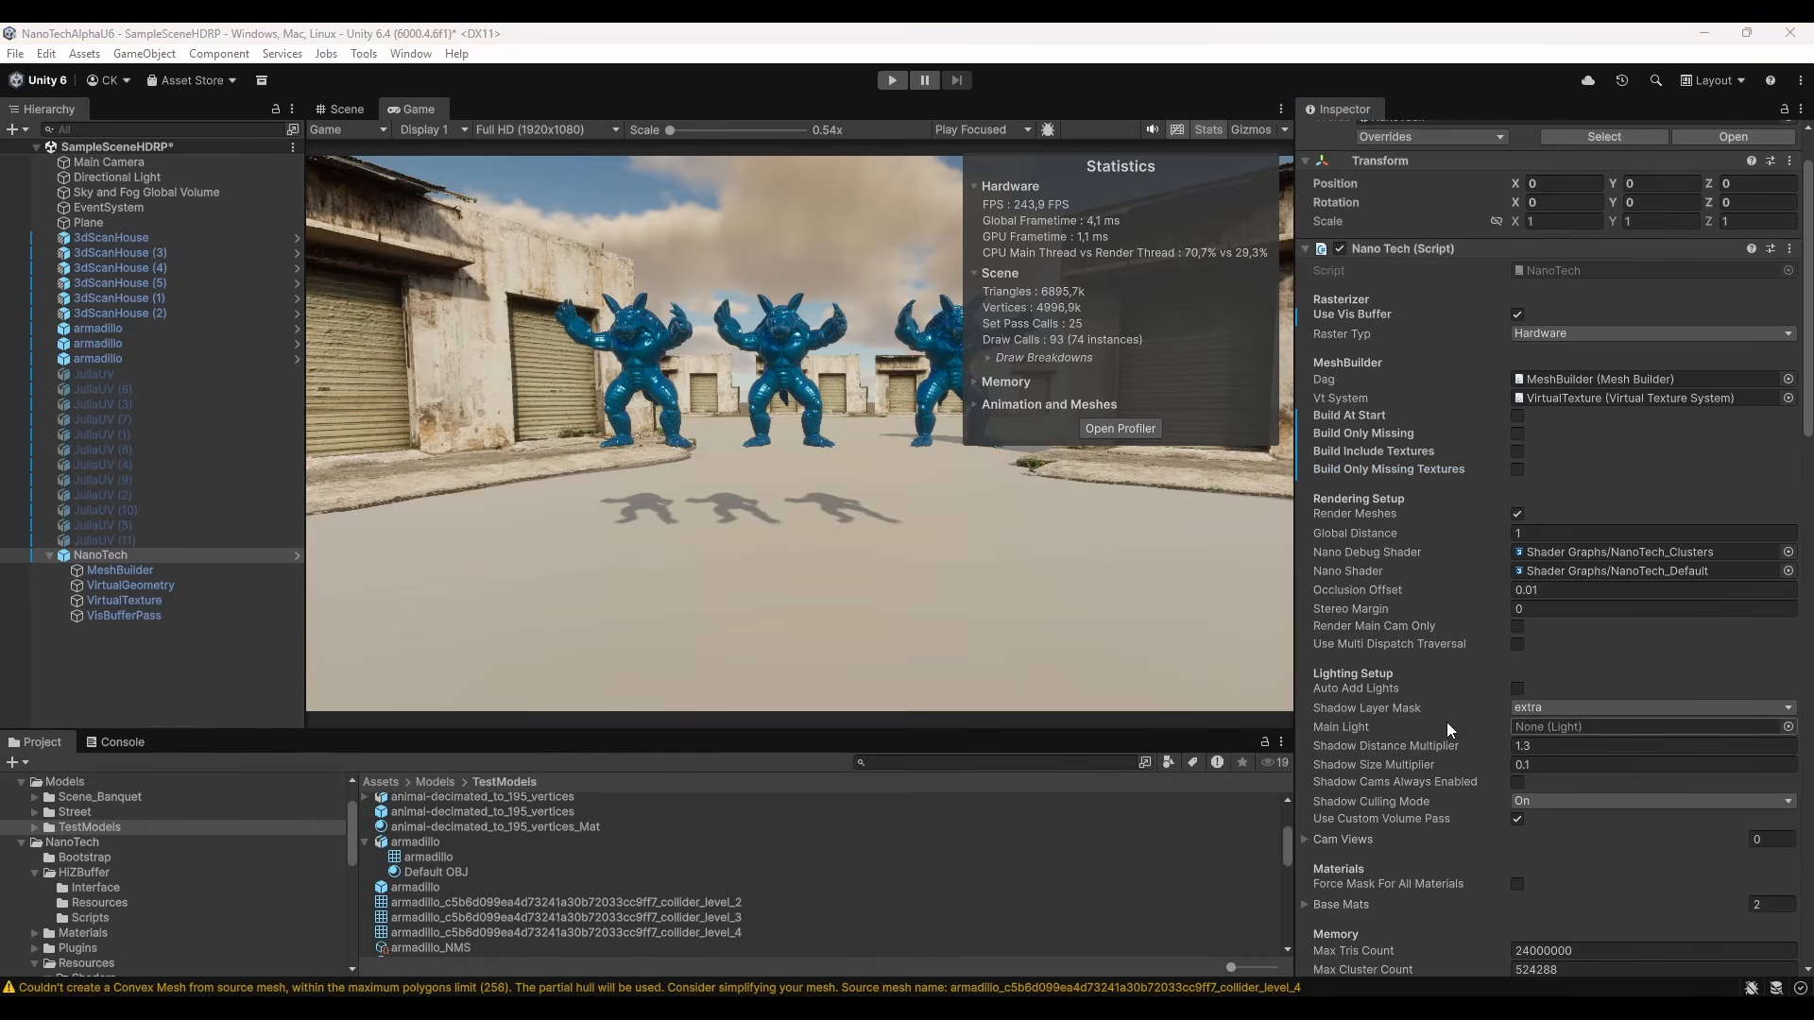
# Enable Auto Add Lights on the NanoTech object and assign the Directional Light as its Main Light
pyautogui.click(1516, 689)
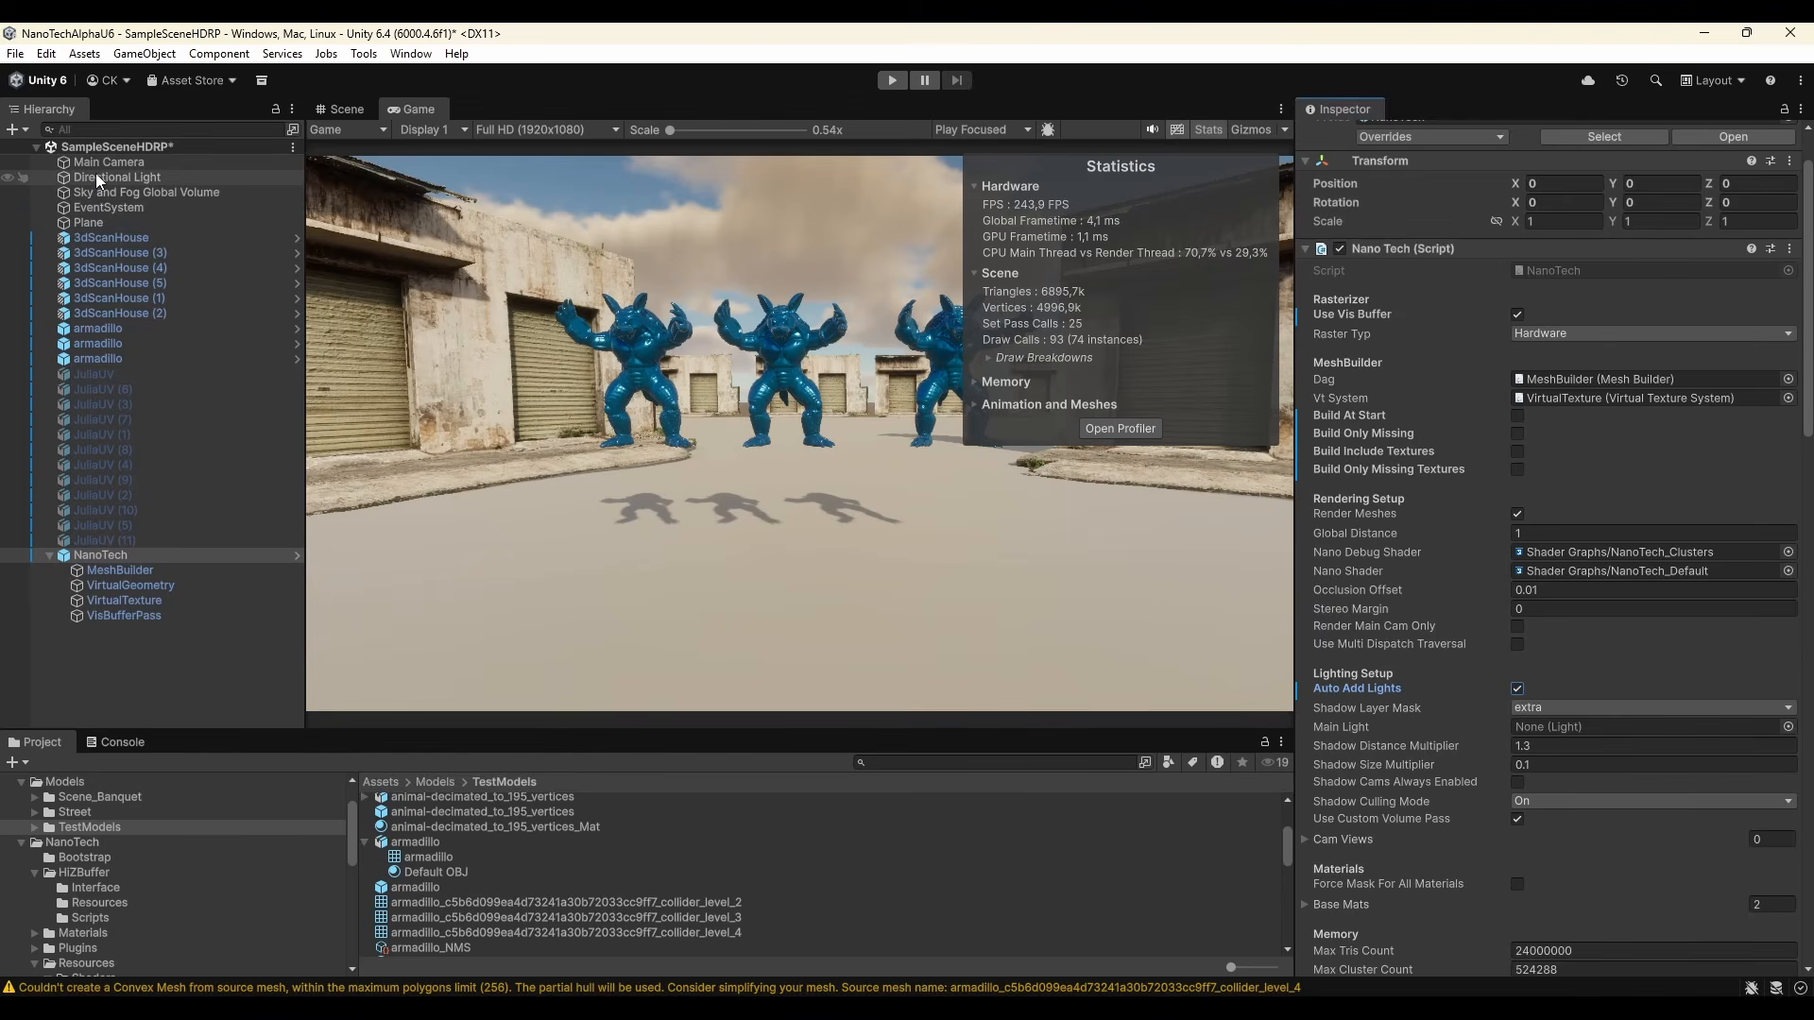
pyautogui.moveTo(109, 177); pyautogui.dragTo(1572, 731)
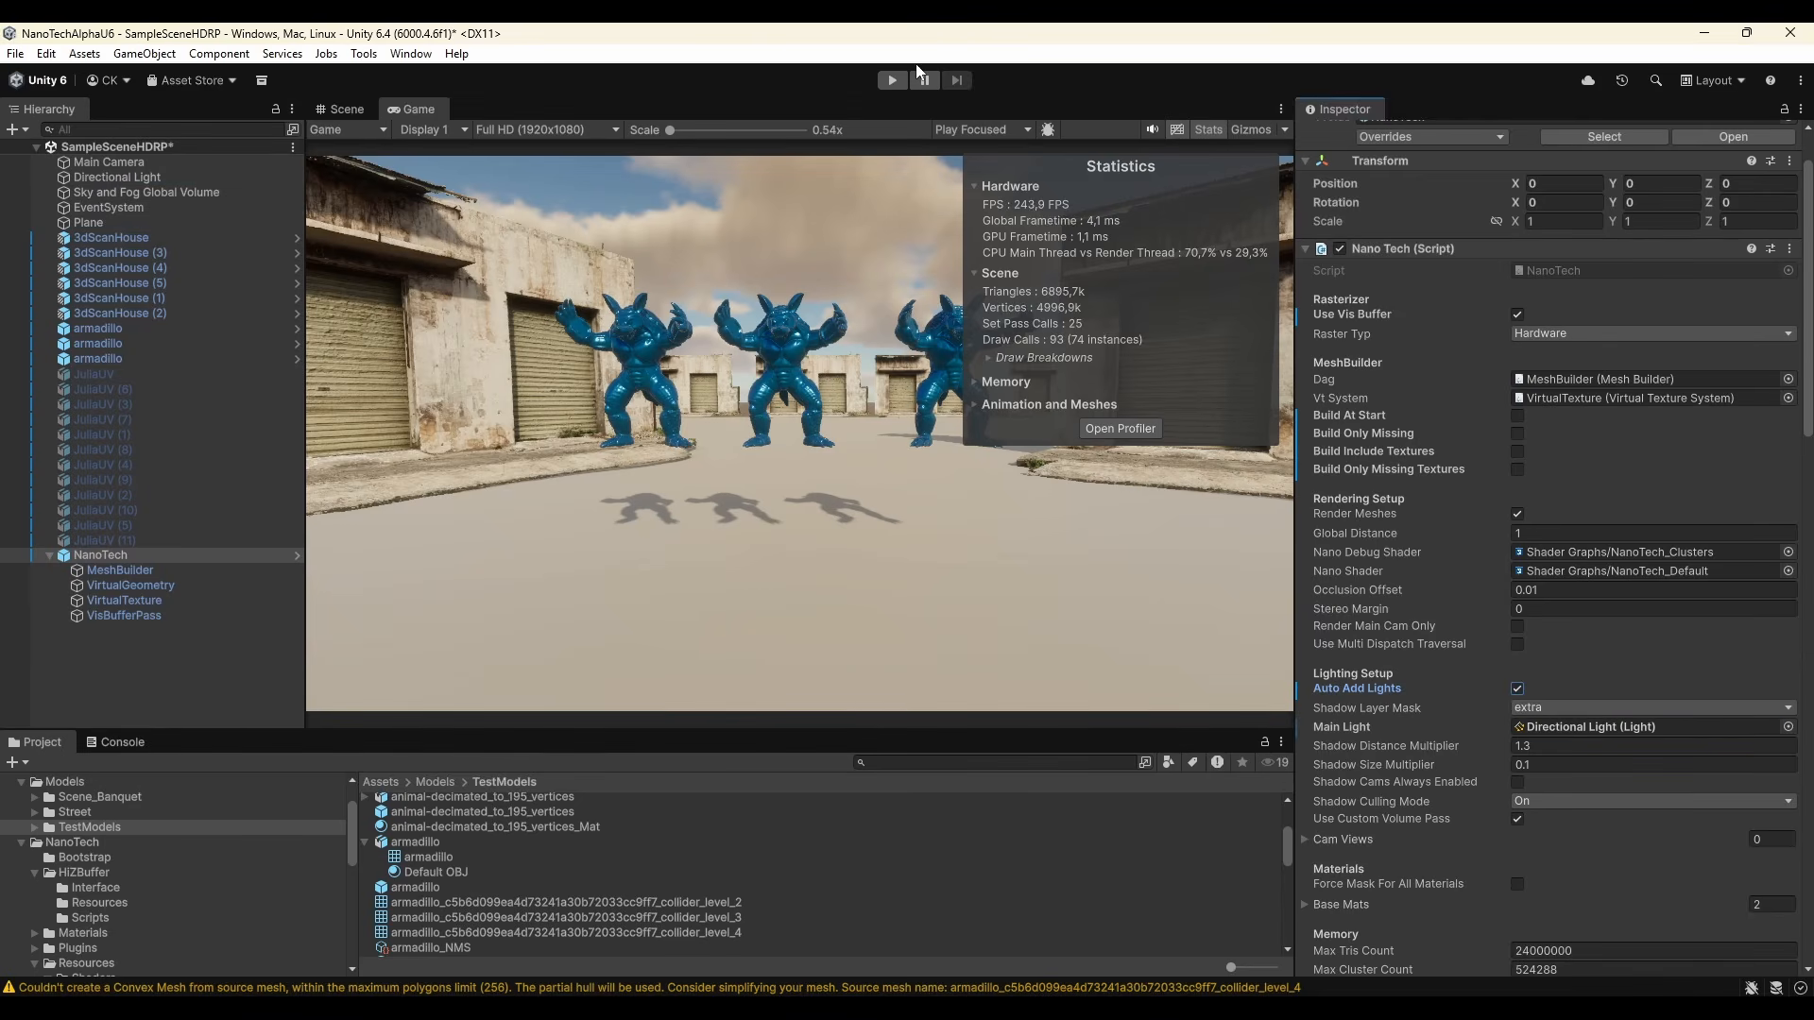
# Run the scene to test the falling armadillos, toggle Use Vis Buffer during play, and stop the run
pyautogui.click(892, 80)
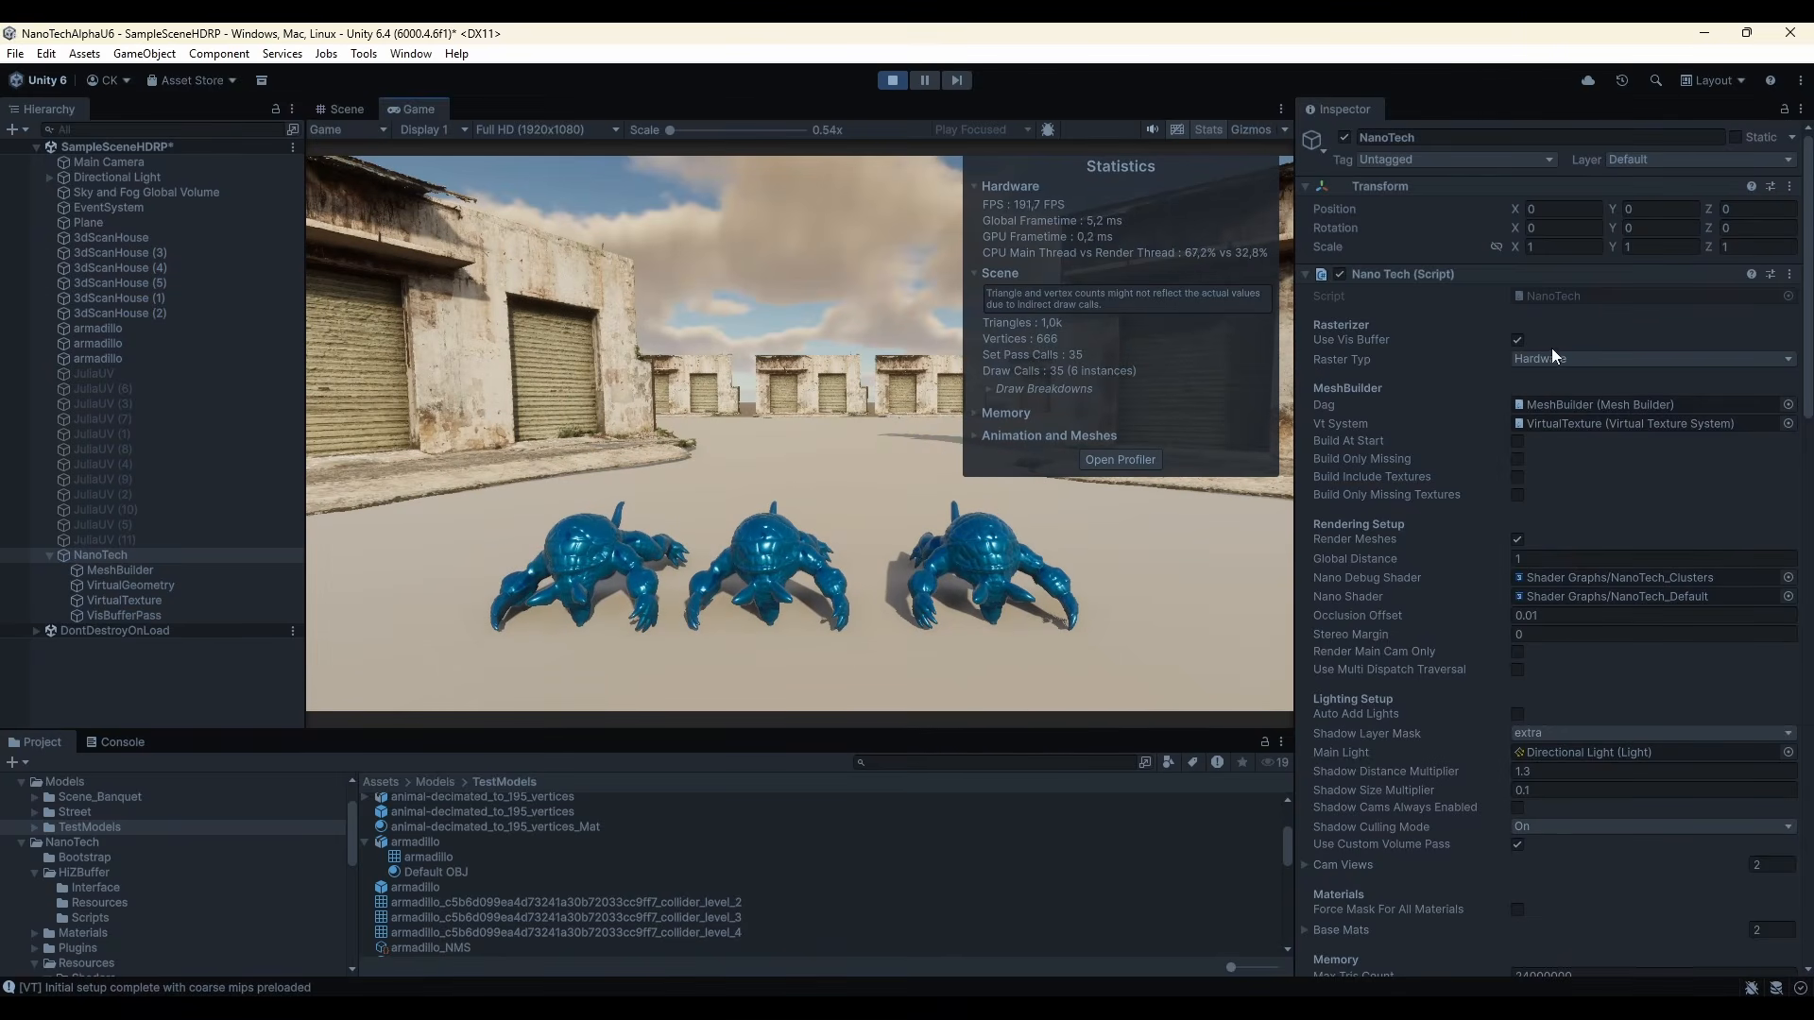
pyautogui.click(1518, 338)
pyautogui.click(895, 83)
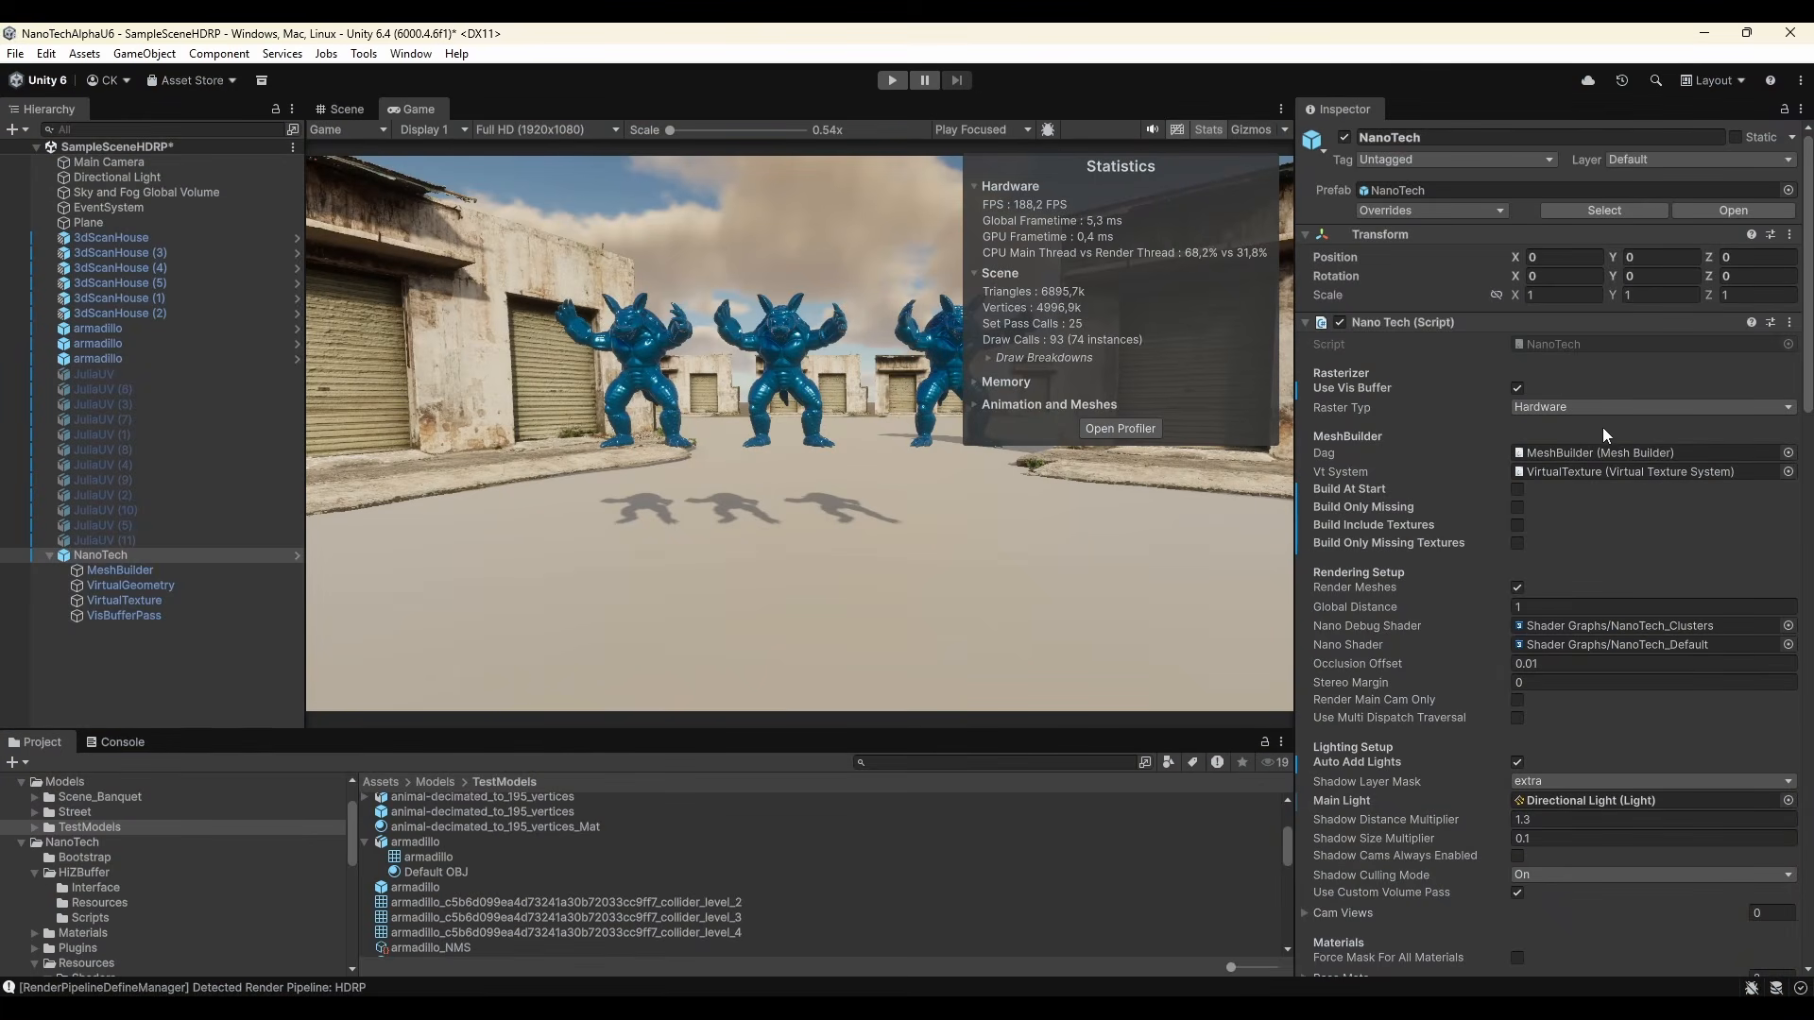
# Turn off Use Vis Buffer and enable Render Main Cam Only on the NanoTech component
pyautogui.click(1517, 388)
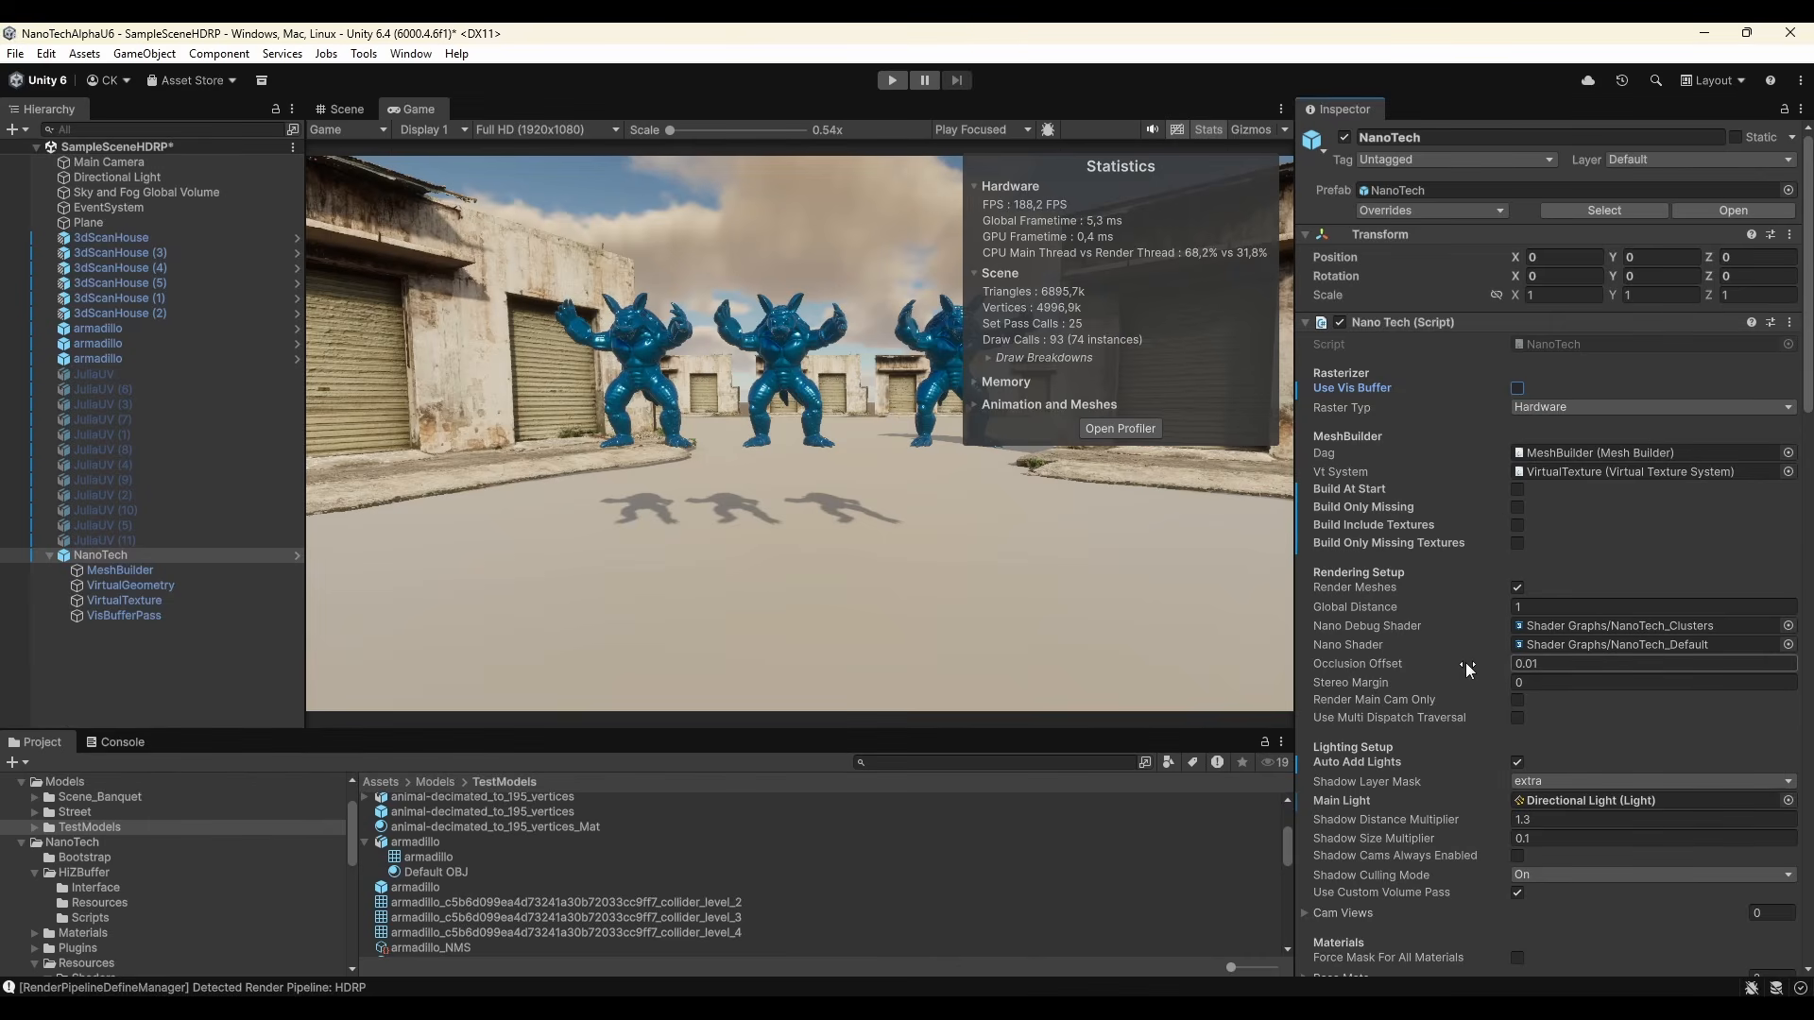
pyautogui.scroll(-2, 1472, 671)
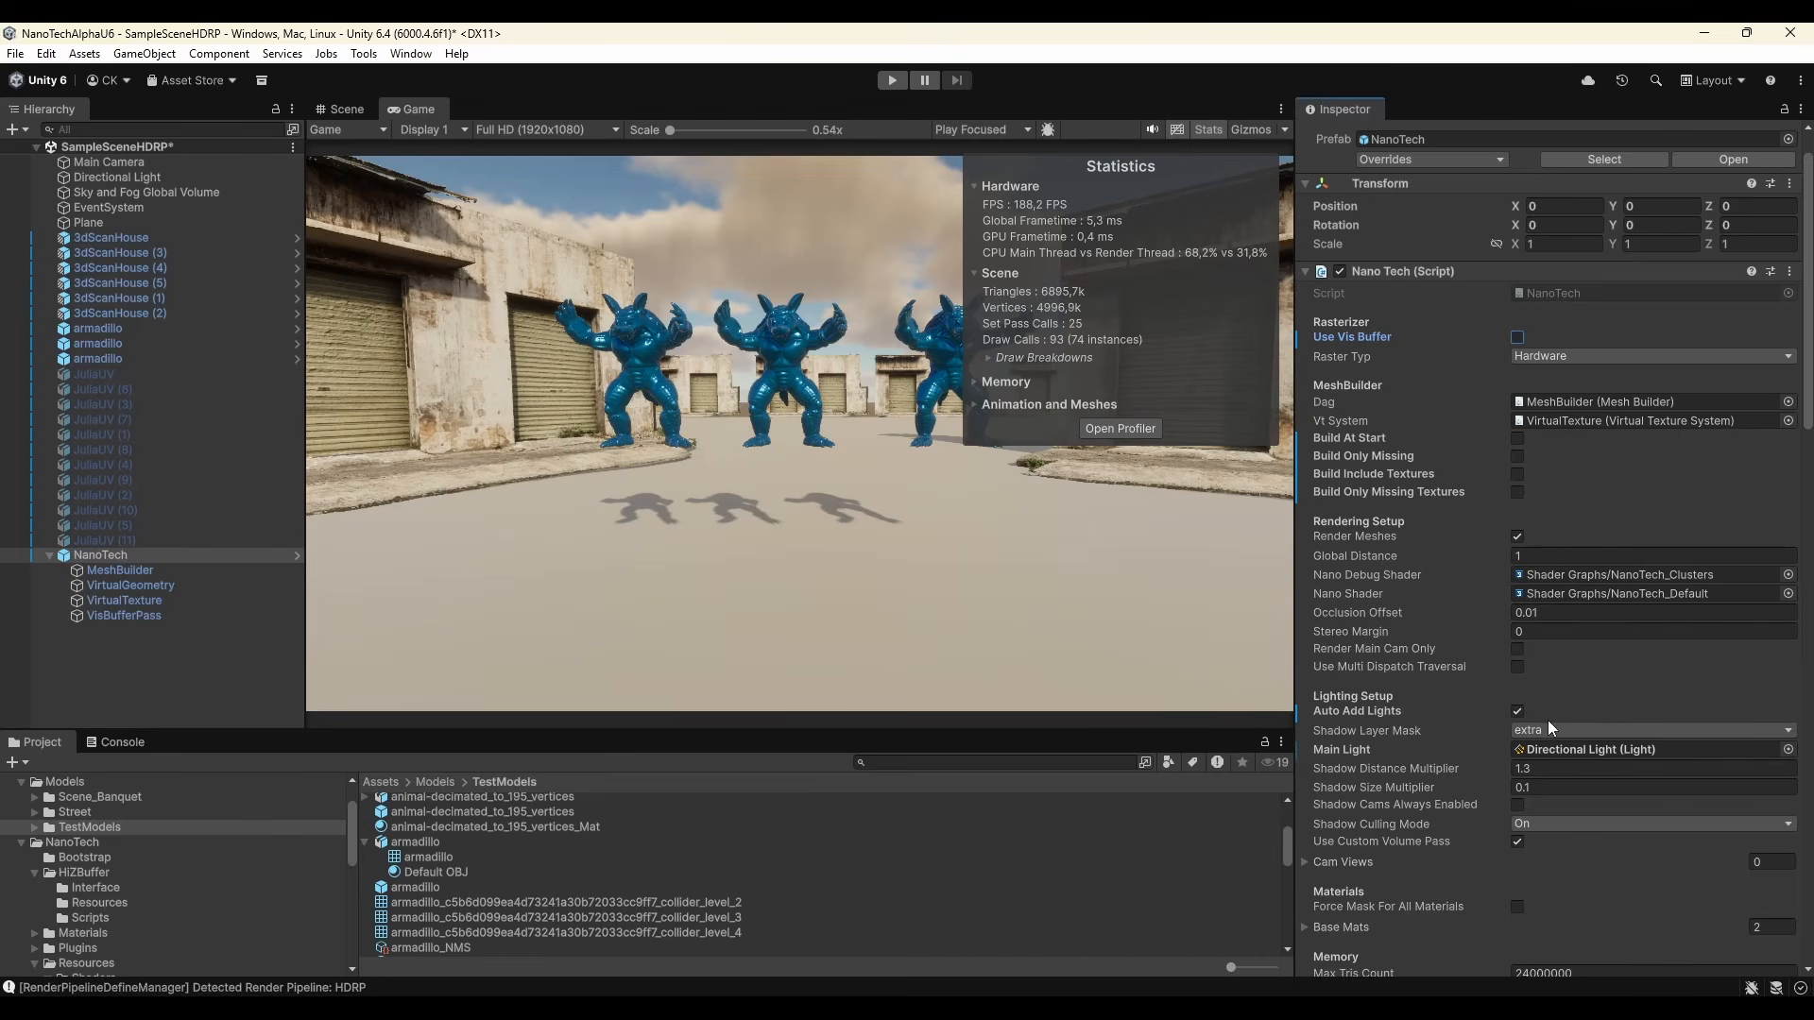
pyautogui.scroll(-3, 1540, 710)
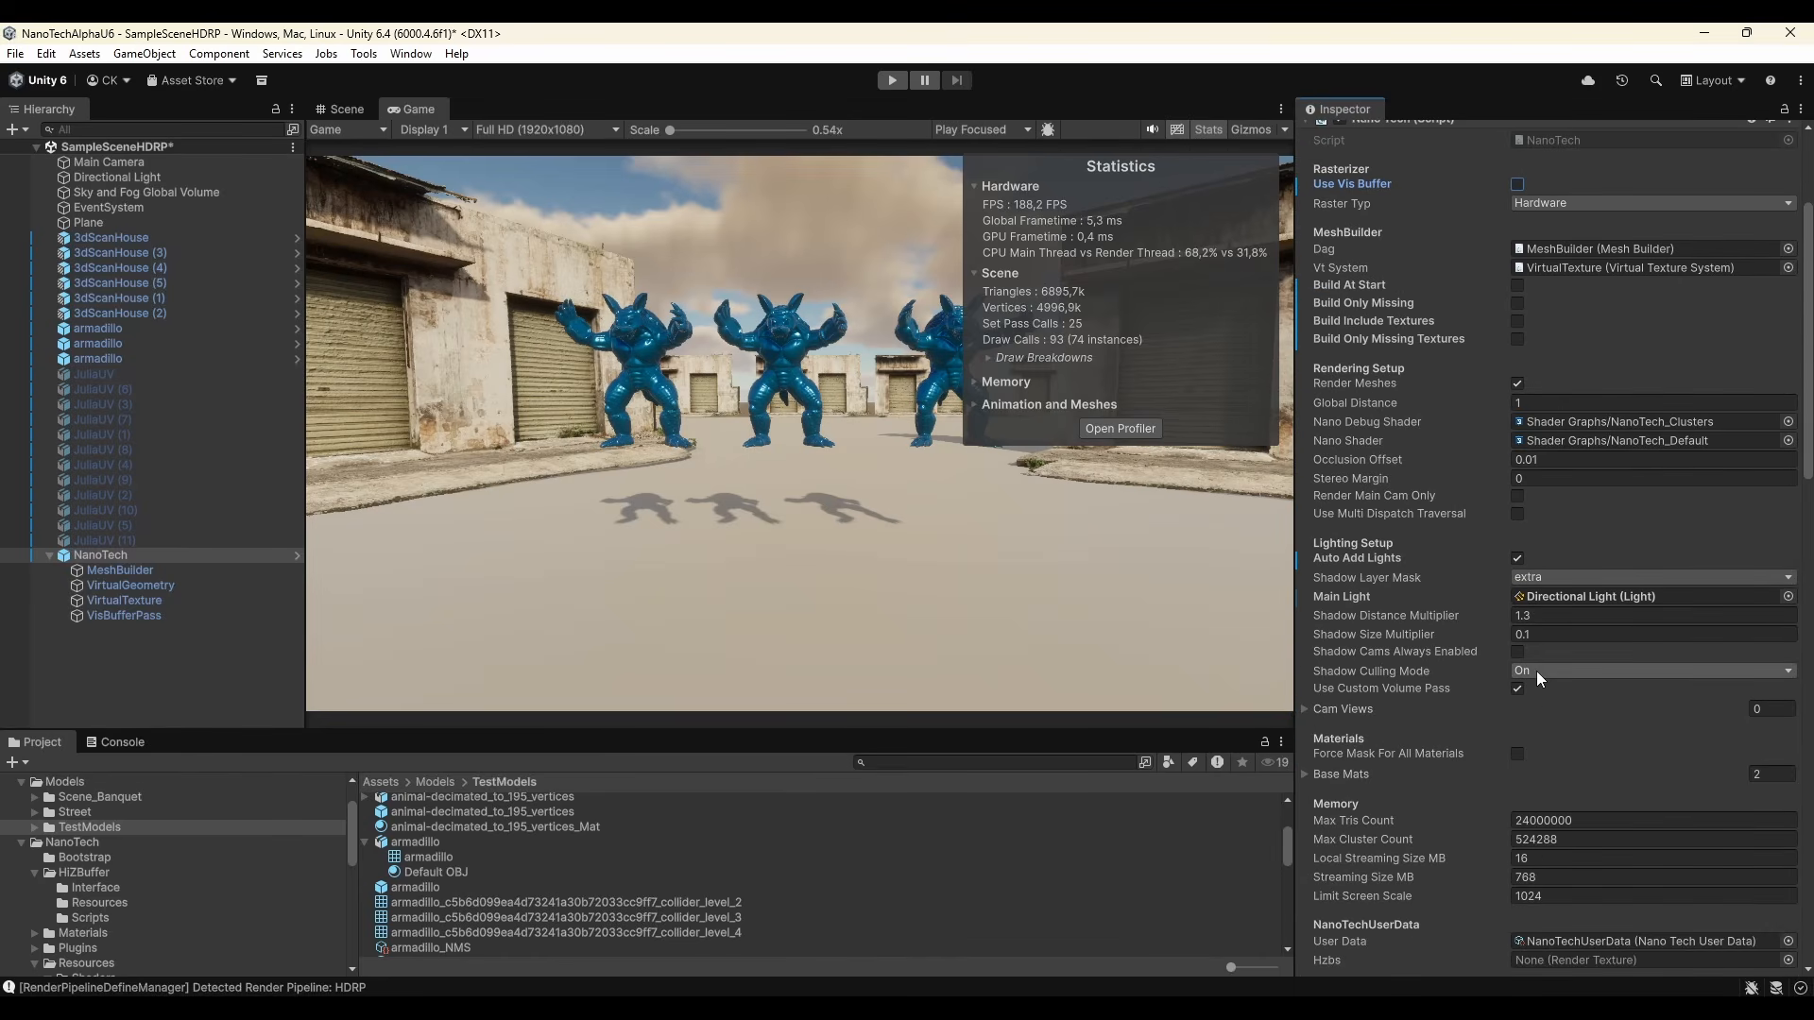
pyautogui.click(1498, 499)
pyautogui.scroll(-2, 1340, 629)
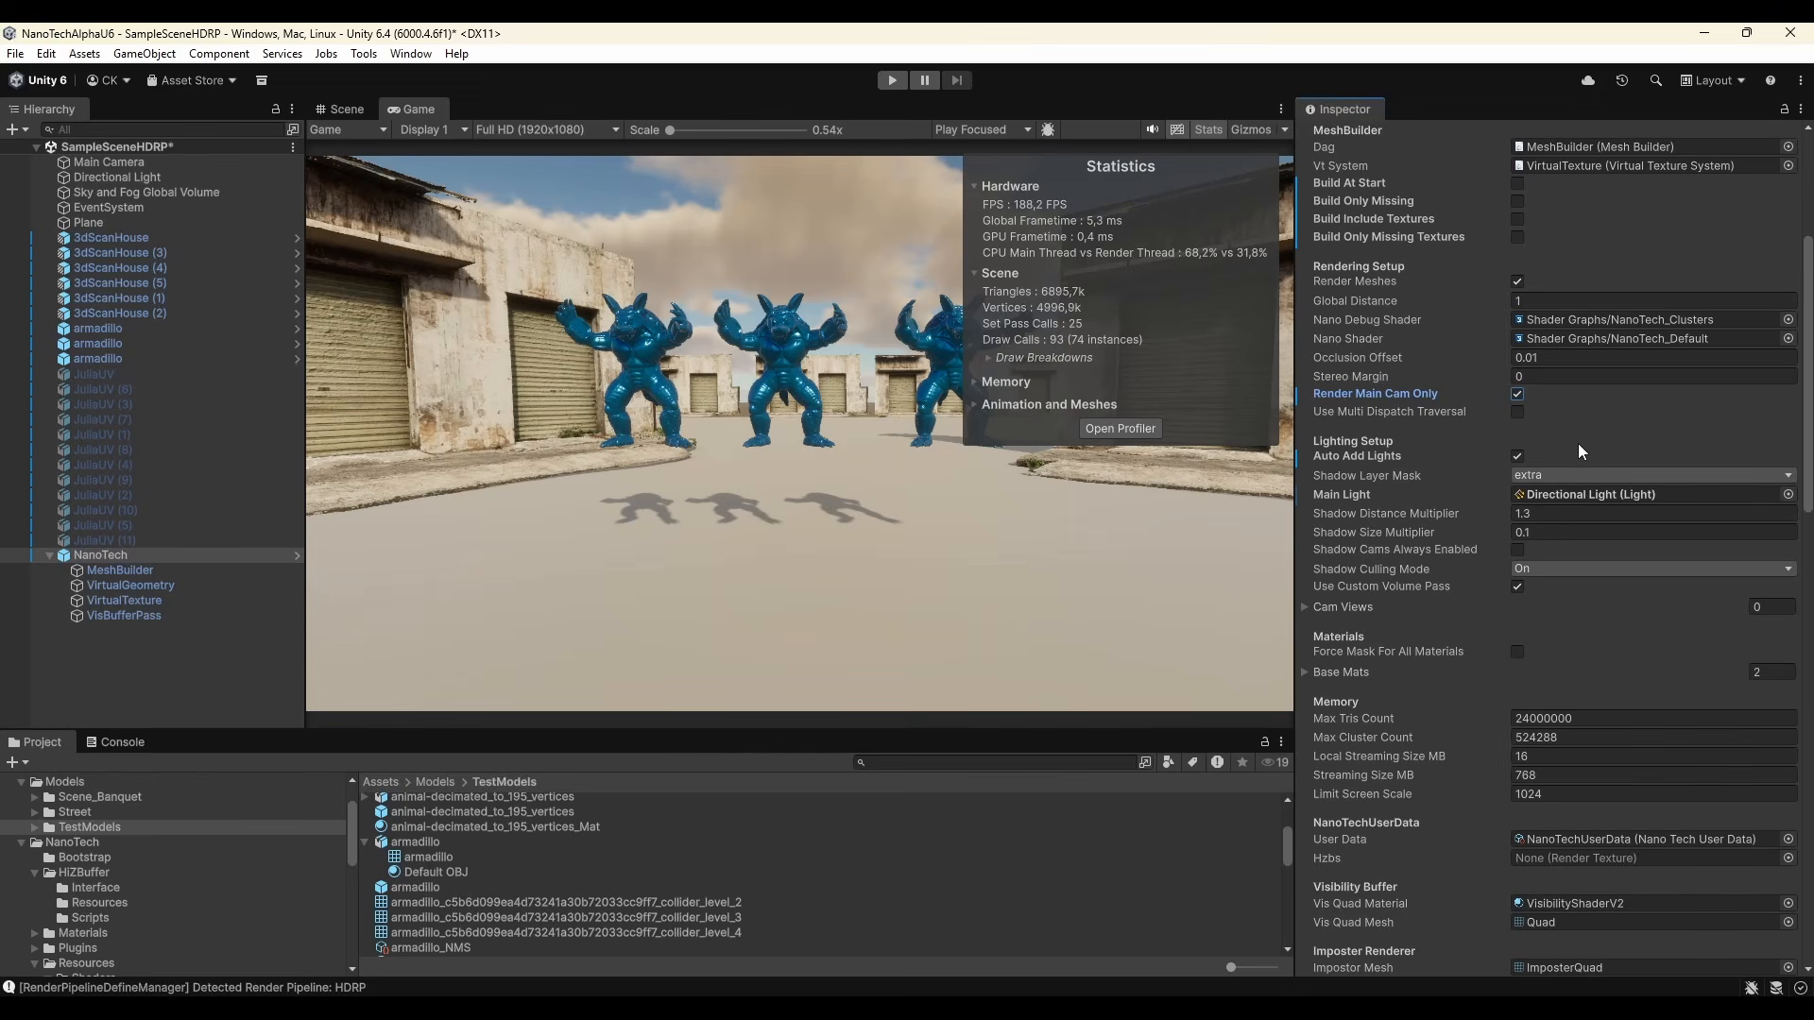
# Try Max Tris Count values of 32000000 and 48000000, and restore it to 24000000
pyautogui.scroll(-4, 1532, 462)
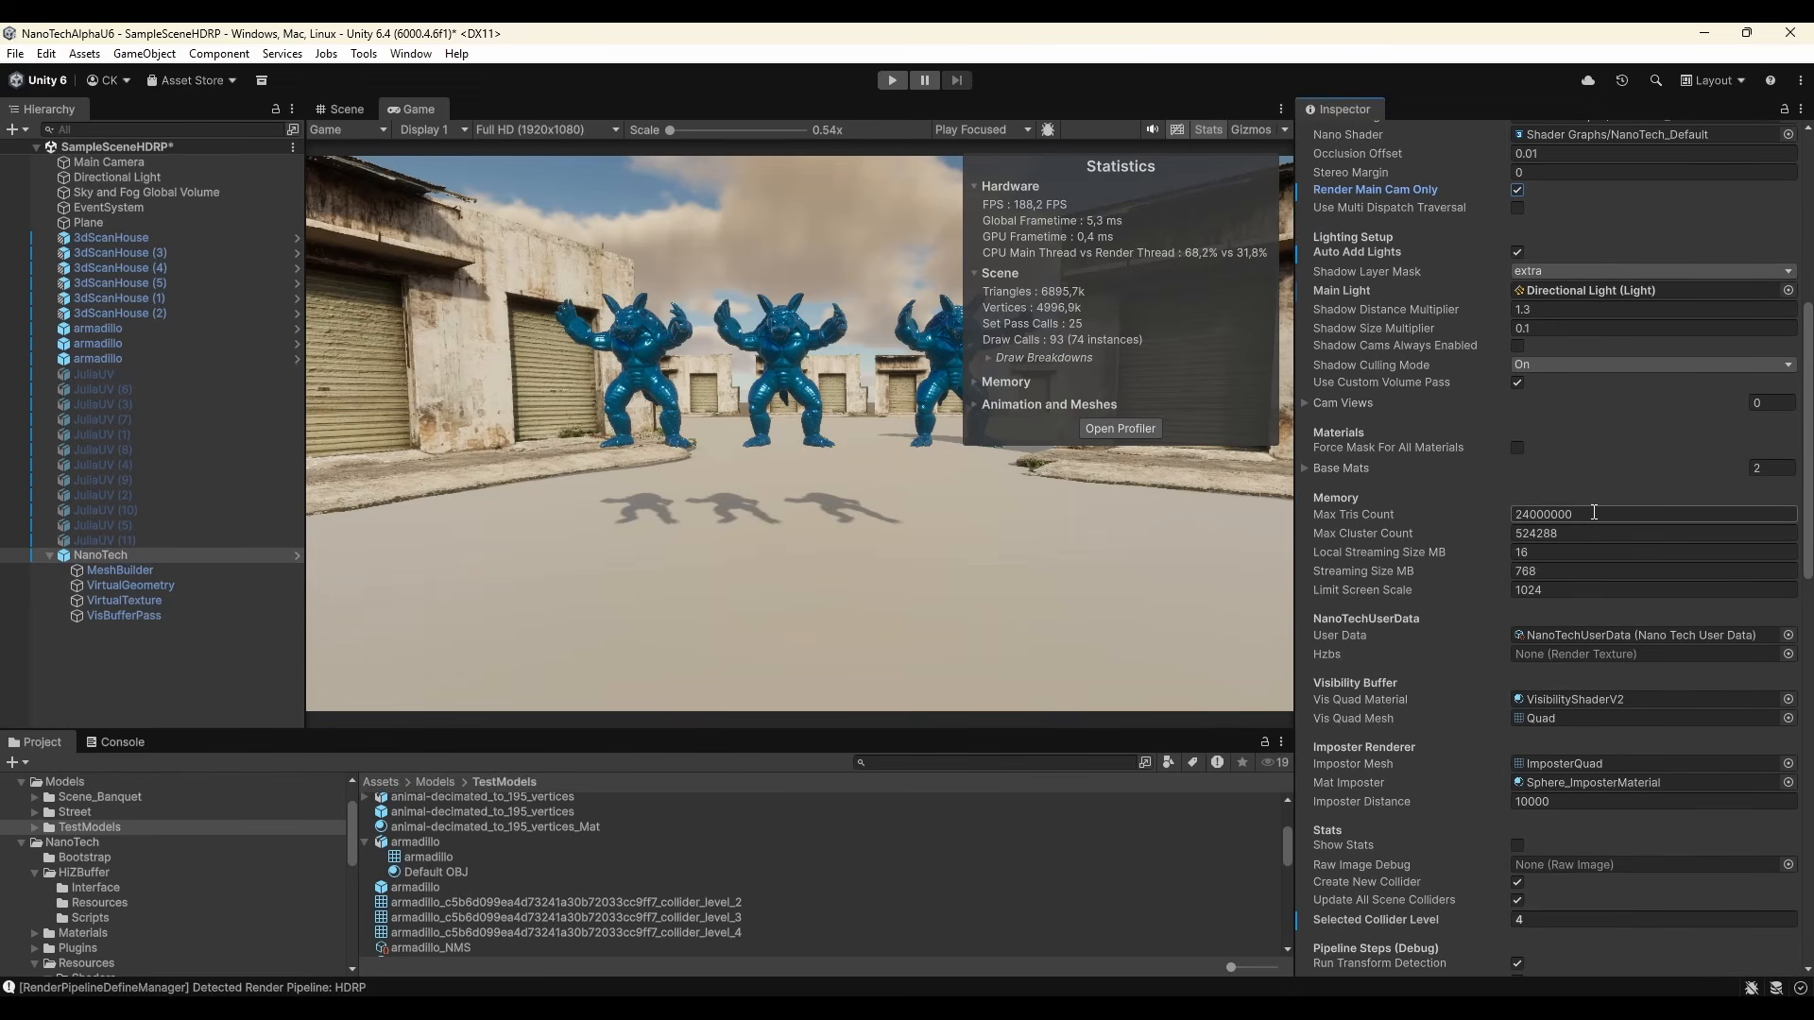
pyautogui.moveTo(1529, 509); pyautogui.dragTo(1500, 506)
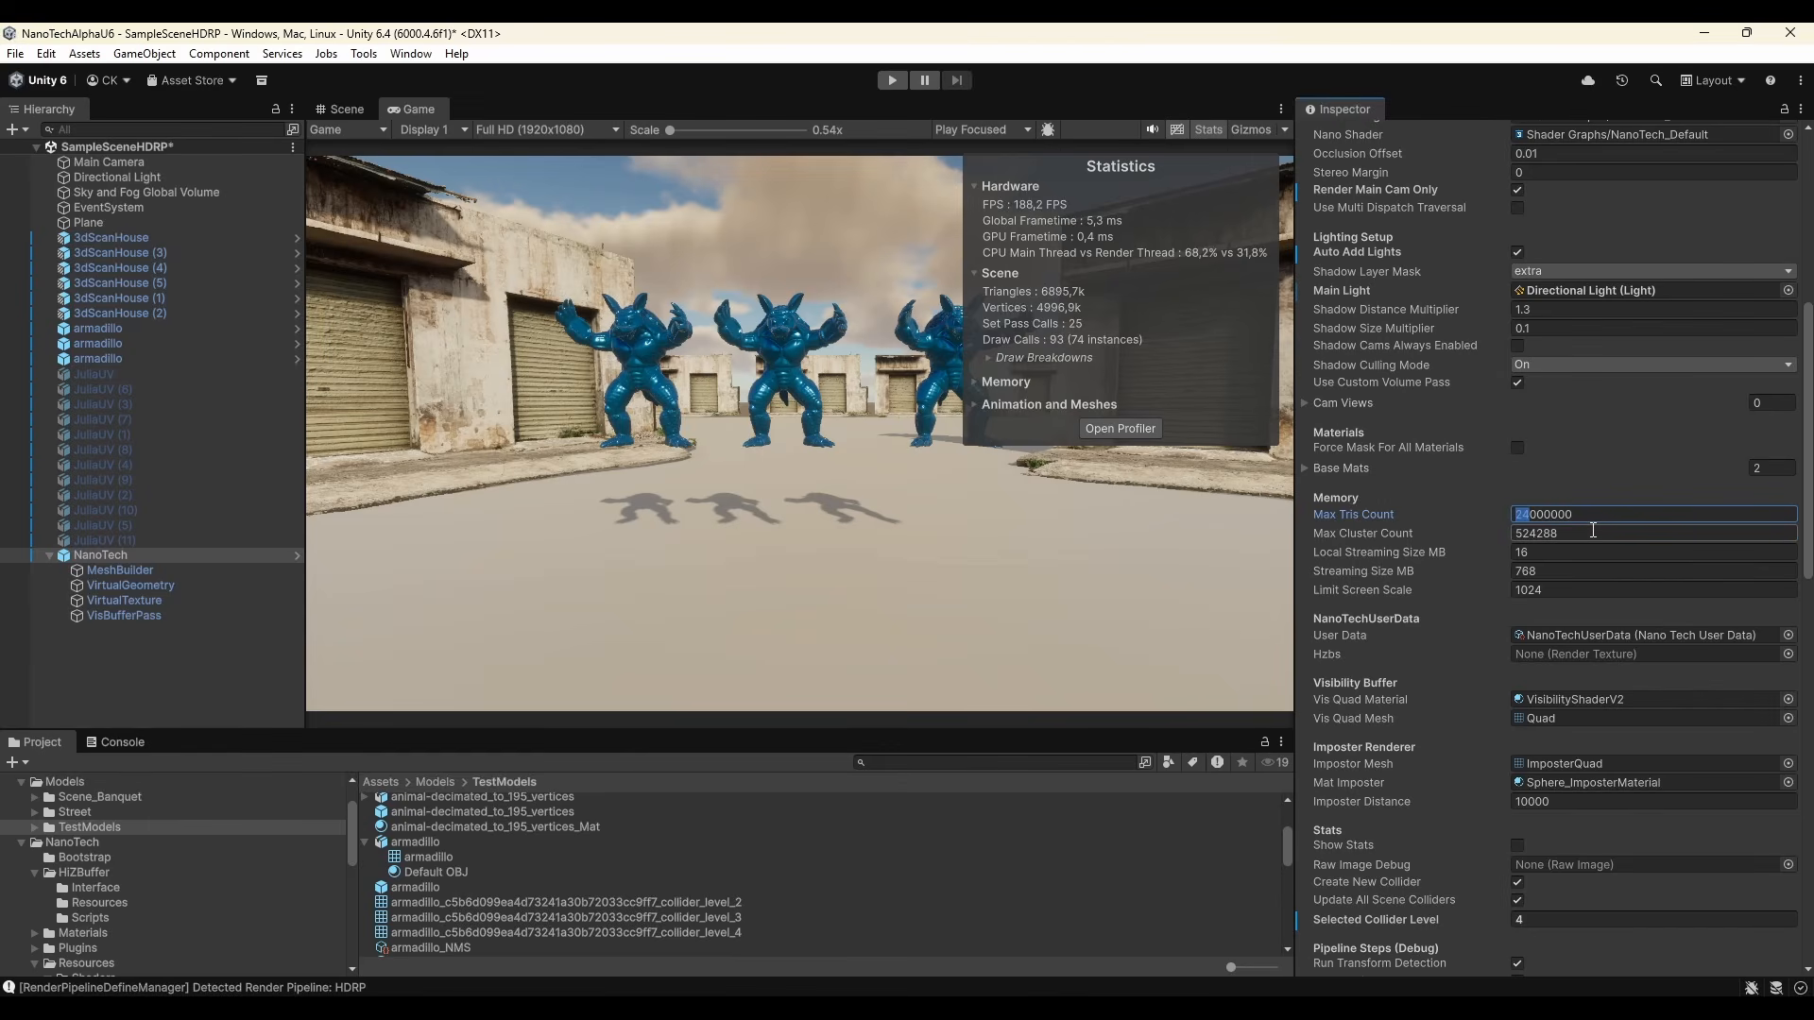
pyautogui.write('32')
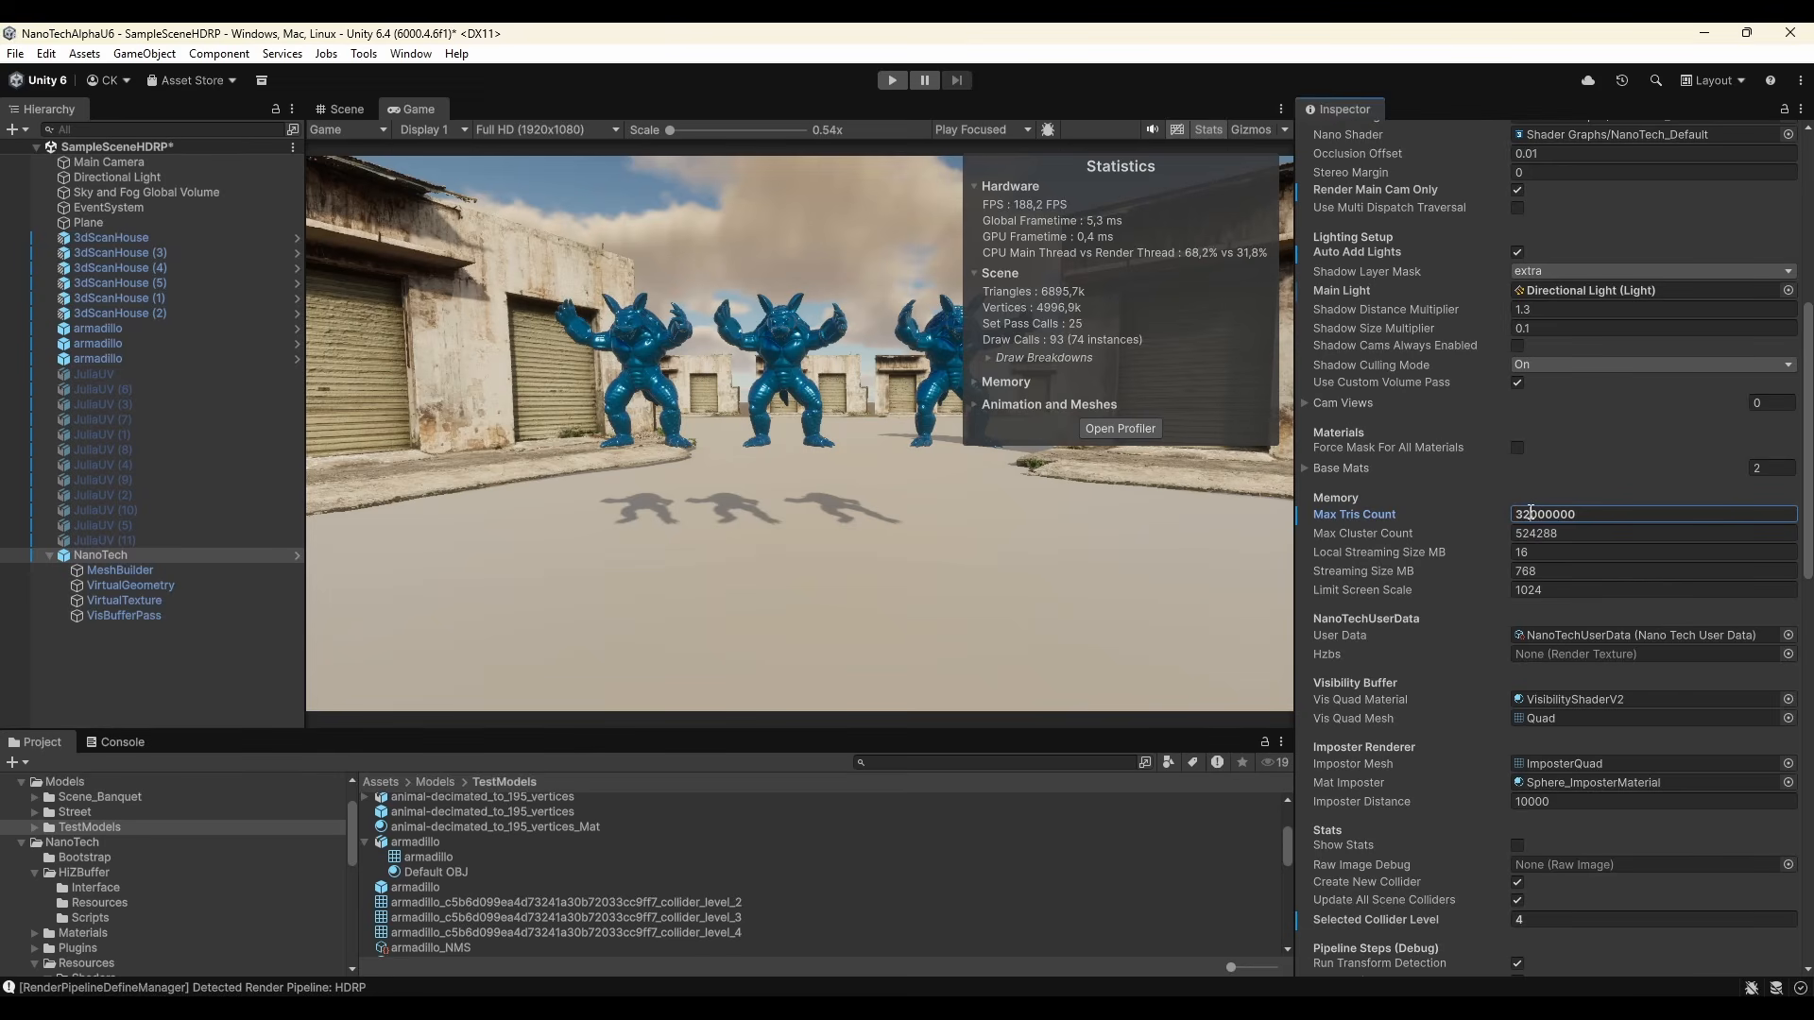
pyautogui.moveTo(1530, 513)
pyautogui.mouseDown()
pyautogui.moveTo(1500, 513)
pyautogui.moveTo(1515, 514)
pyautogui.mouseUp()
pyautogui.click(1534, 514)
pyautogui.moveTo(1531, 514)
pyautogui.mouseDown()
pyautogui.moveTo(1491, 513)
pyautogui.moveTo(1514, 513)
pyautogui.mouseUp()
pyautogui.write('48')
pyautogui.write('24')
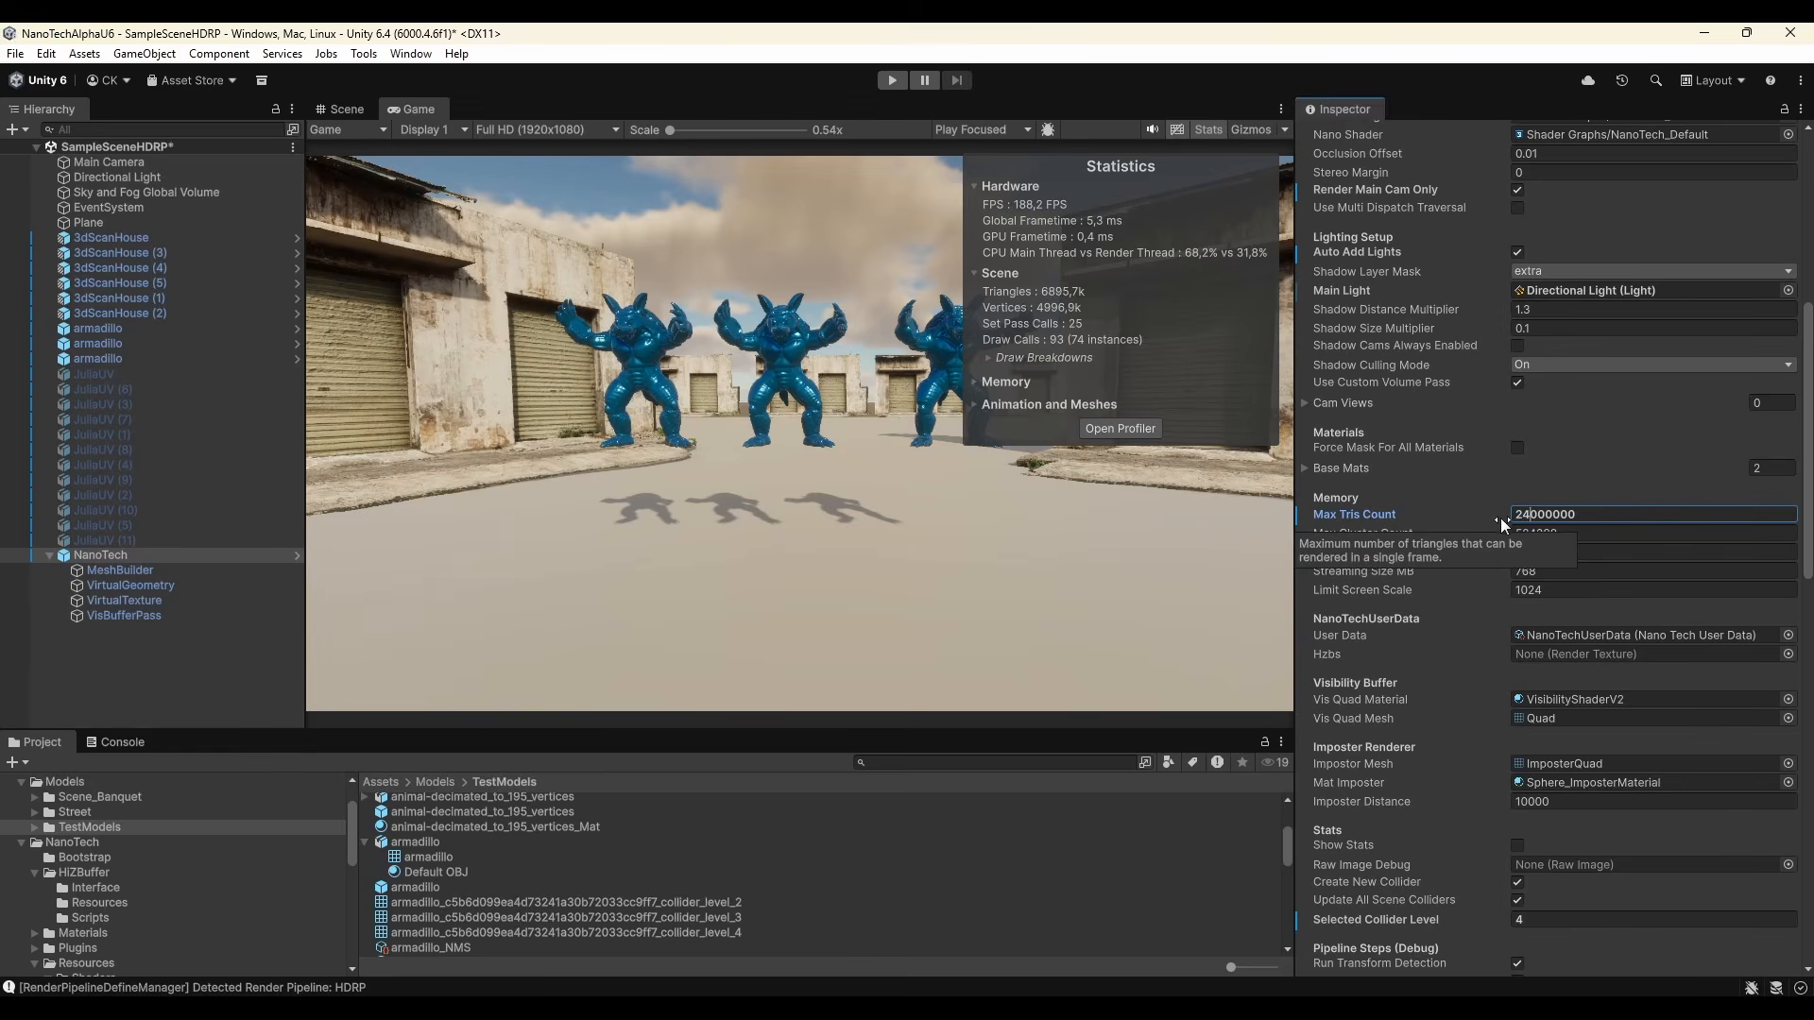
# Halve the NanoTech component's Max Cluster Count to 262144
pyautogui.click(1571, 532)
pyautogui.click(1556, 532)
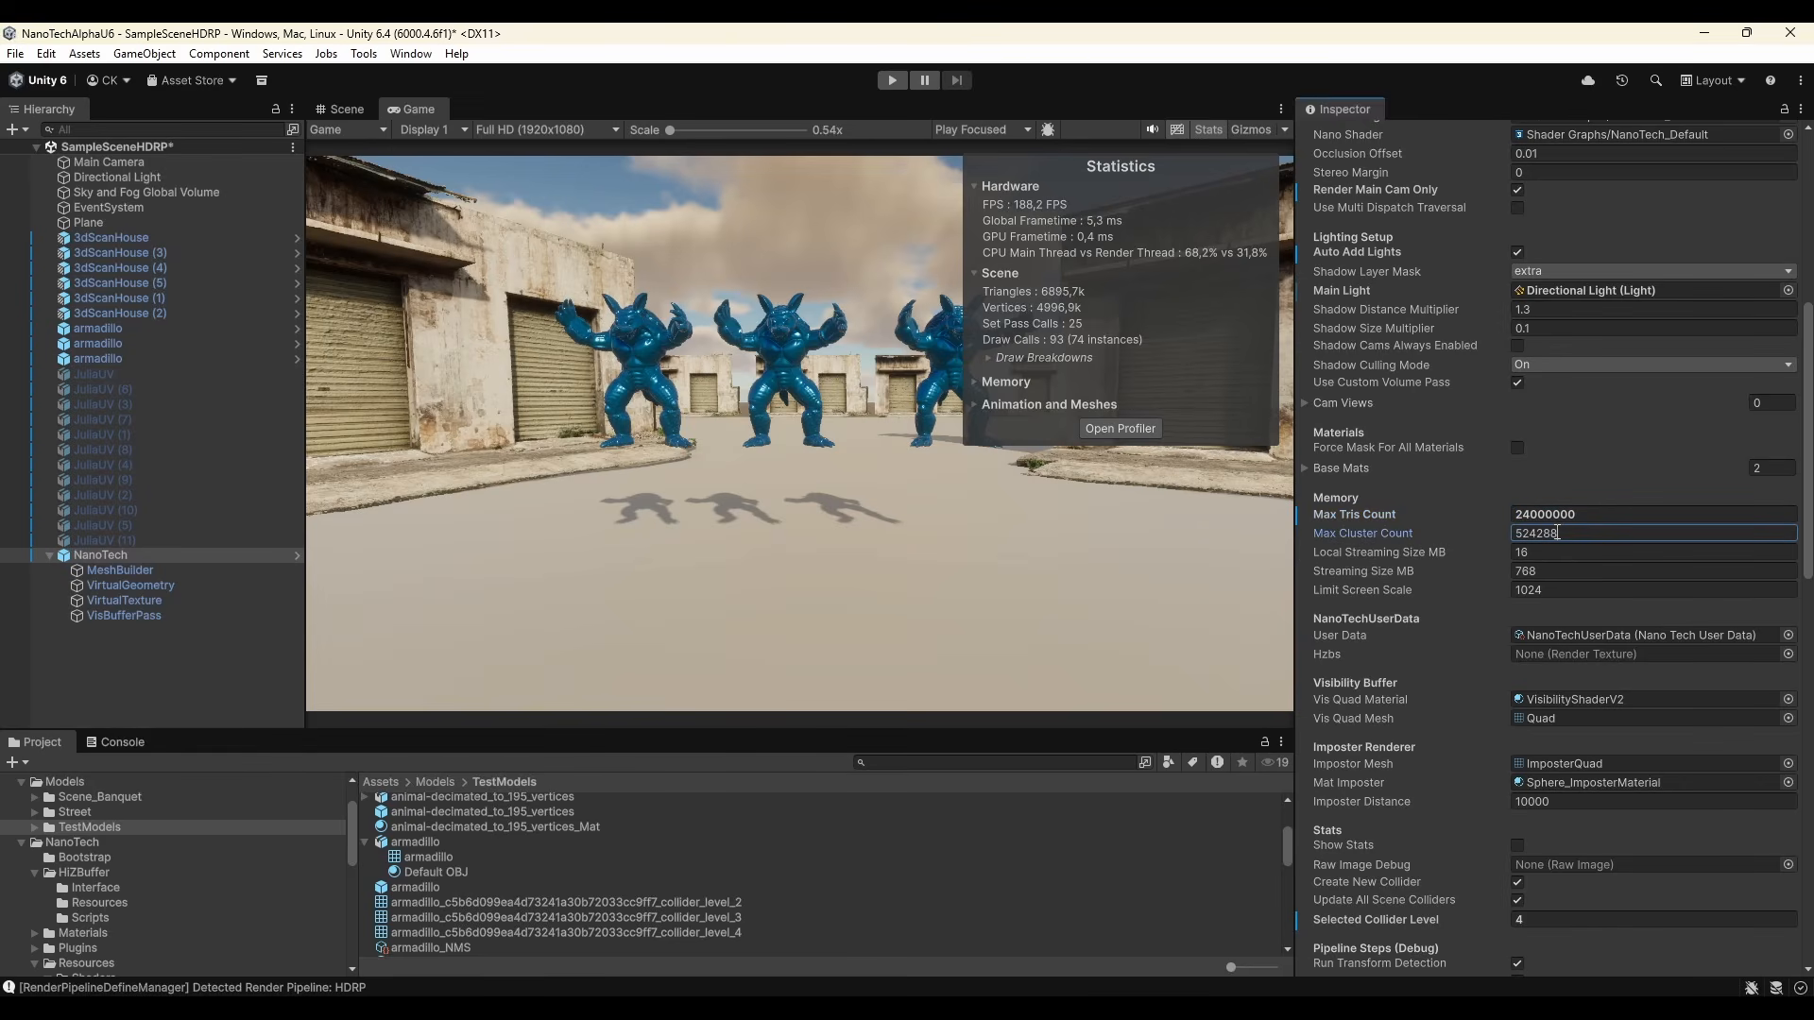
pyautogui.write('/2')
pyautogui.press('Return')
# Try doubling the Streaming Size MB value, and halve it back to 768
pyautogui.click(1529, 553)
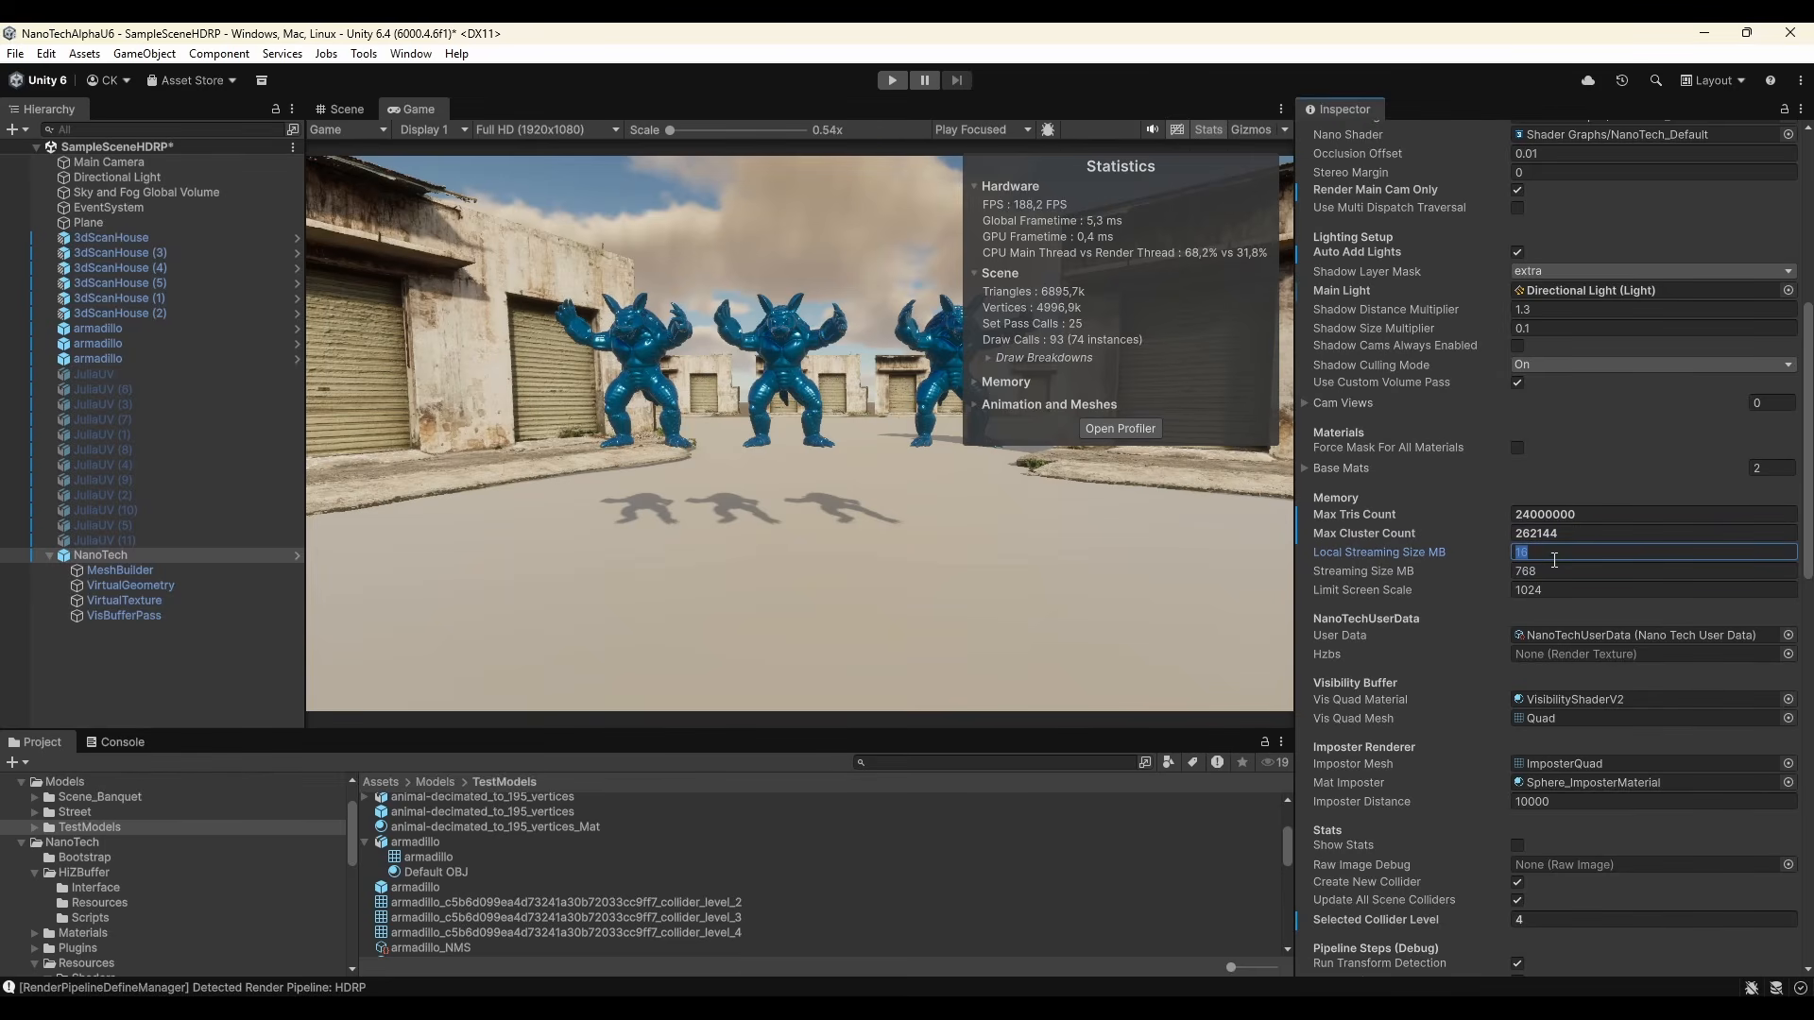
pyautogui.click(1565, 571)
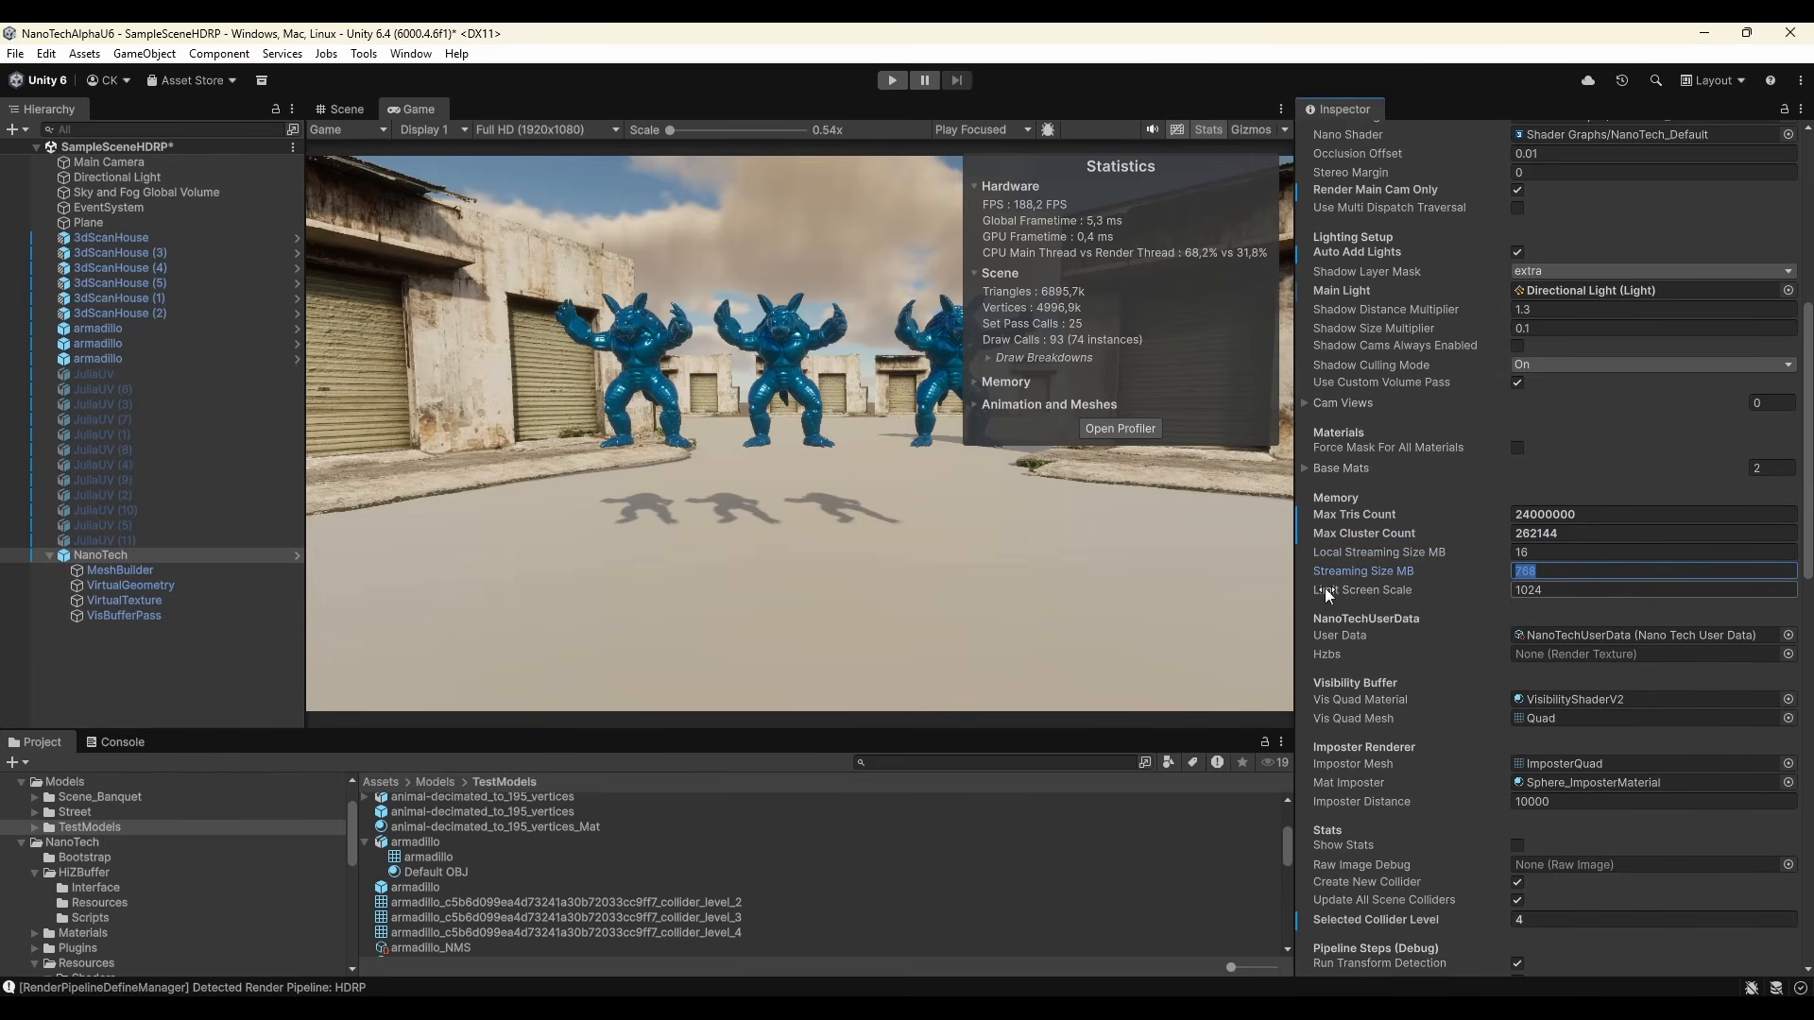
pyautogui.click(1560, 571)
pyautogui.doubleClick(1560, 570)
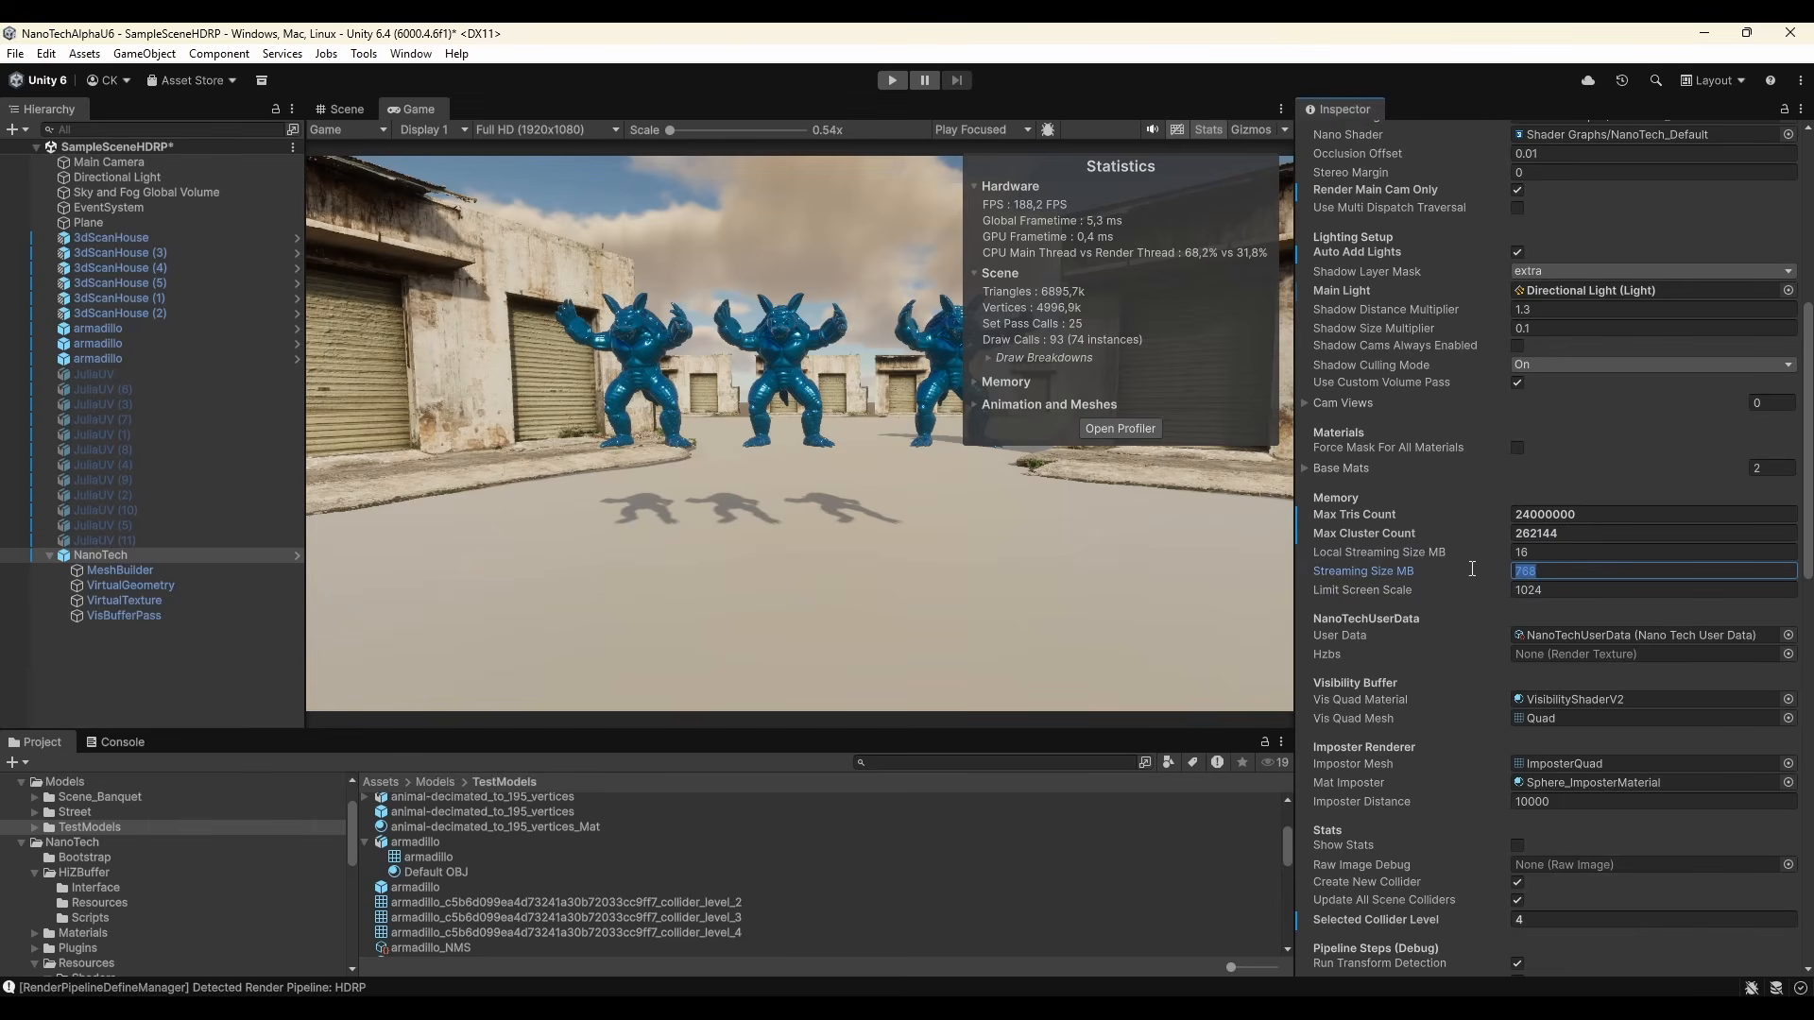
pyautogui.click(1559, 572)
pyautogui.write('*2')
pyautogui.press('Return')
pyautogui.click(1564, 571)
pyautogui.click(1567, 570)
pyautogui.write('/2')
pyautogui.press('Return')
# Set Limit Screen Scale to 1920 and review the NanoTech memory settings
pyautogui.click(1563, 591)
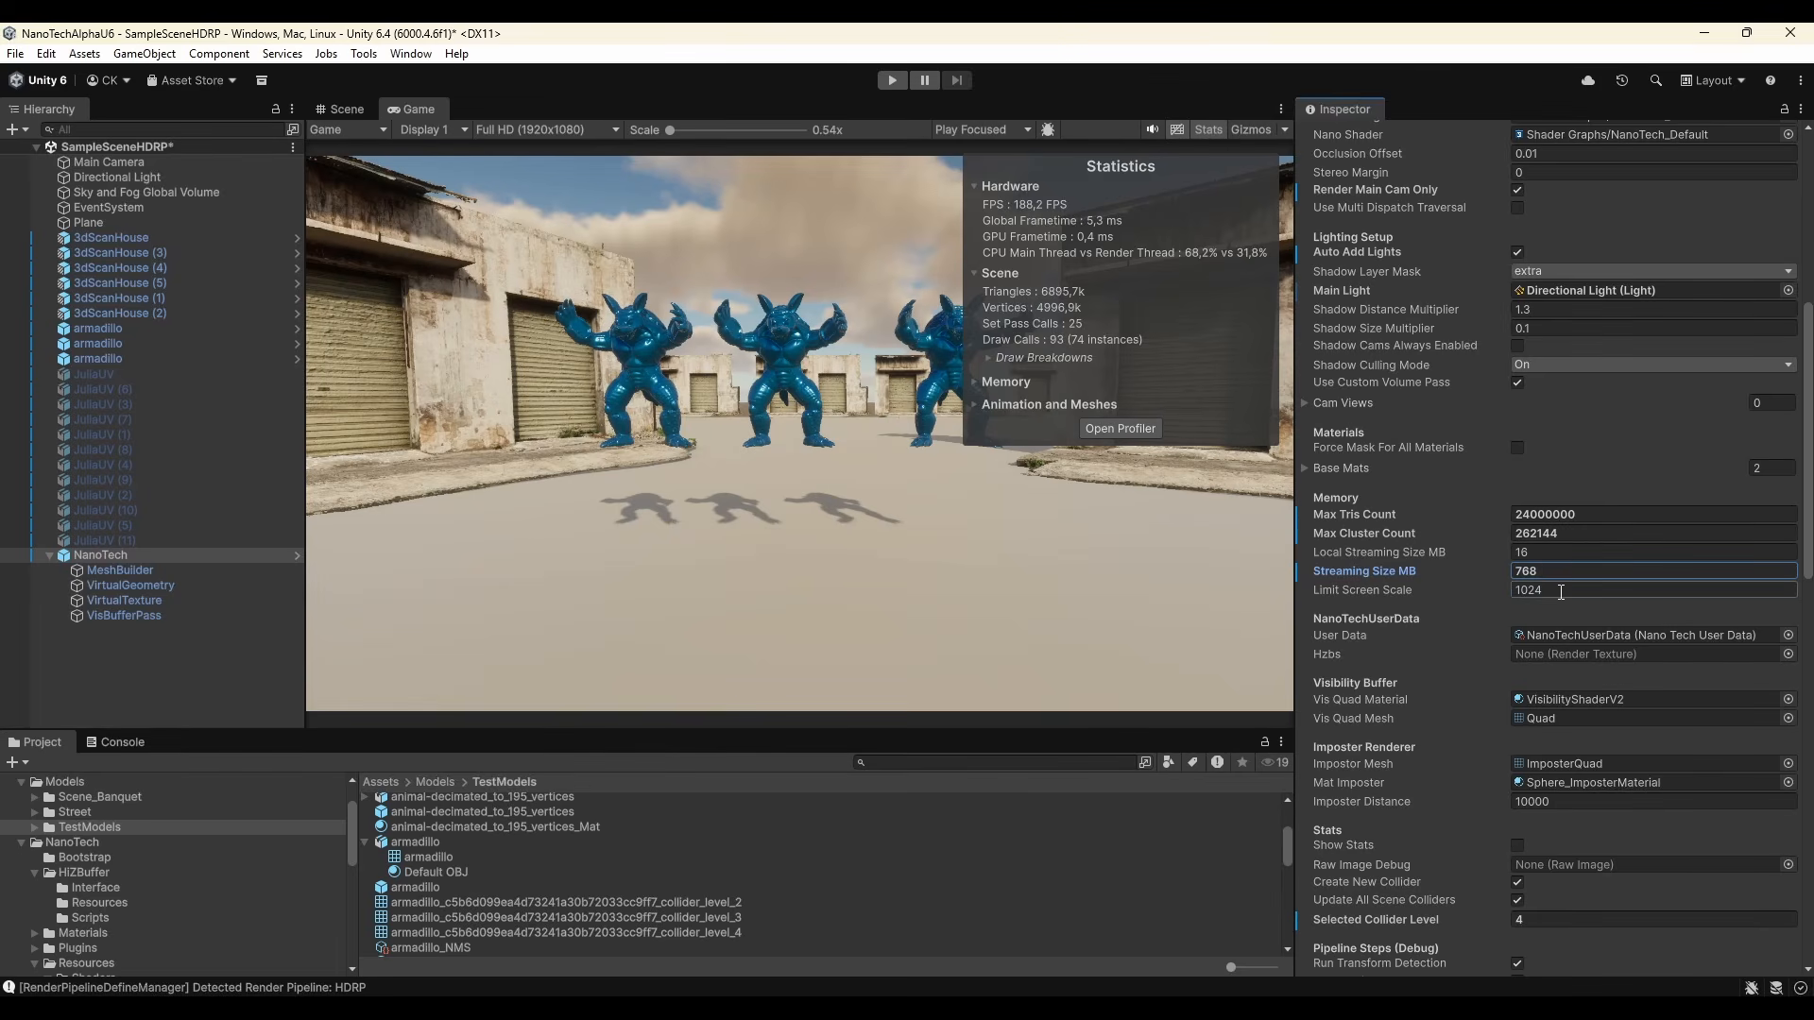
pyautogui.write('192')
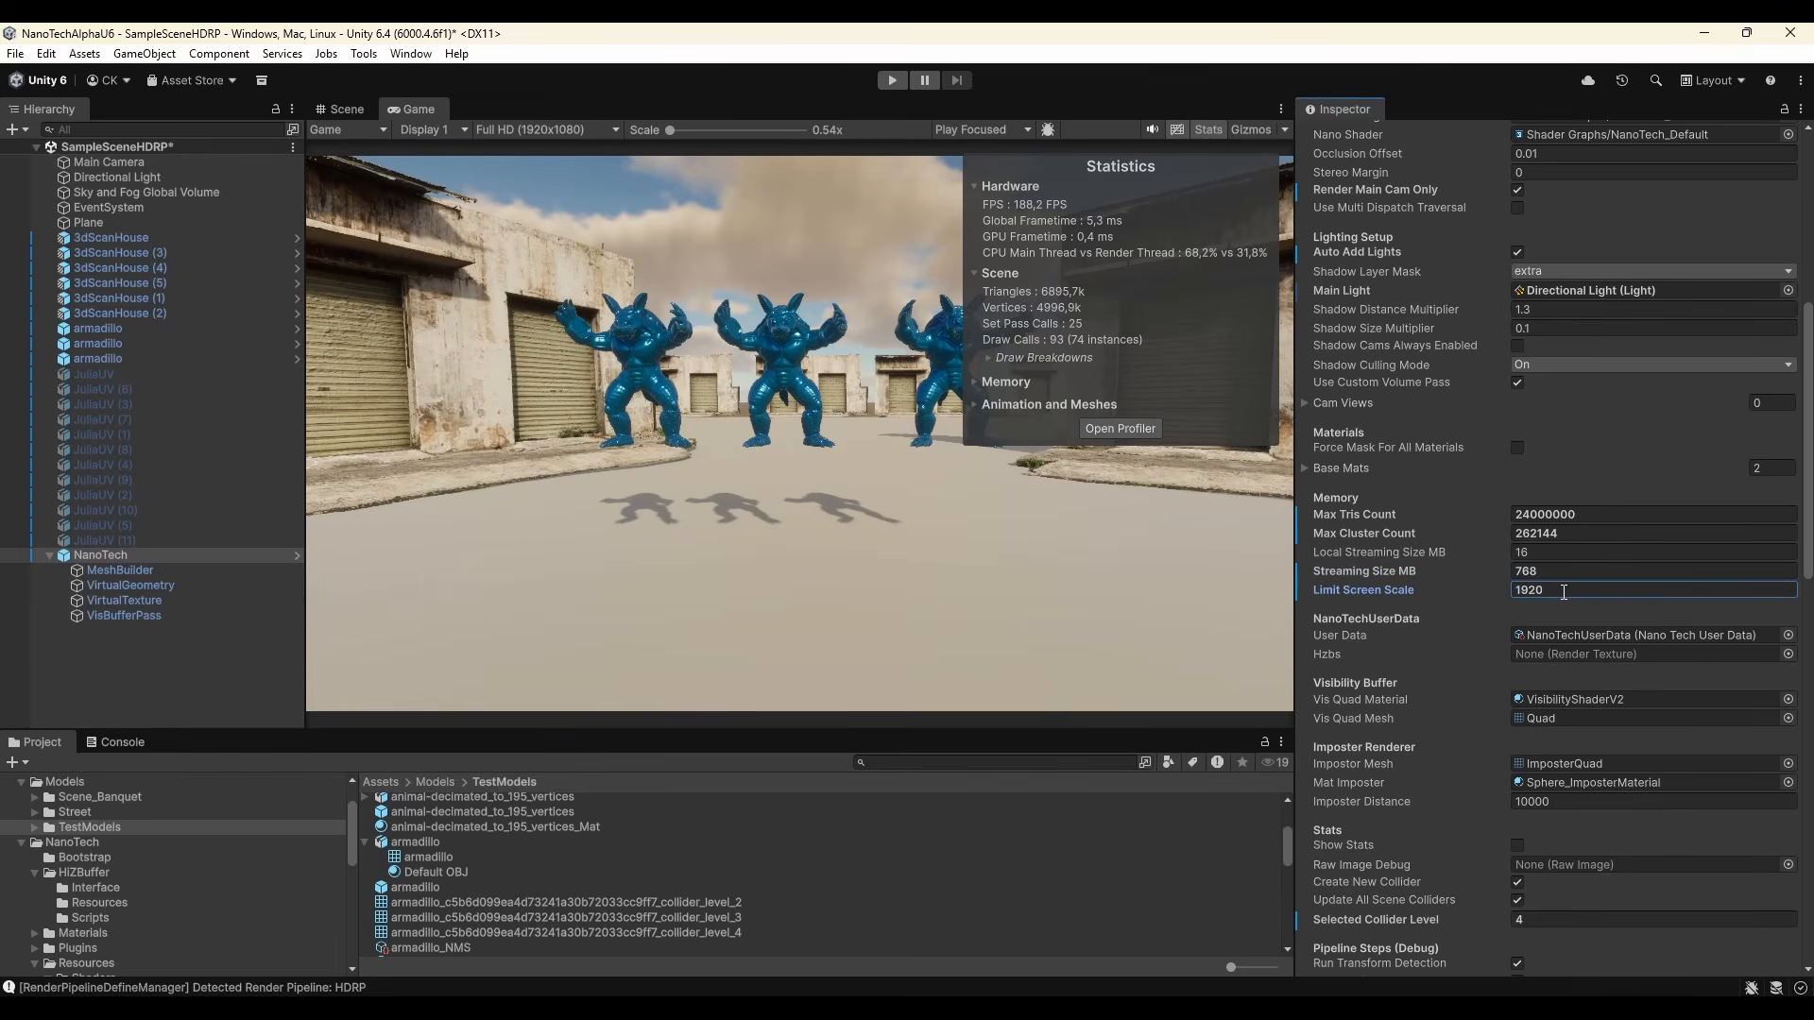
pyautogui.scroll(3, 1554, 590)
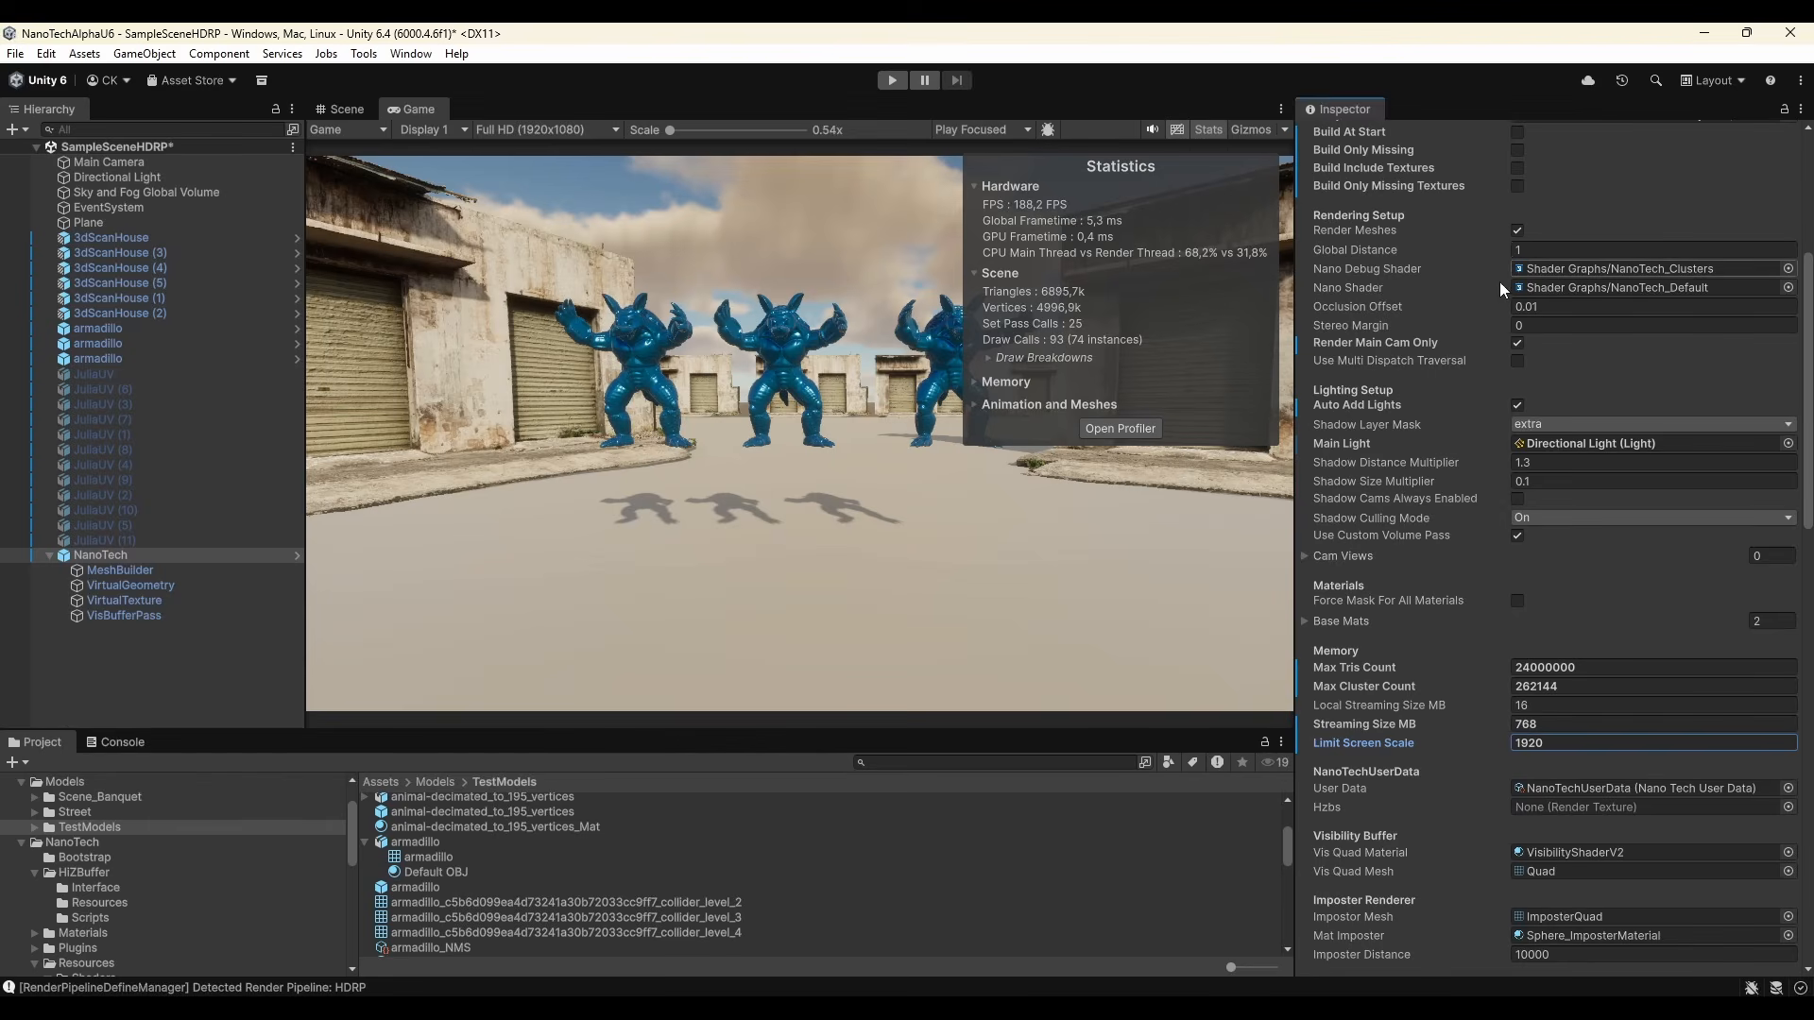
pyautogui.scroll(-4, 1439, 606)
pyautogui.scroll(-2, 1547, 652)
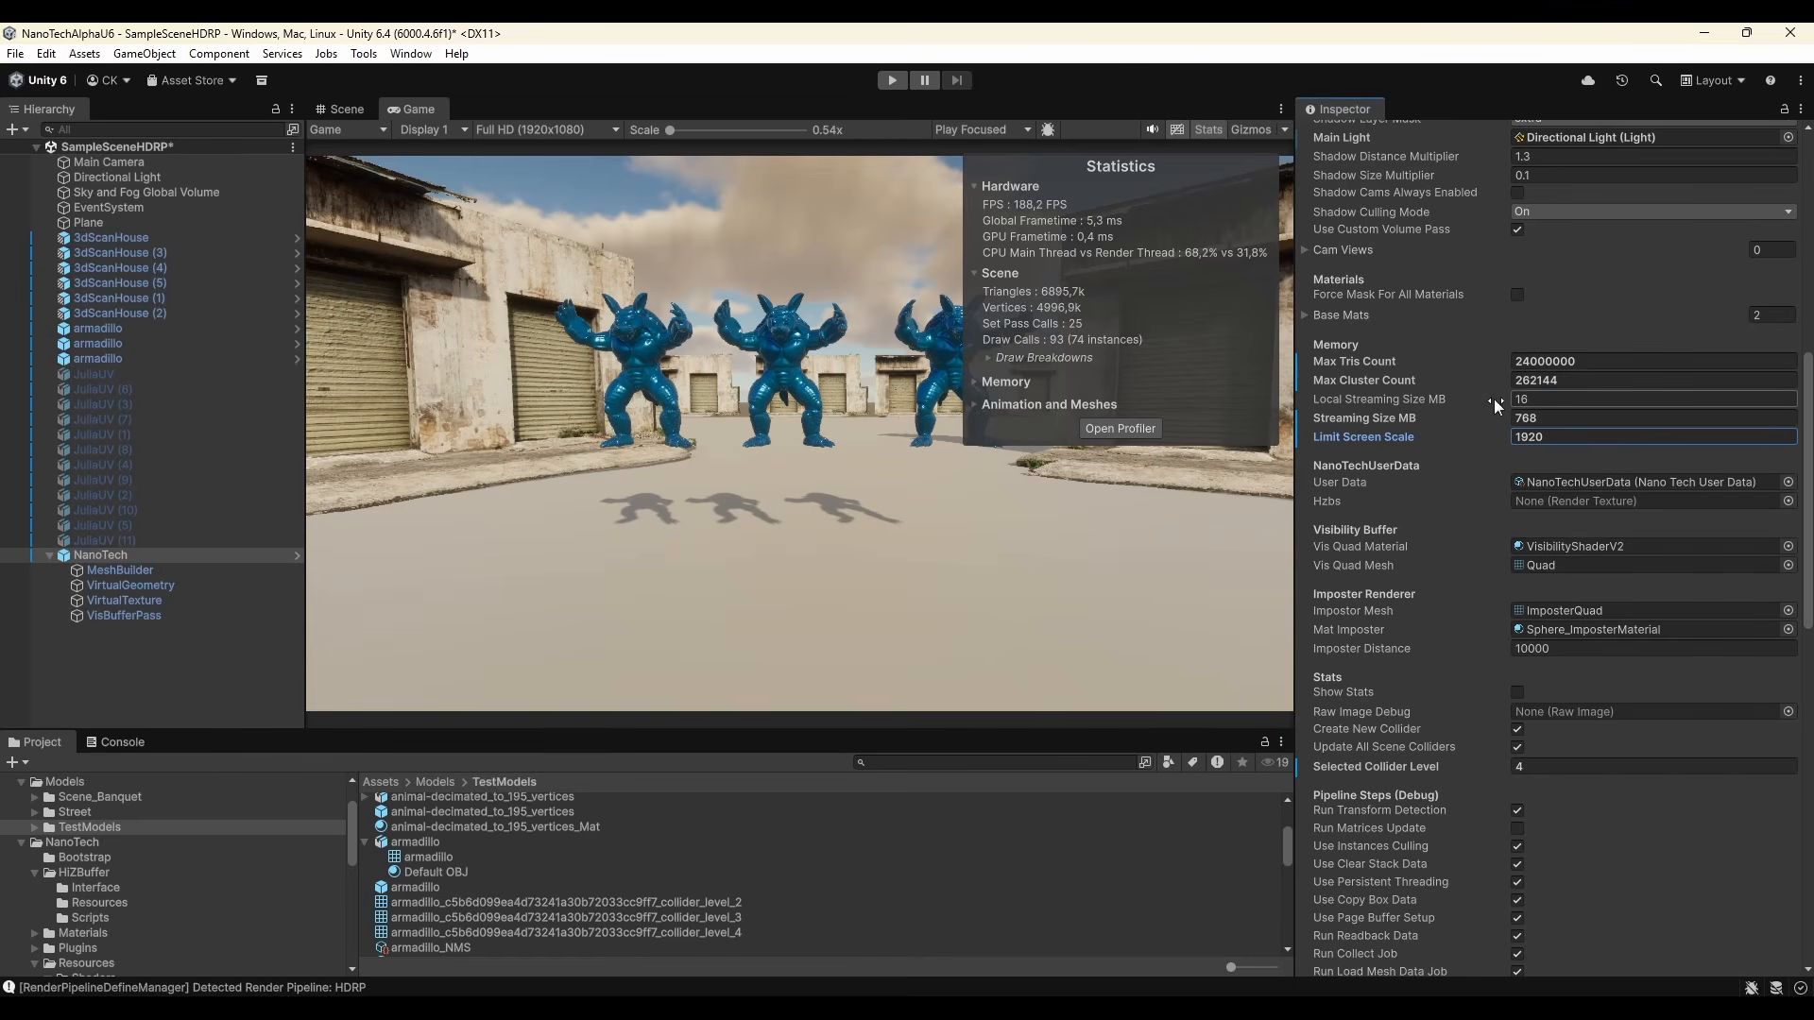
pyautogui.click(1569, 400)
pyautogui.click(1559, 399)
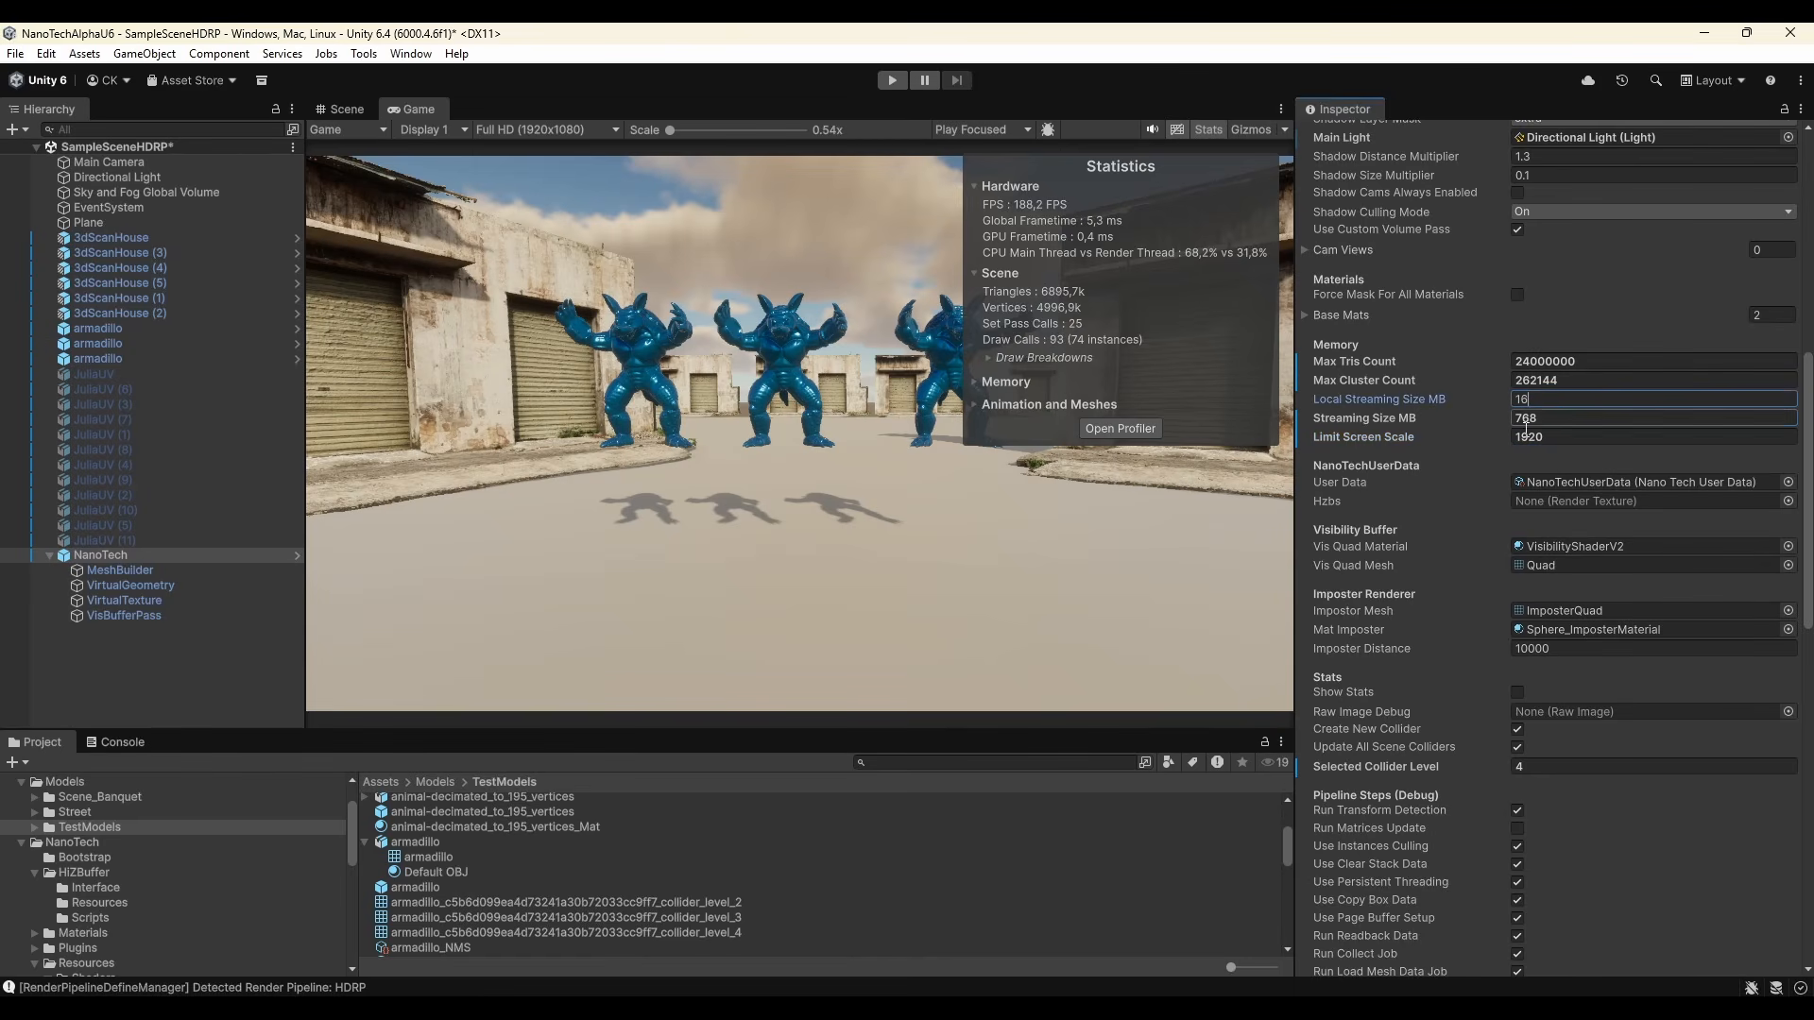
# Enable Show Stats on the NanoTech component
pyautogui.scroll(-6, 1595, 704)
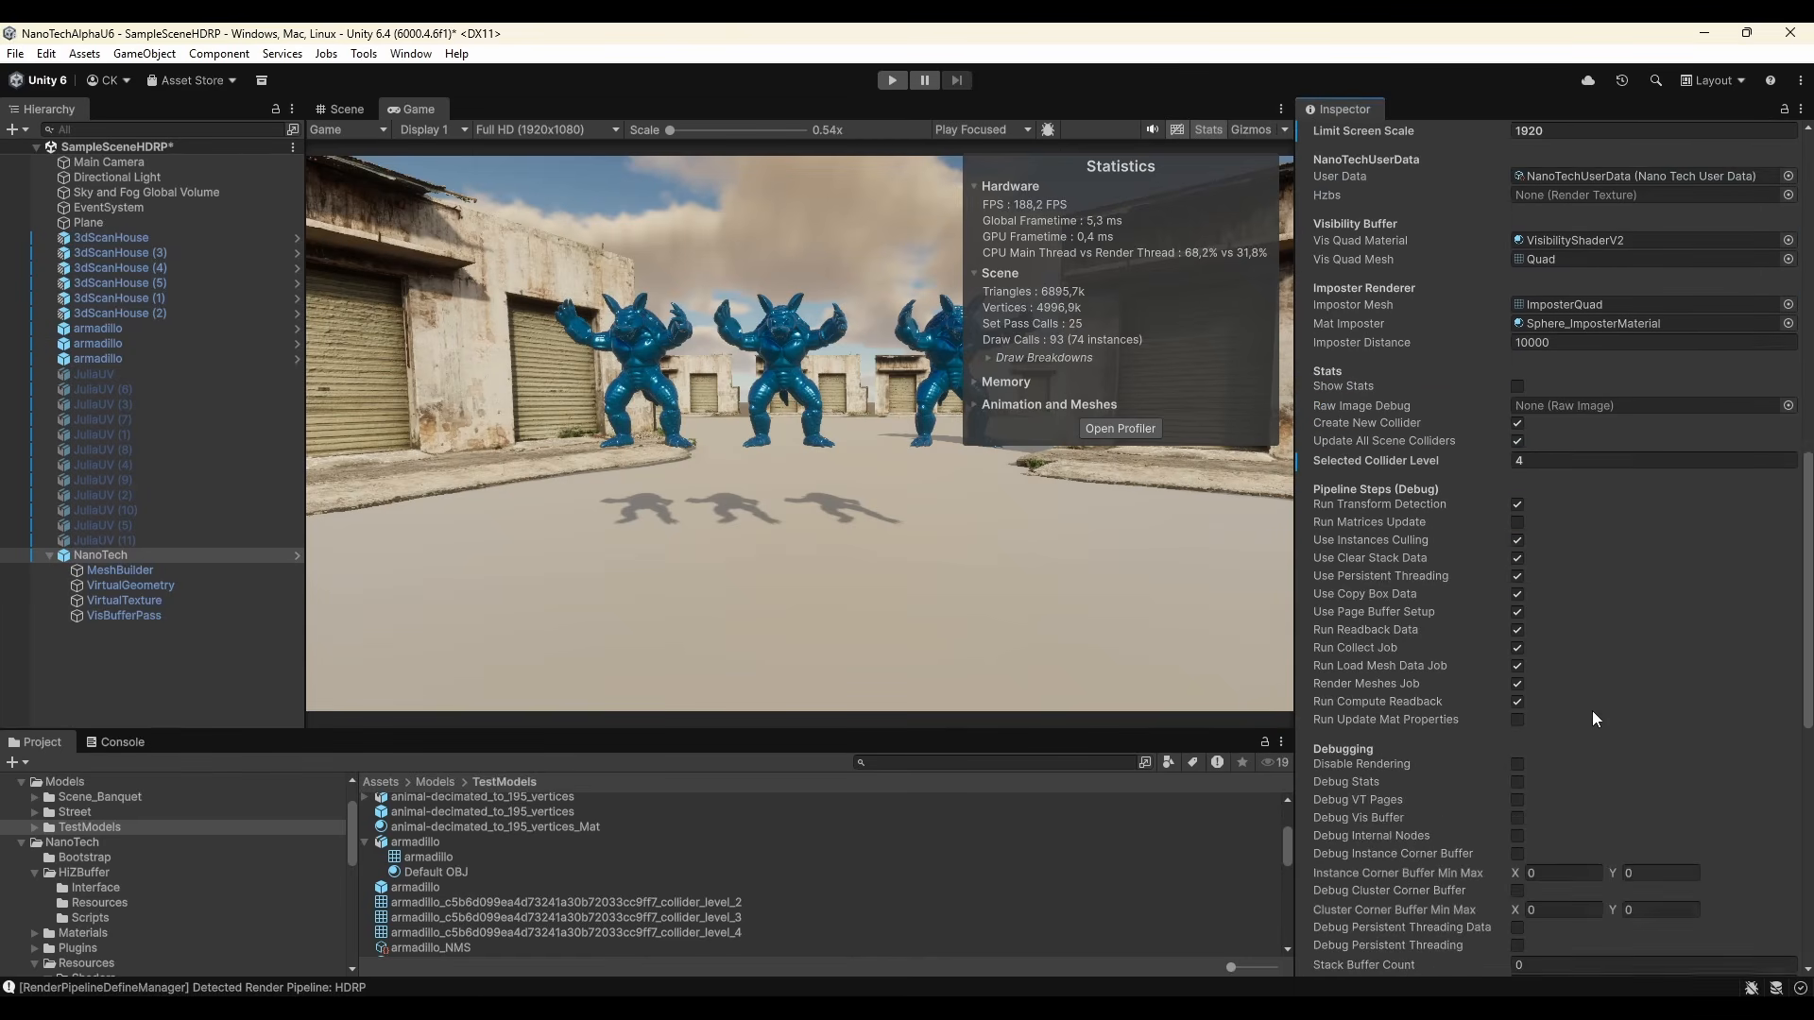
pyautogui.click(1517, 387)
pyautogui.scroll(13, 1522, 537)
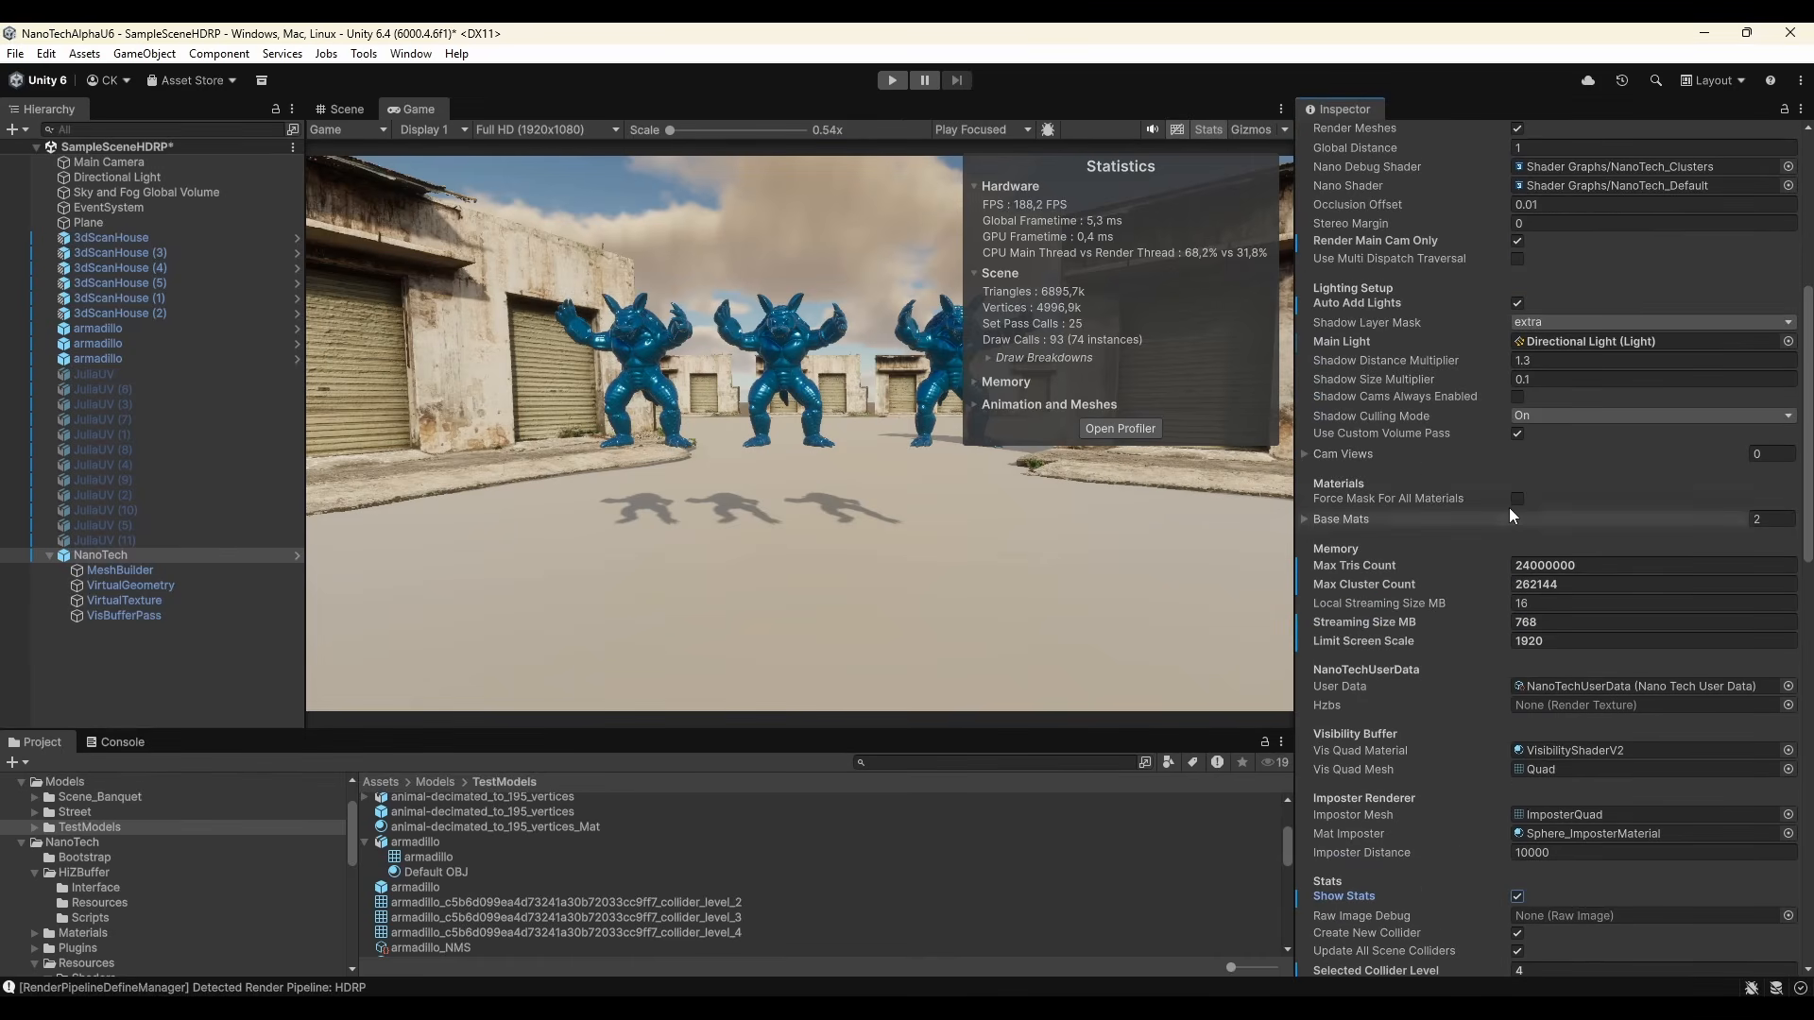
pyautogui.scroll(5, 1584, 375)
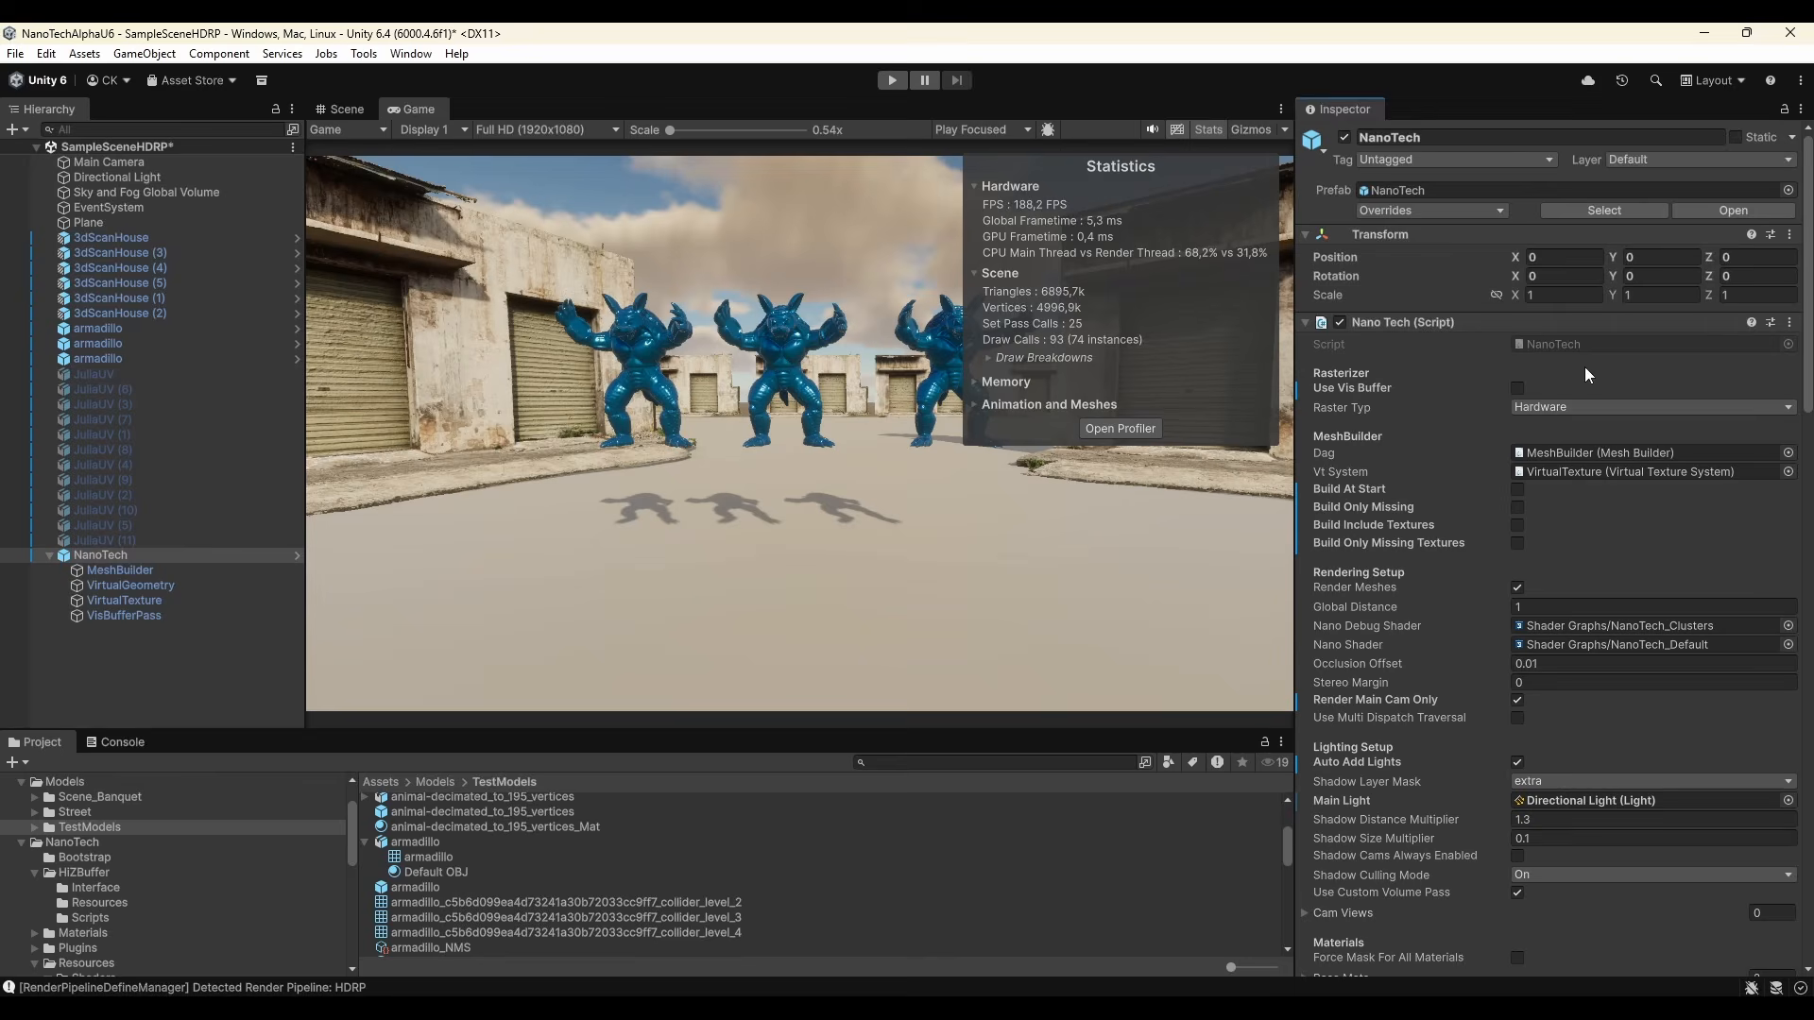
# Run the scene, inspect the Main Camera and NanoTech components, and turn on Use Vis Buffer during play
pyautogui.click(892, 80)
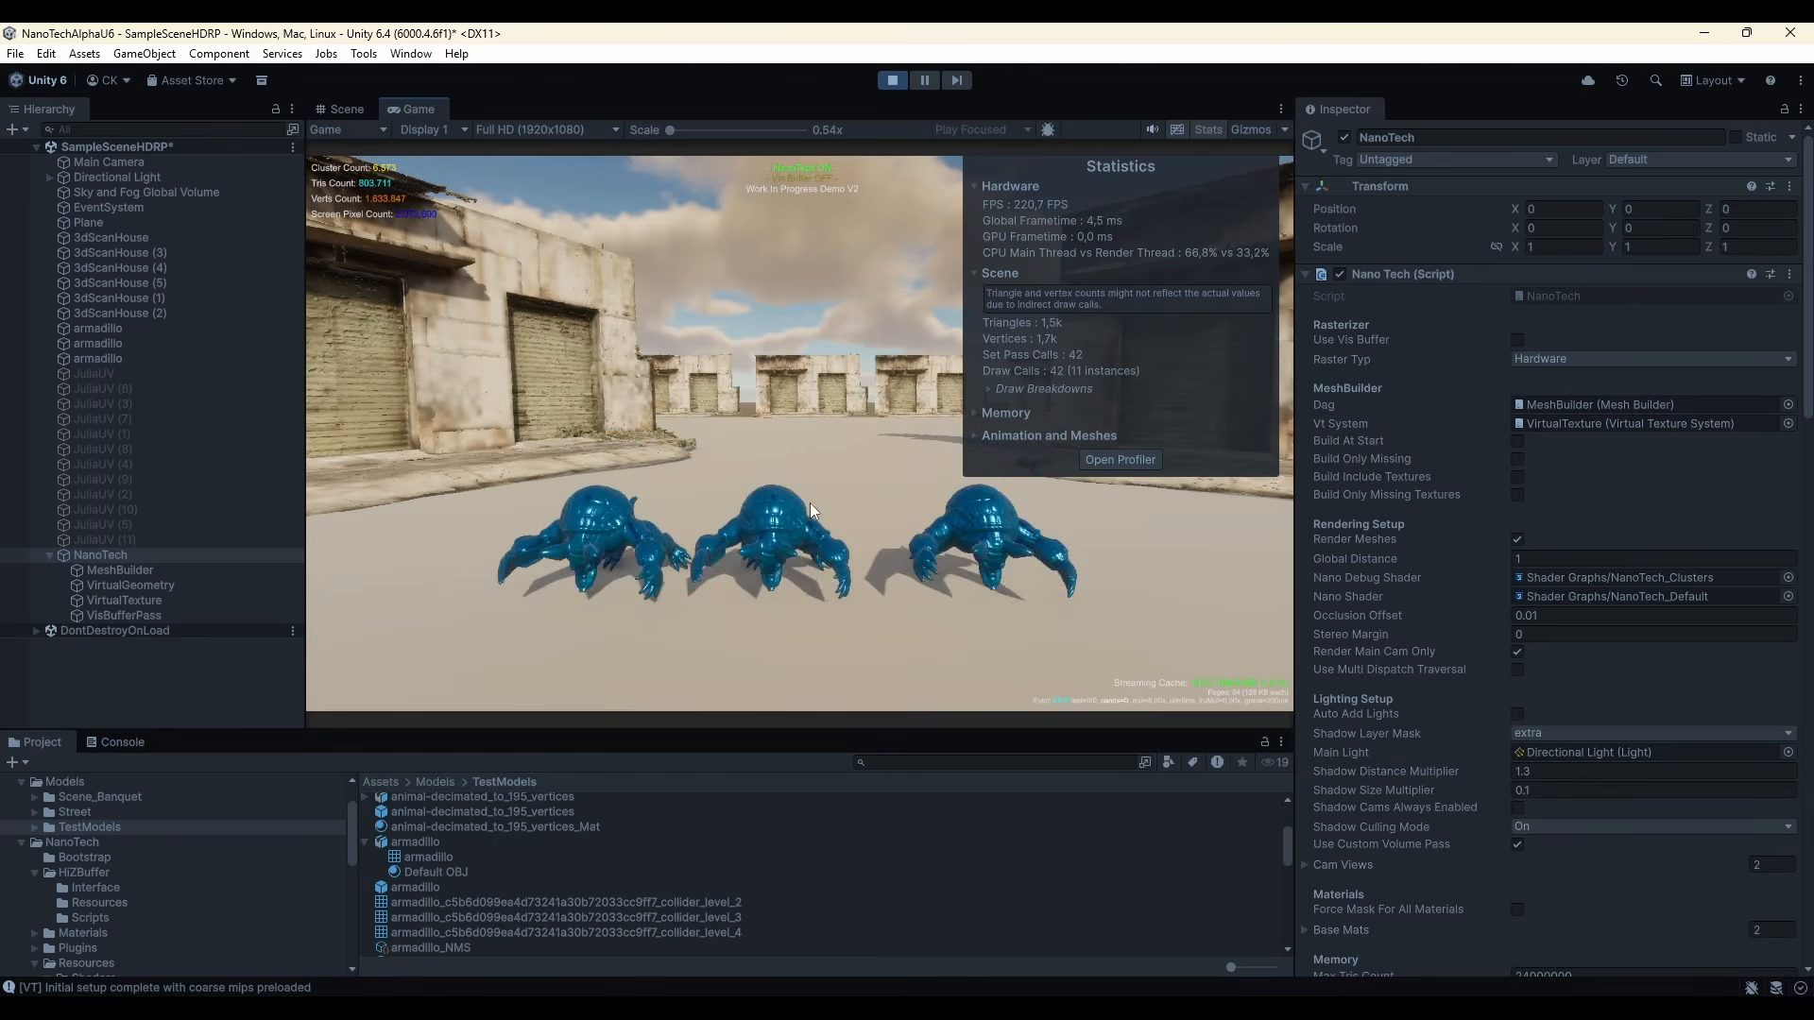
pyautogui.click(109, 161)
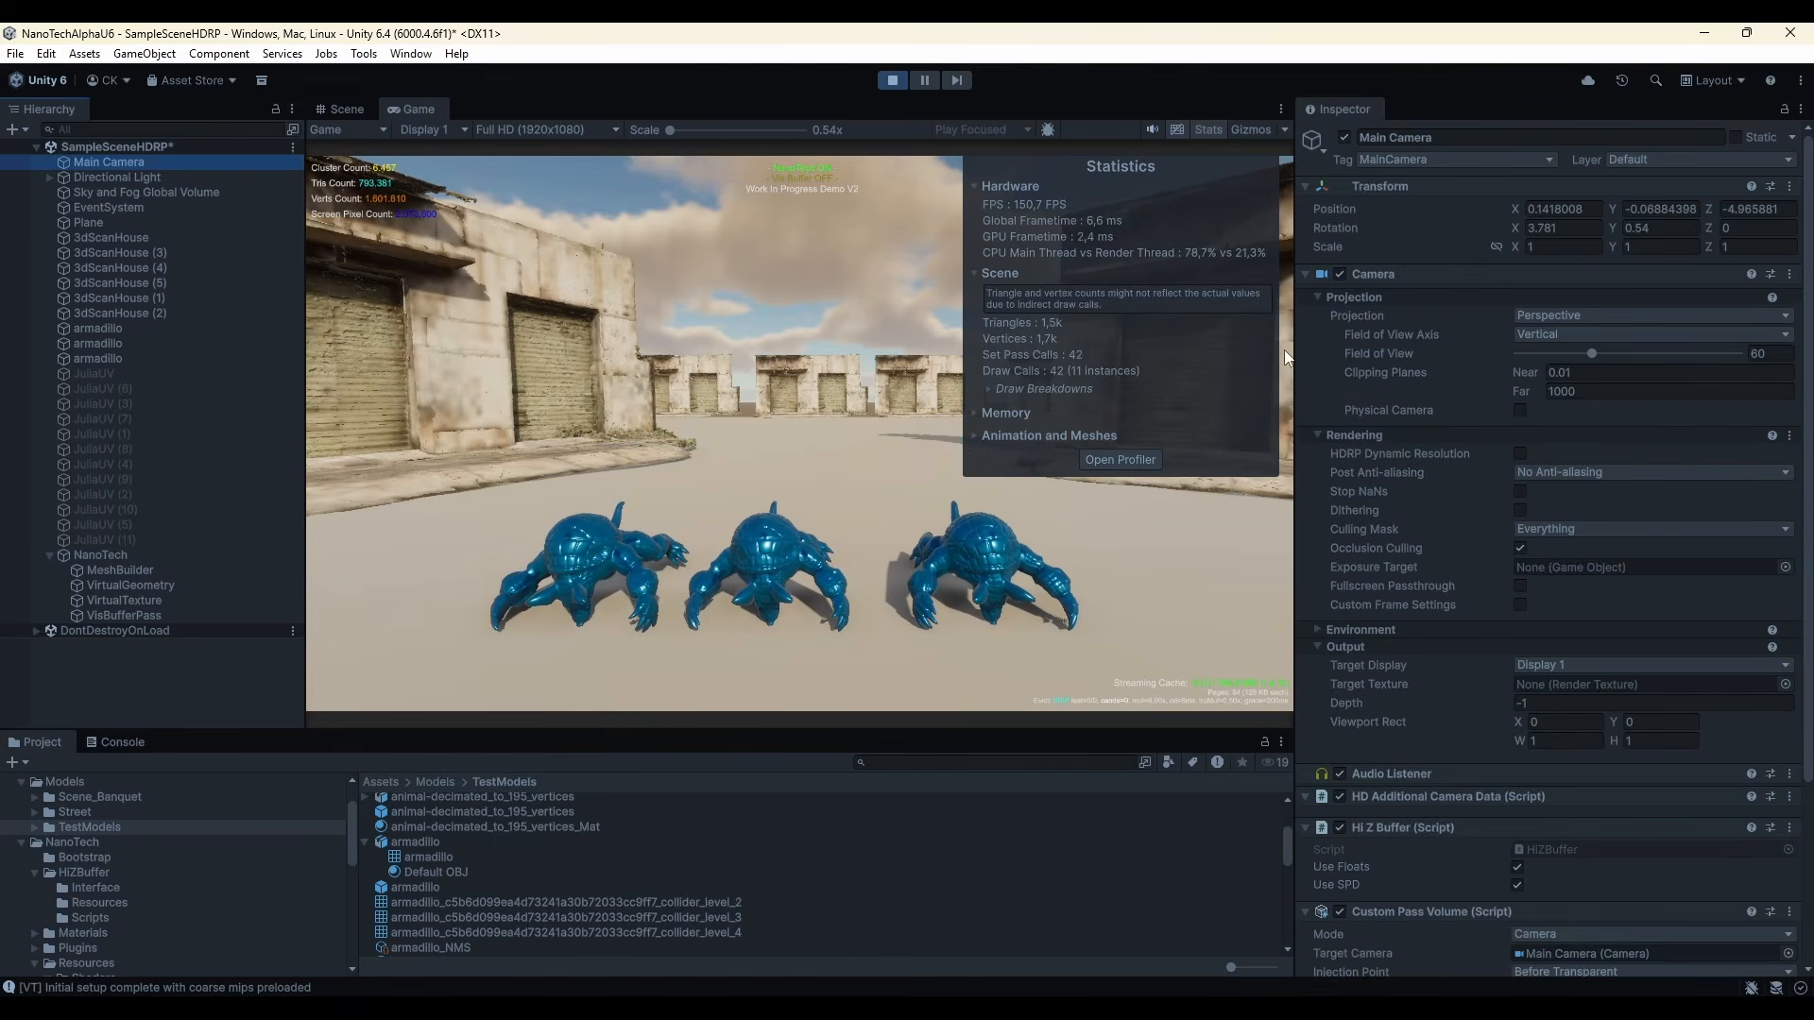
pyautogui.click(144, 556)
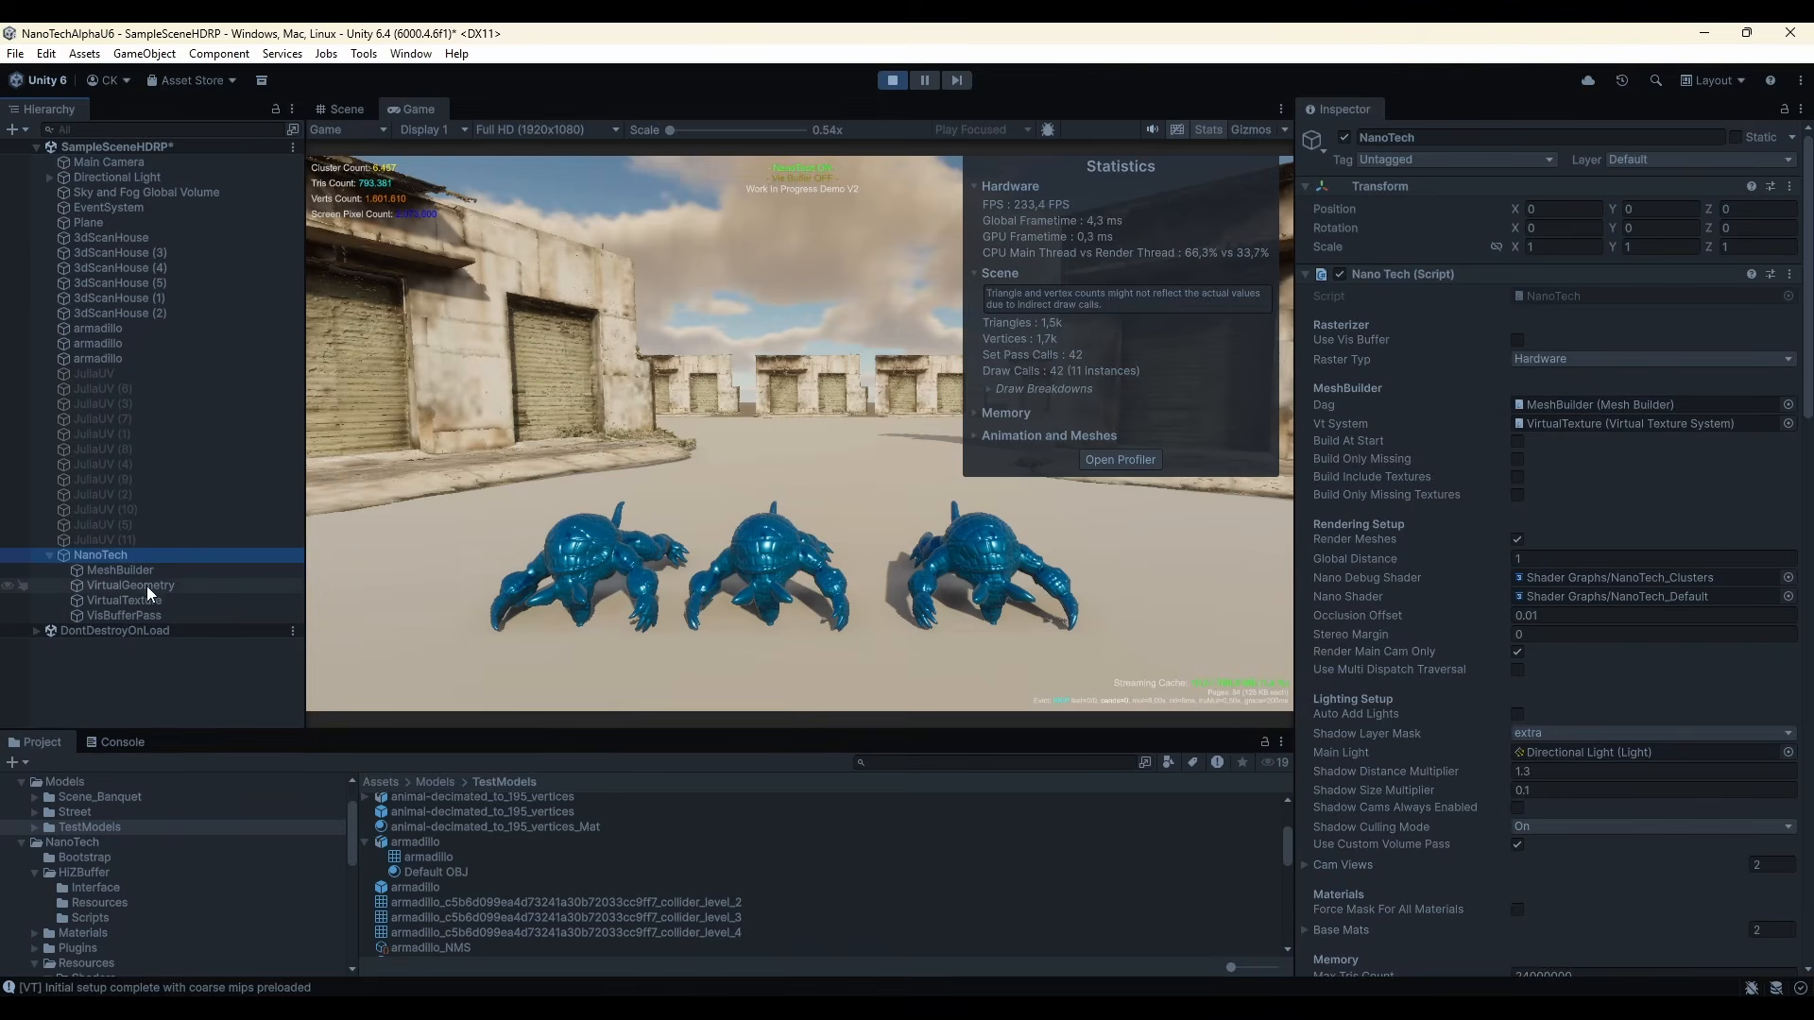
pyautogui.click(146, 586)
pyautogui.click(130, 558)
pyautogui.click(1517, 339)
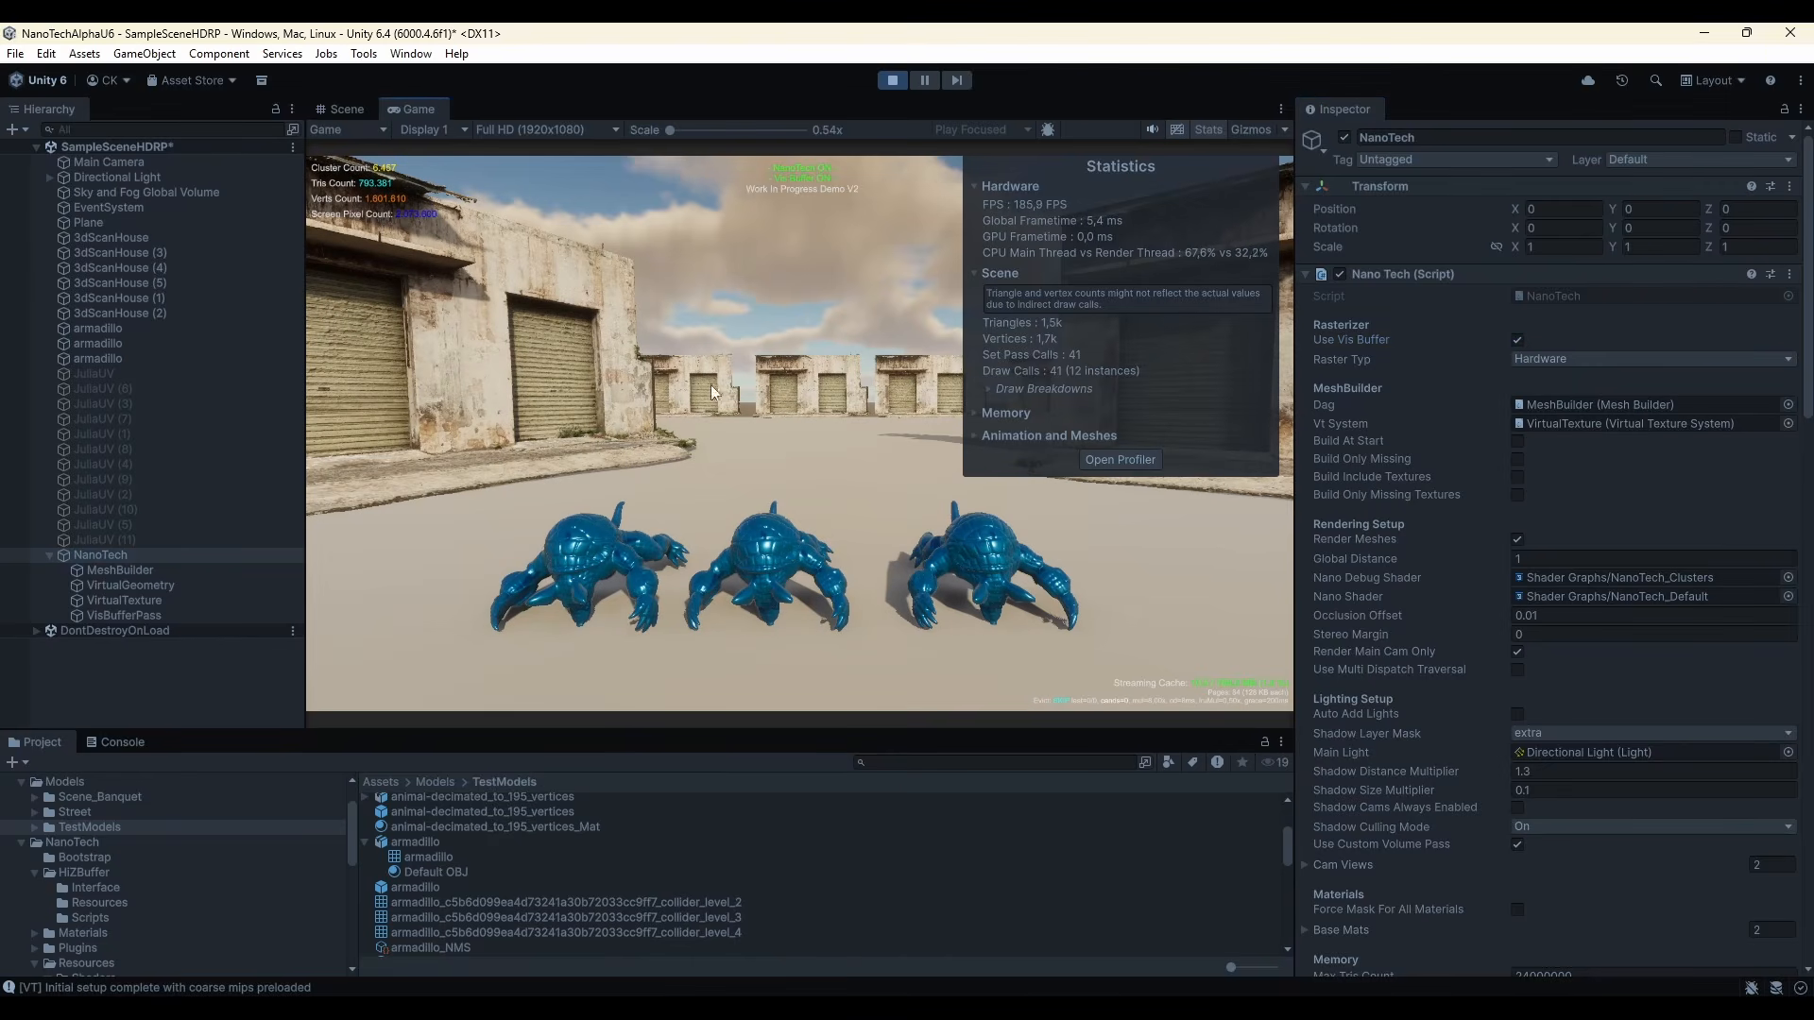
pyautogui.click(91, 163)
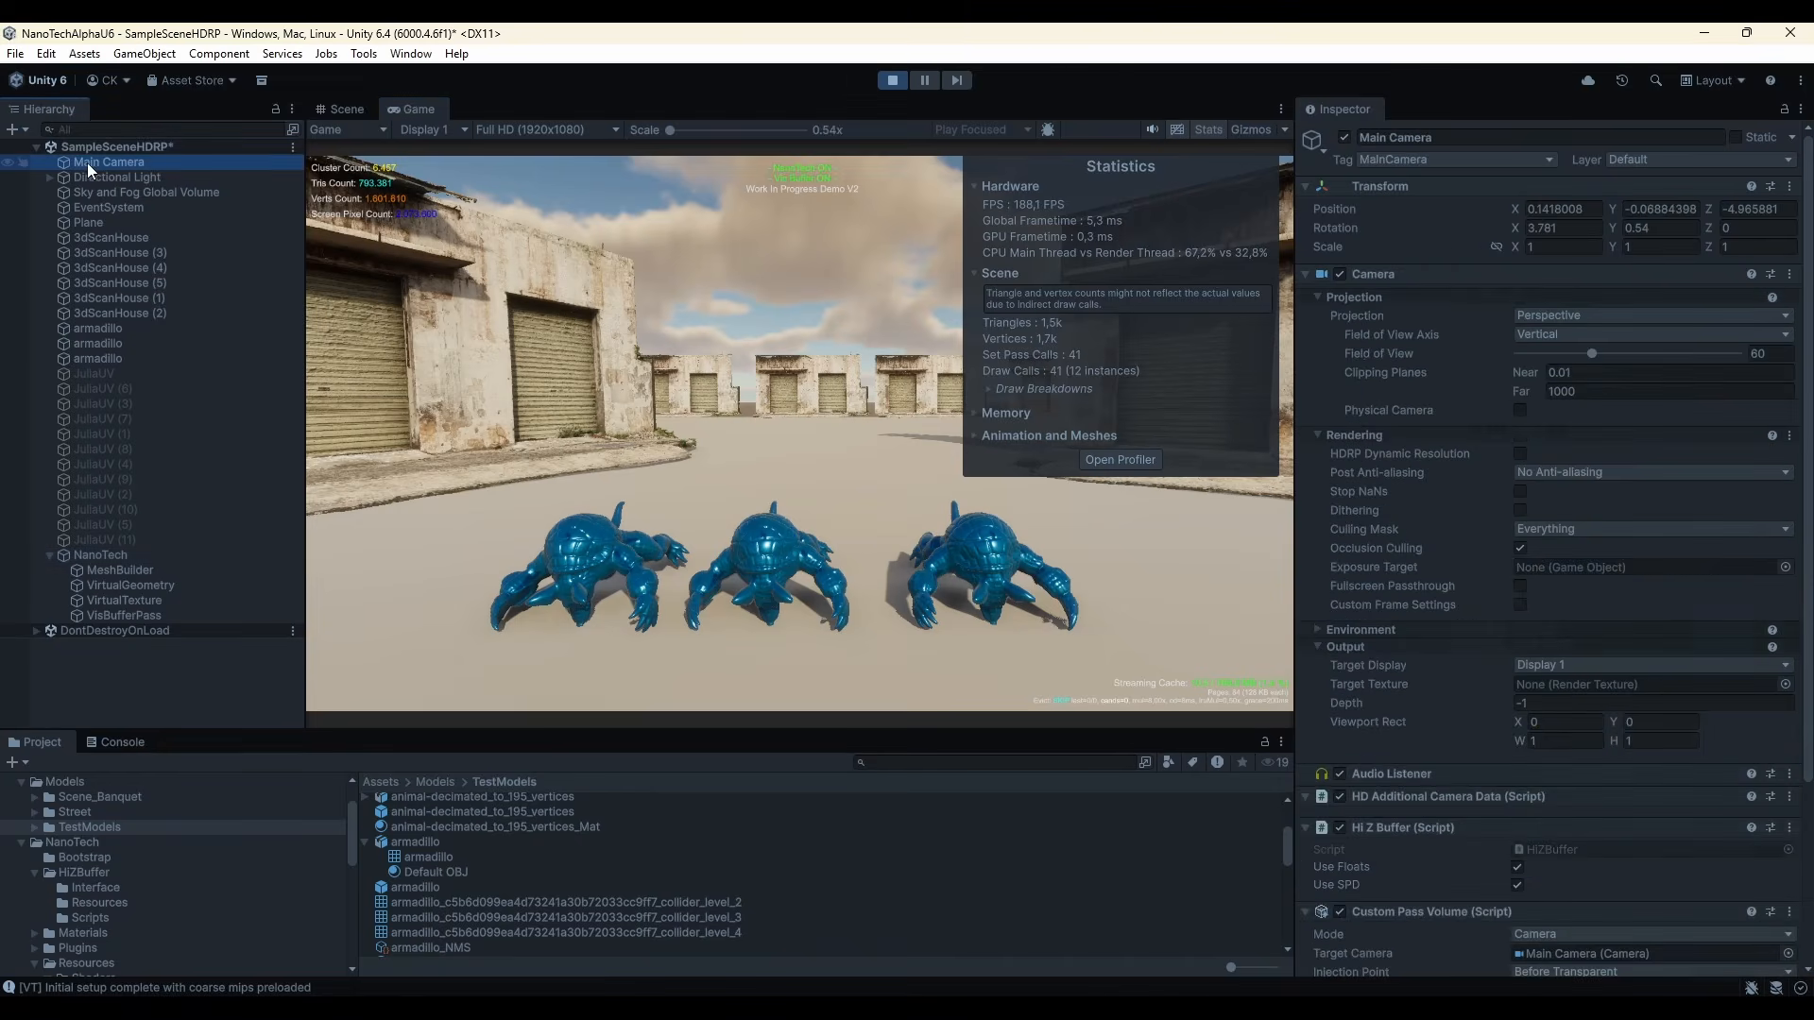
# Add the Free Fly Camera component to the Main Camera while the scene is running
pyautogui.scroll(-5, 1478, 548)
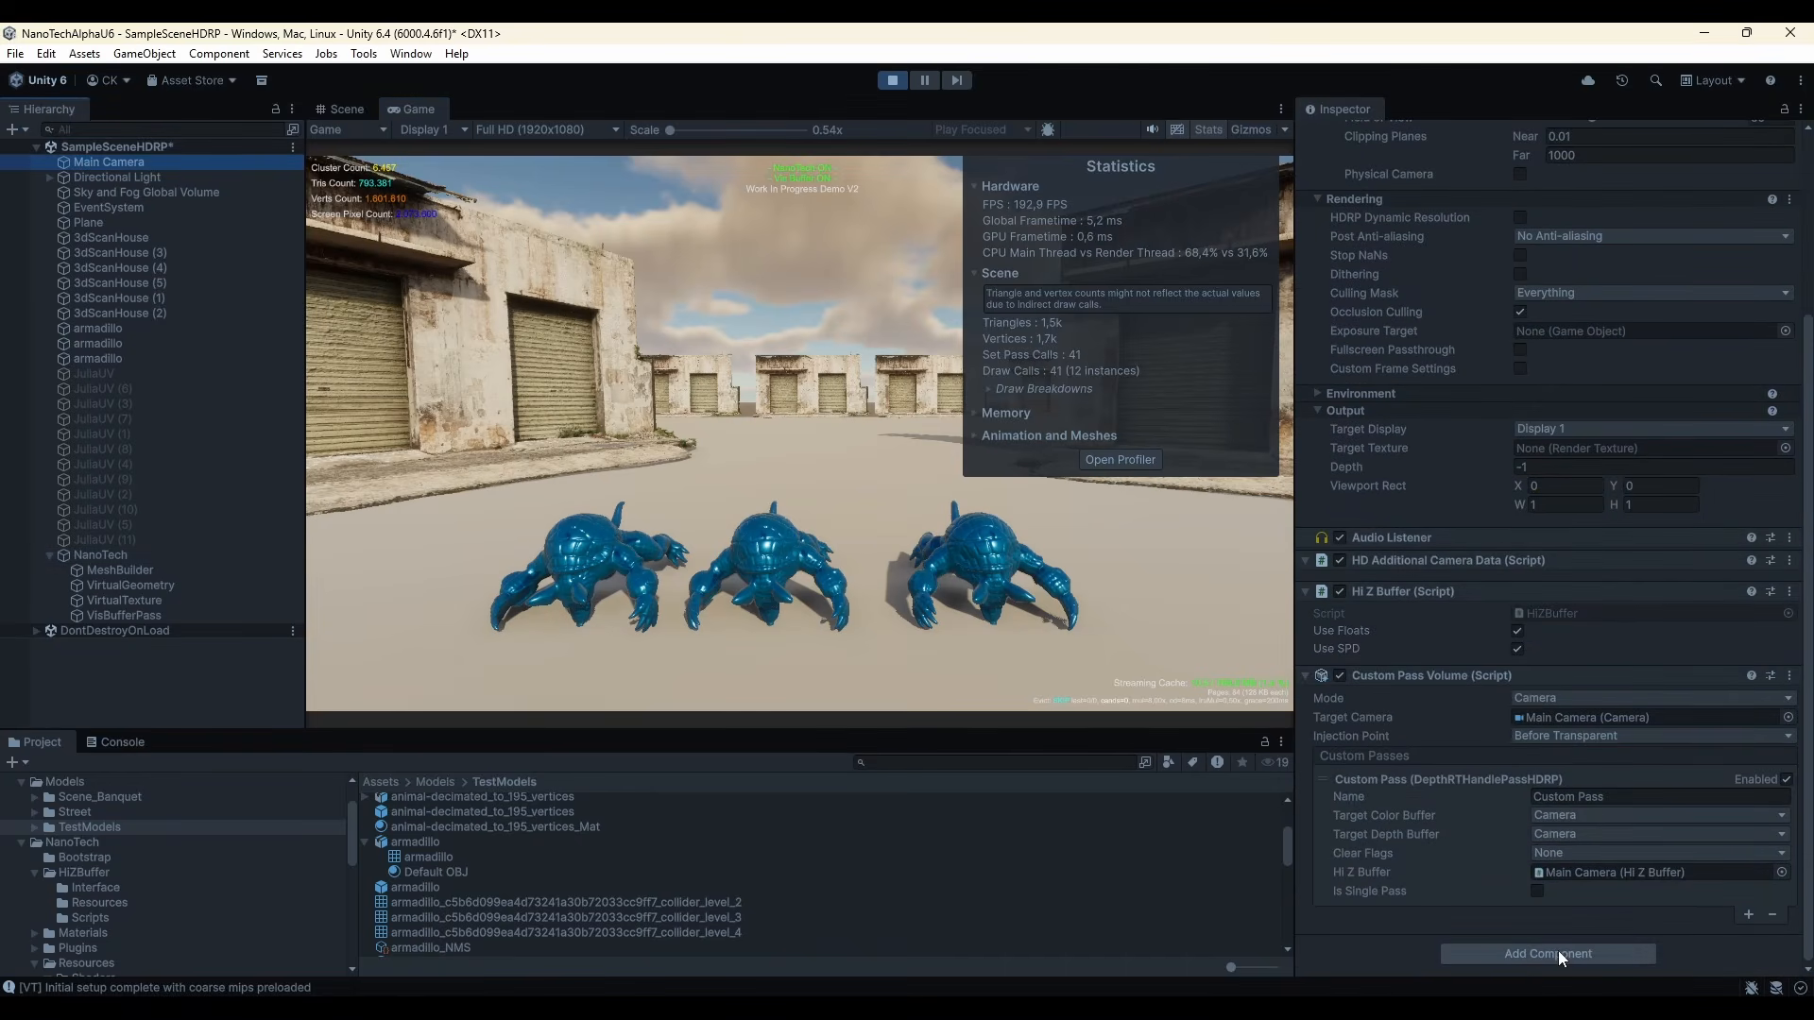
pyautogui.click(1557, 953)
pyautogui.write('fl')
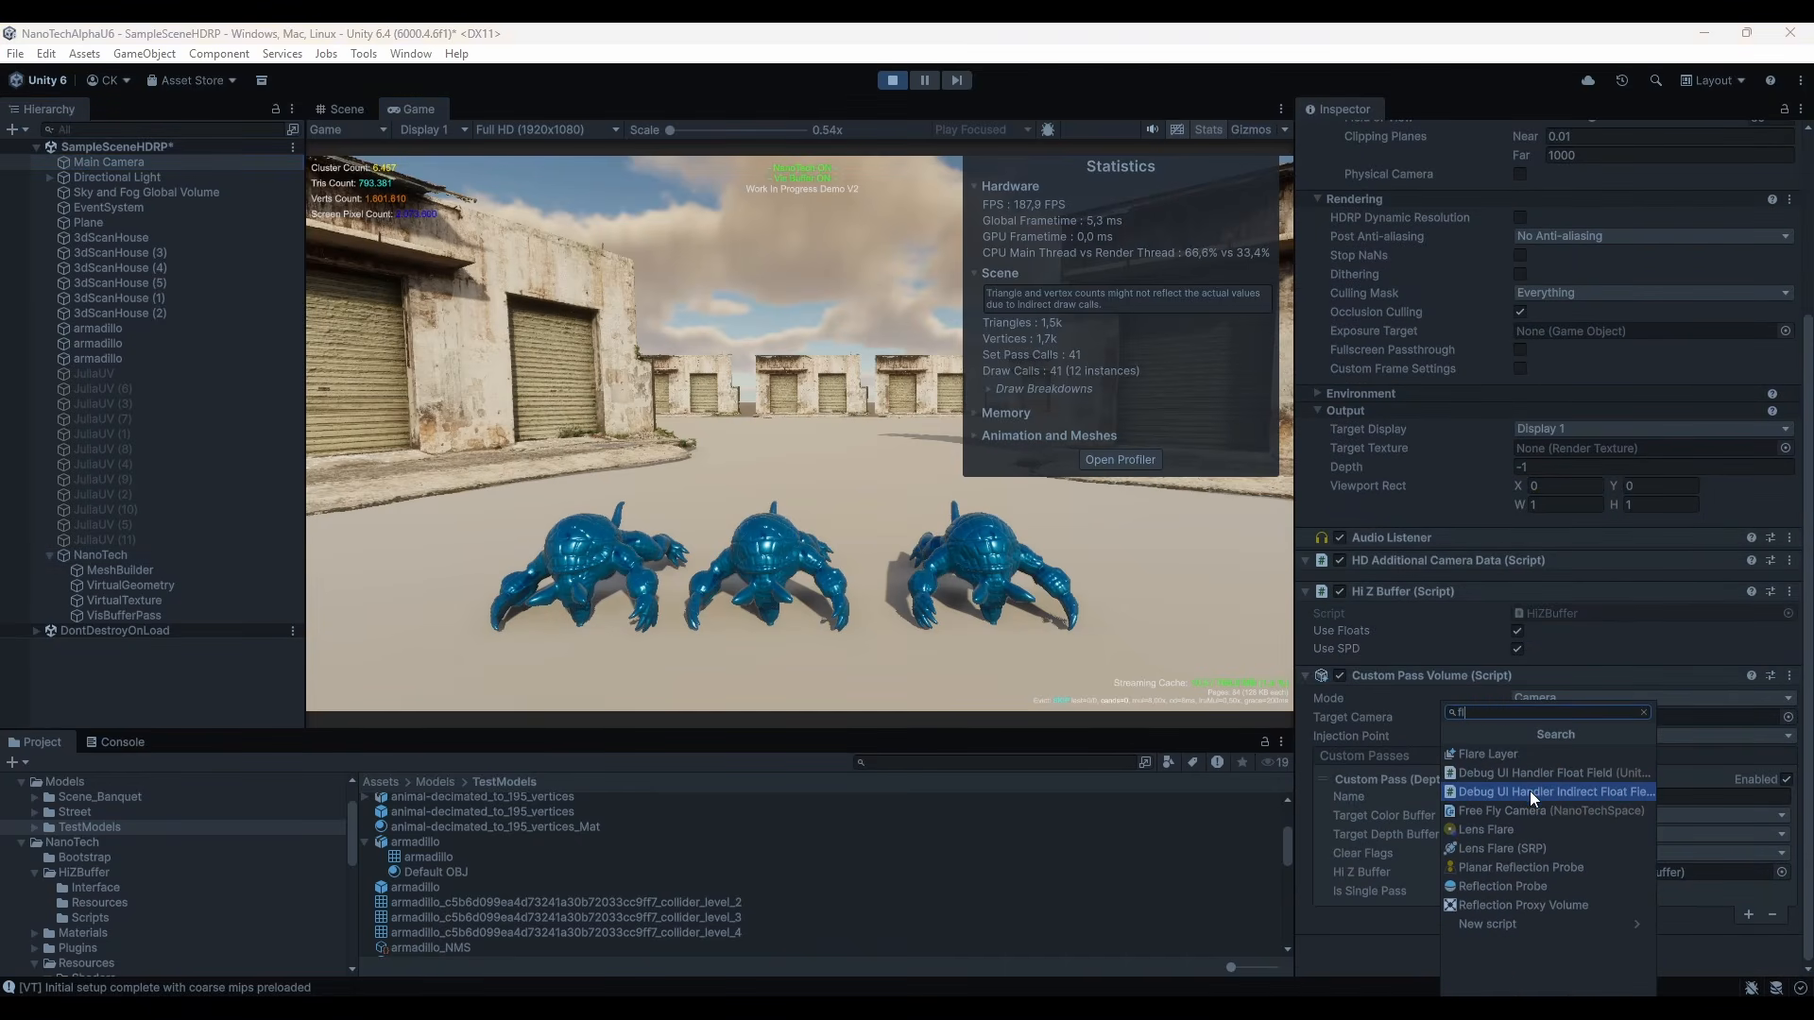
pyautogui.write('y')
# Fly the camera through the running scene and examine the scanned houses up close
pyautogui.moveTo(803, 480); pyautogui.dragTo(117, 204, button='right')
pyautogui.press('w')
pyautogui.press('w')
pyautogui.moveTo(346, 184); pyautogui.dragTo(655, 34, button='right')
pyautogui.press('w')
pyautogui.moveTo(320, 274); pyautogui.dragTo(567, 378, button='right')
pyautogui.moveTo(331, 278); pyautogui.dragTo(1749, 512, button='right')
pyautogui.press('d')
pyautogui.moveTo(652, 506); pyautogui.dragTo(725, 485, button='right')
pyautogui.press('w')
pyautogui.press('w')
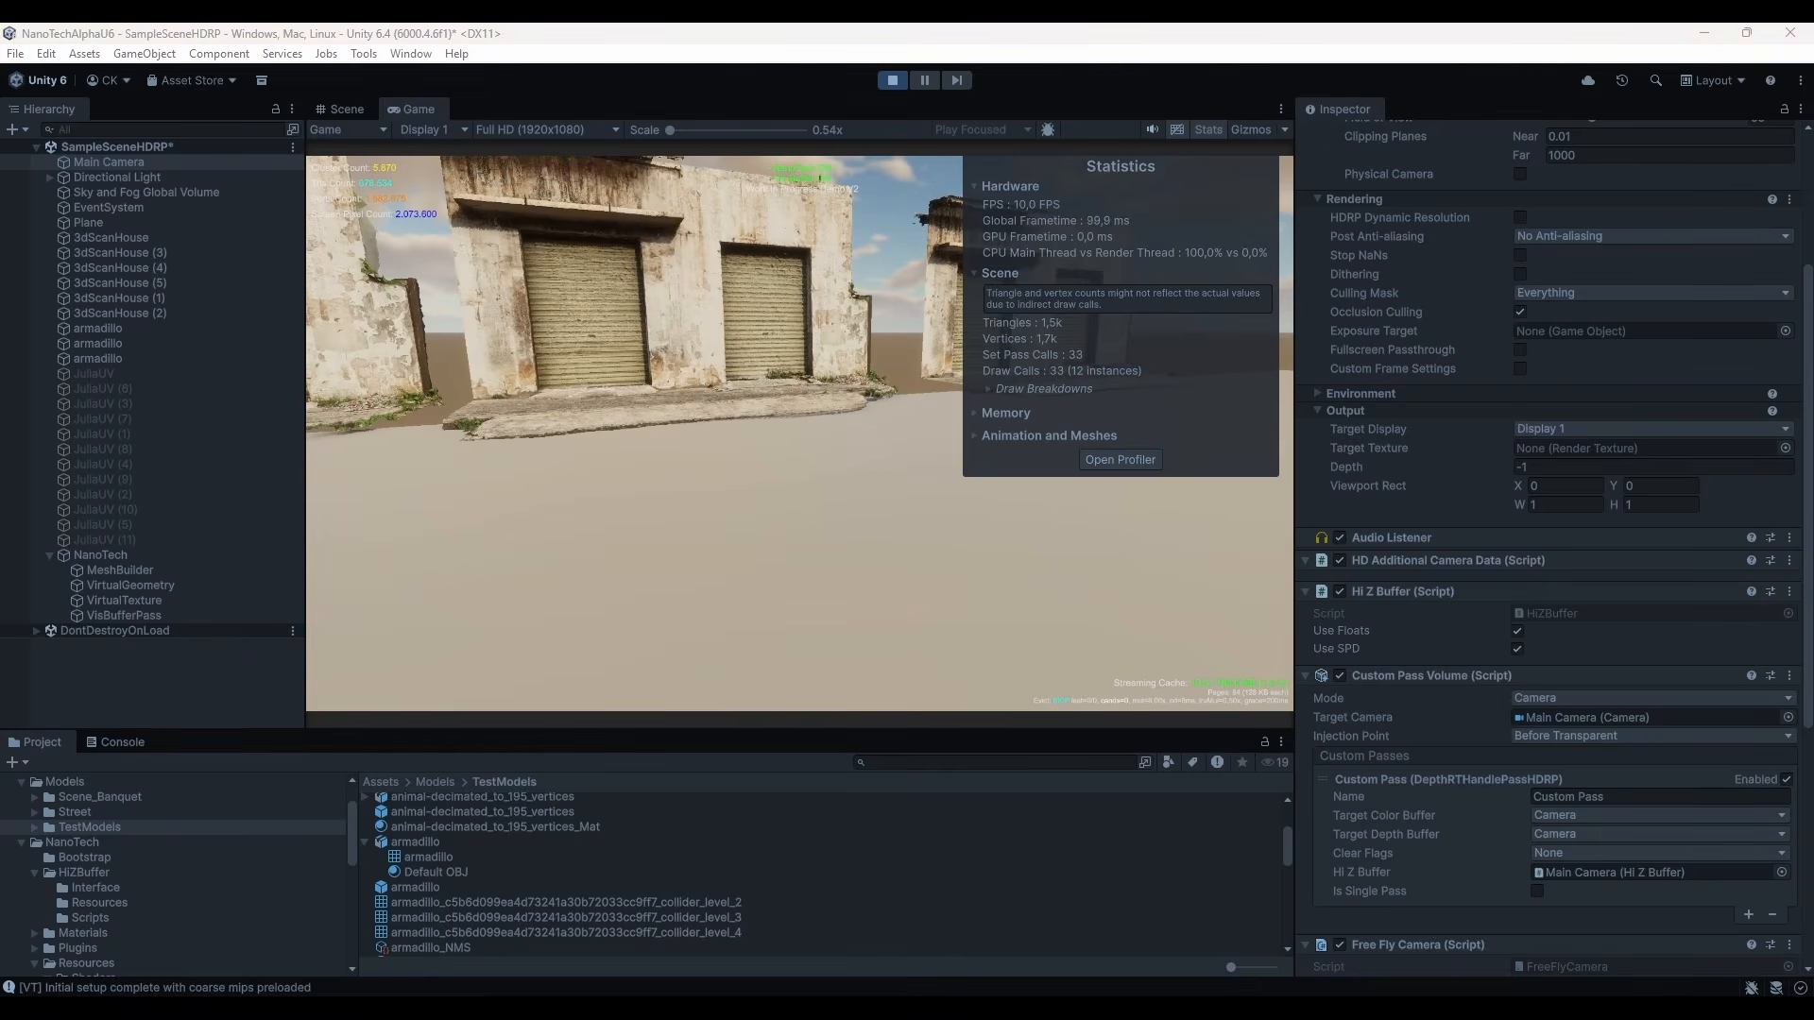
pyautogui.moveTo(698, 469); pyautogui.dragTo(992, 501, button='right')
pyautogui.press('w')
pyautogui.press('w')
pyautogui.press('w')
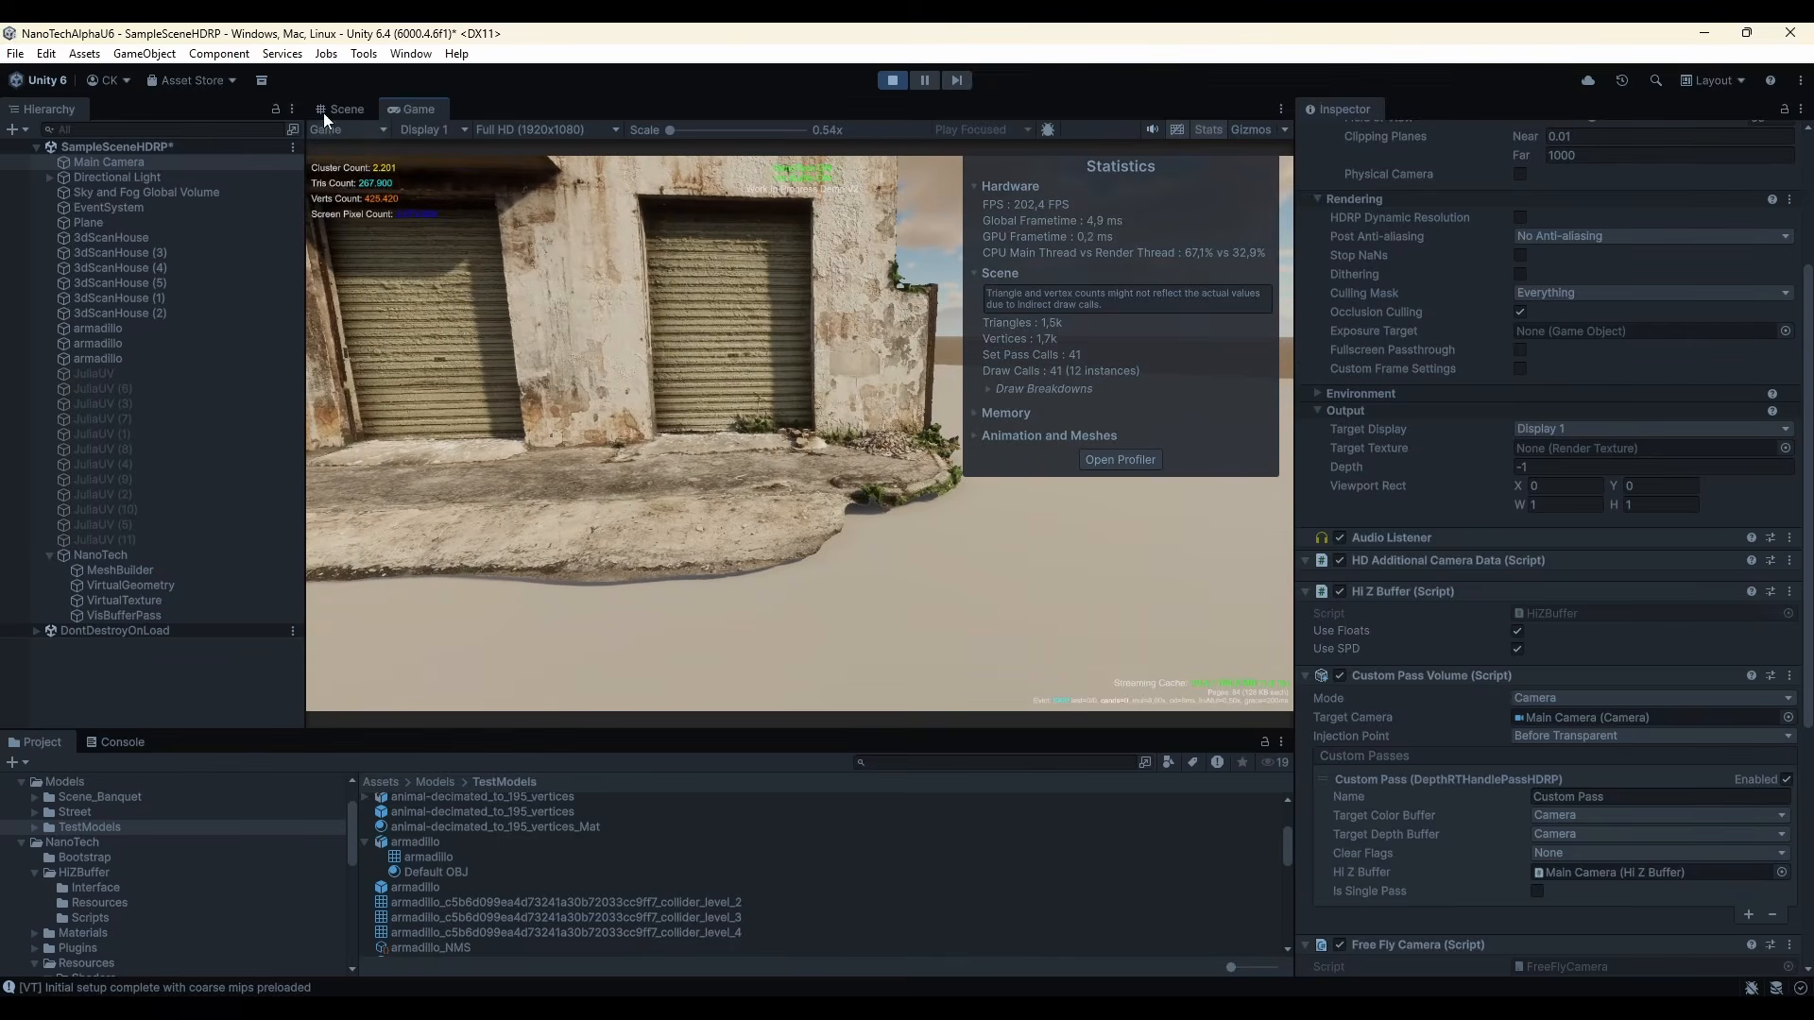
# Review the Main Camera's Custom Pass Volume and Free Fly Camera settings, and collapse the Free Fly Camera component
pyautogui.scroll(-2, 1683, 733)
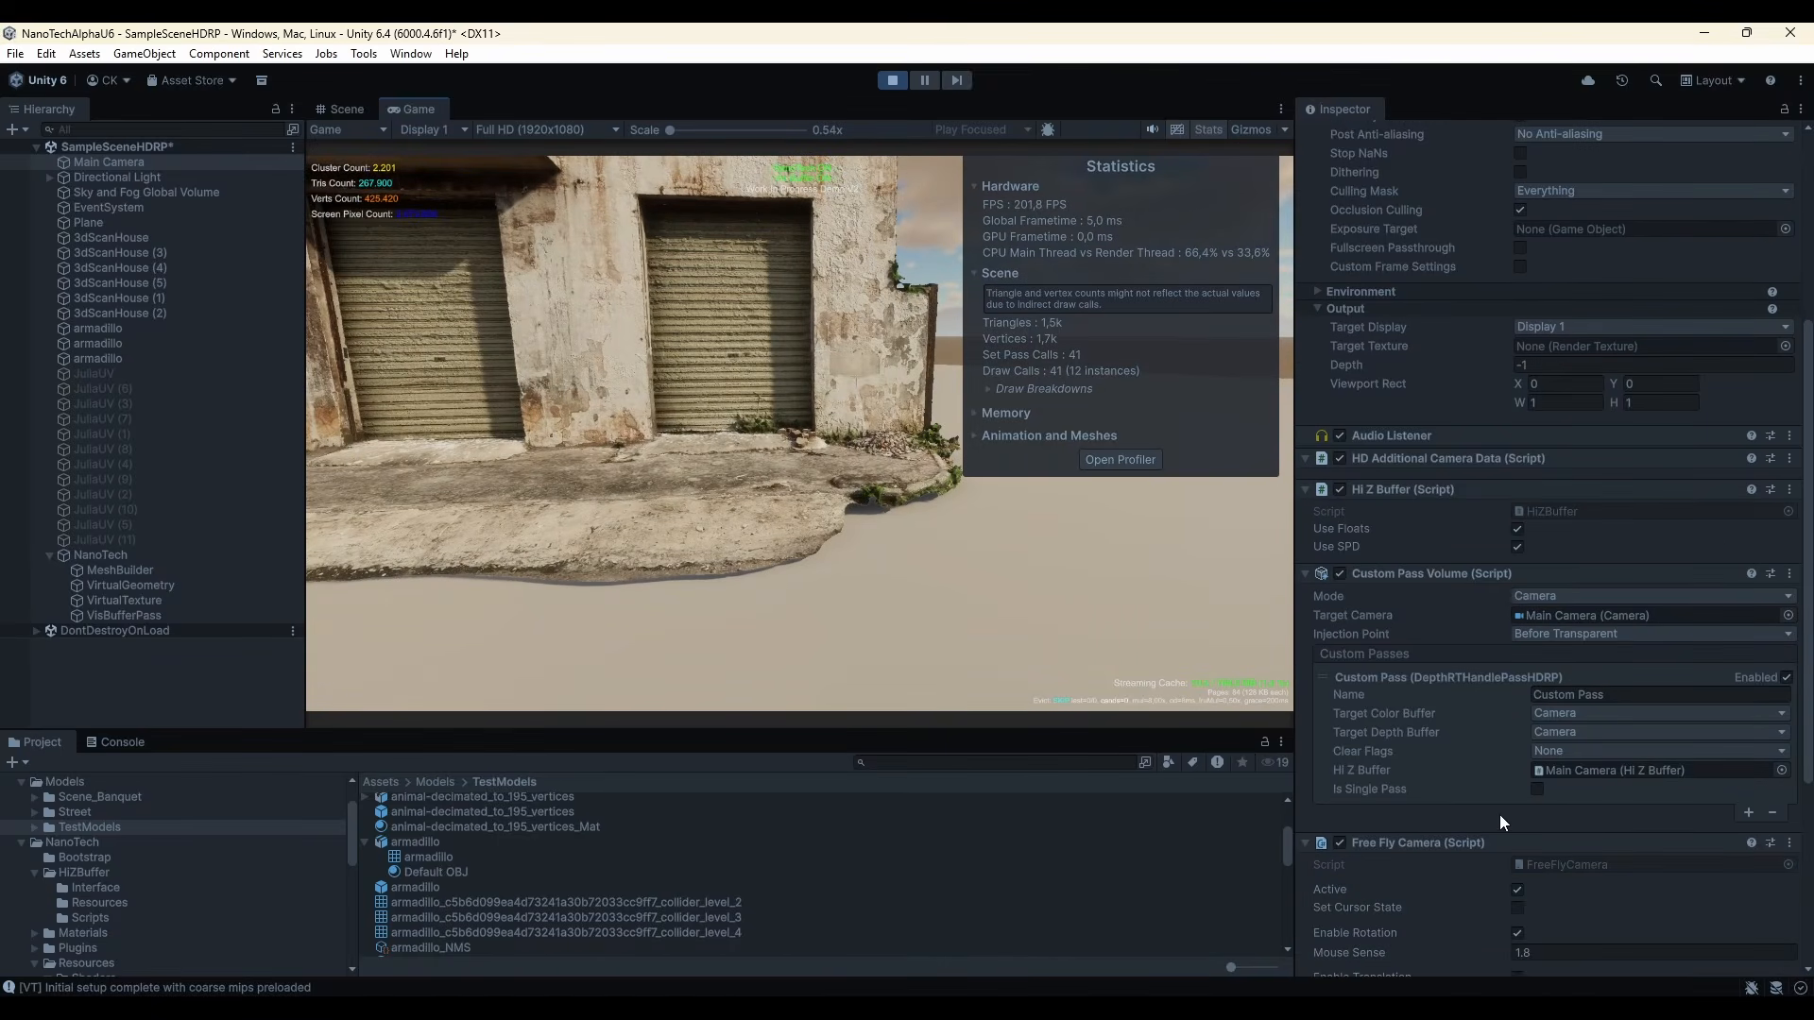
pyautogui.scroll(-7, 1488, 791)
pyautogui.scroll(7, 1488, 787)
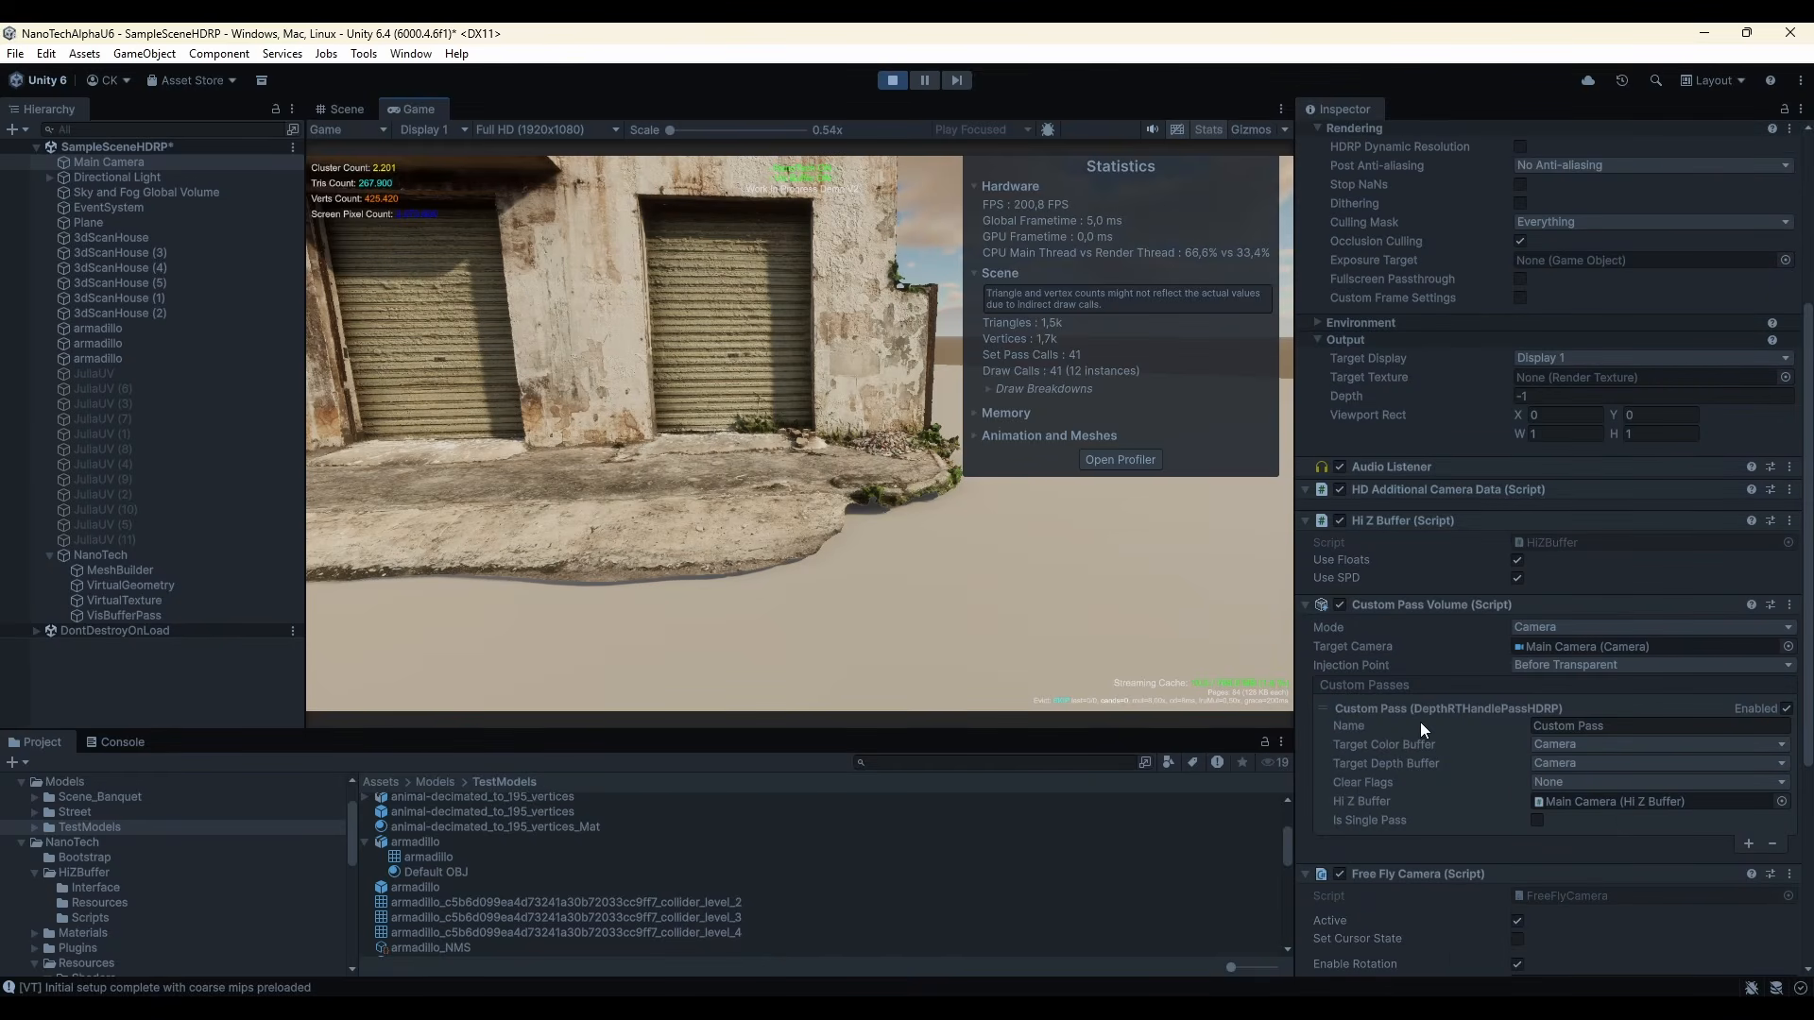
pyautogui.scroll(-3, 1419, 722)
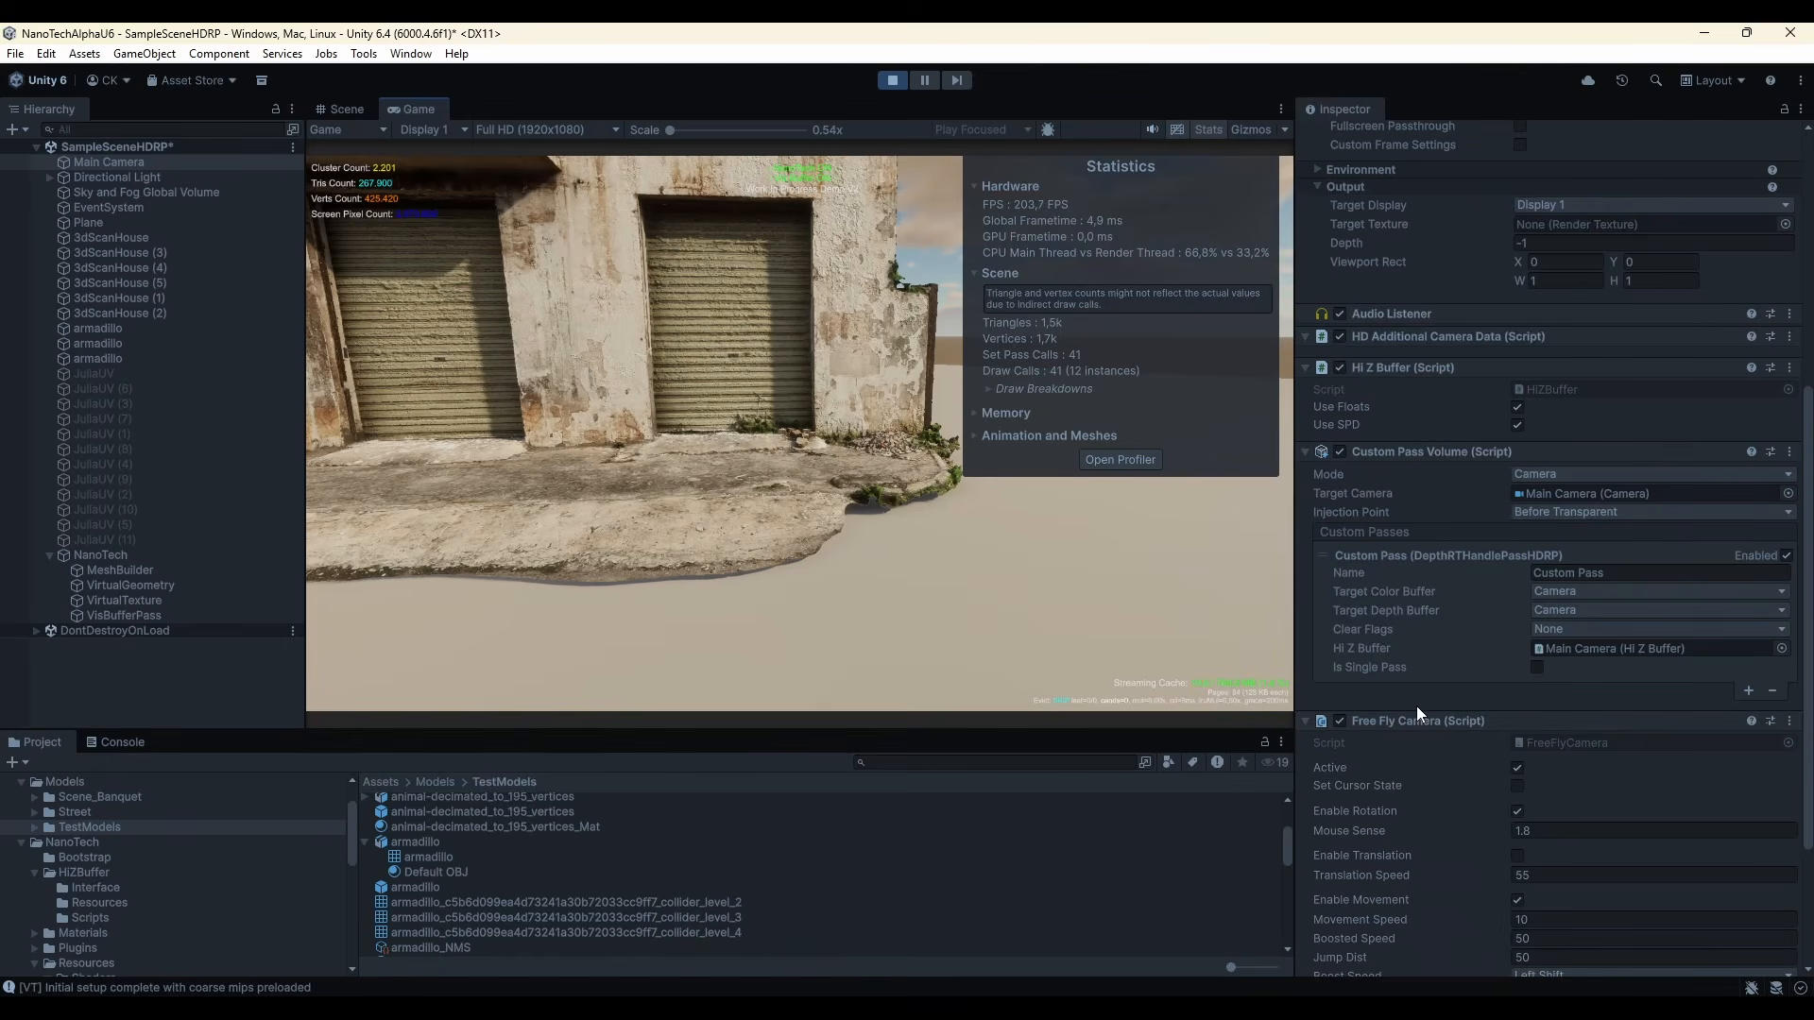
pyautogui.scroll(-4, 1500, 656)
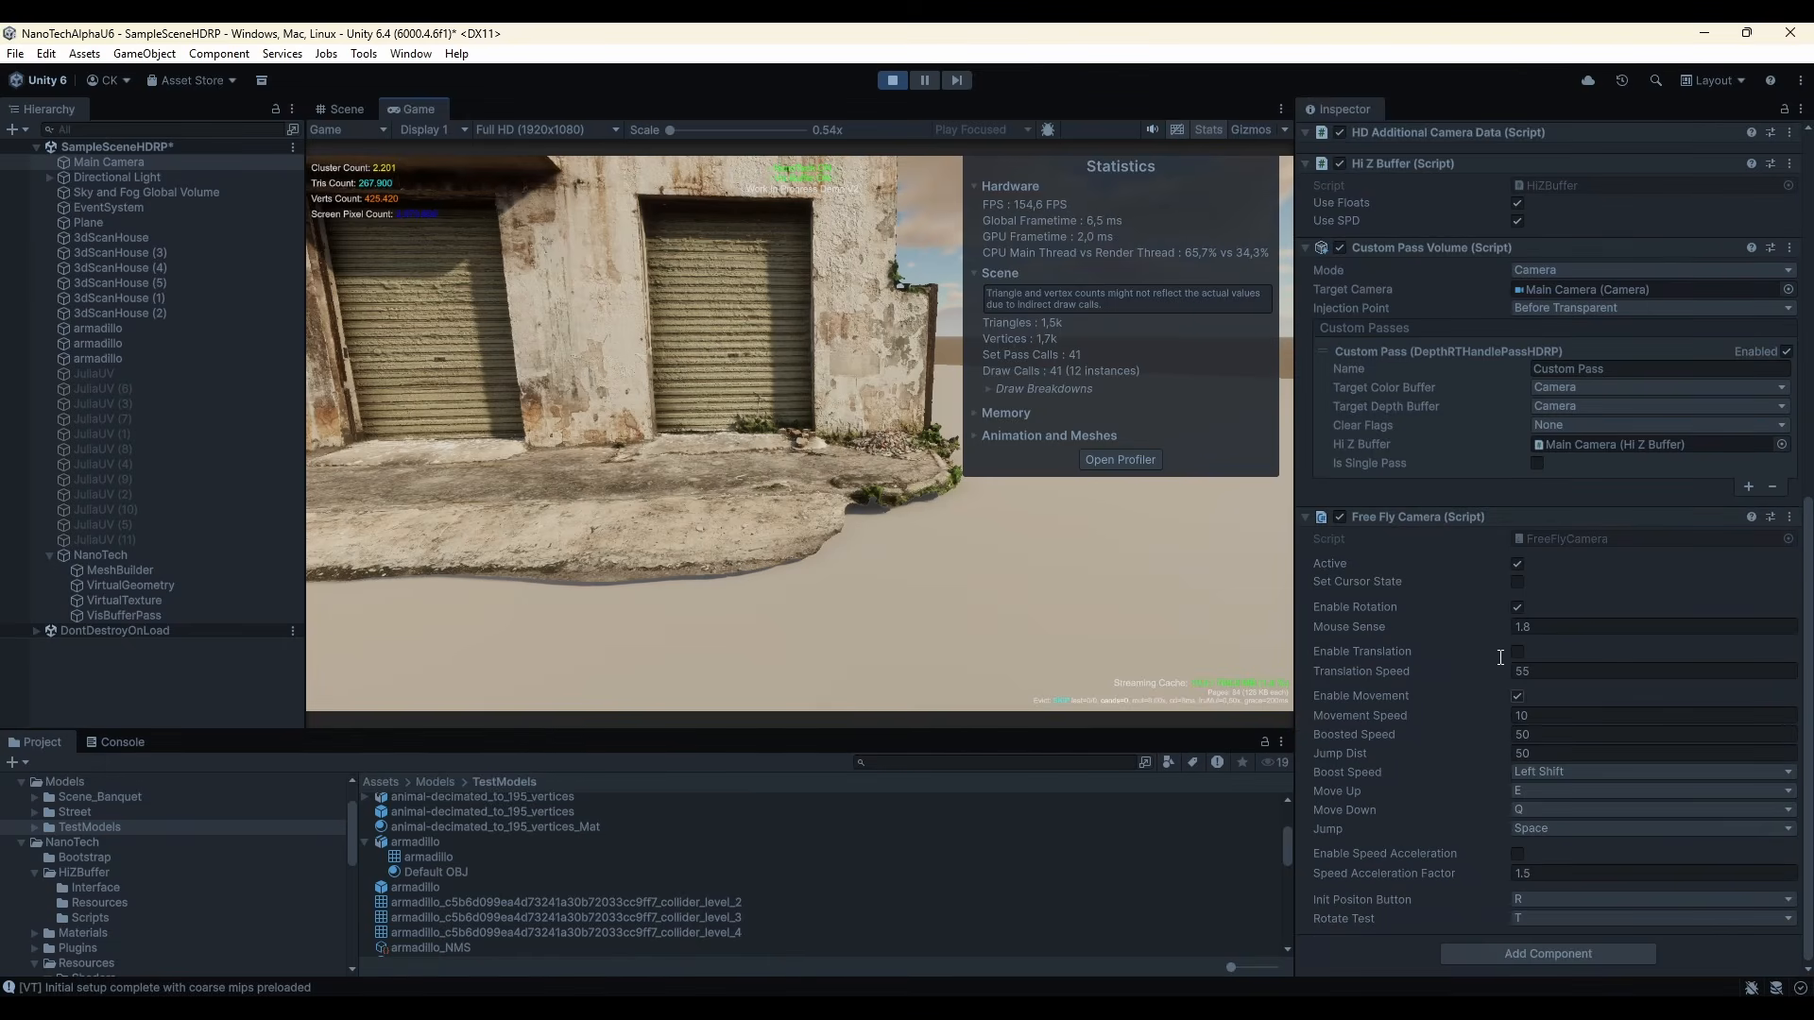
pyautogui.click(1308, 518)
# Add the Depth RT Handle Debug component to the Main Camera
pyautogui.click(1517, 952)
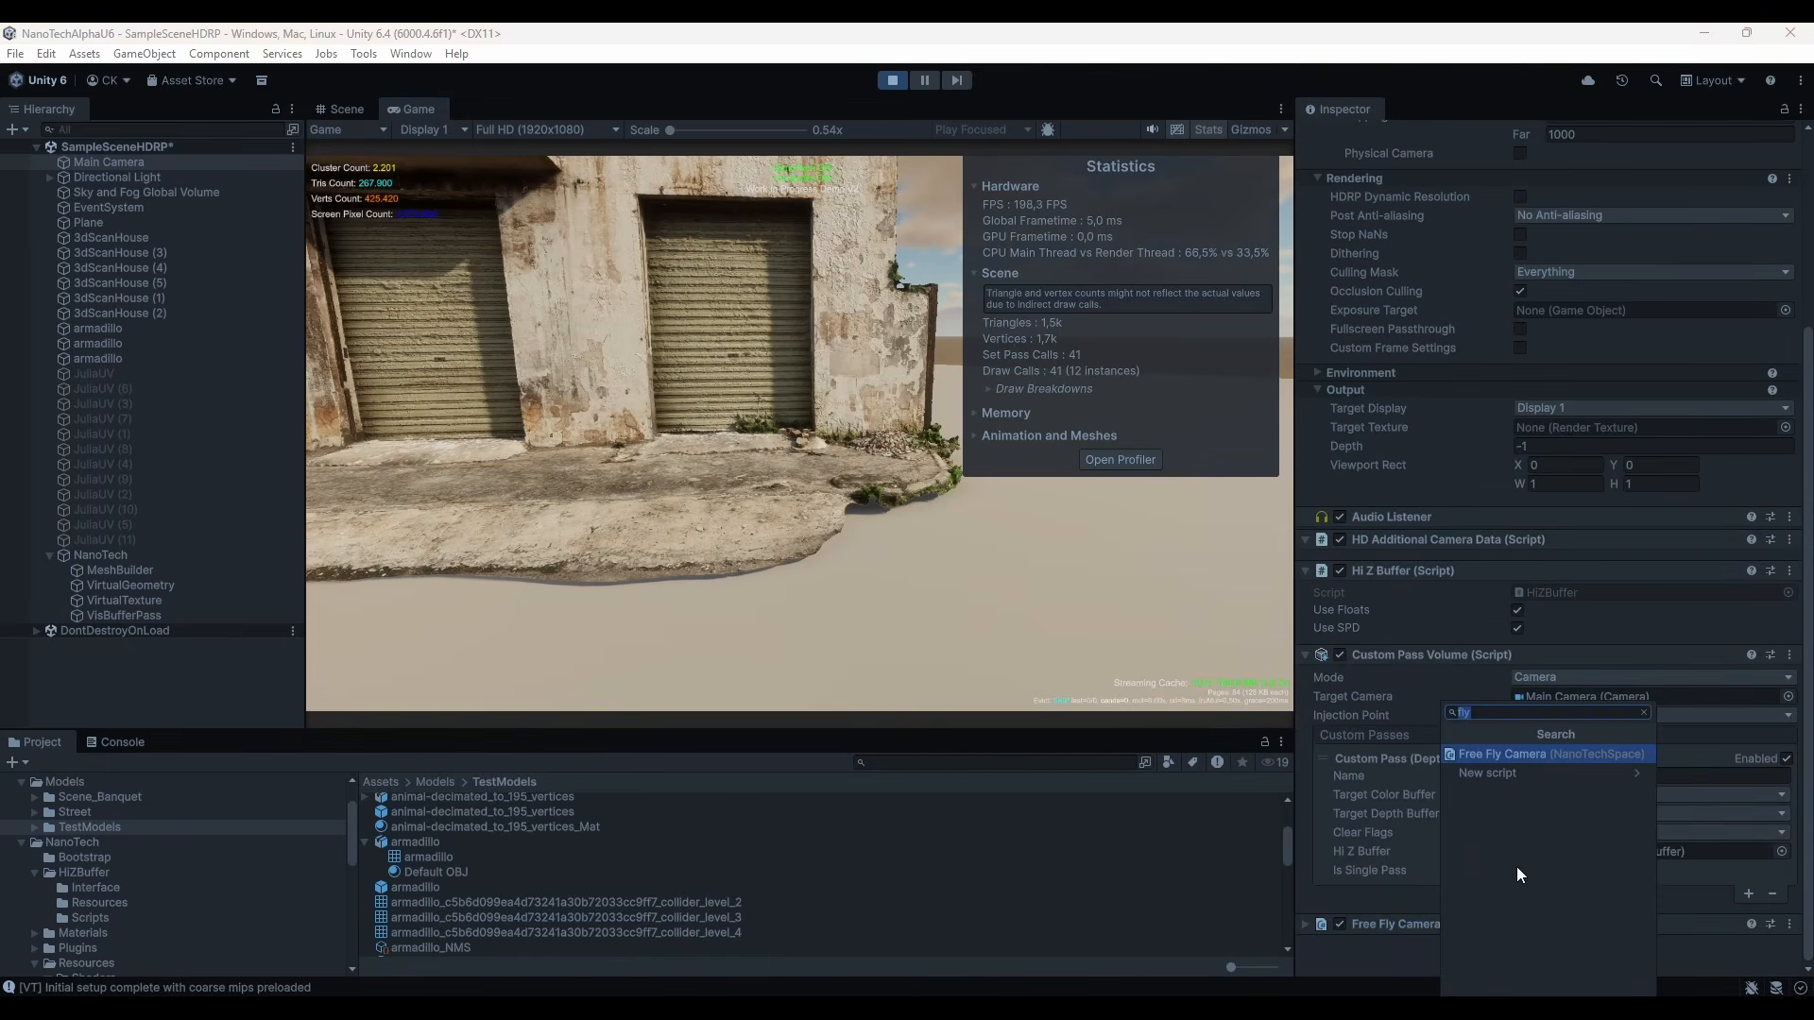
pyautogui.write('dpeth')
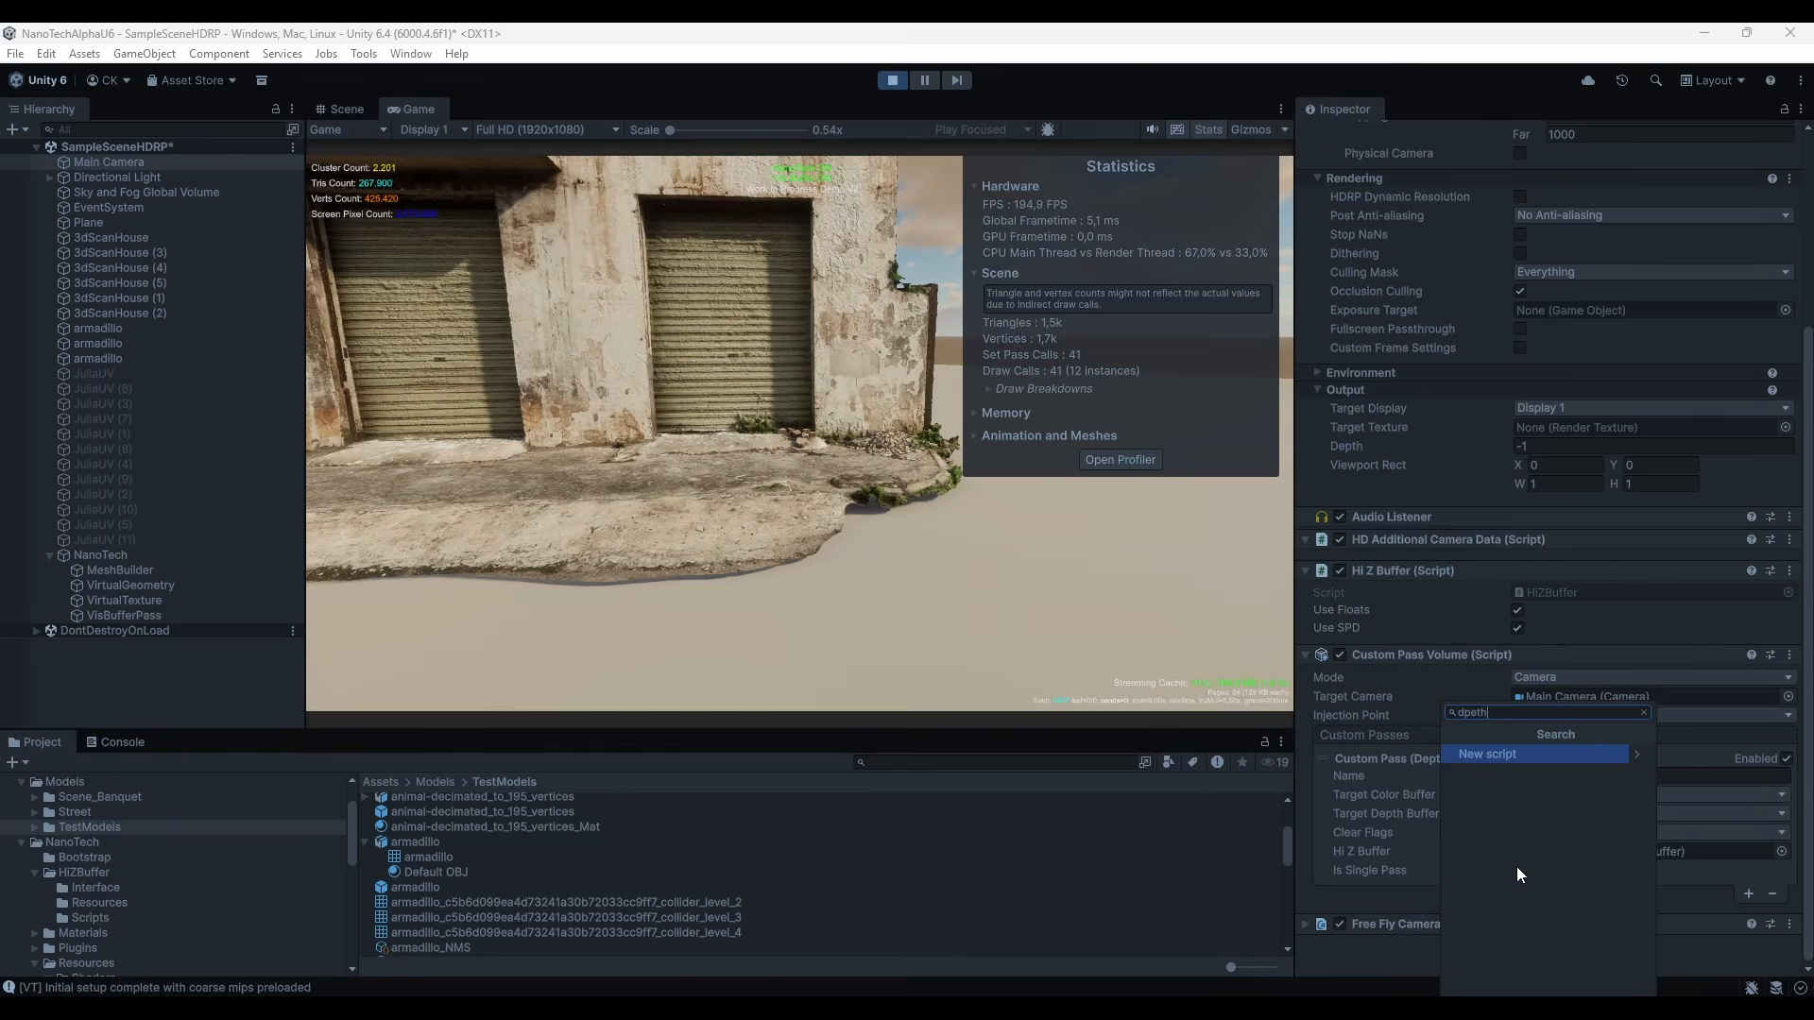
pyautogui.press('BackSpace')
pyautogui.press('BackSpace')
pyautogui.press('BackSpace')
pyautogui.press('BackSpace')
pyautogui.write('epth')
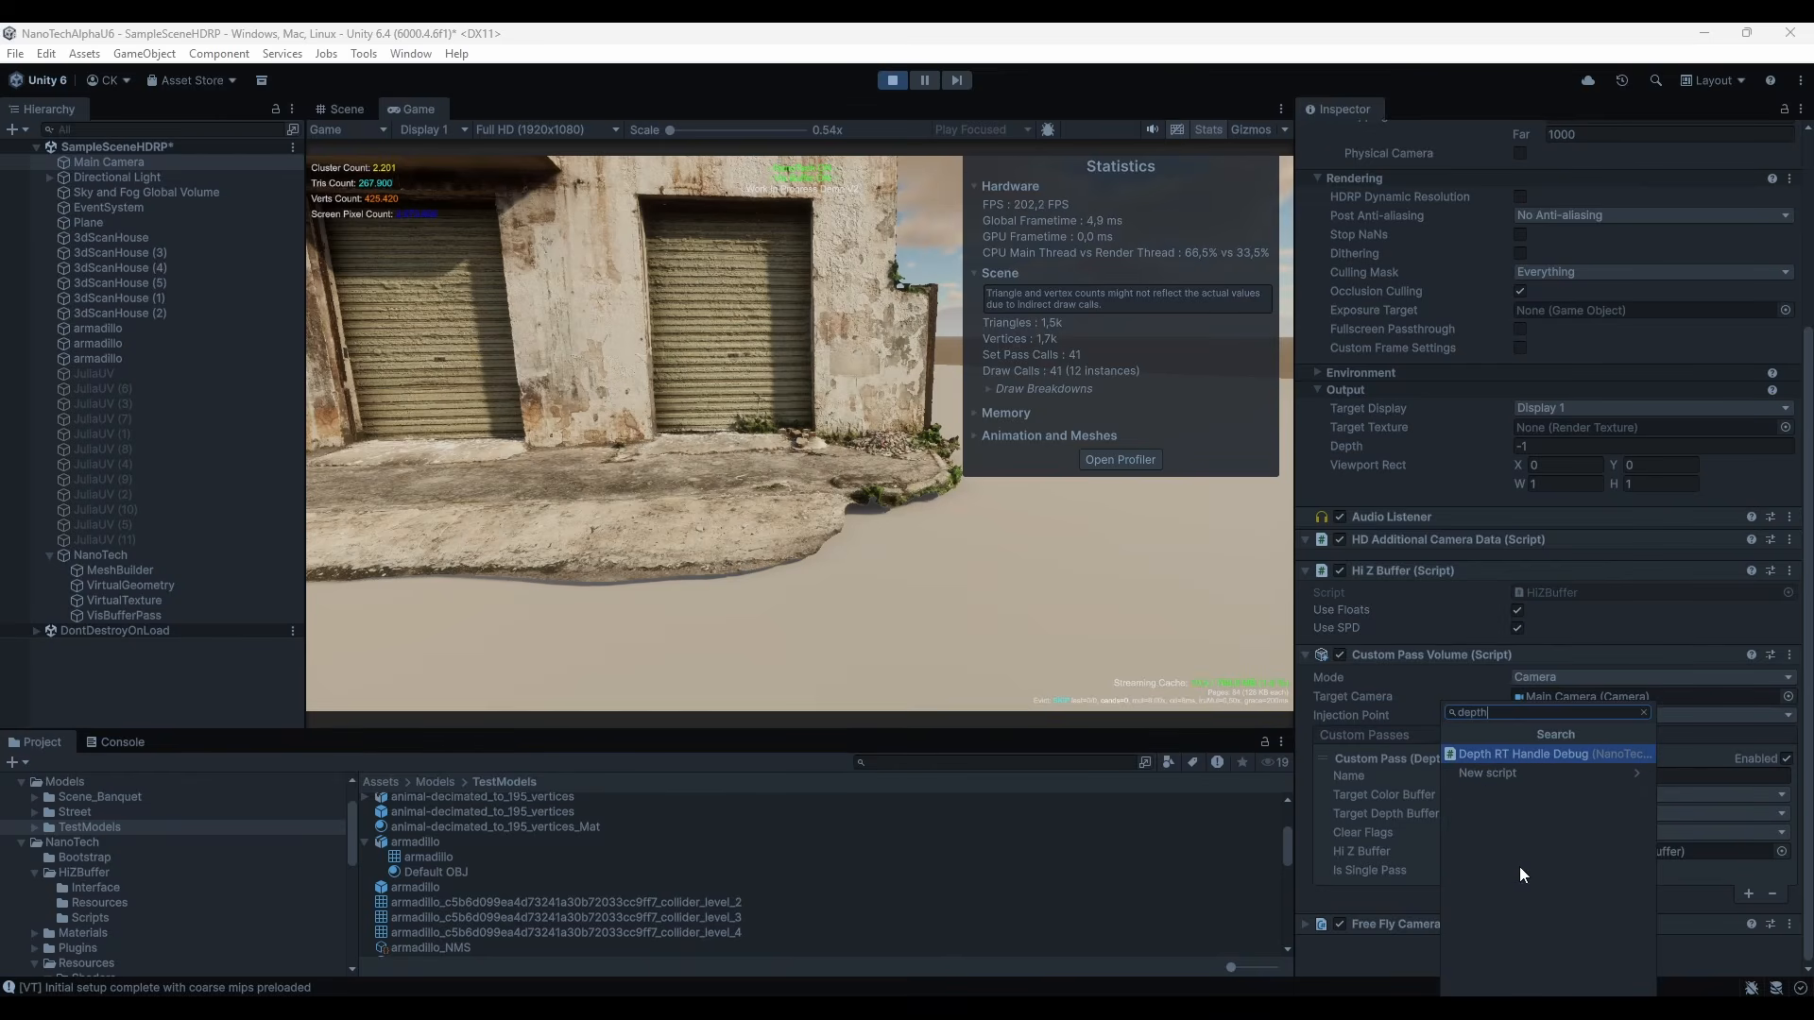
pyautogui.click(1538, 755)
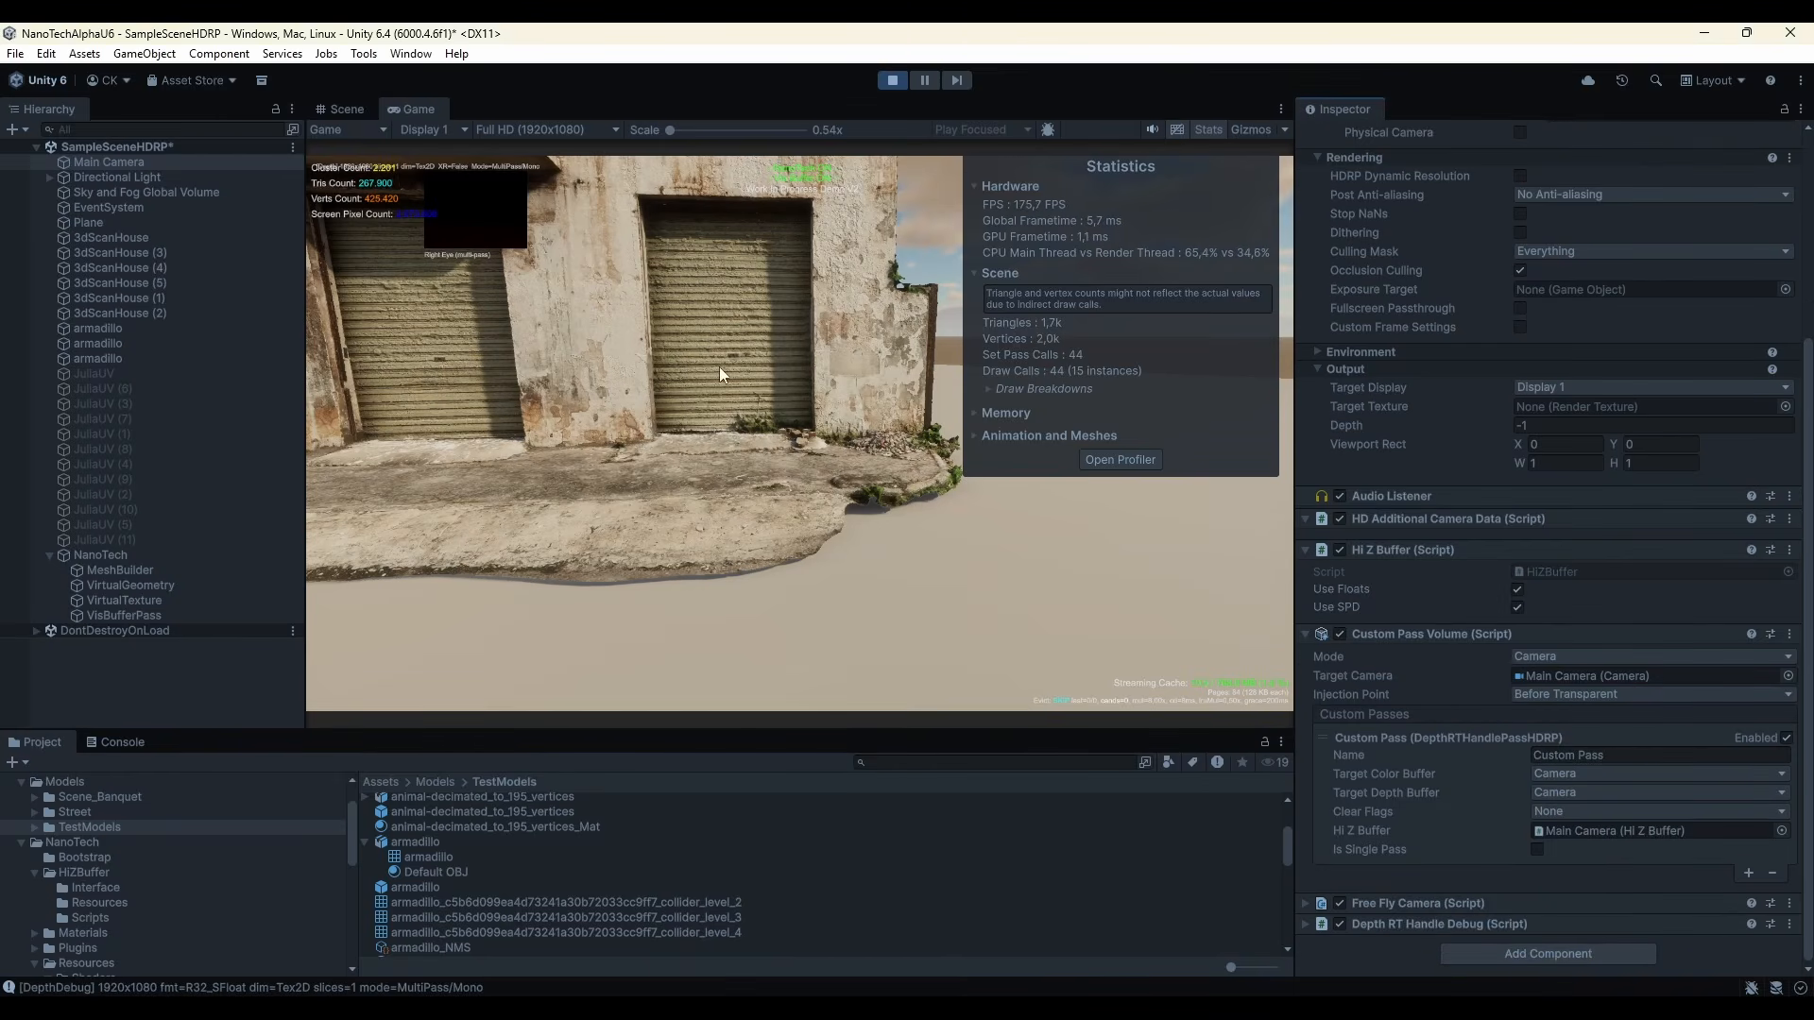
# Set the Depth RT Handle Debug Scale to 4.59 and hide the Statistics overlay
pyautogui.click(1307, 923)
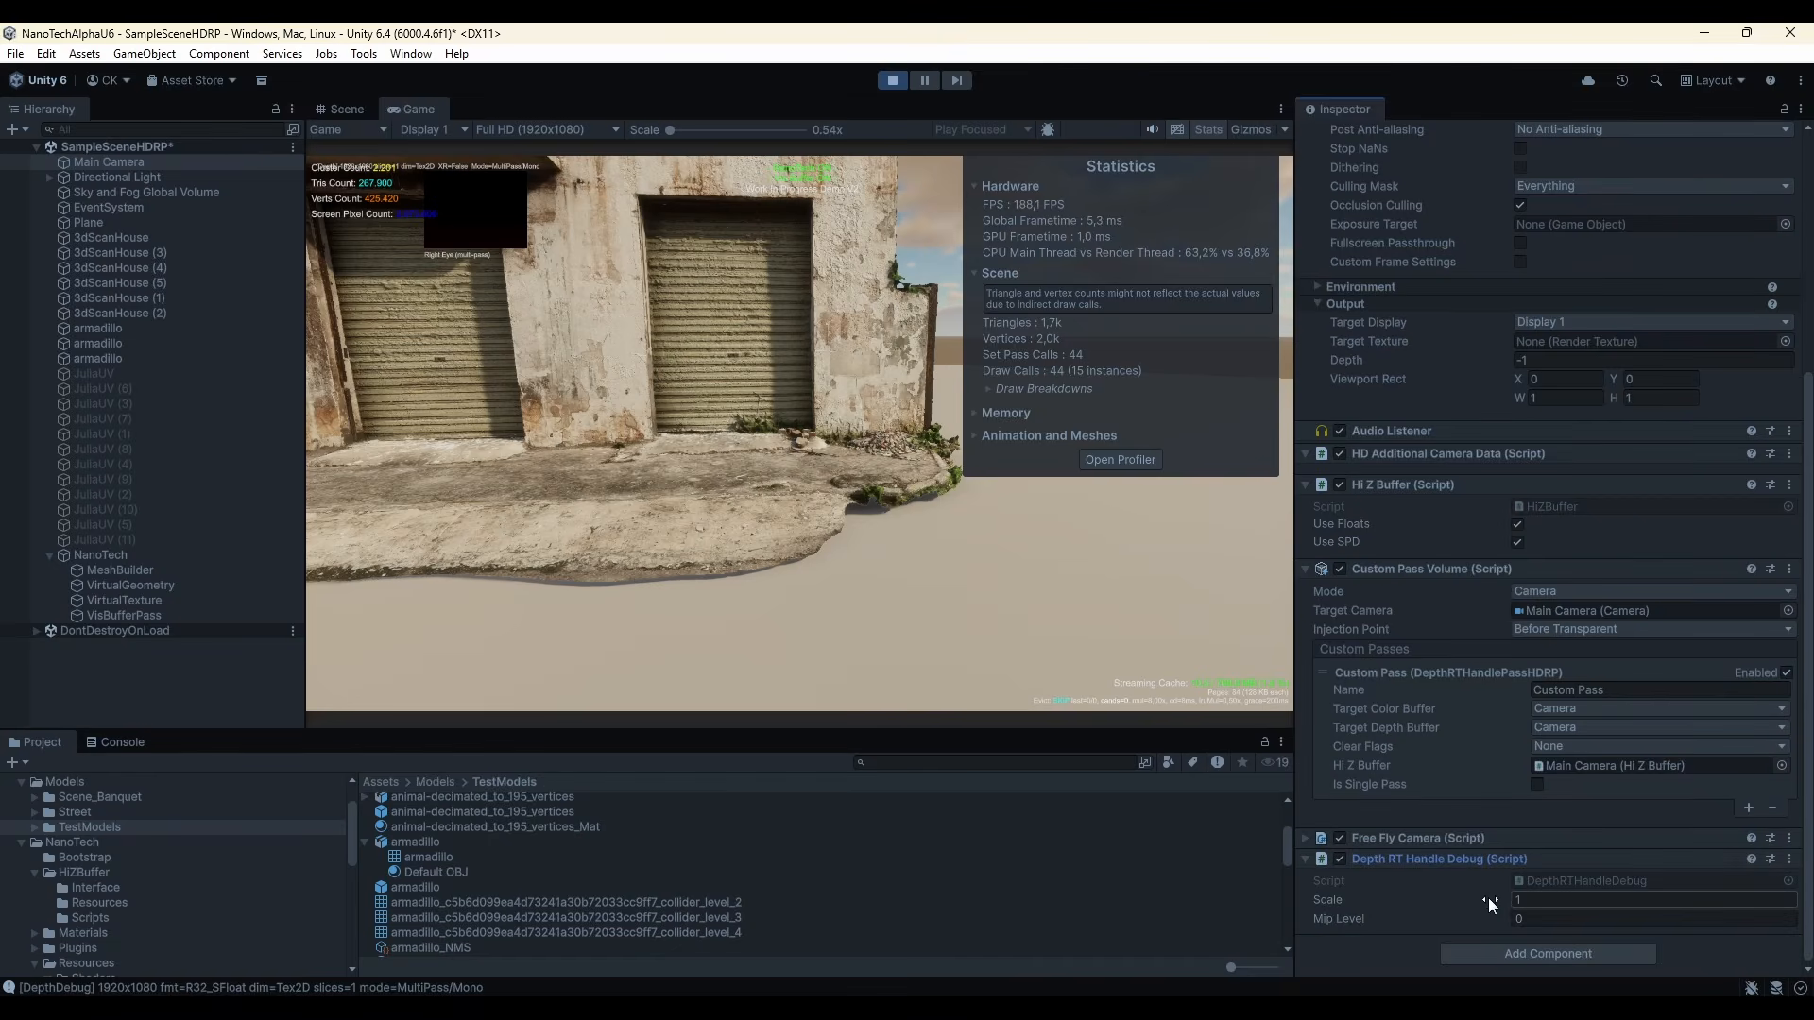
pyautogui.moveTo(1487, 903); pyautogui.dragTo(1549, 892)
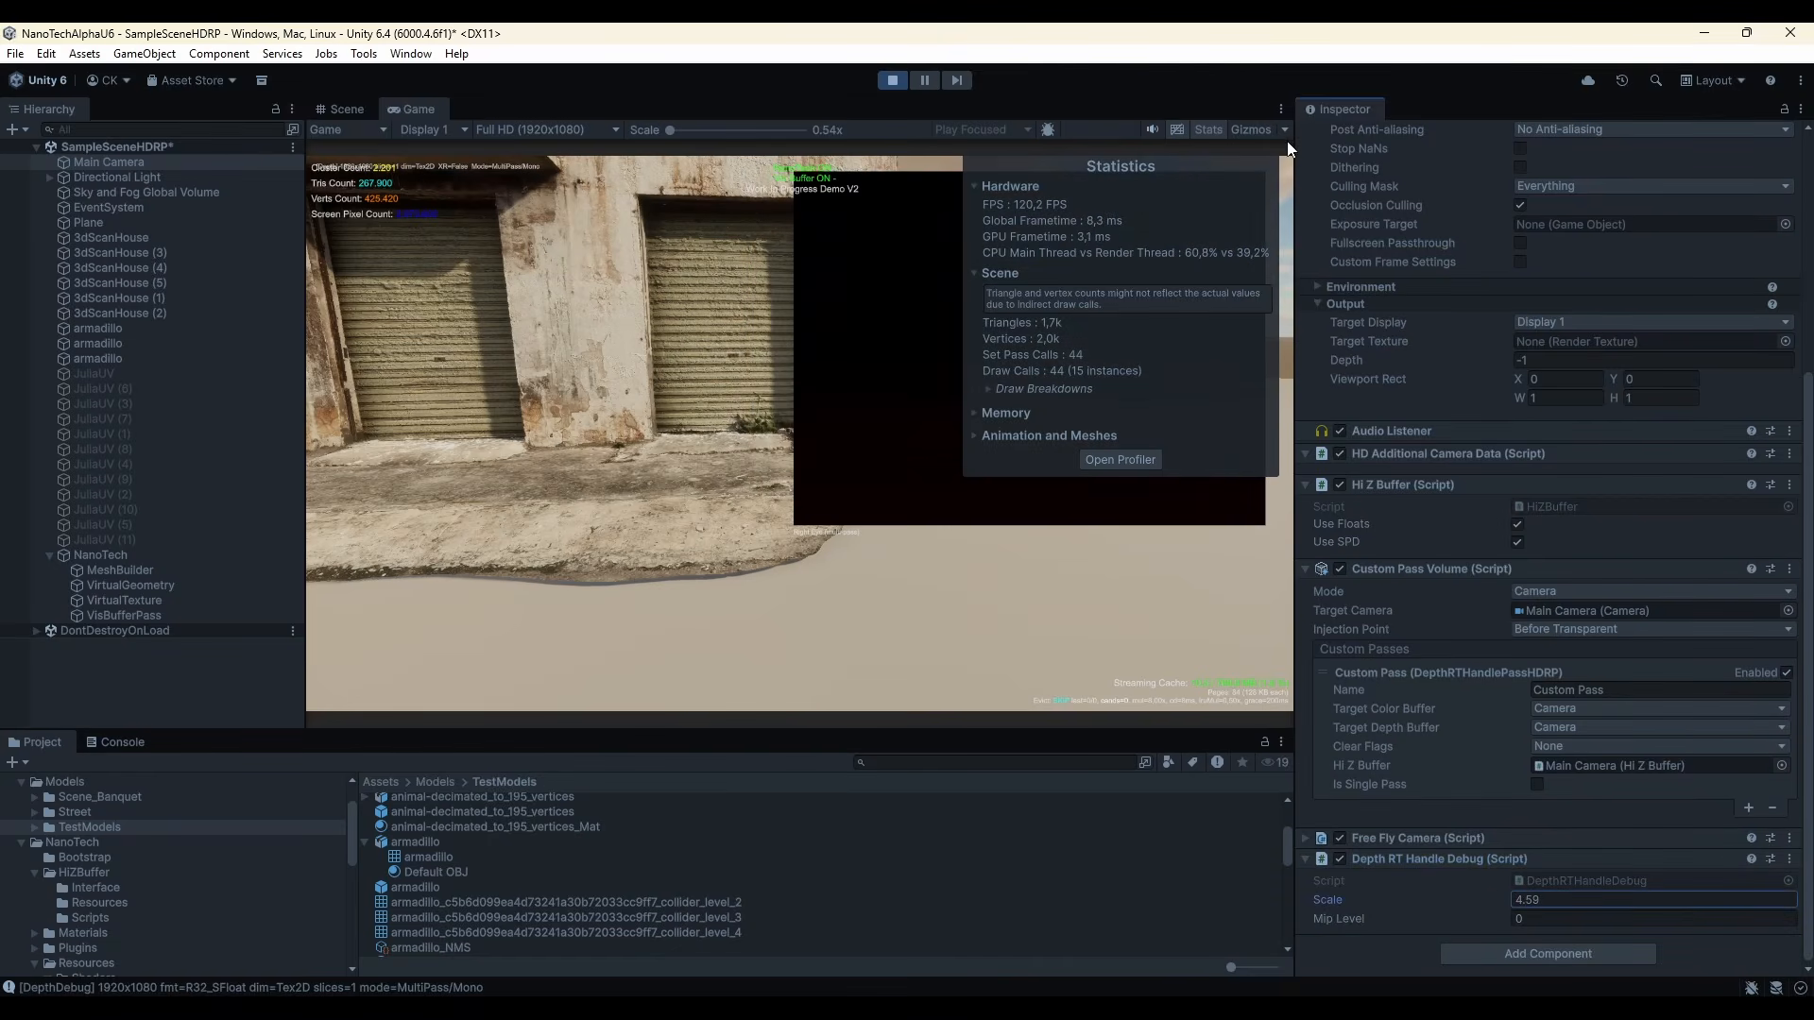
pyautogui.click(1205, 130)
# Fly past the house and close to the armadillo to examine the depth debug view
pyautogui.moveTo(1092, 642)
pyautogui.mouseDown(button='right')
pyautogui.moveTo(837, 438)
pyautogui.moveTo(673, 185)
pyautogui.moveTo(661, 310)
pyautogui.moveTo(648, 285)
pyautogui.moveTo(405, 252)
pyautogui.moveTo(518, 157)
pyautogui.moveTo(1064, 295)
pyautogui.mouseUp(button='right')
pyautogui.press('w')
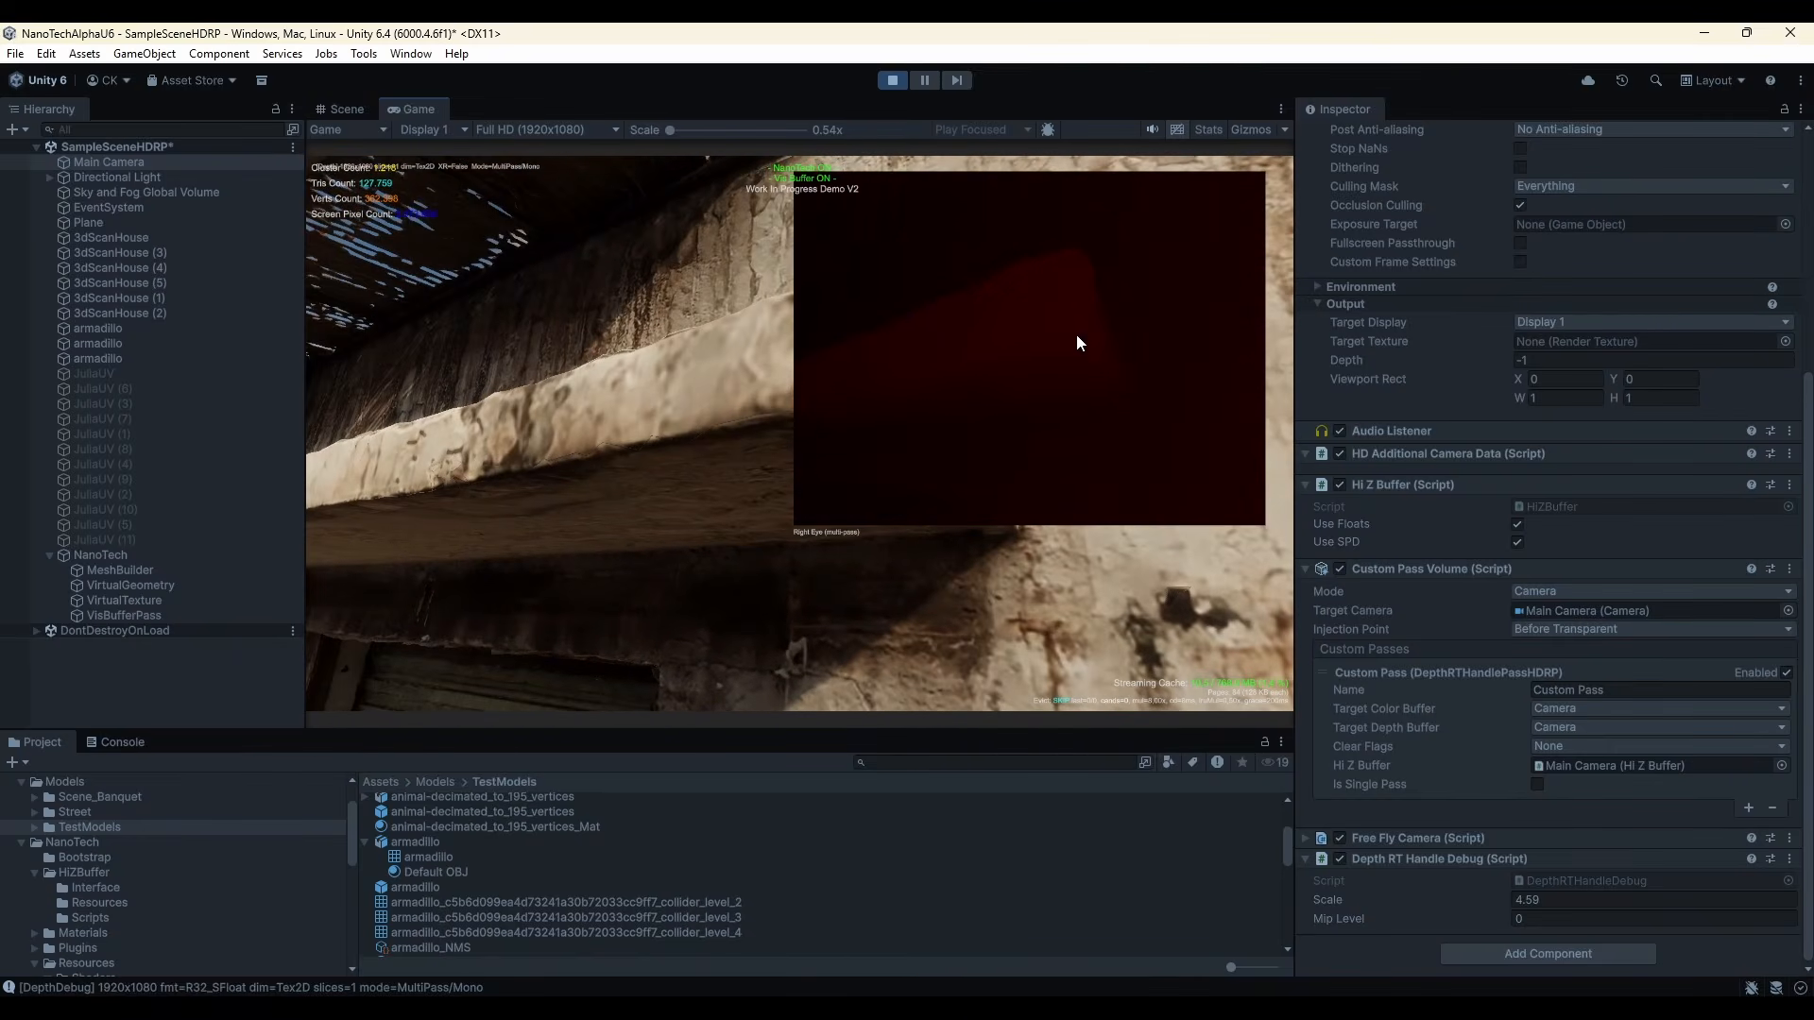
pyautogui.moveTo(1070, 368); pyautogui.dragTo(29, 836, button='right')
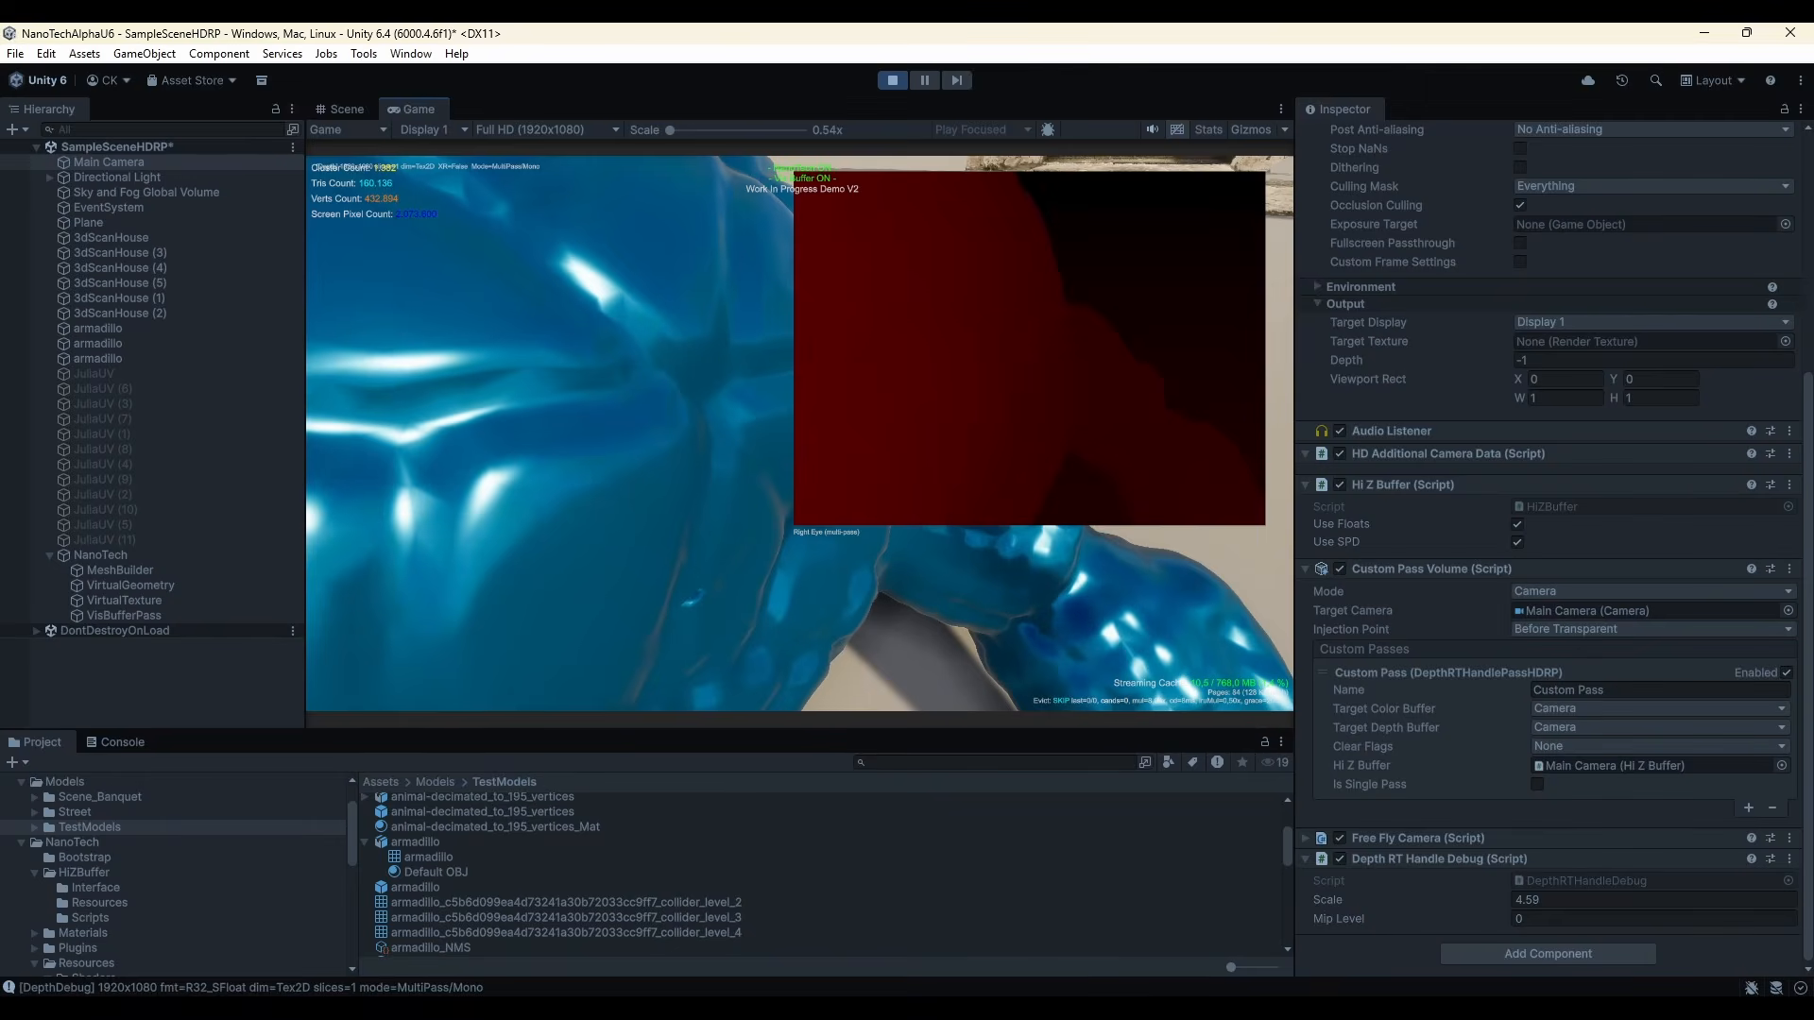
pyautogui.moveTo(897, 997); pyautogui.dragTo(945, 982, button='right')
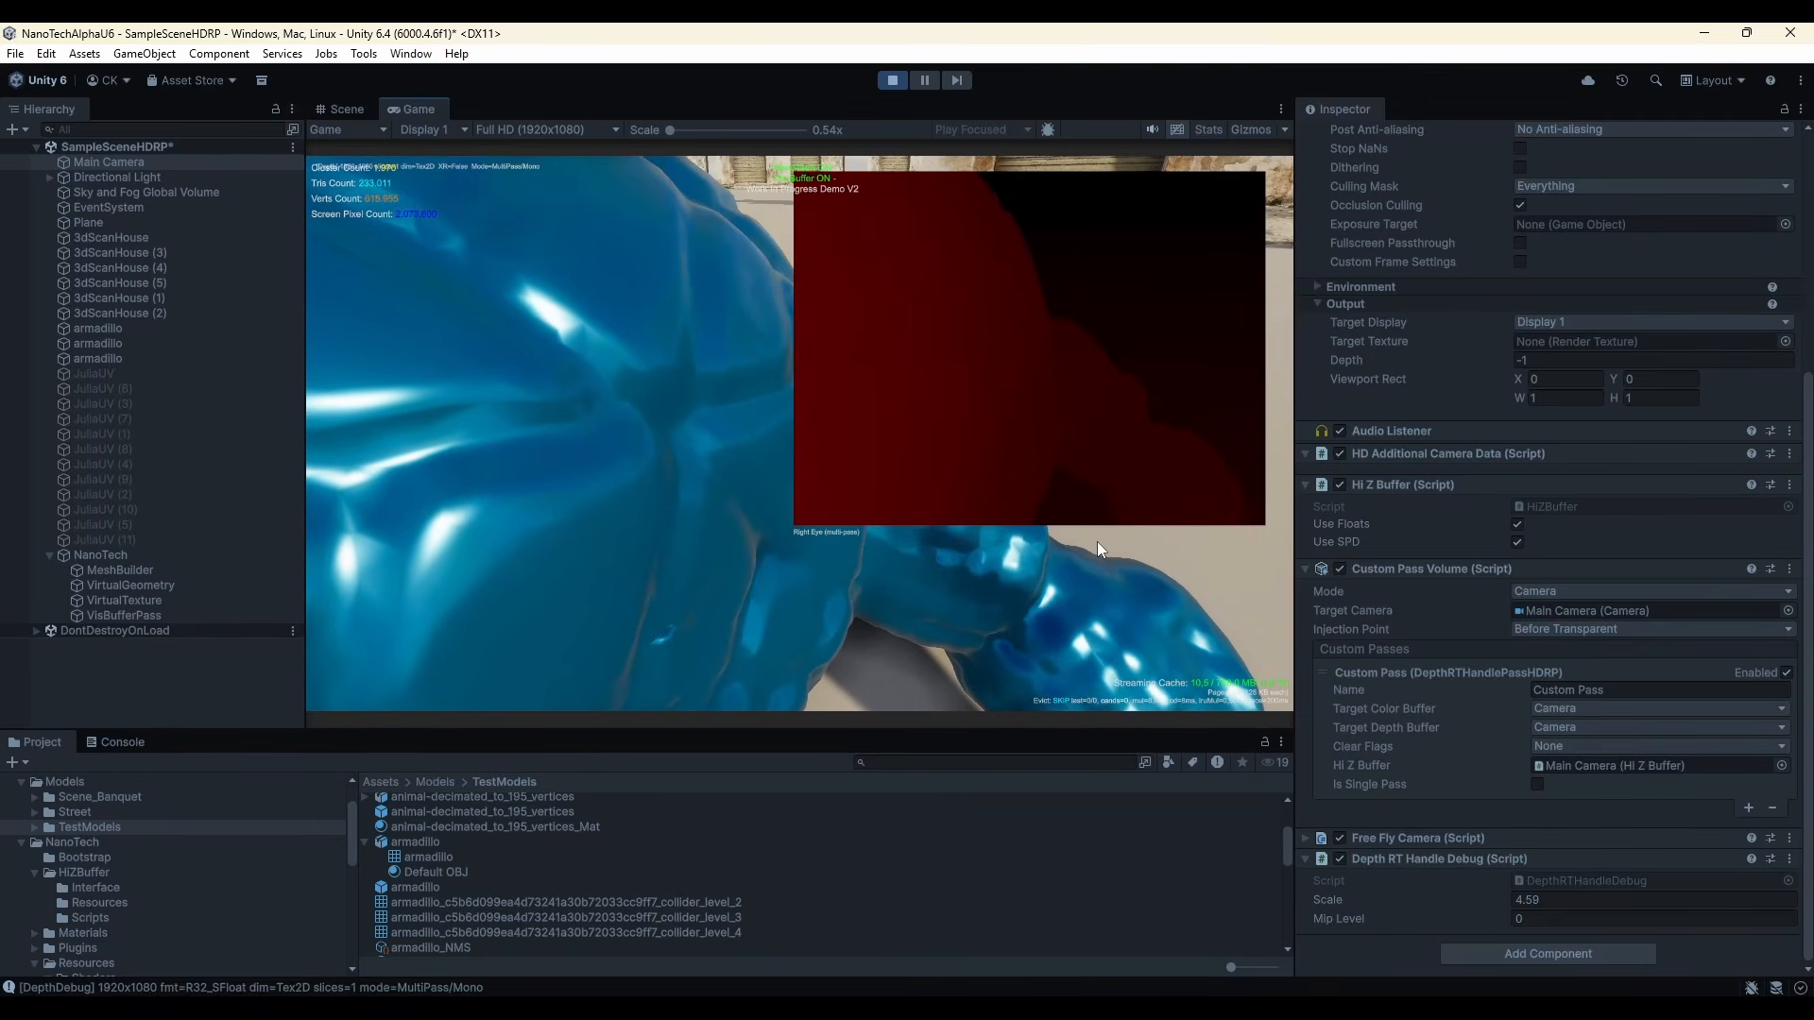
pyautogui.moveTo(1080, 414); pyautogui.dragTo(813, 430, button='right')
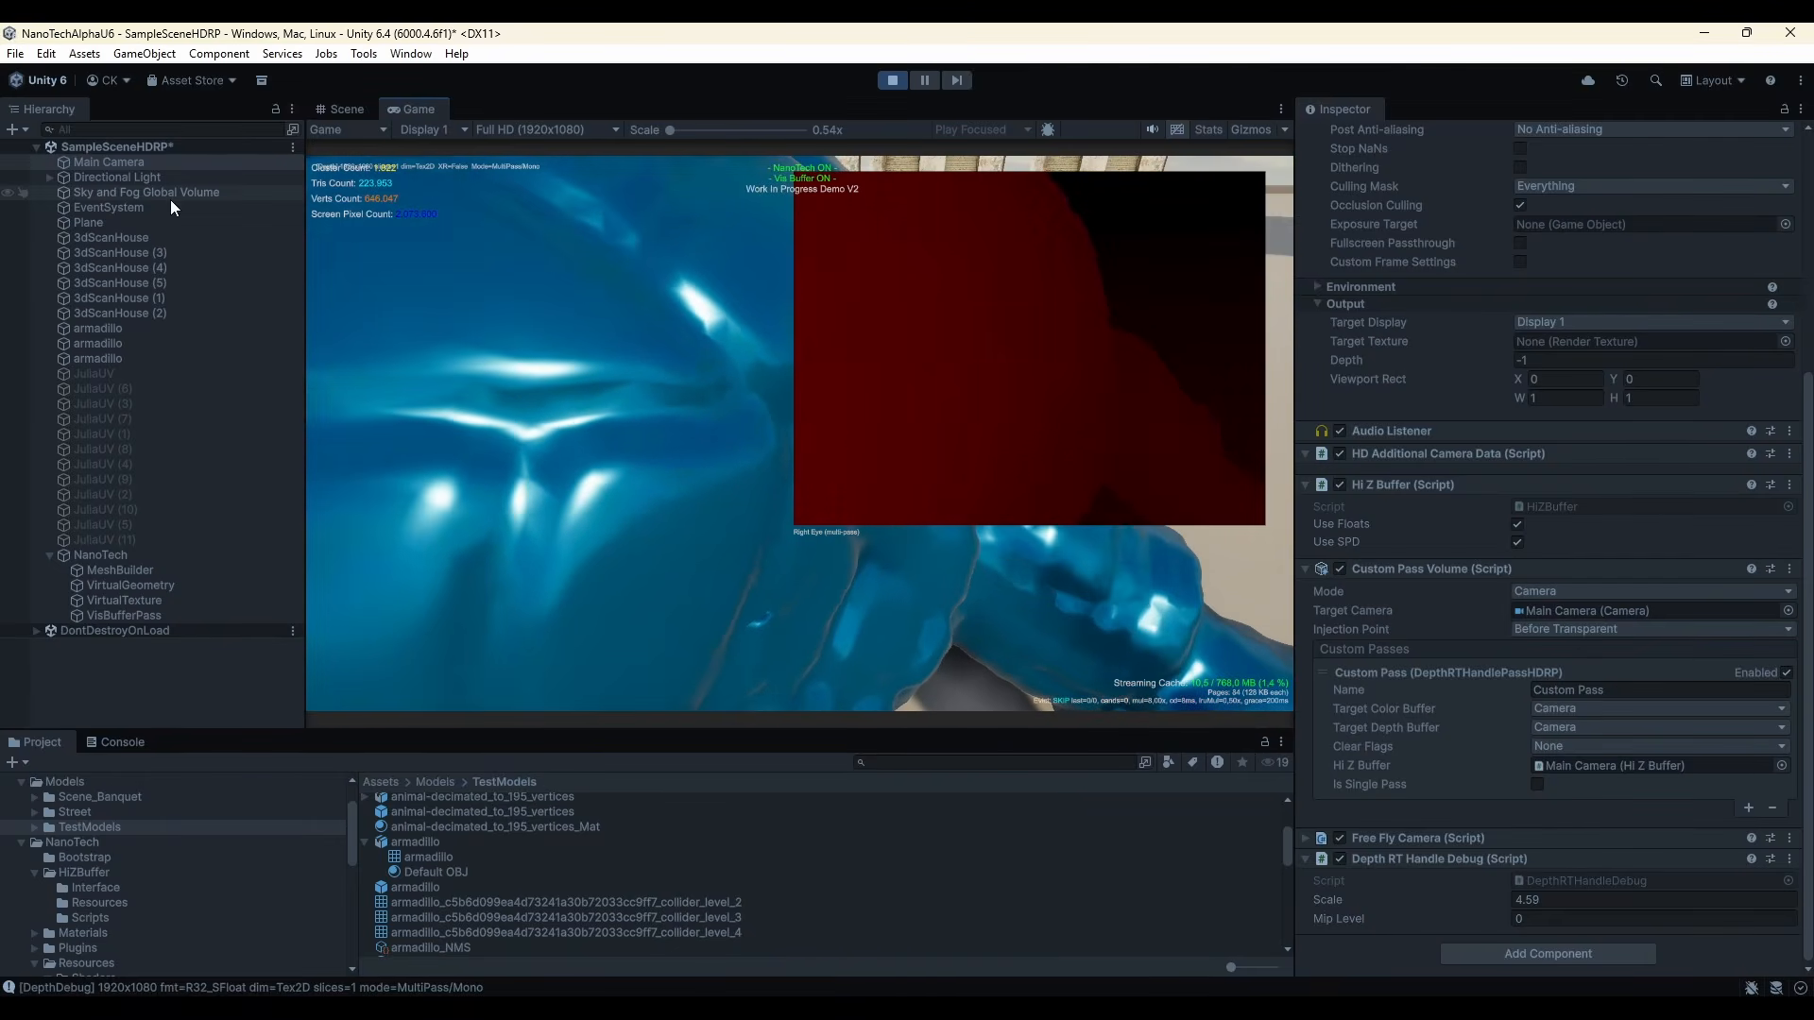
# Turn Use Vis Buffer off and back on in the NanoTech component to compare the rendering, and exit play mode
pyautogui.click(86, 557)
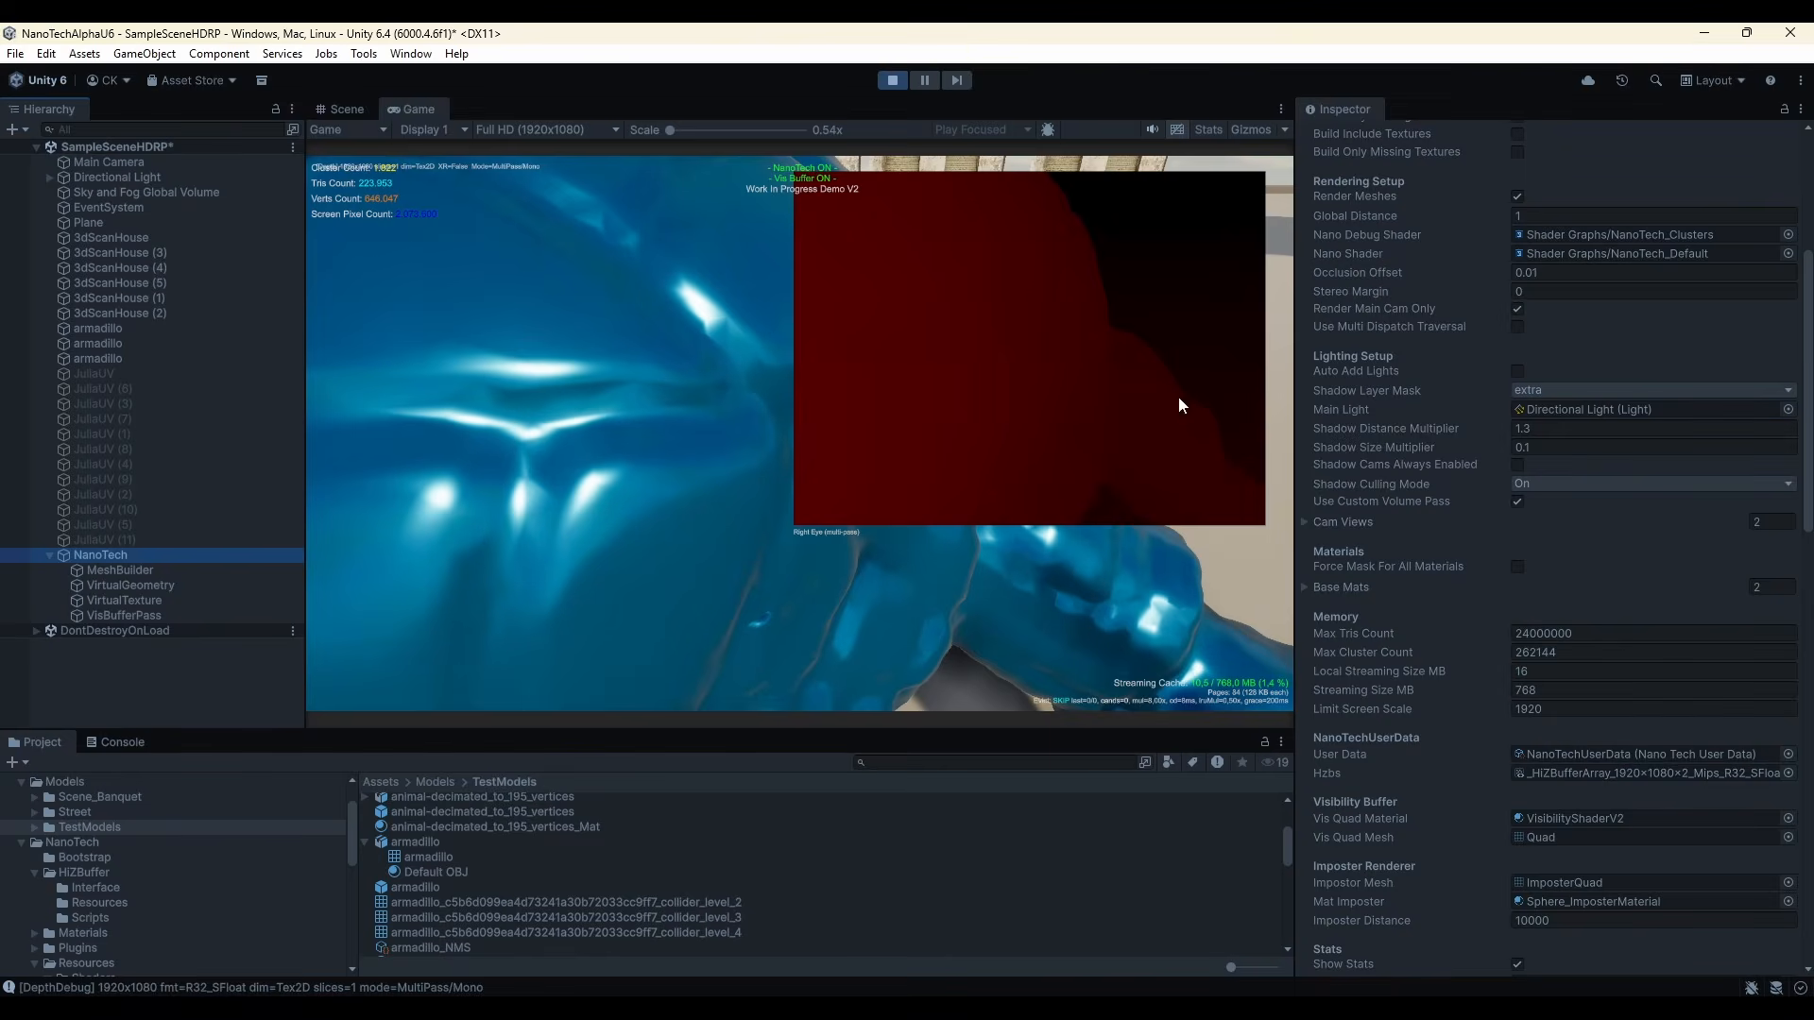
pyautogui.scroll(5, 1381, 192)
pyautogui.click(1518, 251)
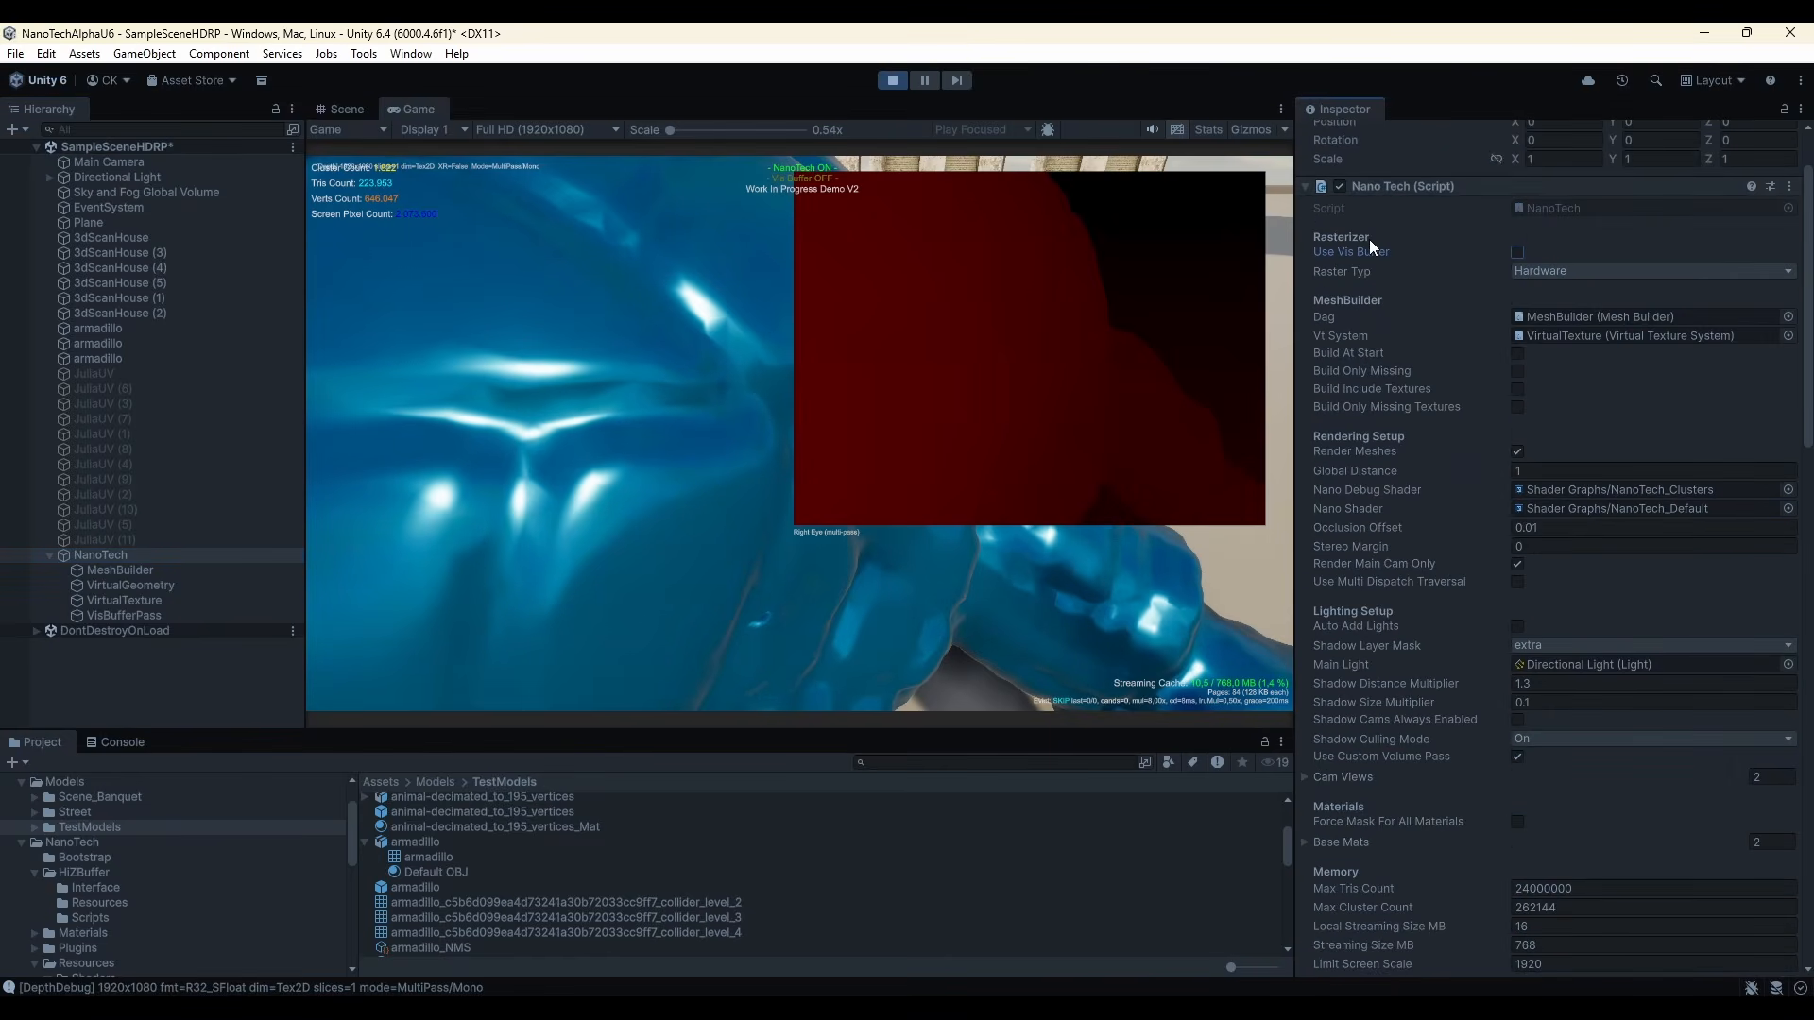
pyautogui.click(1517, 252)
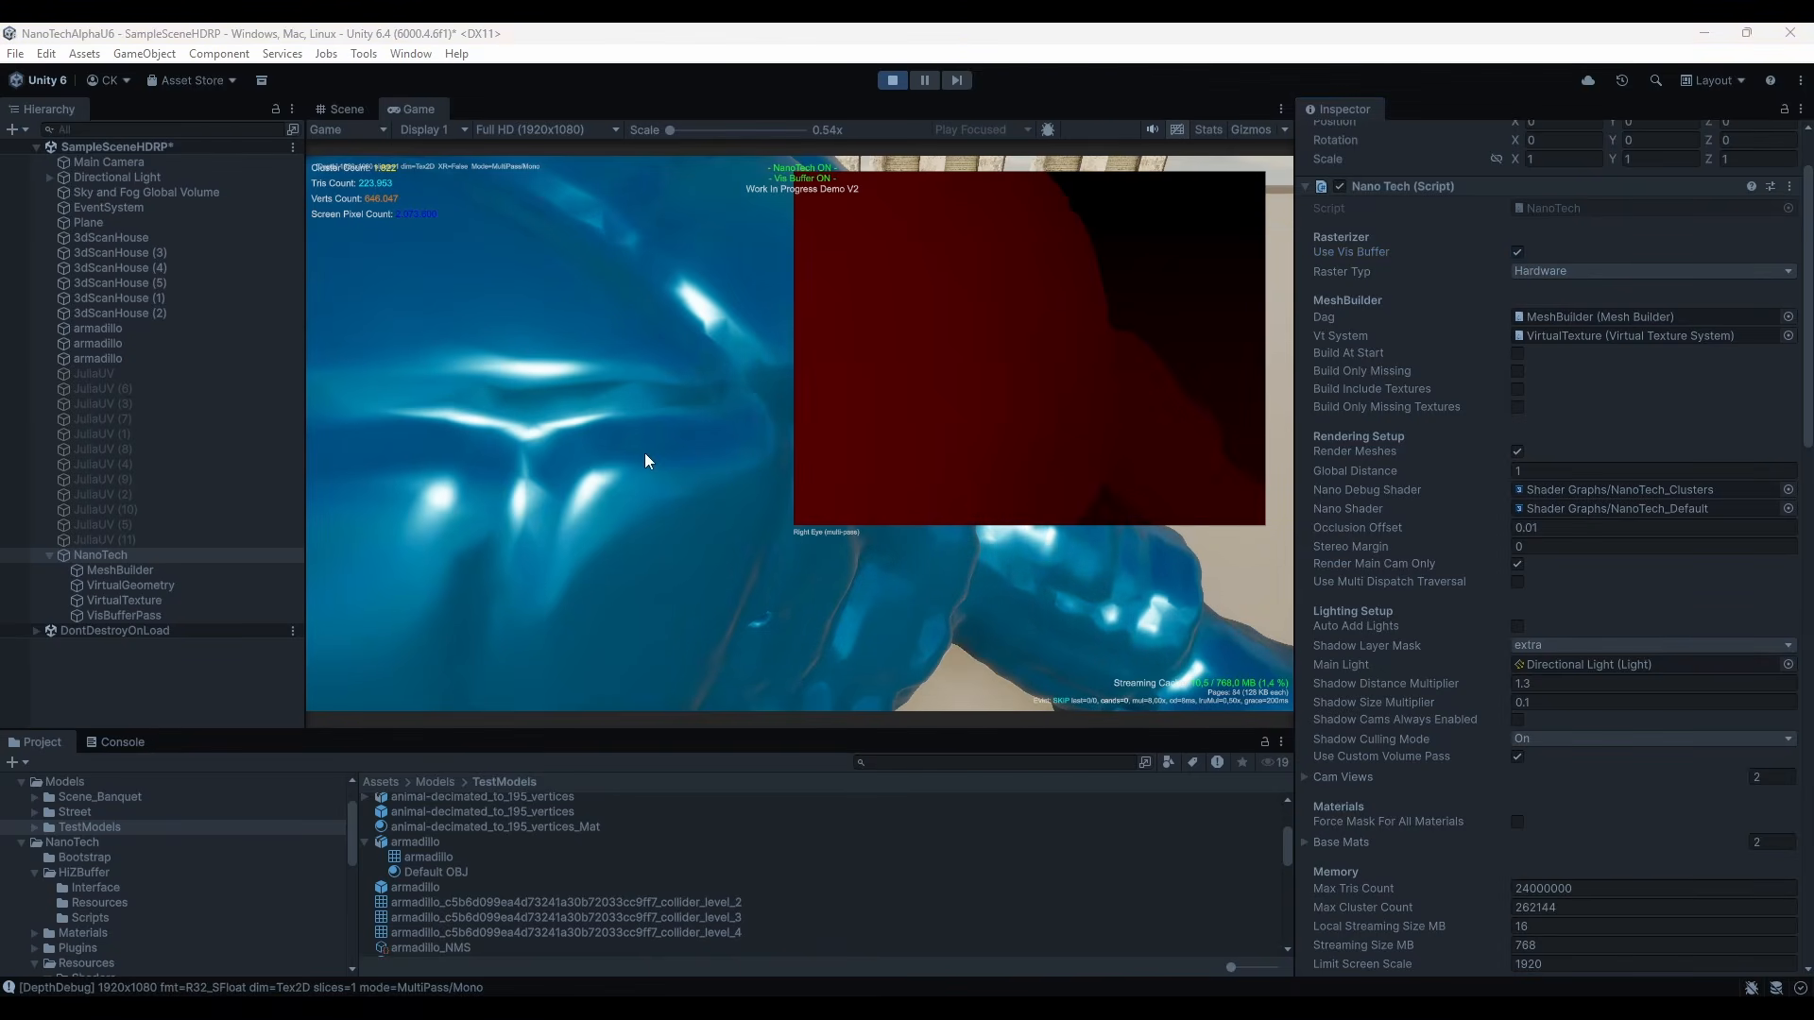
pyautogui.click(891, 81)
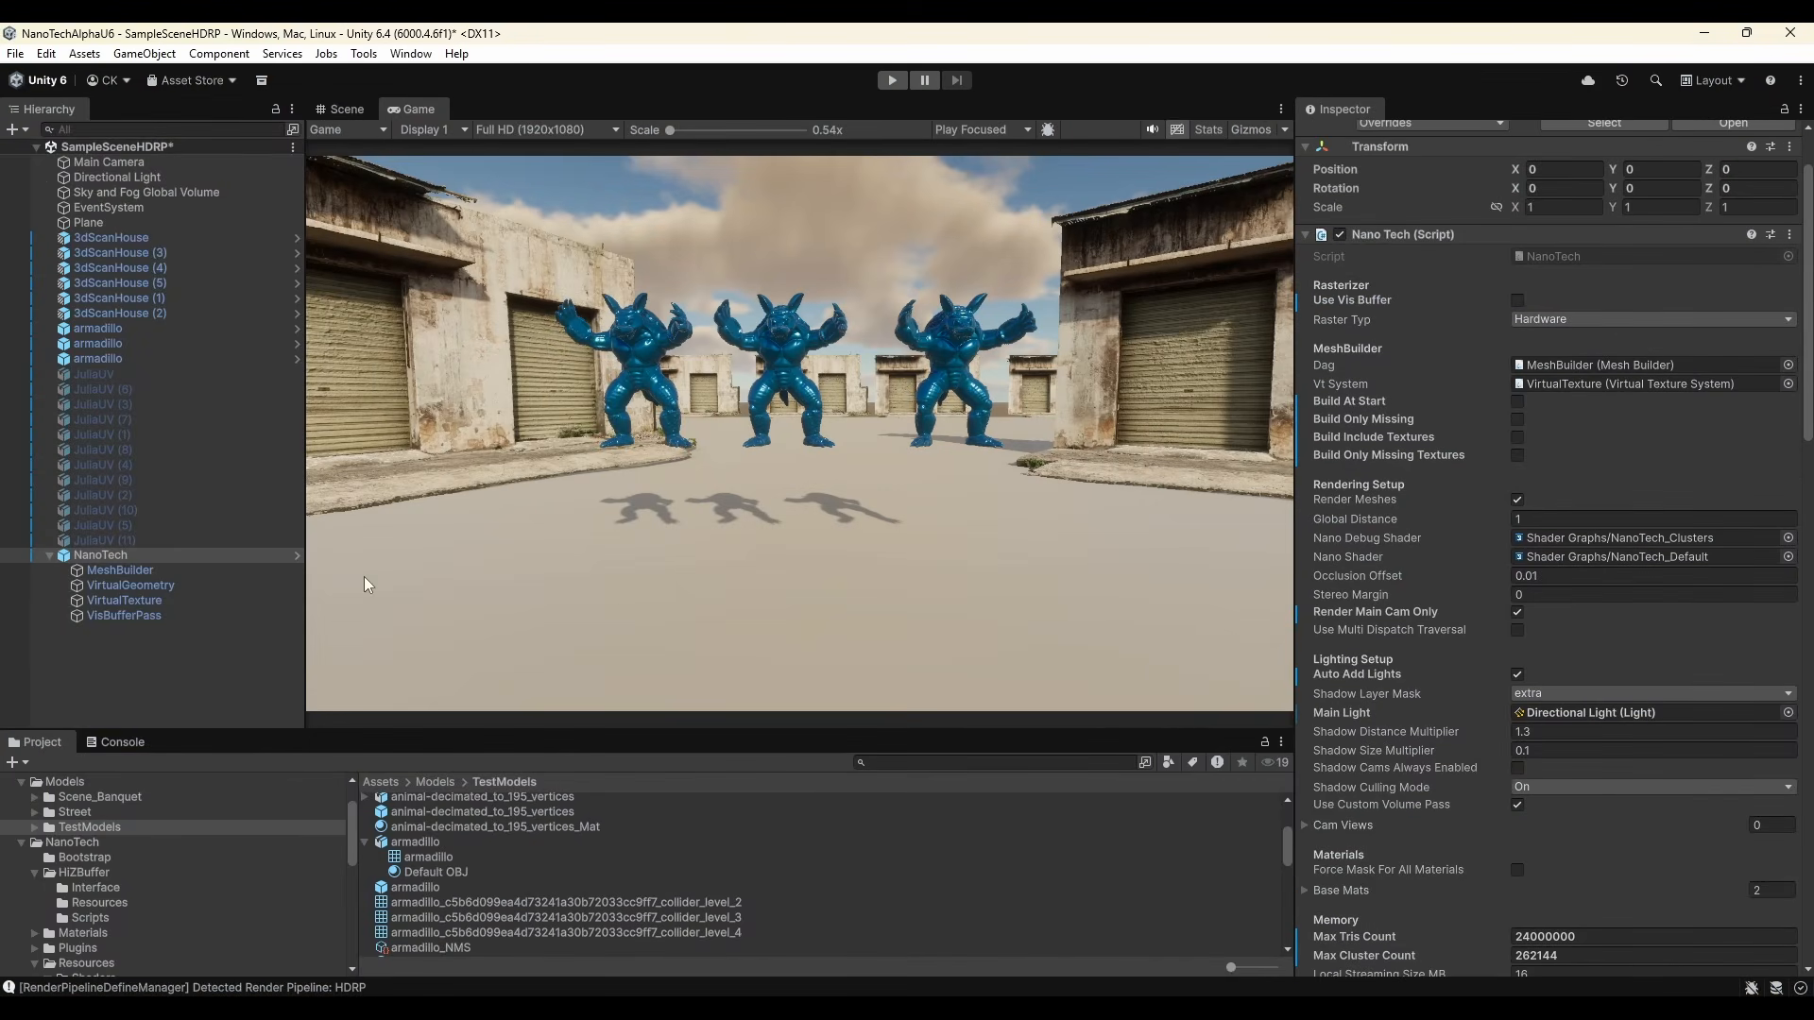
# Change the project's Default Render Pipeline to New Universal Render Pipeline Asset in the Graphics settings
pyautogui.click(47, 54)
pyautogui.click(122, 638)
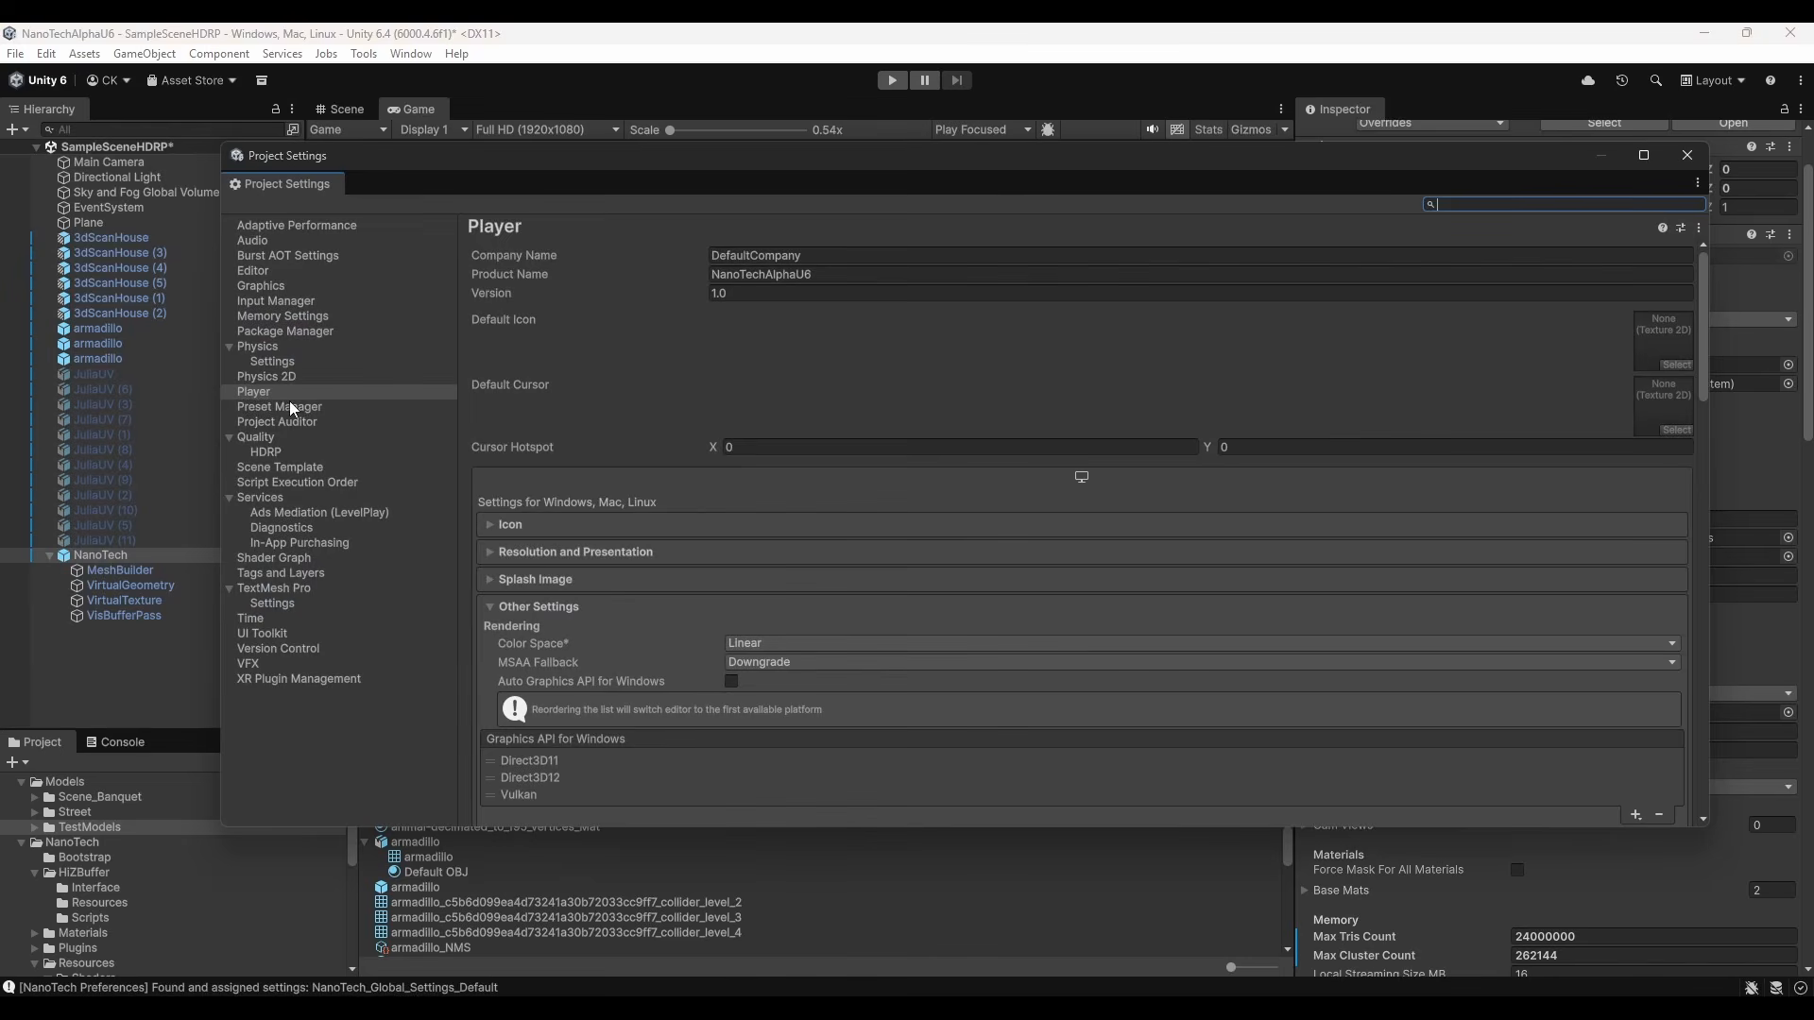
pyautogui.click(270, 345)
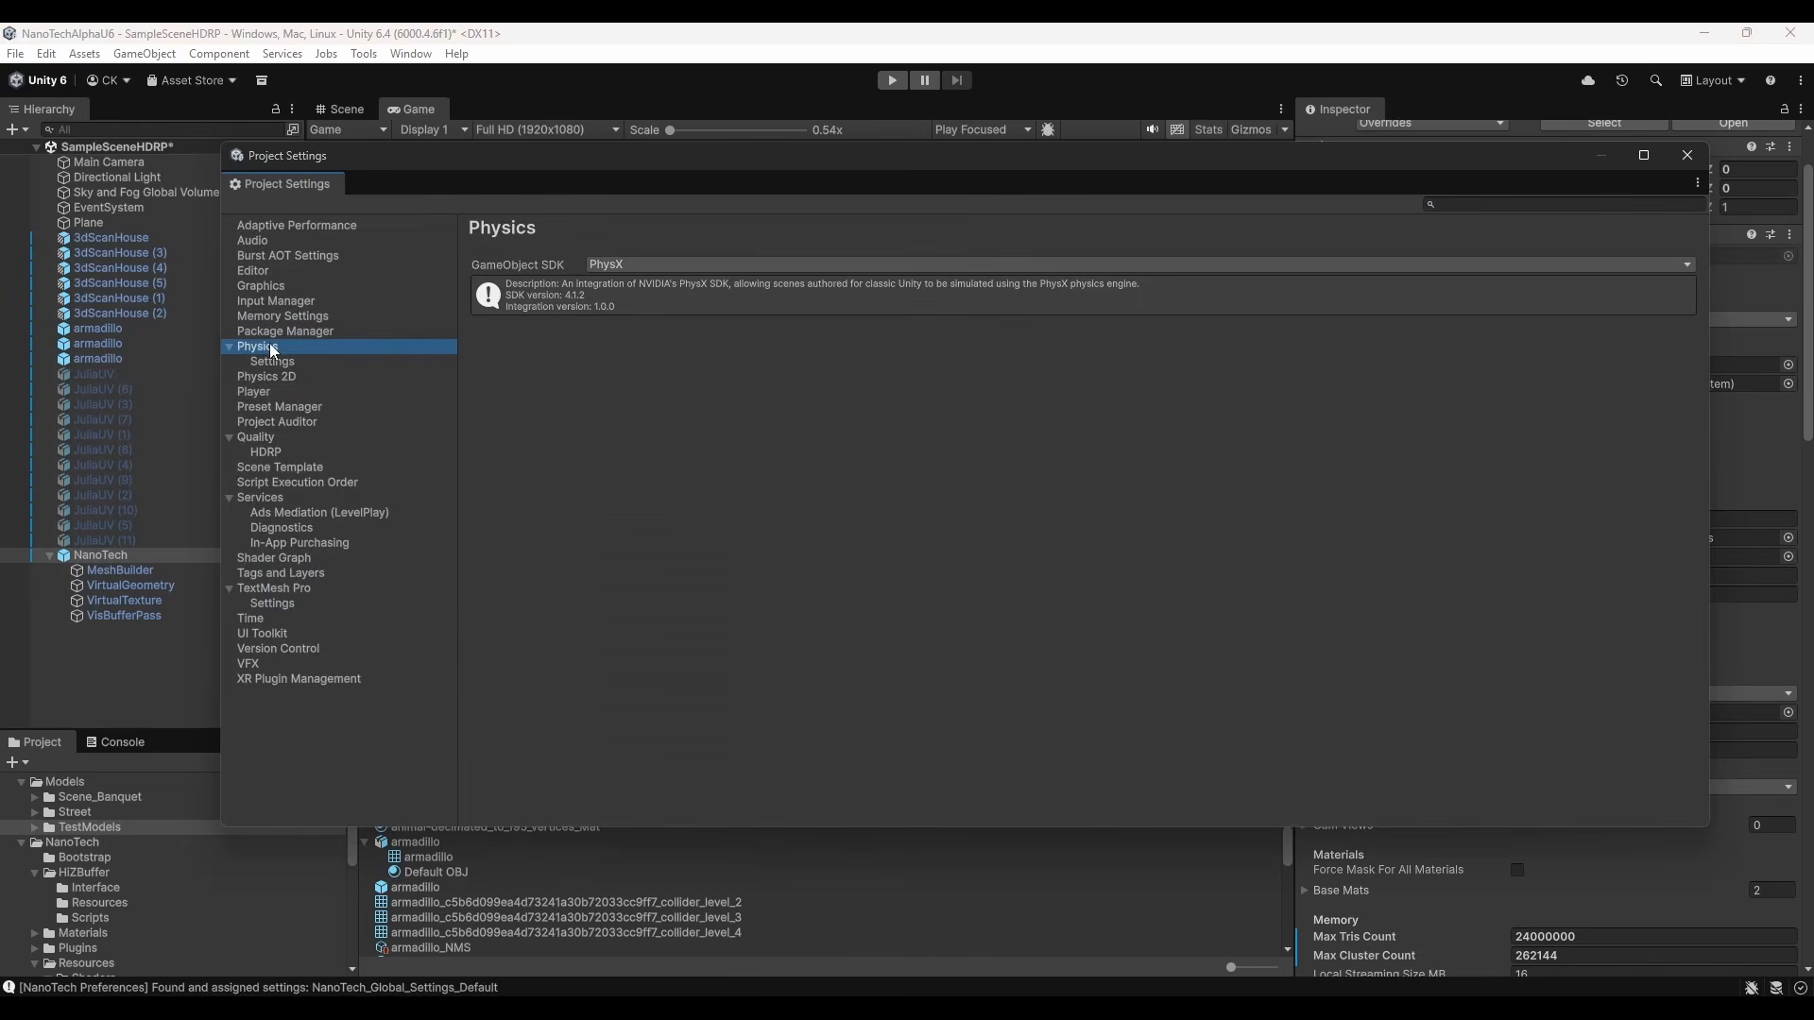
pyautogui.click(279, 333)
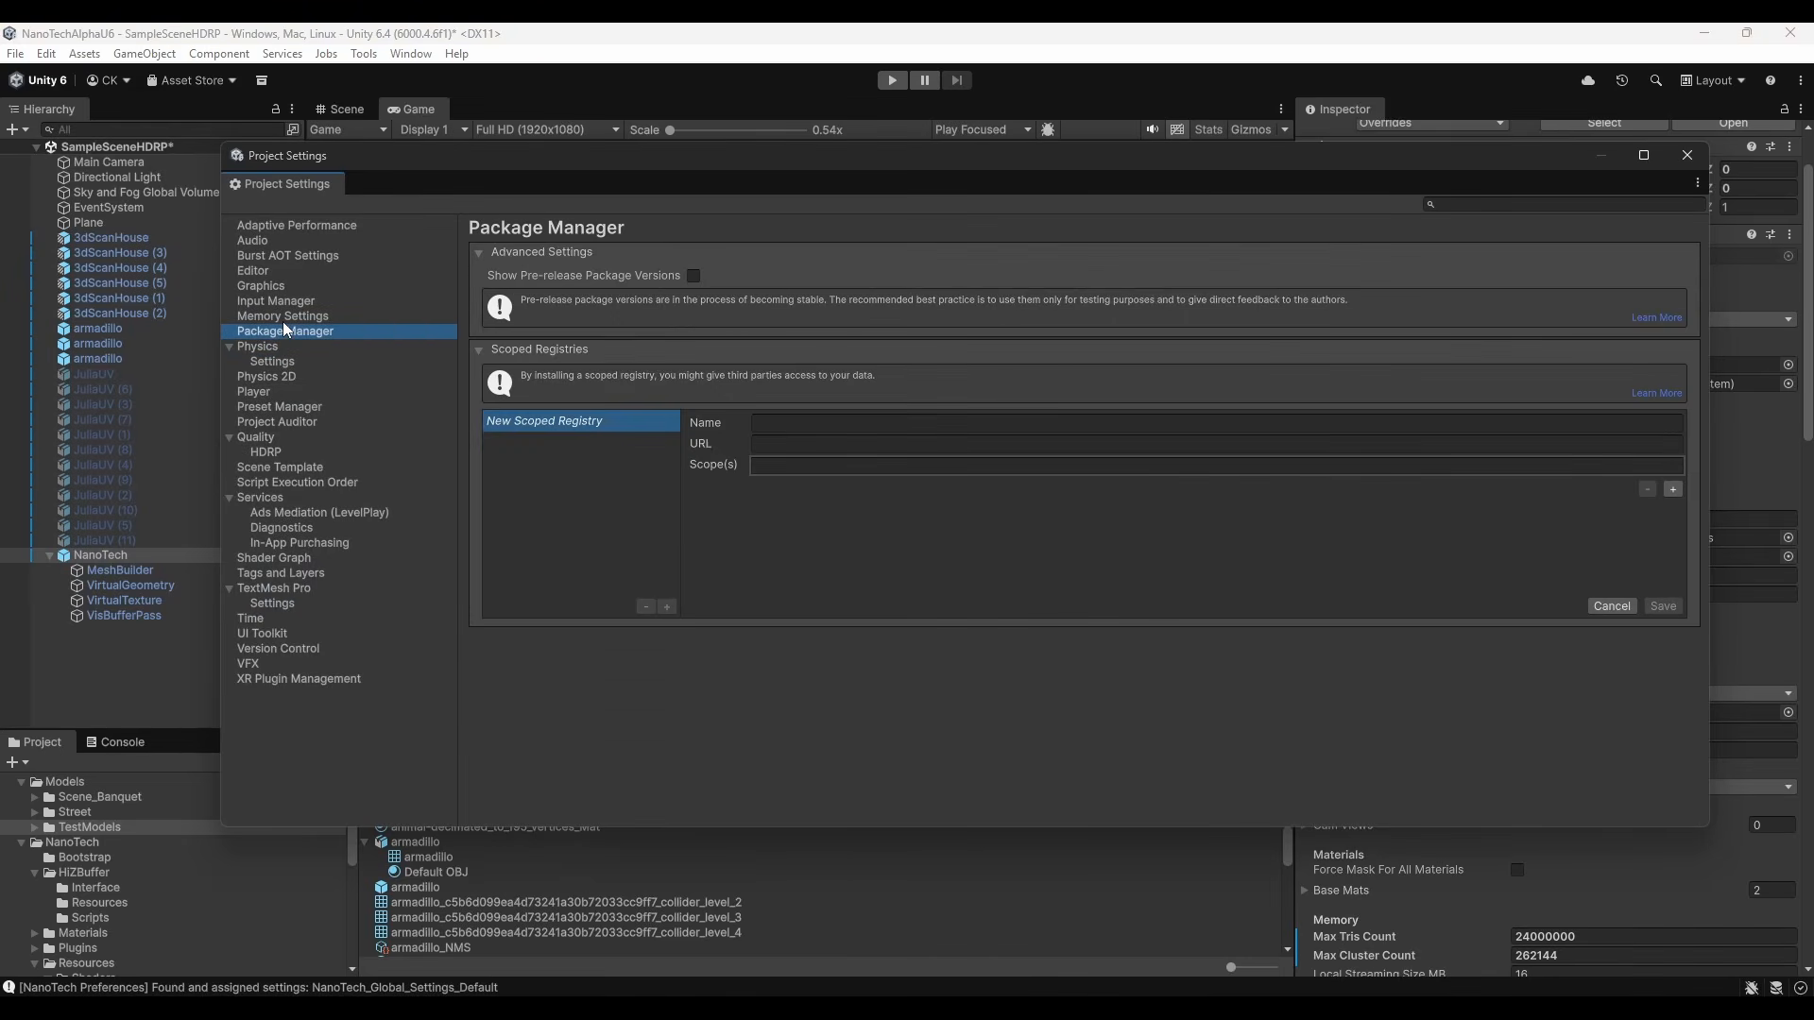
pyautogui.click(269, 286)
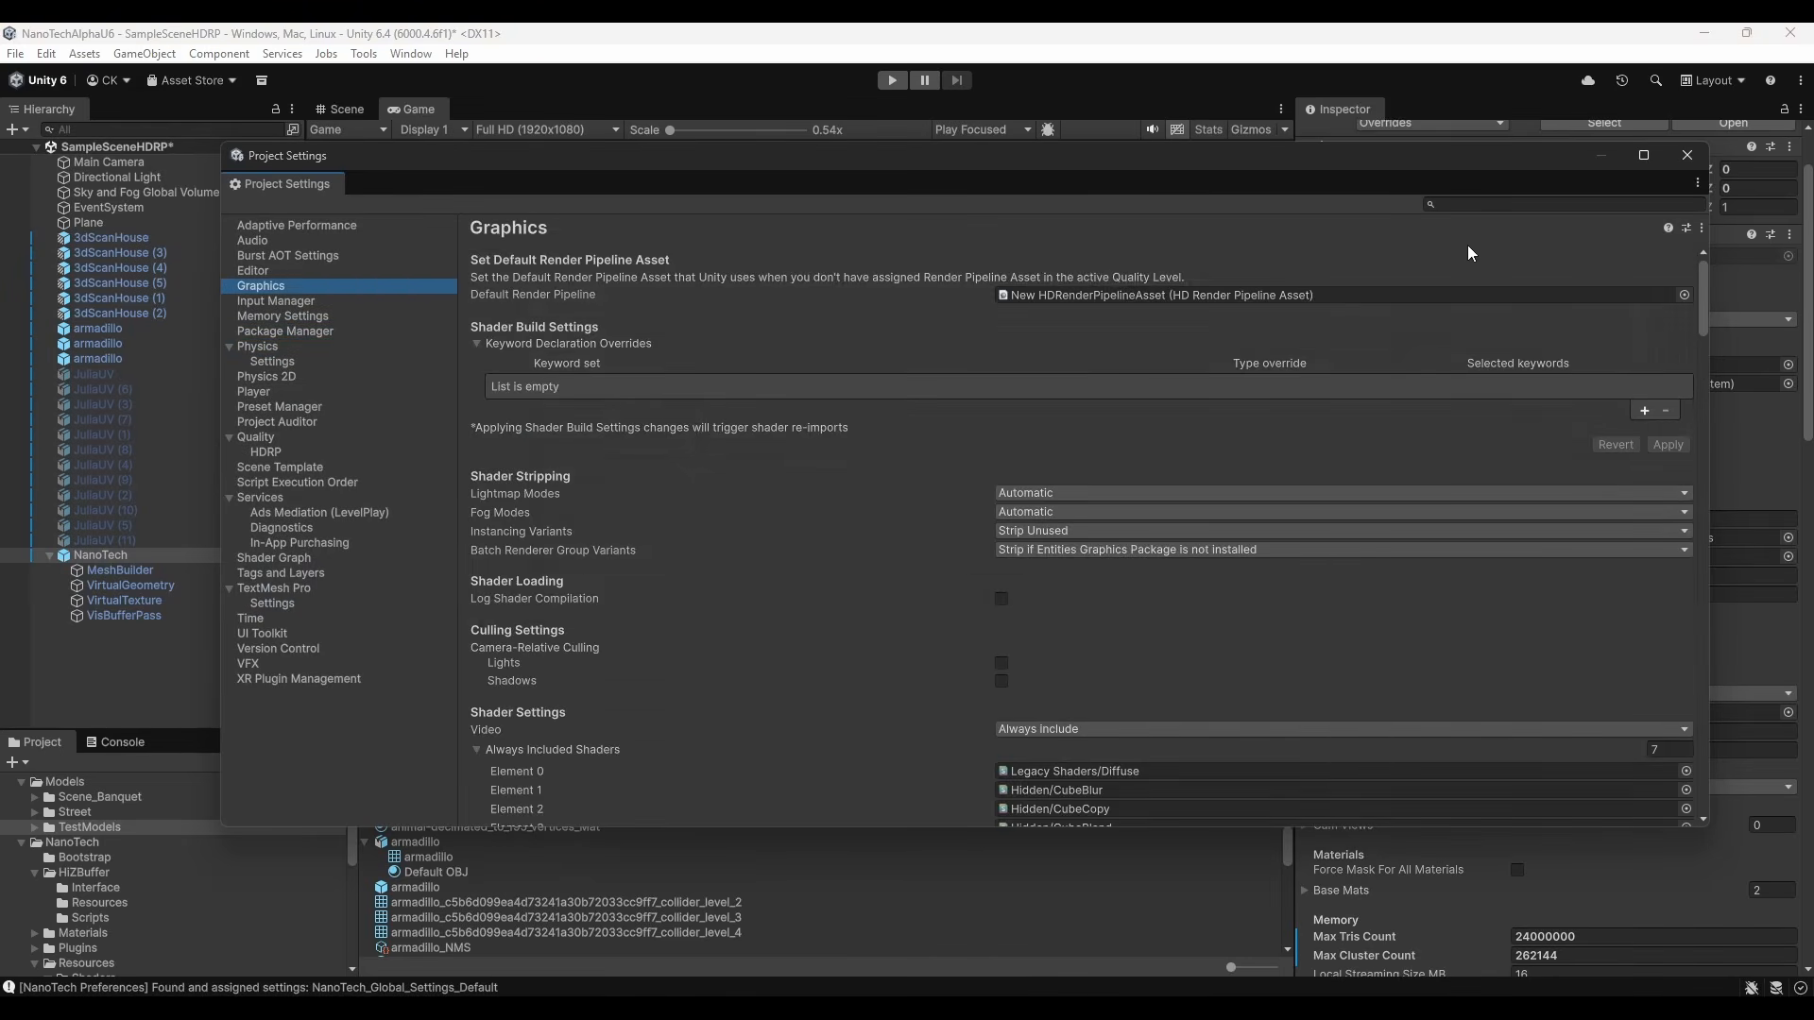
pyautogui.click(1686, 294)
pyautogui.click(1415, 371)
pyautogui.doubleClick(1414, 371)
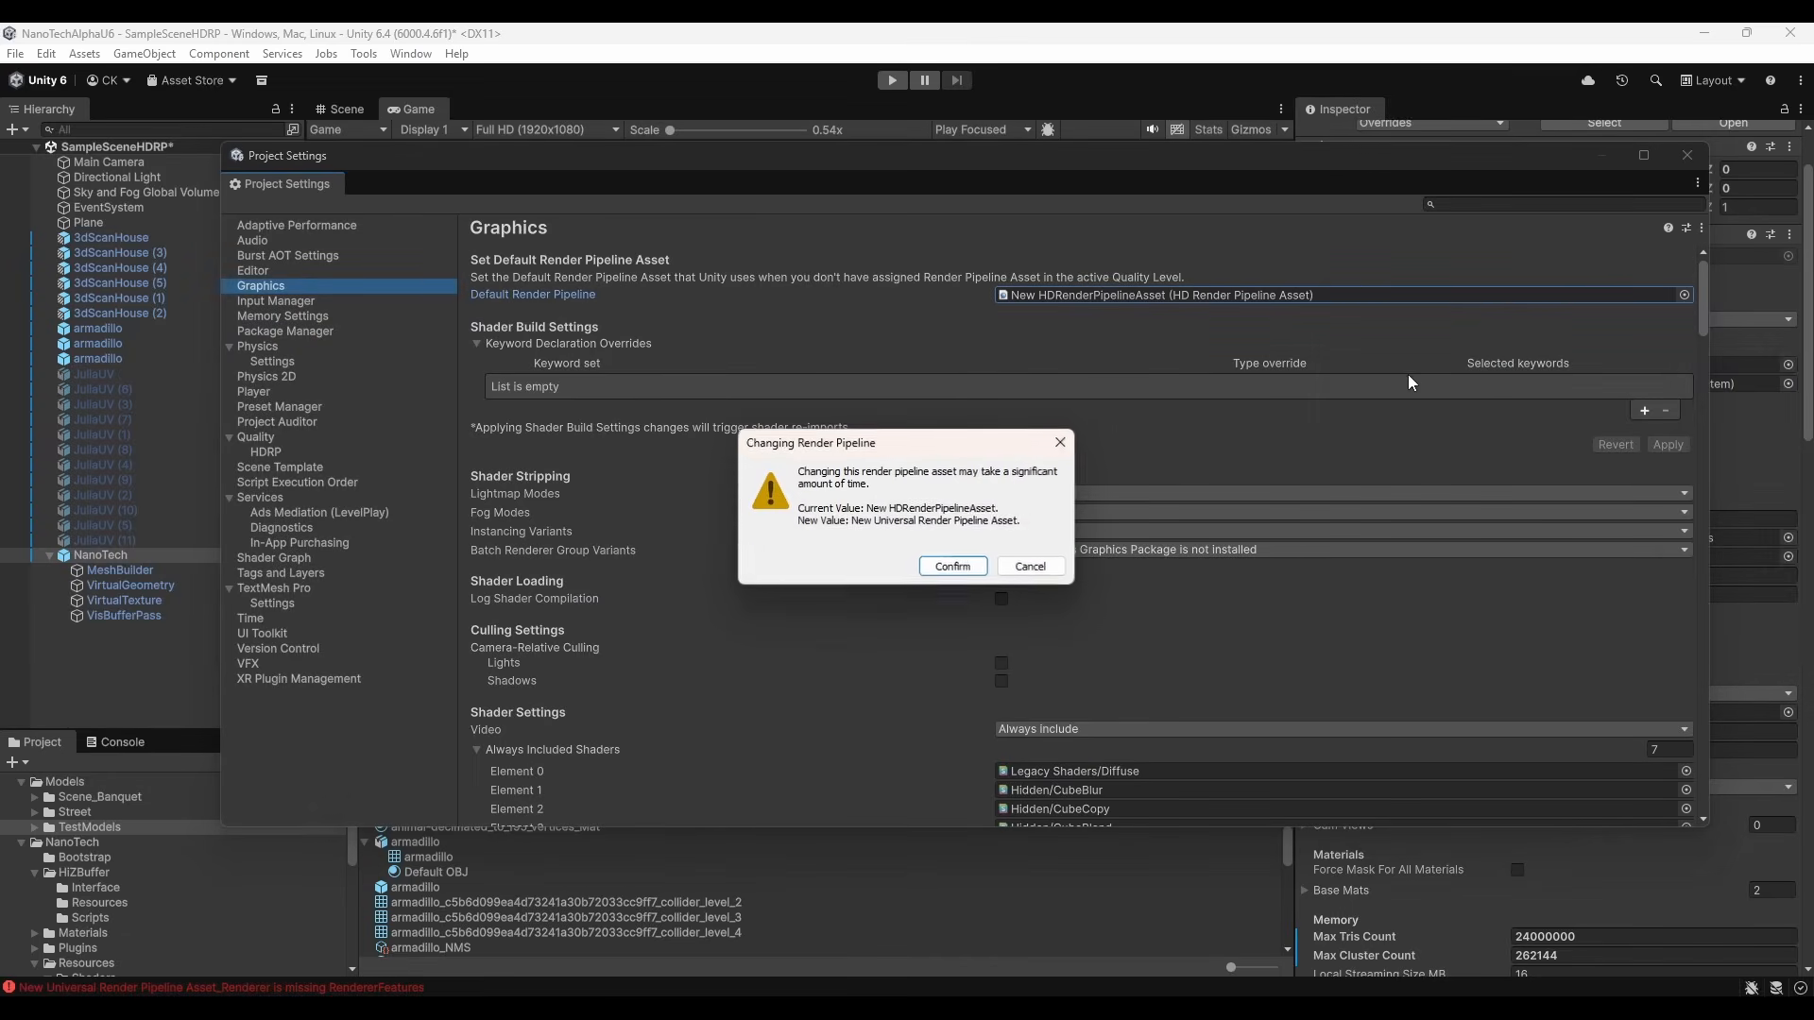
pyautogui.click(935, 565)
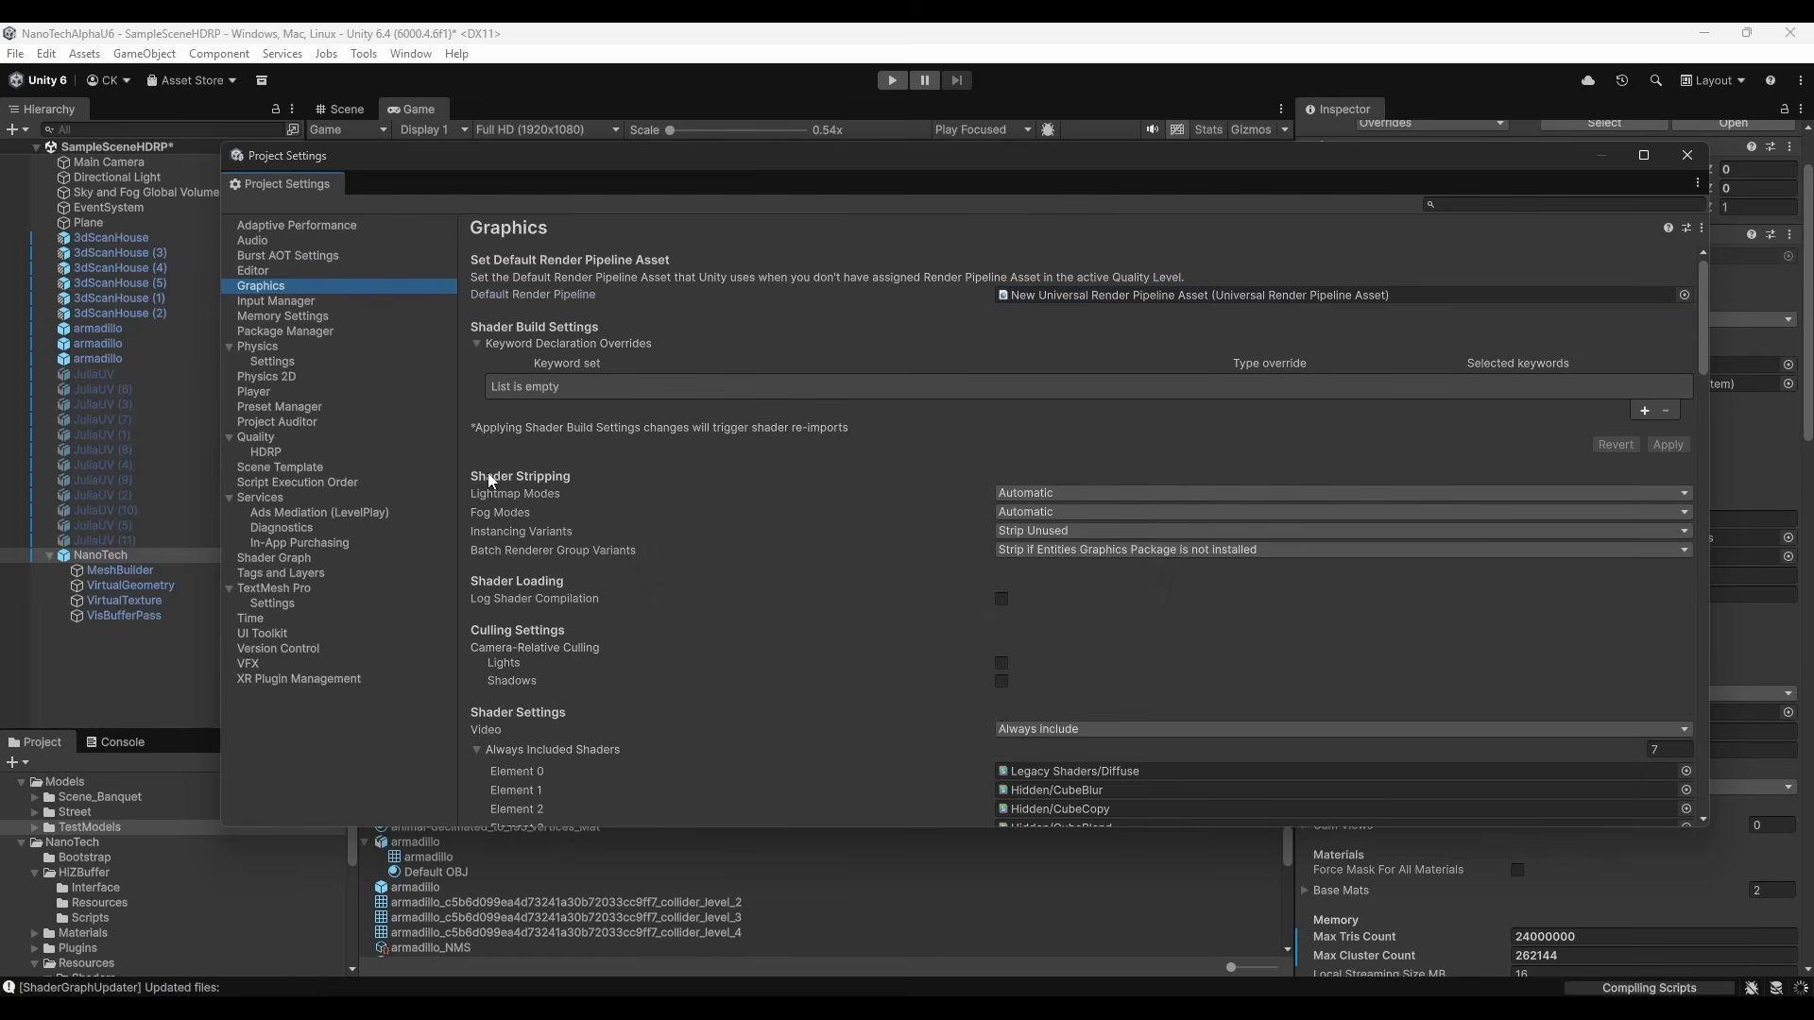
# Check the Player settings' Scripting Define Symbols for NANO_URP and NANO_TMPRO, and close the Project Settings
pyautogui.click(257, 438)
pyautogui.click(262, 391)
pyautogui.scroll(-3, 831, 644)
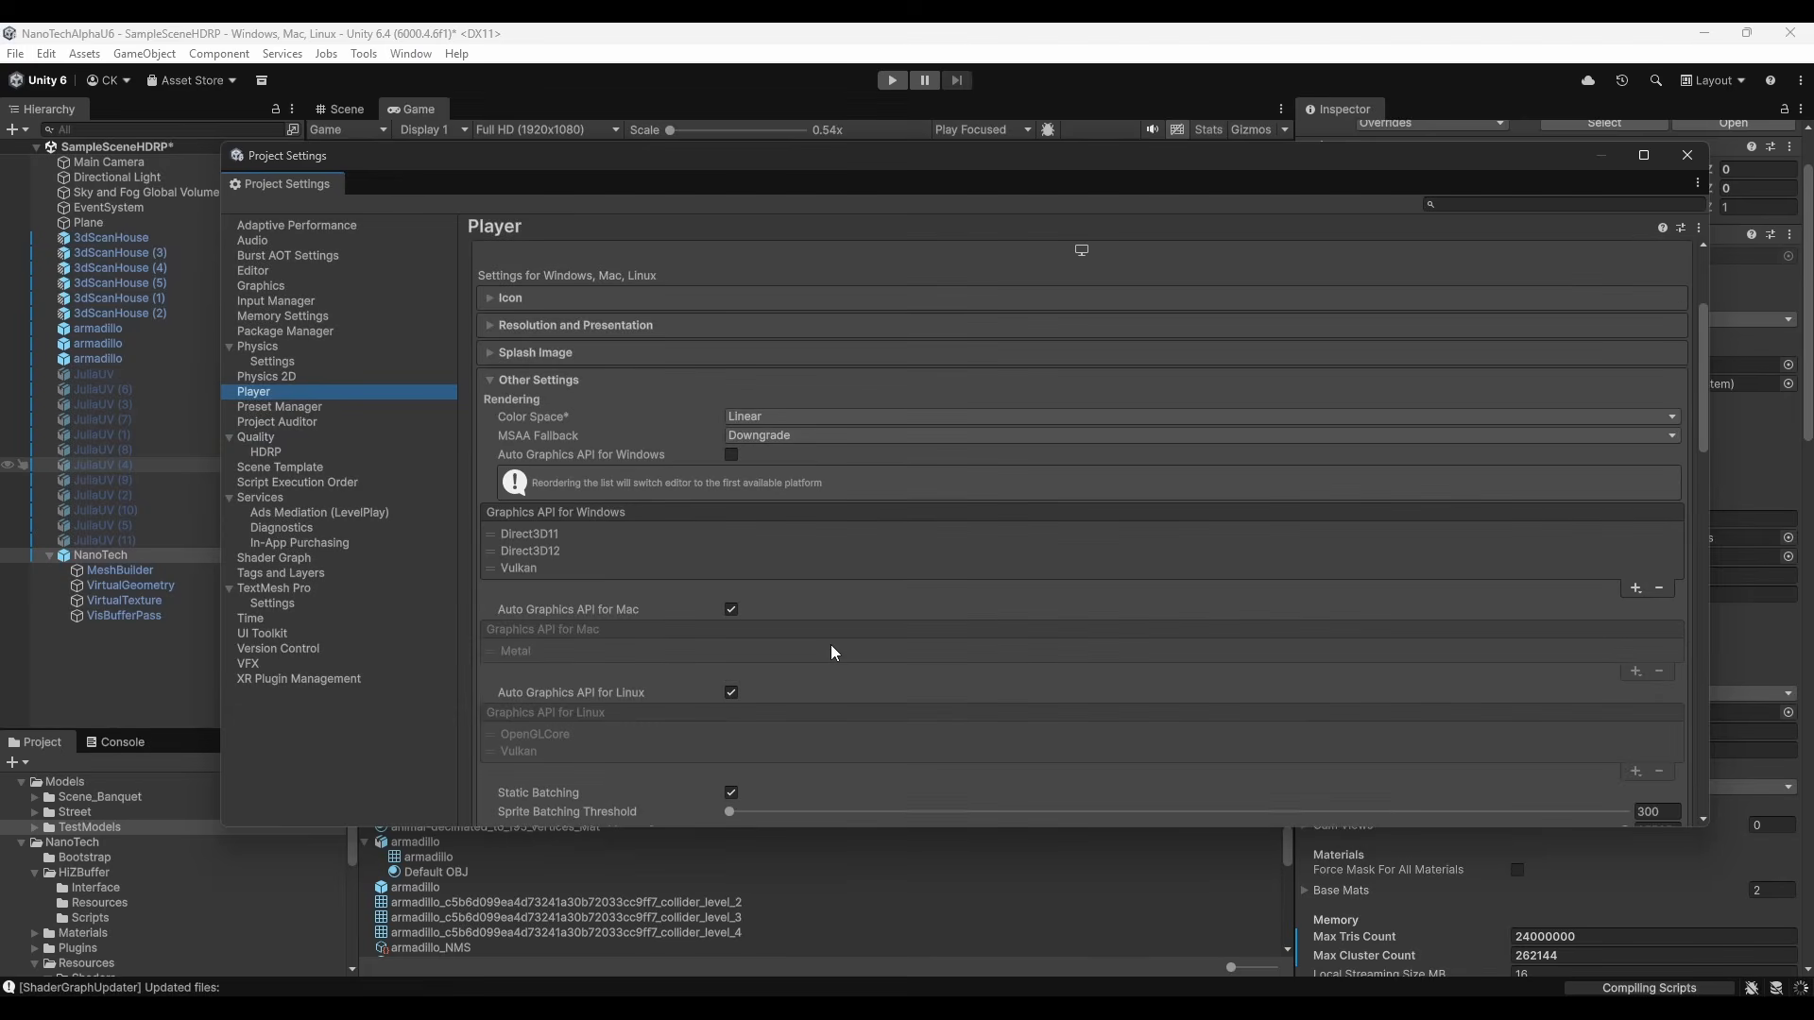
pyautogui.scroll(-4, 831, 644)
pyautogui.scroll(4, 831, 644)
pyautogui.scroll(-10, 584, 557)
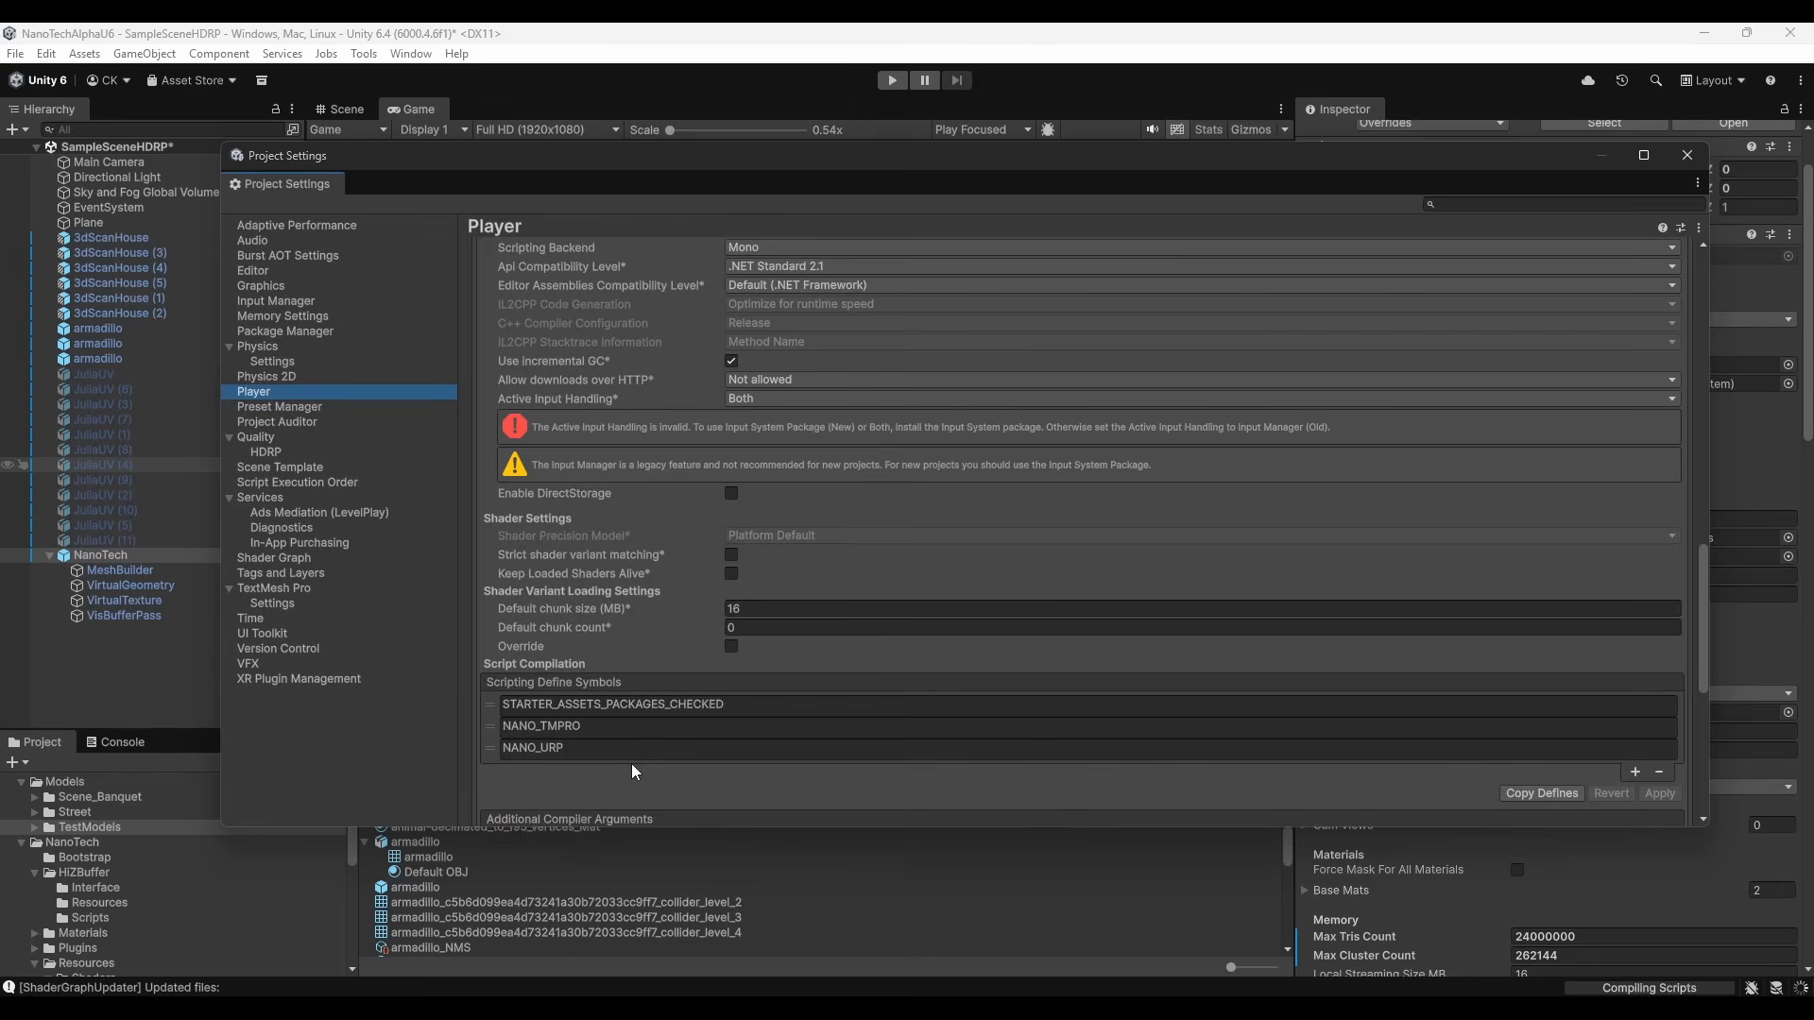
pyautogui.click(510, 747)
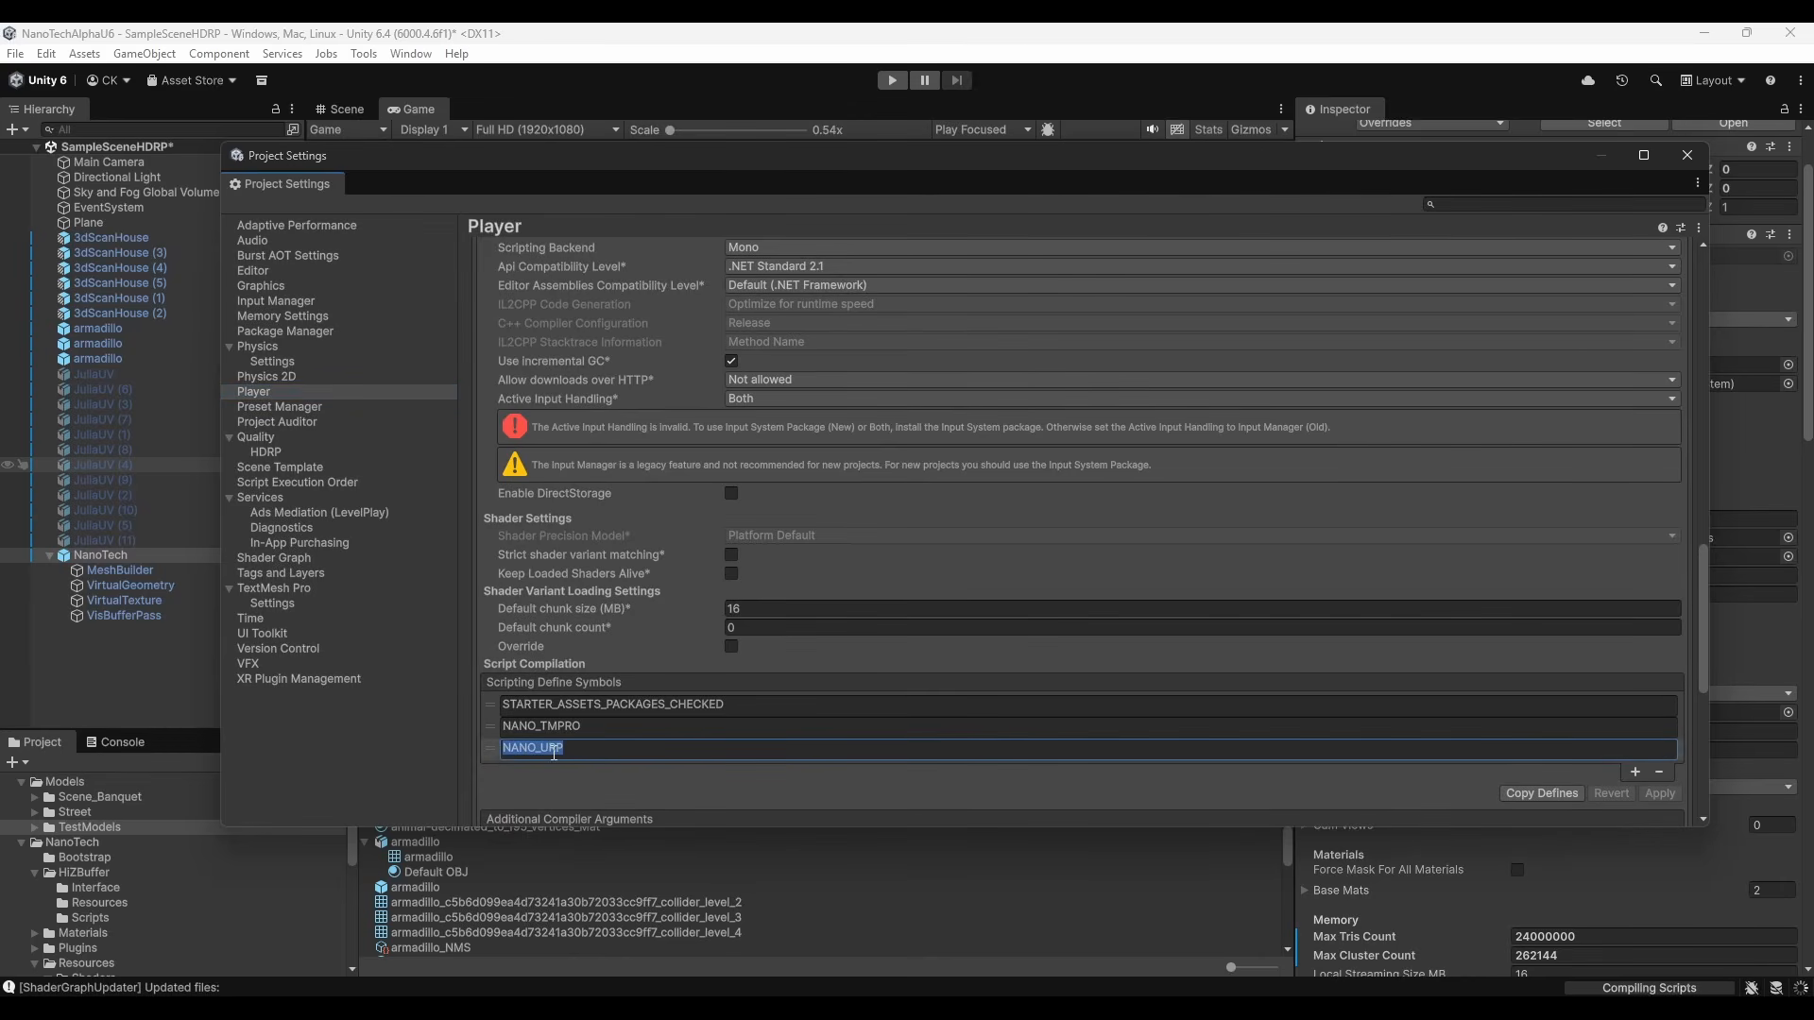
pyautogui.click(586, 747)
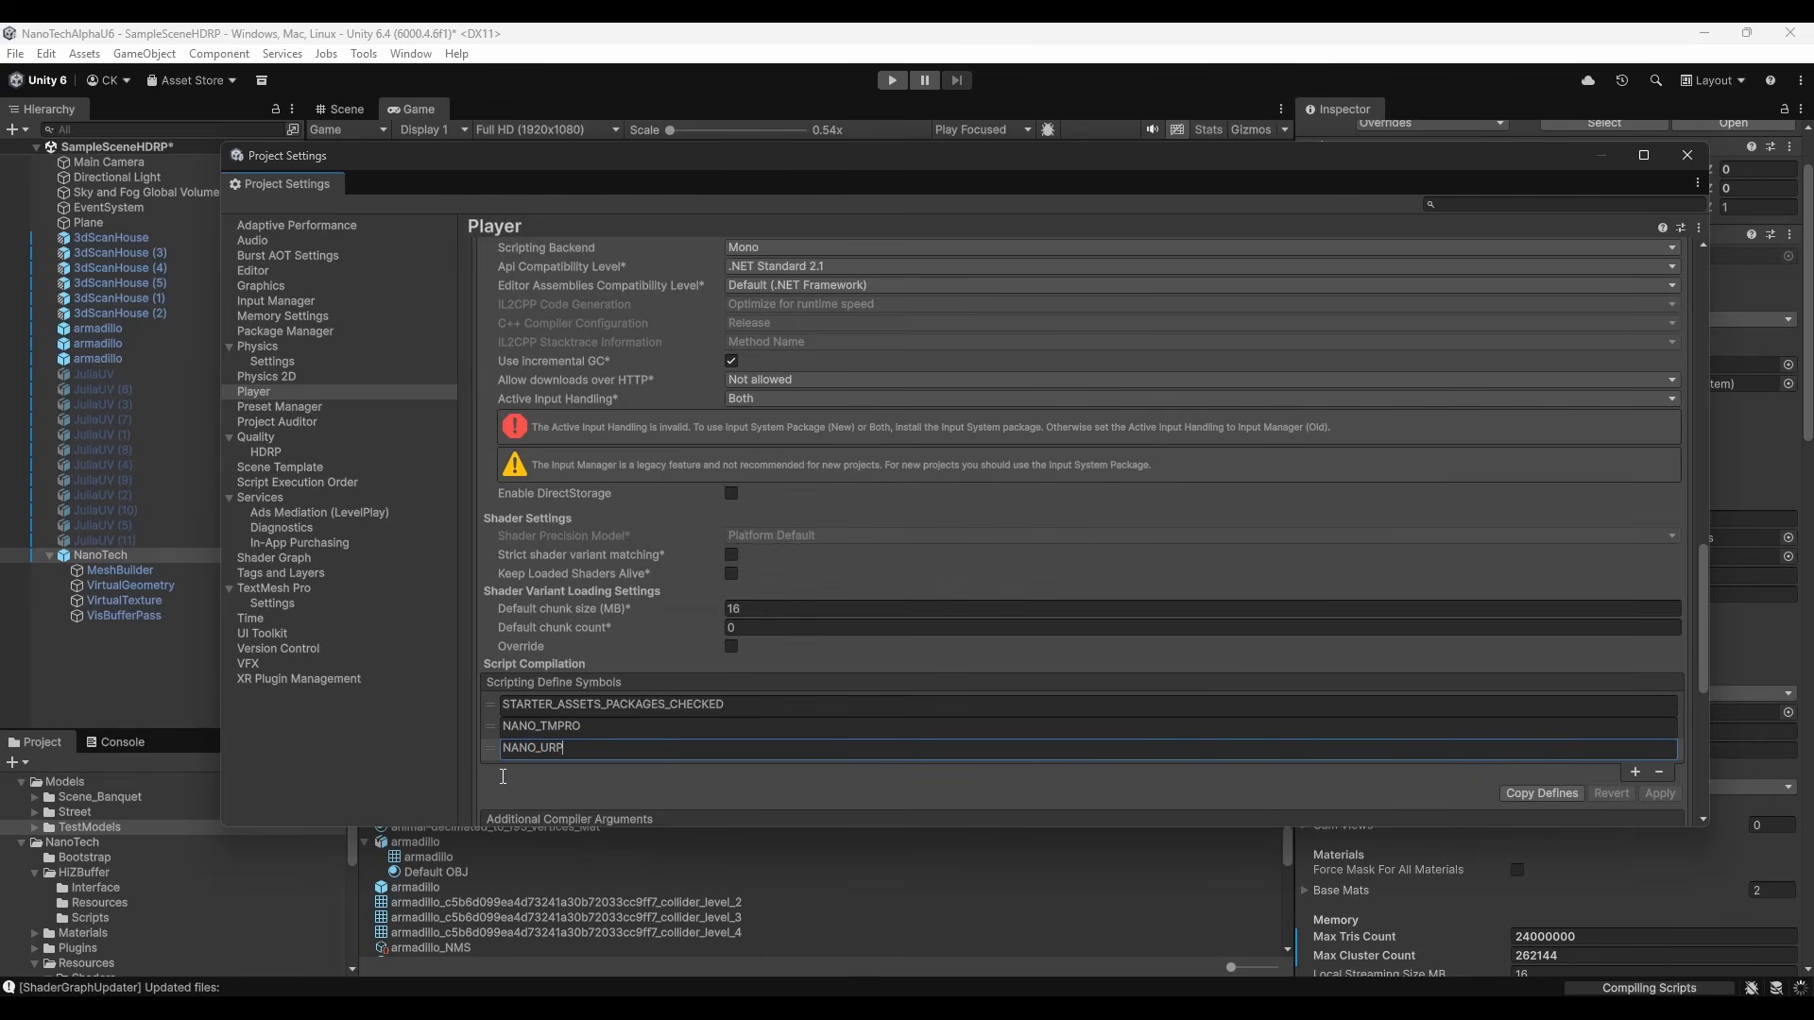
pyautogui.click(492, 725)
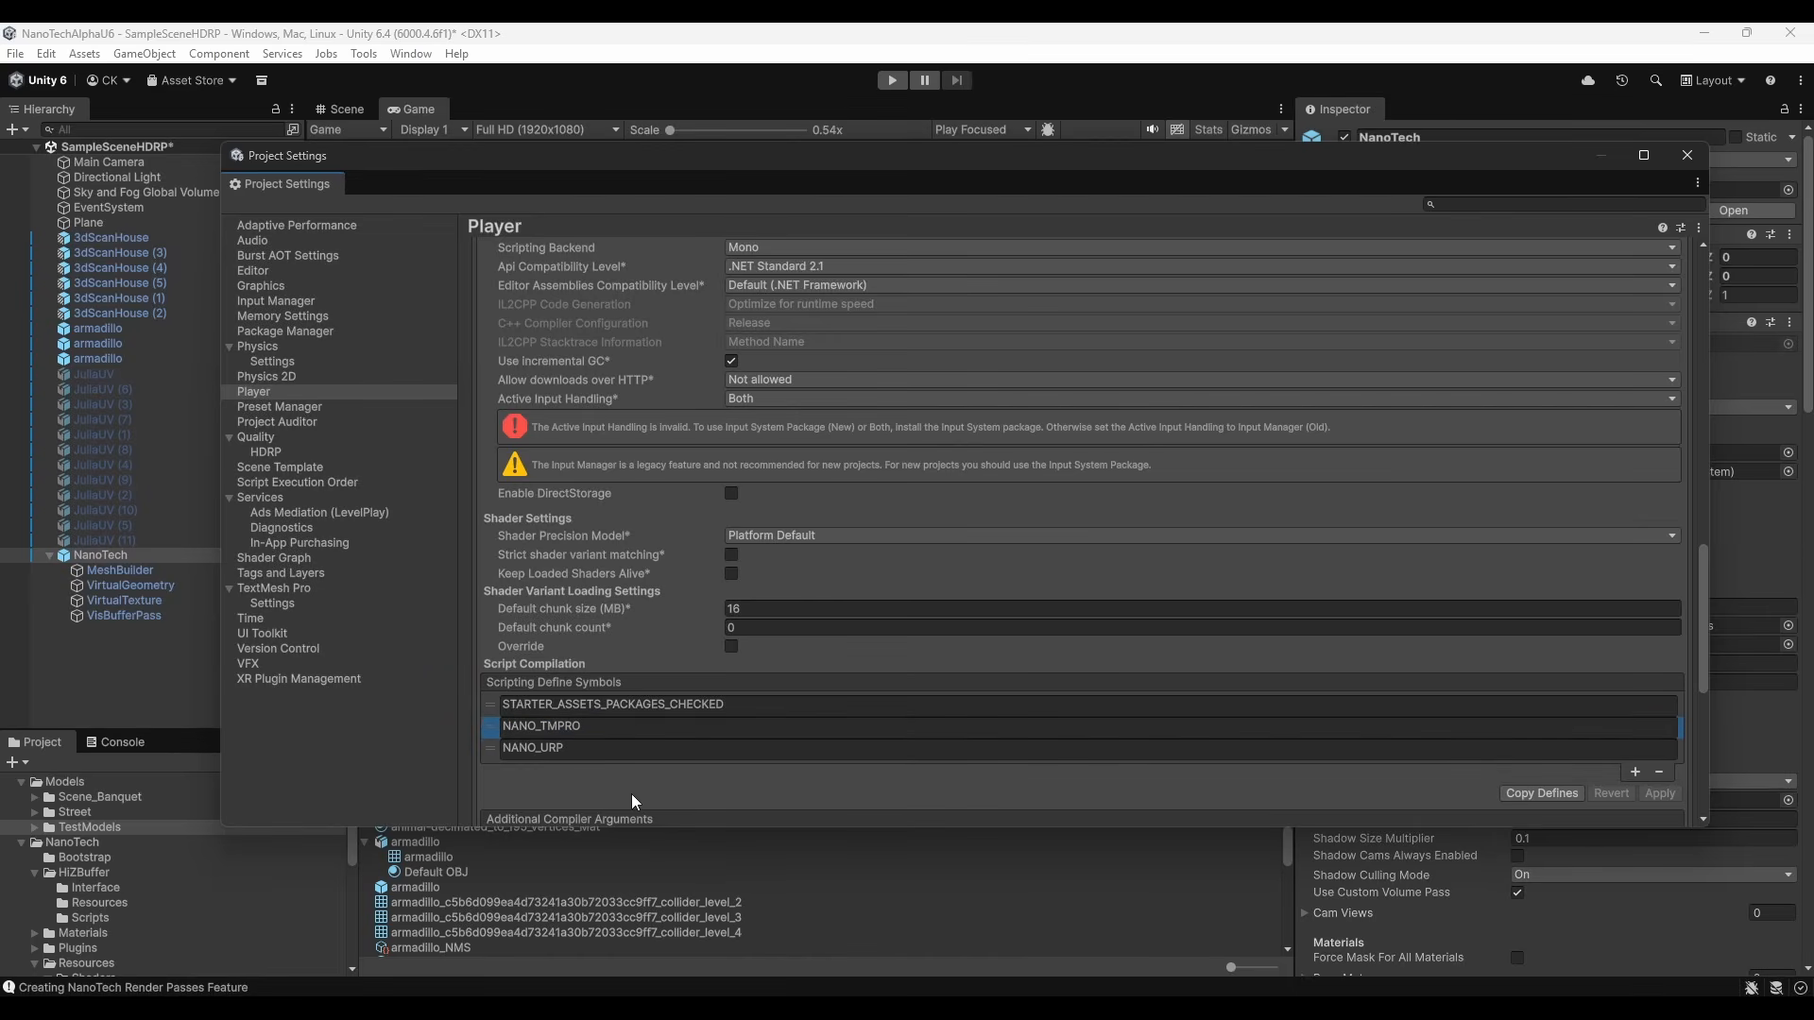
pyautogui.click(1691, 158)
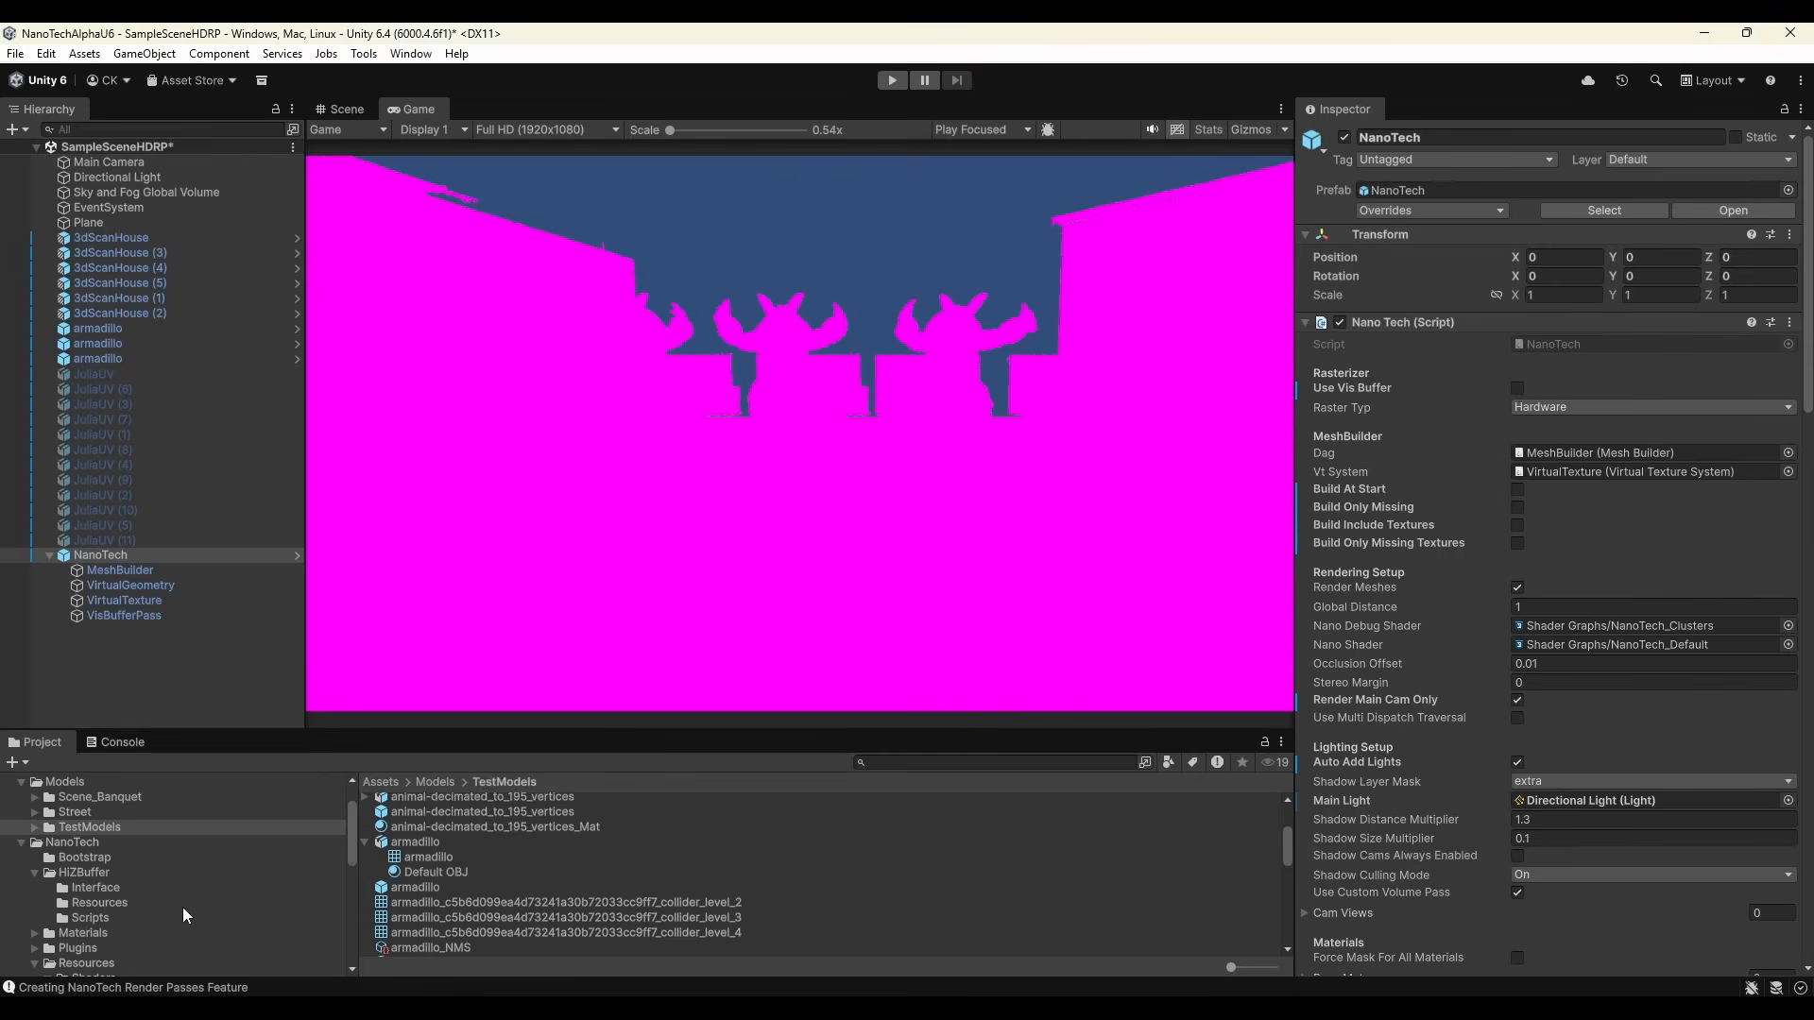
# Convert the VisibilityShaderV2 shader graph in NanoTech's Resources/Shaders/ShaderGraph folder with Nano Tech's Convert Shader Graph command
pyautogui.scroll(-2, 50, 899)
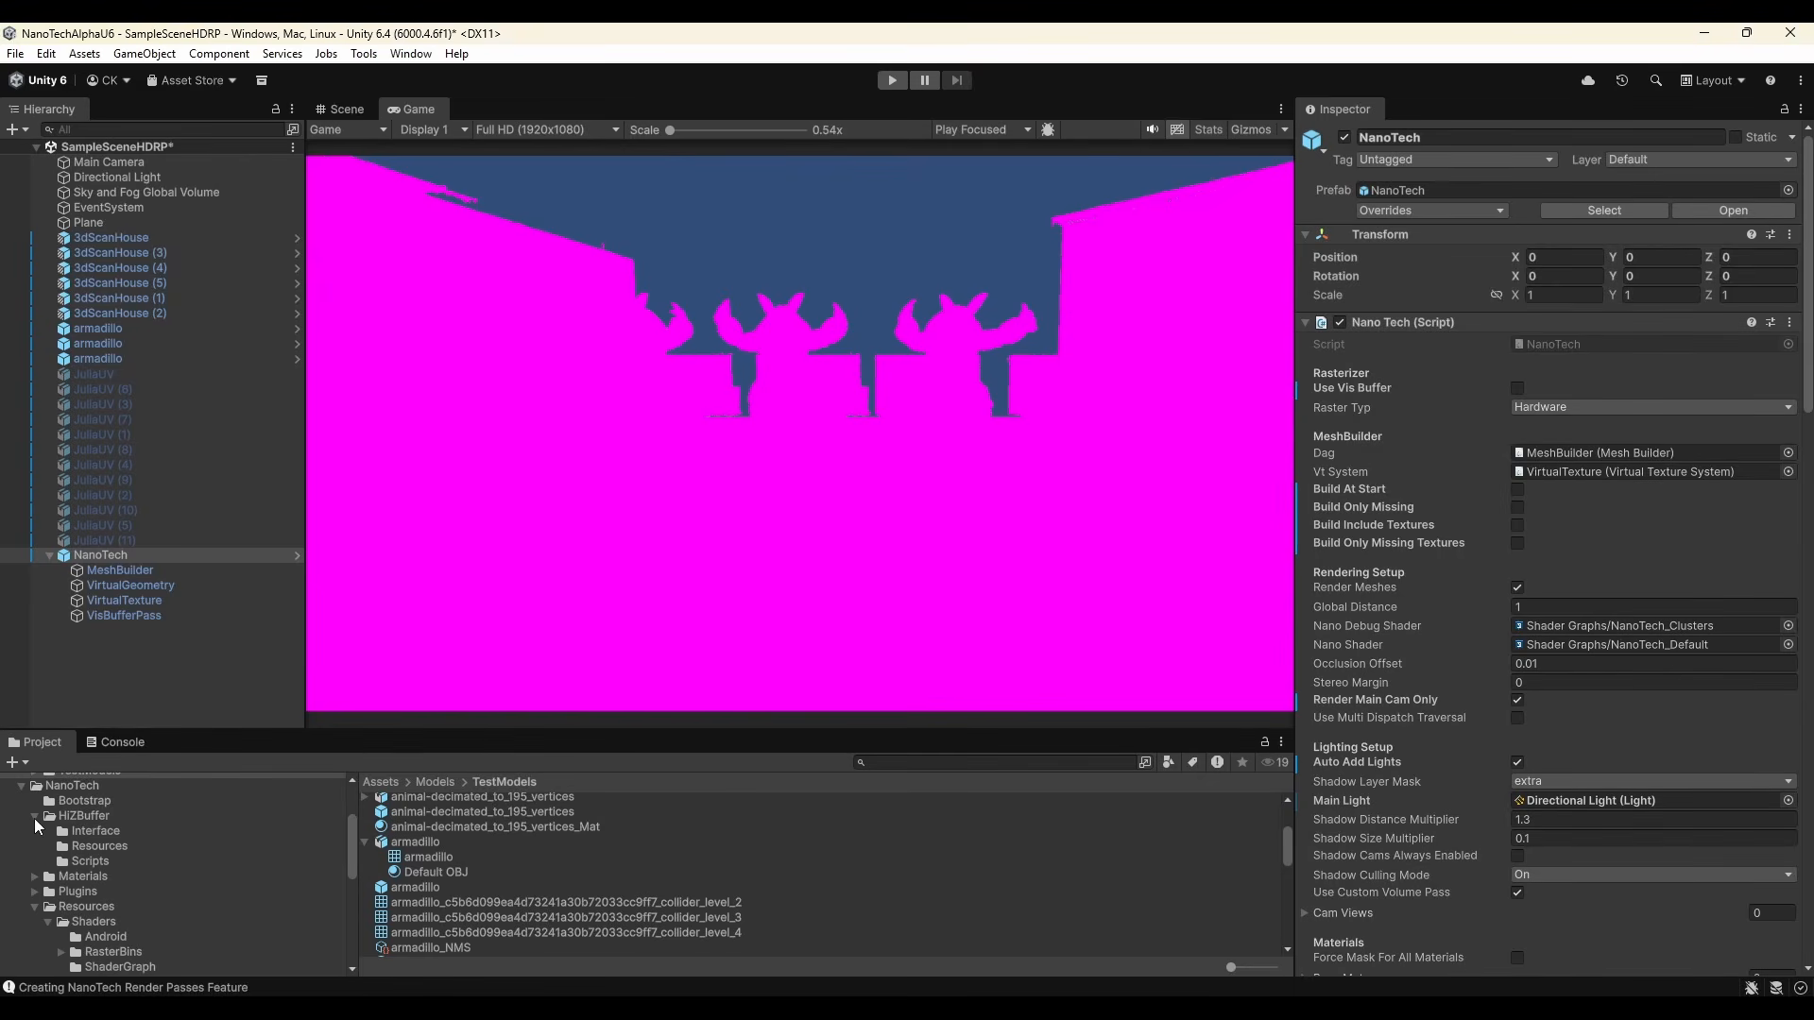
pyautogui.click(35, 816)
pyautogui.click(35, 862)
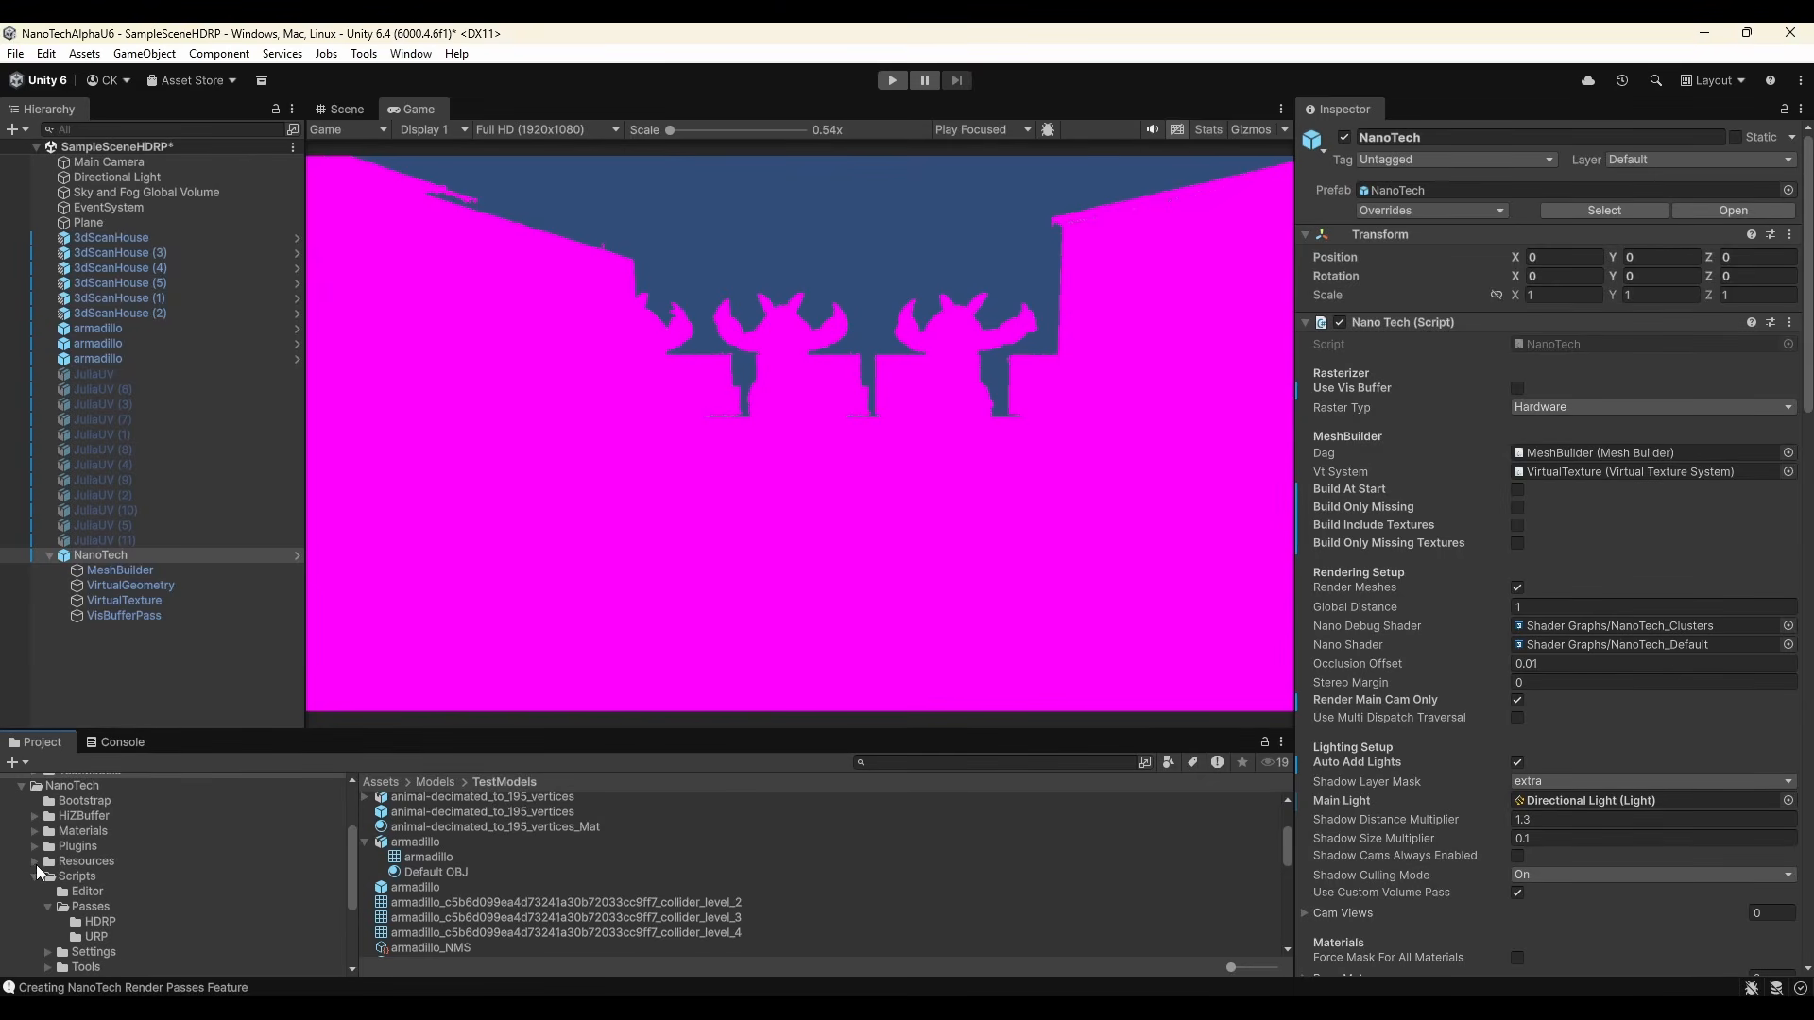
pyautogui.click(35, 861)
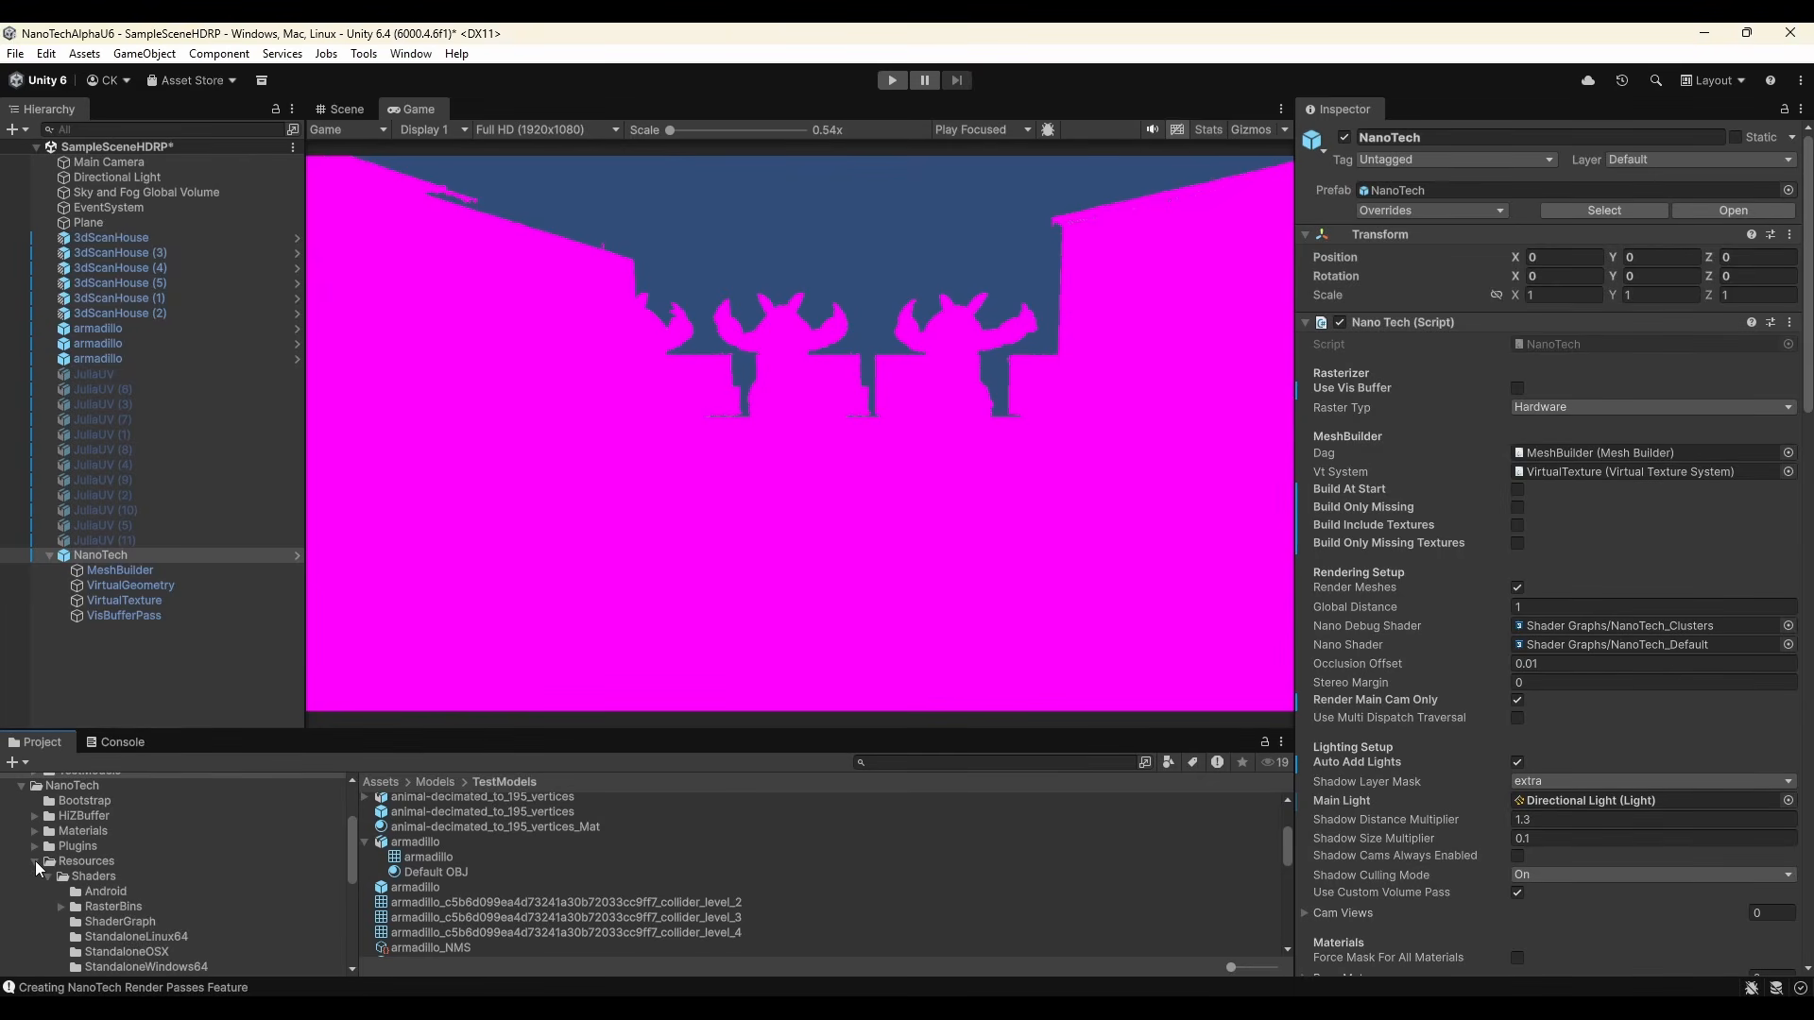
pyautogui.click(115, 921)
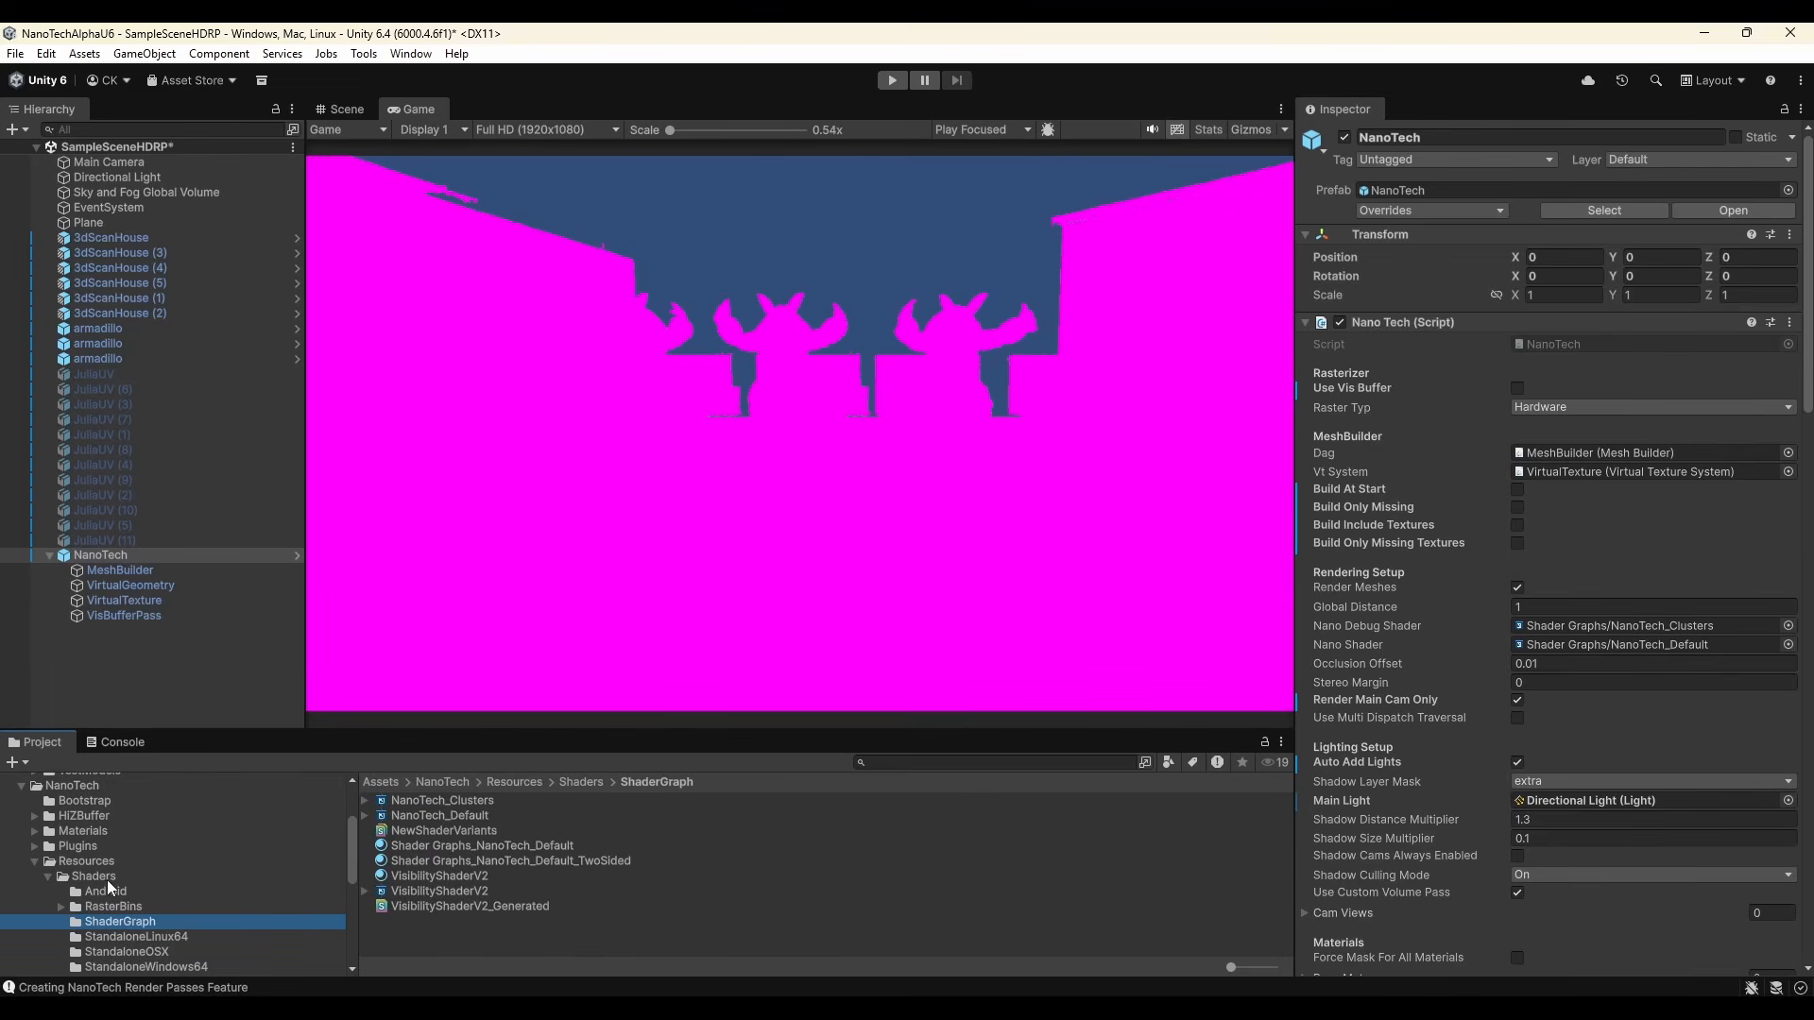
pyautogui.click(432, 889)
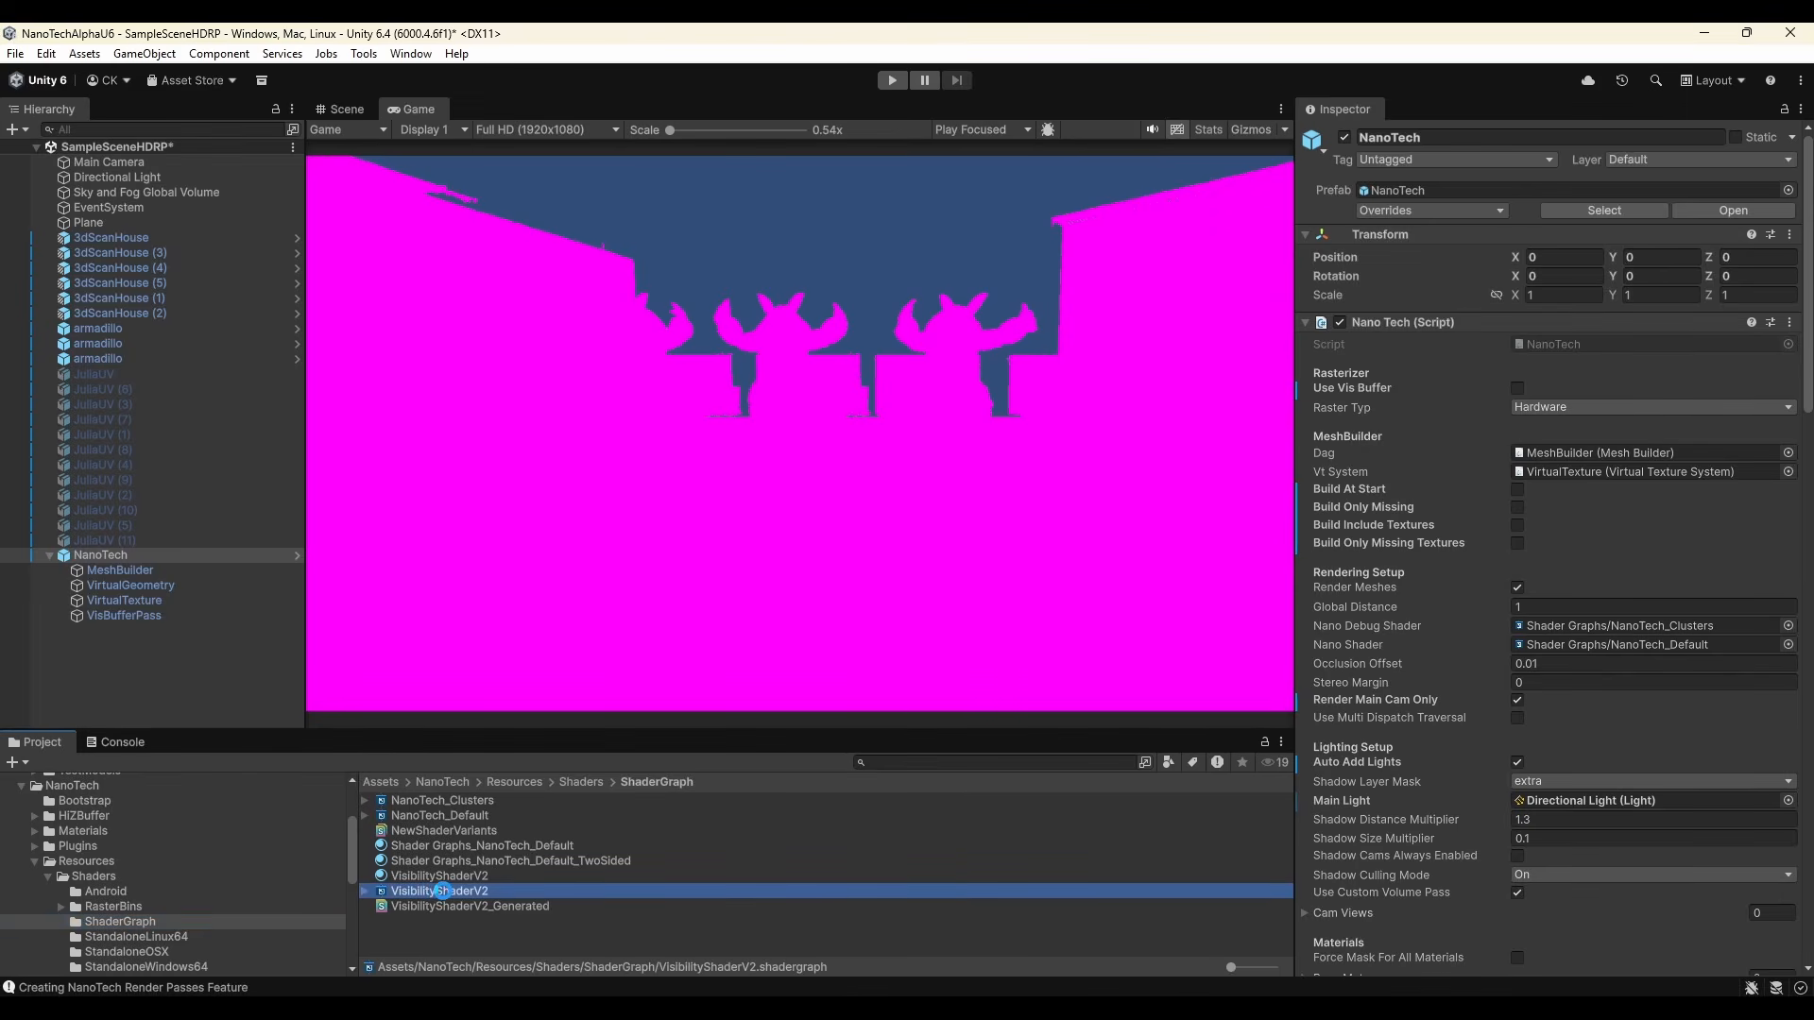
pyautogui.rightClick(453, 890)
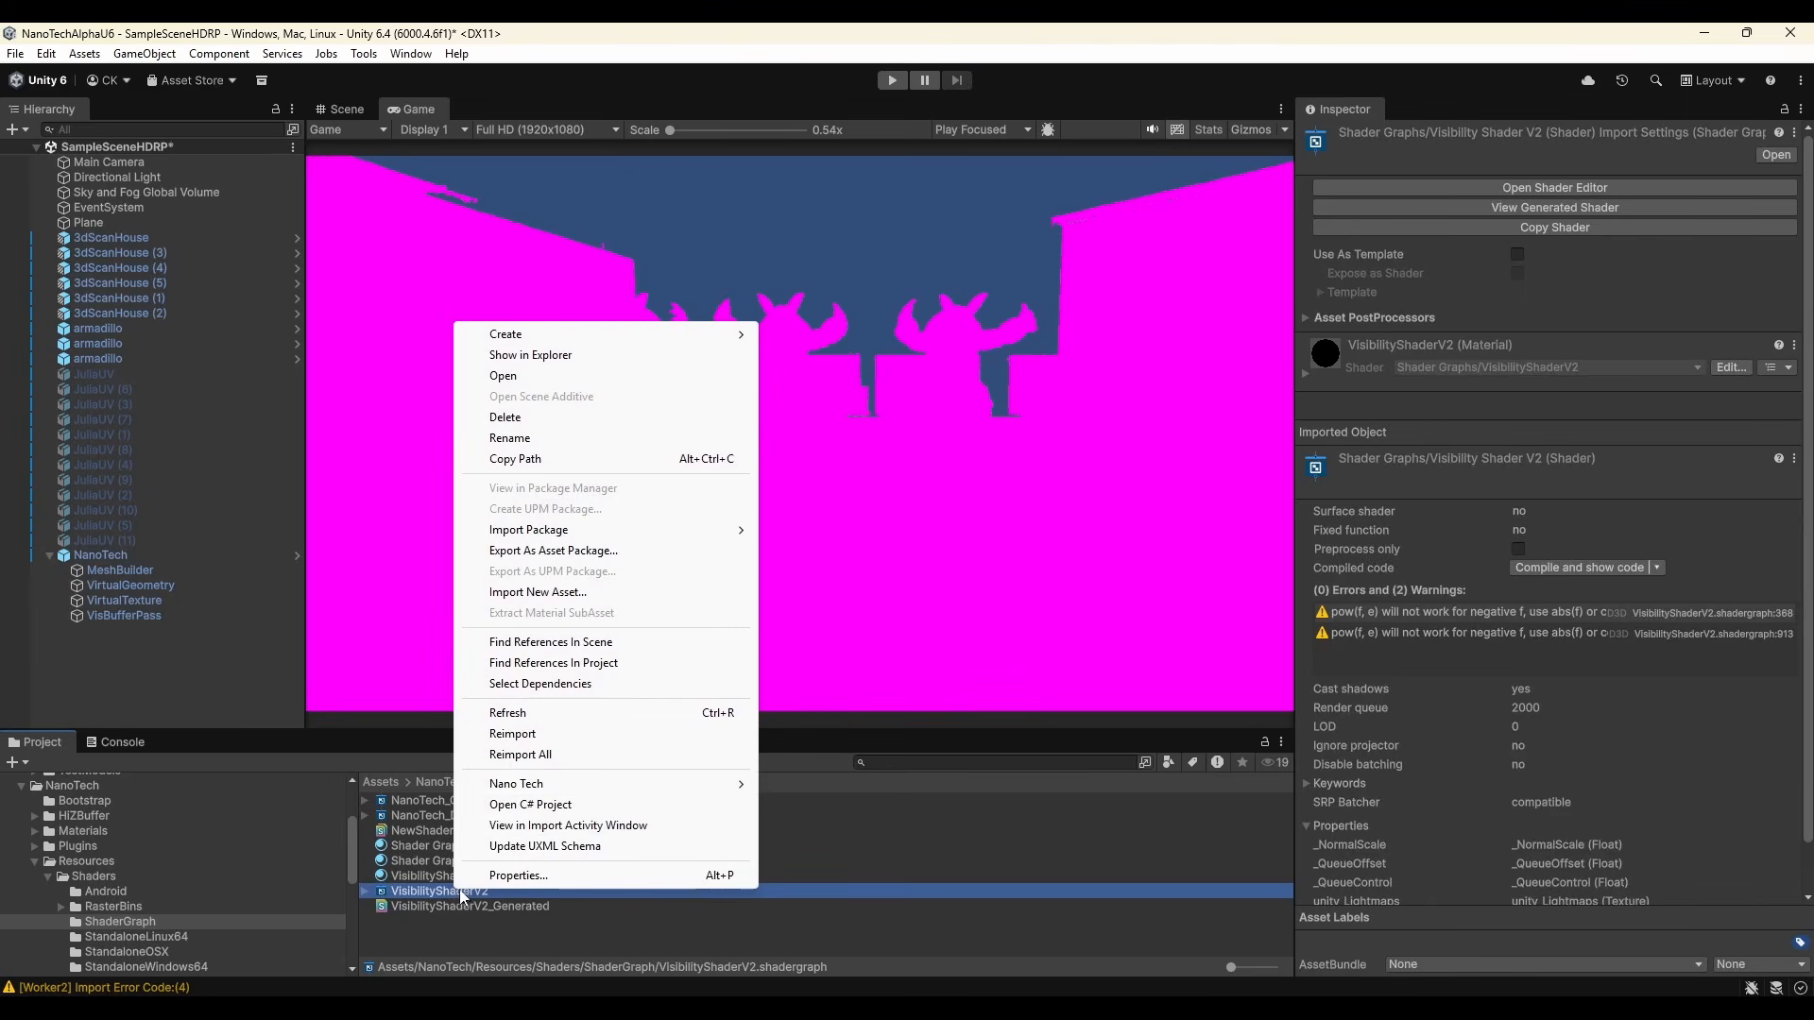
pyautogui.moveTo(690, 784)
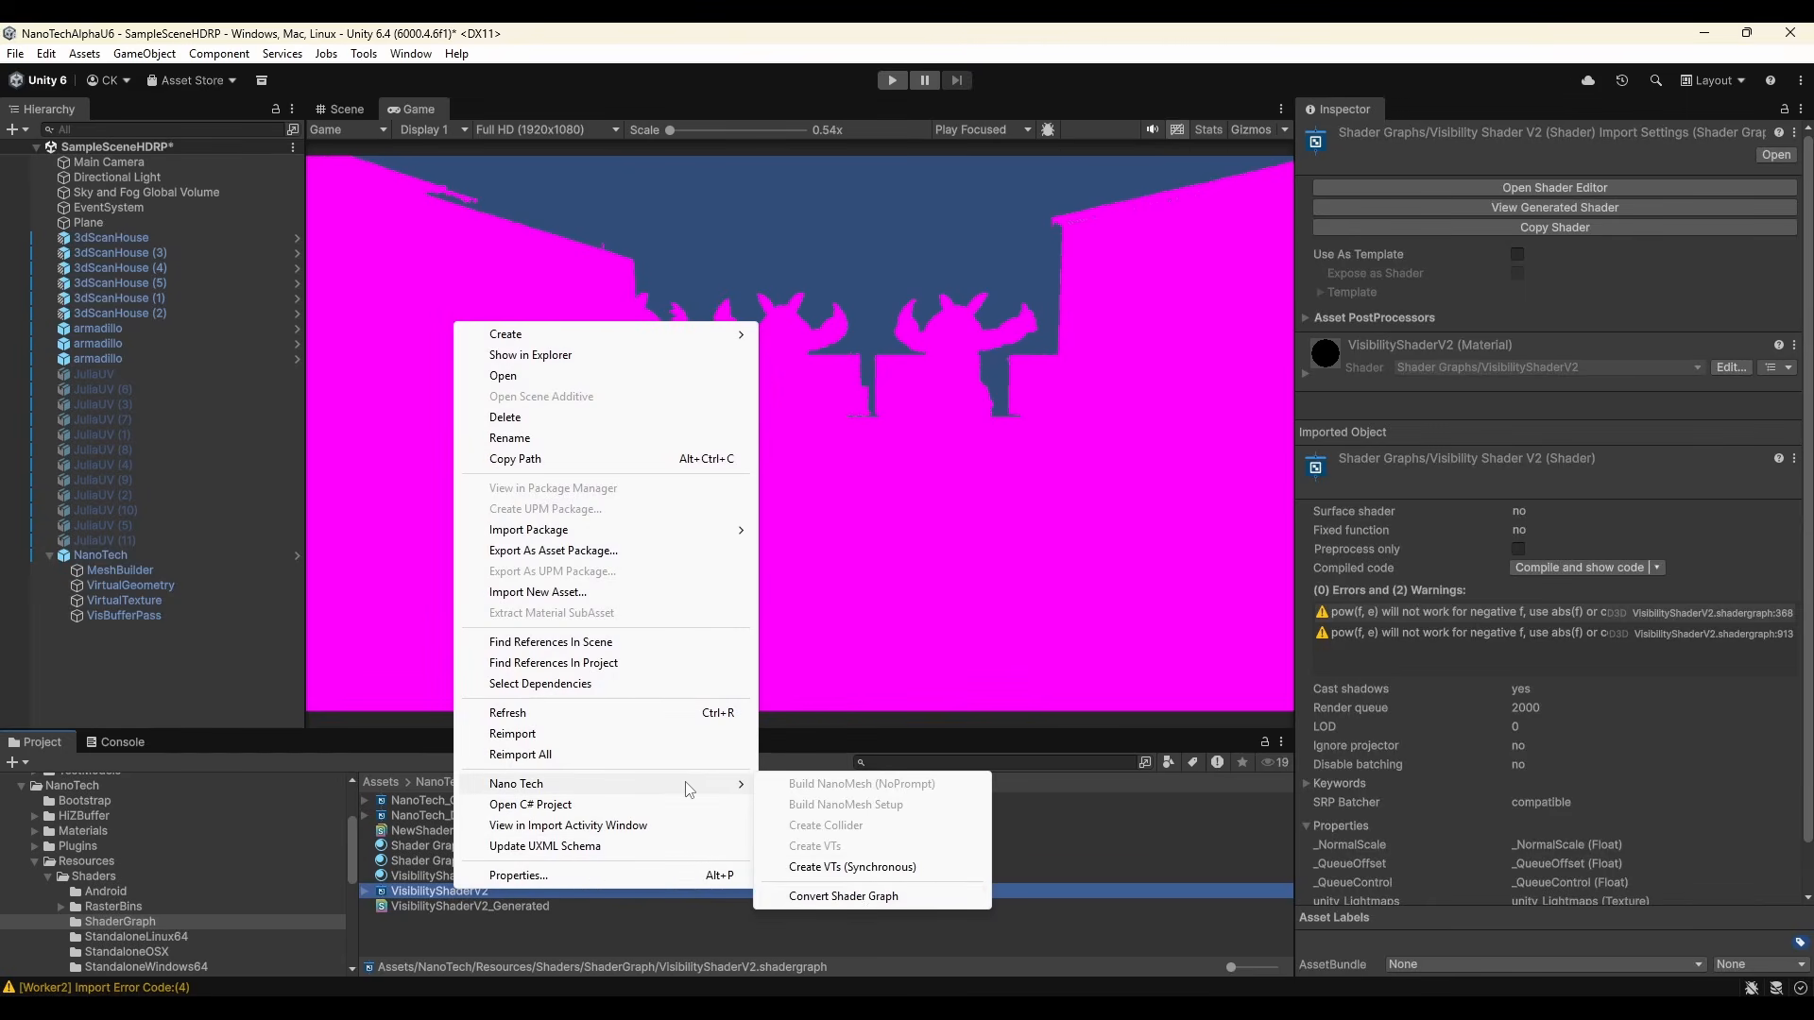
pyautogui.click(841, 897)
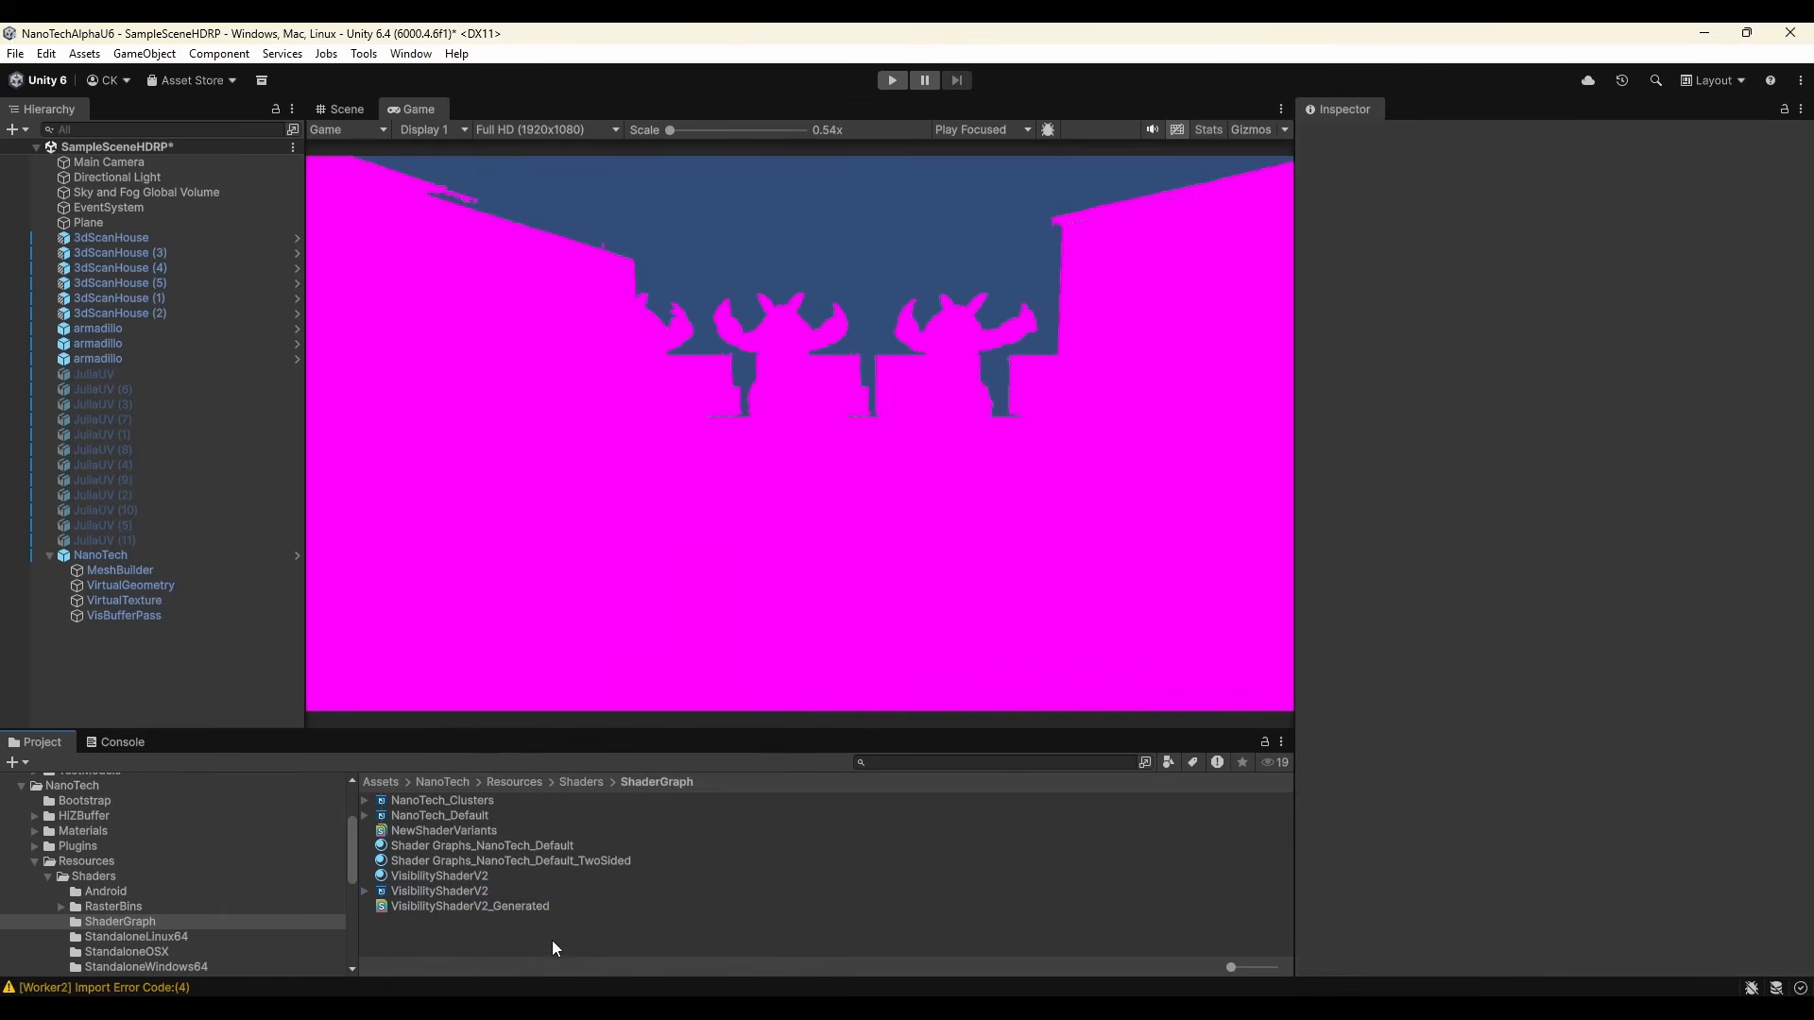
# Inspect the NanoTech_Default and NanoTech_Clusters shader graphs, then clear the selection
pyautogui.click(423, 816)
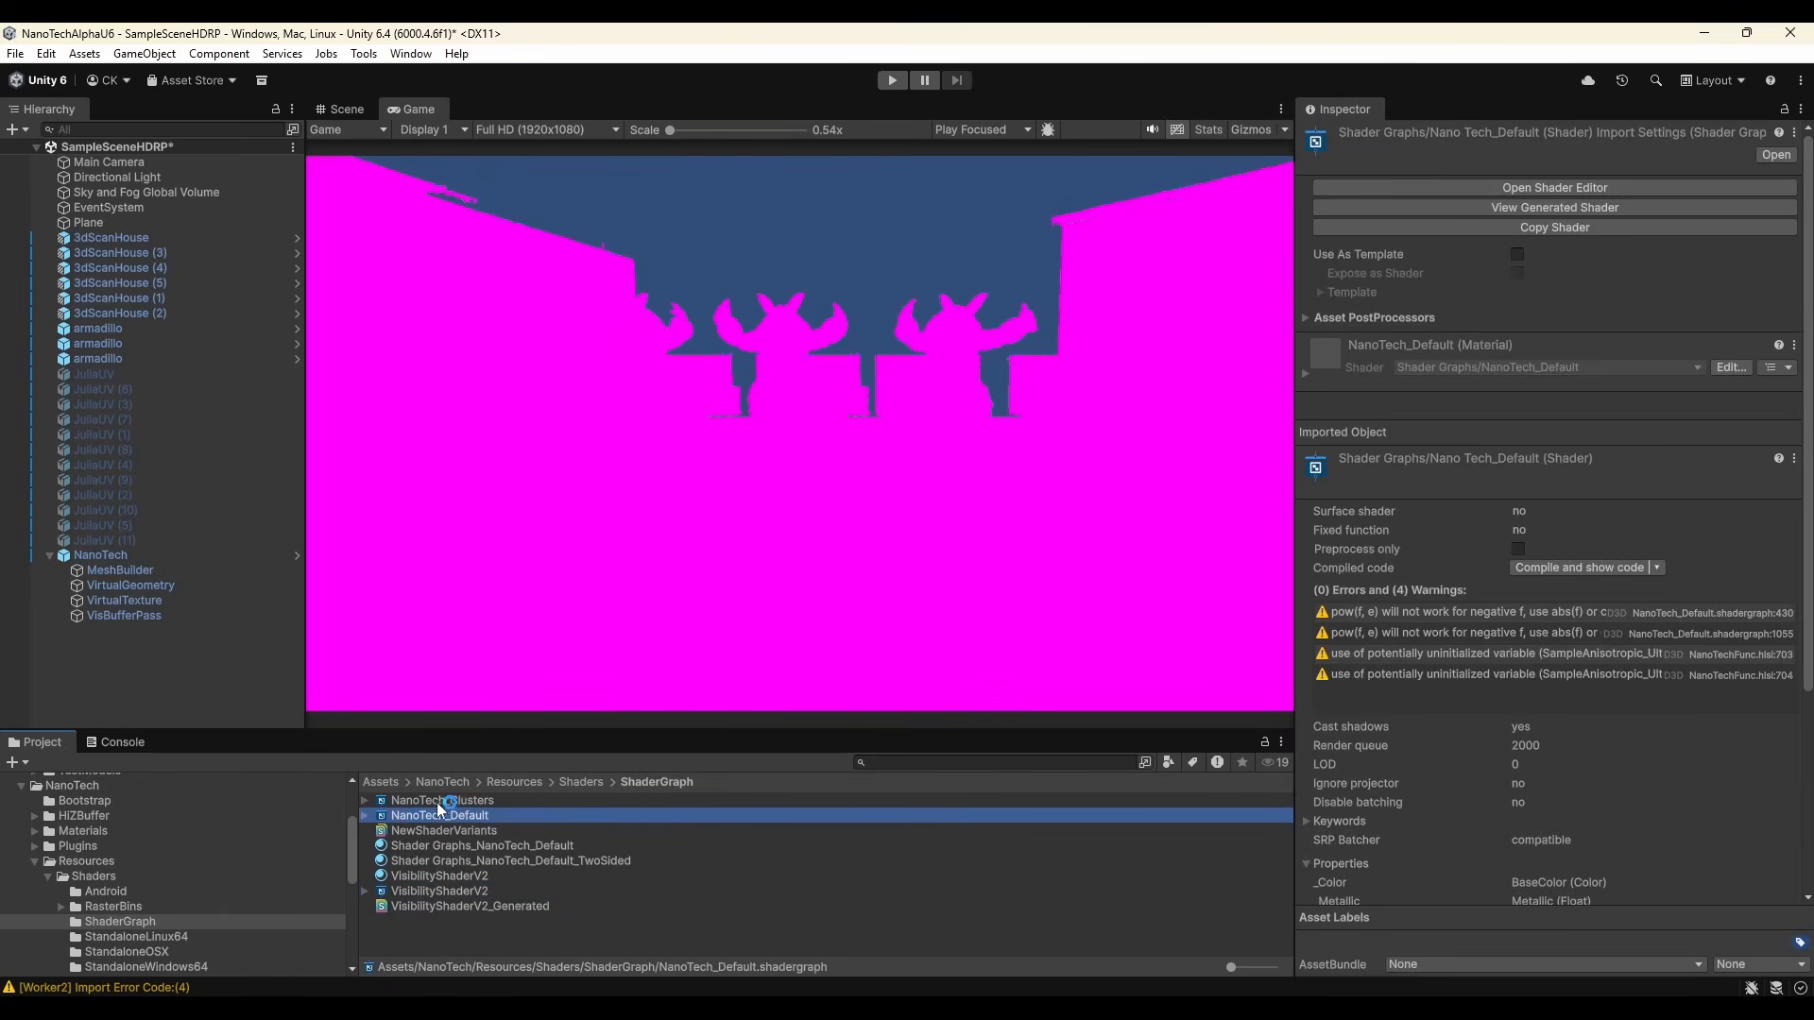
pyautogui.click(459, 800)
pyautogui.click(427, 814)
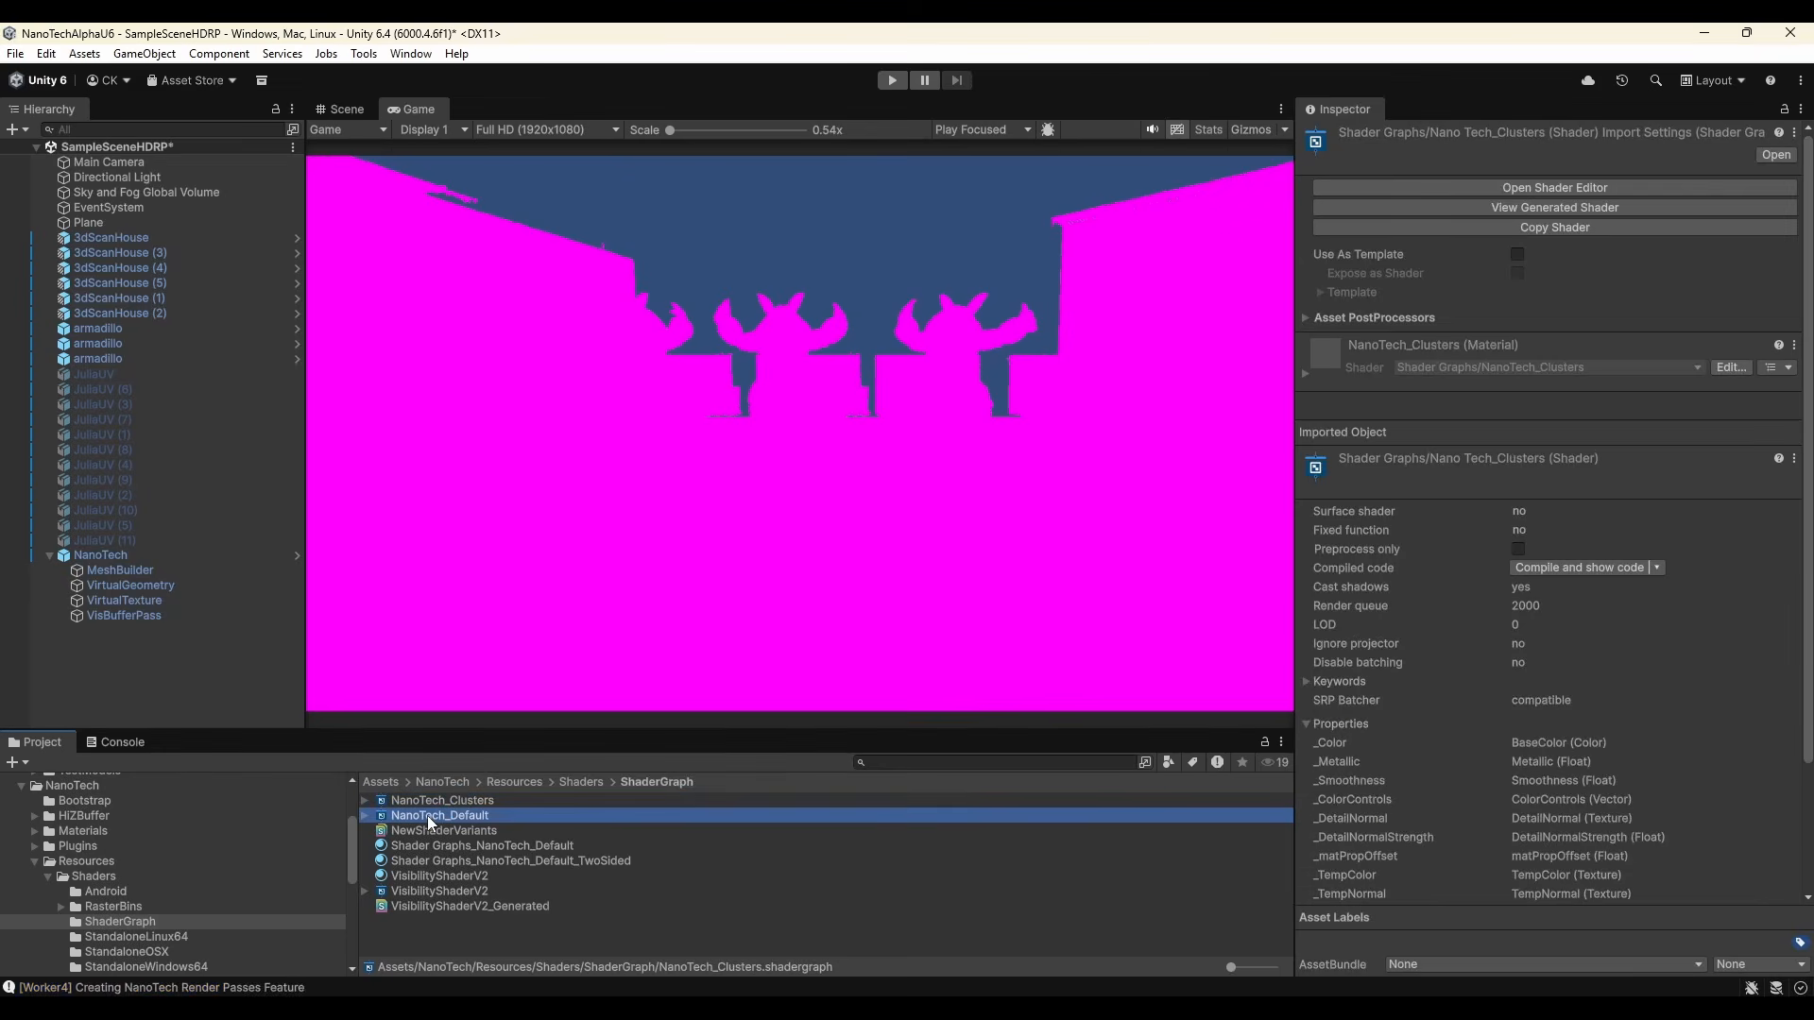
pyautogui.click(489, 930)
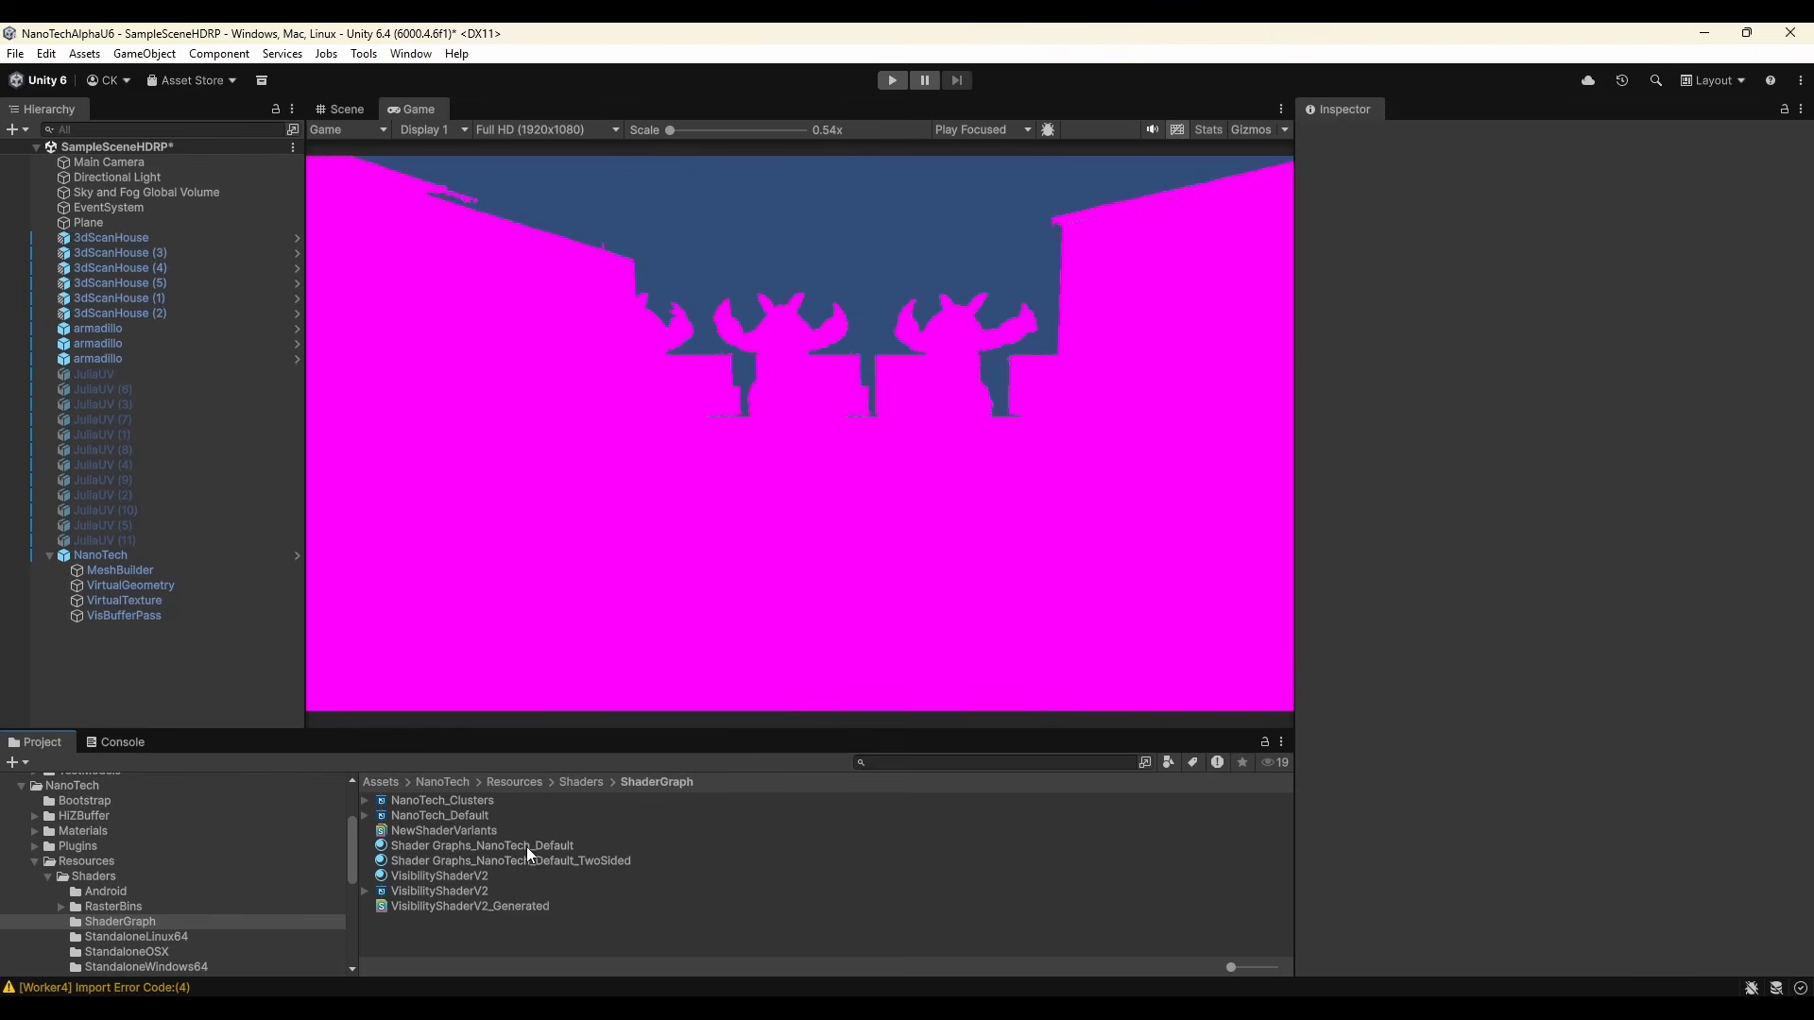
# Examine the NanoTech object's Base Mats list and locate its default and two-sided materials in the project
pyautogui.click(134, 163)
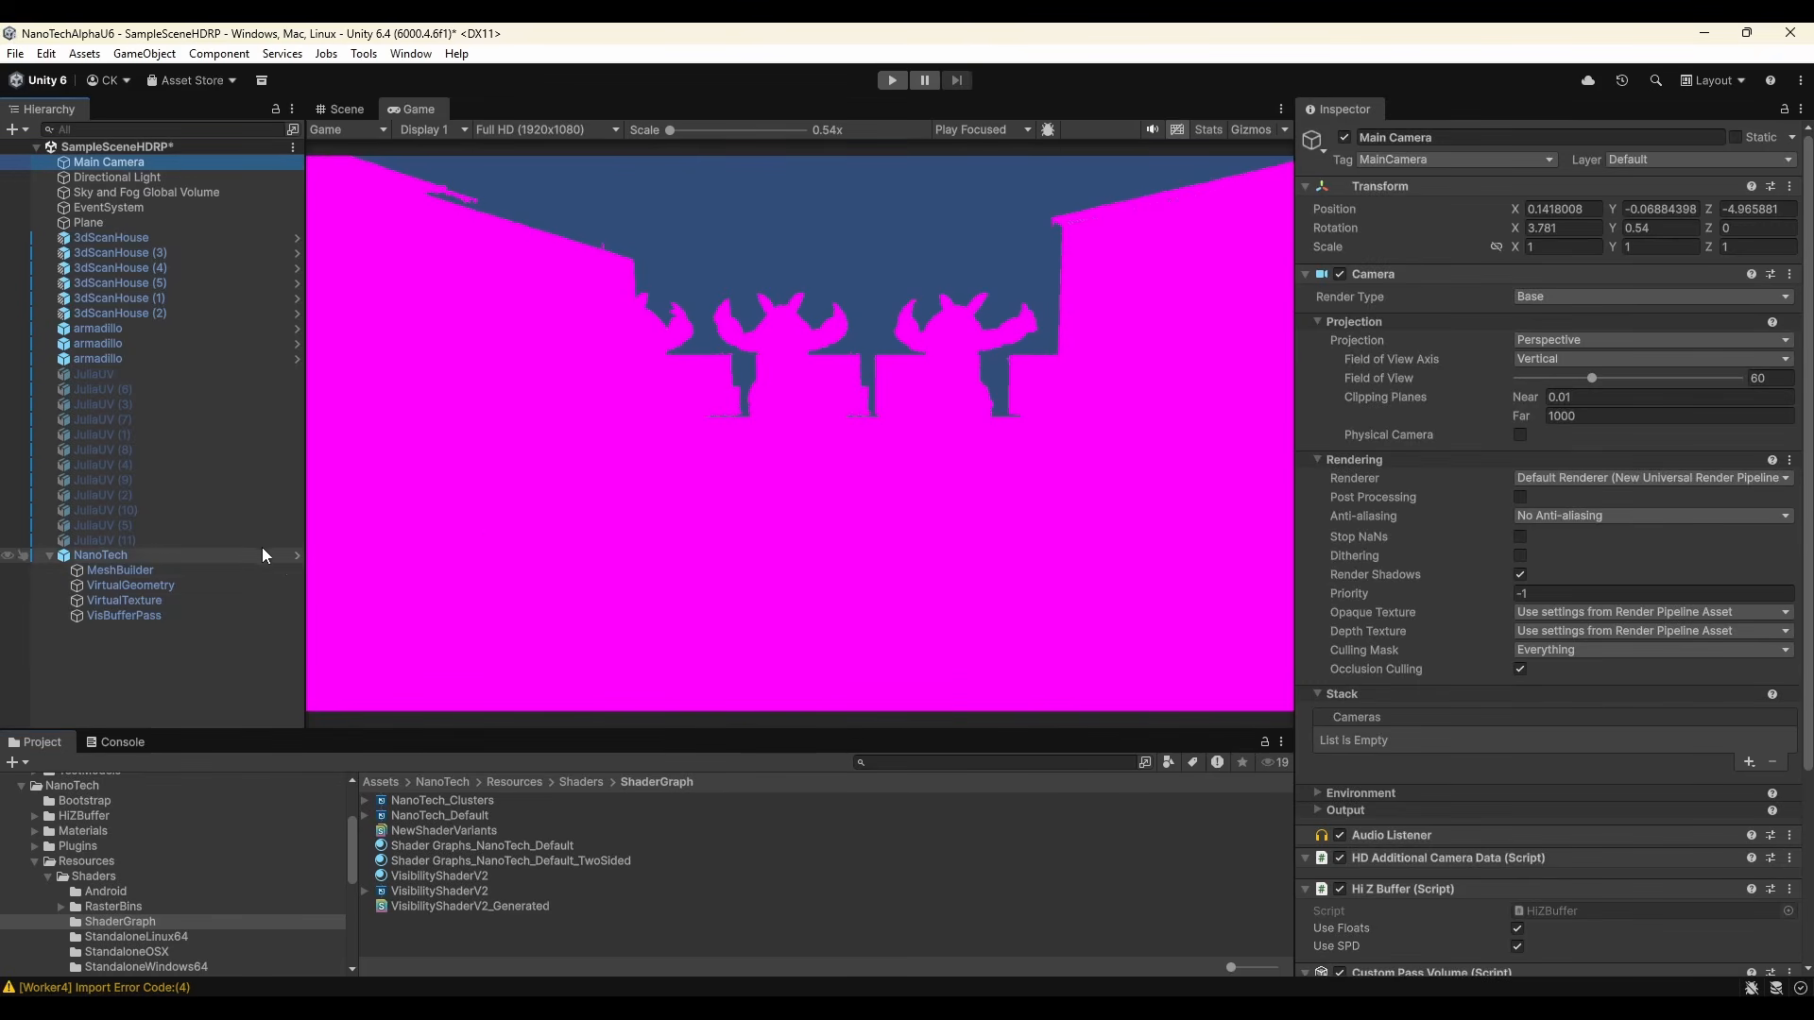
pyautogui.click(213, 554)
pyautogui.scroll(-3, 1469, 616)
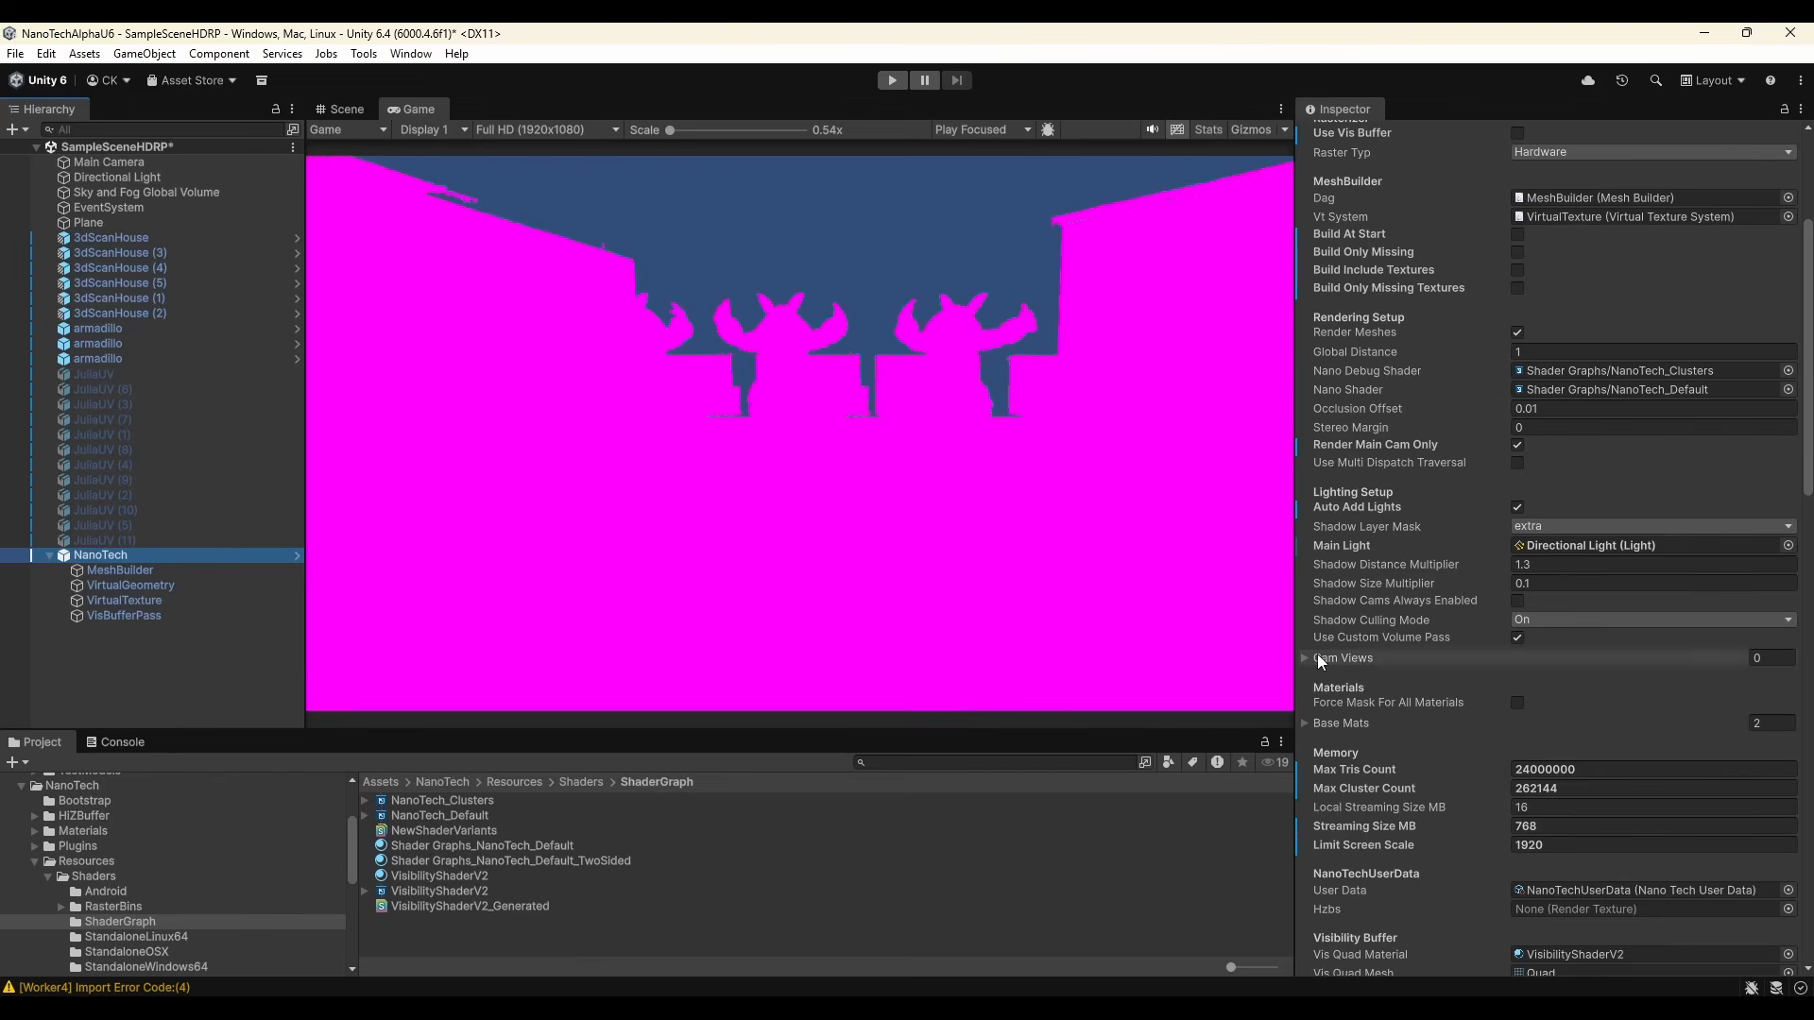
pyautogui.scroll(-1, 1406, 677)
pyautogui.scroll(-1, 1406, 677)
pyautogui.click(1305, 570)
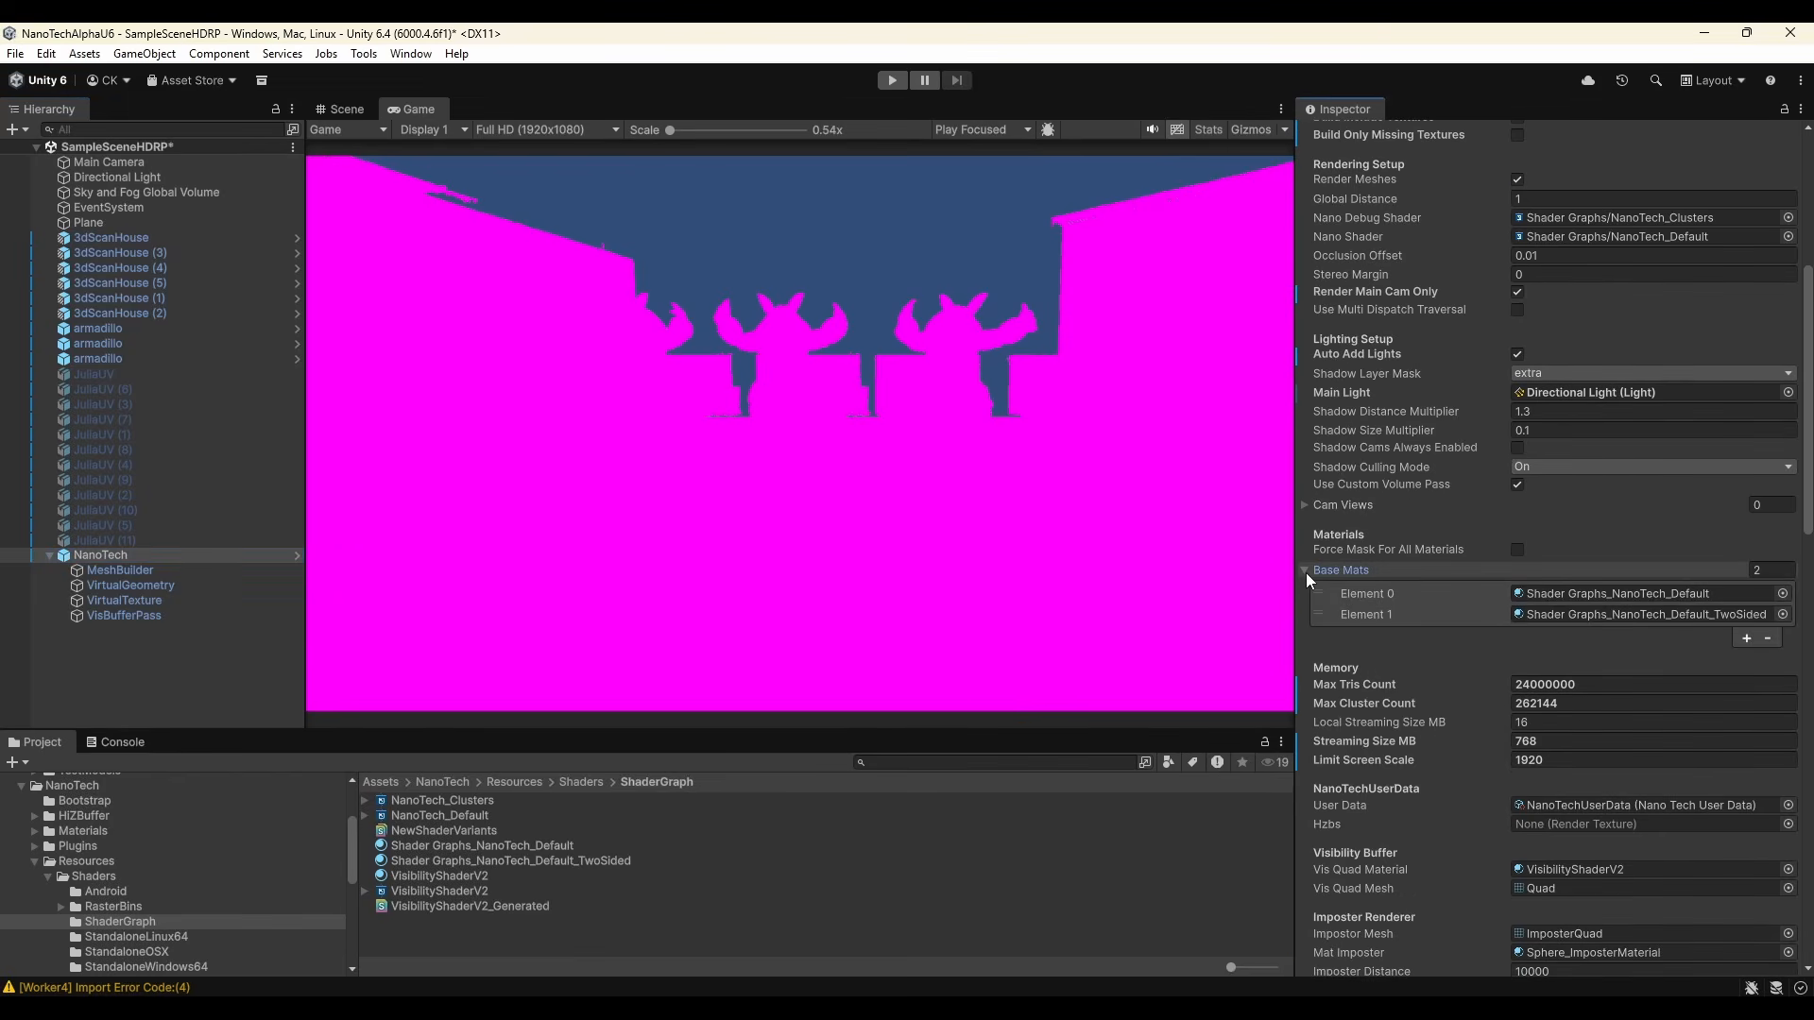
pyautogui.click(1592, 588)
pyautogui.click(1599, 612)
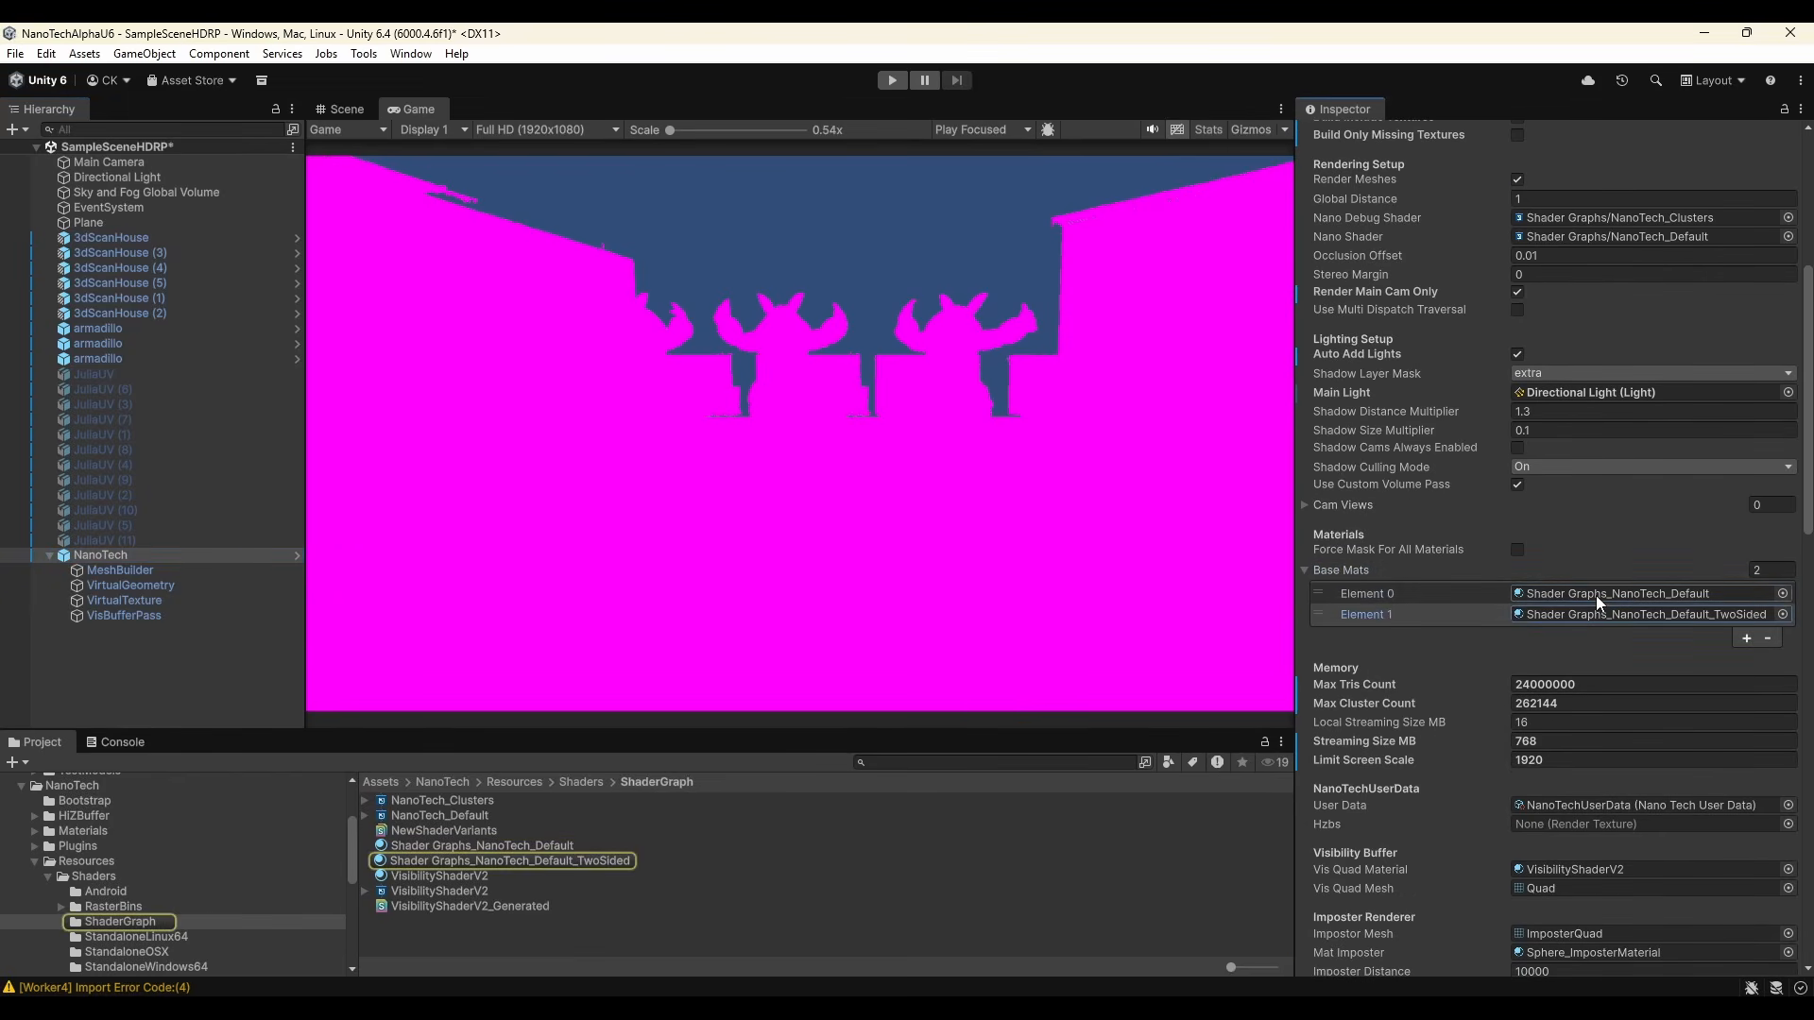
pyautogui.click(1594, 595)
pyautogui.click(1588, 614)
pyautogui.click(1586, 596)
pyautogui.click(1584, 615)
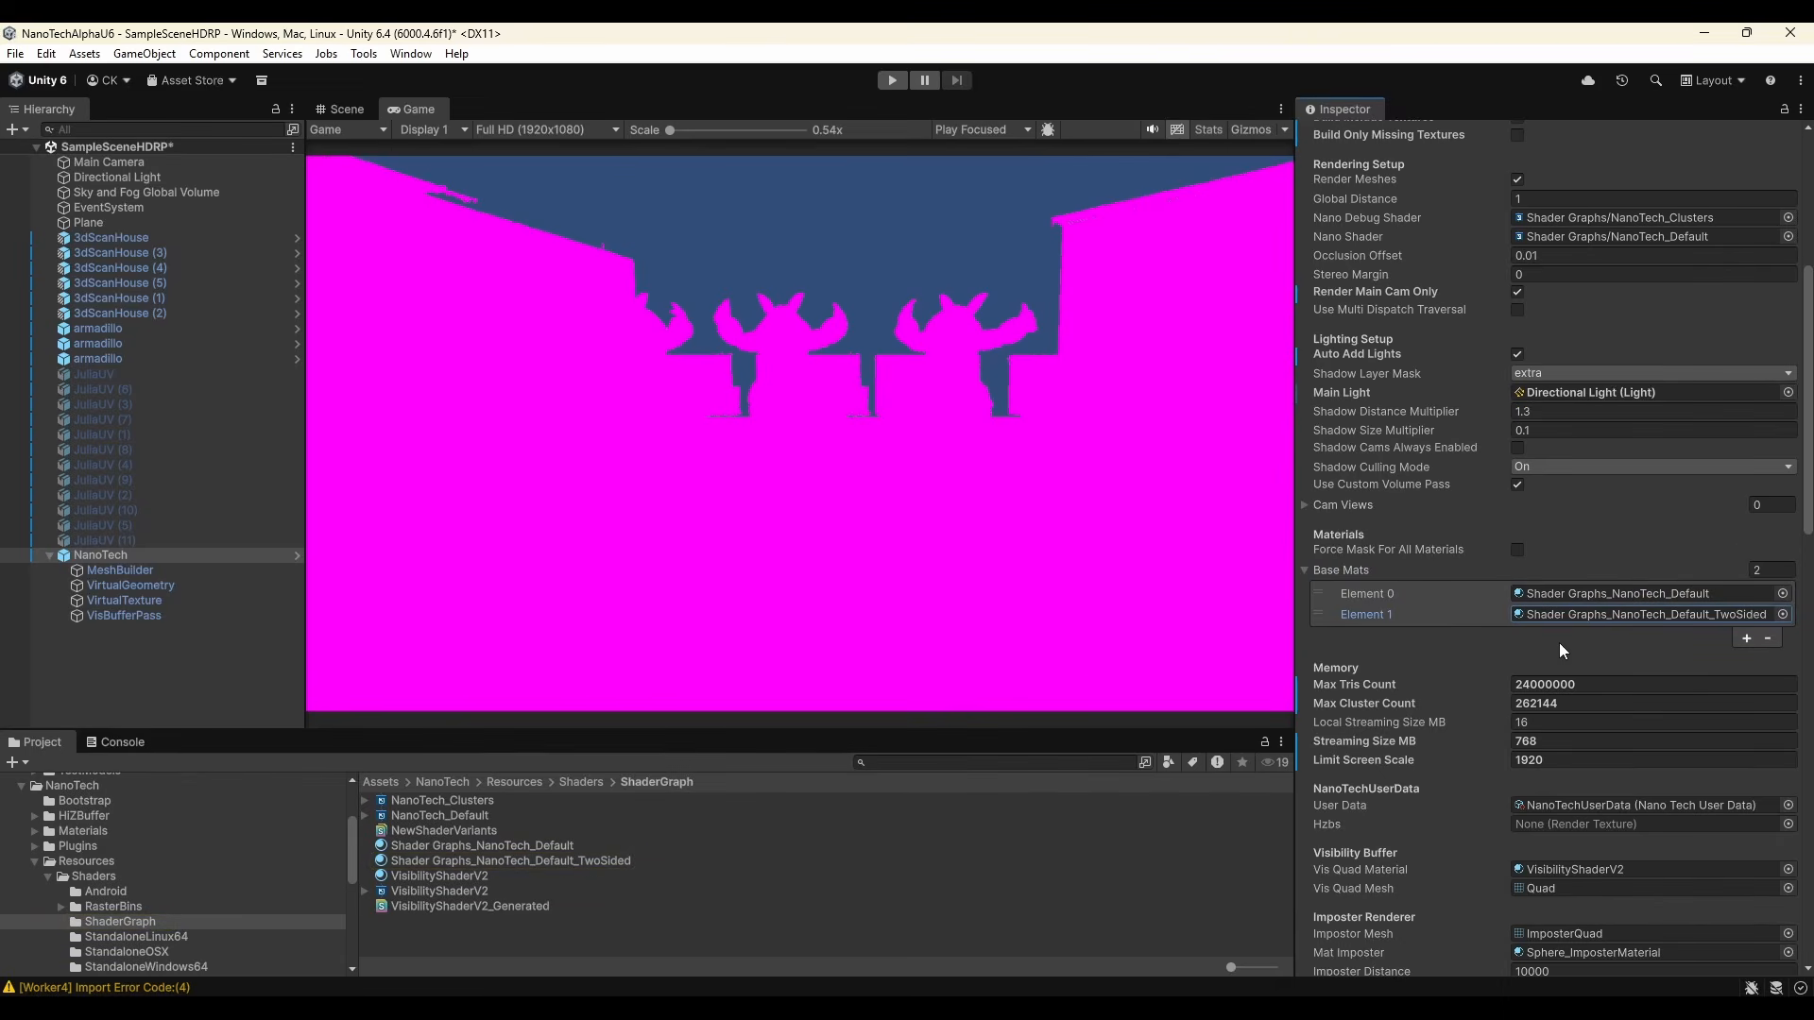
pyautogui.click(1590, 653)
# Open the SampleSceneURP scene from the NanoTechtTestScenes folder, saving the changes to SampleSceneHDRP
pyautogui.click(48, 876)
pyautogui.click(35, 860)
pyautogui.click(22, 787)
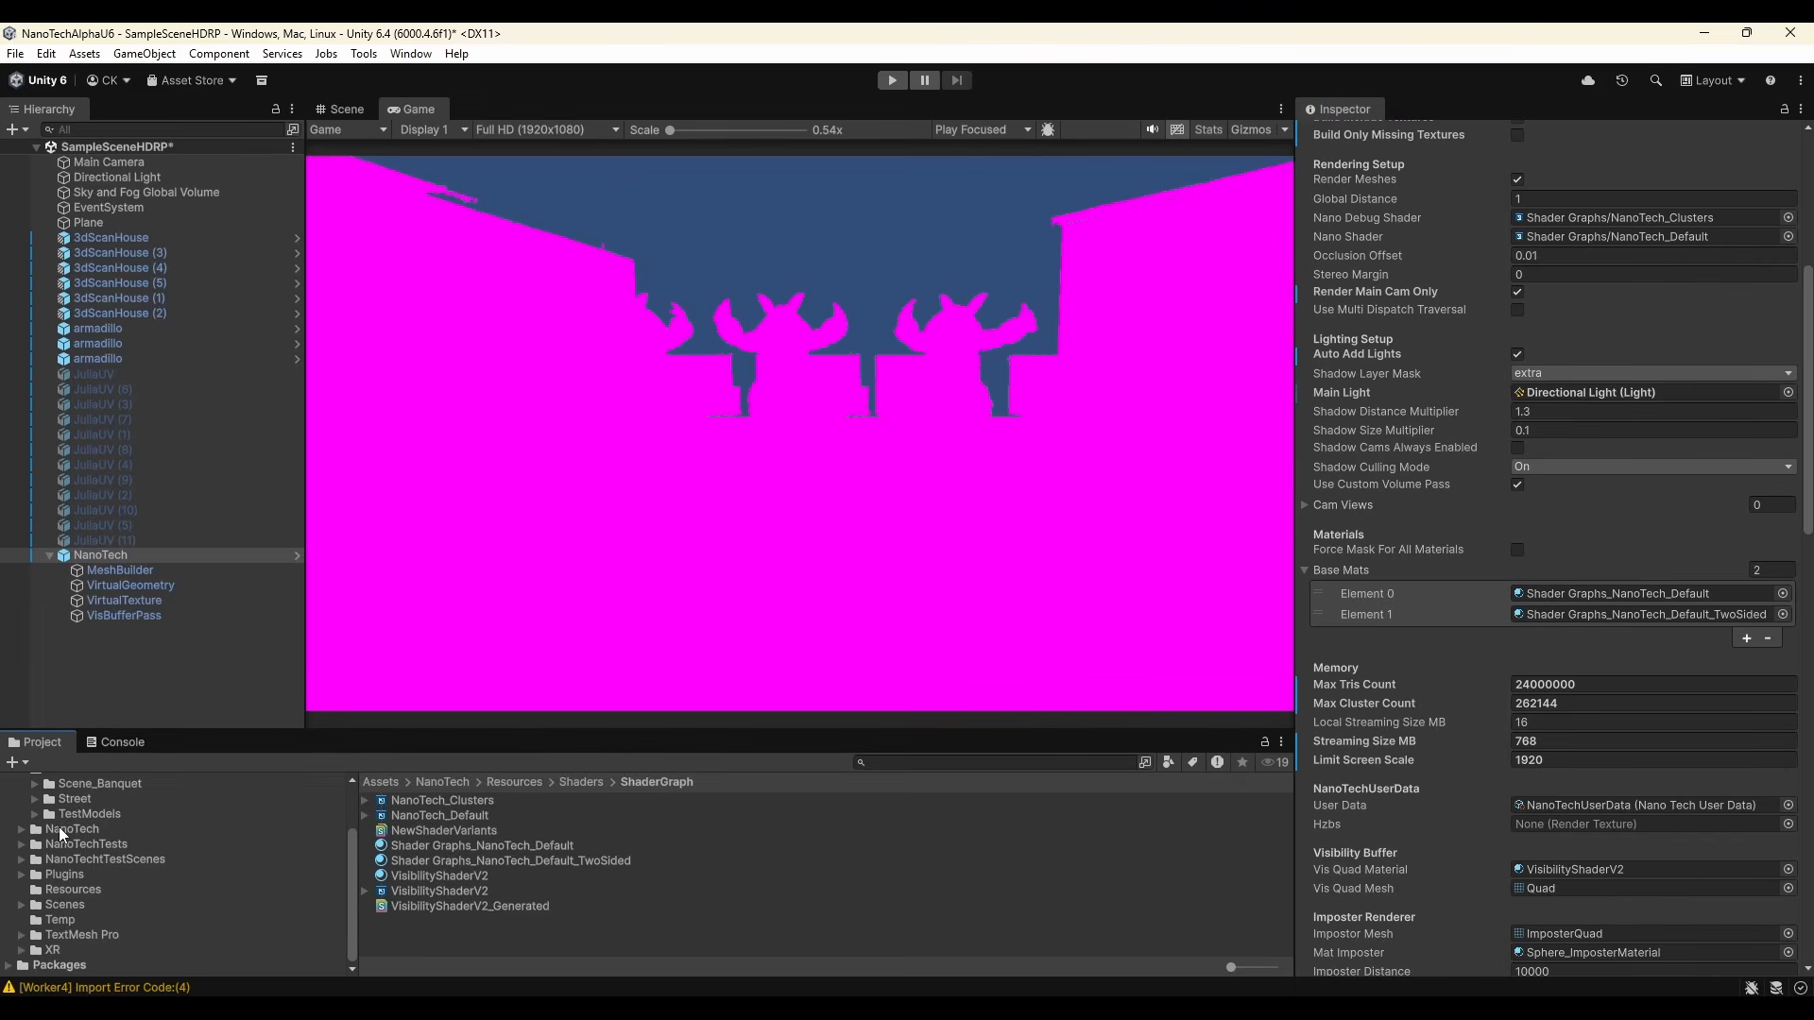
pyautogui.click(86, 858)
pyautogui.doubleClick(482, 862)
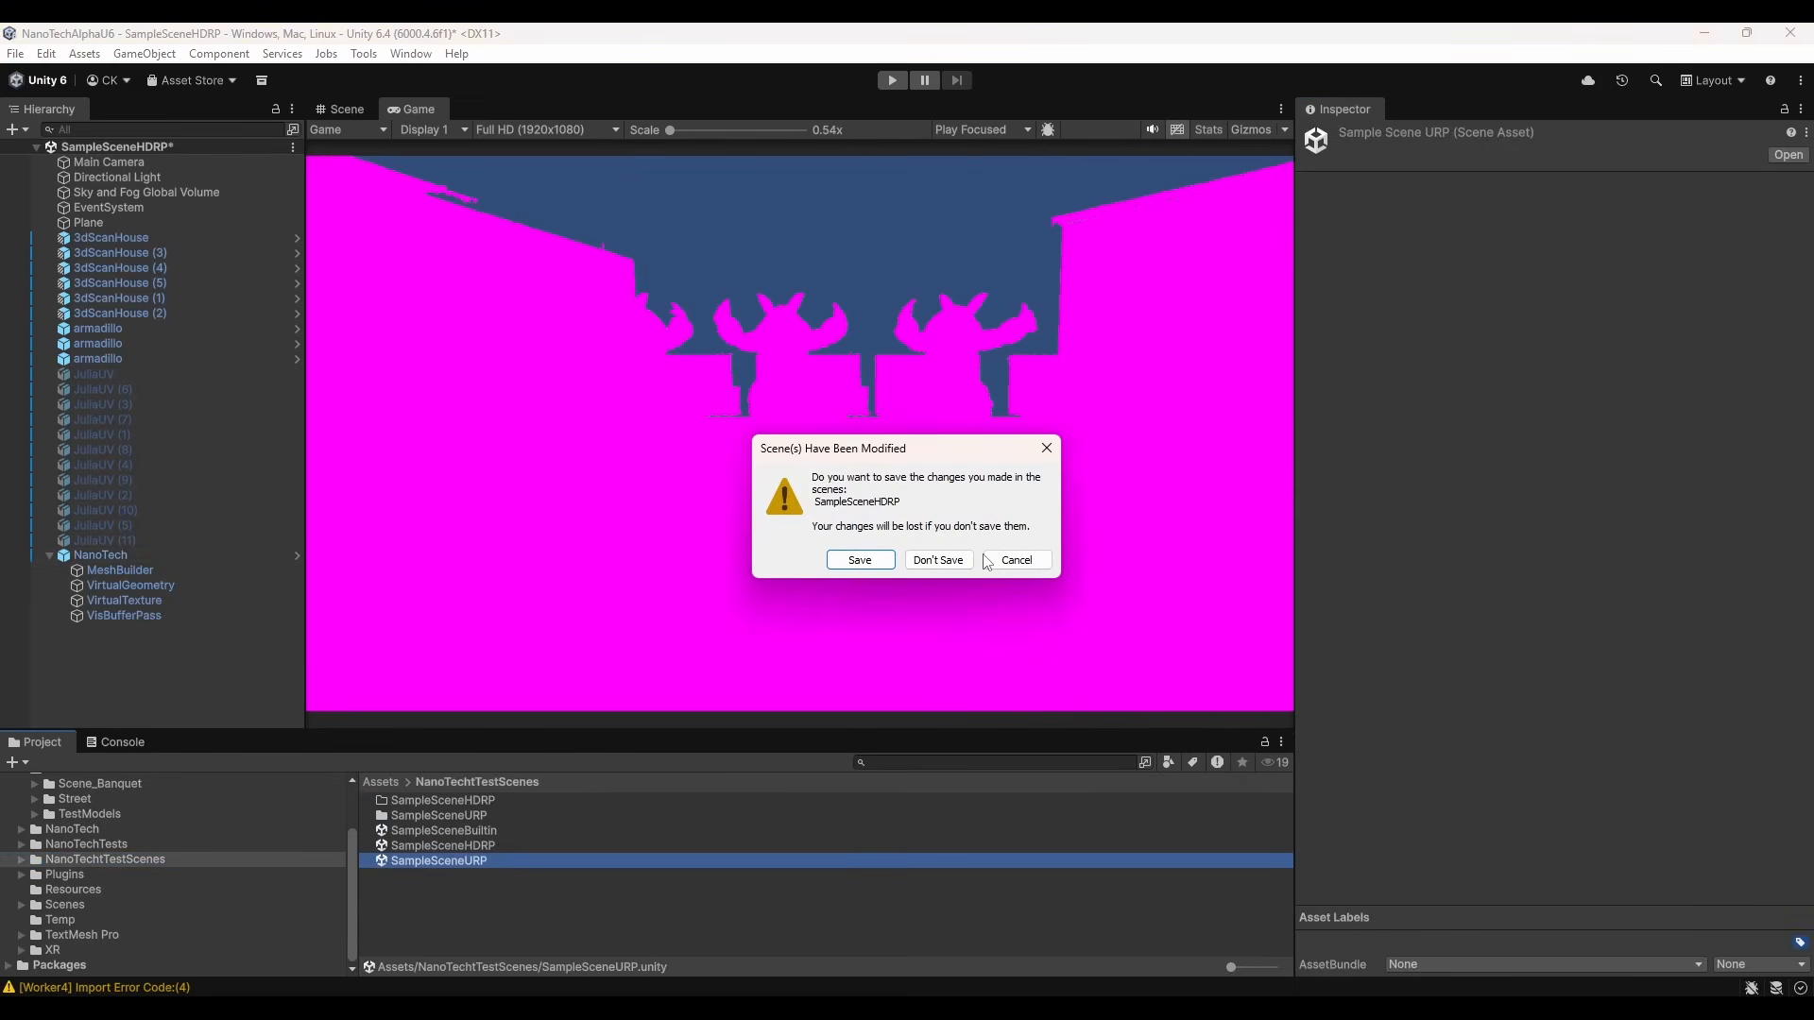
pyautogui.click(862, 561)
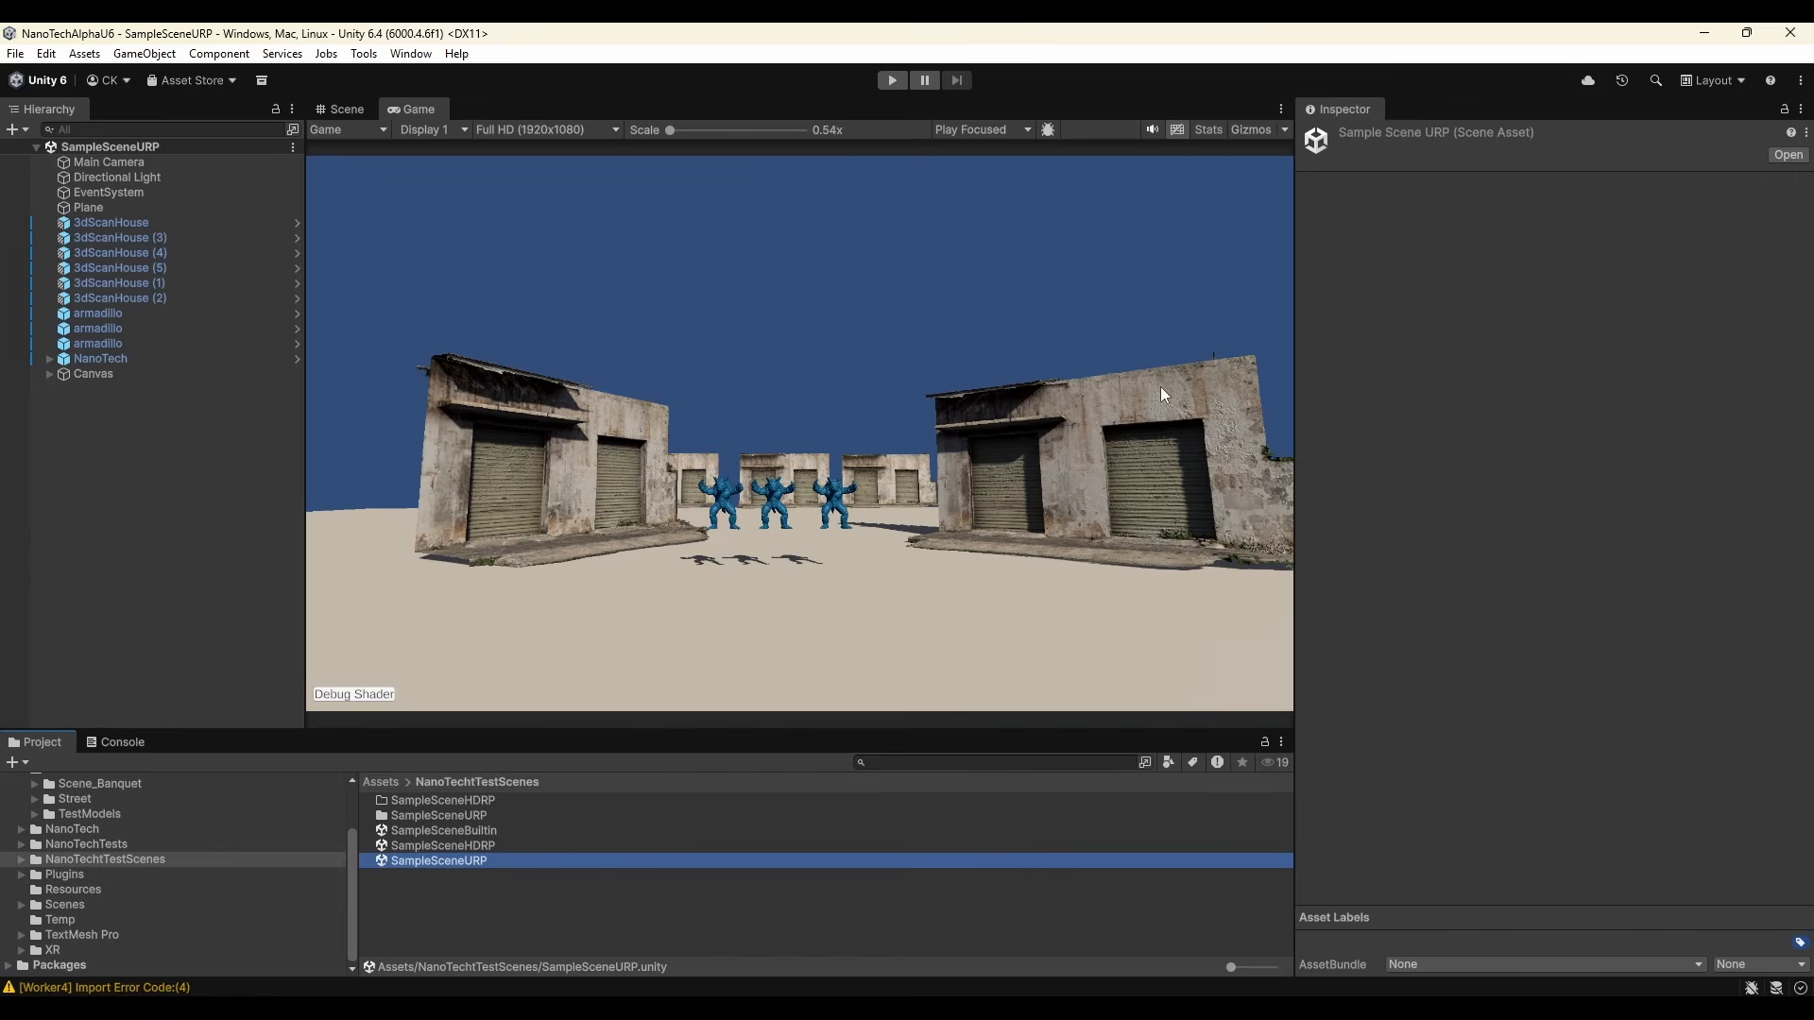
# Examine the Nano Object components on the first 3dScanHouse and the first armadillo
pyautogui.click(110, 226)
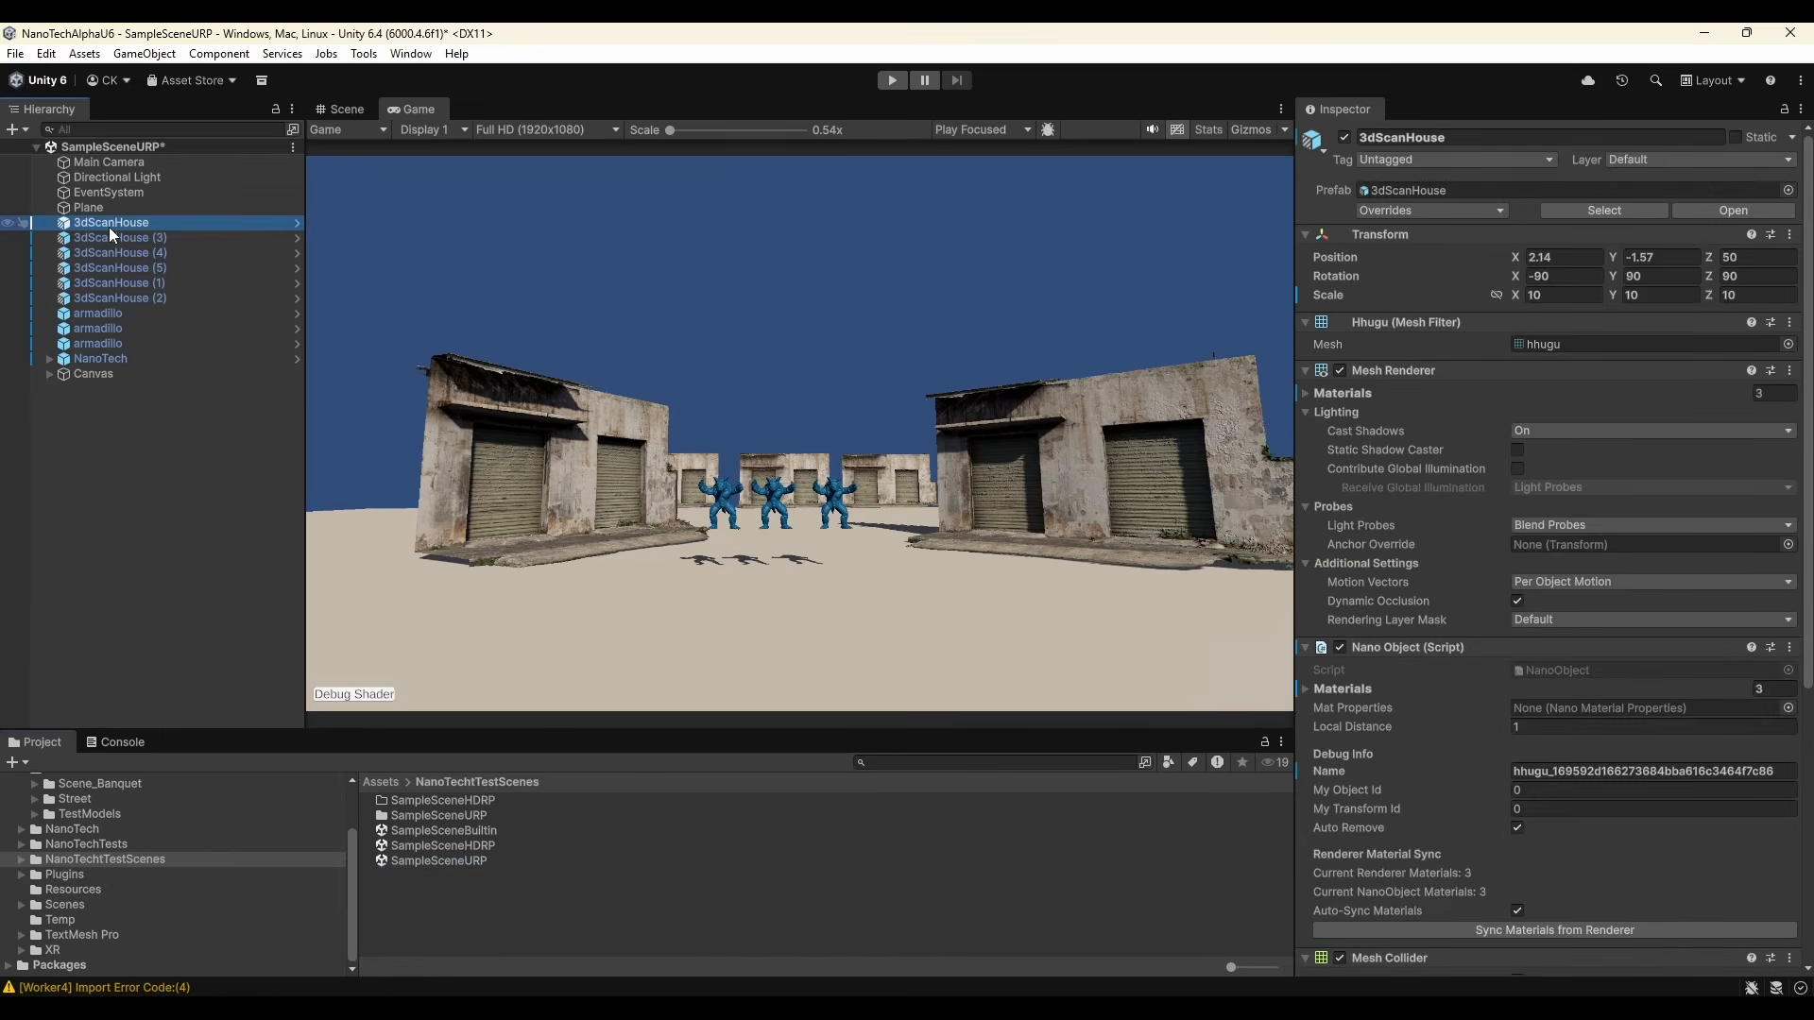
pyautogui.scroll(-1, 1559, 720)
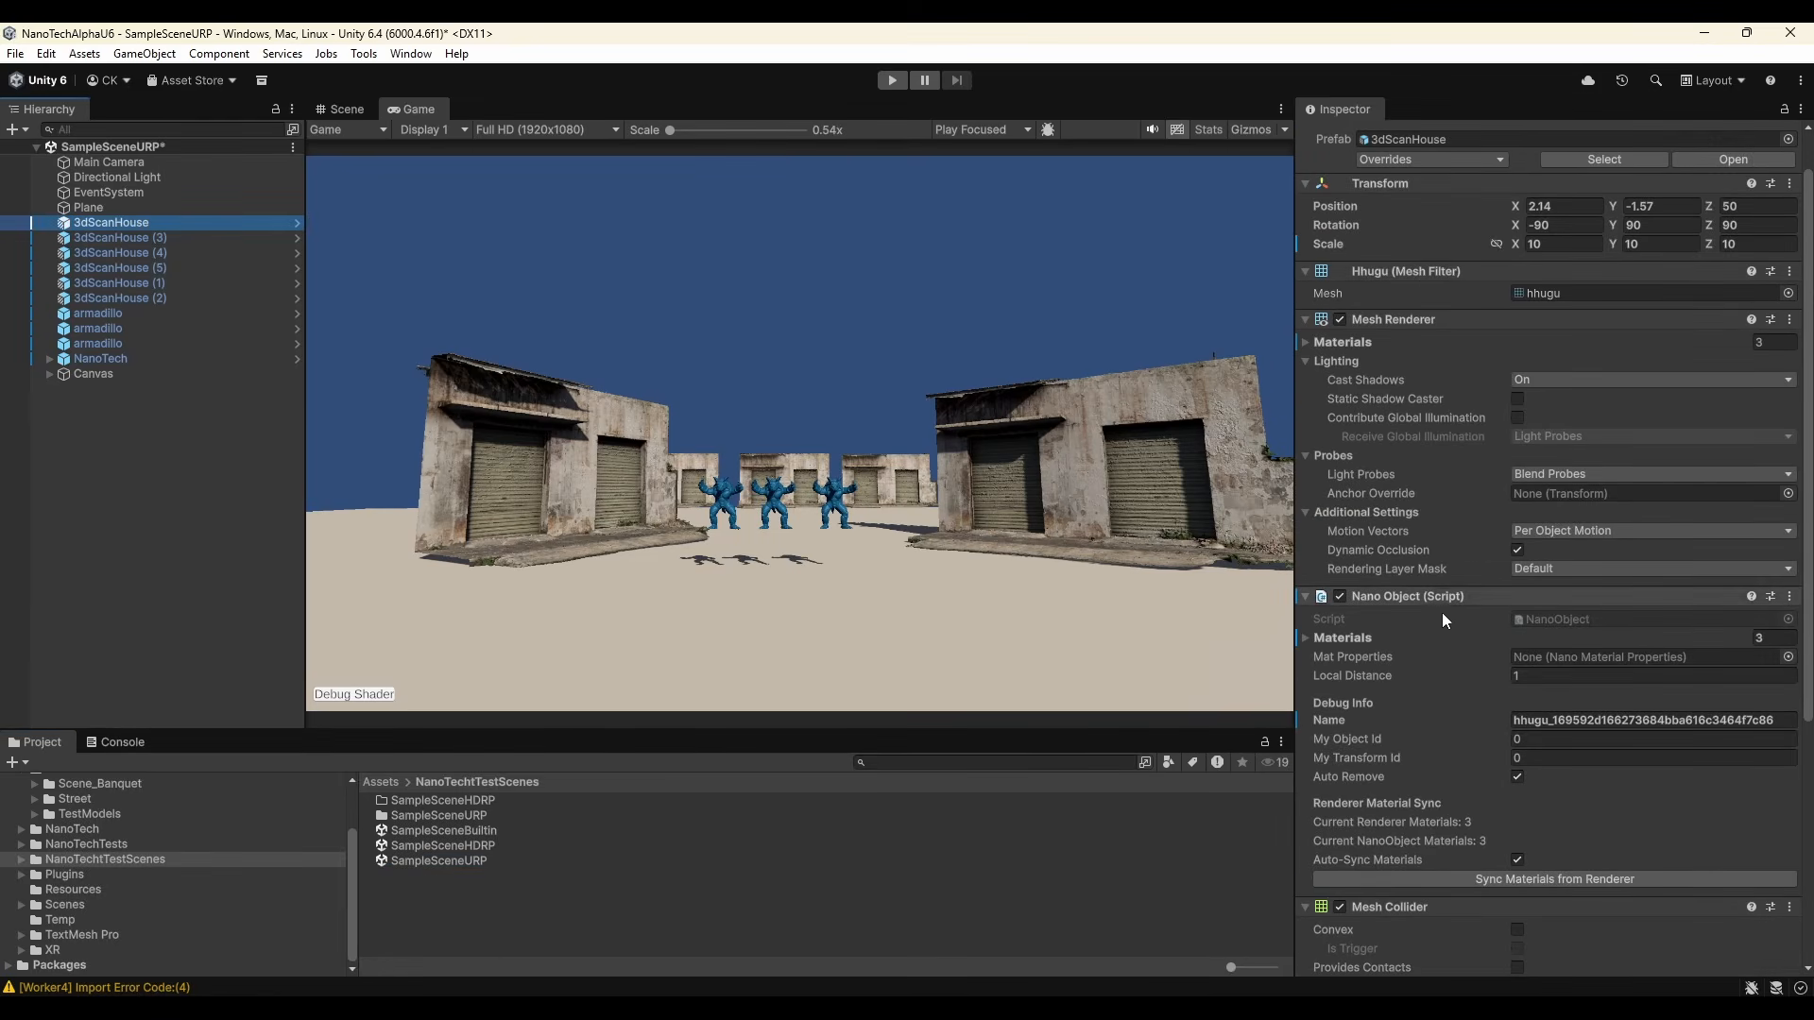
pyautogui.click(197, 315)
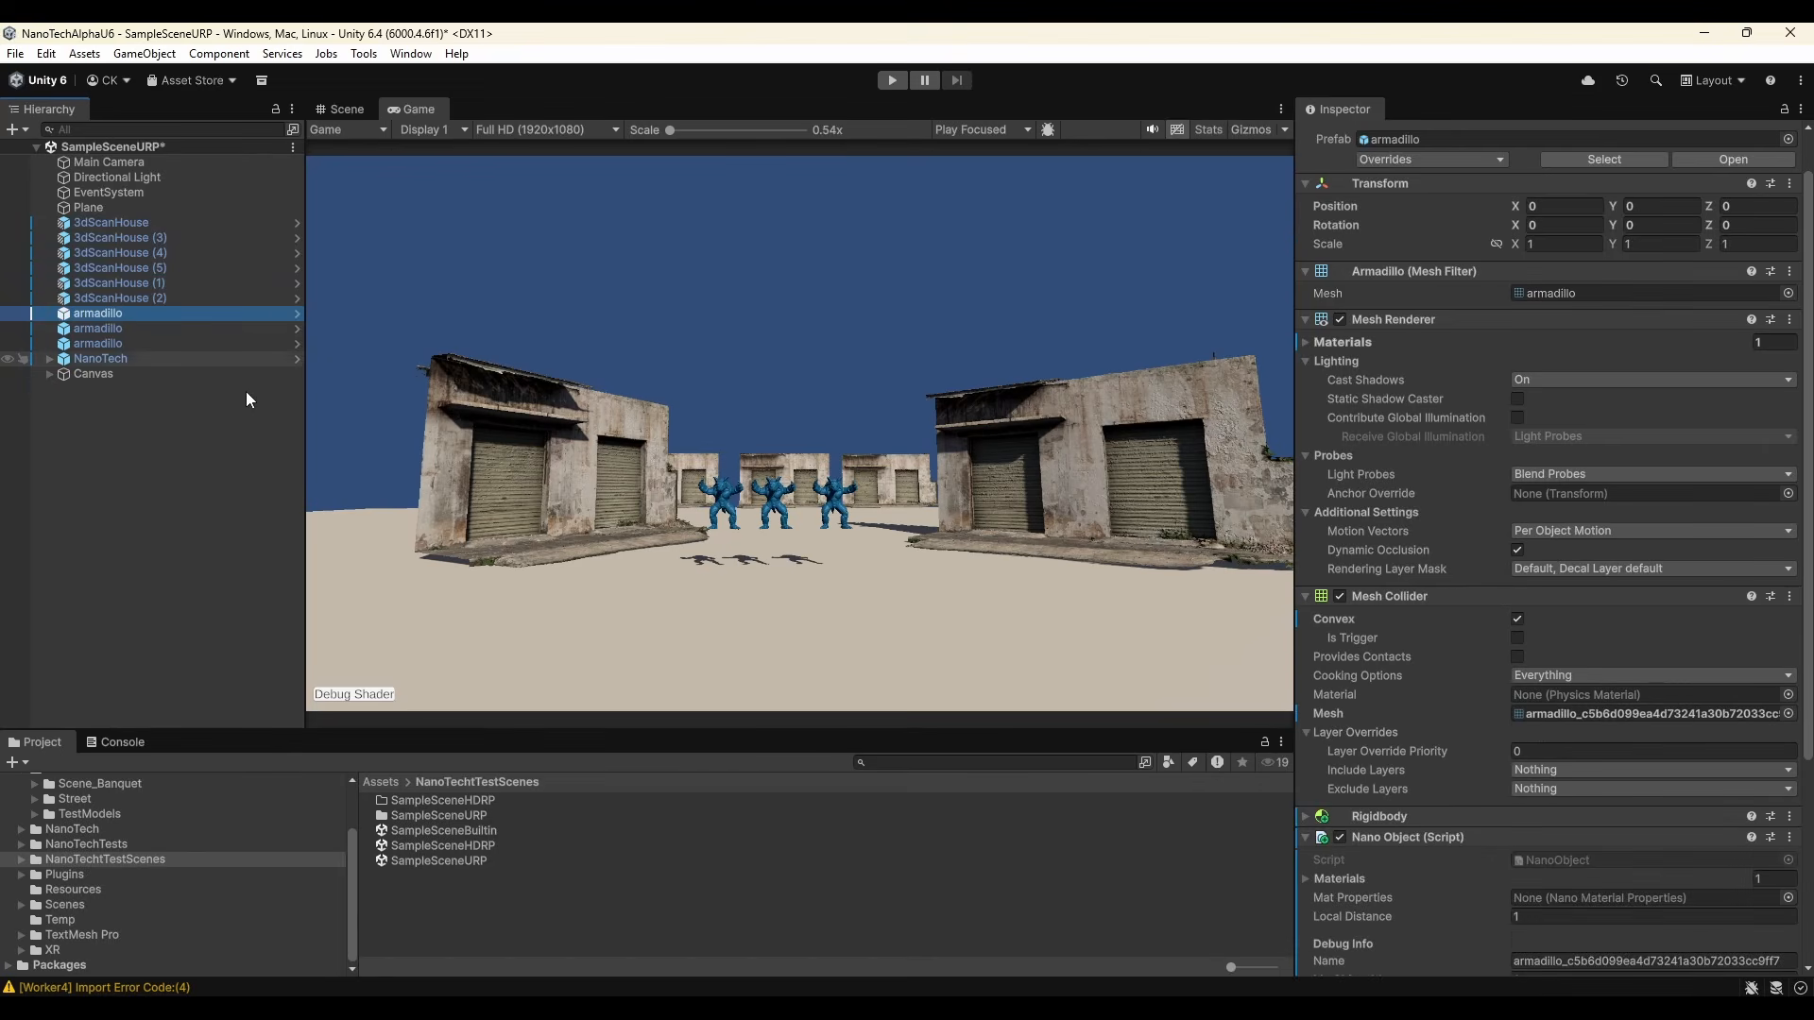
pyautogui.scroll(-4, 1435, 712)
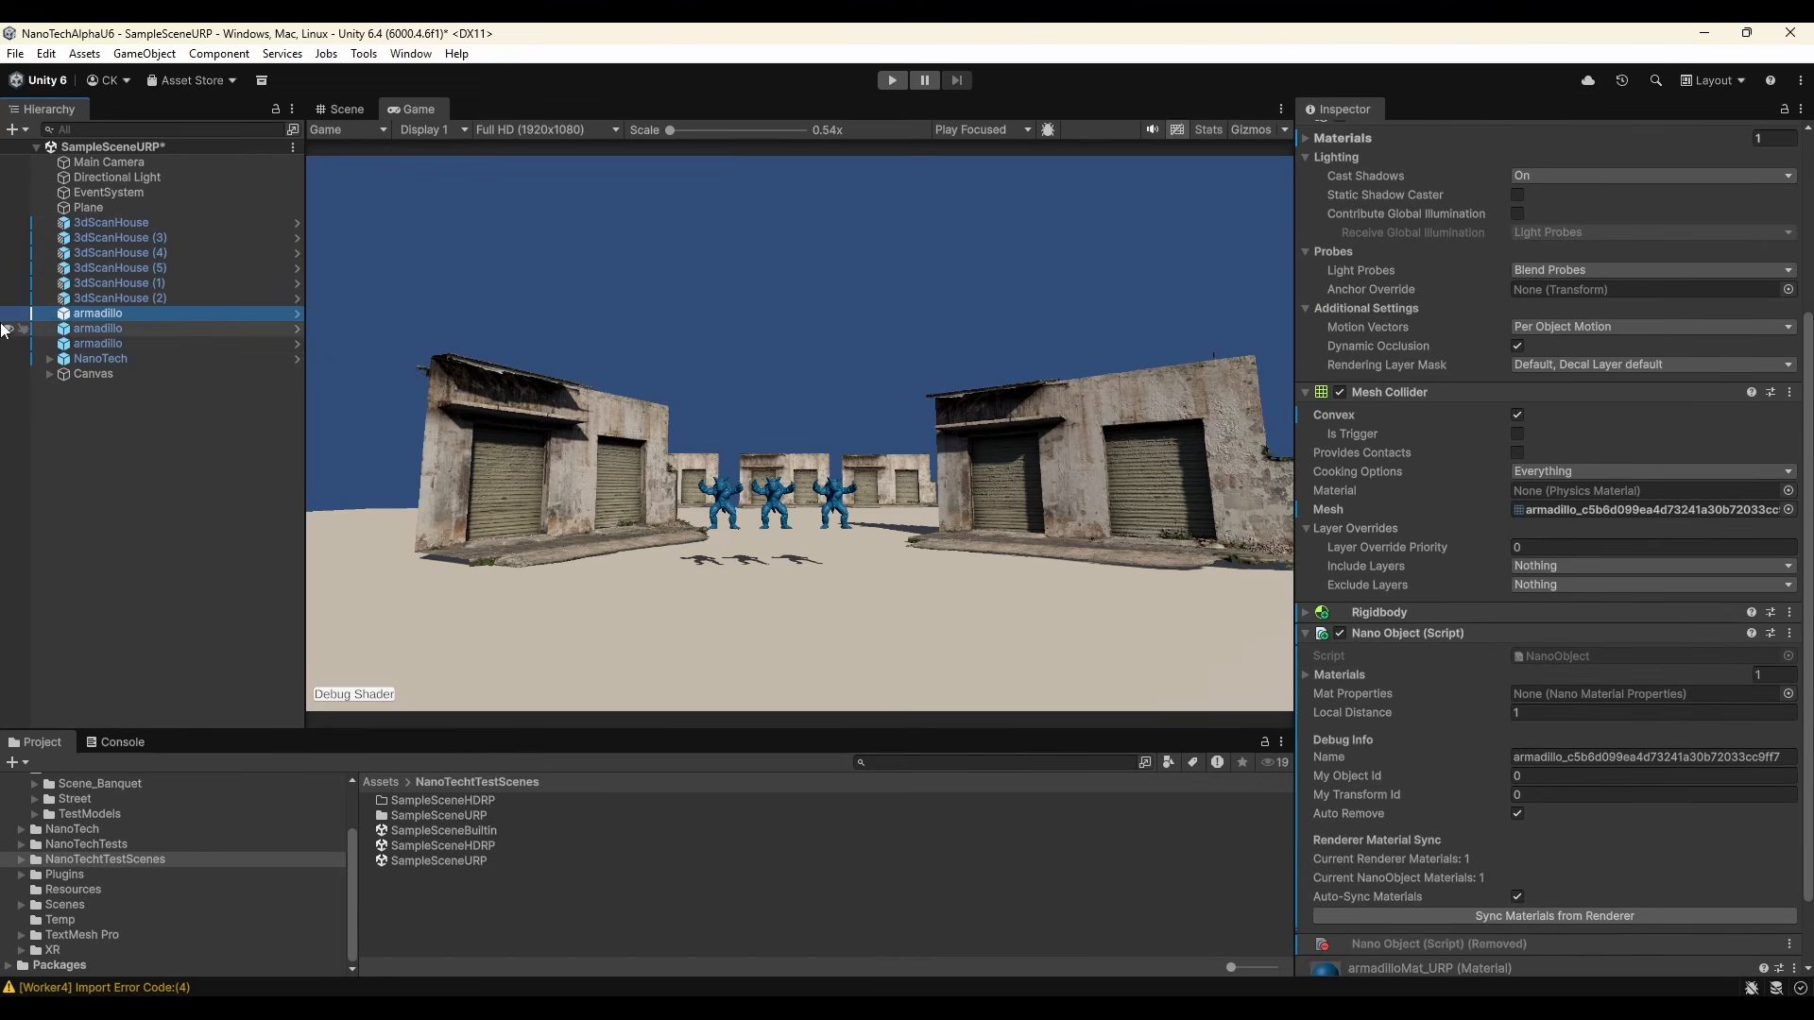
# Turn off Use Vis Buffer in the NanoTech object's Nano Tech component
pyautogui.click(95, 358)
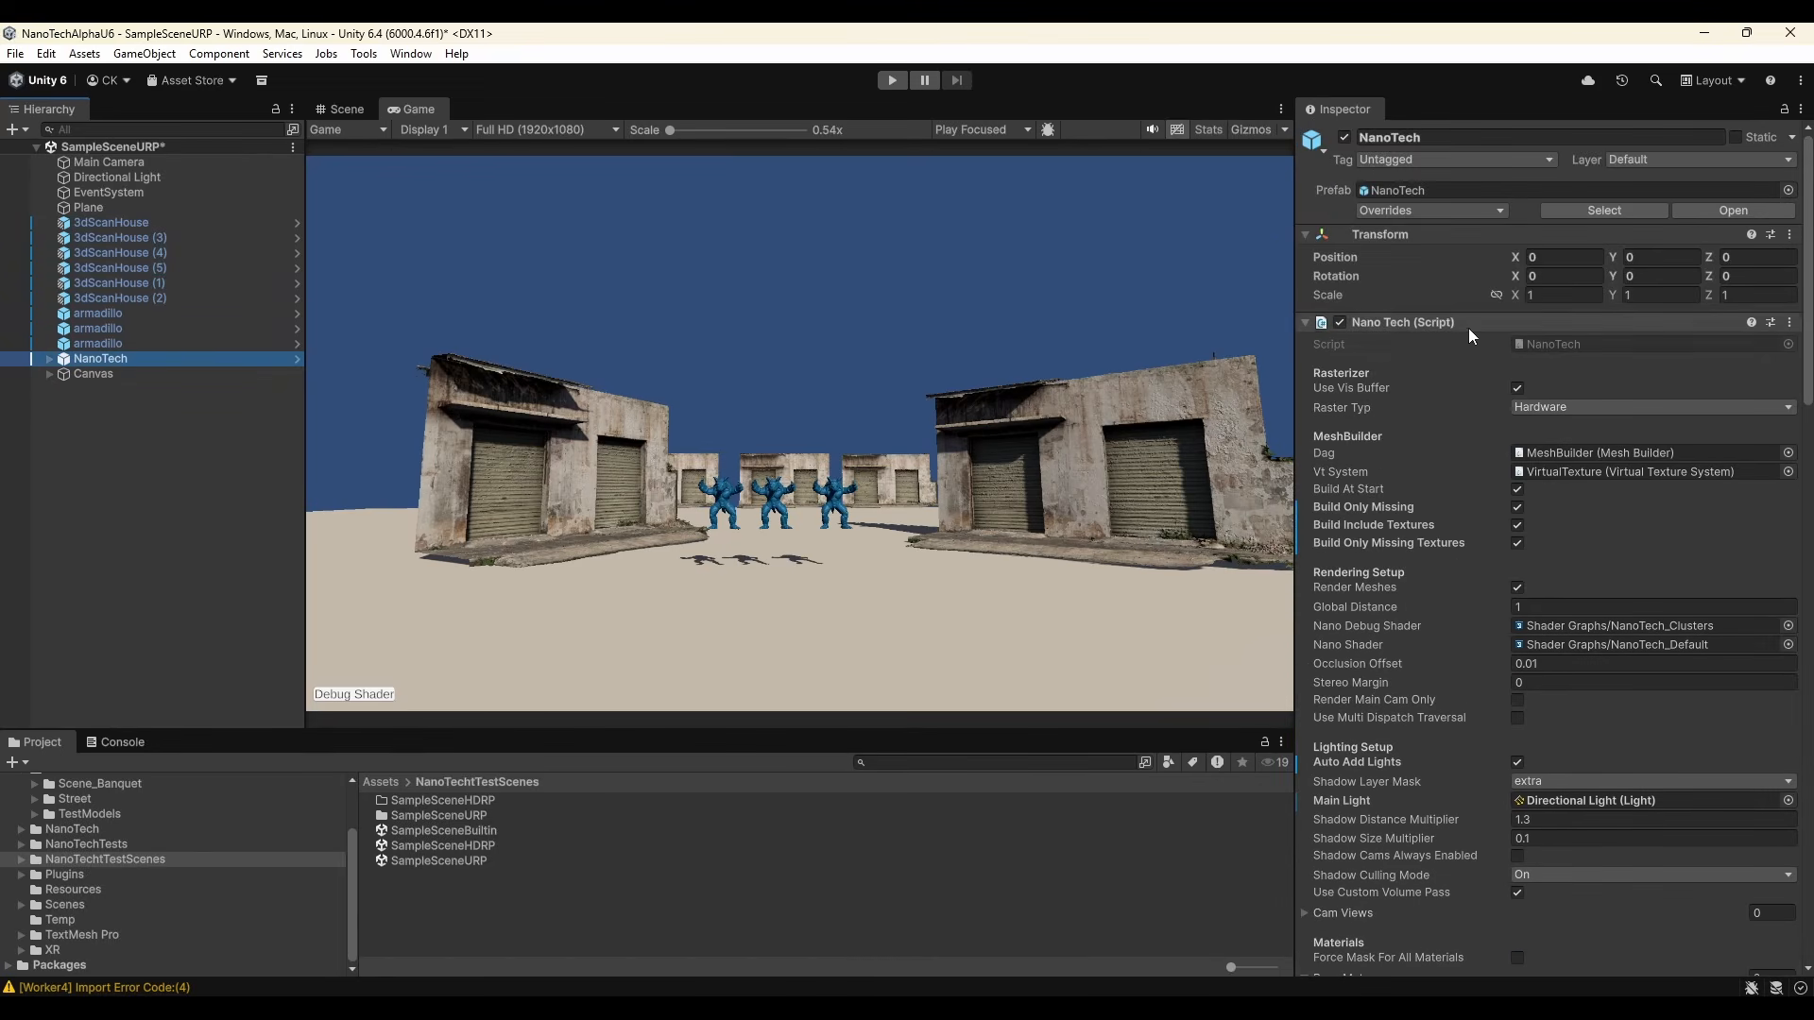
pyautogui.scroll(-4, 1462, 443)
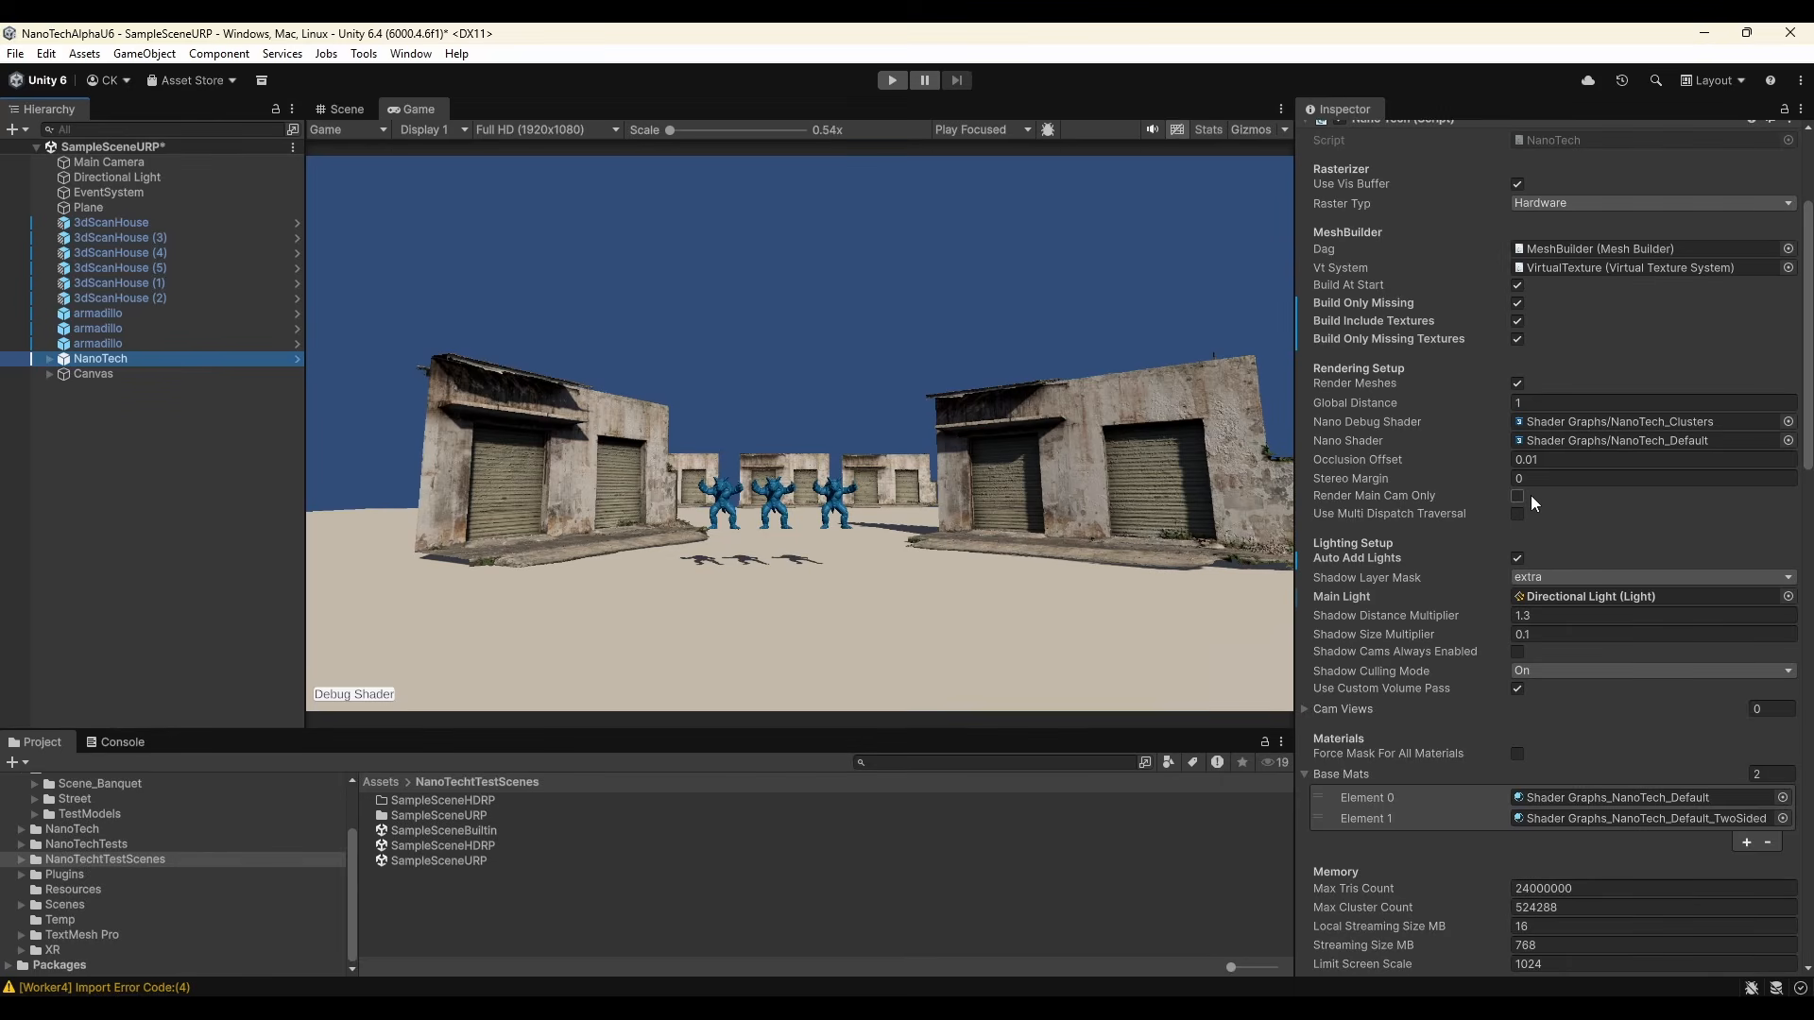
pyautogui.click(1517, 184)
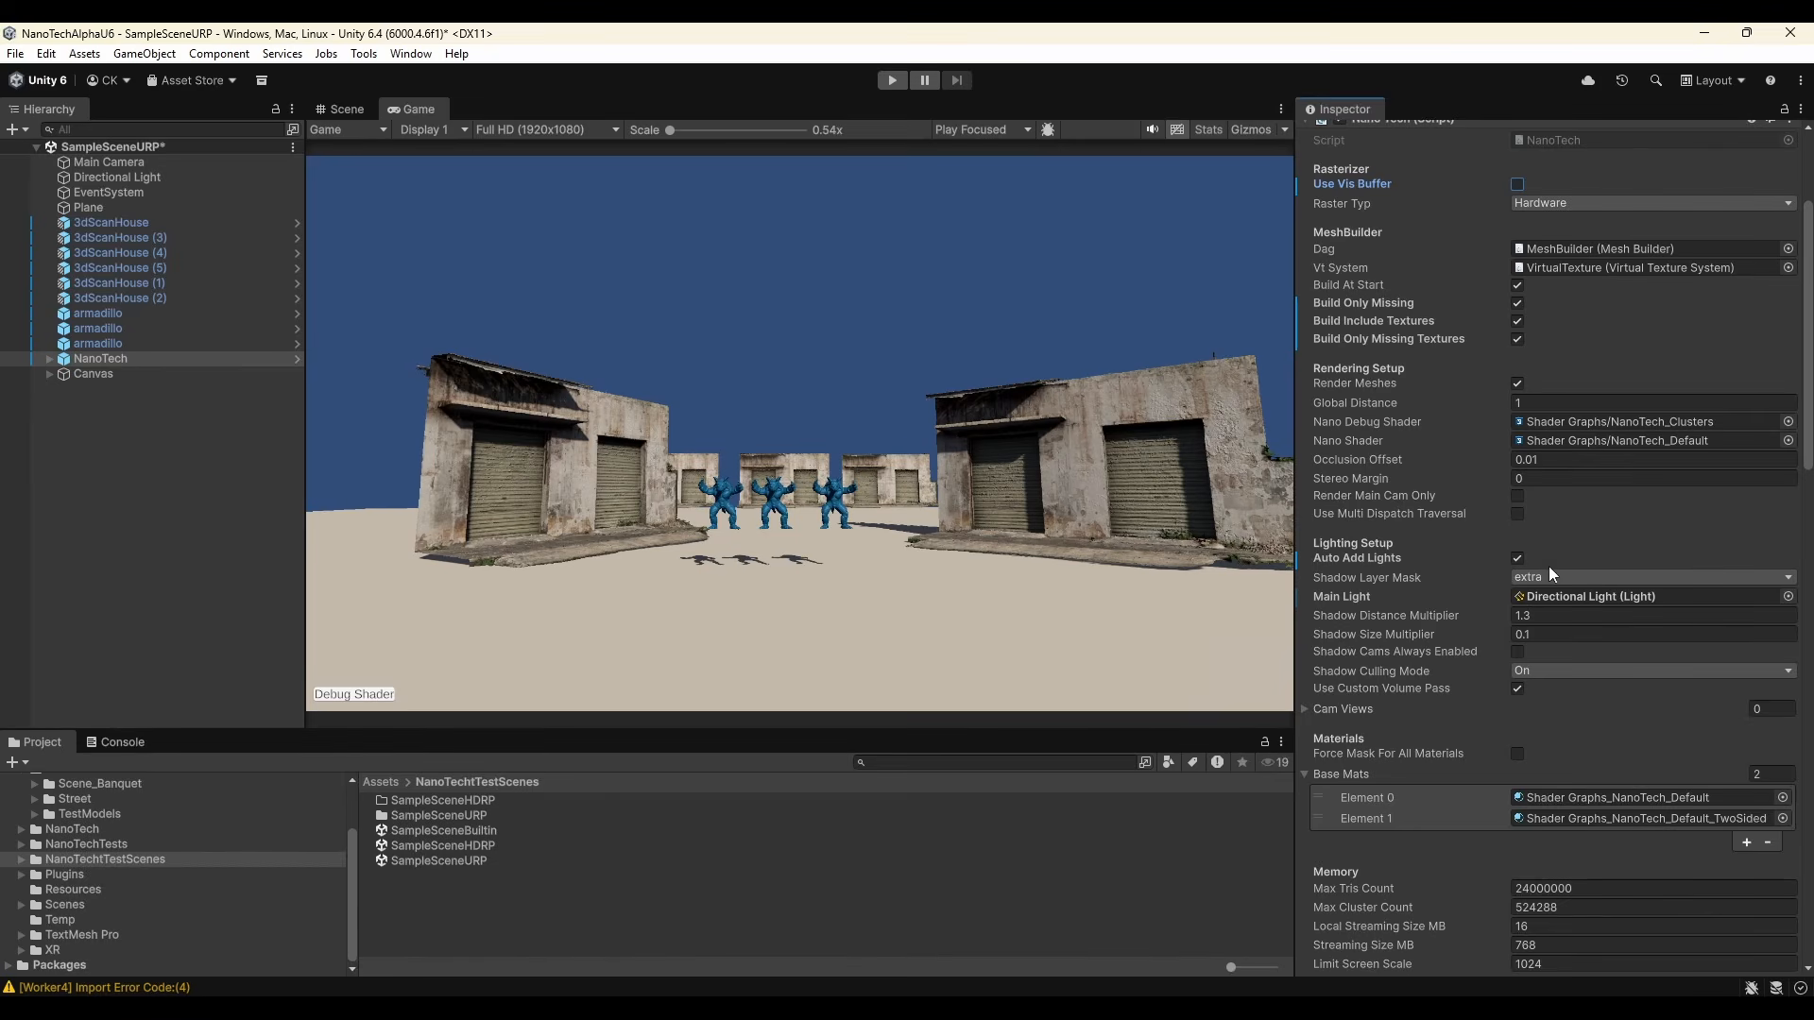
# Enter play mode and switch Use Vis Buffer on and back off to compare the rendering
pyautogui.click(892, 79)
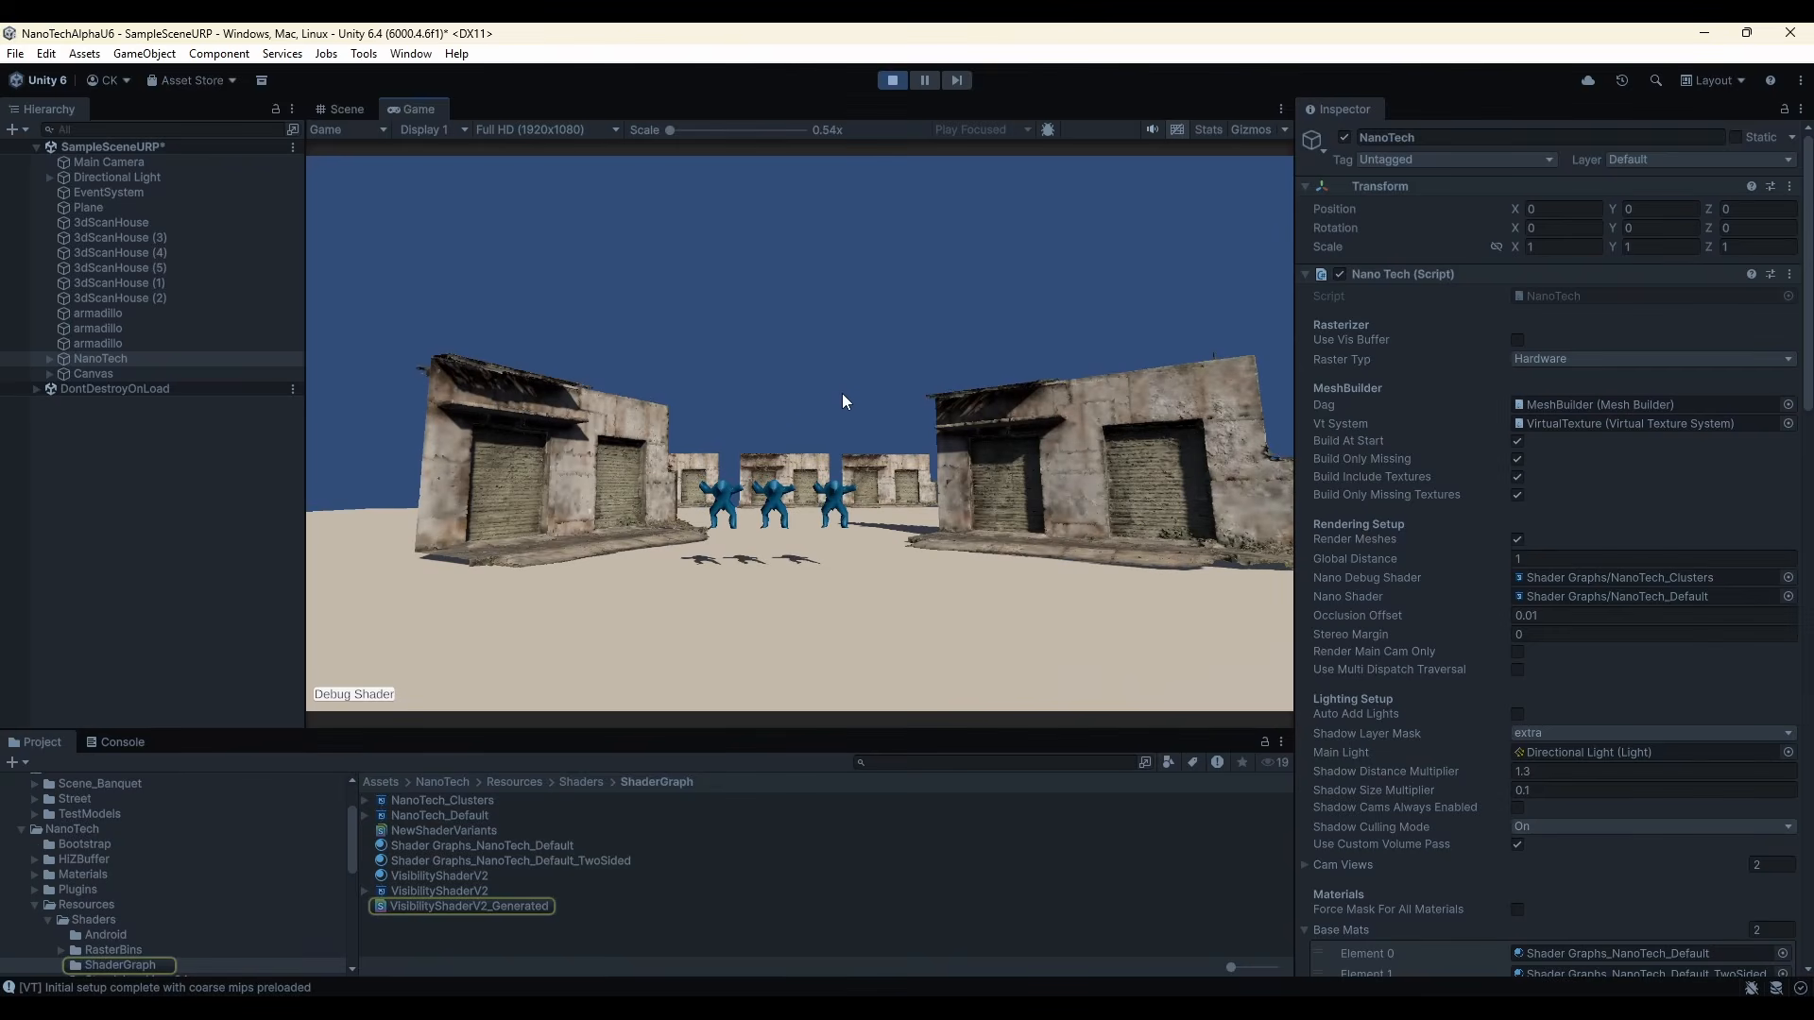
pyautogui.click(1516, 343)
pyautogui.click(1518, 344)
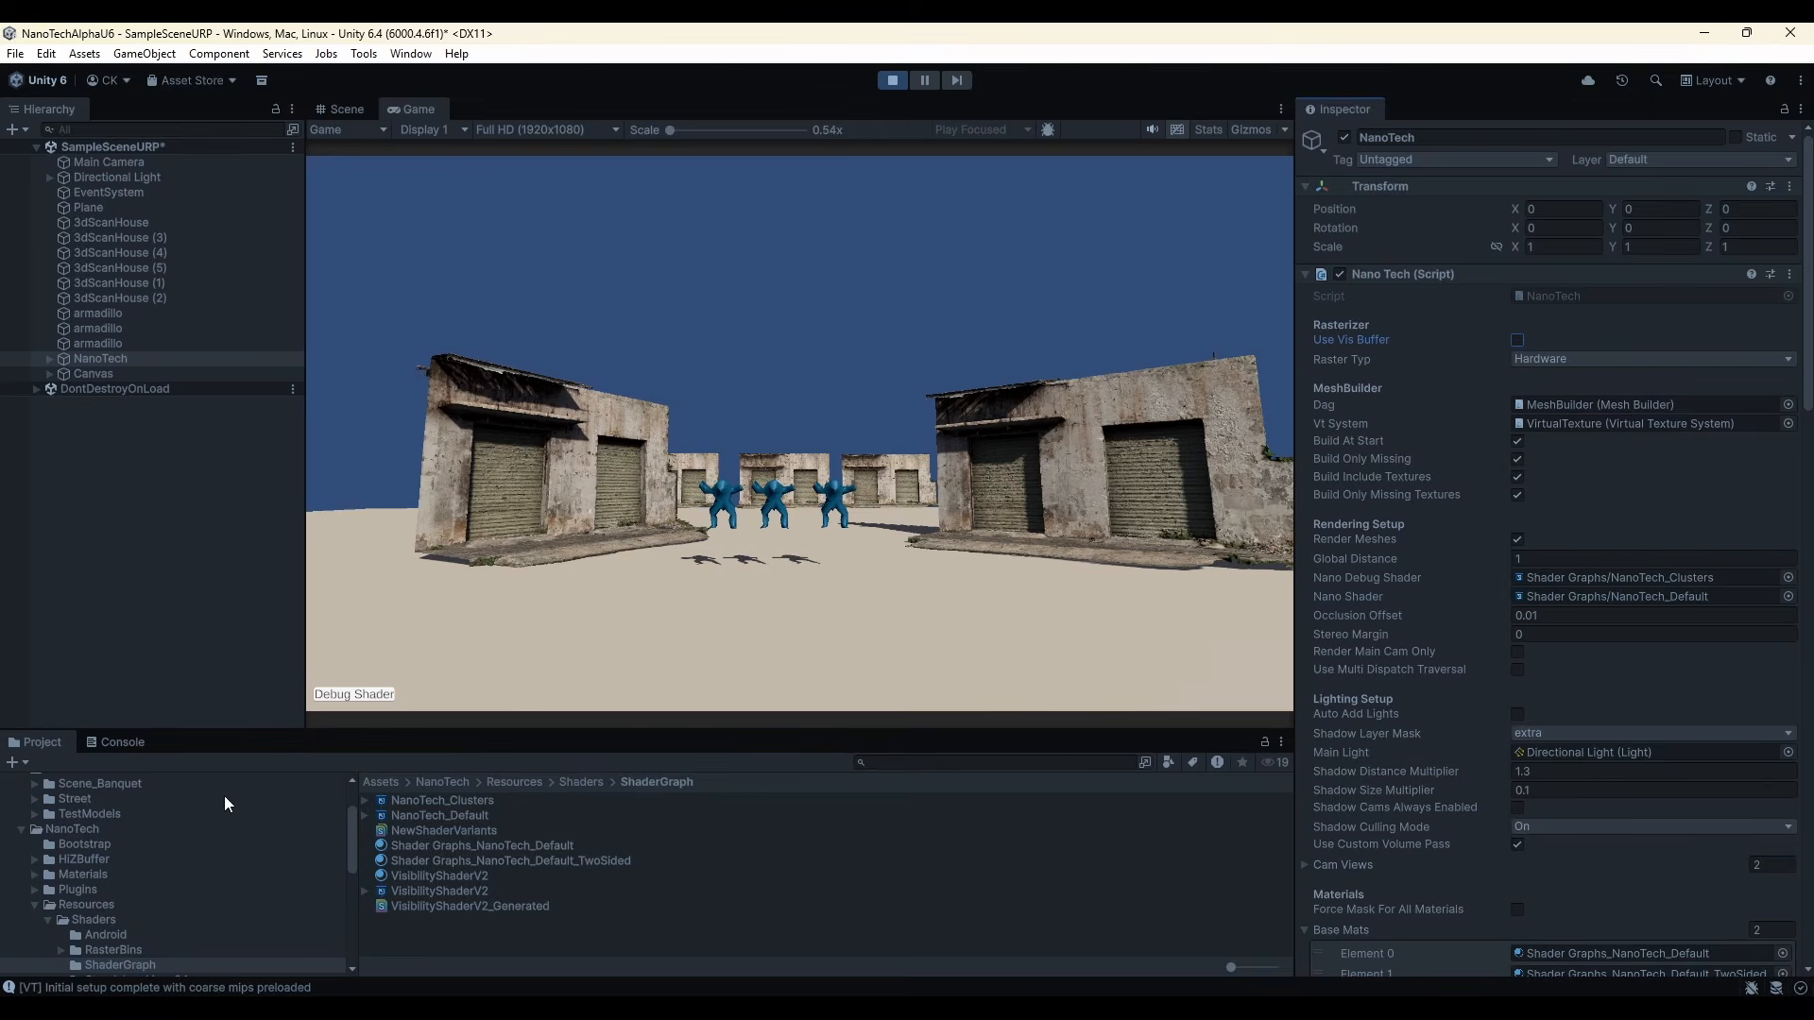
# Examine New Universal Render Pipeline Asset_Renderer's available renderer features, NanoTech render pass settings and Rendering Path options, leaving them as they are
pyautogui.scroll(3, 251, 841)
pyautogui.click(89, 810)
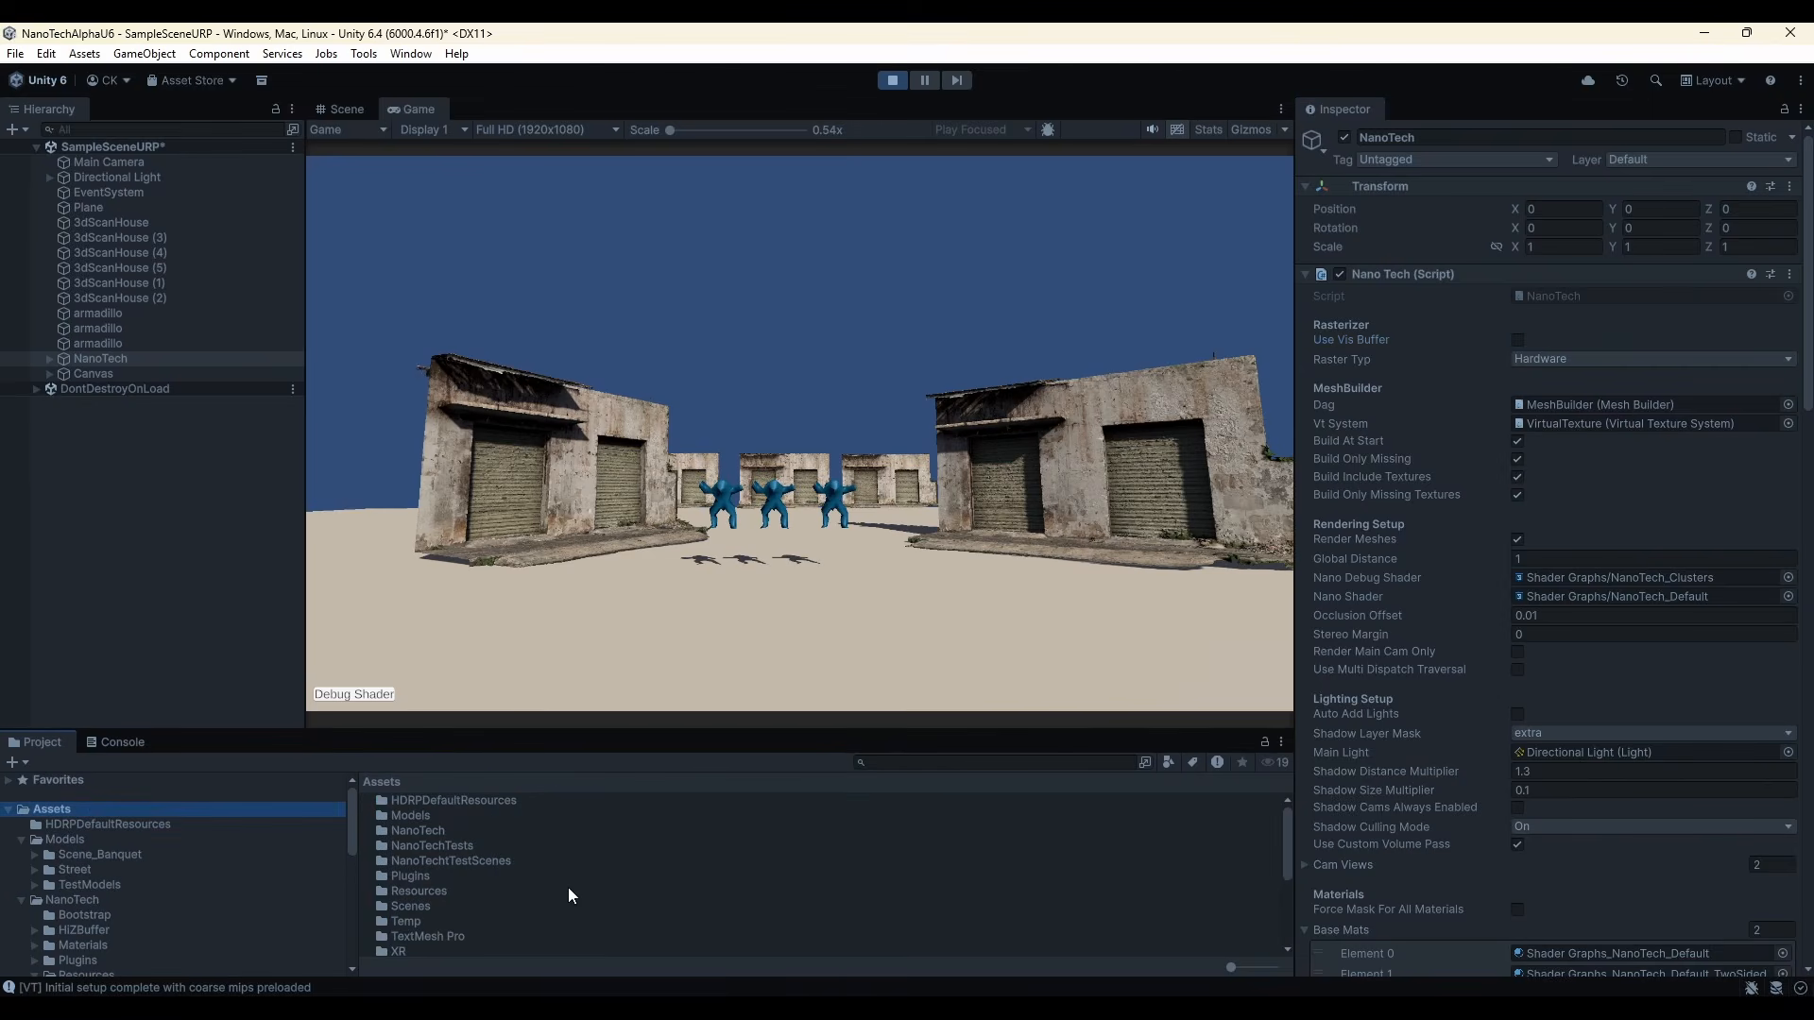
pyautogui.click(515, 858)
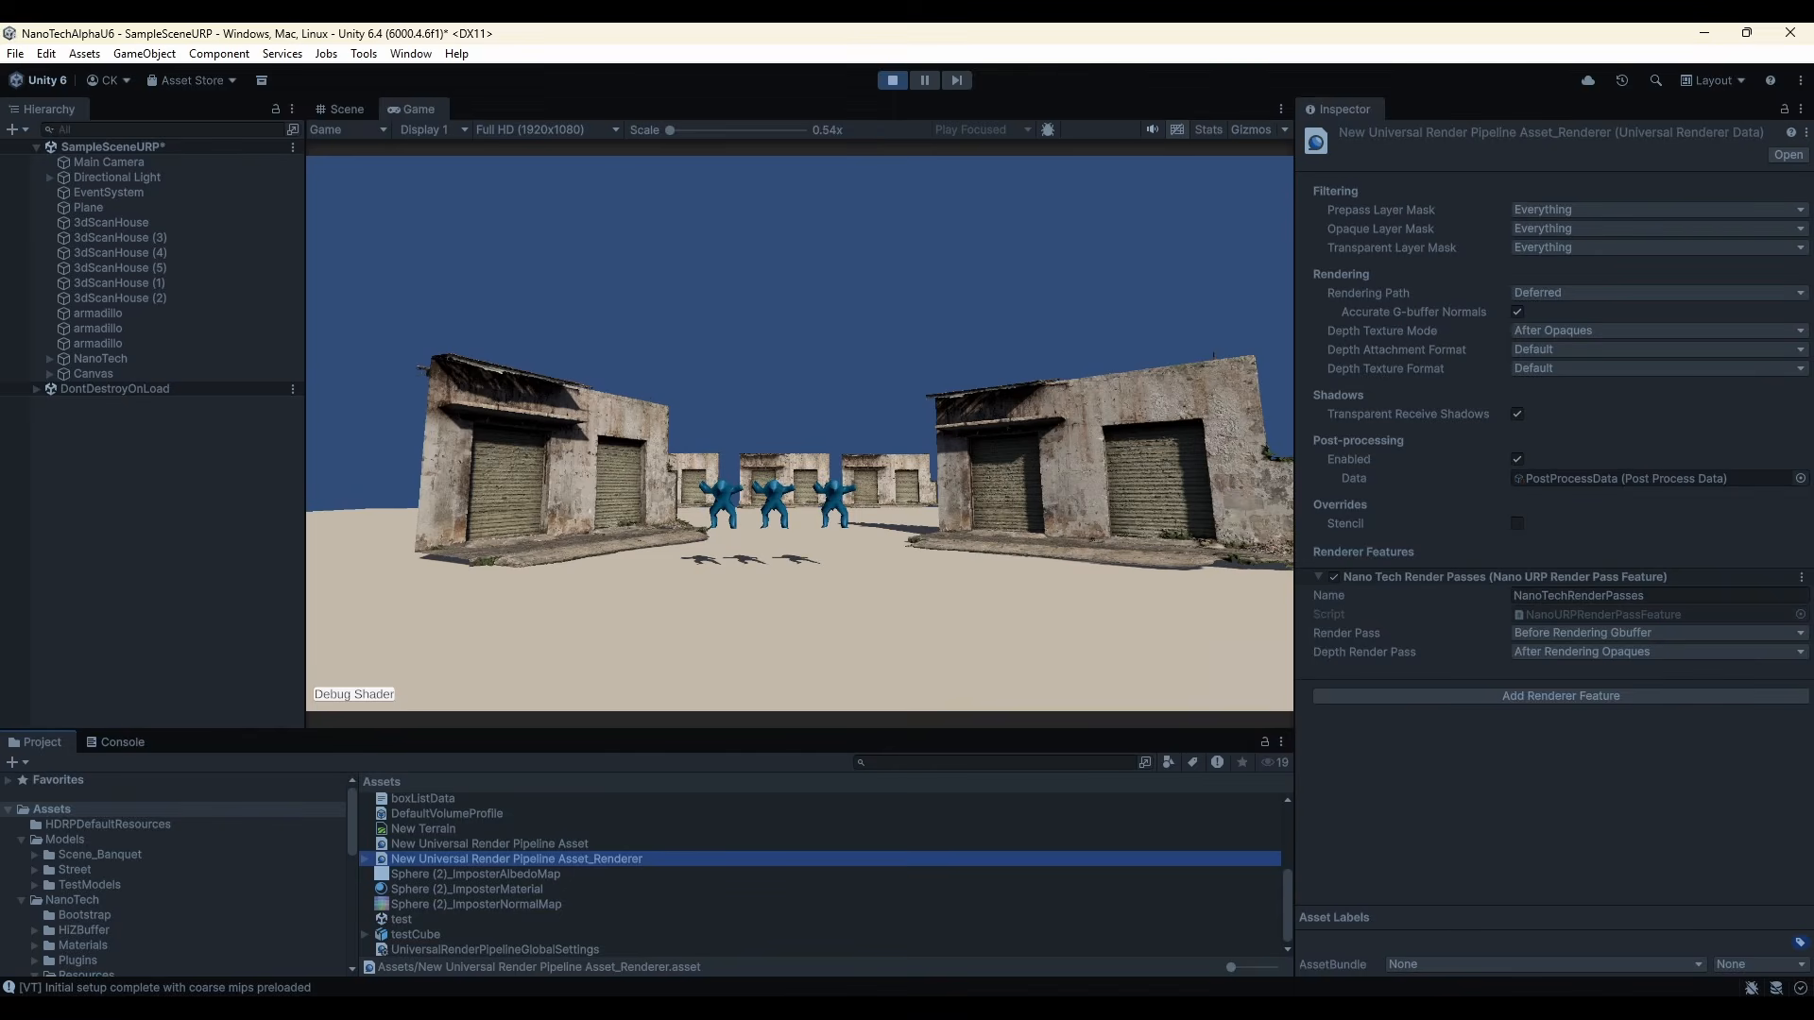
pyautogui.click(1511, 695)
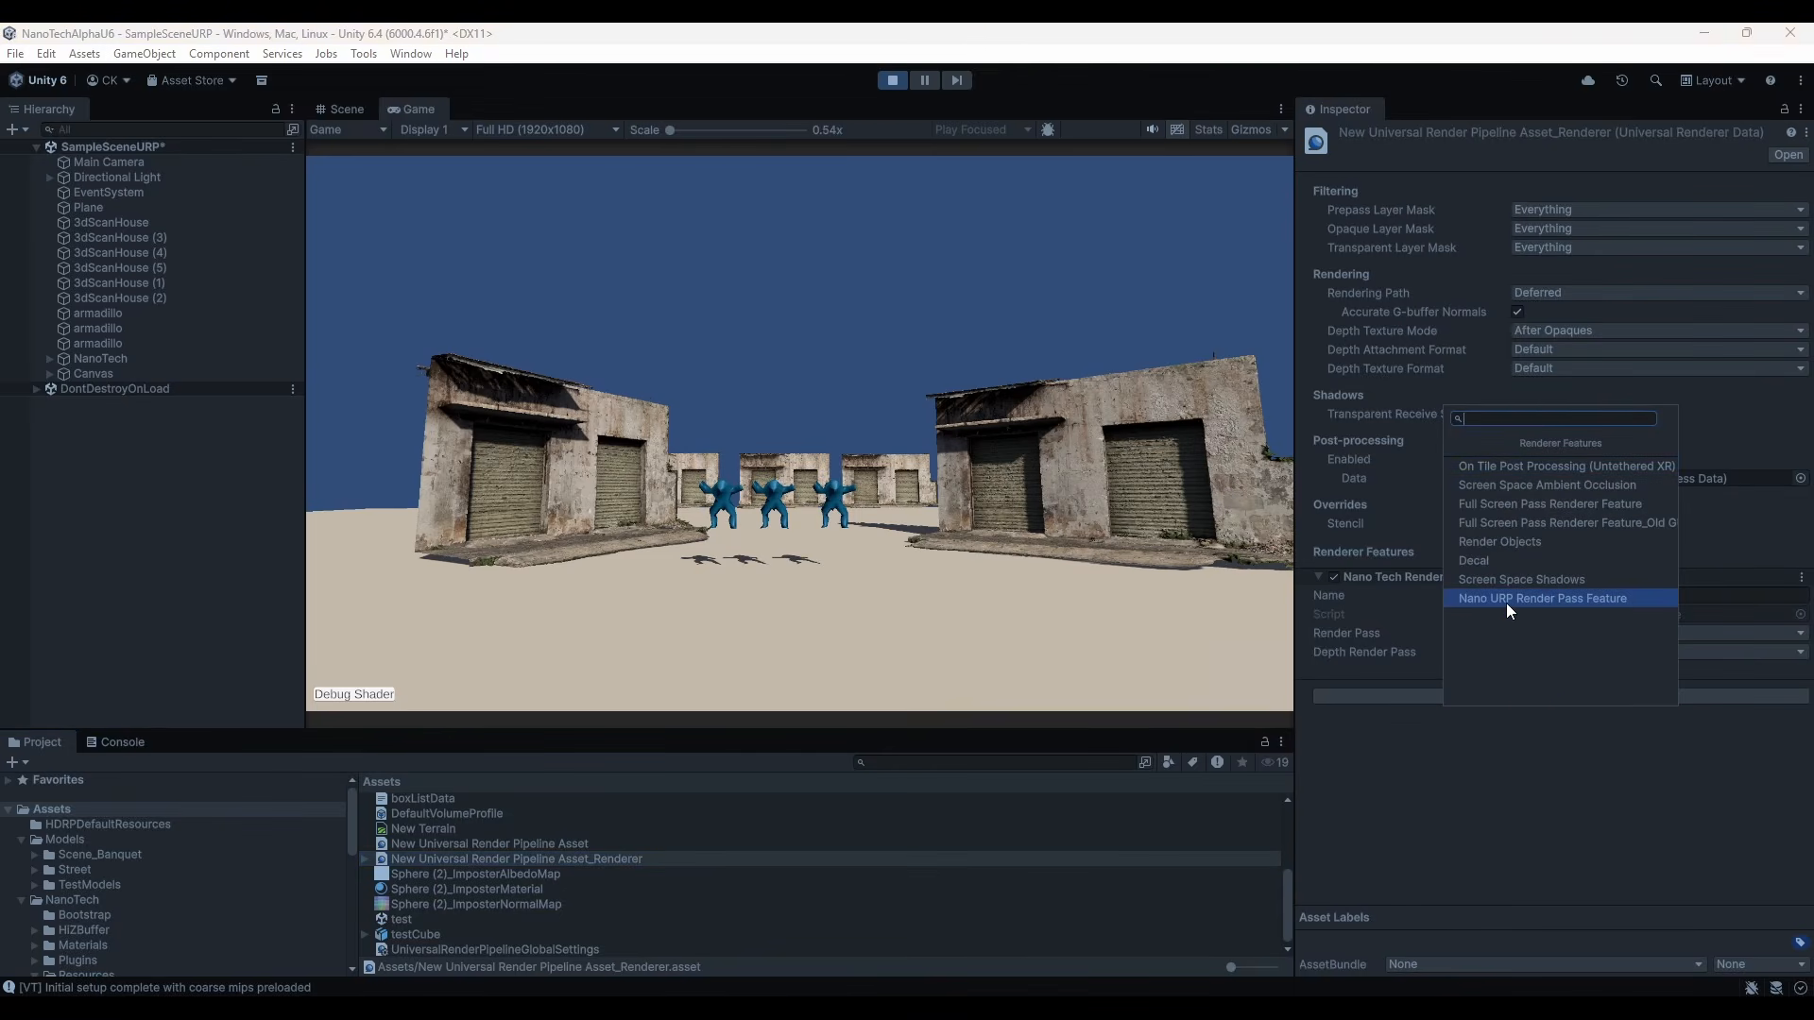
pyautogui.click(1579, 771)
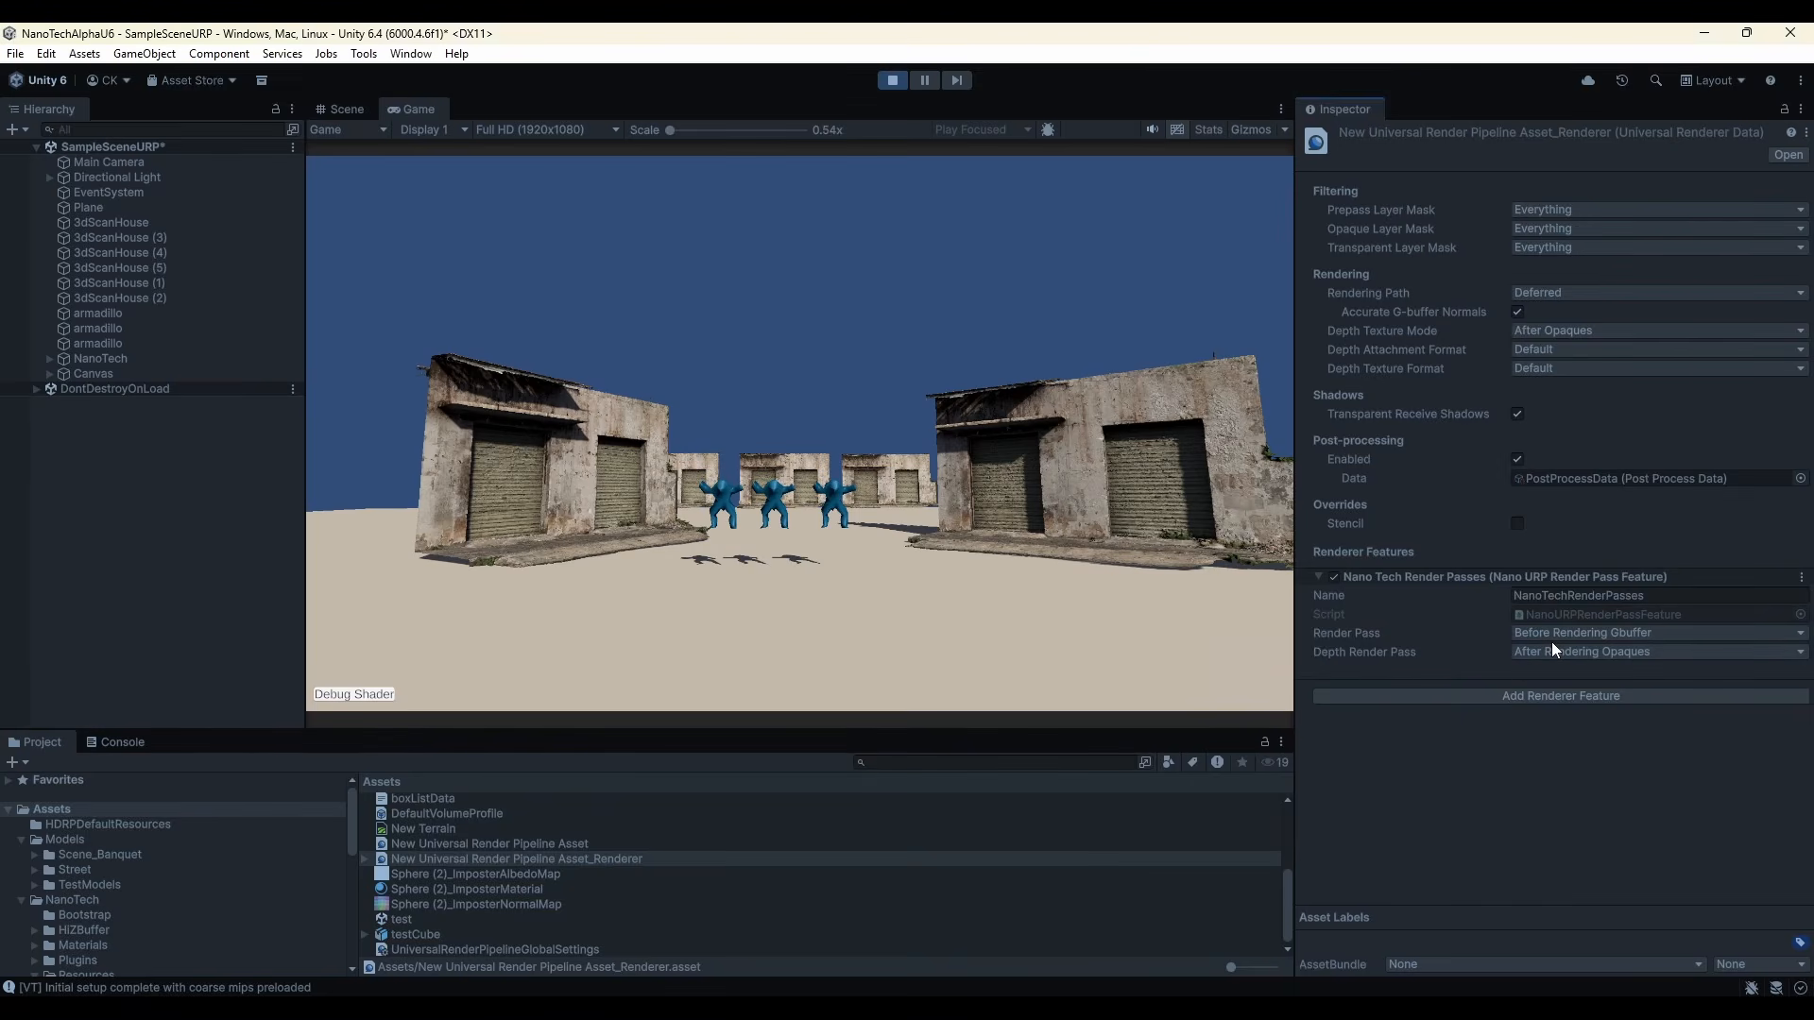
pyautogui.click(1555, 294)
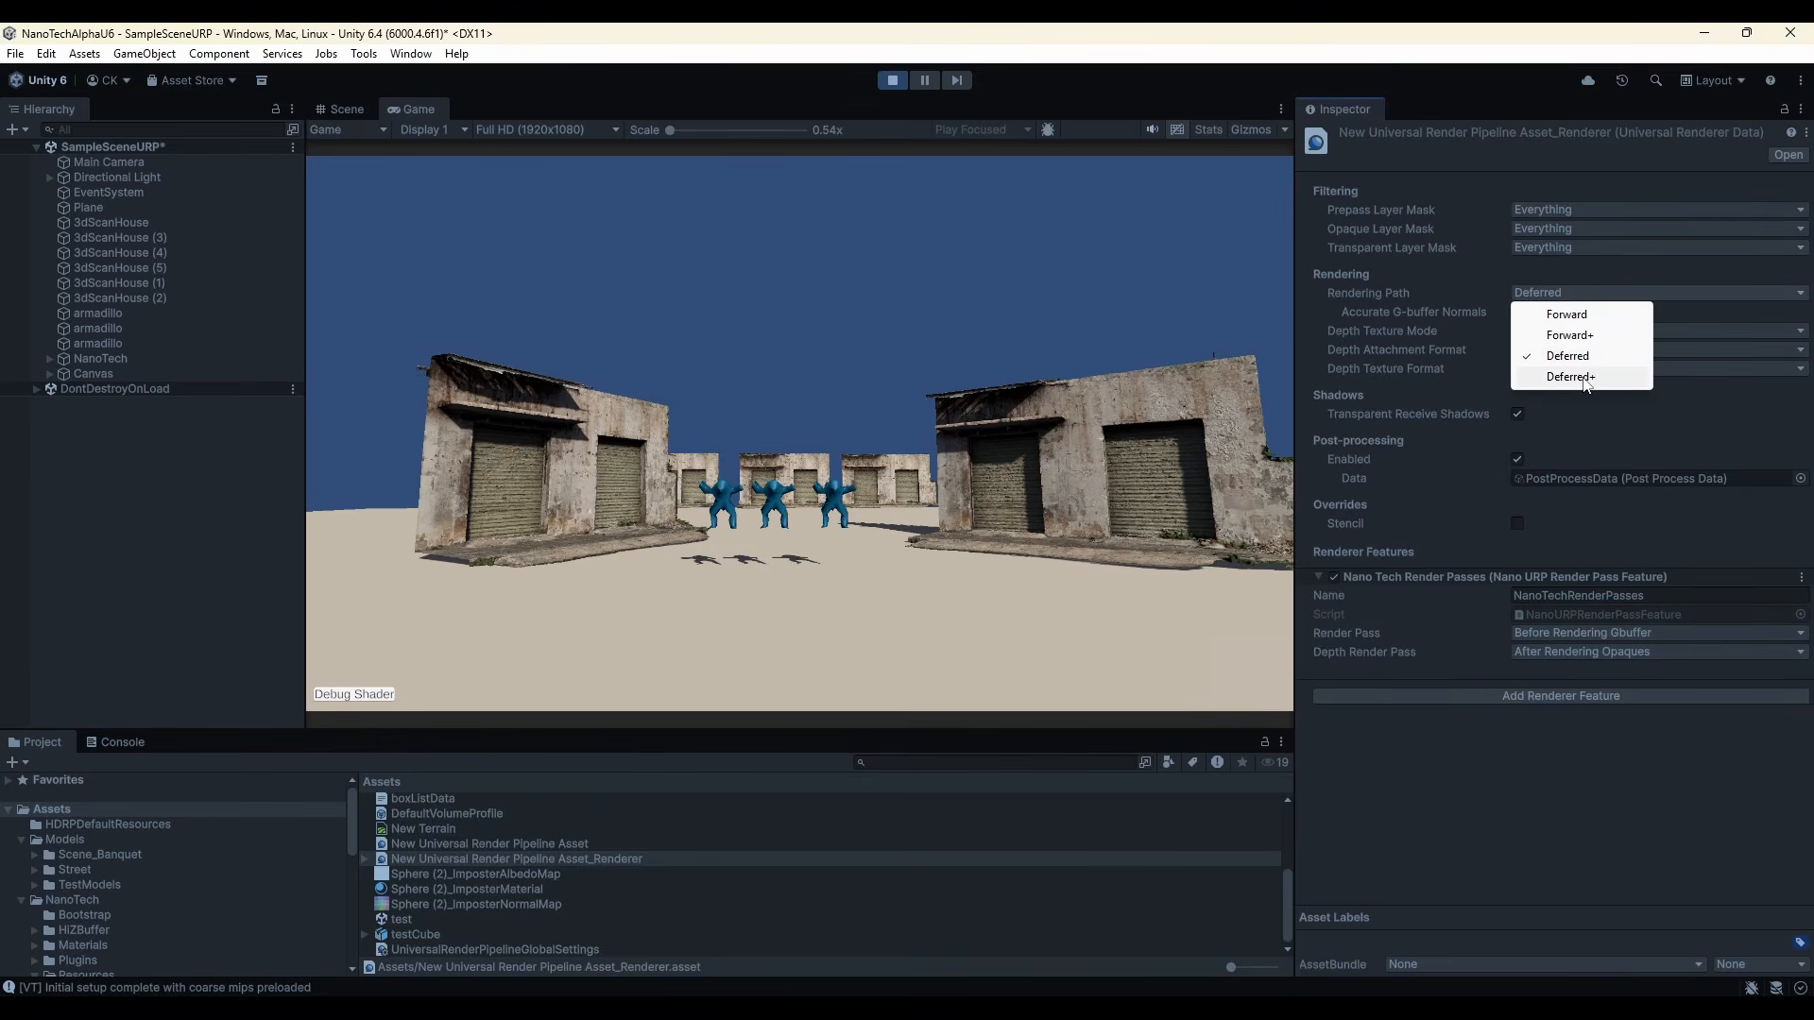
pyautogui.click(1526, 767)
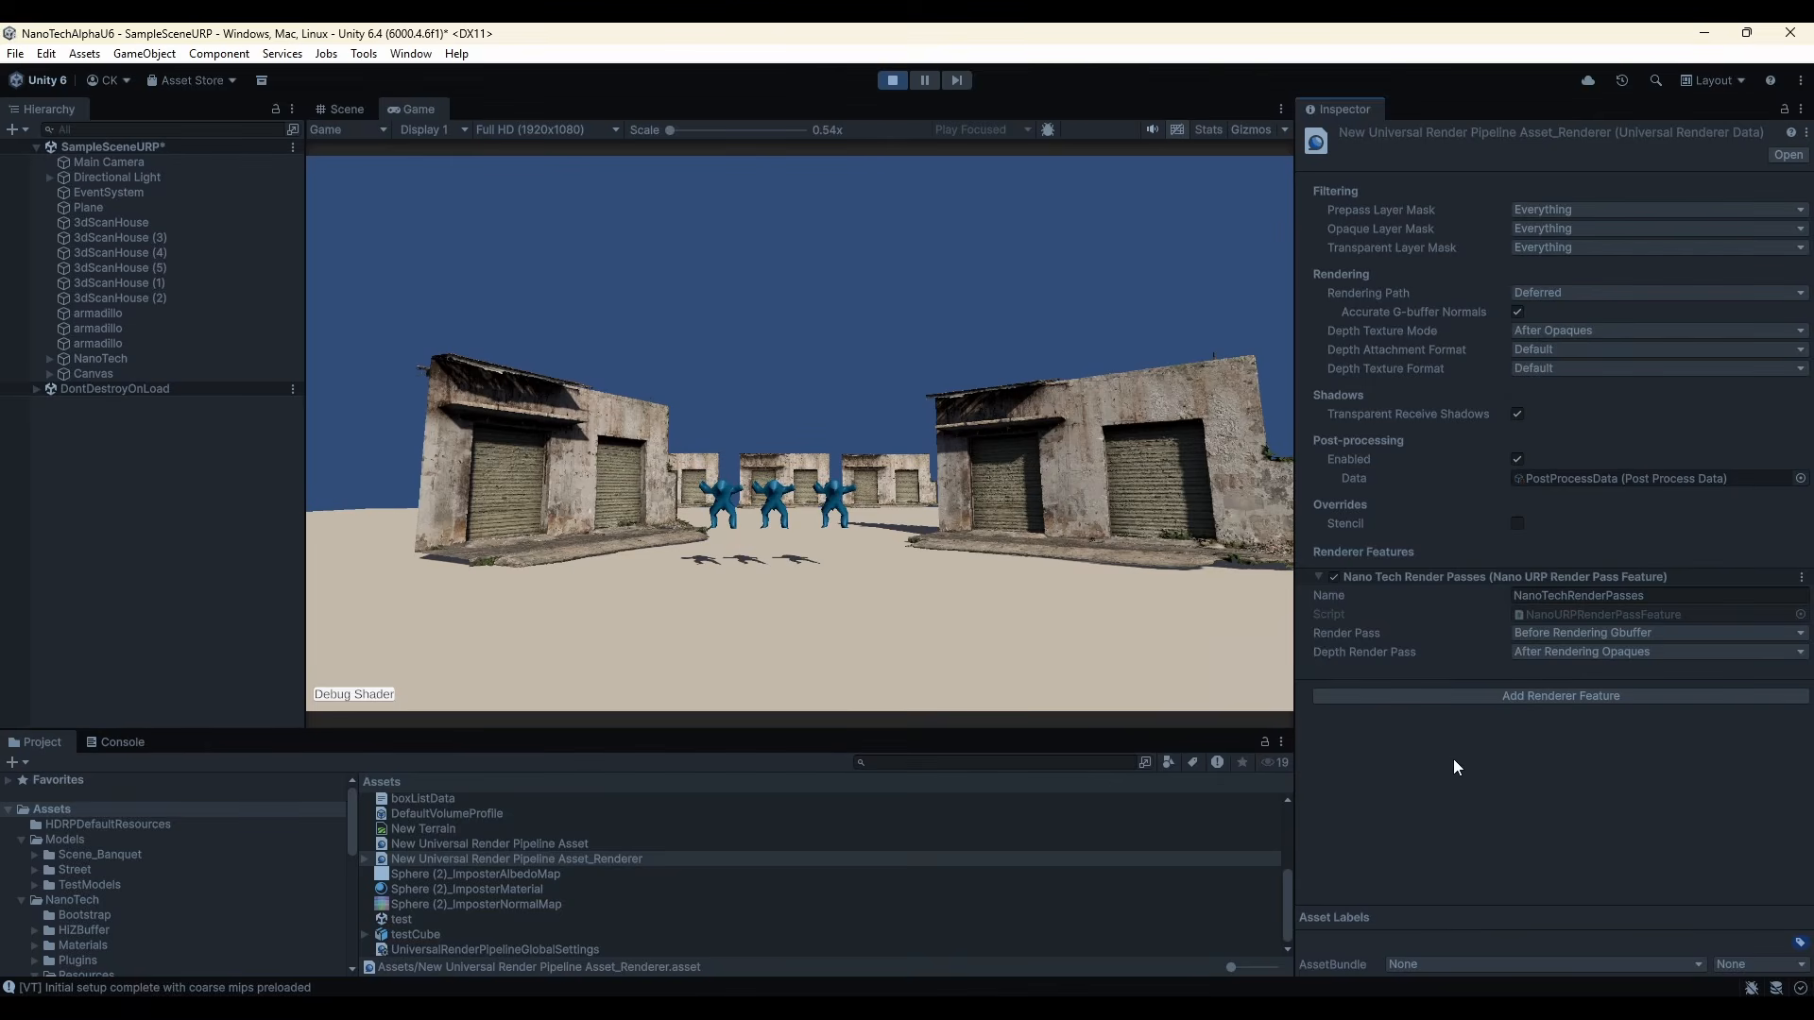
# Set the NanoTech object's Limit Screen Scale to 1920 and raise its Global Distance to about 1.31
pyautogui.click(143, 162)
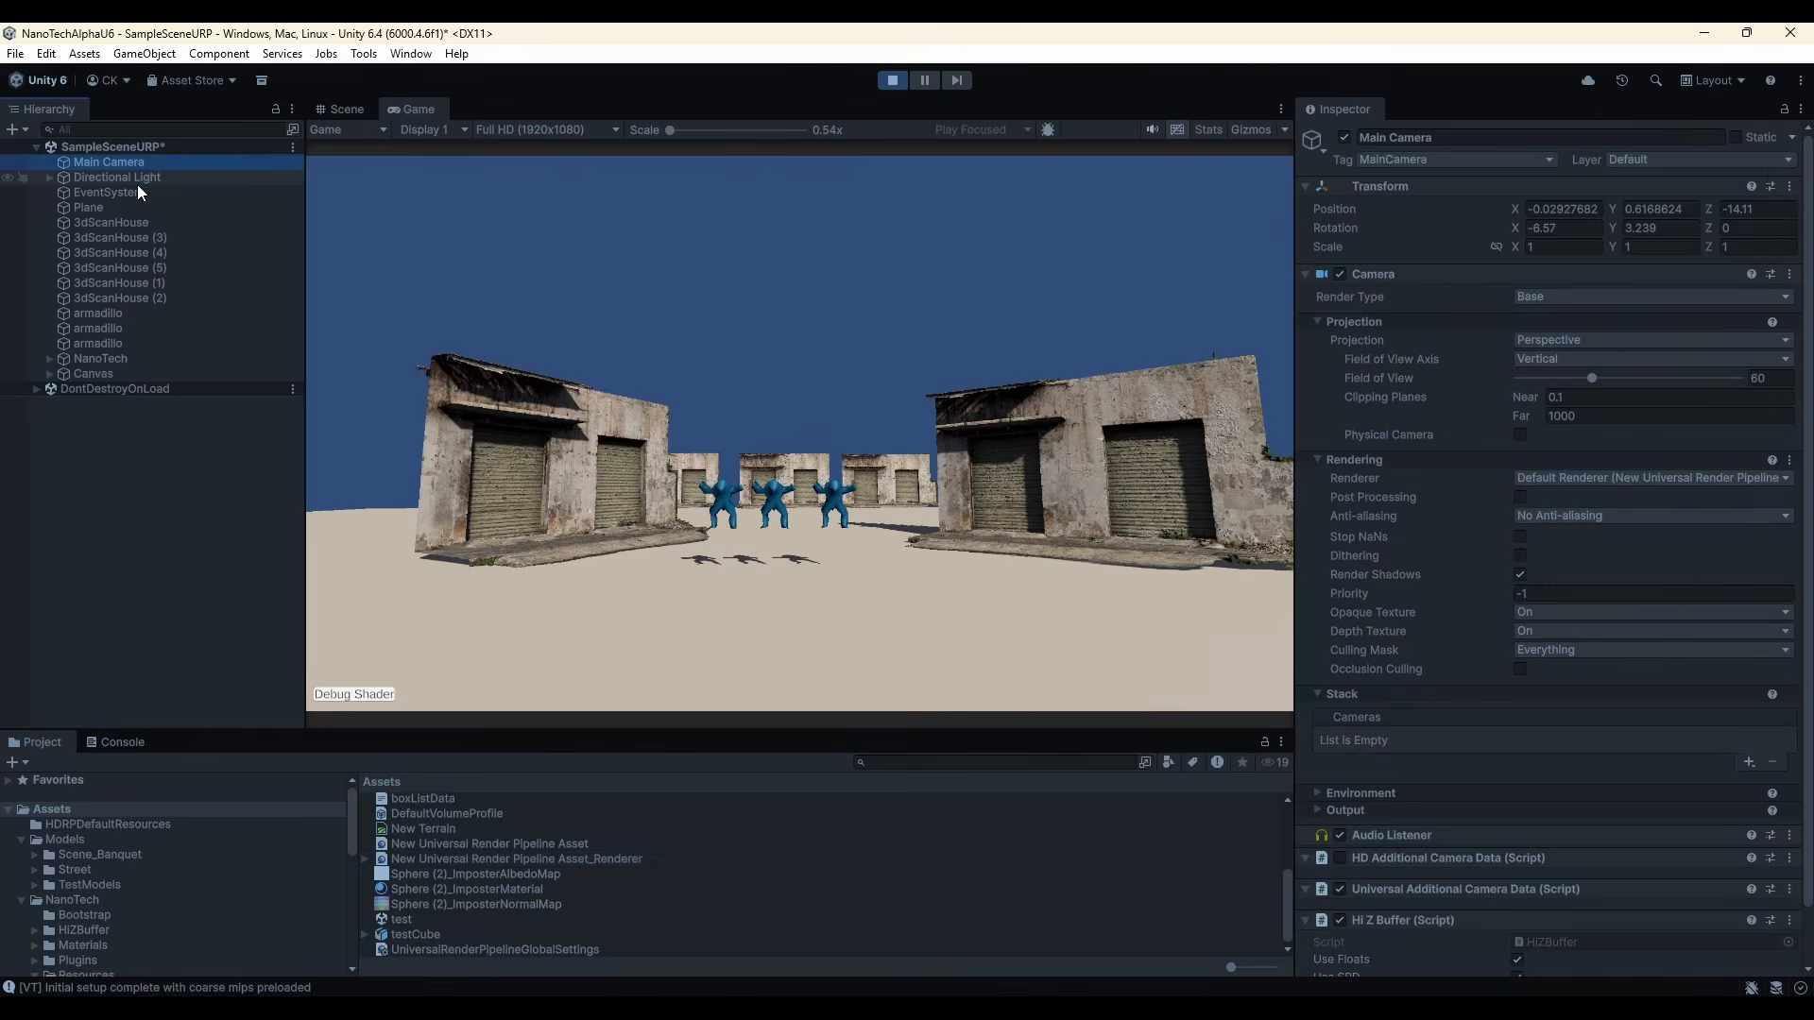
pyautogui.click(100, 359)
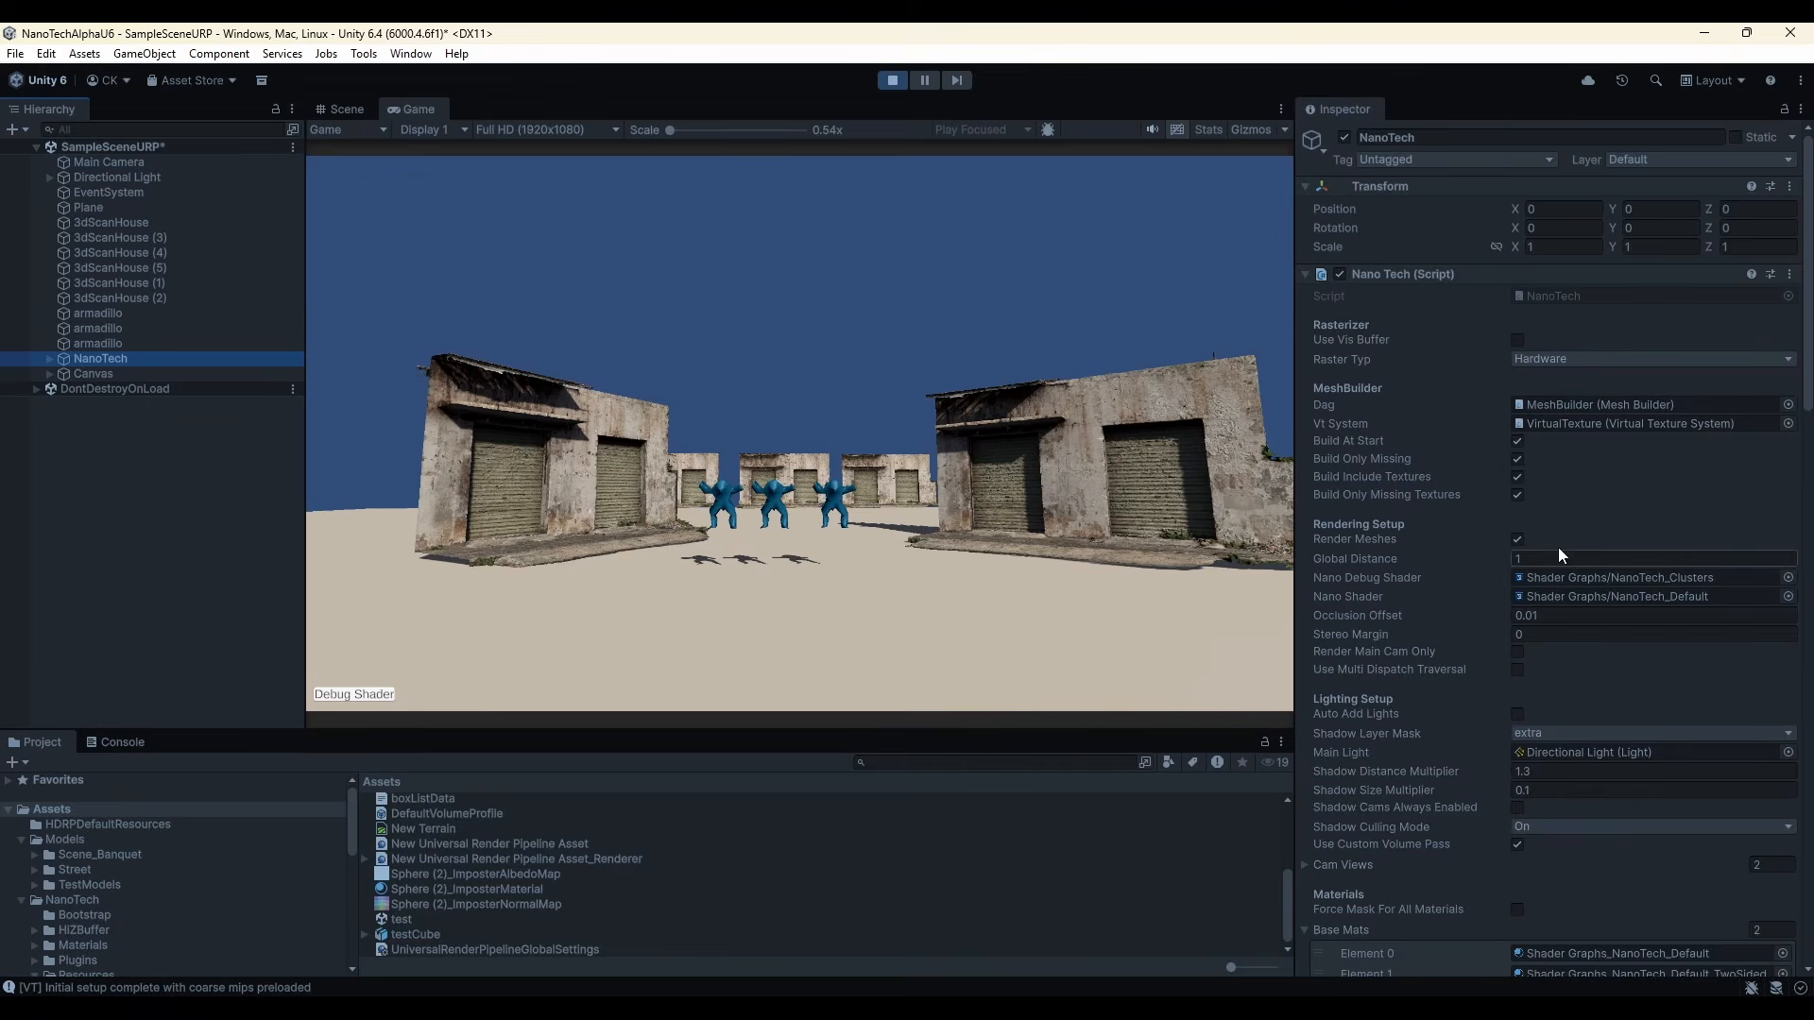
pyautogui.scroll(-4, 1556, 547)
pyautogui.click(1560, 859)
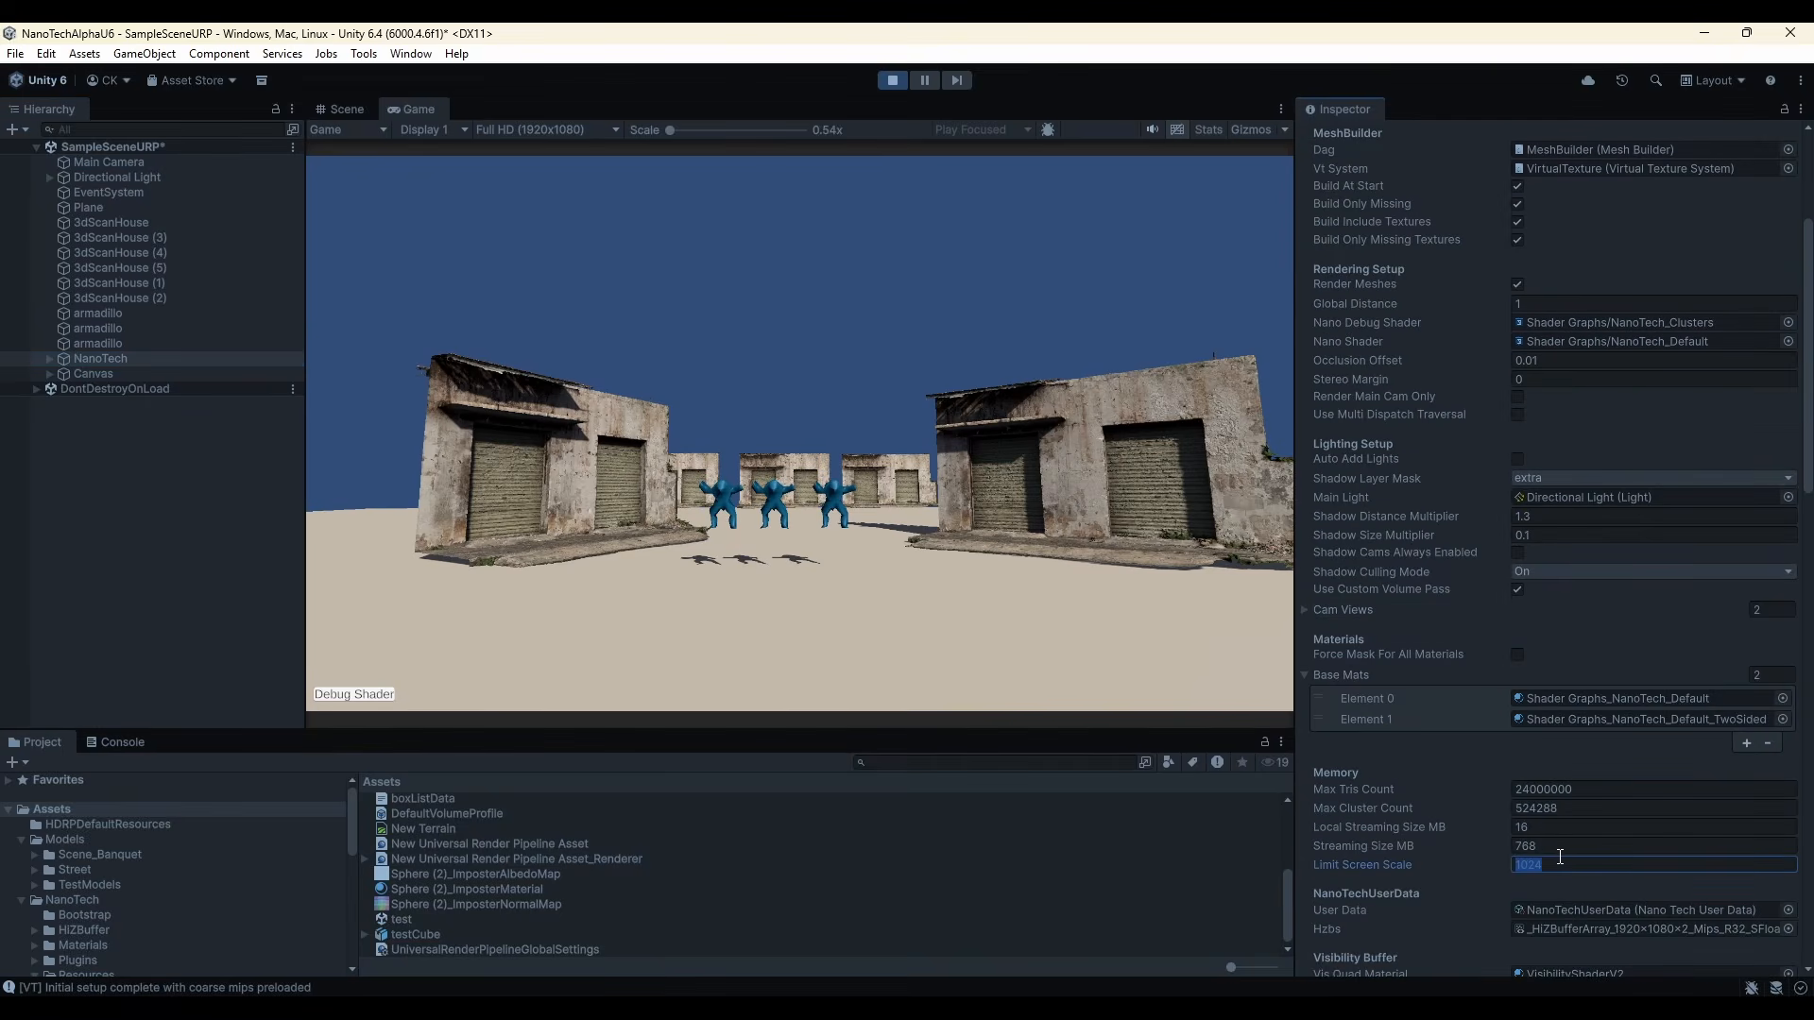
pyautogui.write('1920')
pyautogui.scroll(3, 1568, 750)
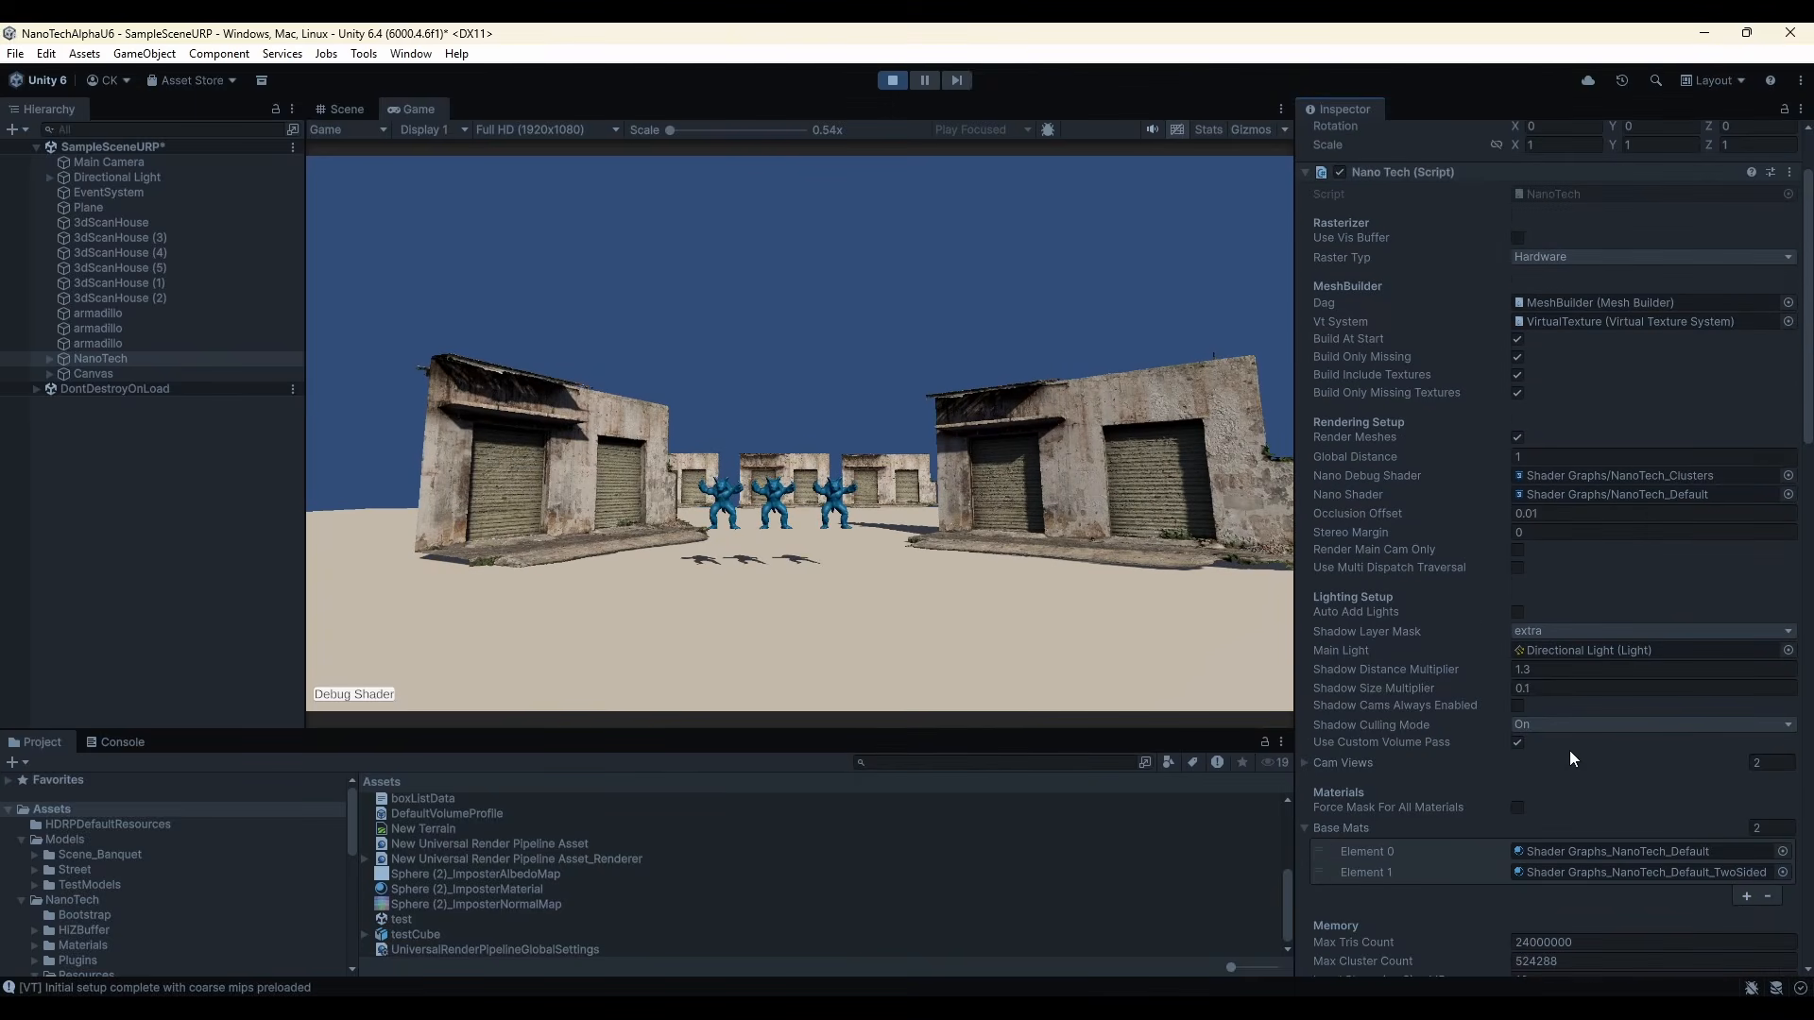
pyautogui.moveTo(1377, 460); pyautogui.dragTo(1406, 456)
# Add the Free Fly Camera component to the Main Camera
pyautogui.click(109, 162)
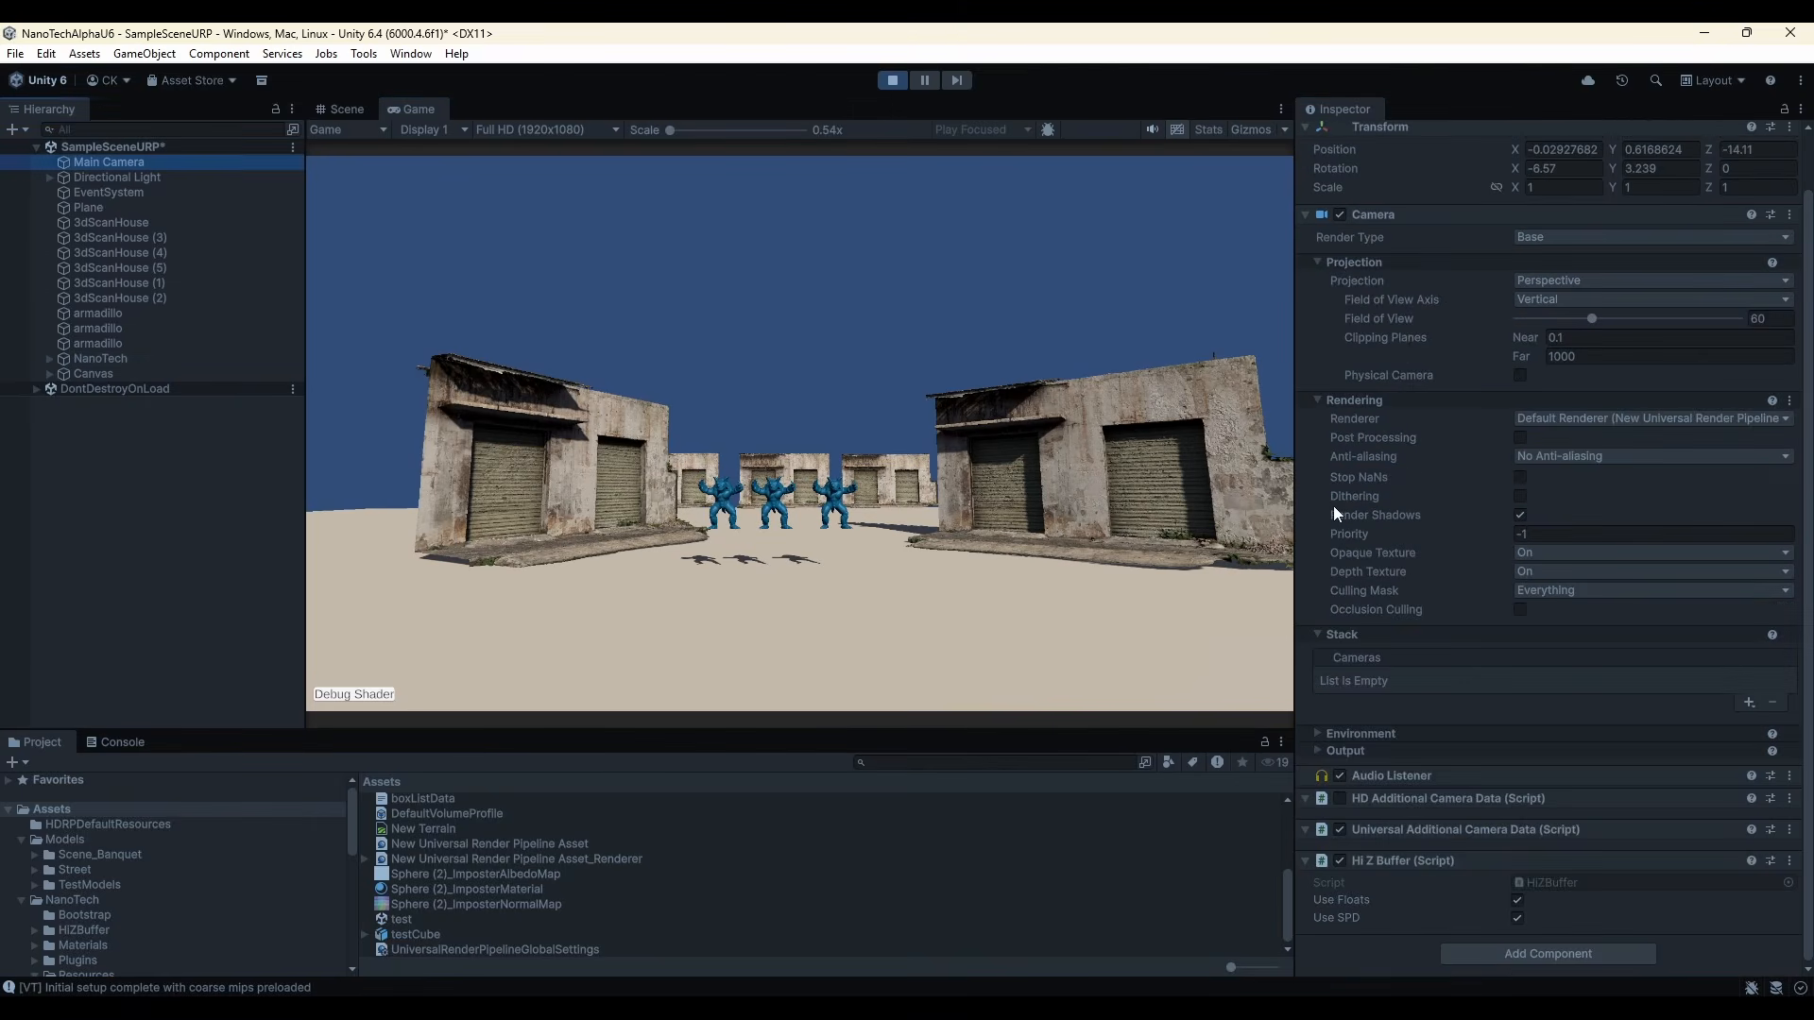
pyautogui.click(1491, 953)
pyautogui.write('fly')
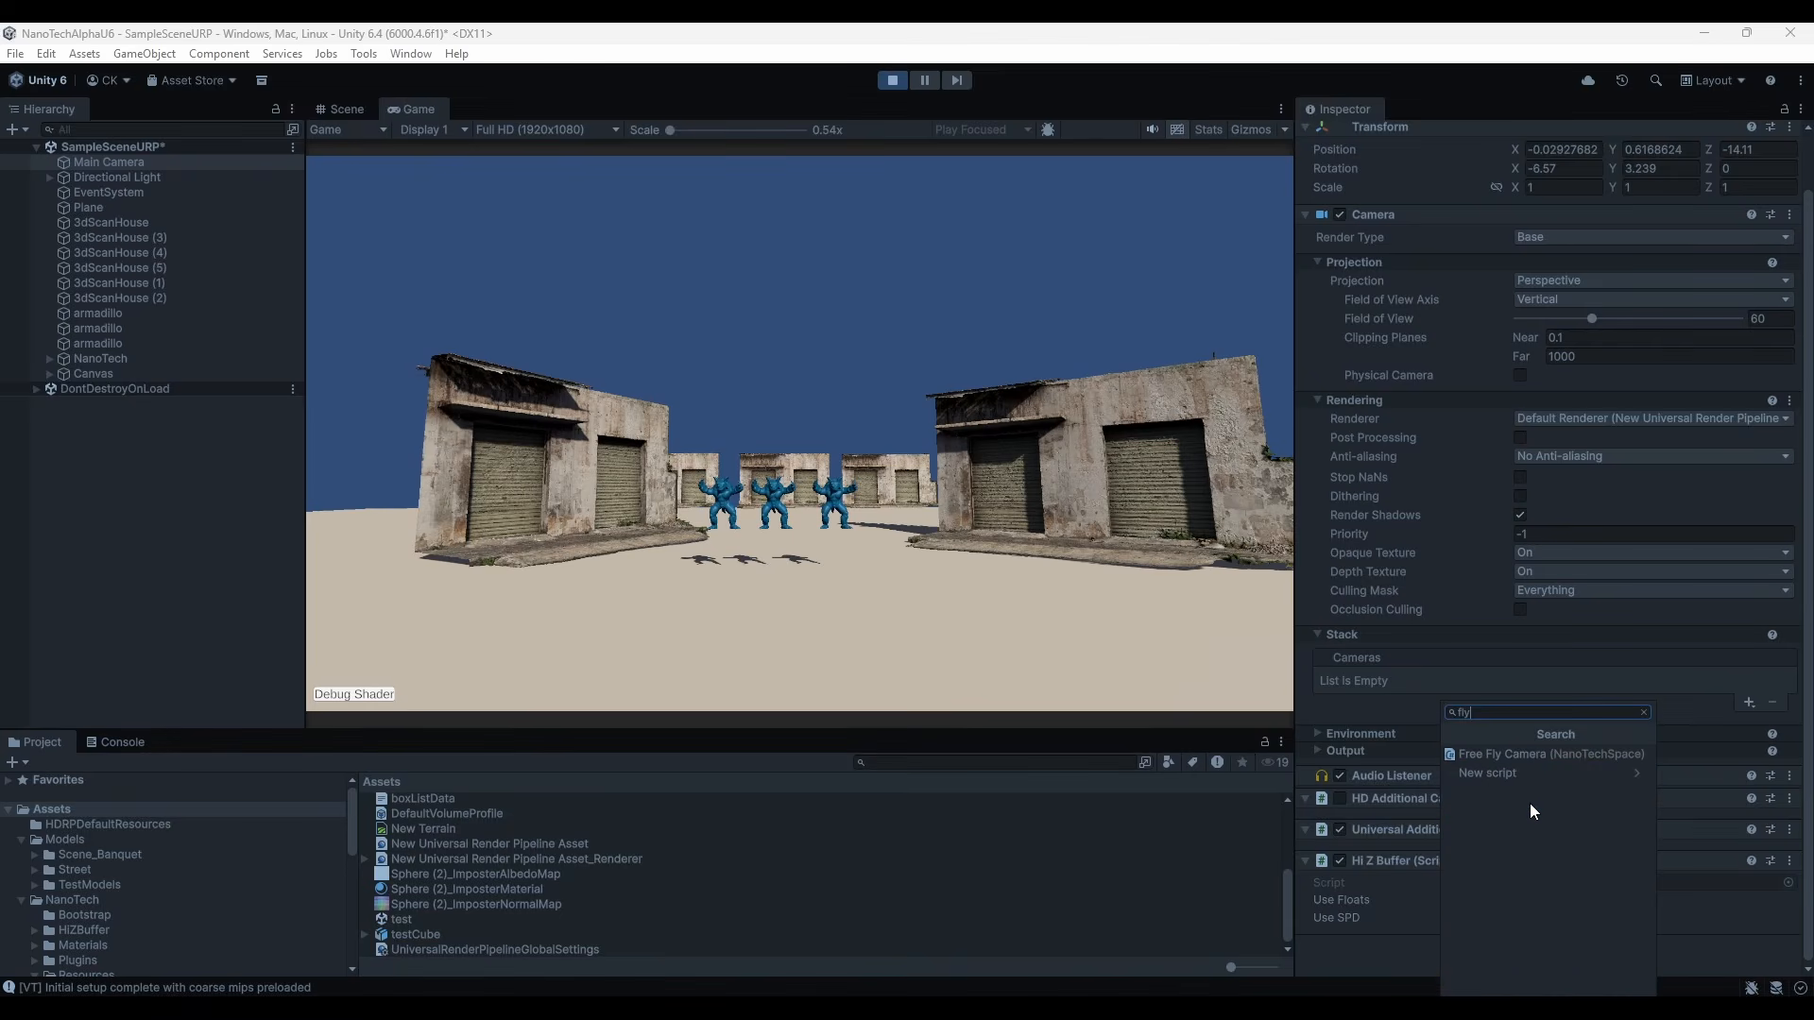
pyautogui.click(1515, 755)
# Fly the game camera forward to a close view of the middle armadillo
pyautogui.click(829, 398)
pyautogui.press('w')
pyautogui.moveTo(930, 392); pyautogui.dragTo(764, 382, button='right')
pyautogui.press('a')
pyautogui.press('w')
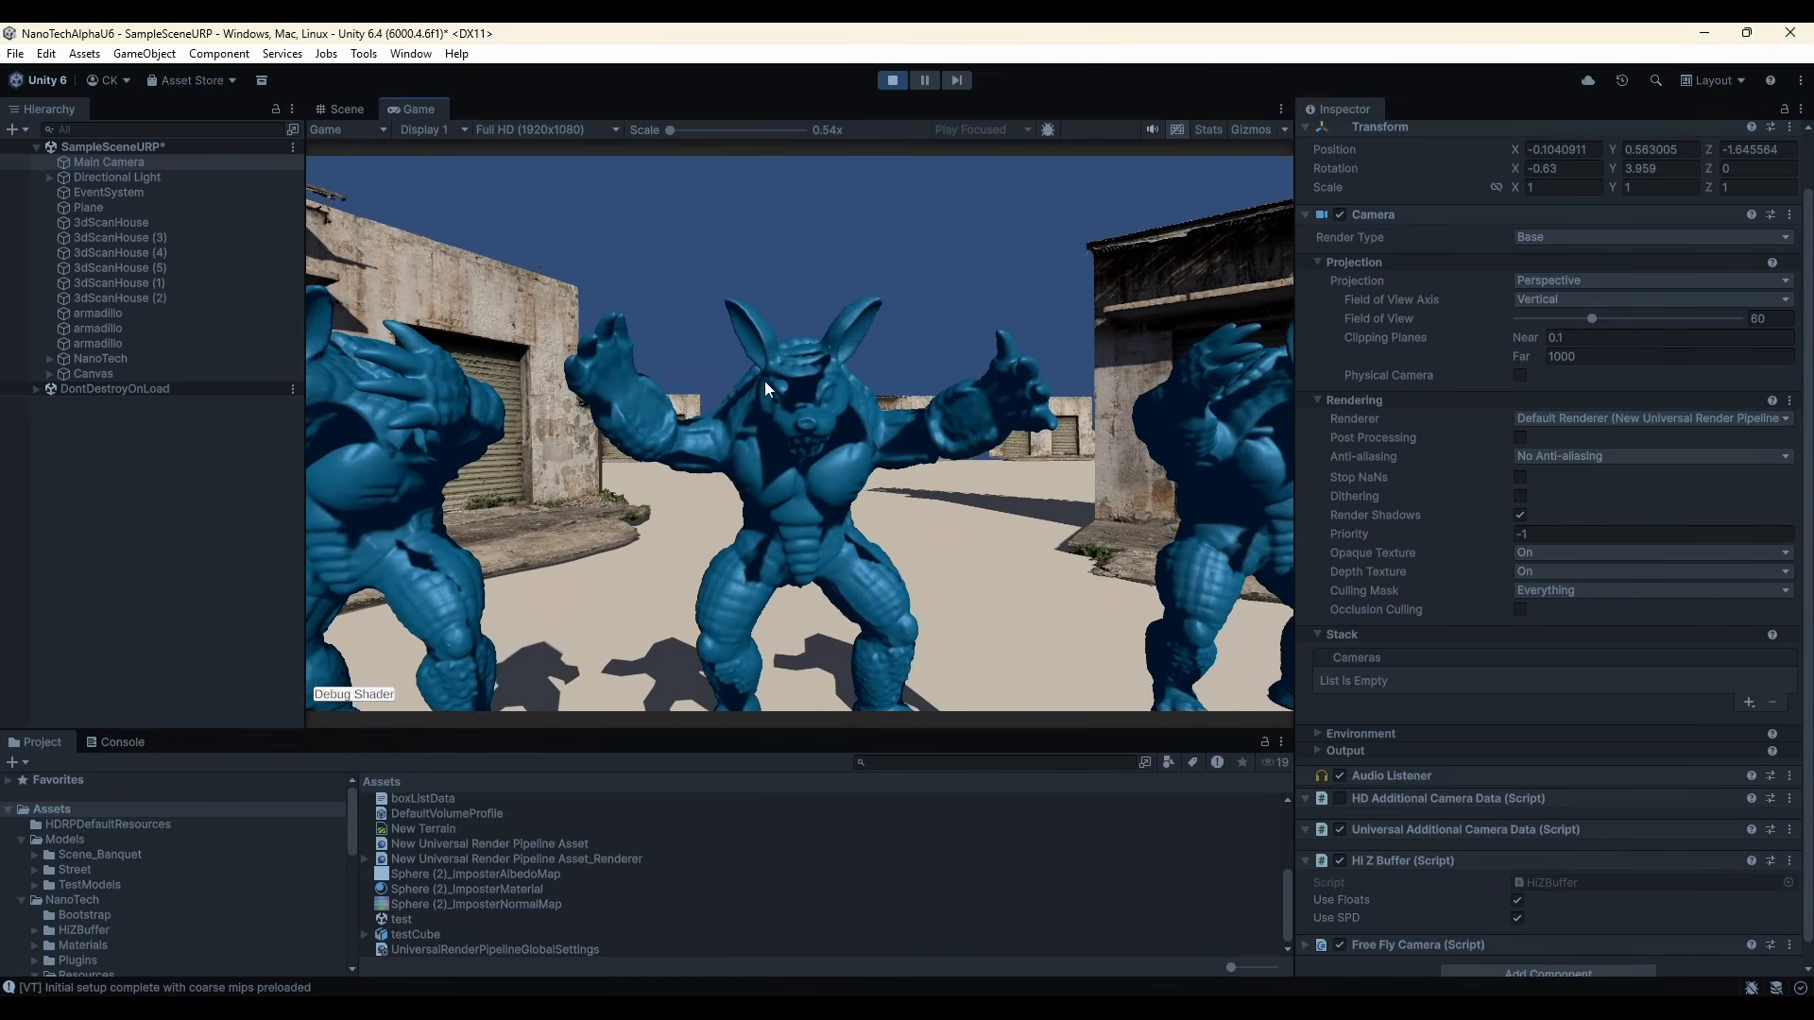
# Set NanoTech's Global Distance to about 1.28 and Shadow Distance Multiplier to about 0.48, then back away to view all three armadillos
pyautogui.click(114, 359)
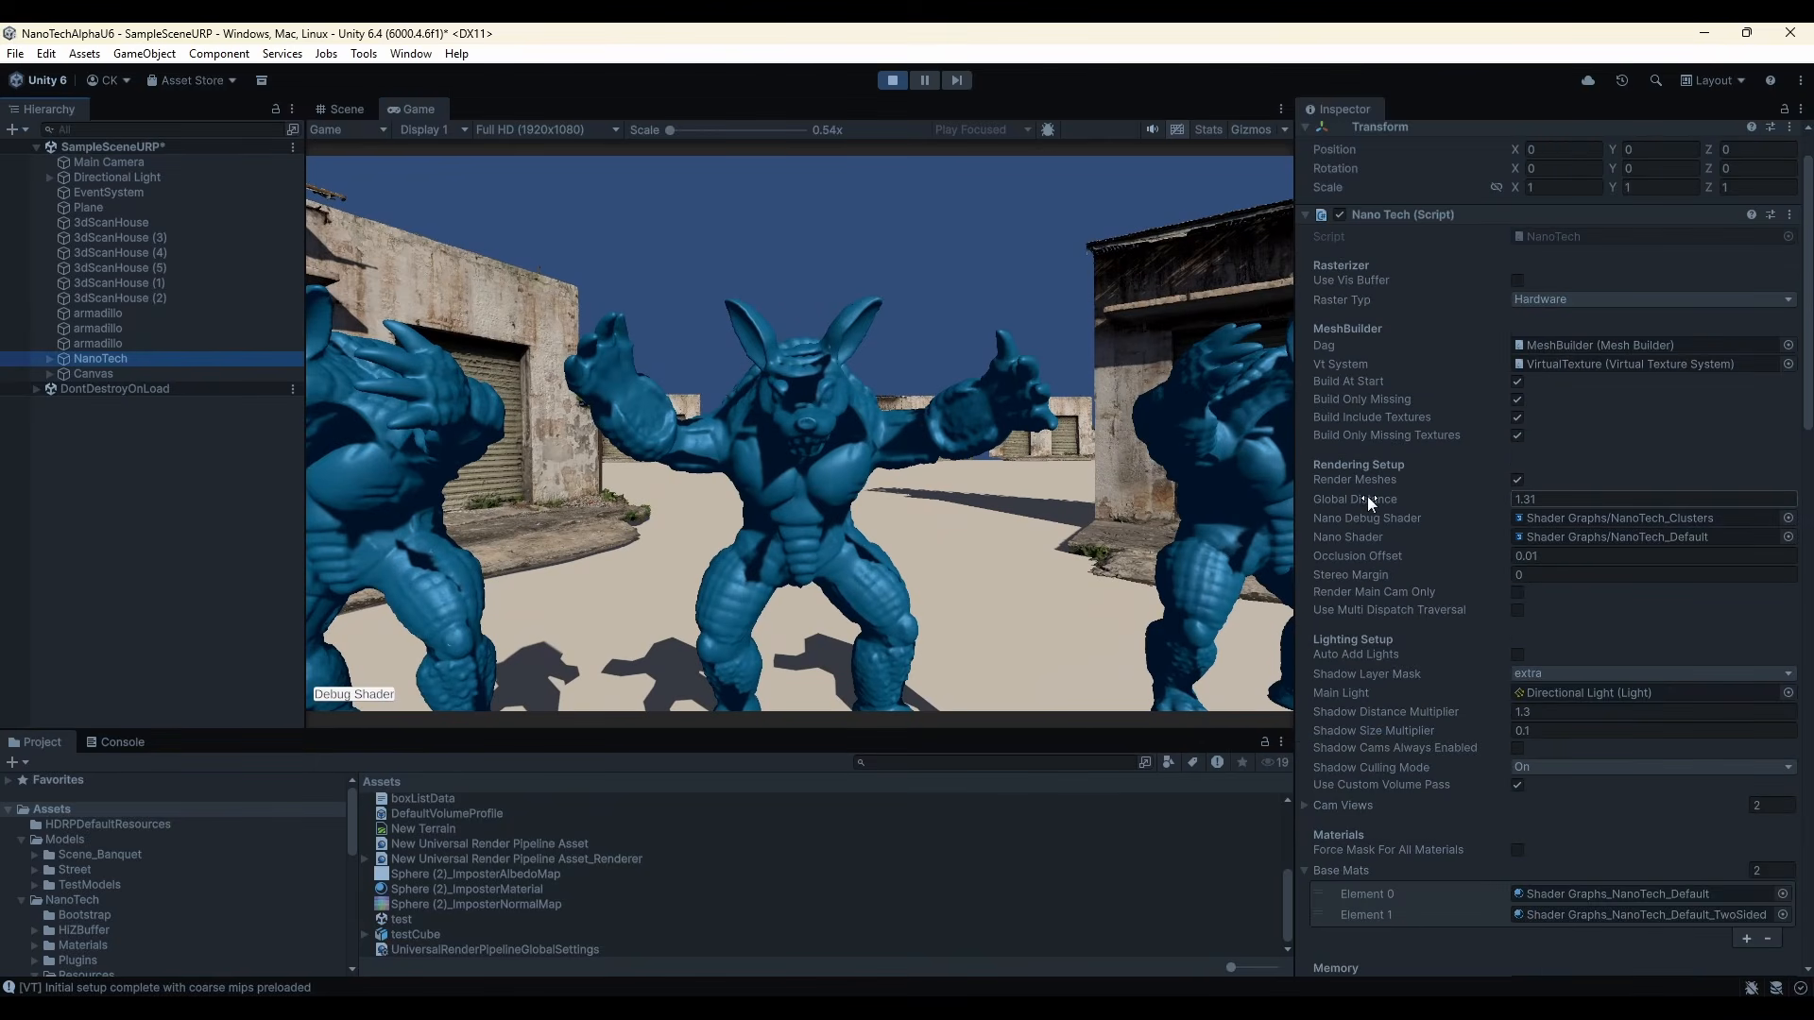
pyautogui.moveTo(1368, 496); pyautogui.dragTo(1364, 496)
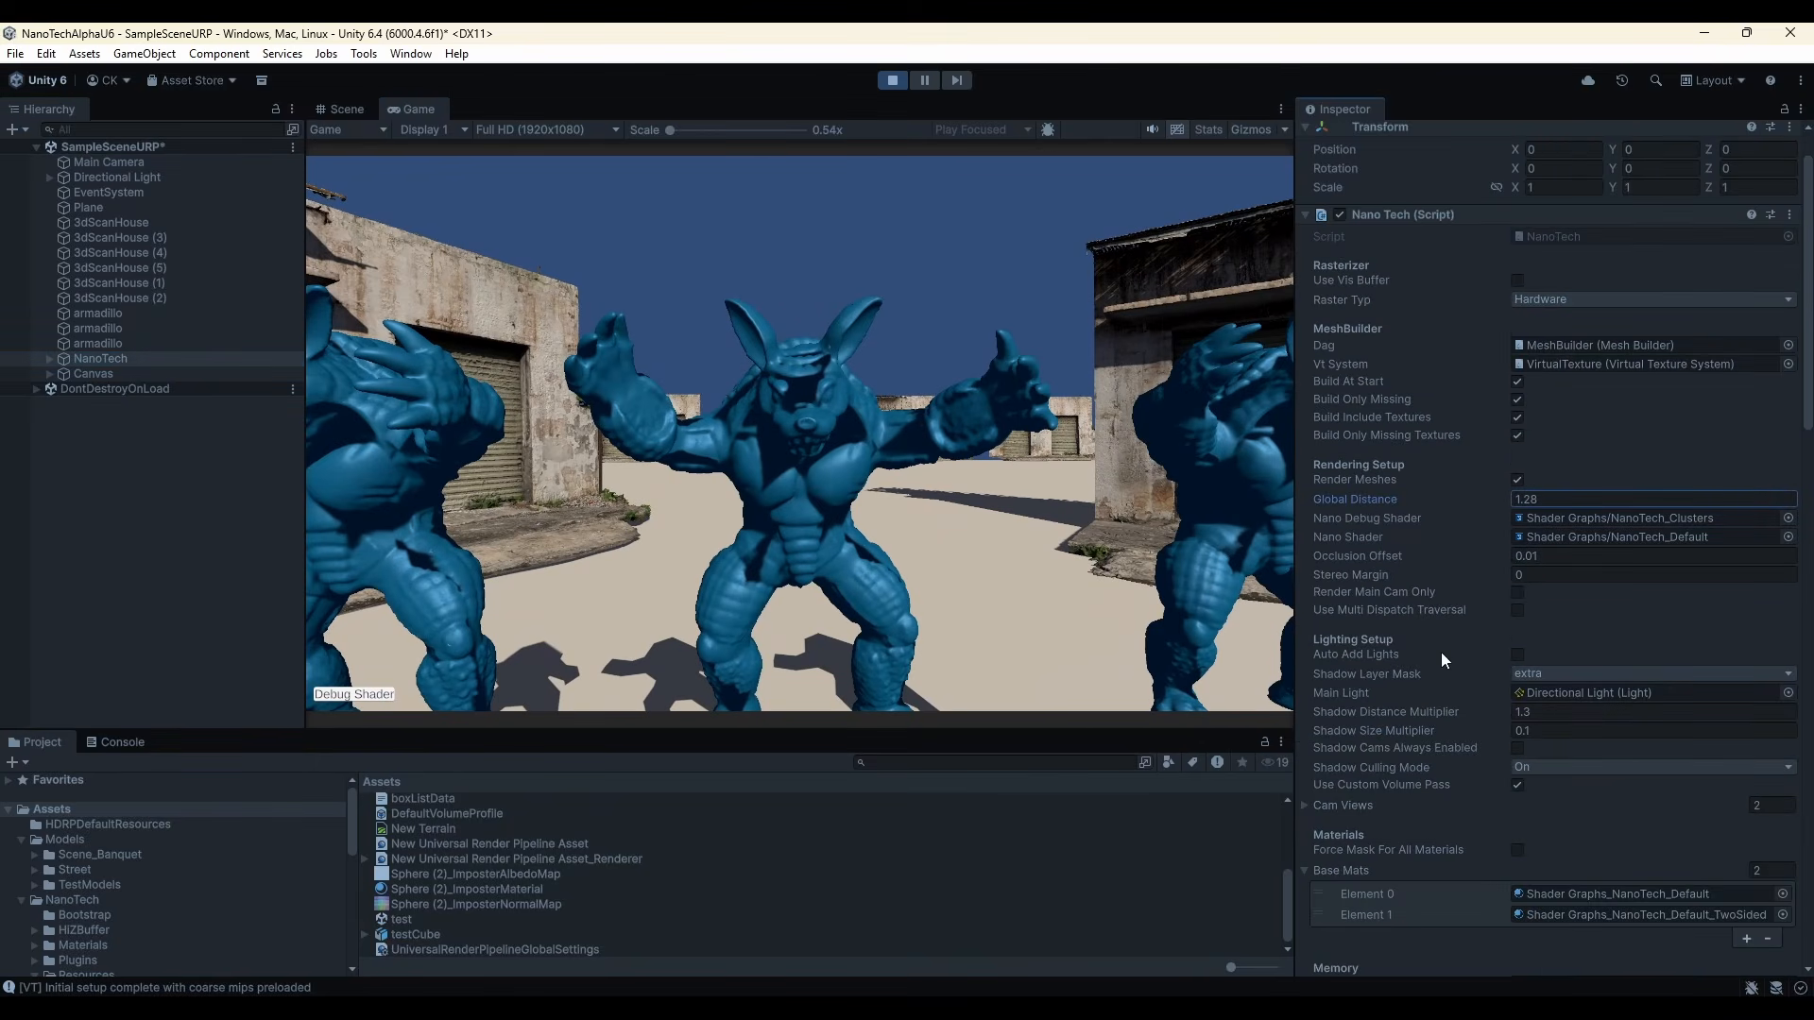
pyautogui.moveTo(1414, 716); pyautogui.dragTo(1330, 706)
pyautogui.moveTo(881, 354); pyautogui.dragTo(893, 394, button='right')
pyautogui.press('s')
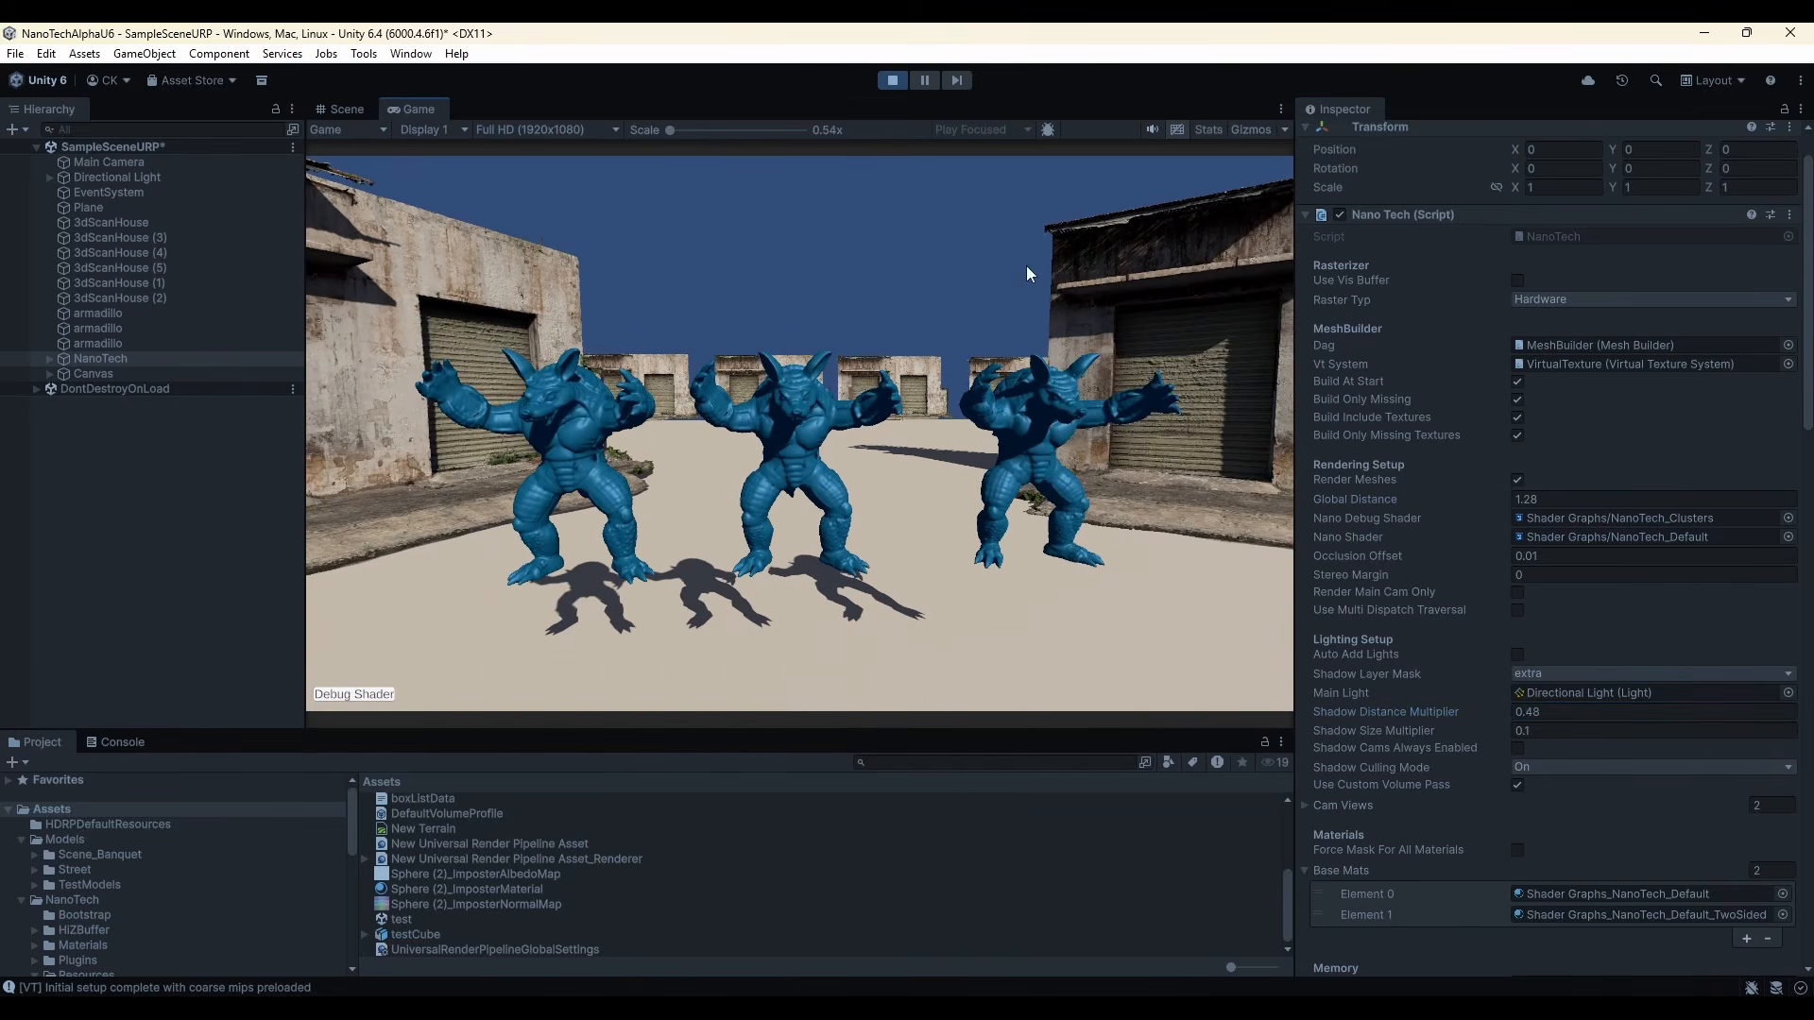
# Show the game view statistics and adjust NanoTech's Shadow Distance Multiplier to about 0.41 and Shadow Size Multiplier to about 0.18
pyautogui.click(1200, 138)
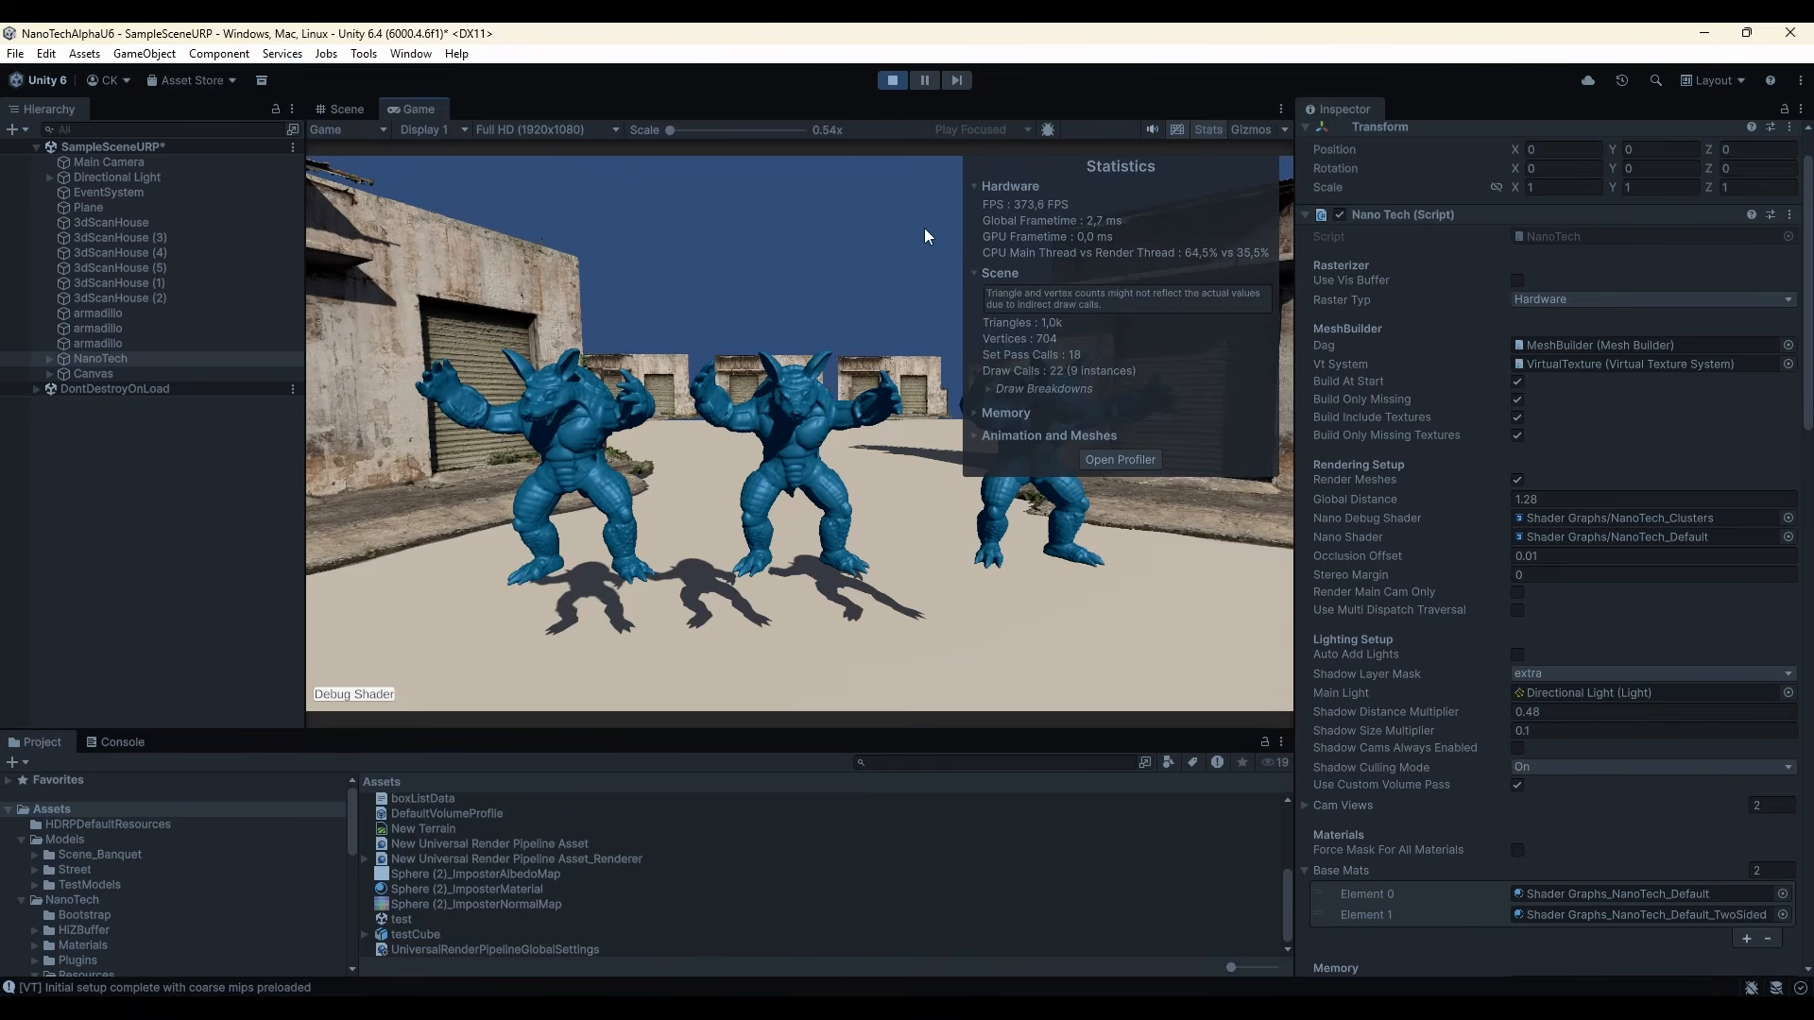
pyautogui.moveTo(865, 291); pyautogui.dragTo(820, 296, button='right')
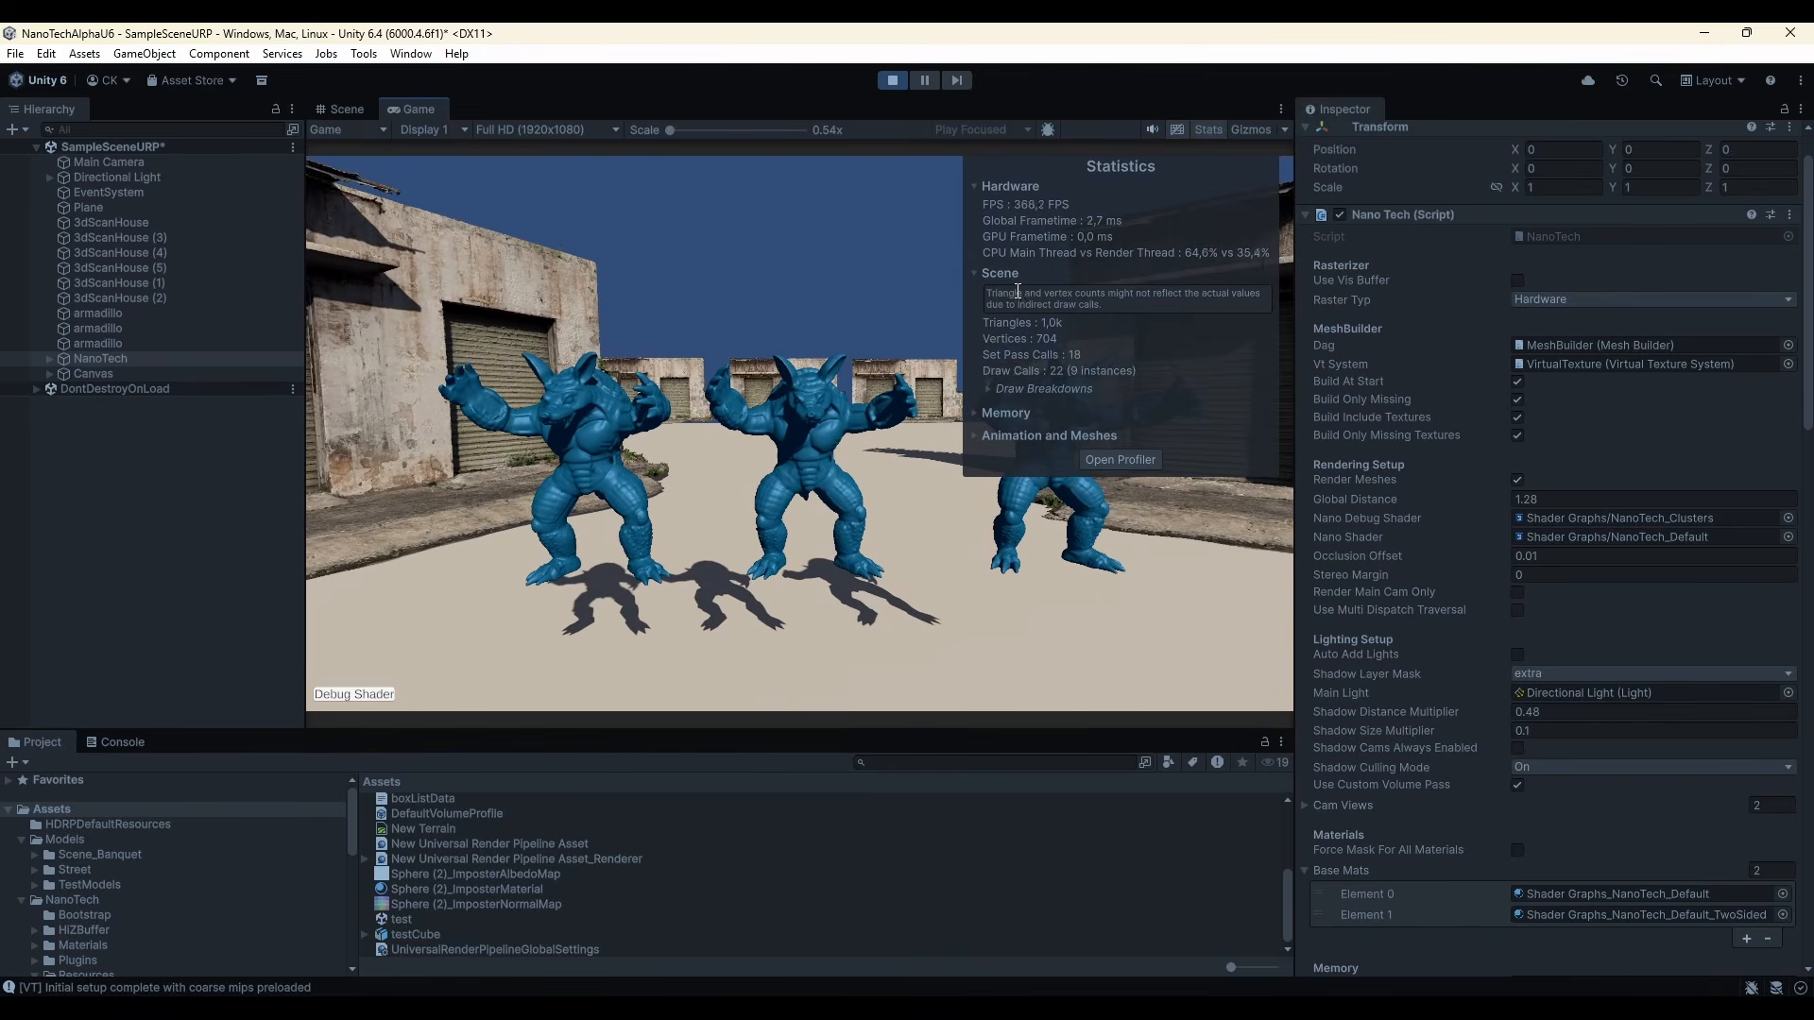
pyautogui.moveTo(1406, 713); pyautogui.dragTo(1368, 707)
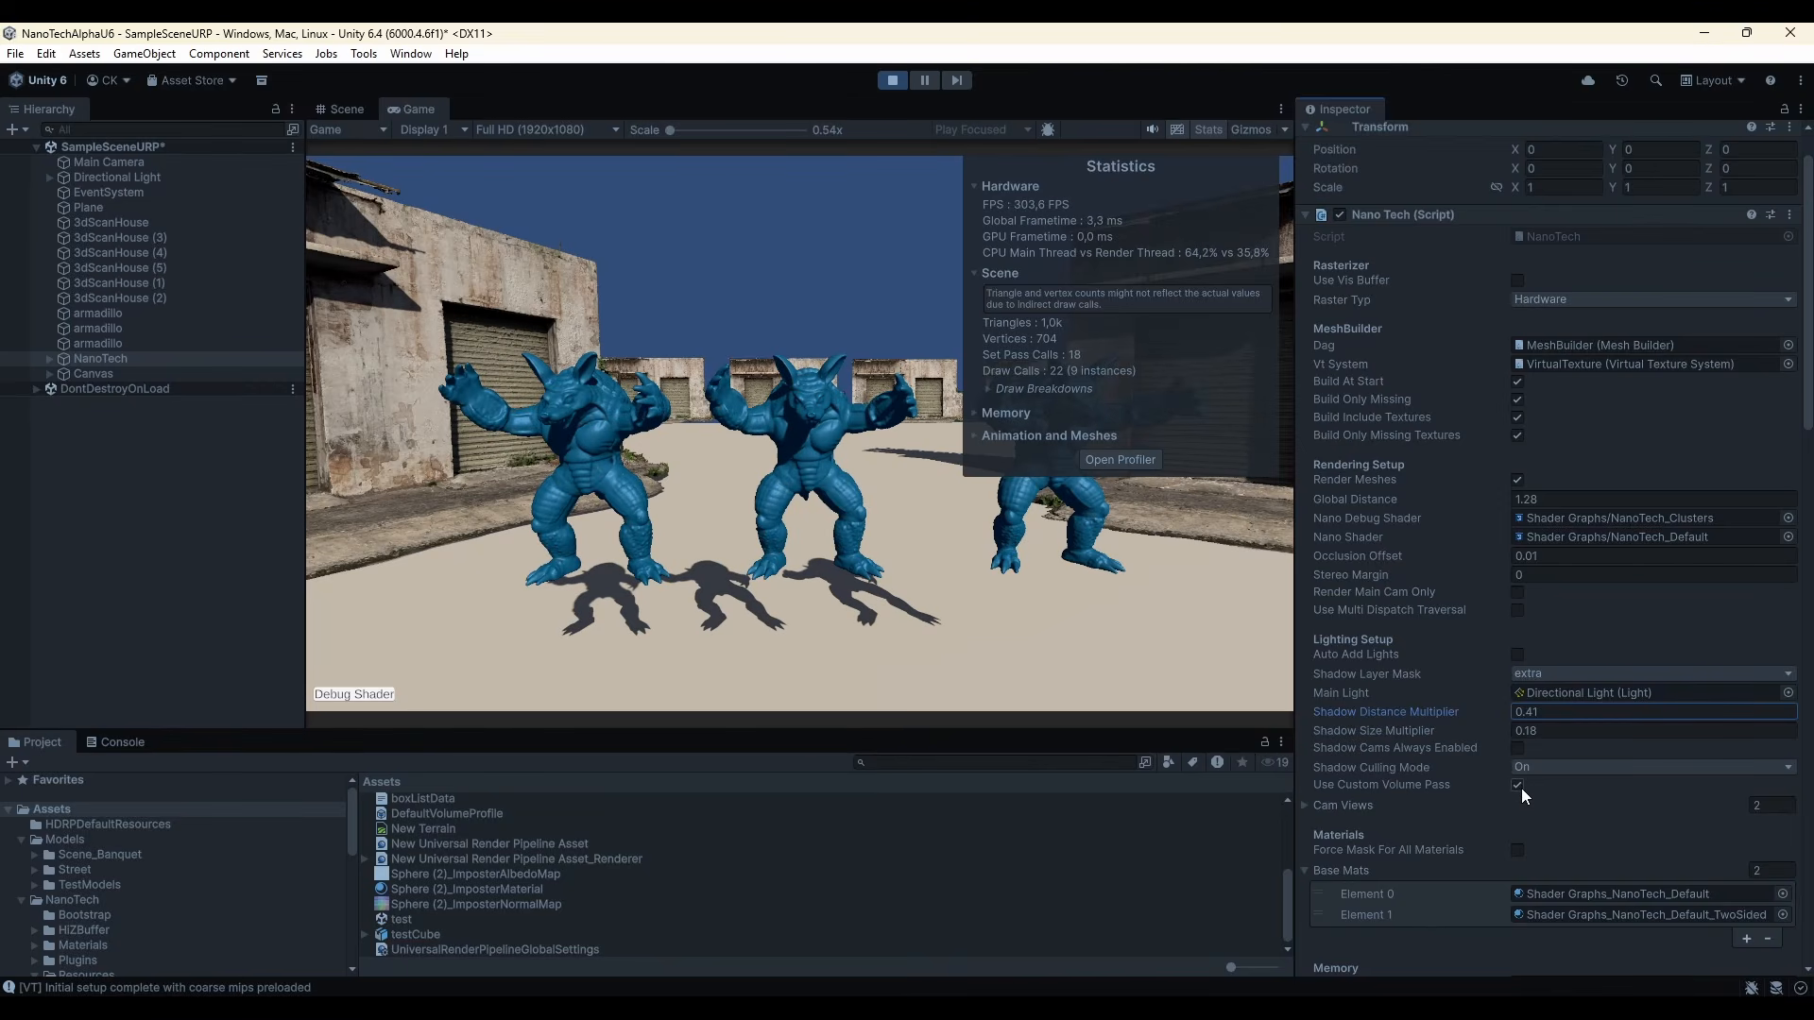
# Try Nothing as NanoTech's Shadow Layer Mask and restore it to extra
pyautogui.click(1552, 673)
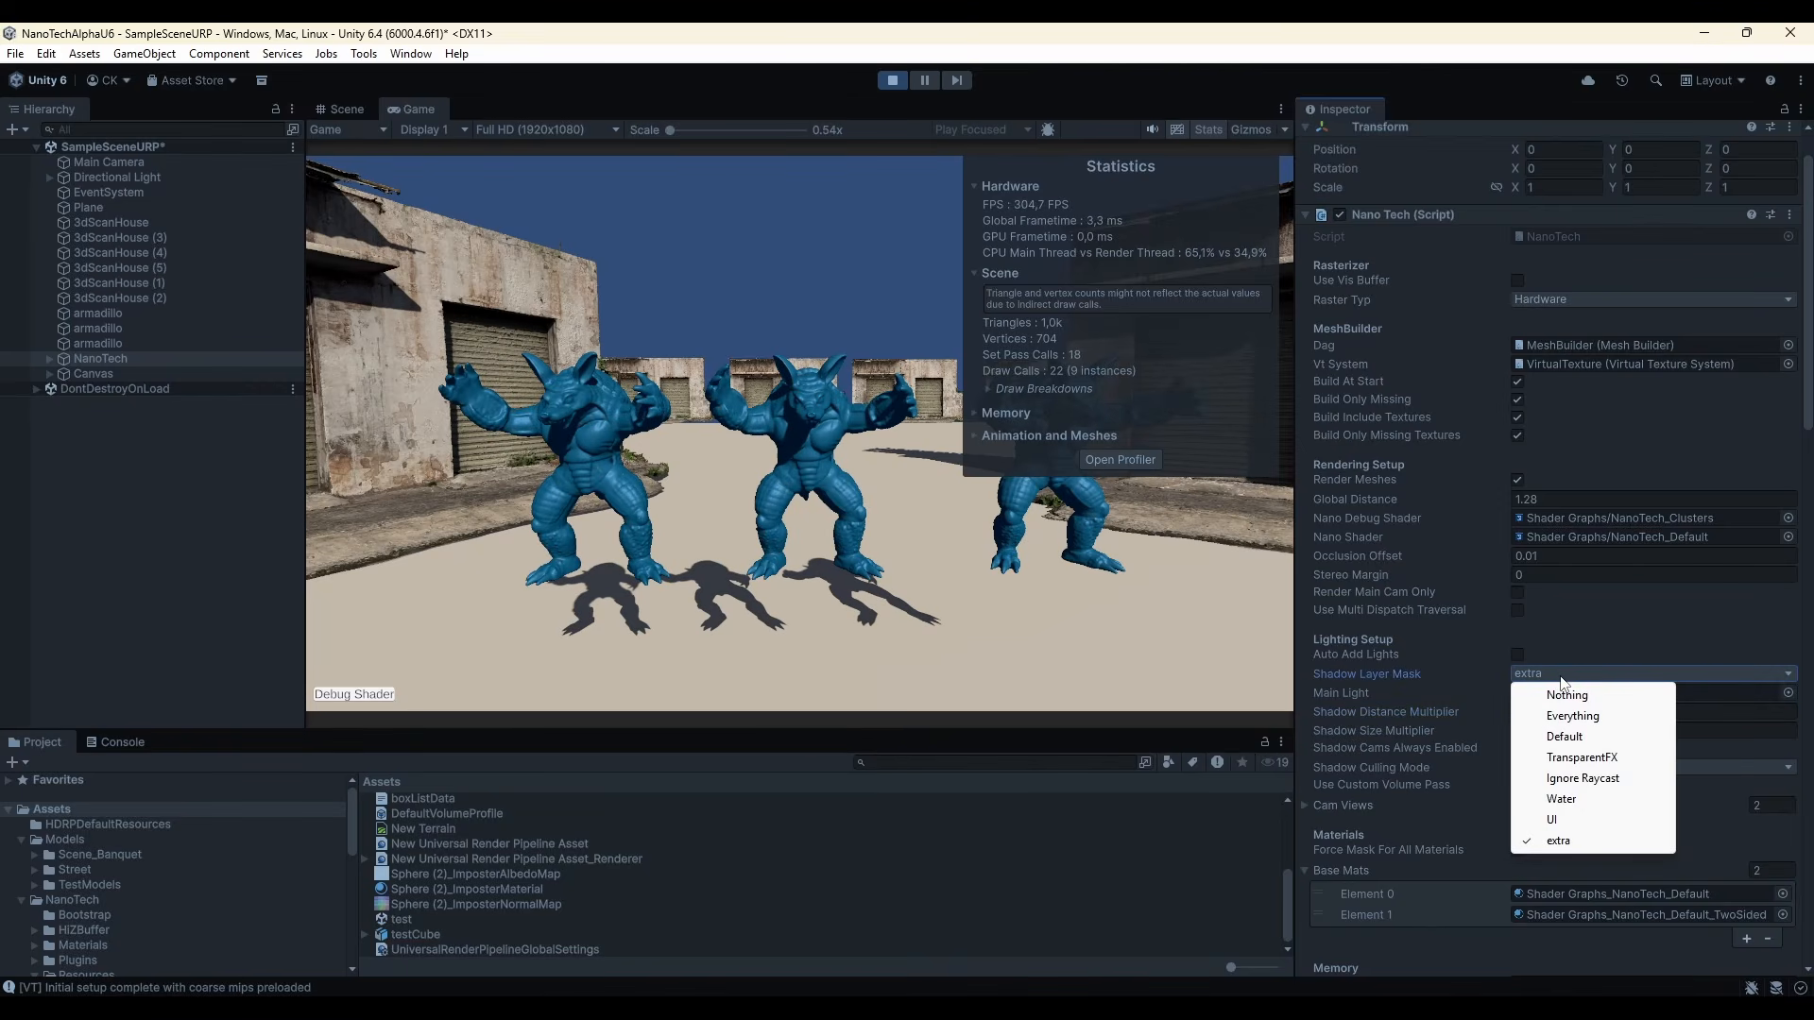
pyautogui.click(1569, 700)
pyautogui.click(1566, 674)
pyautogui.click(1590, 841)
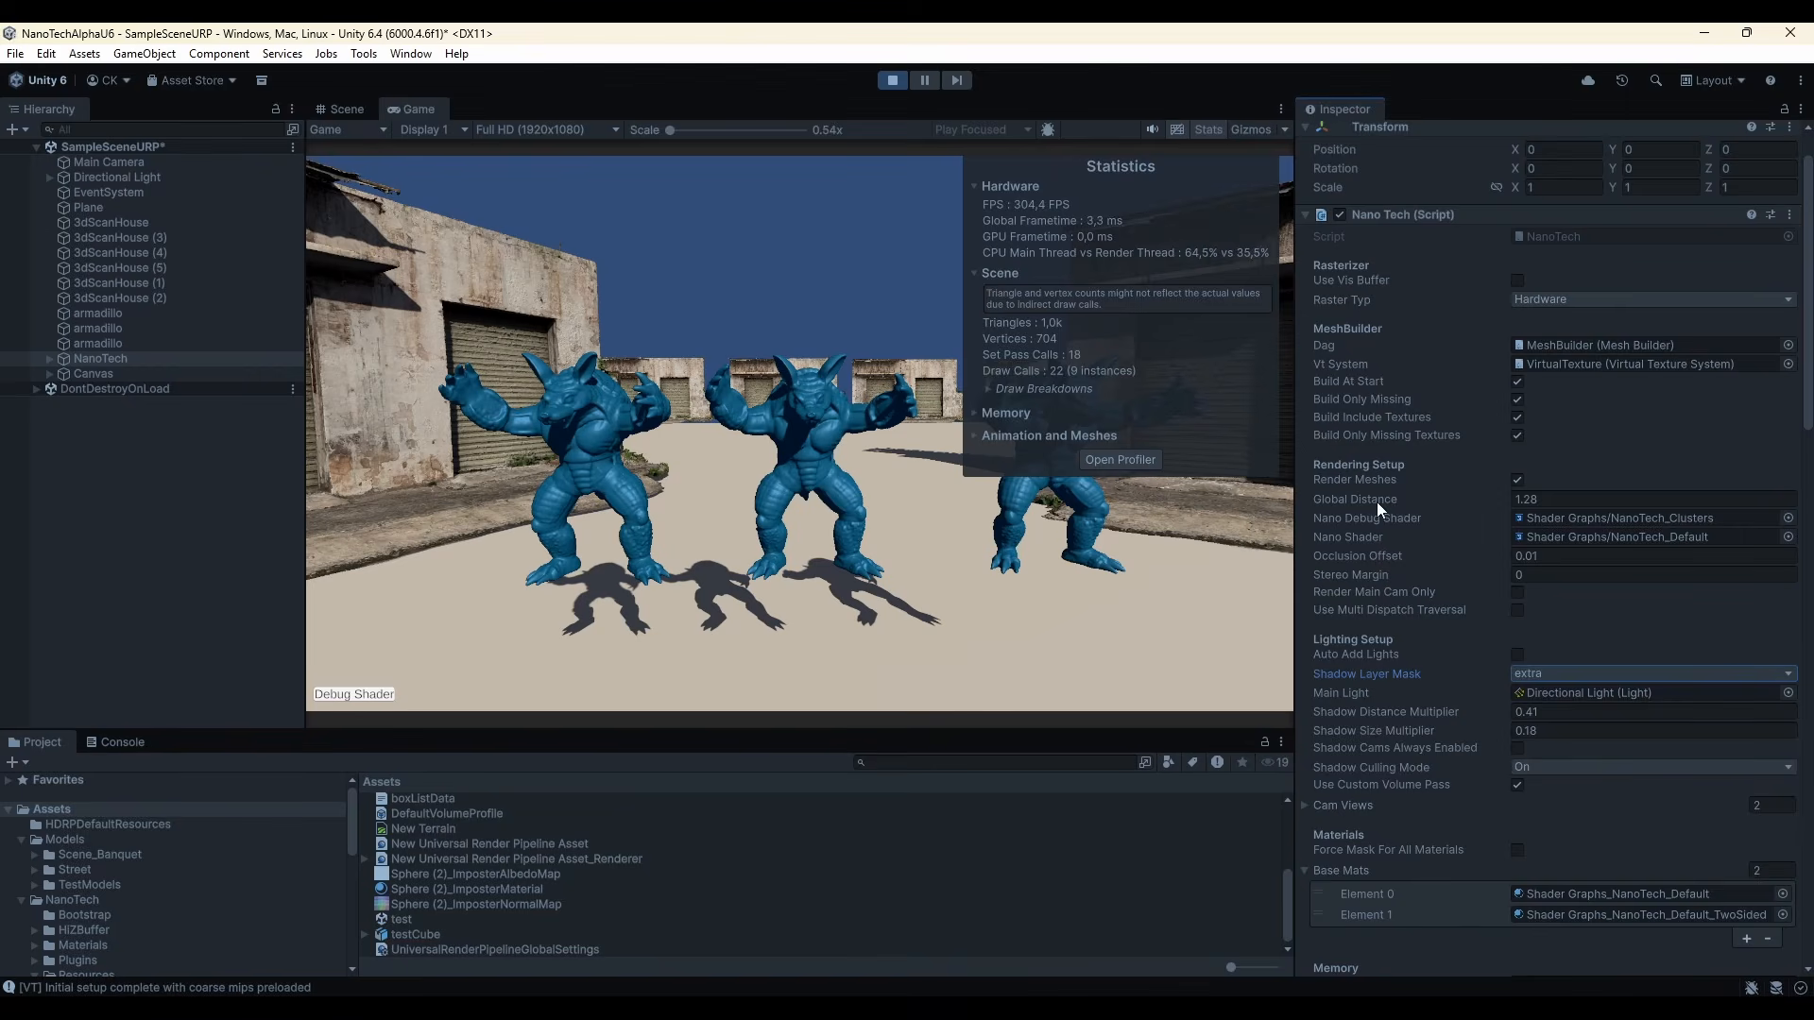
# Open the project's Tags and Layers settings and check the name of User Layer 31
pyautogui.click(1801, 110)
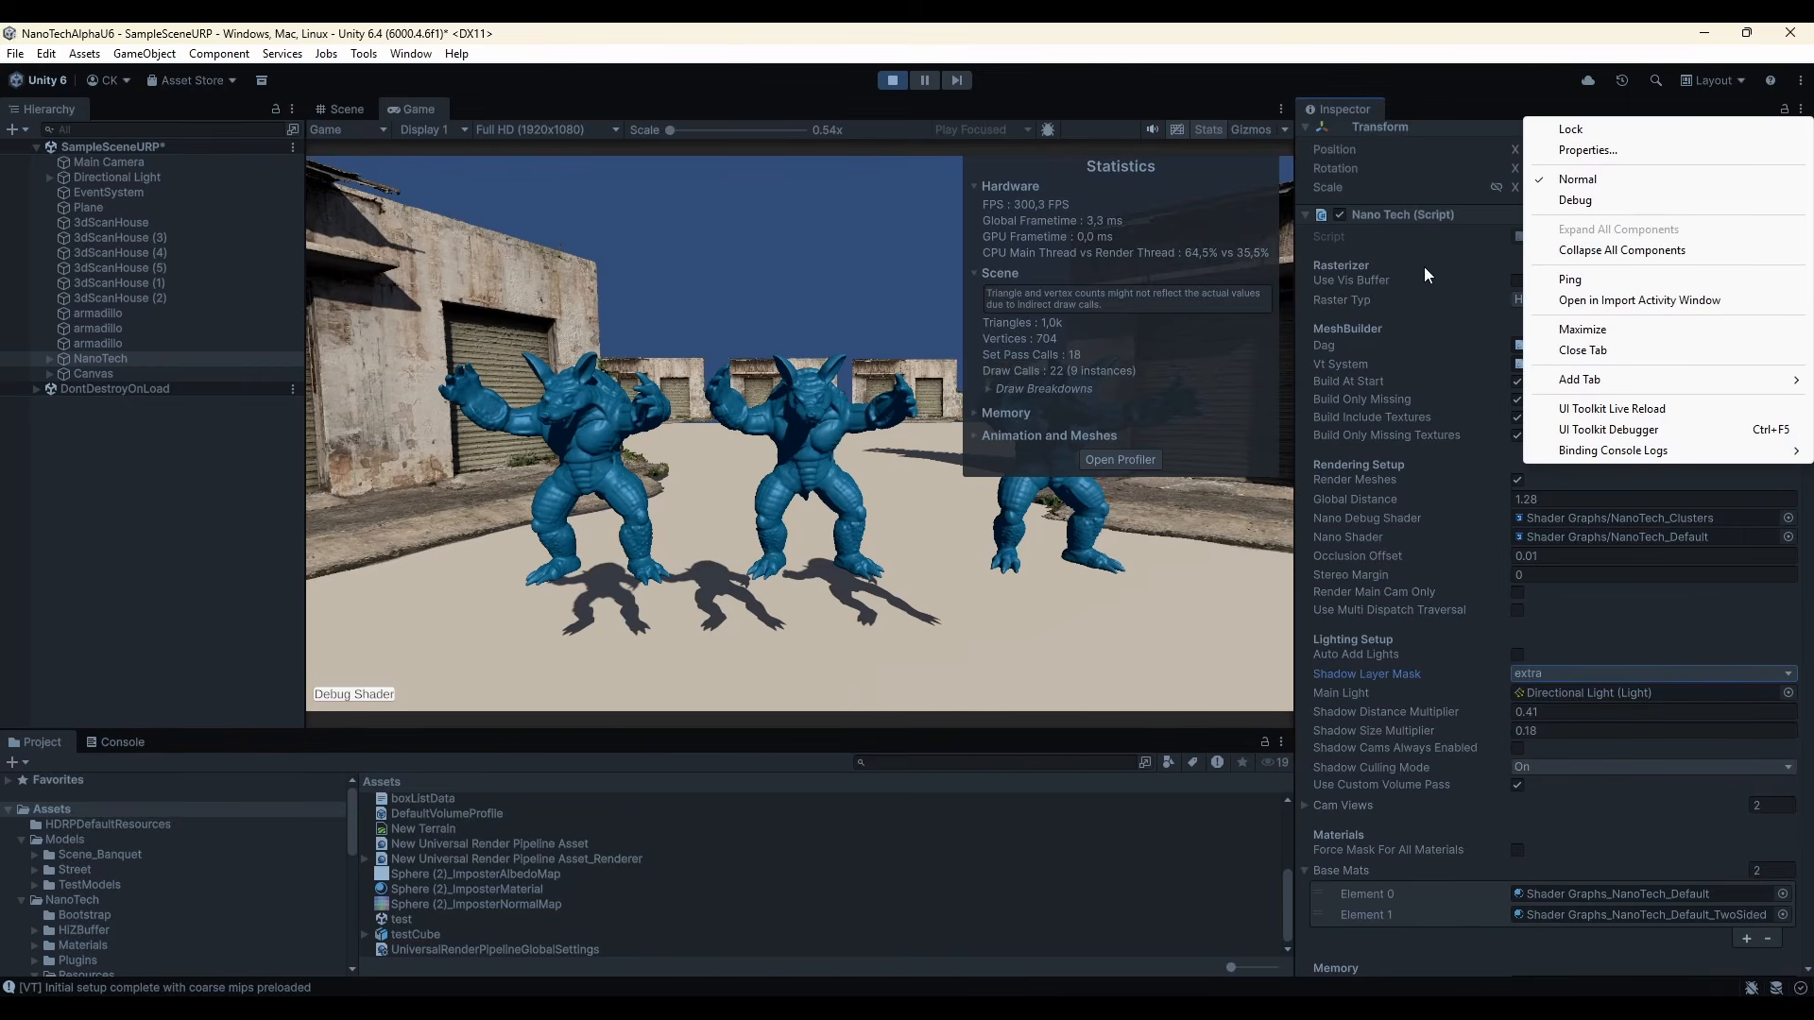
pyautogui.click(1807, 654)
pyautogui.scroll(3, 1807, 411)
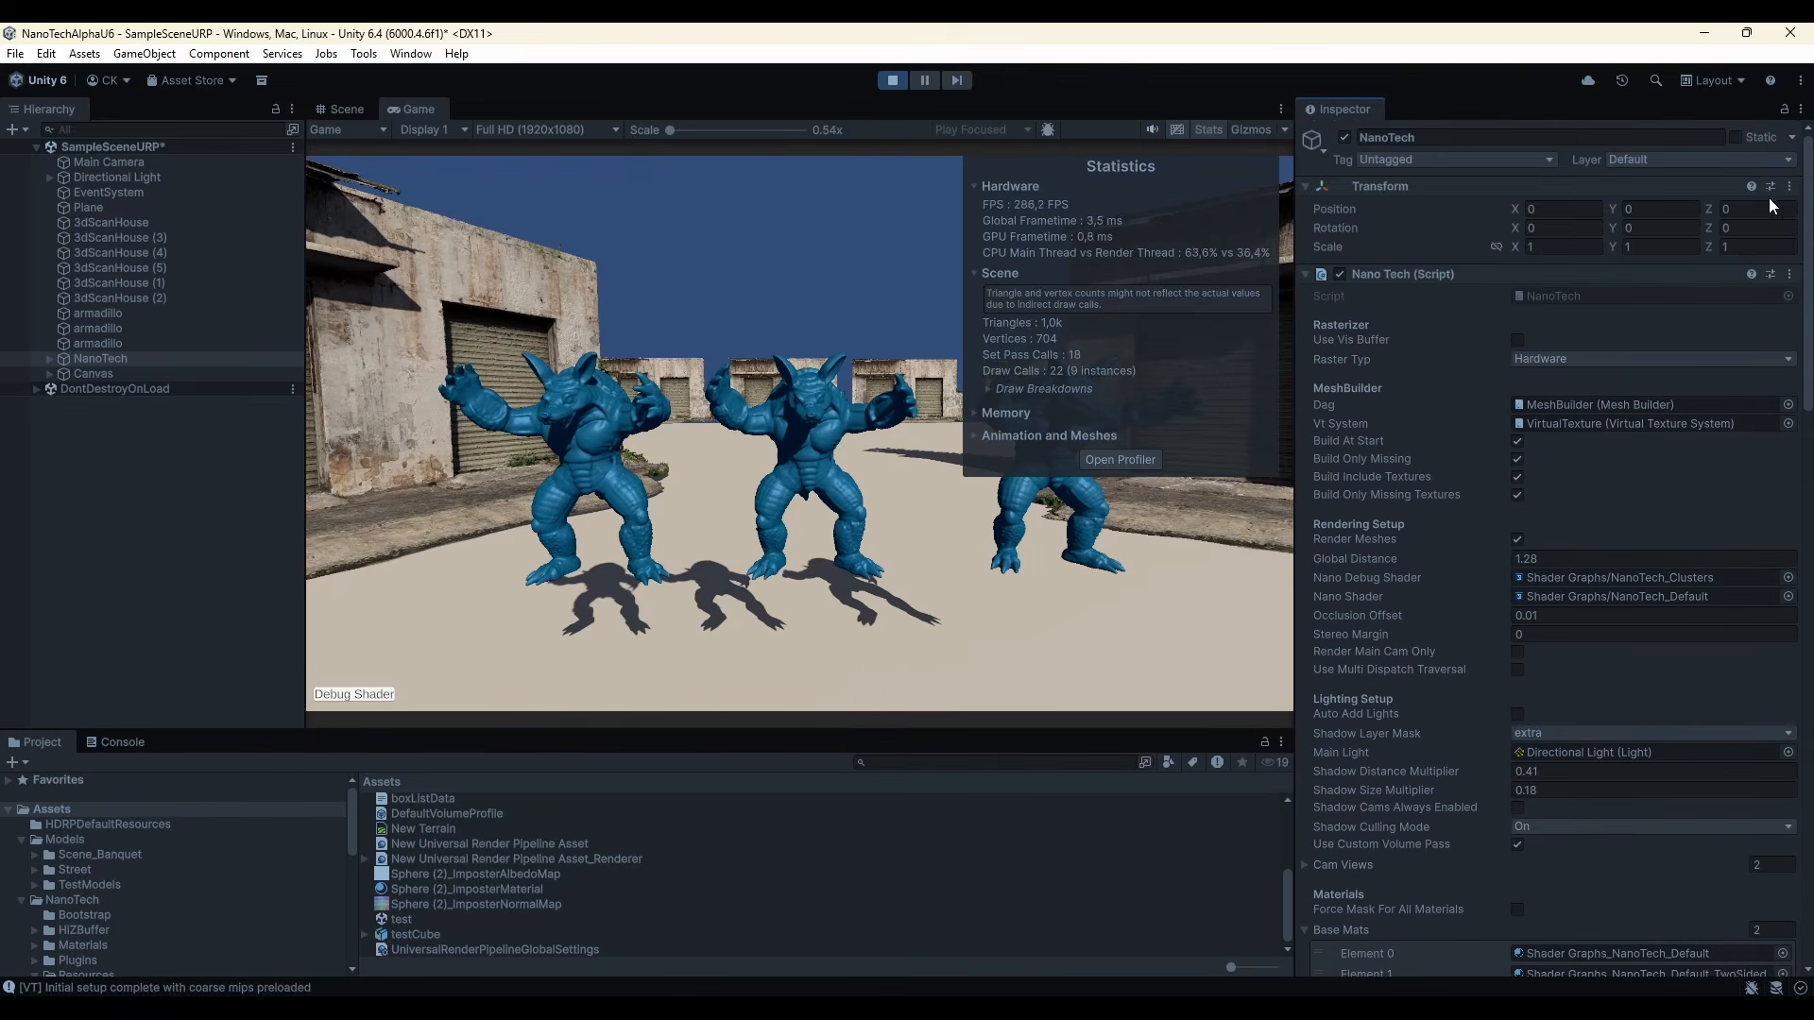
pyautogui.click(1786, 158)
pyautogui.click(1670, 316)
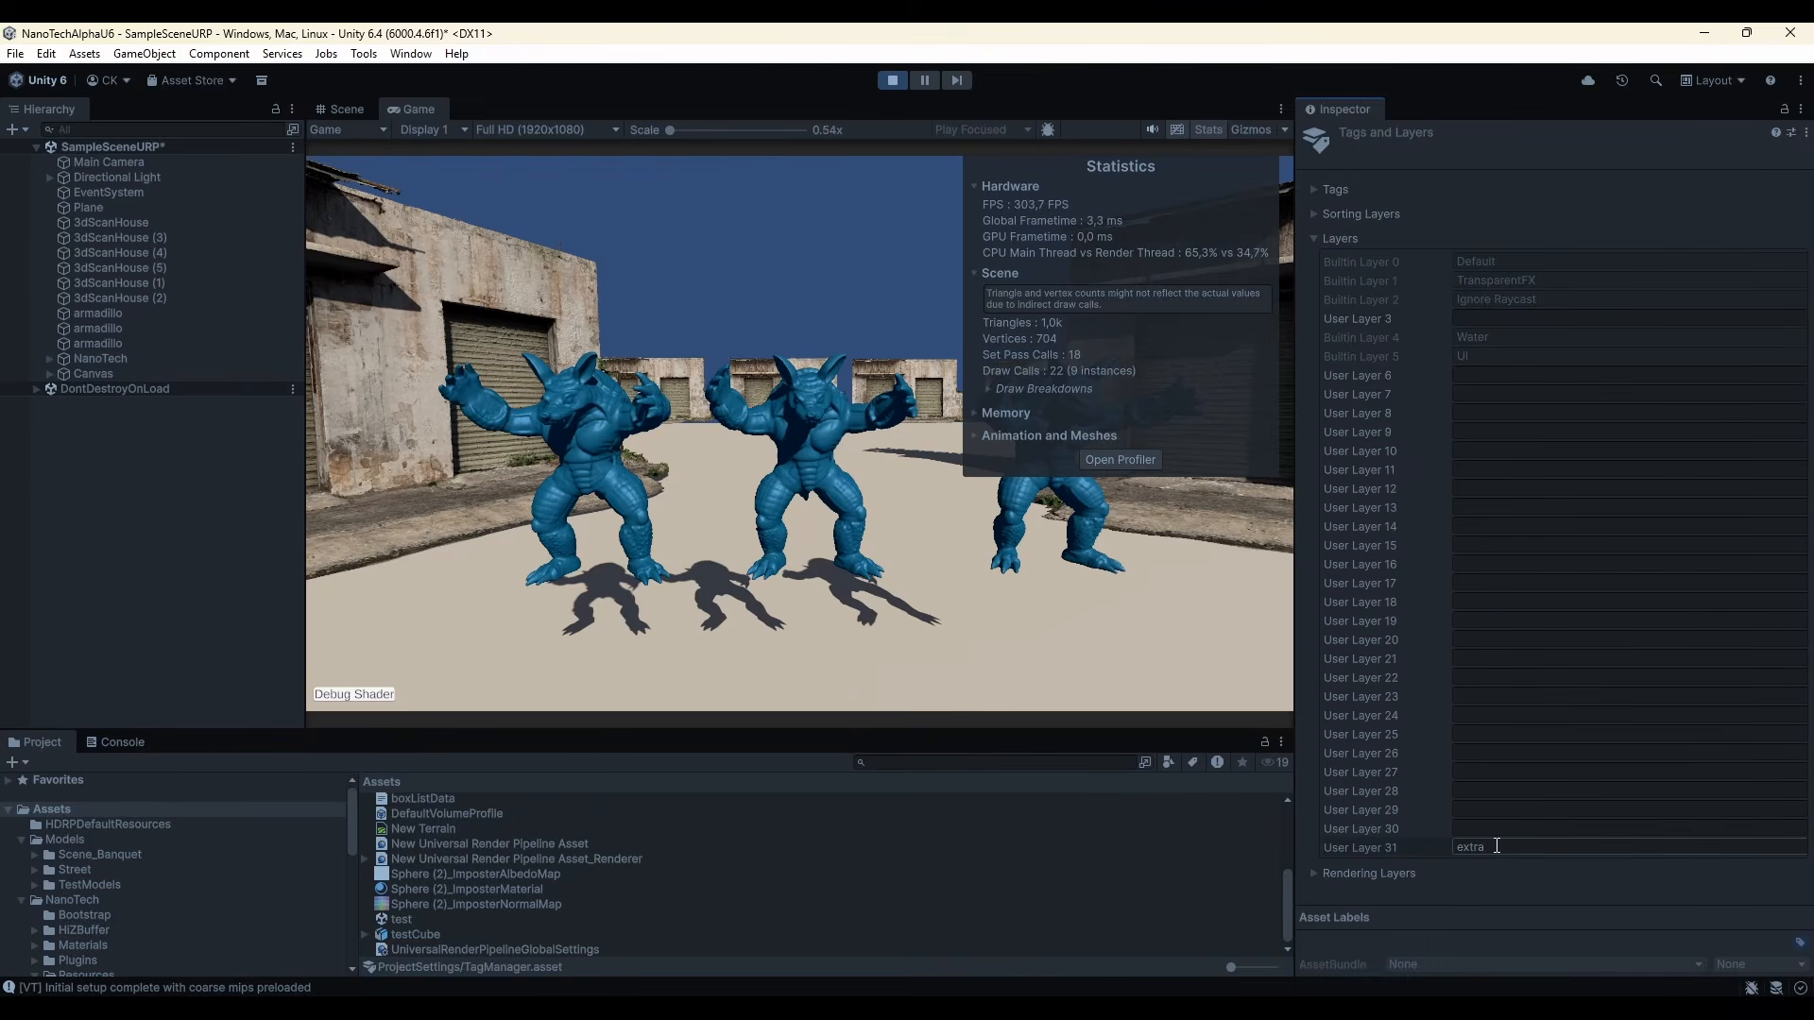
pyautogui.press('Return')
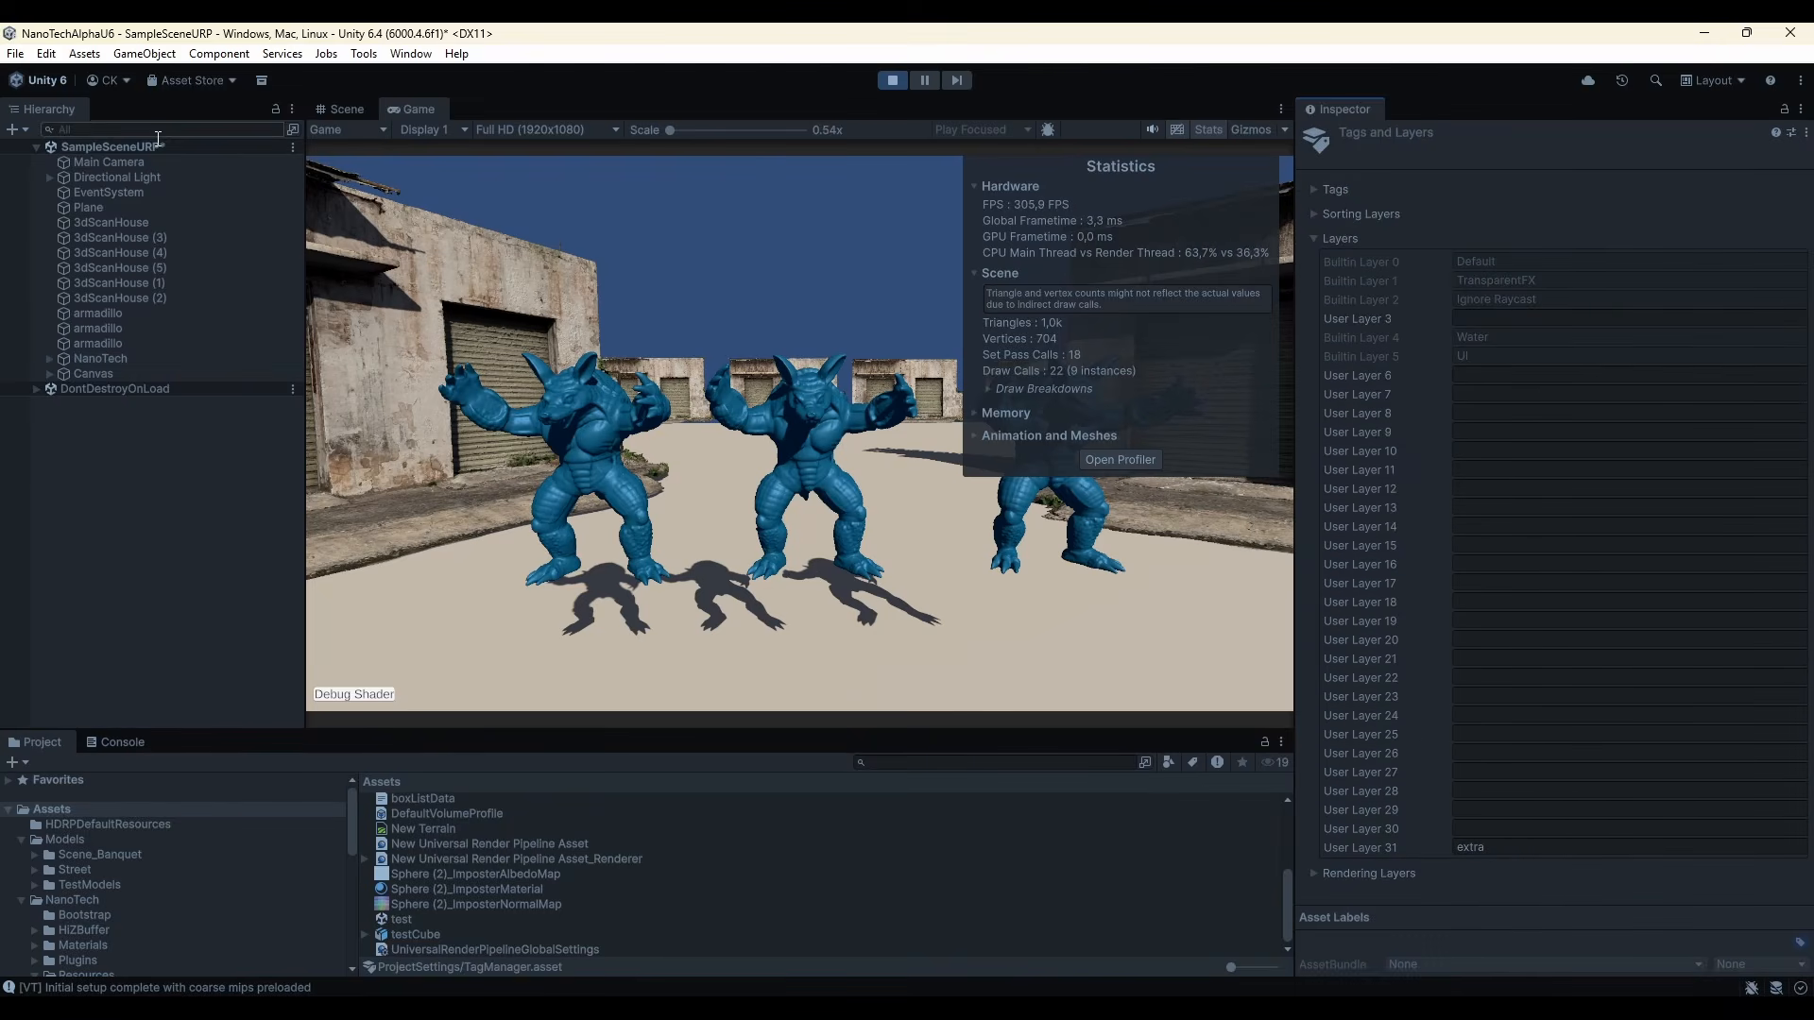
# Examine the Directional Light, Main Camera and NanoTech lighting settings, and view the armadillos' shadows from another angle
pyautogui.click(114, 175)
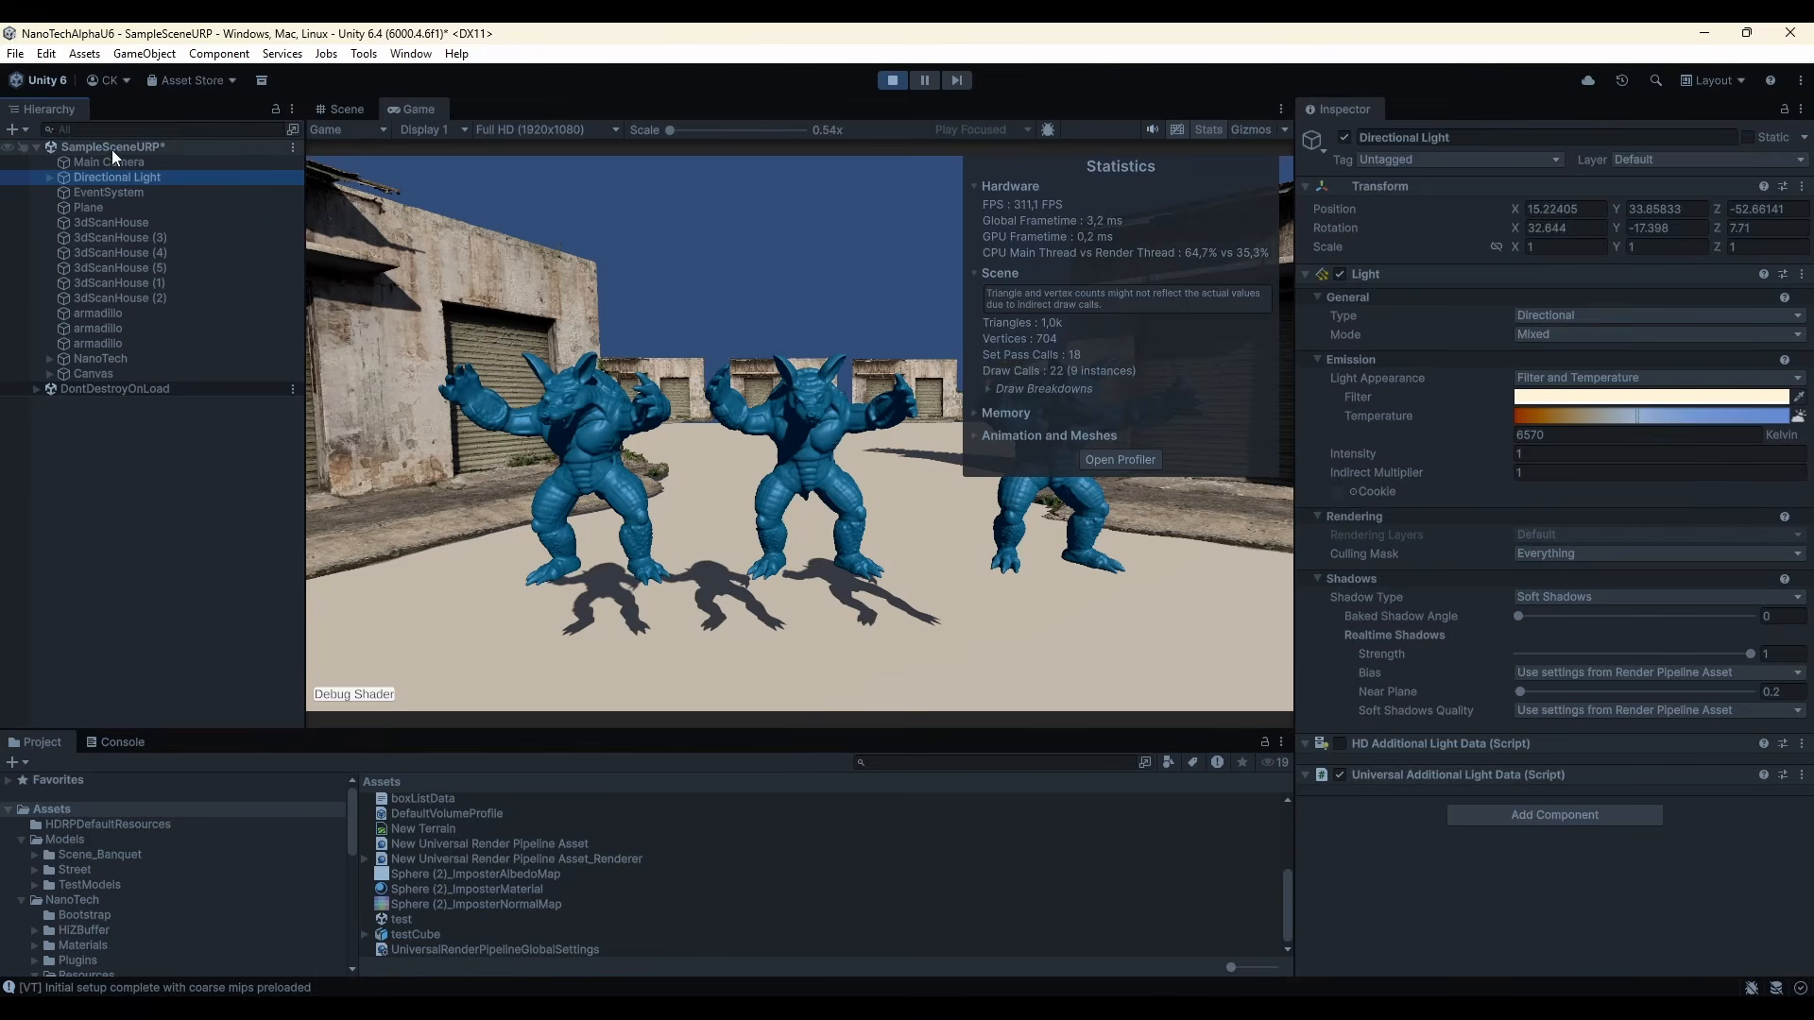
pyautogui.click(112, 161)
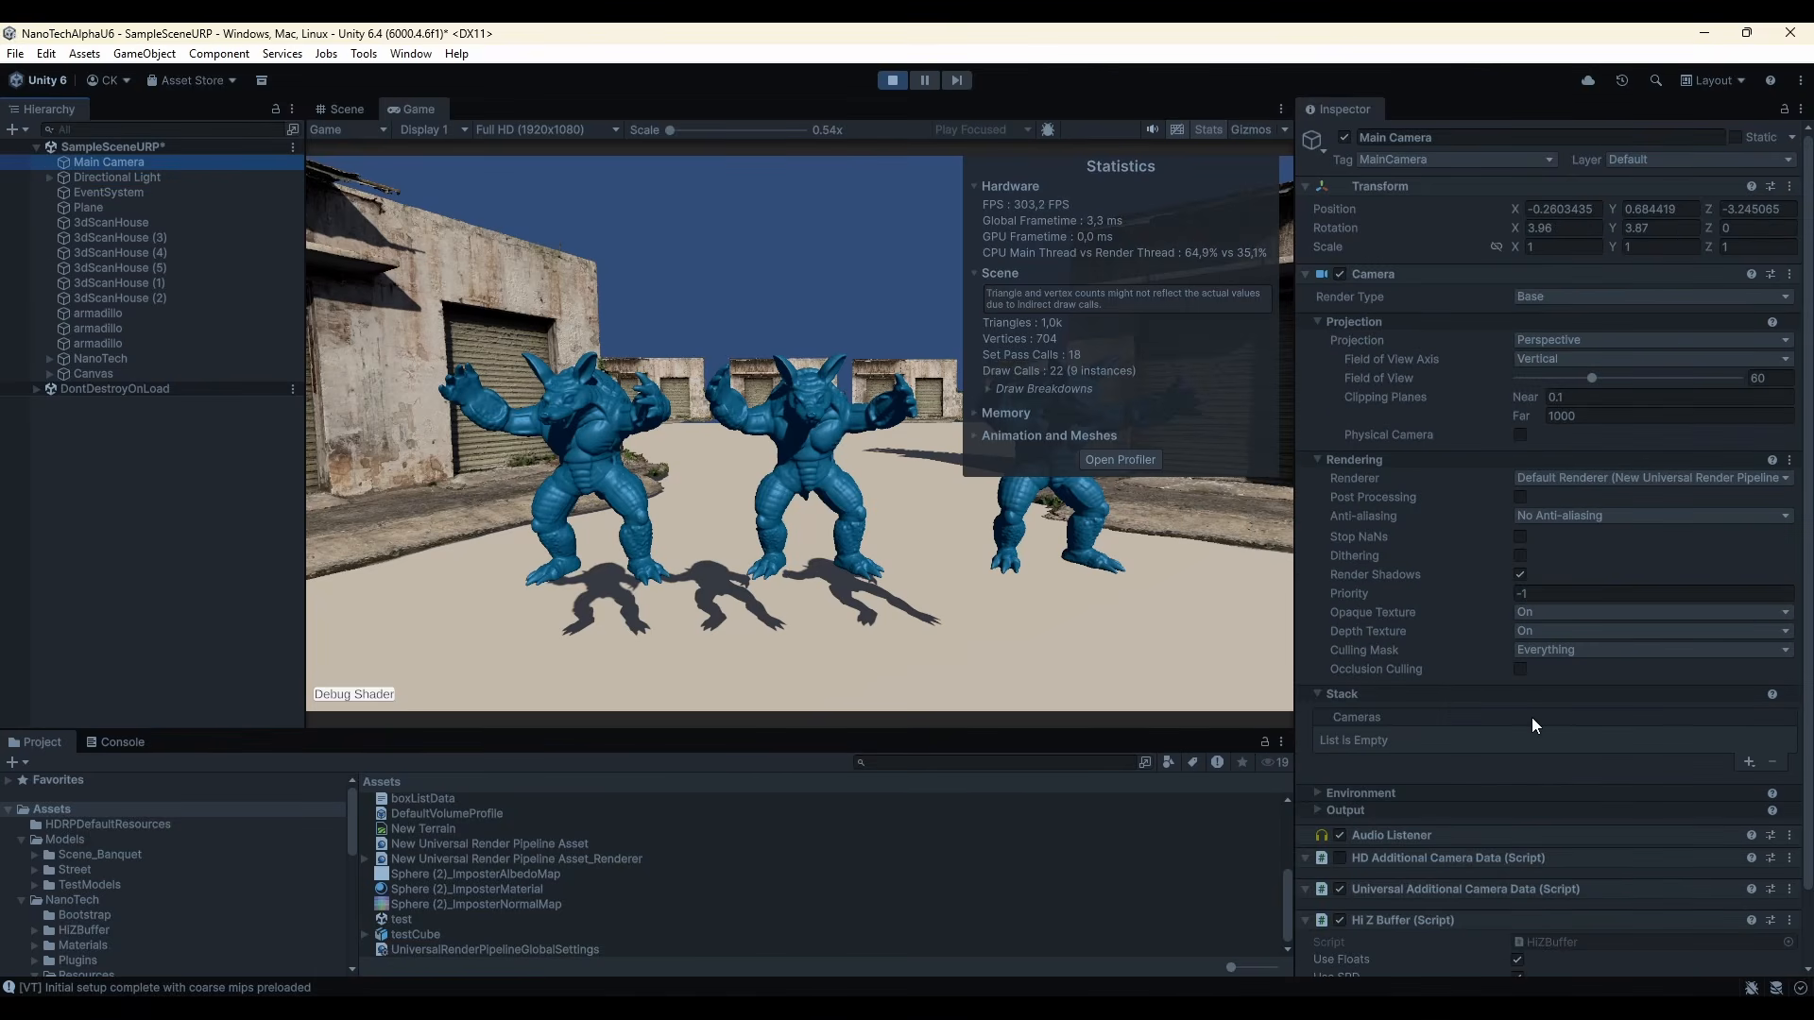
pyautogui.click(127, 360)
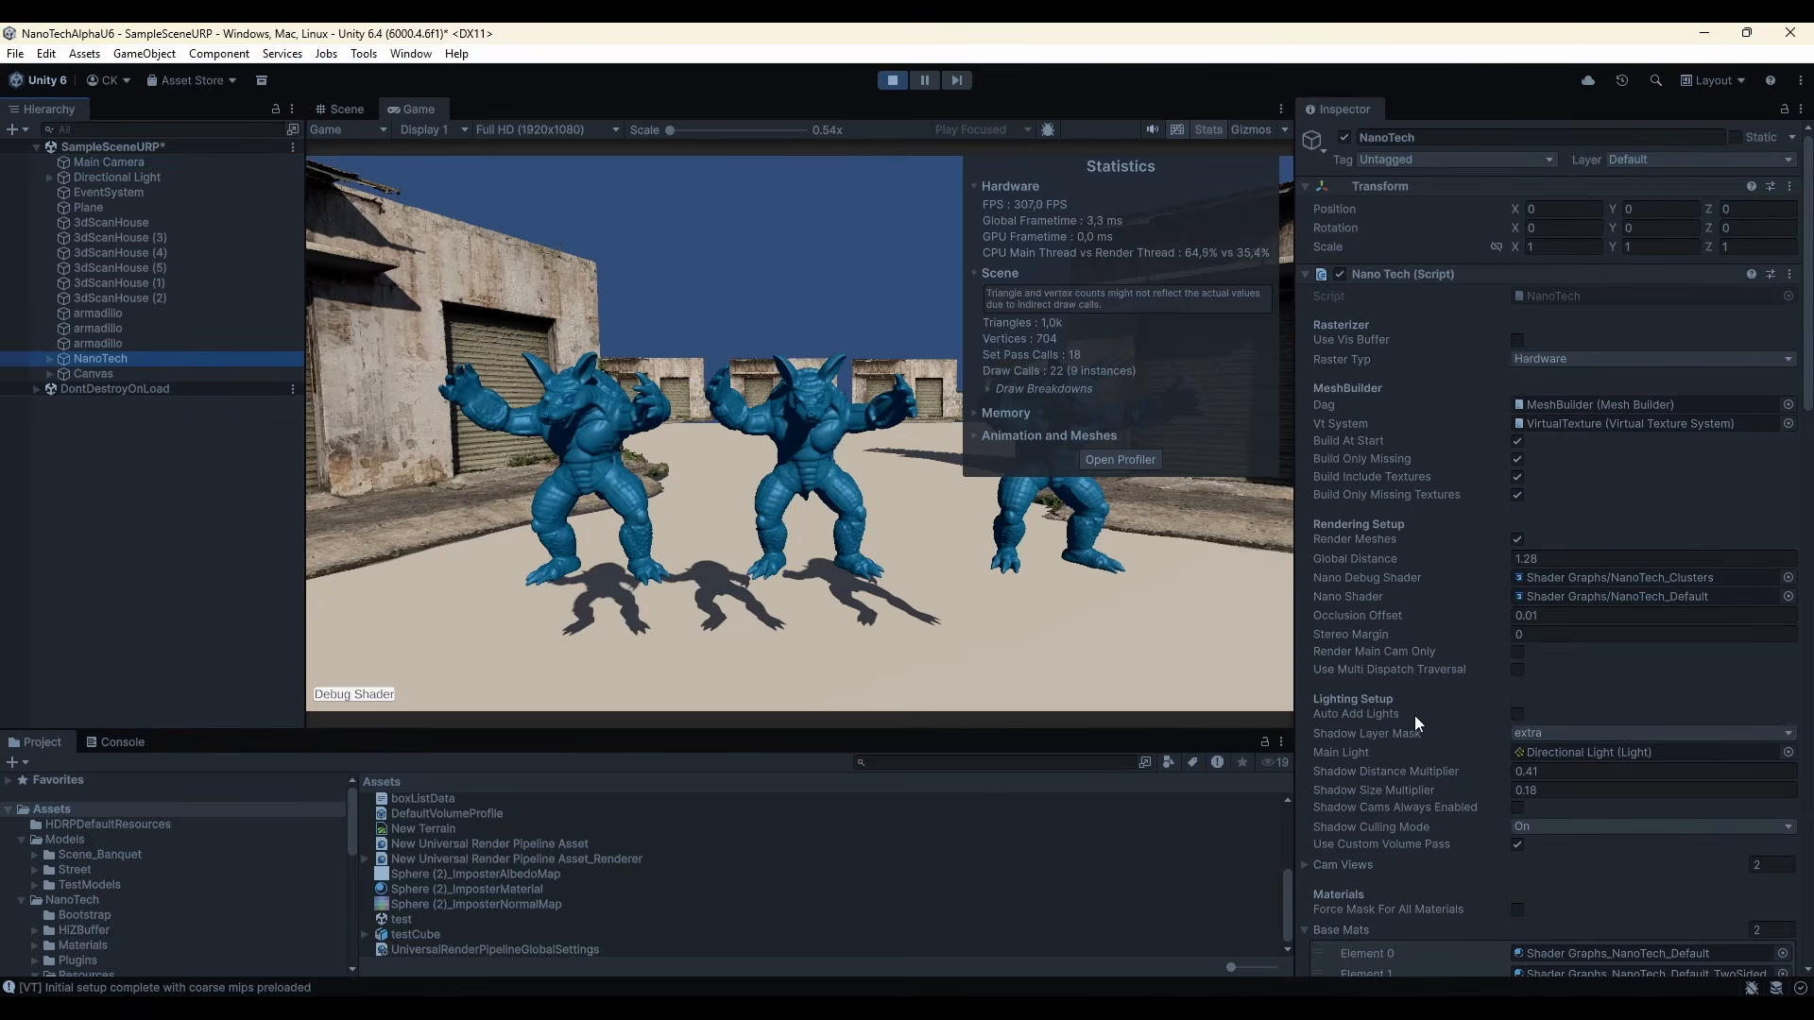
pyautogui.scroll(-3, 1360, 704)
pyautogui.scroll(-1, 1360, 699)
pyautogui.moveTo(817, 523)
pyautogui.mouseDown(button='right')
pyautogui.moveTo(1150, 529)
pyautogui.moveTo(845, 523)
pyautogui.mouseUp(button='right')
pyautogui.press('s')
pyautogui.press('w')
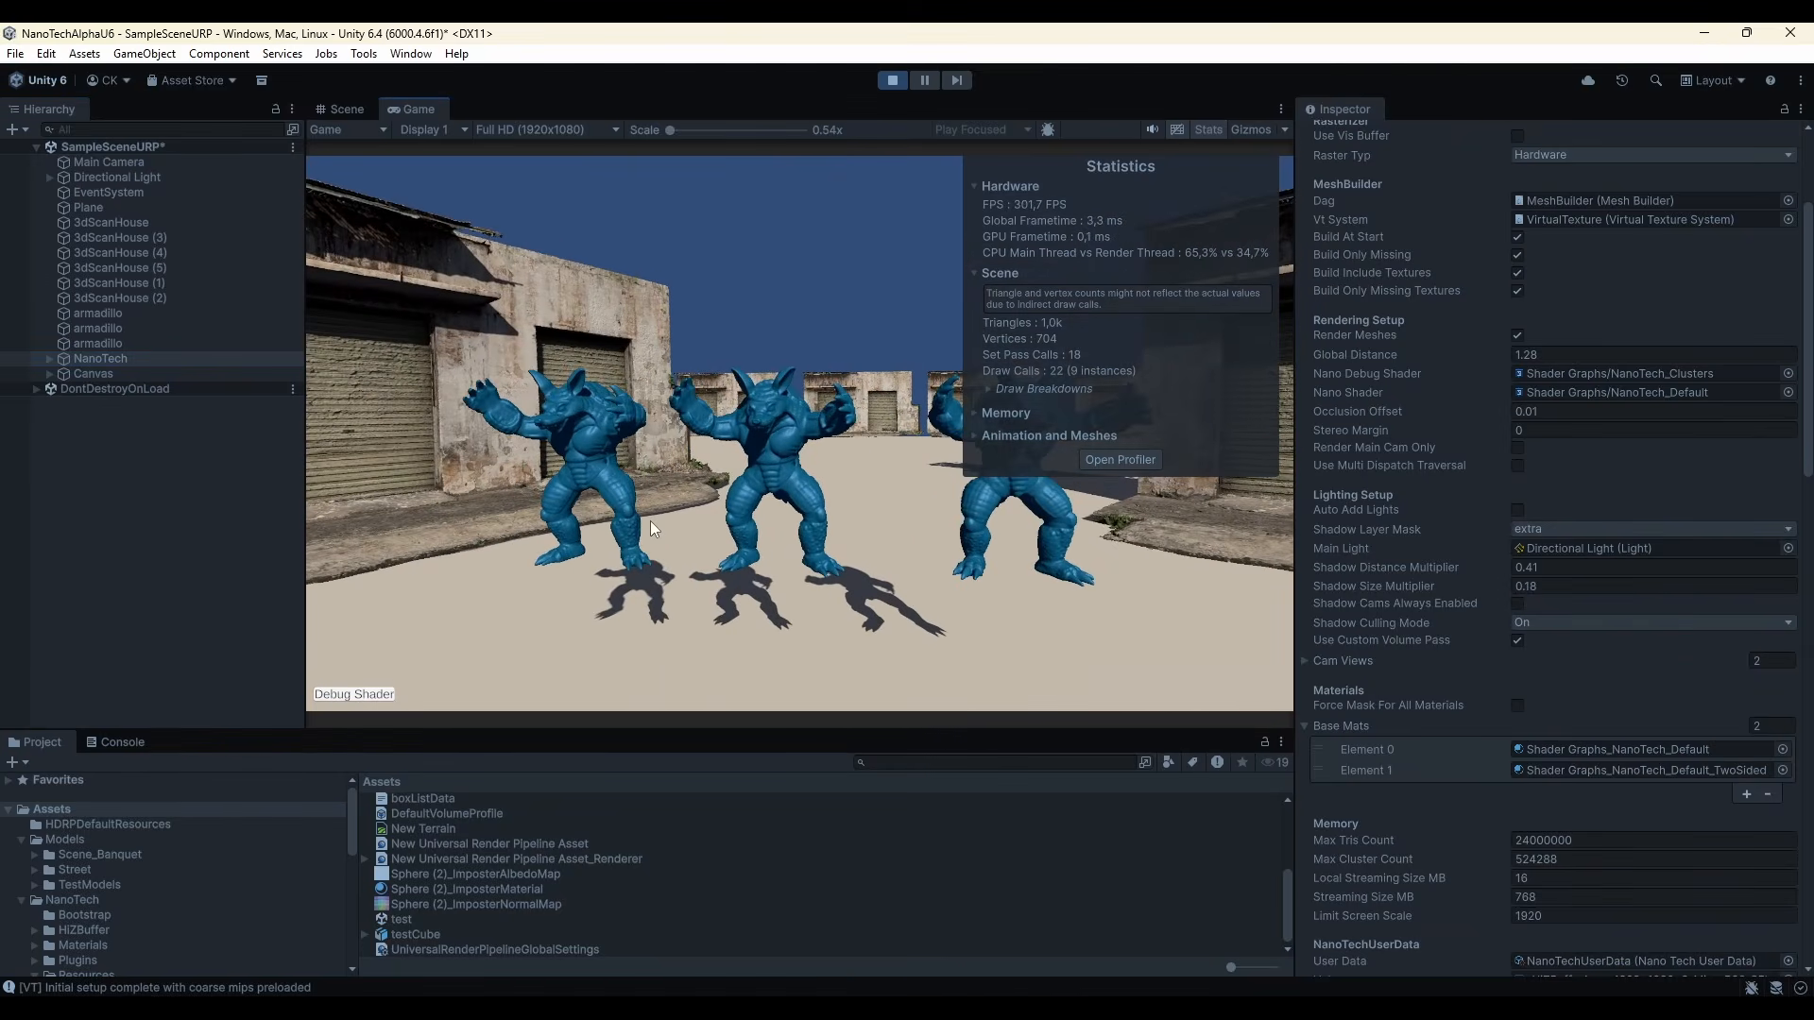
# Turn on Use Vis Buffer, inspect the armadillos close up in the game view, and turn it back off
pyautogui.scroll(4, 1512, 373)
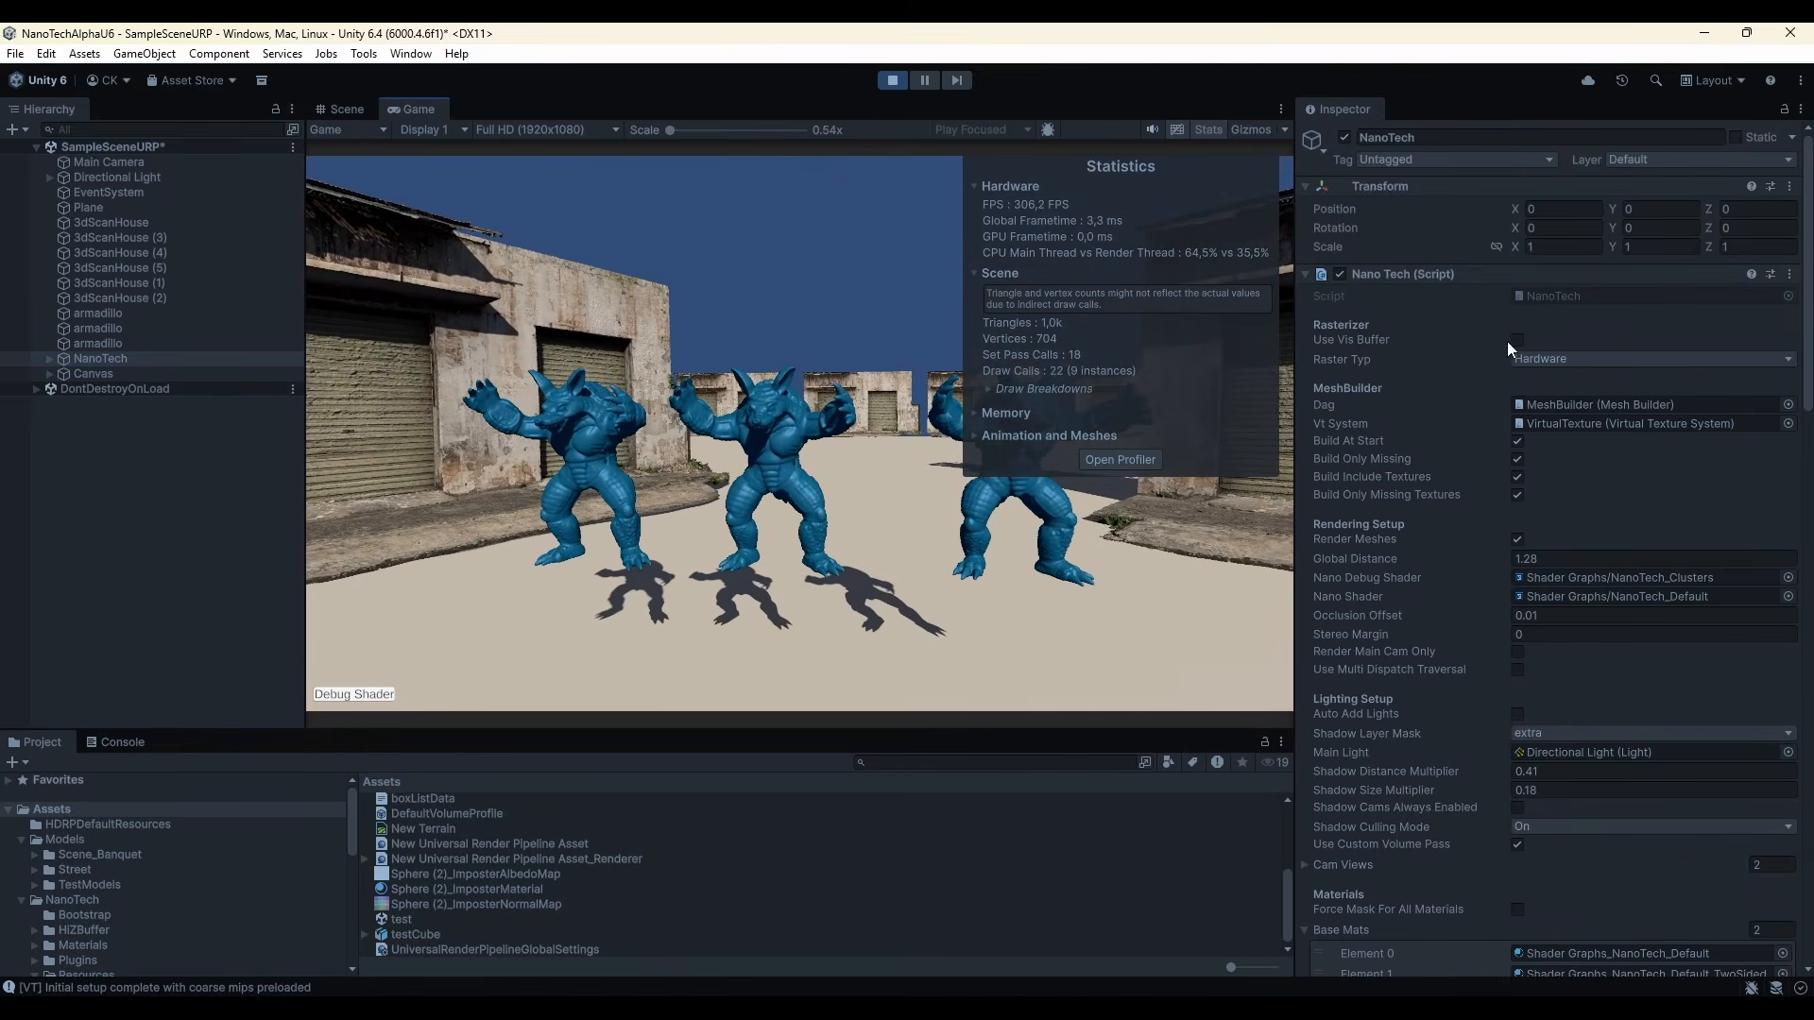
pyautogui.click(1517, 340)
pyautogui.moveTo(1148, 402); pyautogui.dragTo(631, 389, button='right')
pyautogui.press('w')
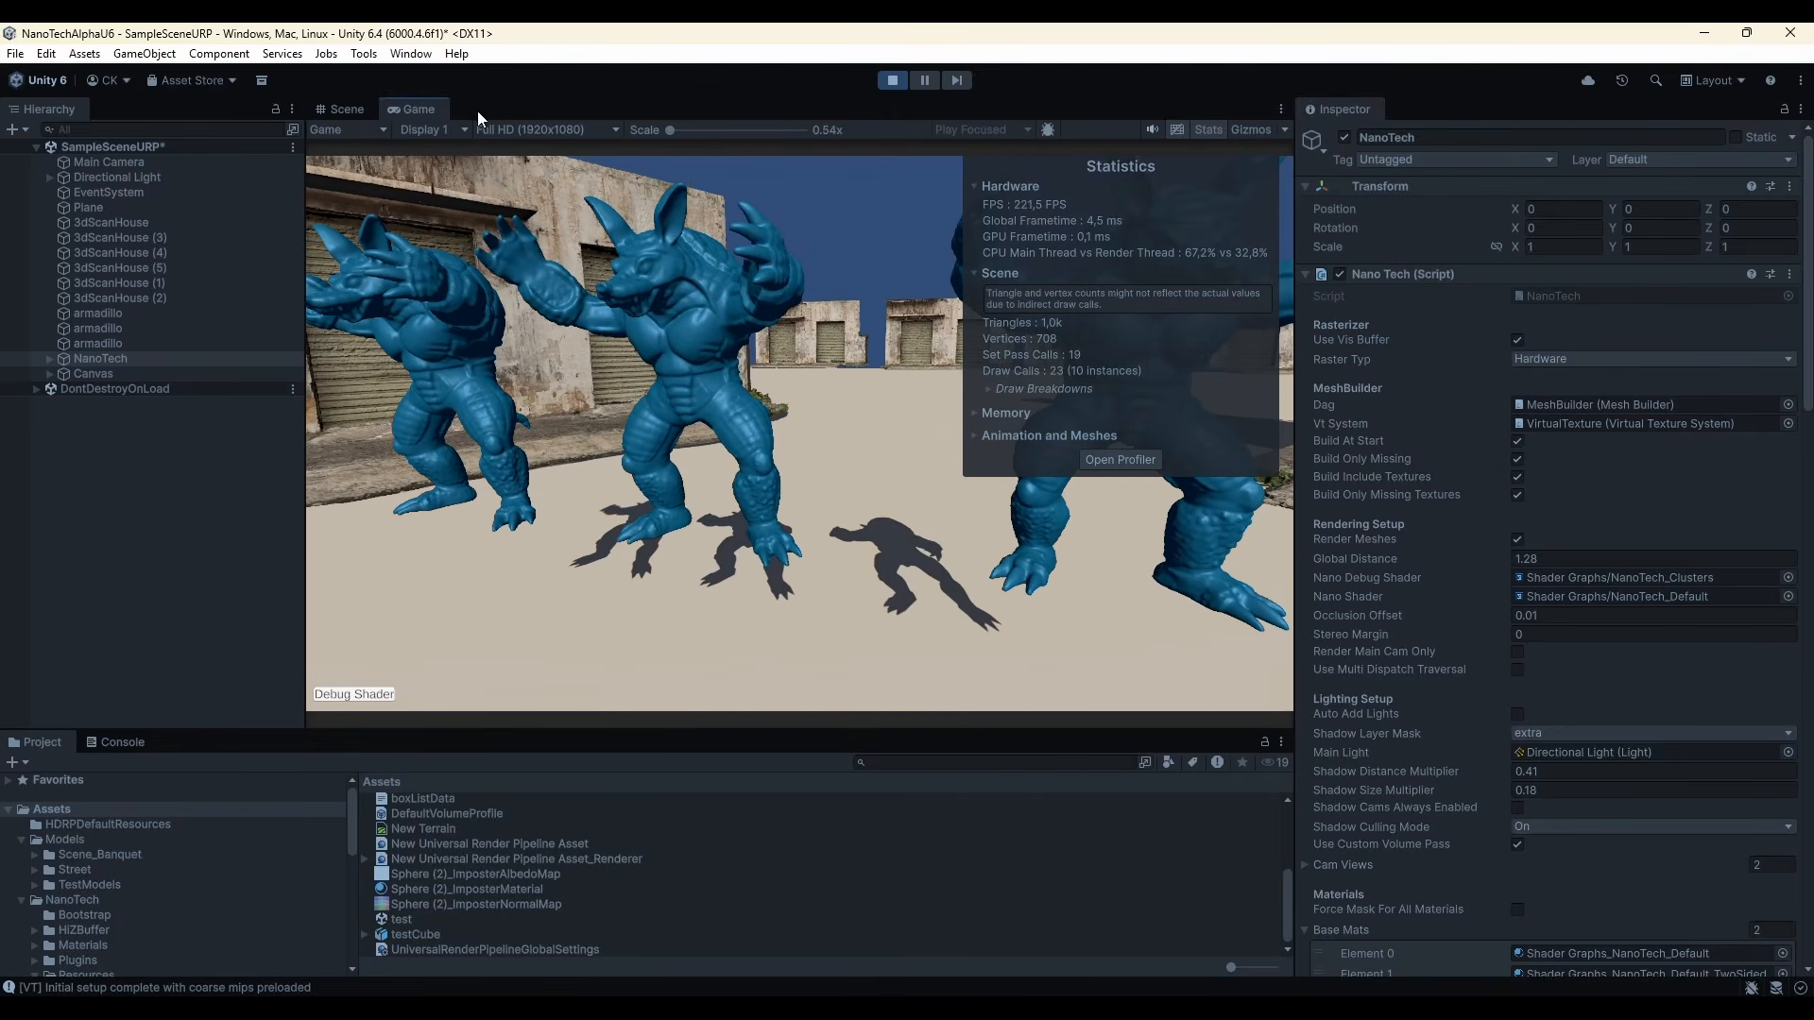
pyautogui.press('w')
pyautogui.moveTo(921, 529); pyautogui.dragTo(898, 502, button='right')
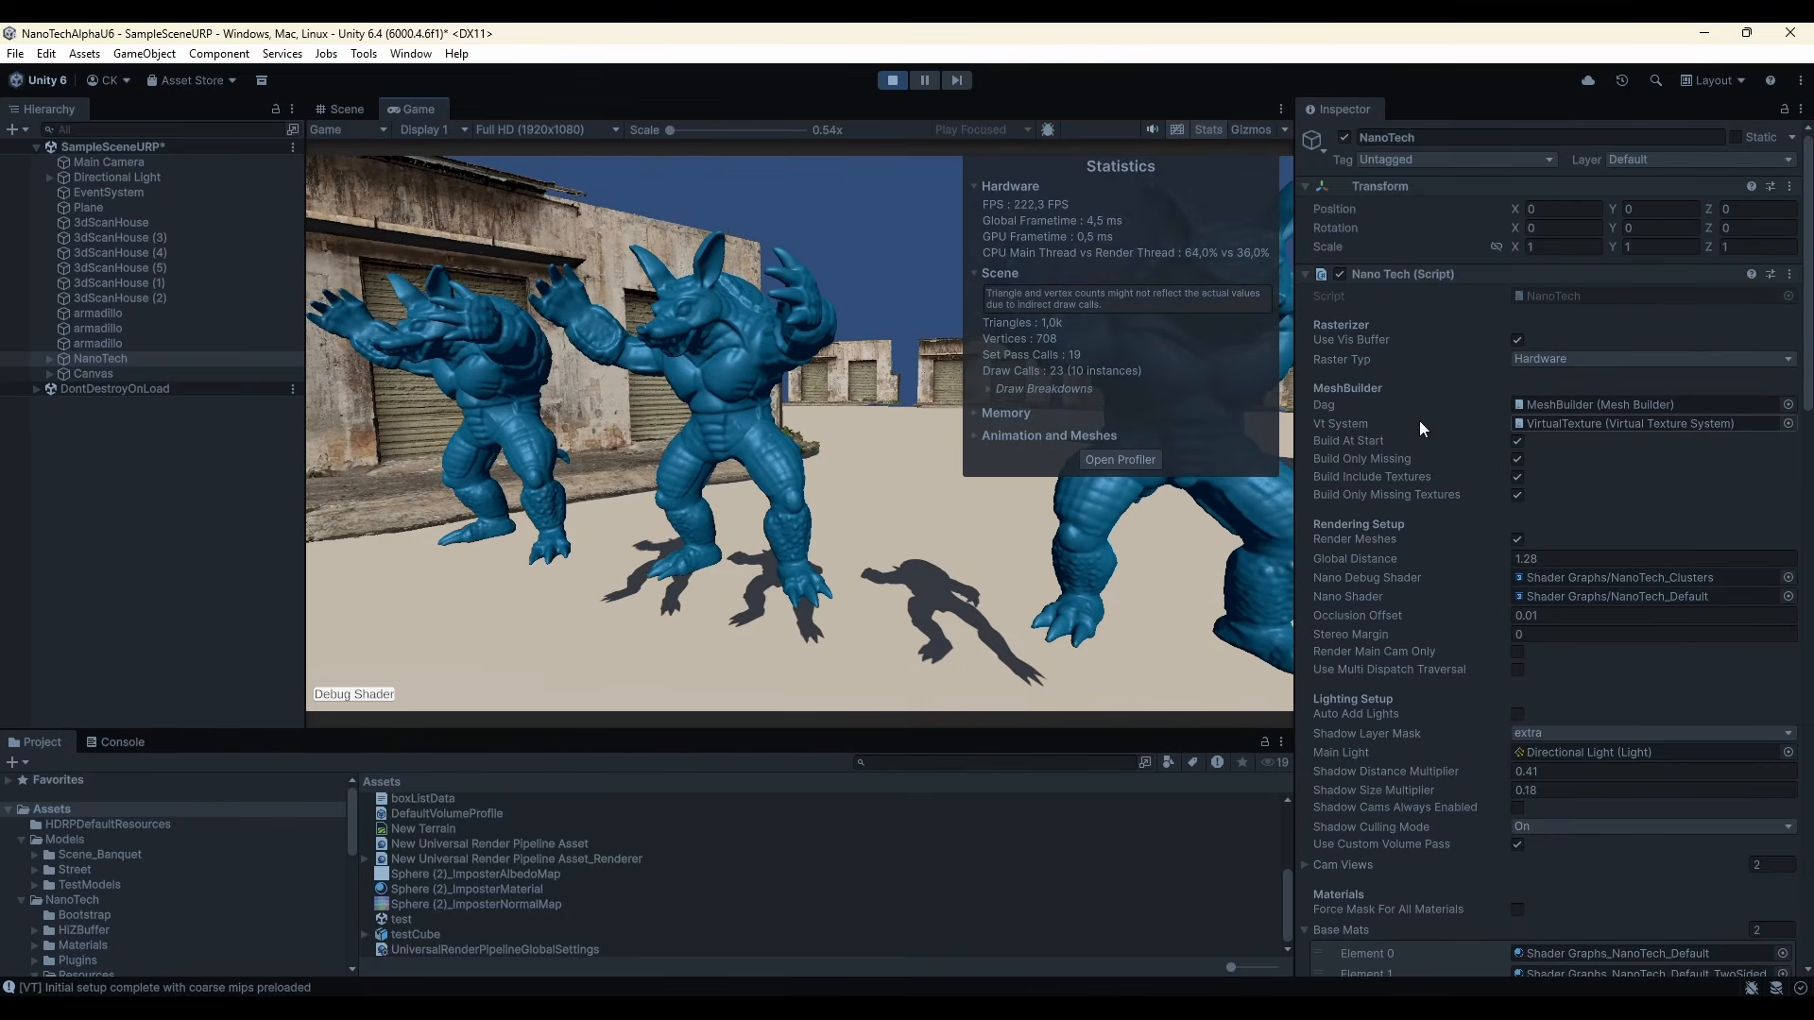
pyautogui.click(1517, 339)
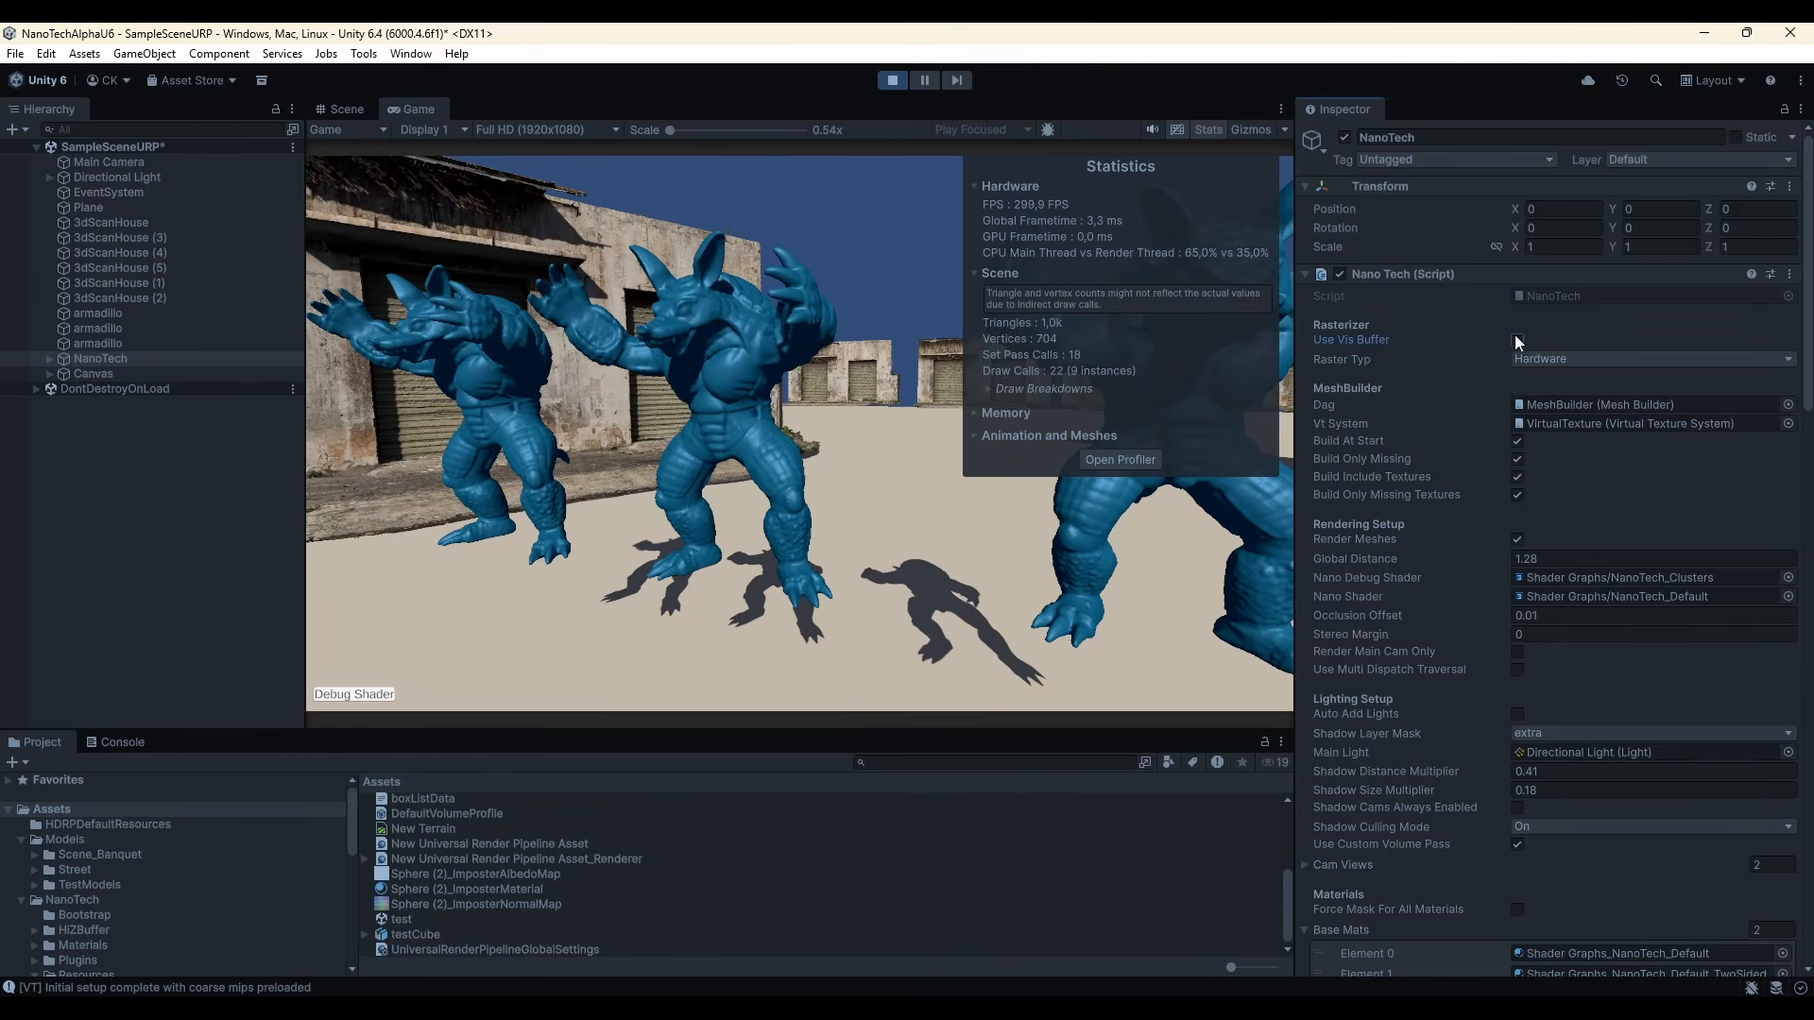
# Inspect the Draw Breakdowns in the game statistics and collapse them again, with the armadillos in view
pyautogui.click(1375, 310)
pyautogui.moveTo(591, 287); pyautogui.dragTo(1168, 299, button='right')
pyautogui.click(1198, 382)
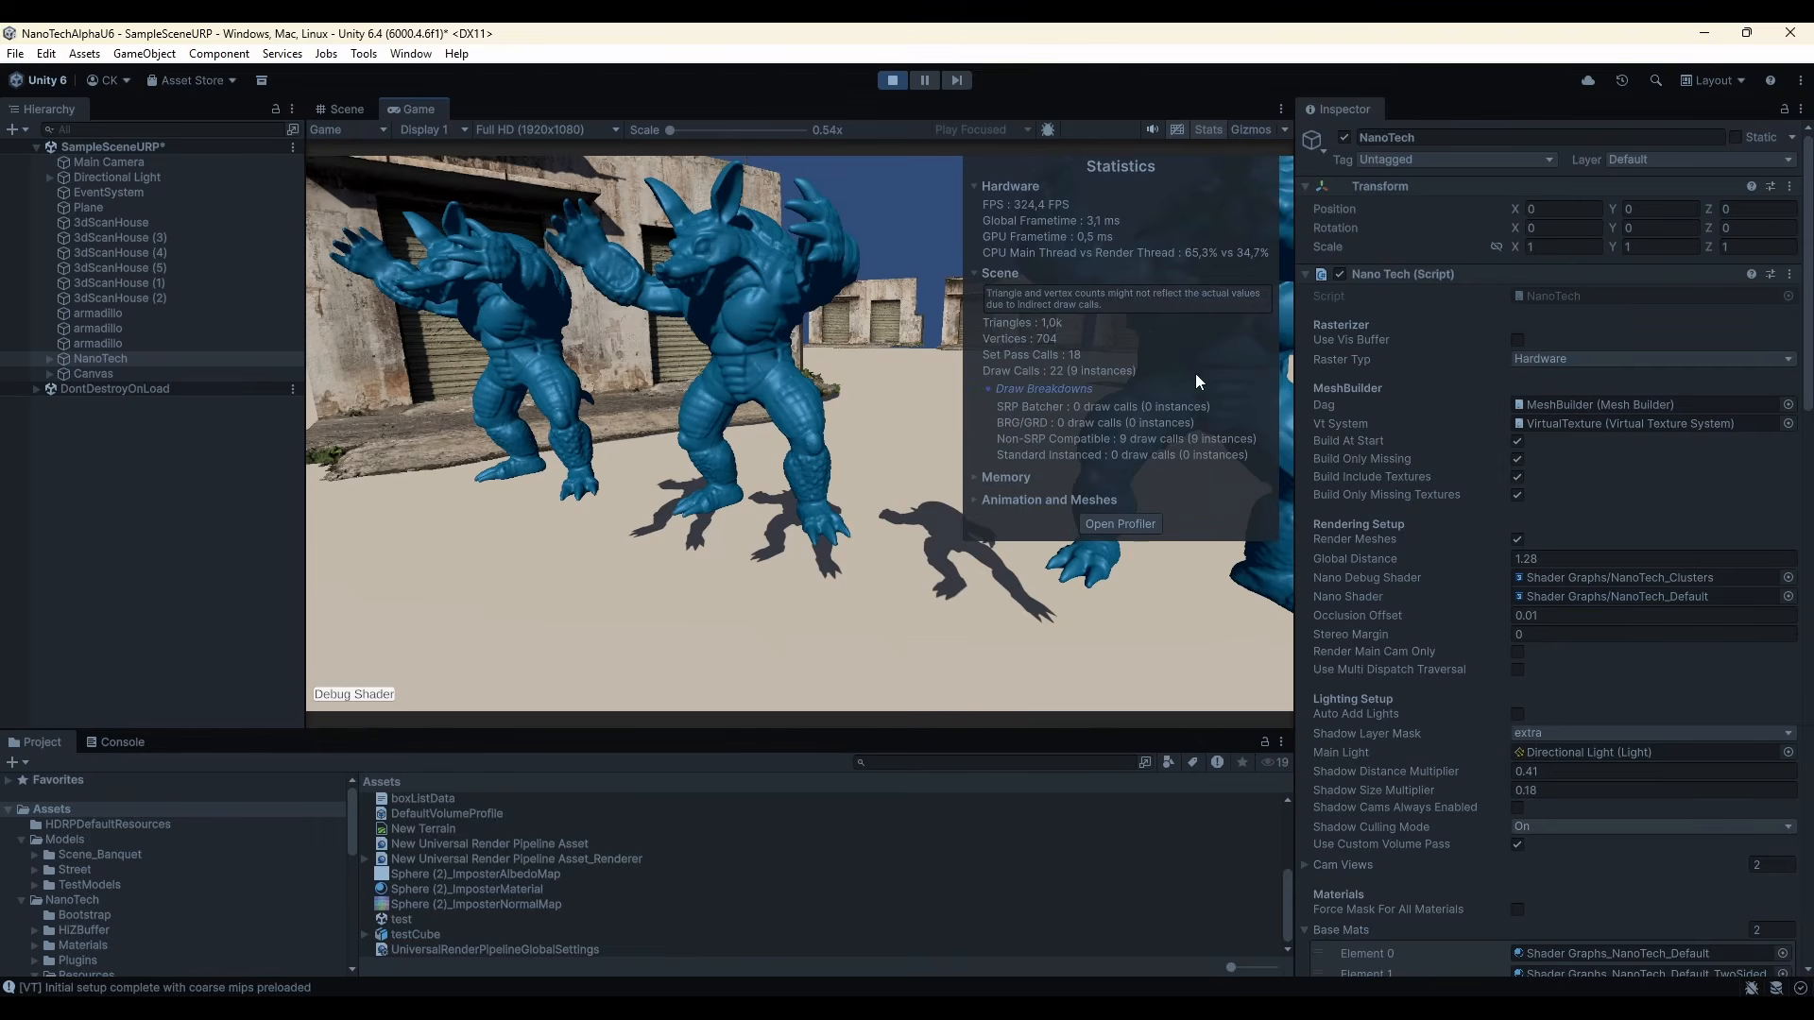
pyautogui.click(1075, 389)
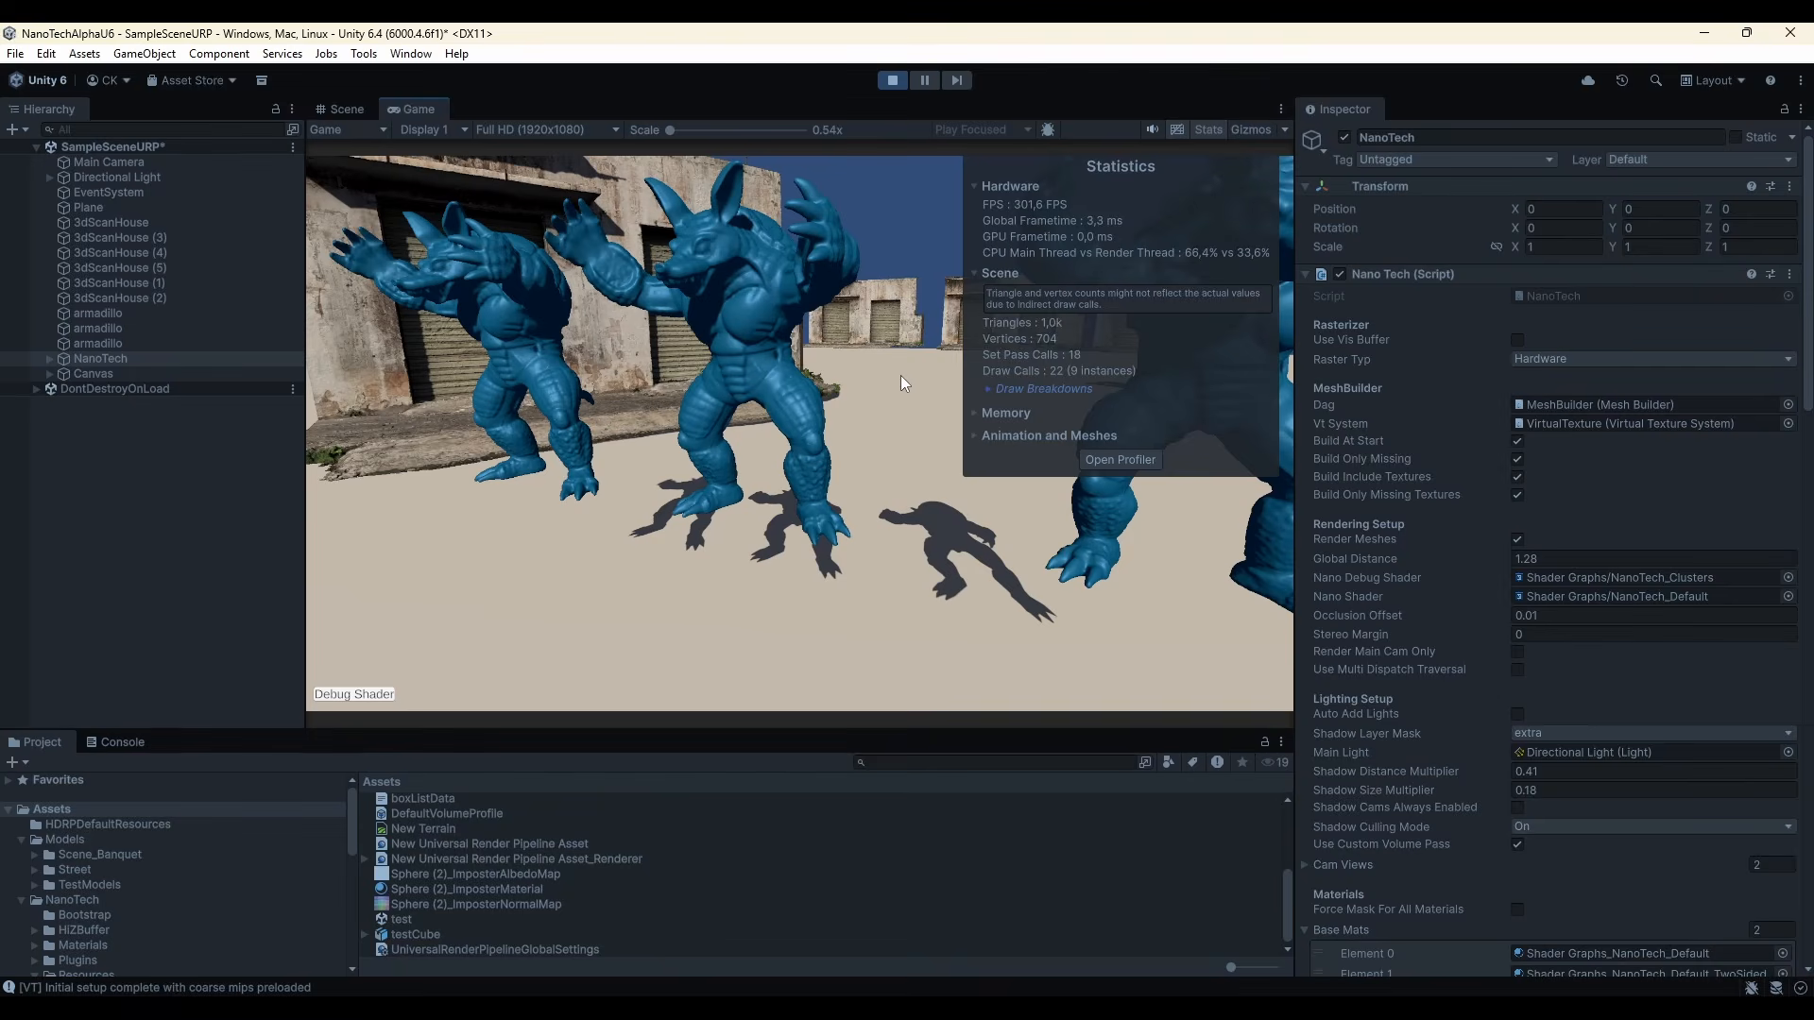
pyautogui.moveTo(760, 427); pyautogui.dragTo(779, 365, button='right')
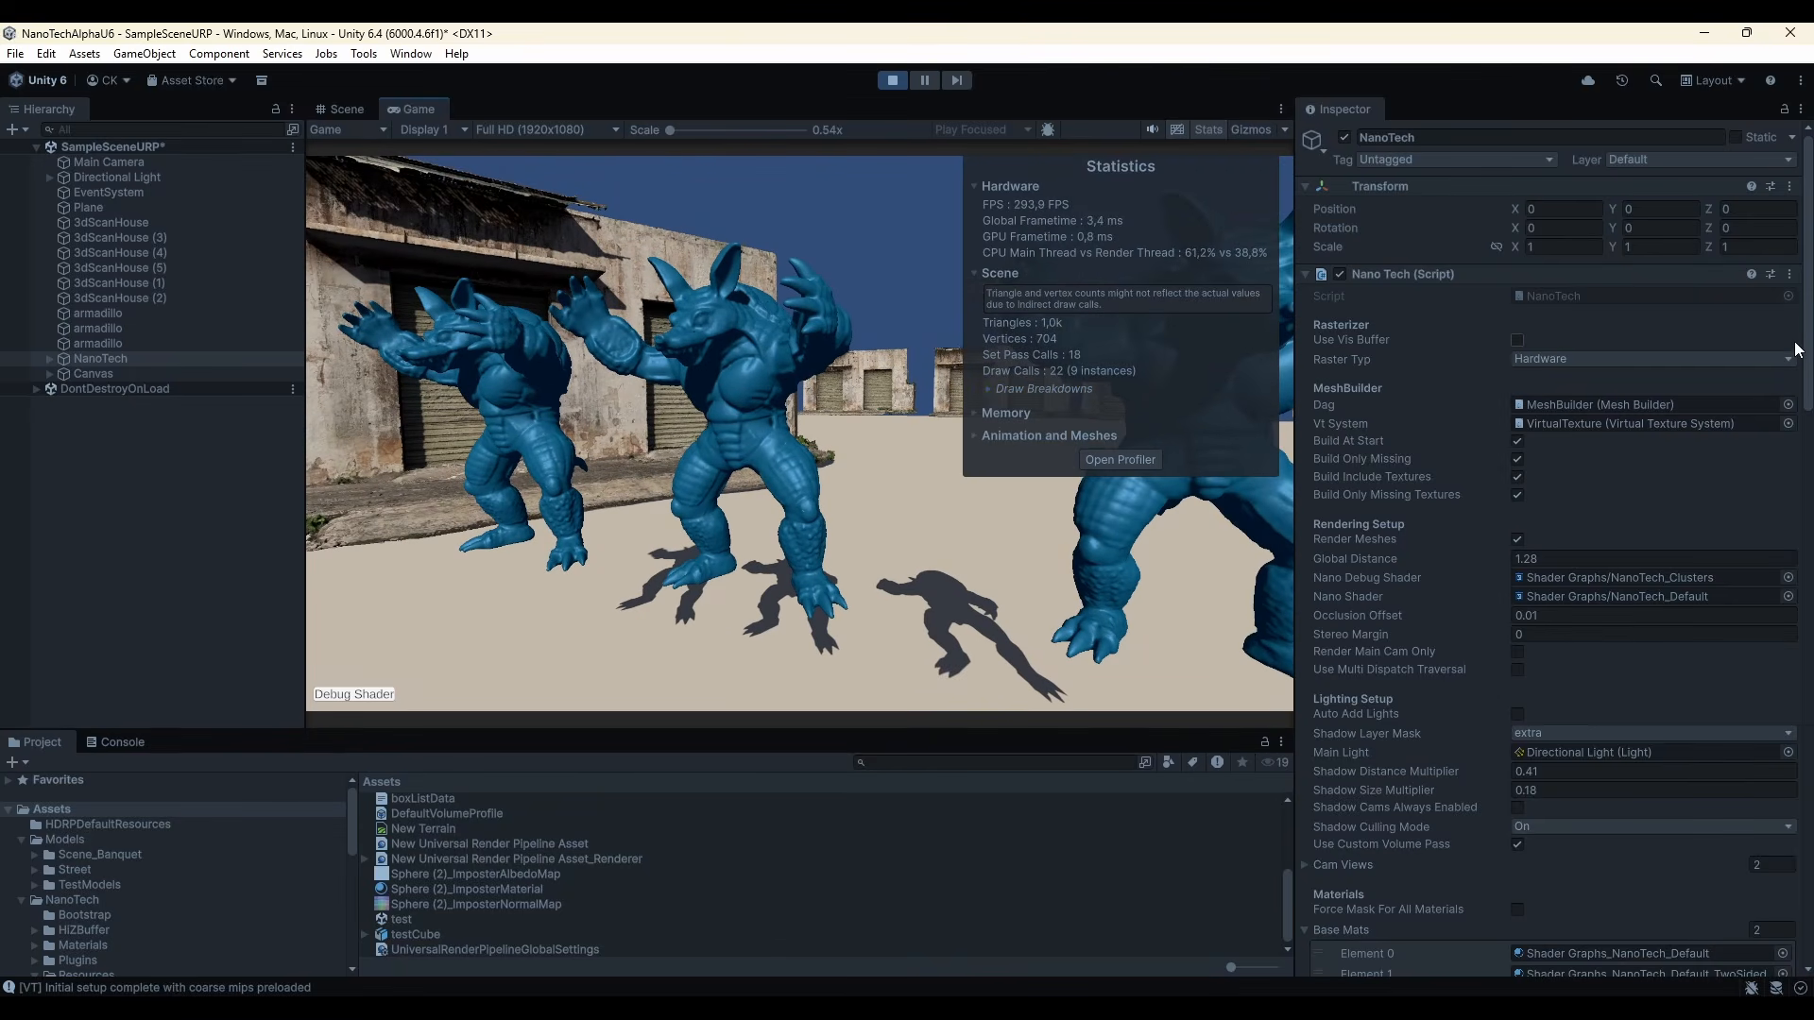
pyautogui.scroll(-3, 1809, 395)
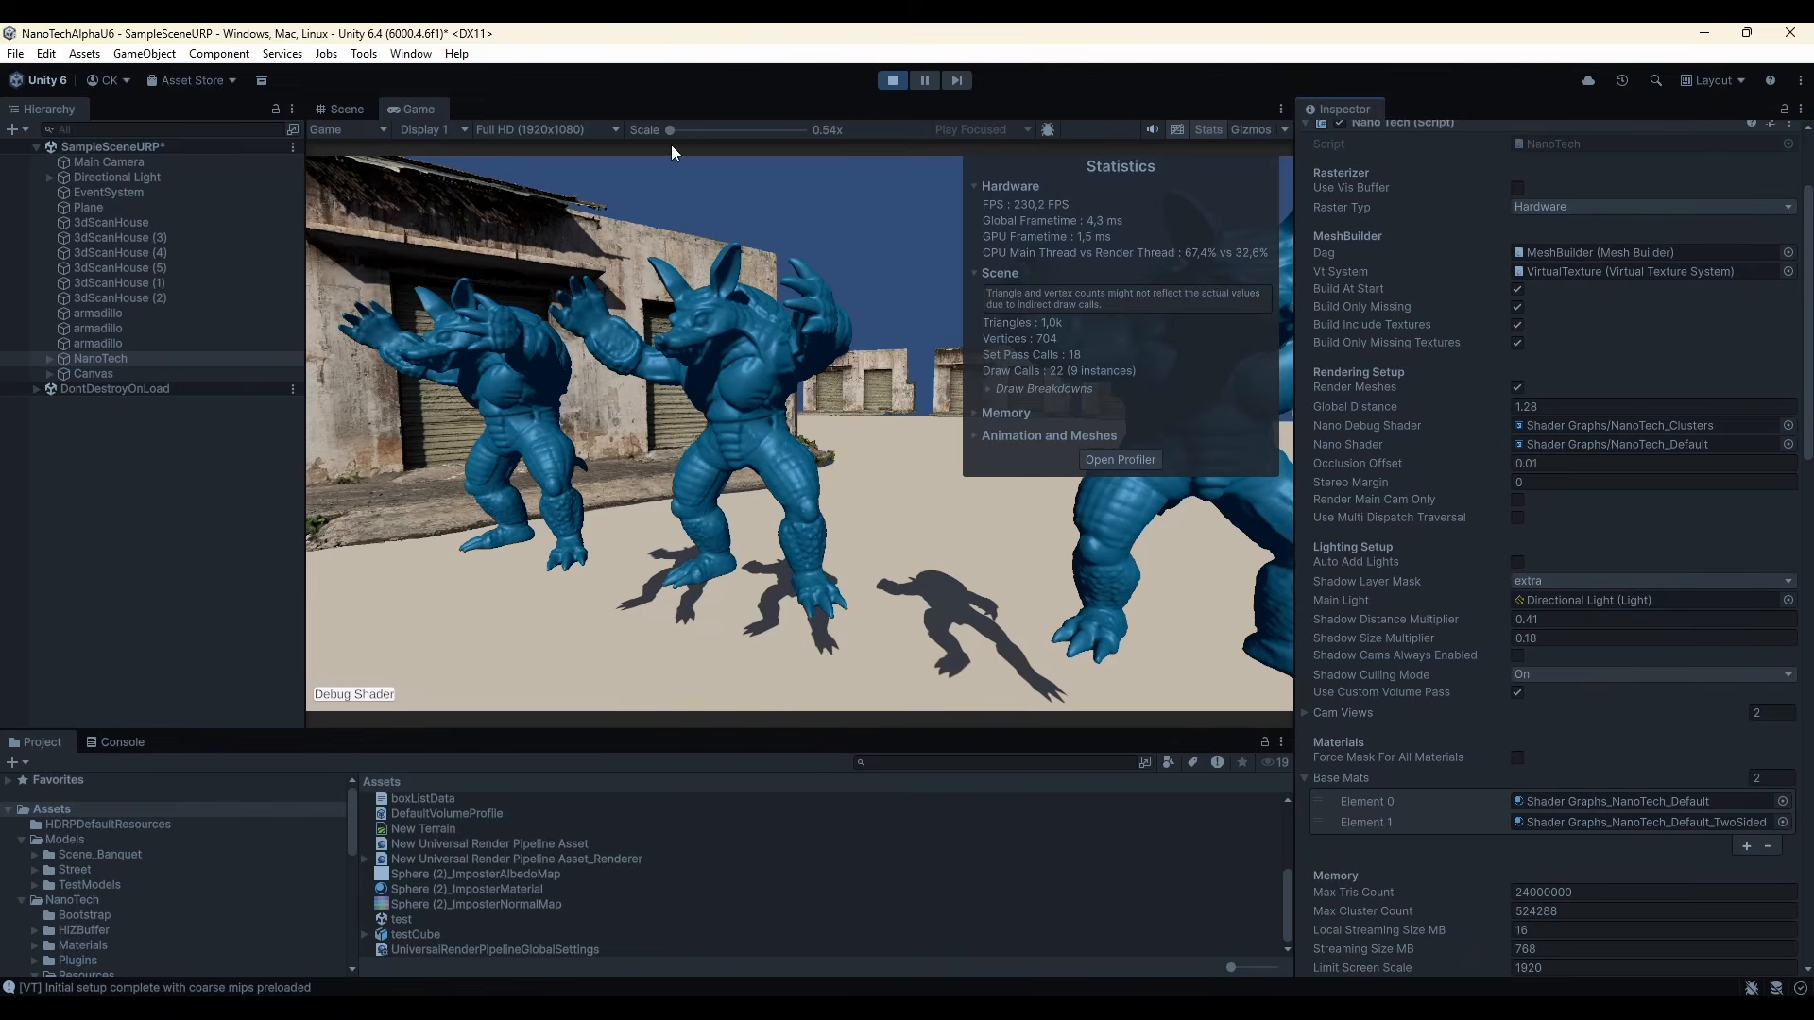
# Open and enable the Frame Debugger, and expand the universal pipeline's single-camera rendering down to the ExecuteRenderGraph passes
pyautogui.click(410, 53)
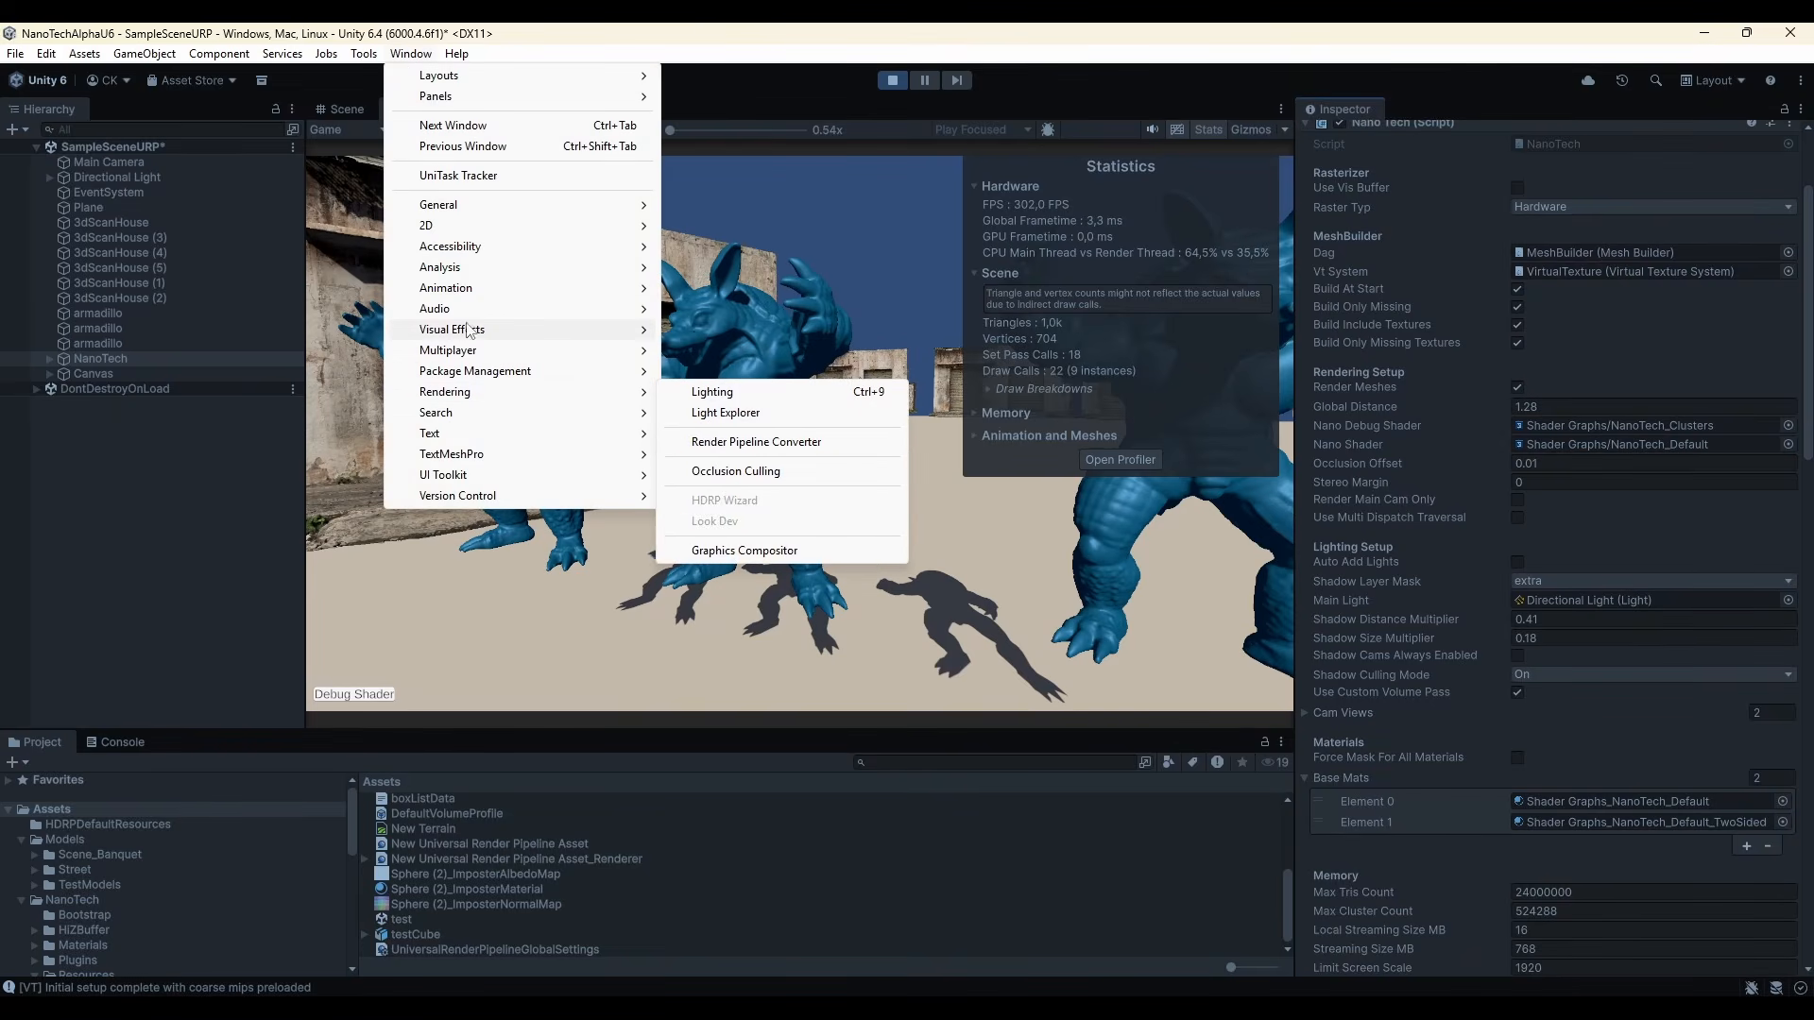
pyautogui.moveTo(559, 267)
pyautogui.click(734, 310)
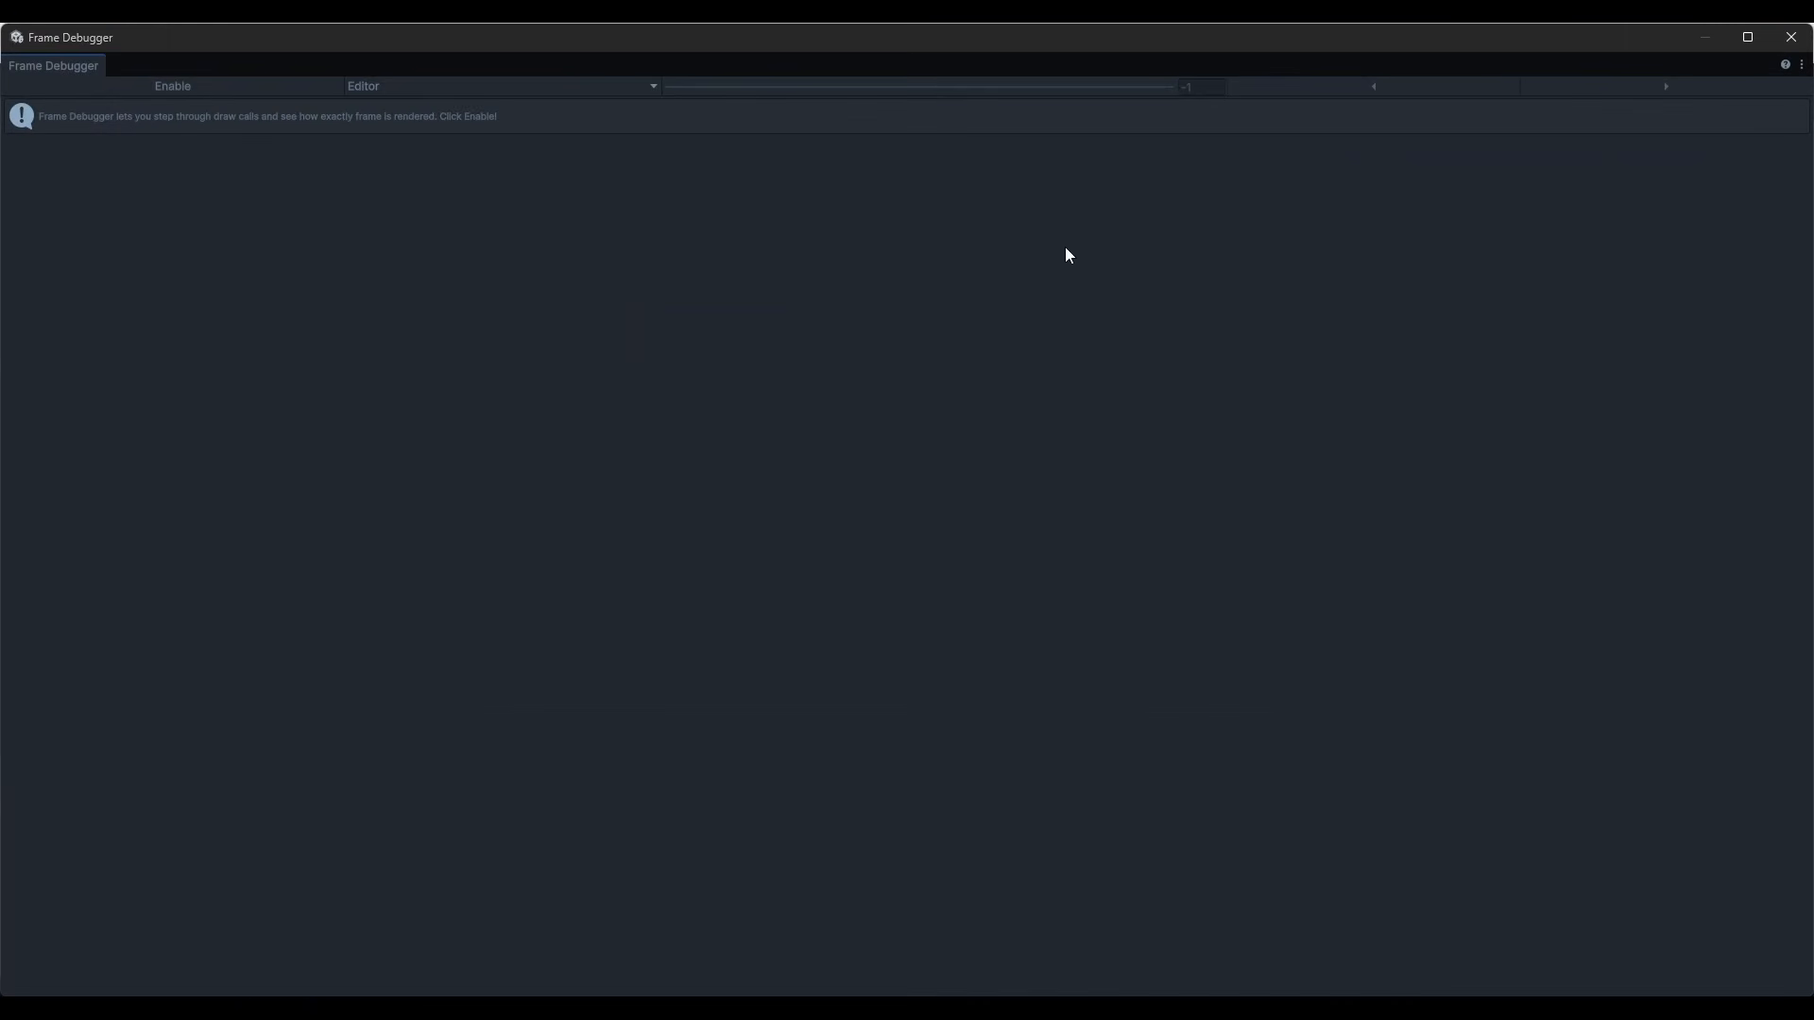
pyautogui.click(129, 87)
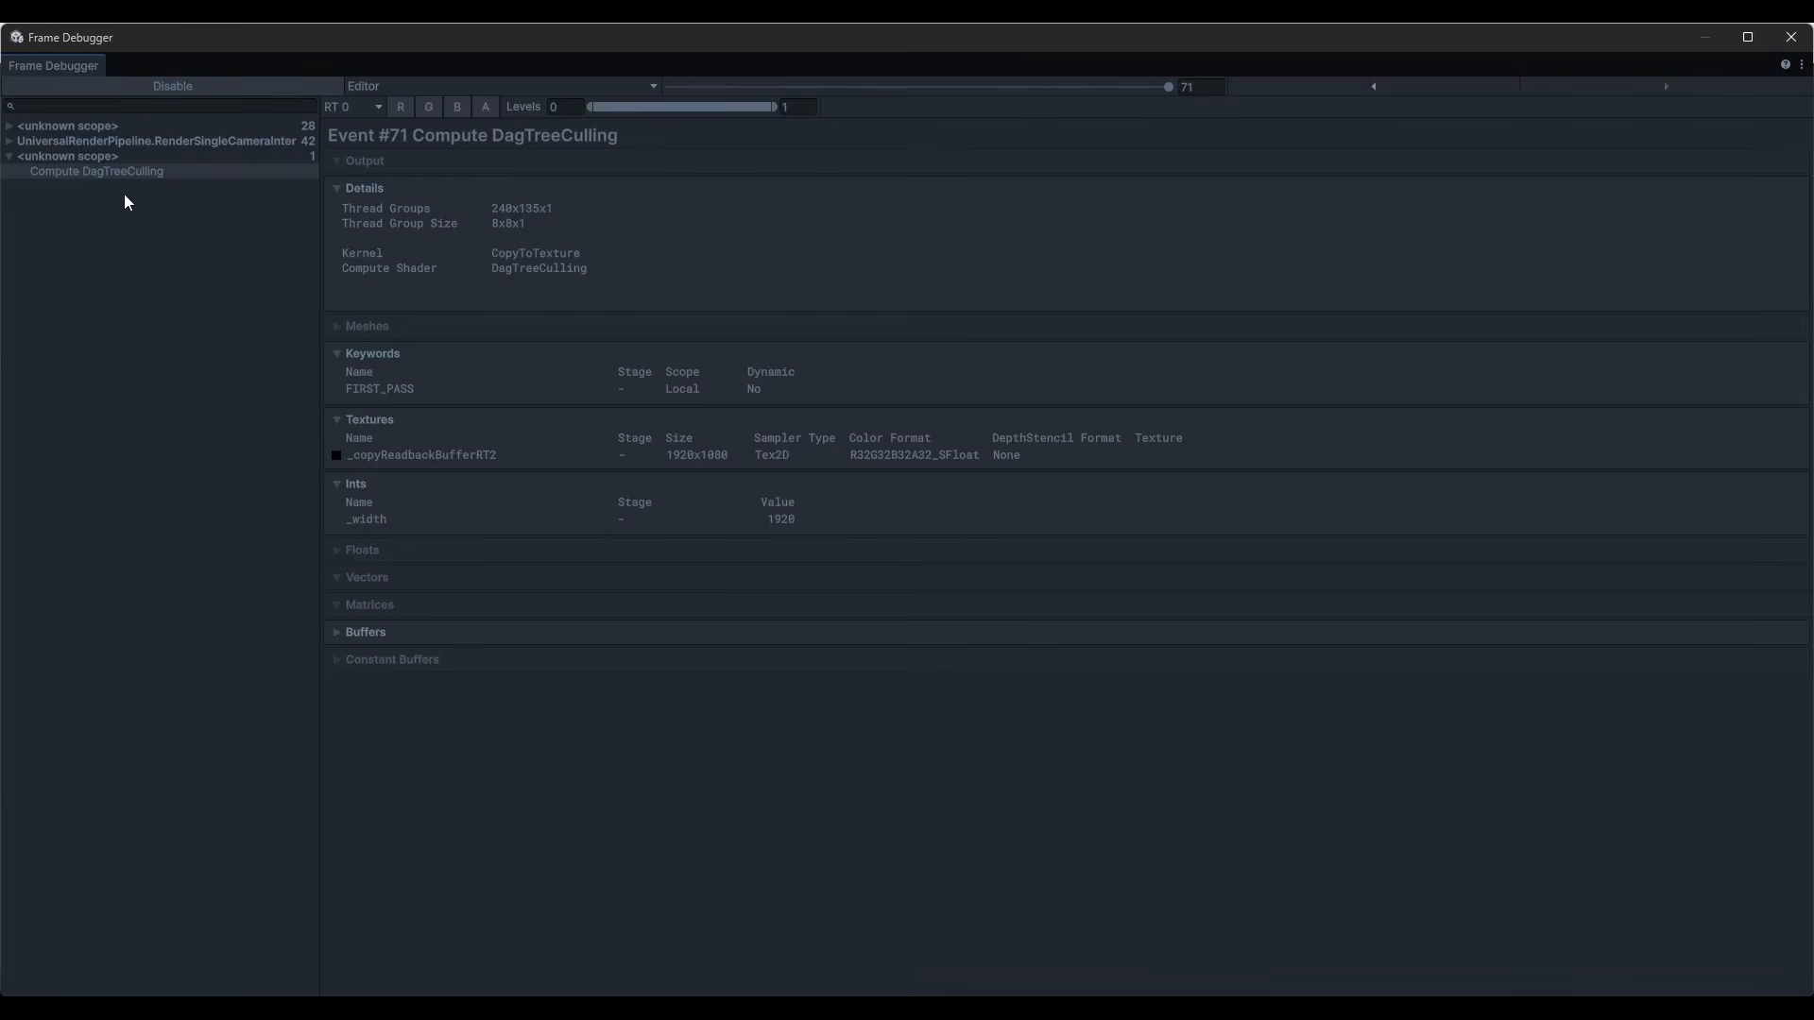
pyautogui.click(9, 142)
pyautogui.click(21, 157)
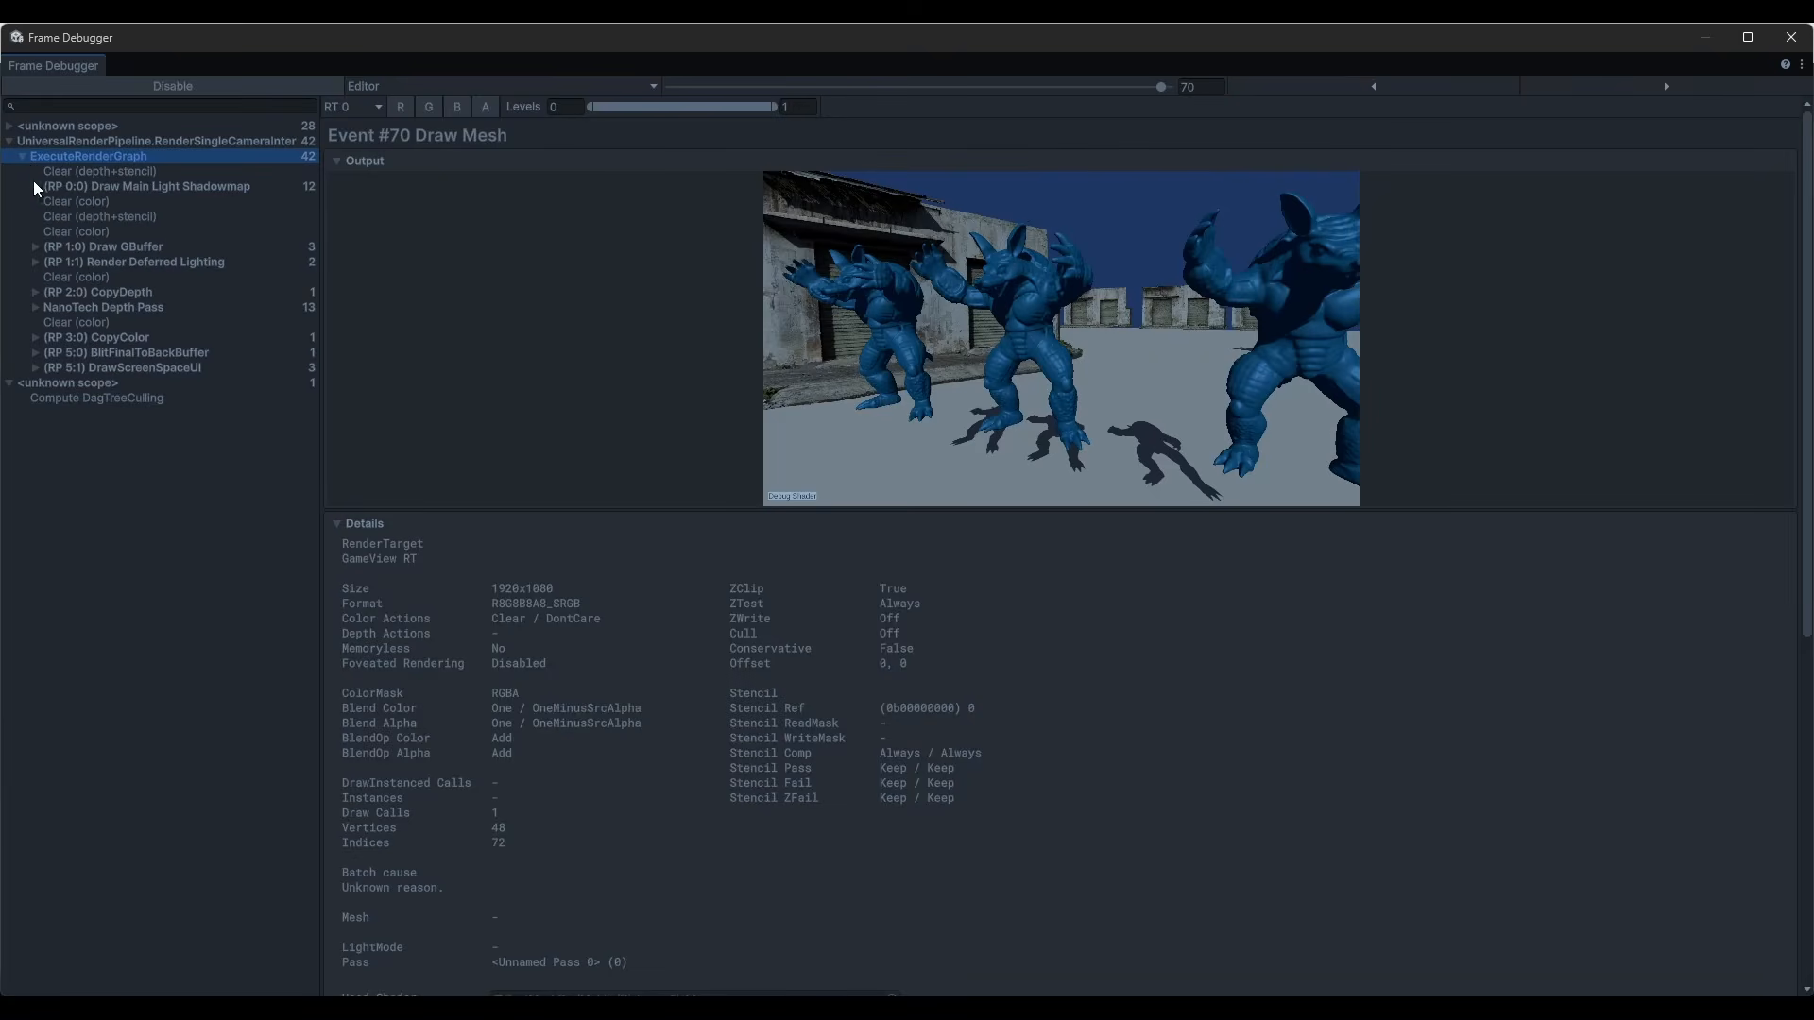
# Expand the Draw GBuffer pass down to its RenderLoop.Draw events and inspect the output of each mesh draw, including Draw Mesh Plane
pyautogui.click(36, 247)
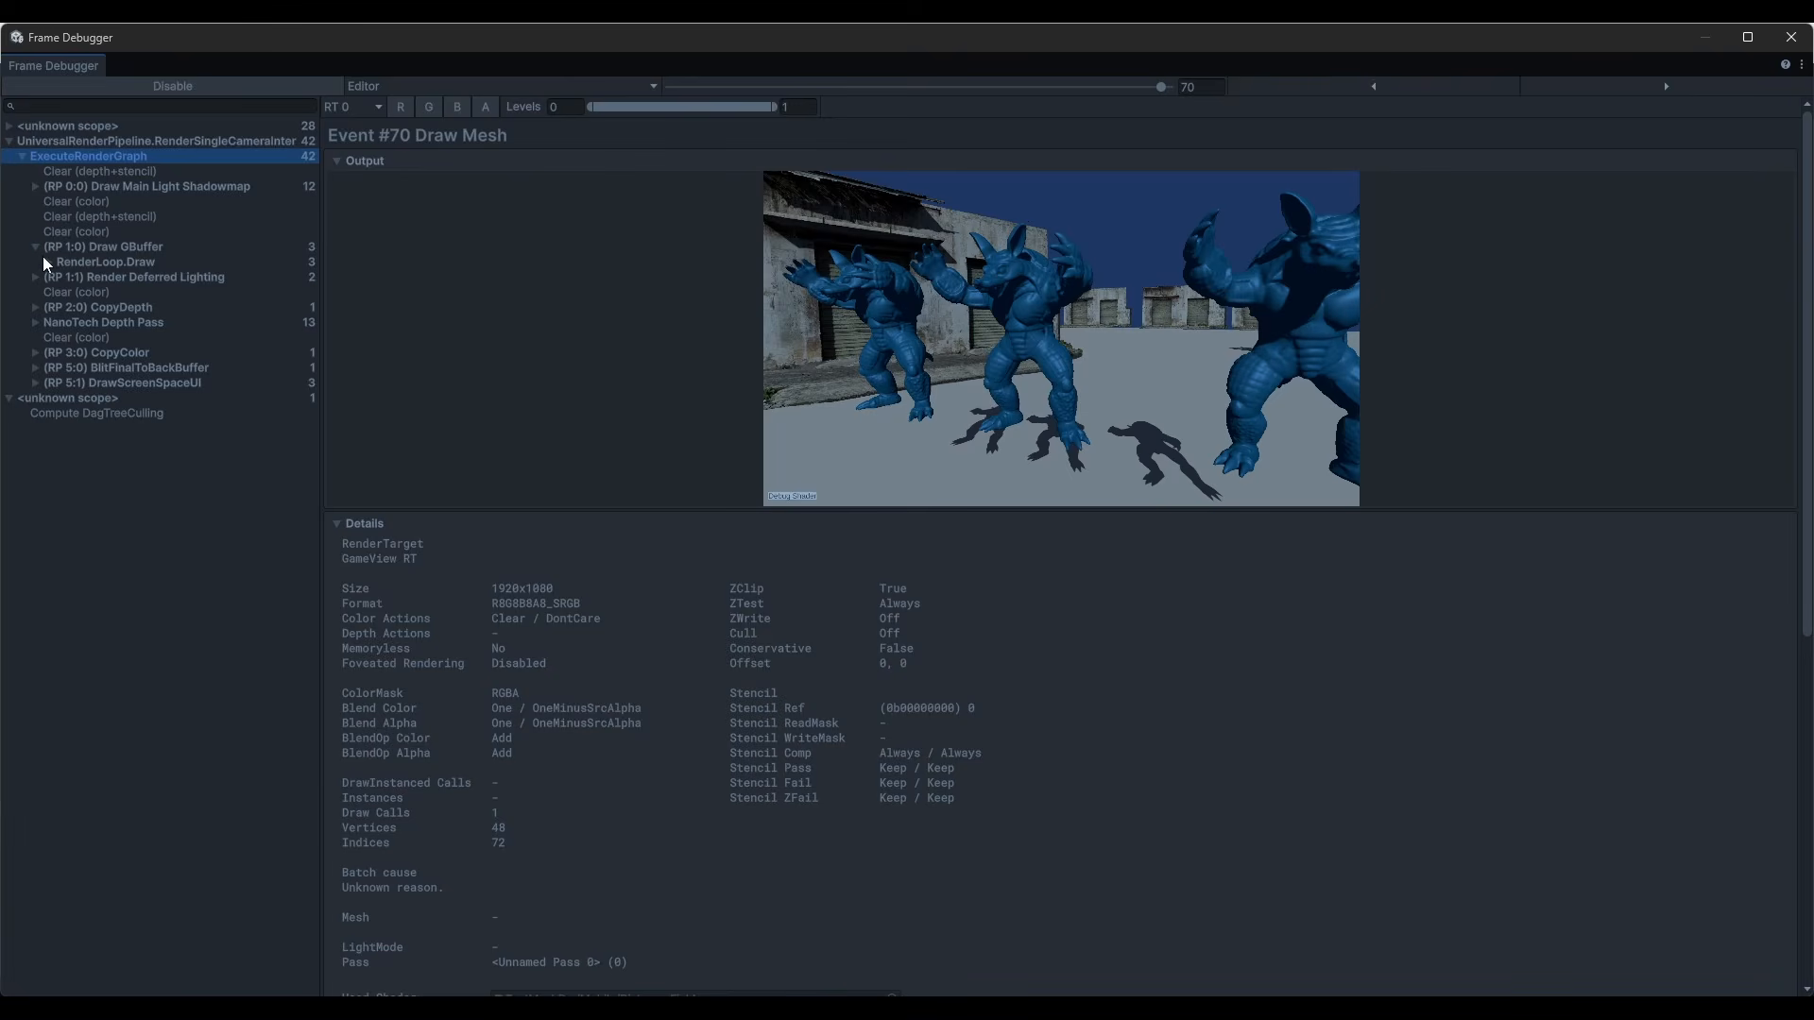
pyautogui.click(47, 261)
pyautogui.click(101, 276)
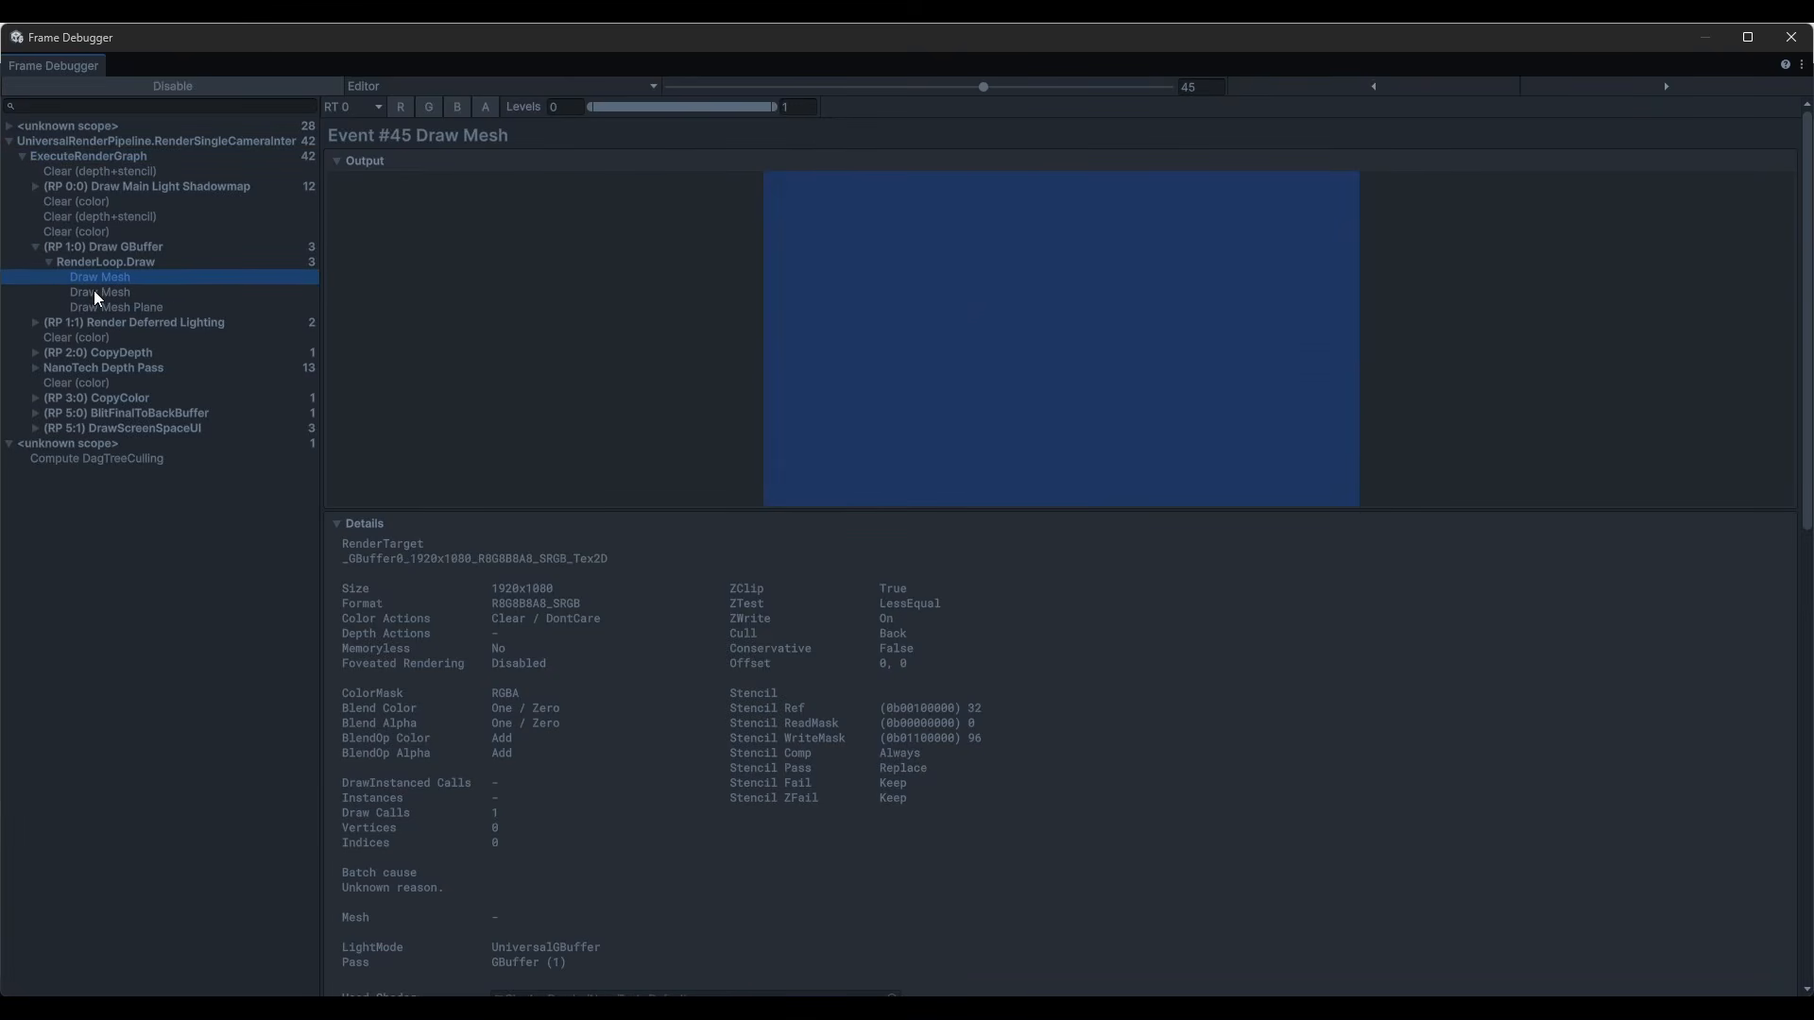
pyautogui.click(94, 291)
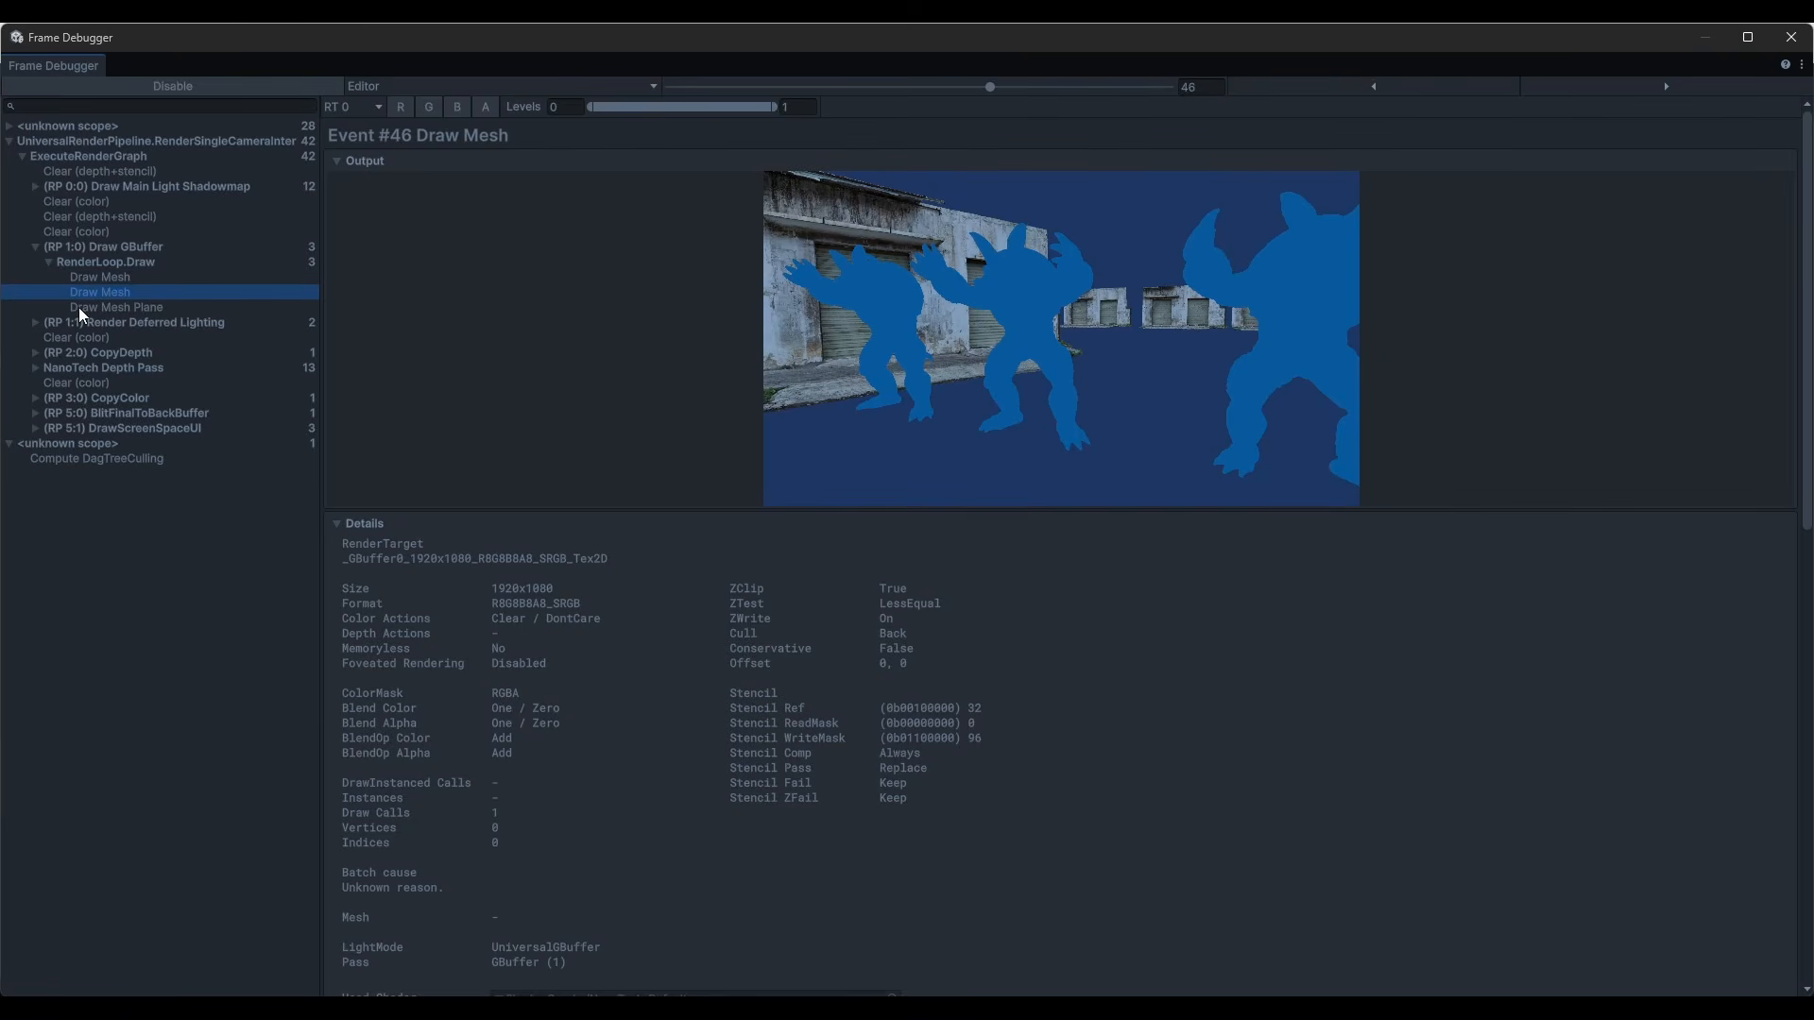
pyautogui.click(87, 308)
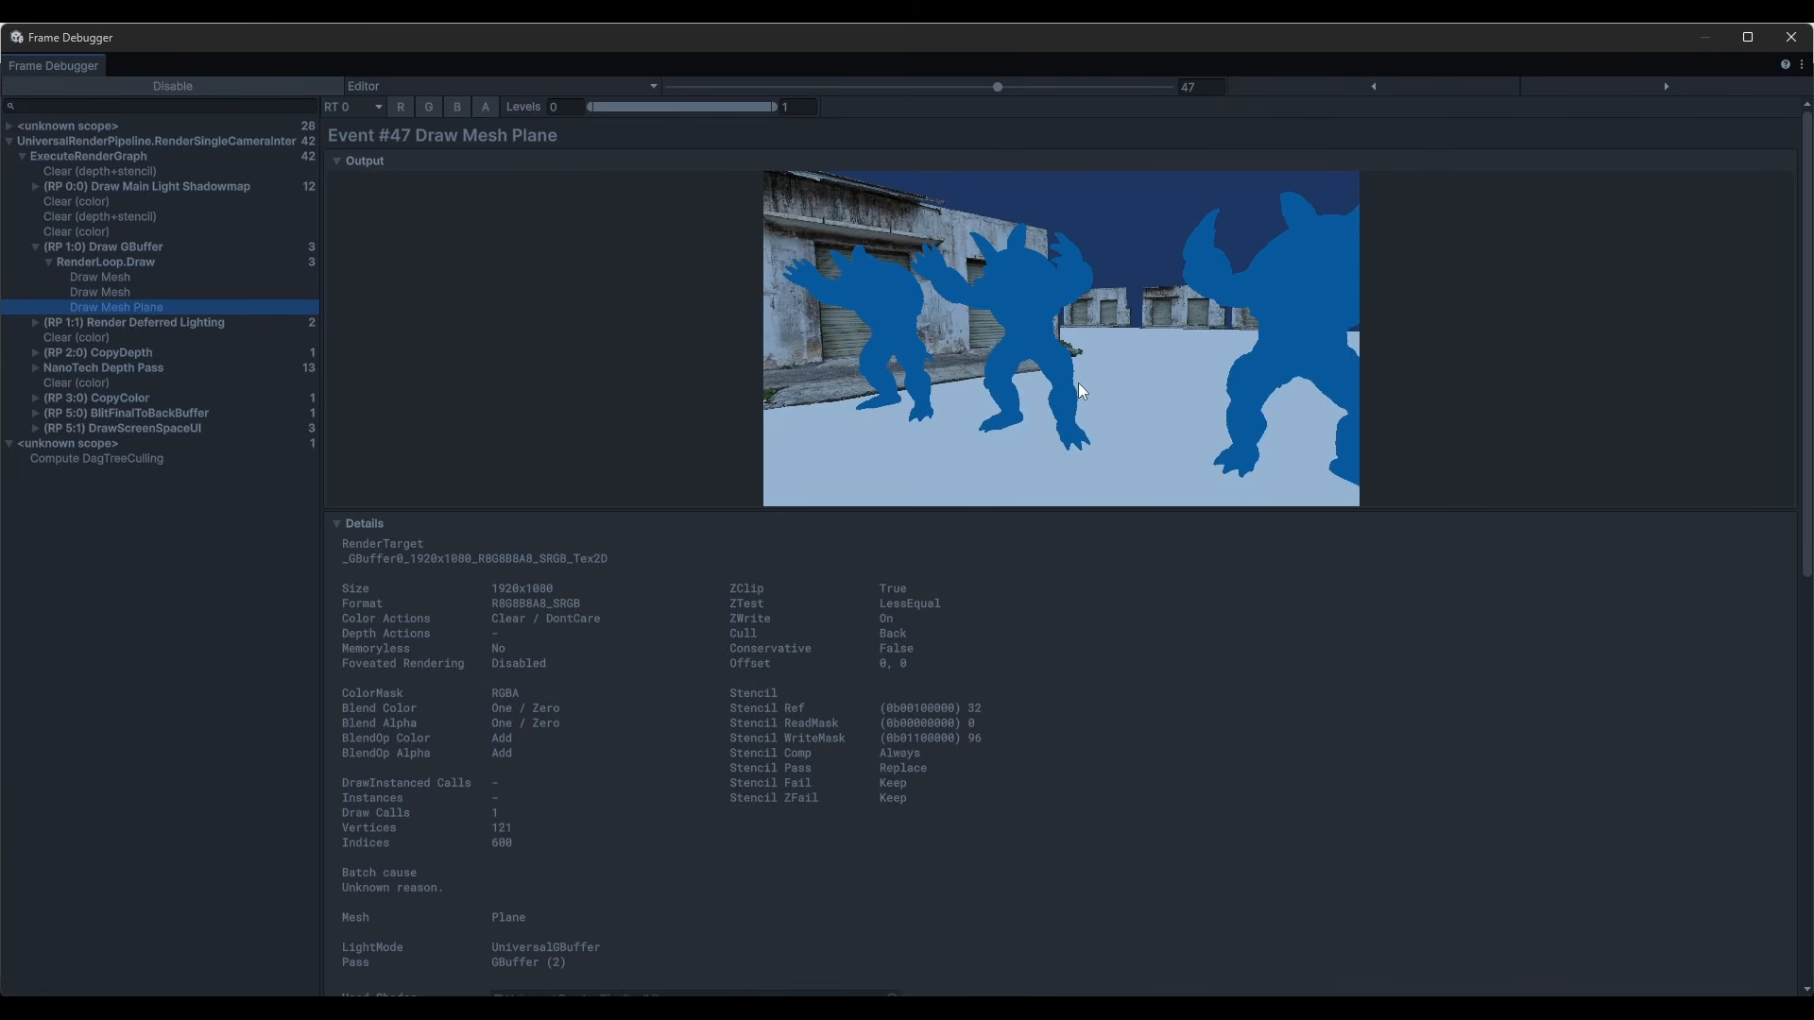
pyautogui.press('Up')
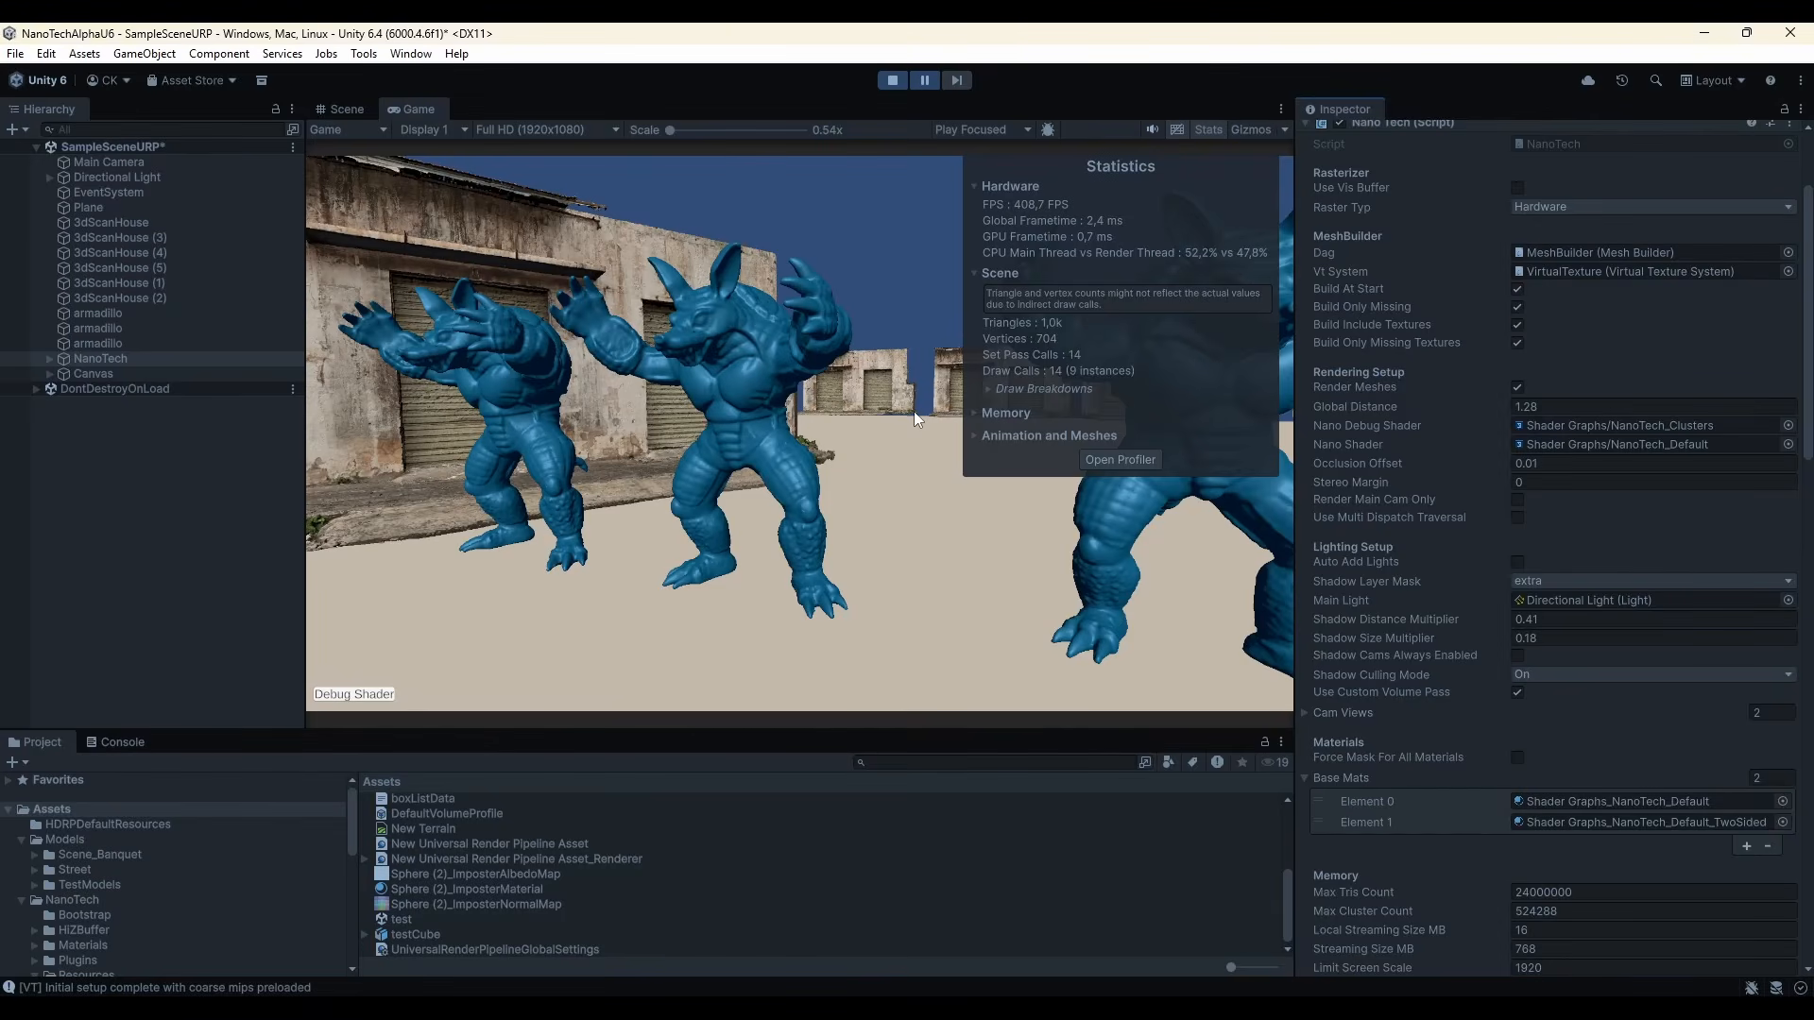
# Resume the paused game to view the armadillos and their shadows from another angle, and stop play mode
pyautogui.click(924, 81)
pyautogui.moveTo(824, 404); pyautogui.dragTo(748, 383, button='right')
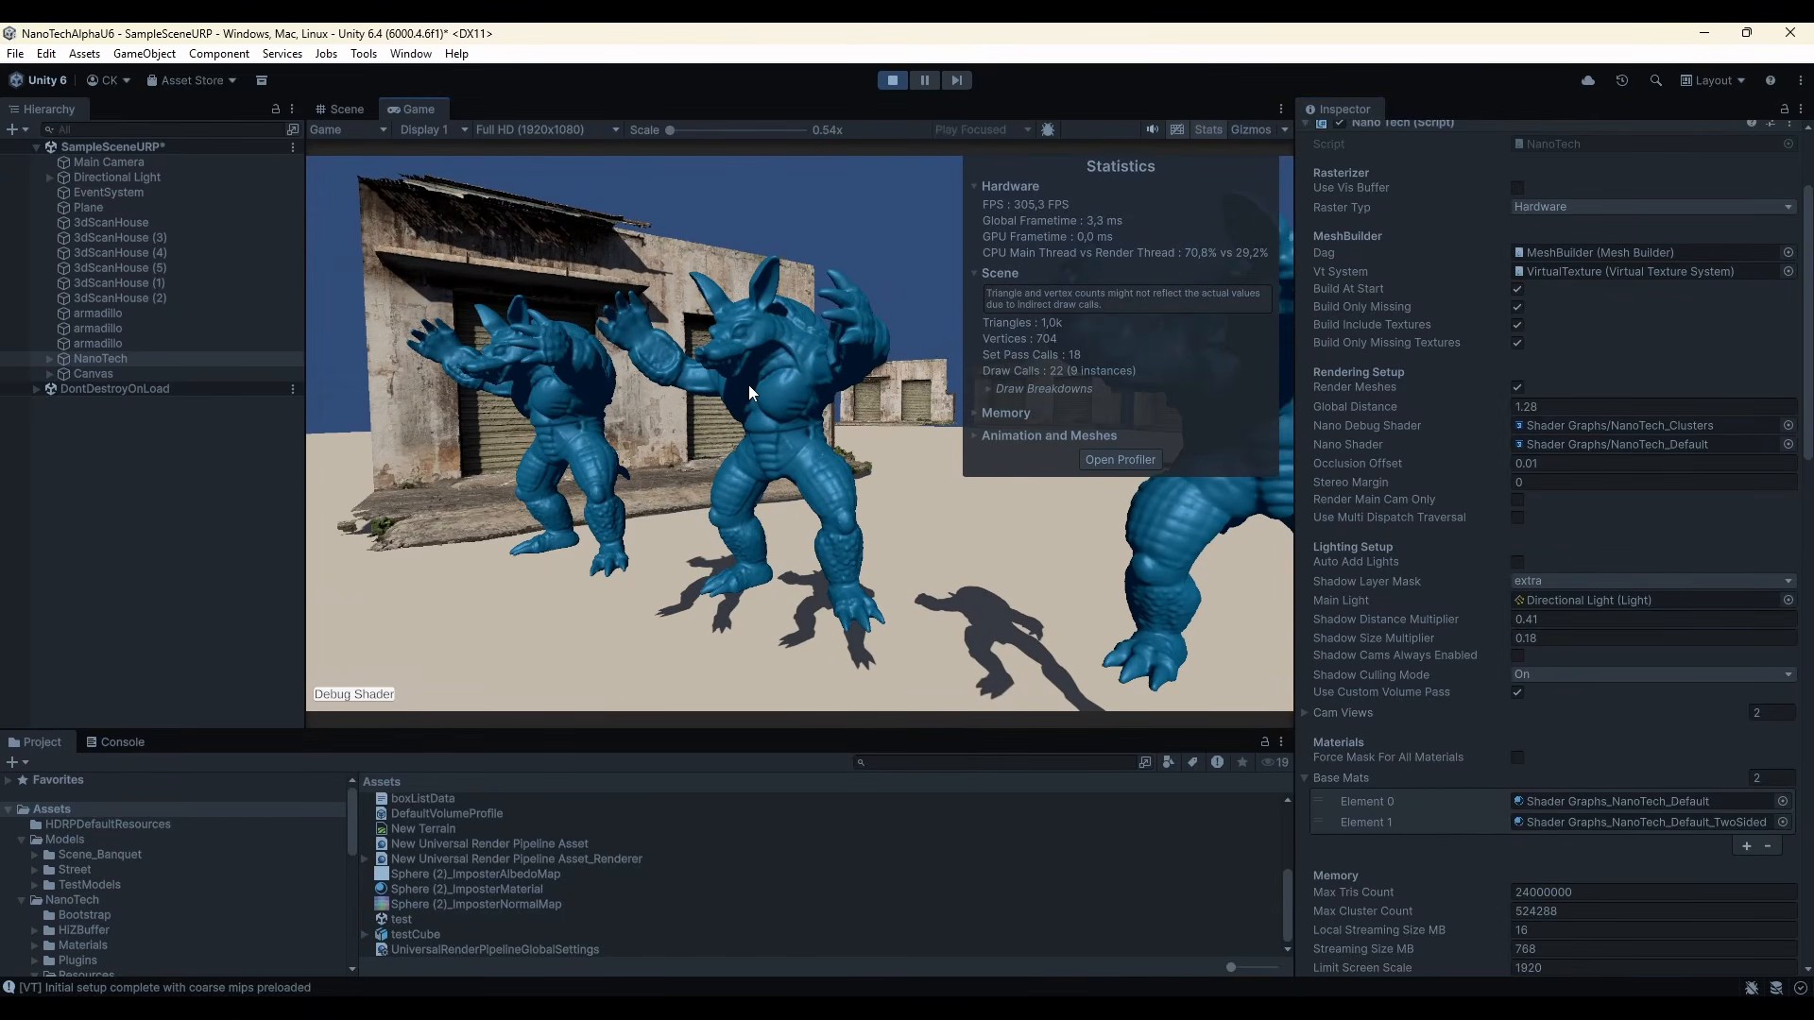
pyautogui.hotkey('ctrl', 'p')
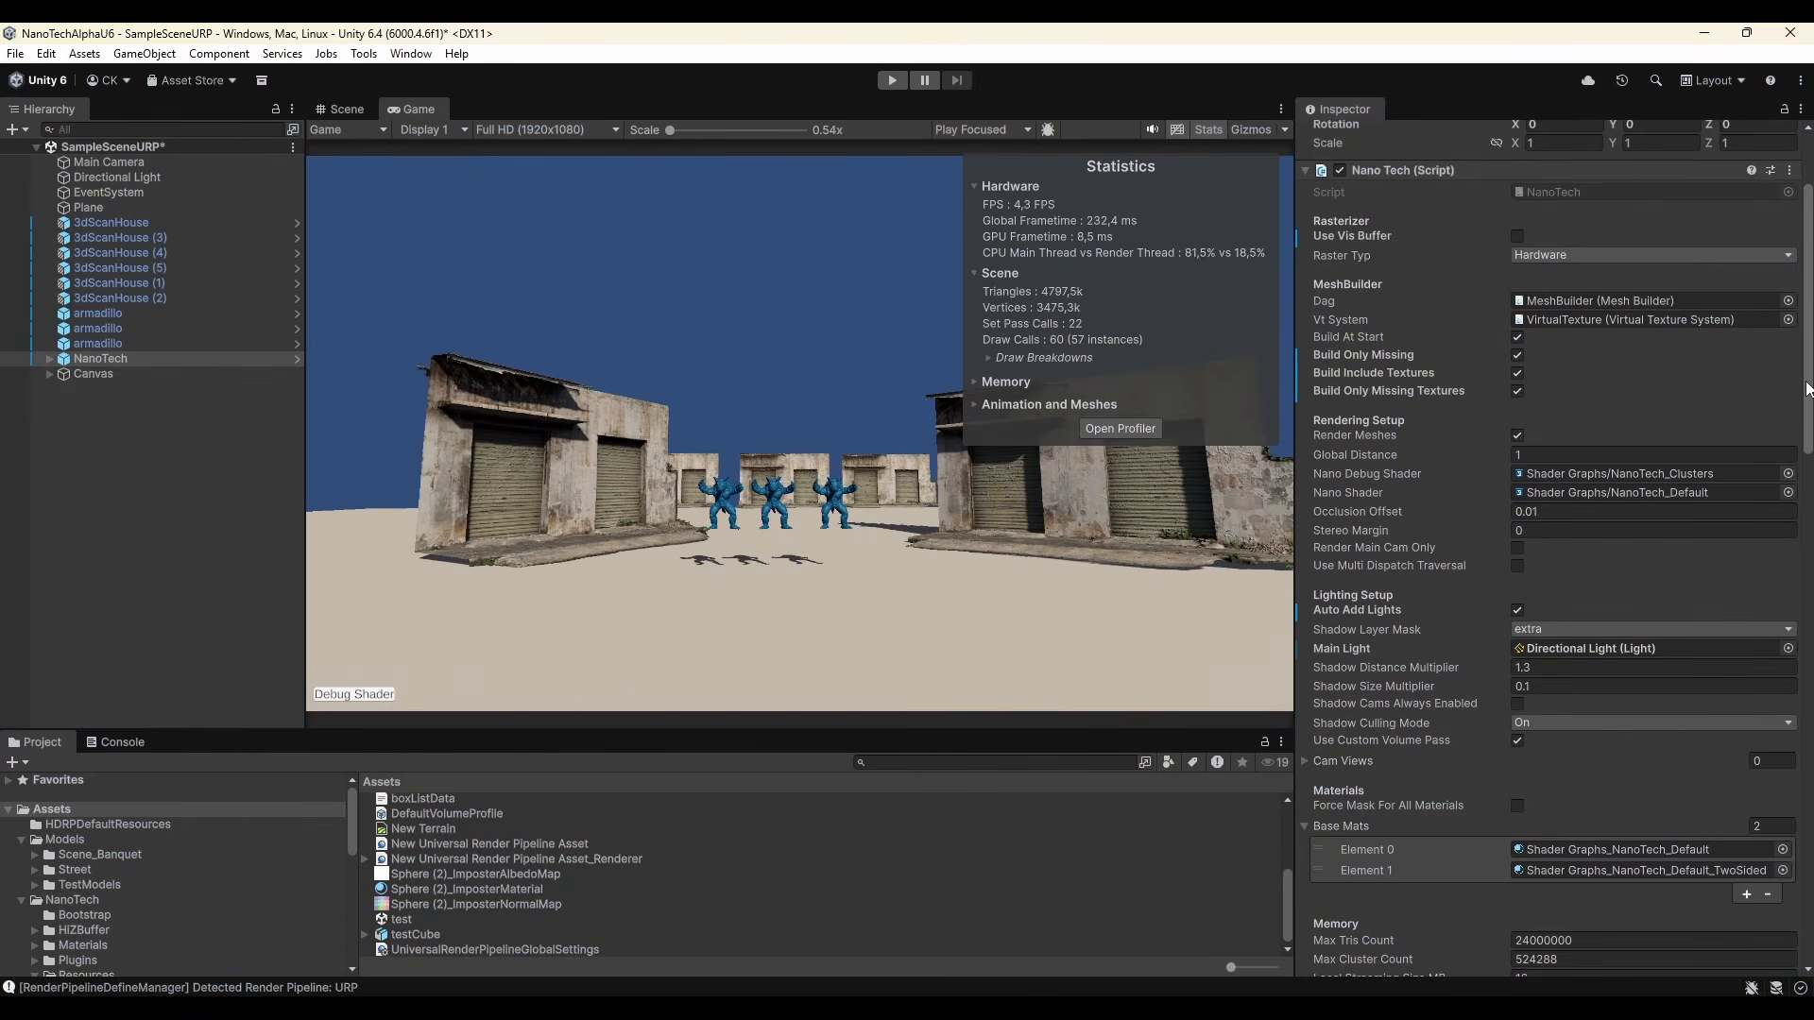
# Expand the NanoTech object and examine VirtualTexture's File Loader, Feedback Renderer and Virtual Texture System settings
pyautogui.scroll(-4, 1549, 473)
pyautogui.click(50, 360)
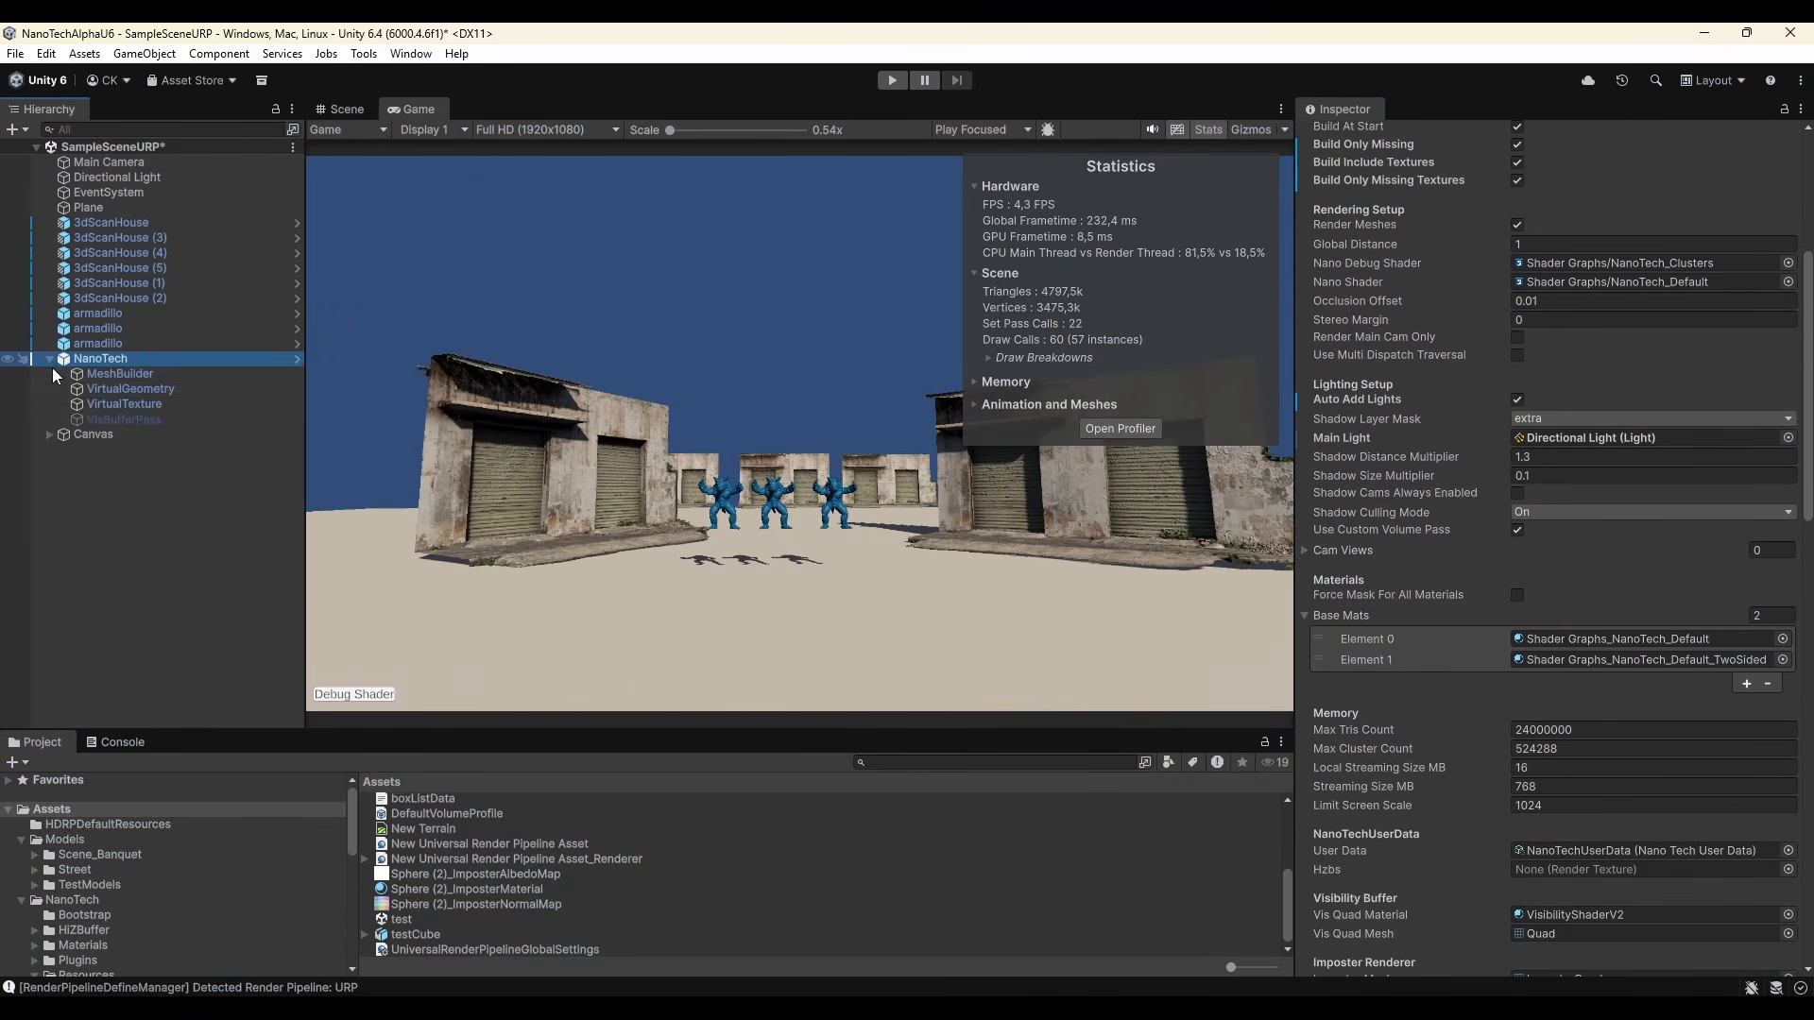
pyautogui.click(99, 403)
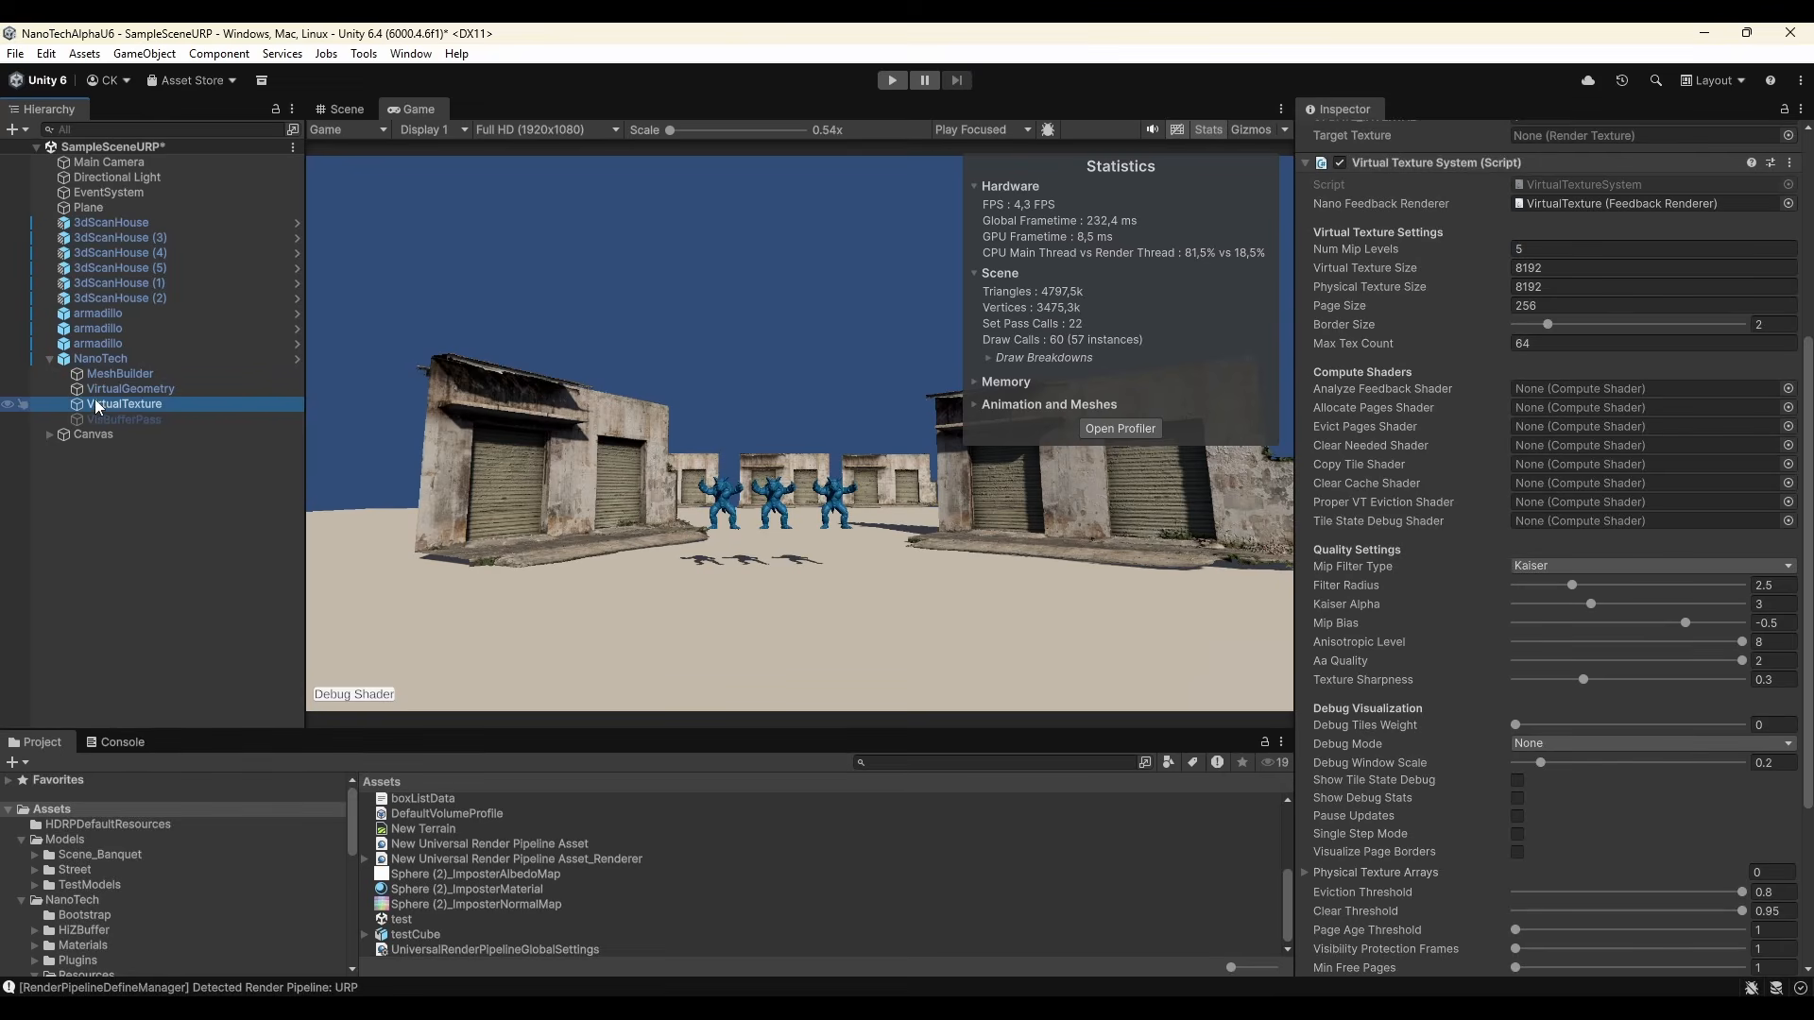
pyautogui.scroll(4, 1437, 493)
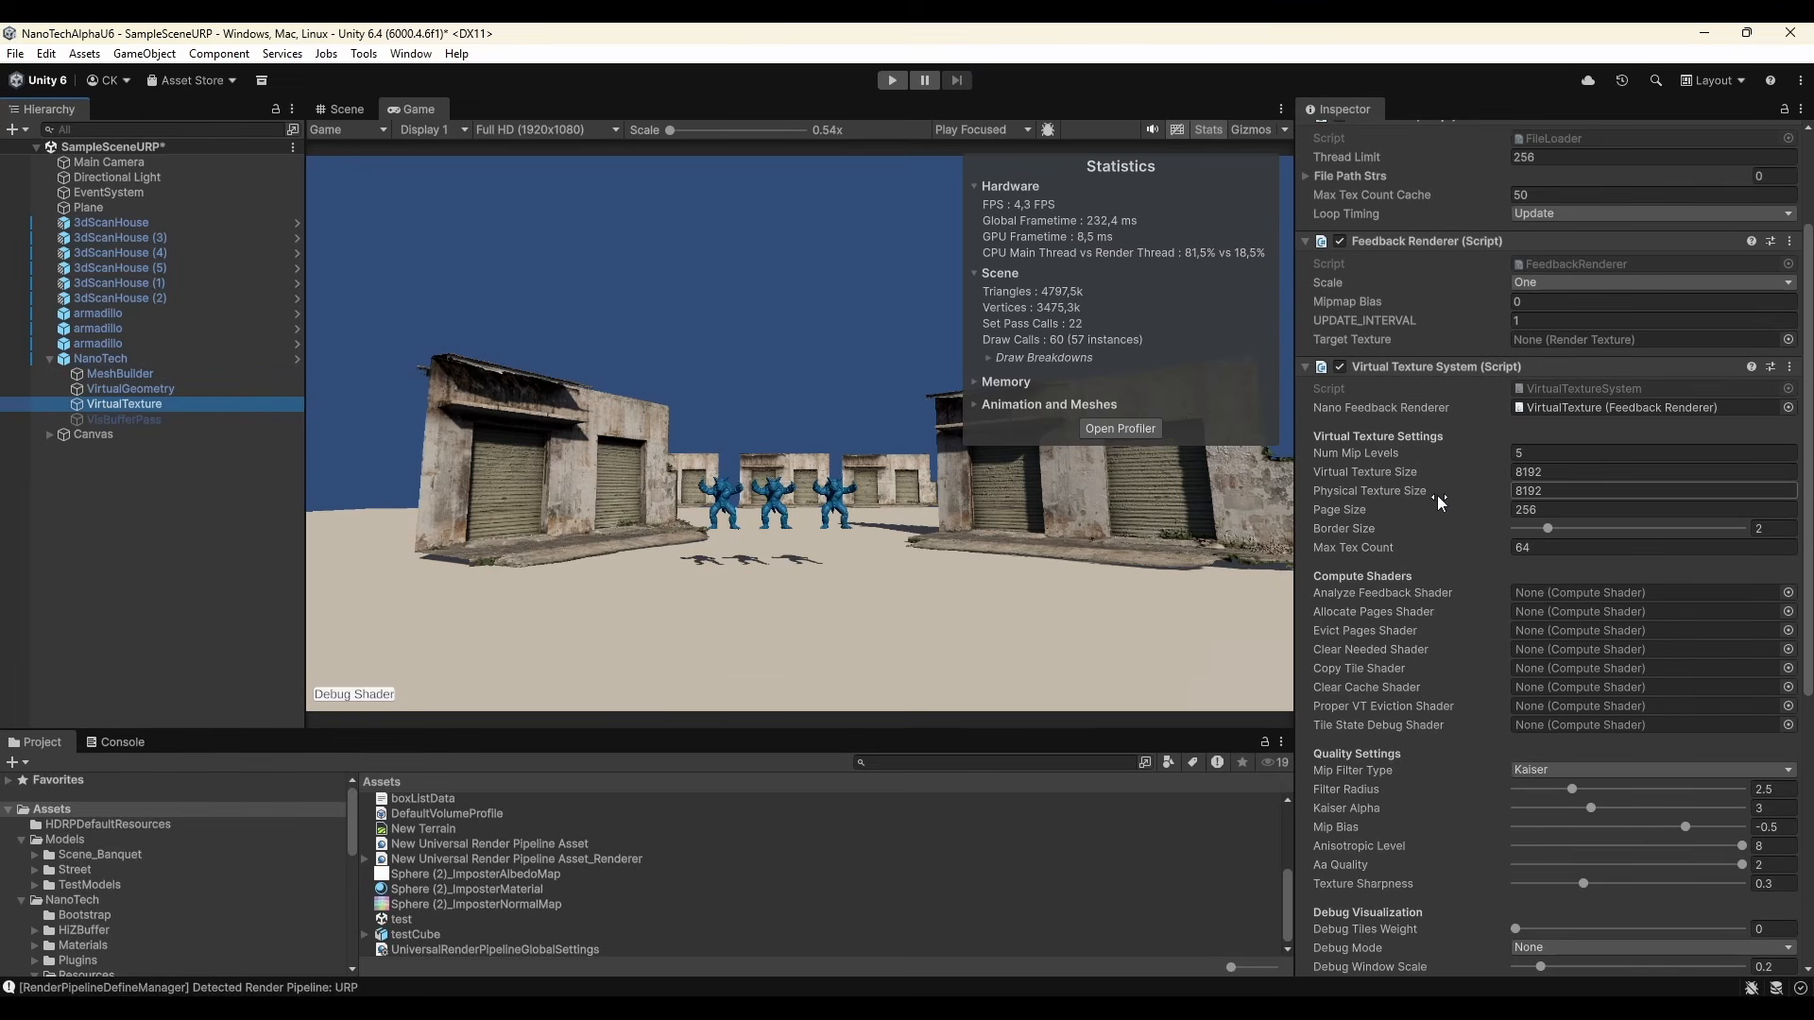
pyautogui.scroll(3, 1577, 383)
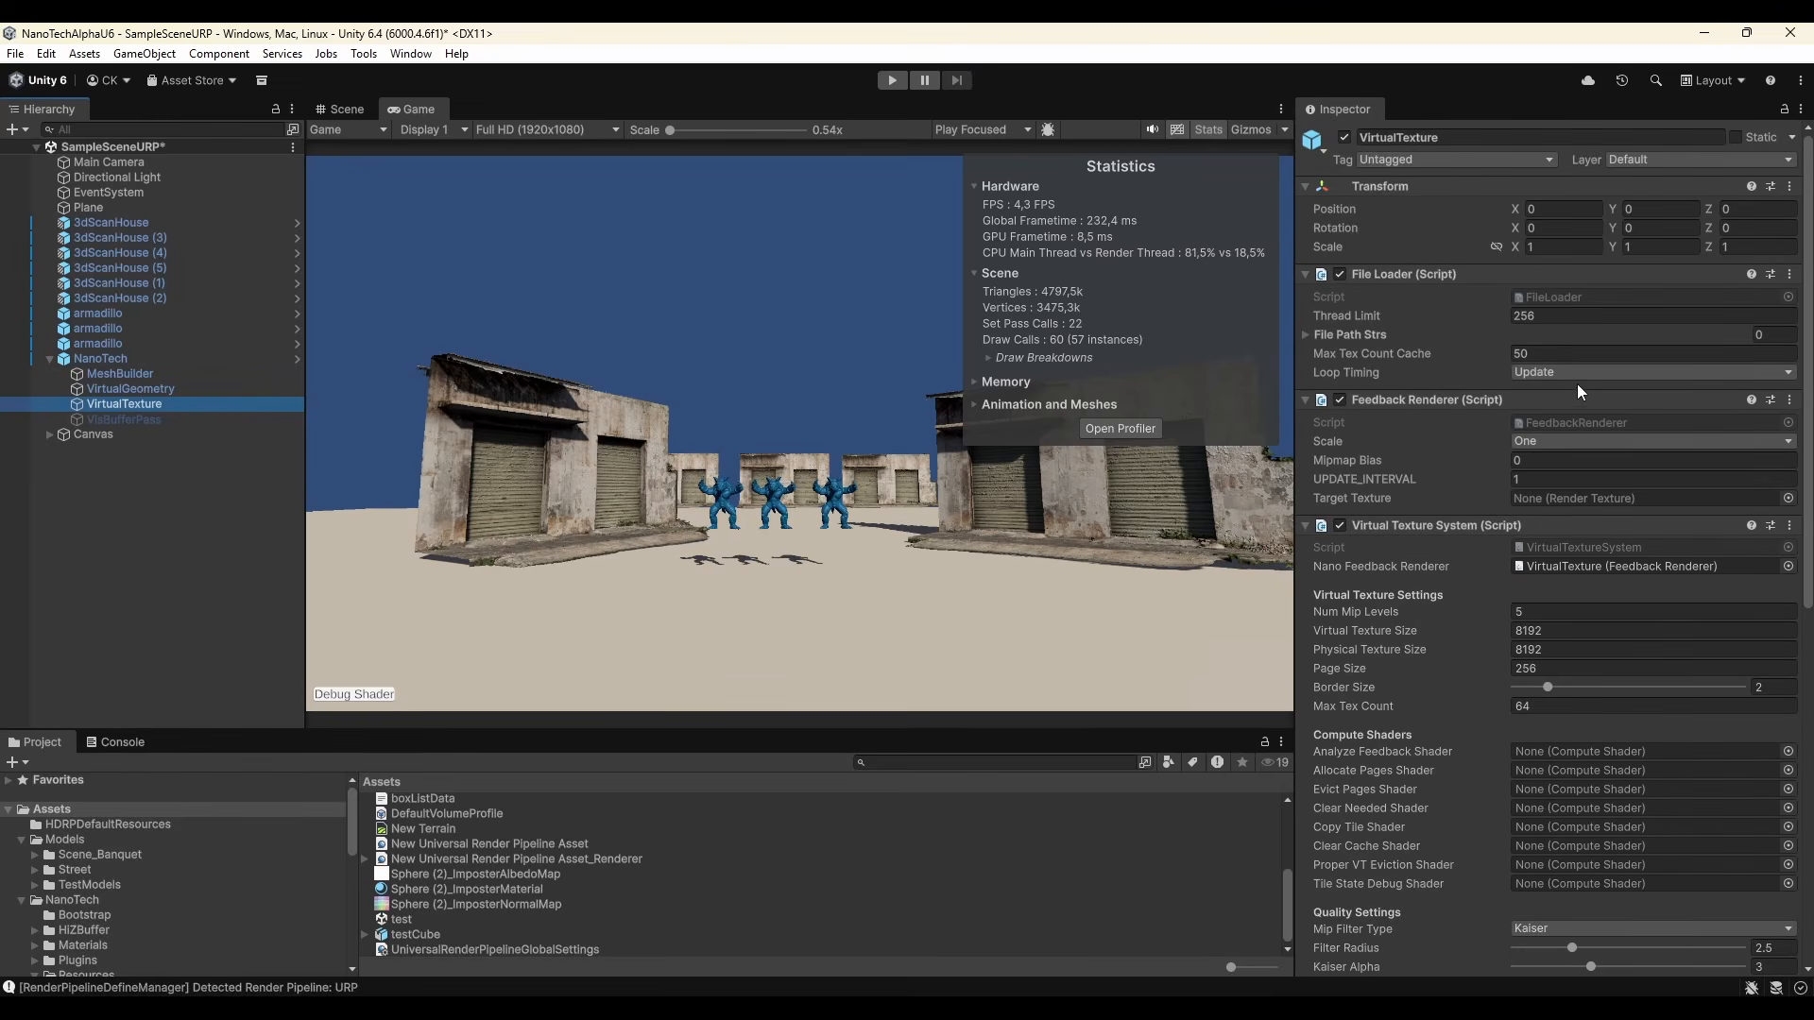
# Run the scene to toggle the Debug Shader cluster view several times, and exit play mode
pyautogui.click(893, 81)
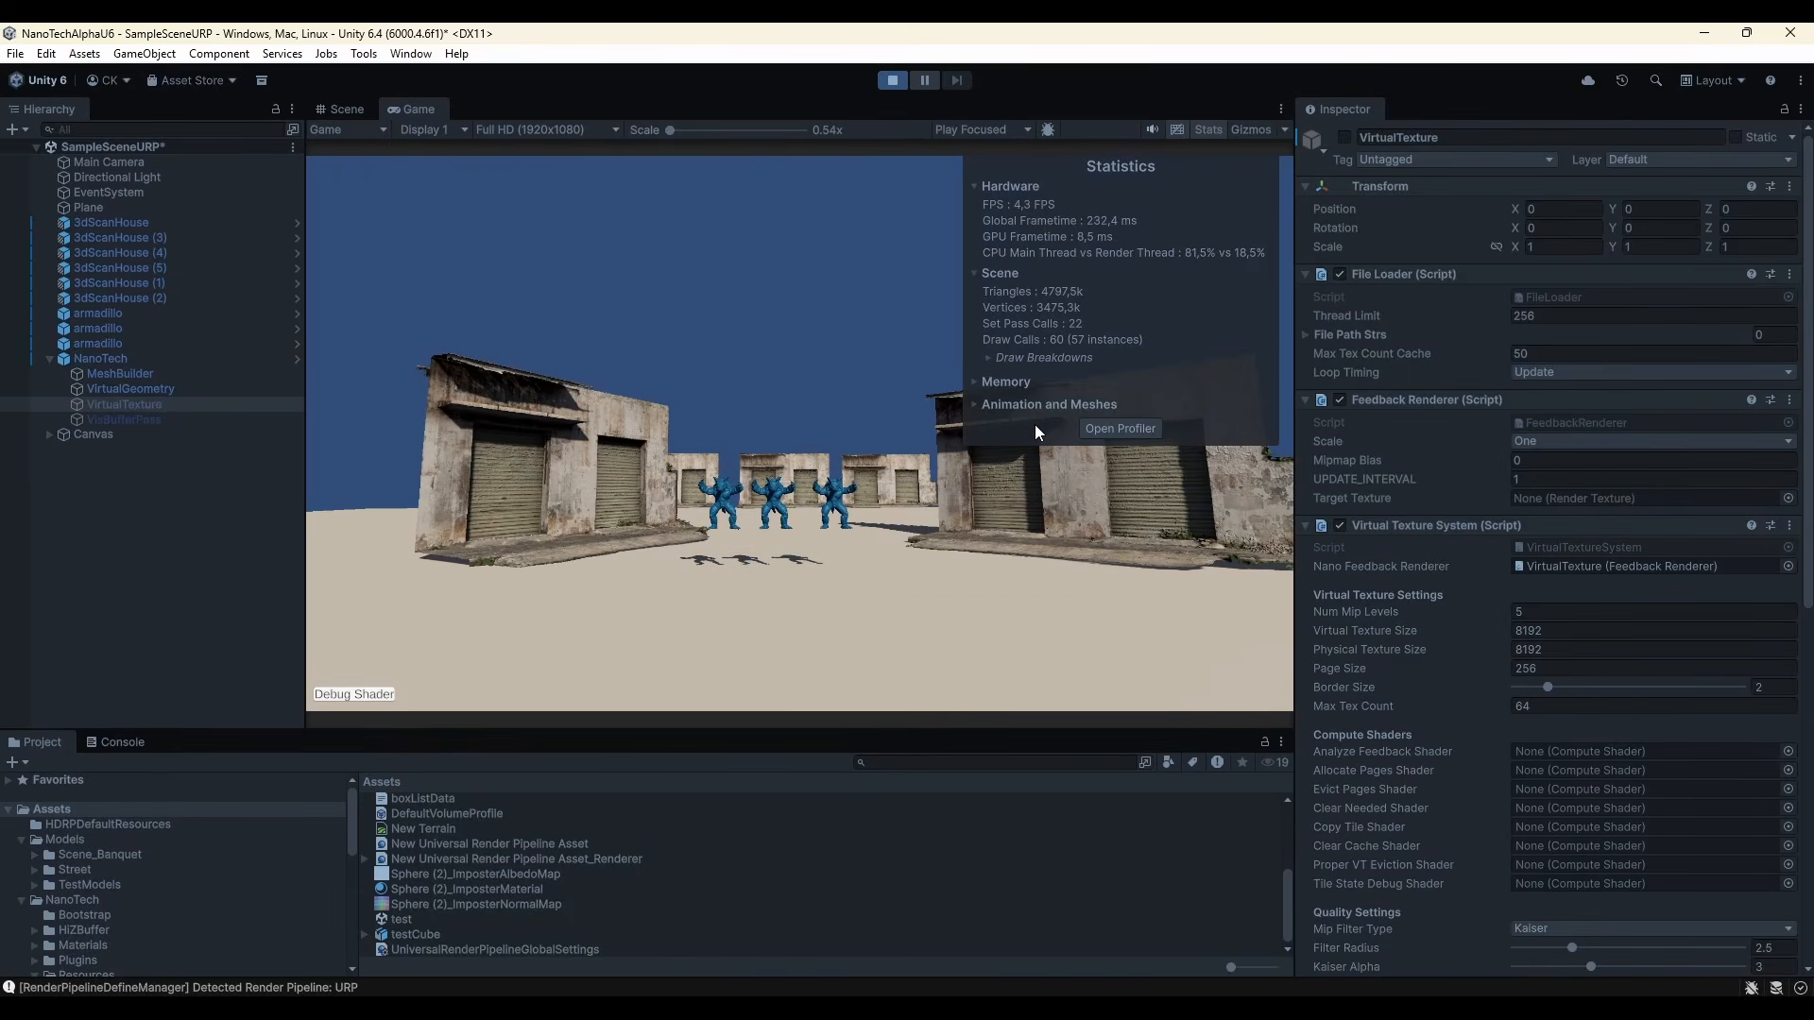
pyautogui.click(363, 693)
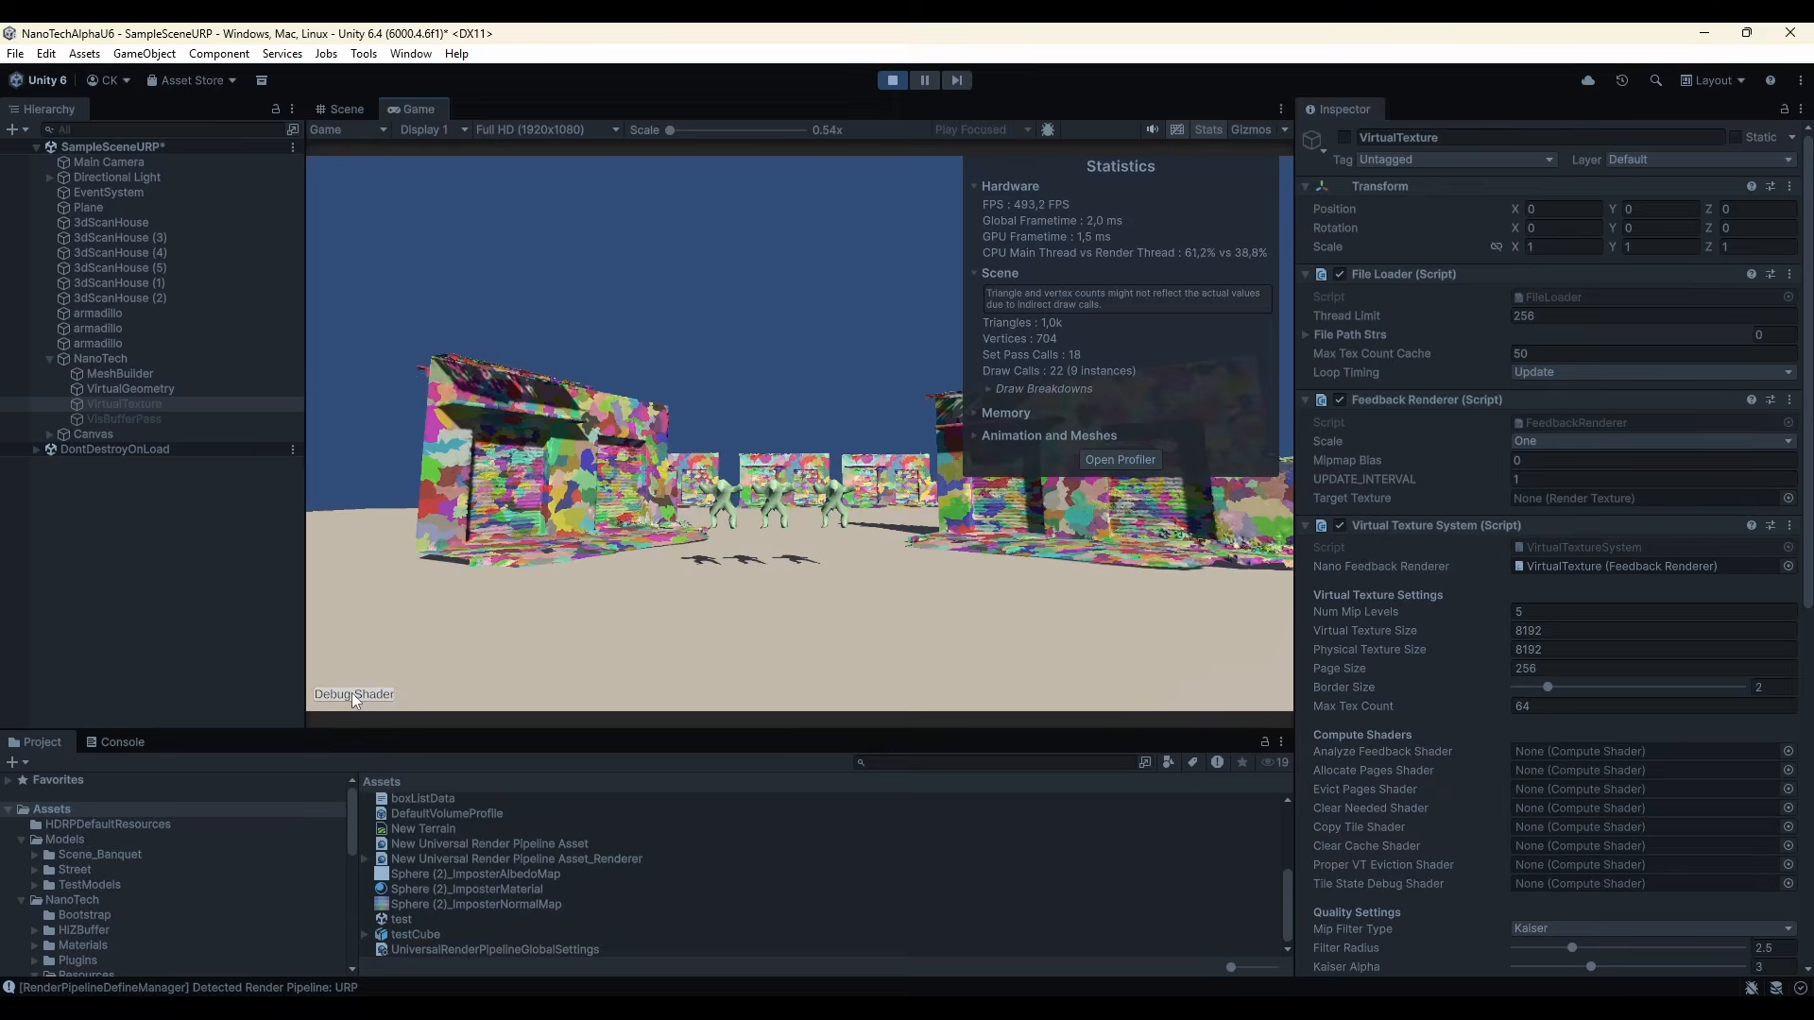
pyautogui.click(353, 694)
pyautogui.click(352, 694)
pyautogui.click(352, 695)
pyautogui.click(352, 695)
pyautogui.click(892, 80)
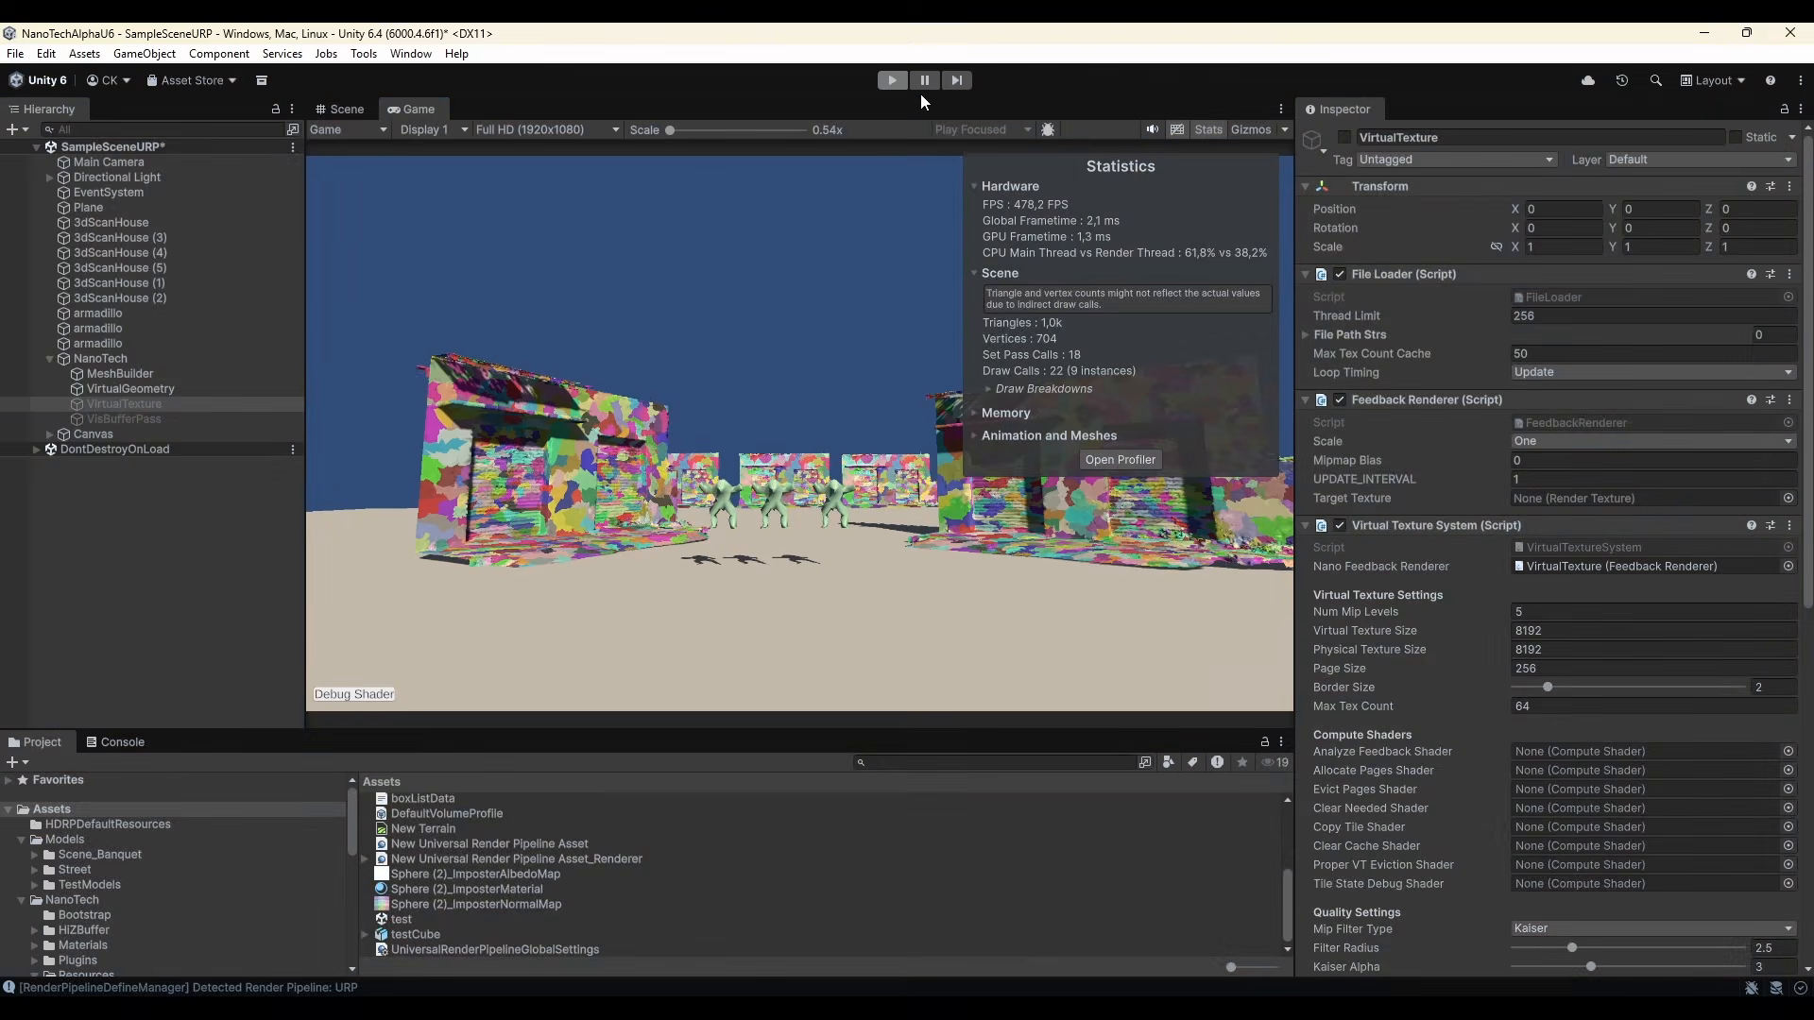
# Compare VisBufferPass's Custom Pass Volume with the NanoTech renderer feature in New Universal Render Pipeline Asset_Renderer, and return to the NanoTech object's settings
pyautogui.click(104, 422)
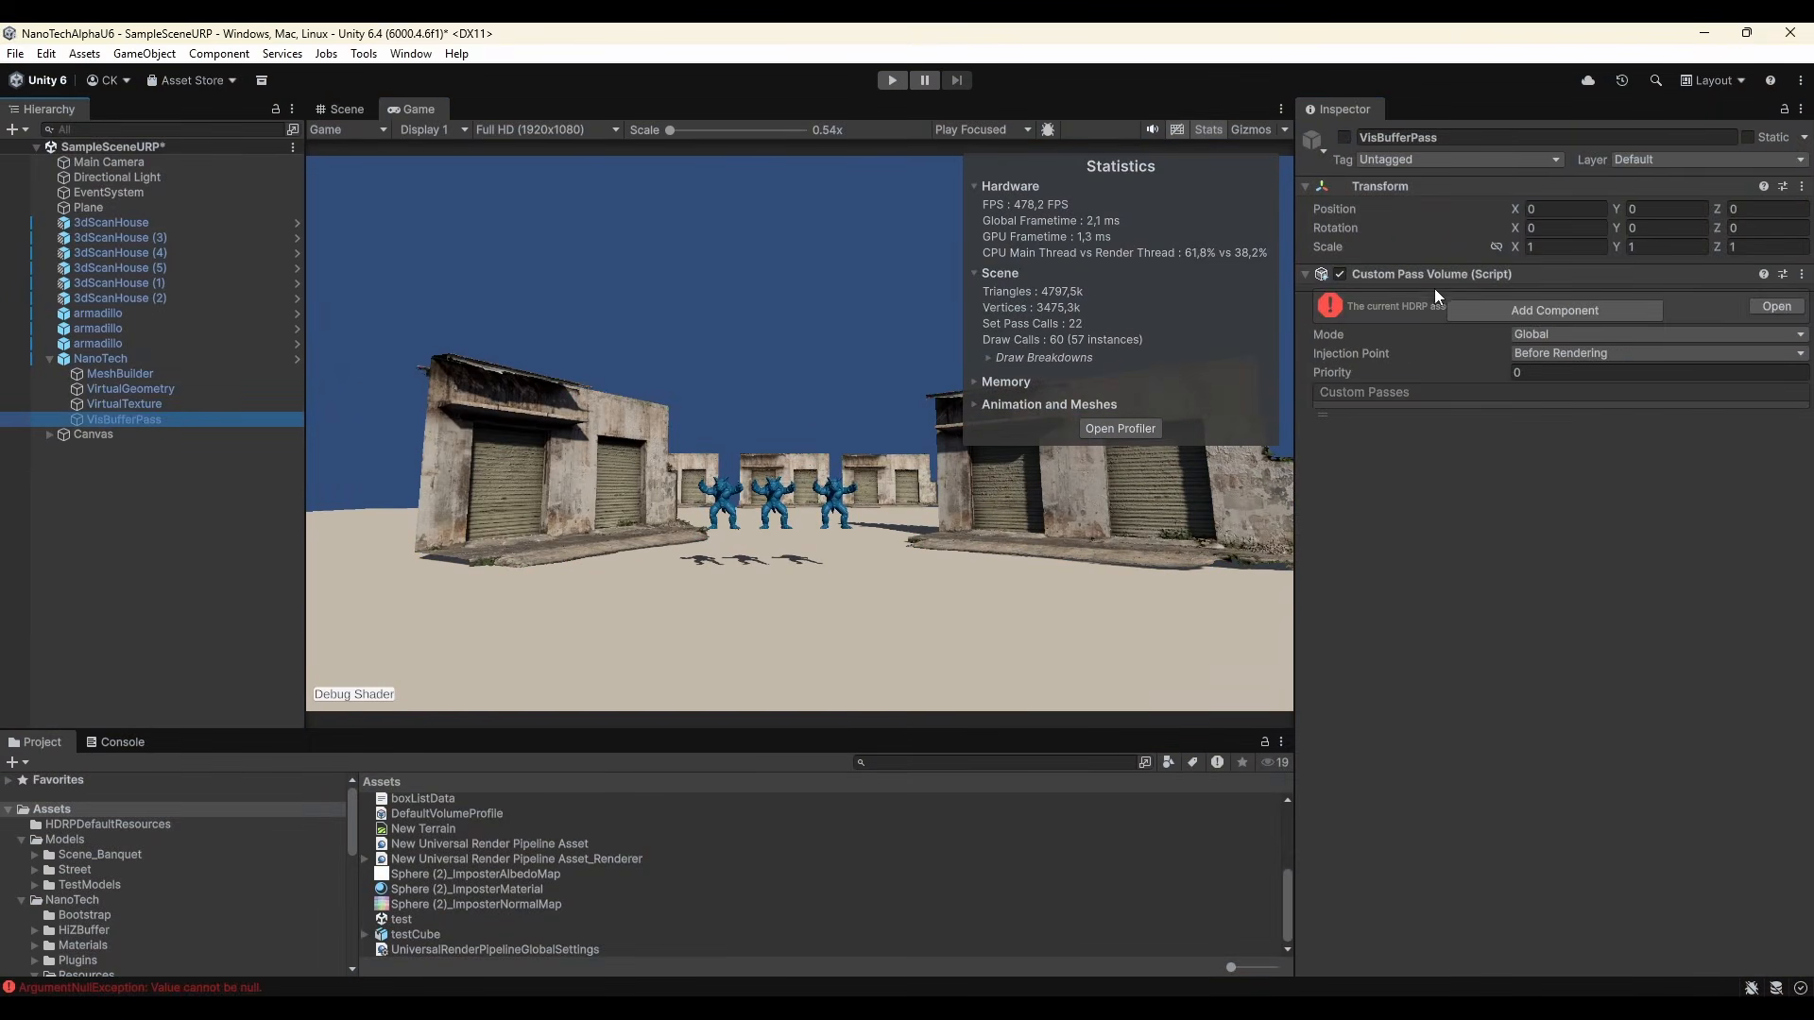
pyautogui.click(515, 860)
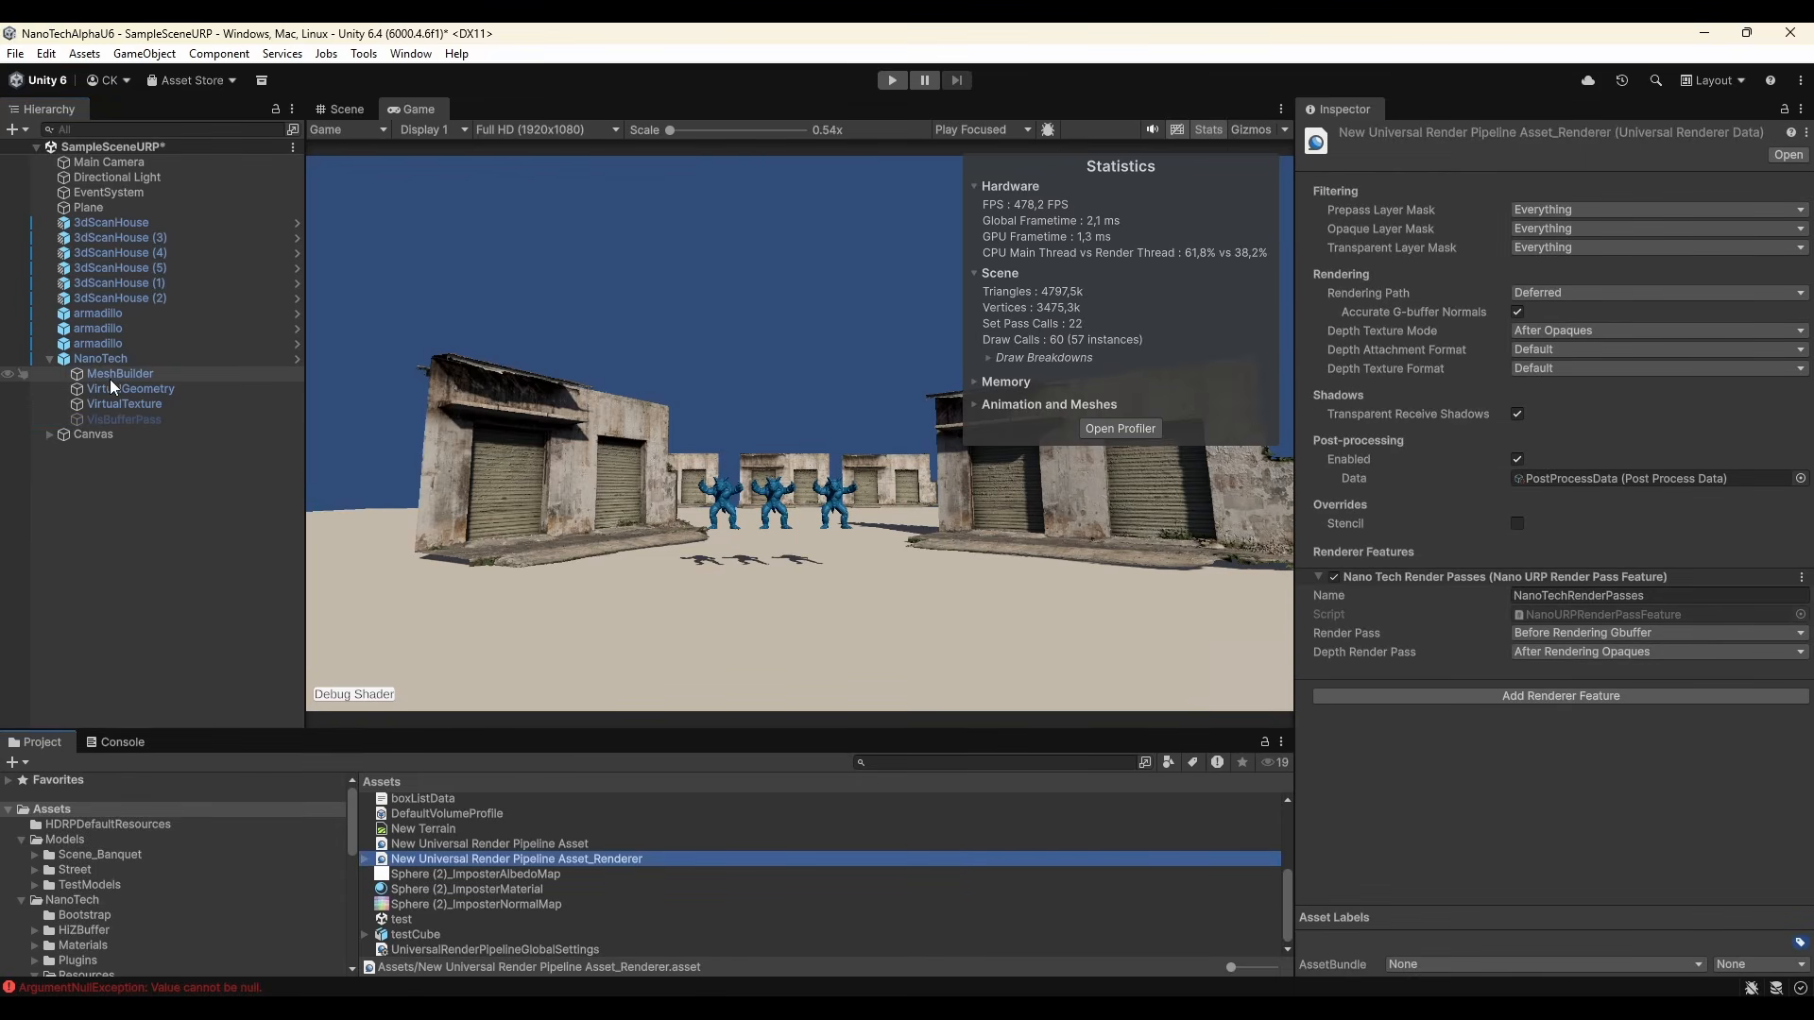
pyautogui.click(111, 418)
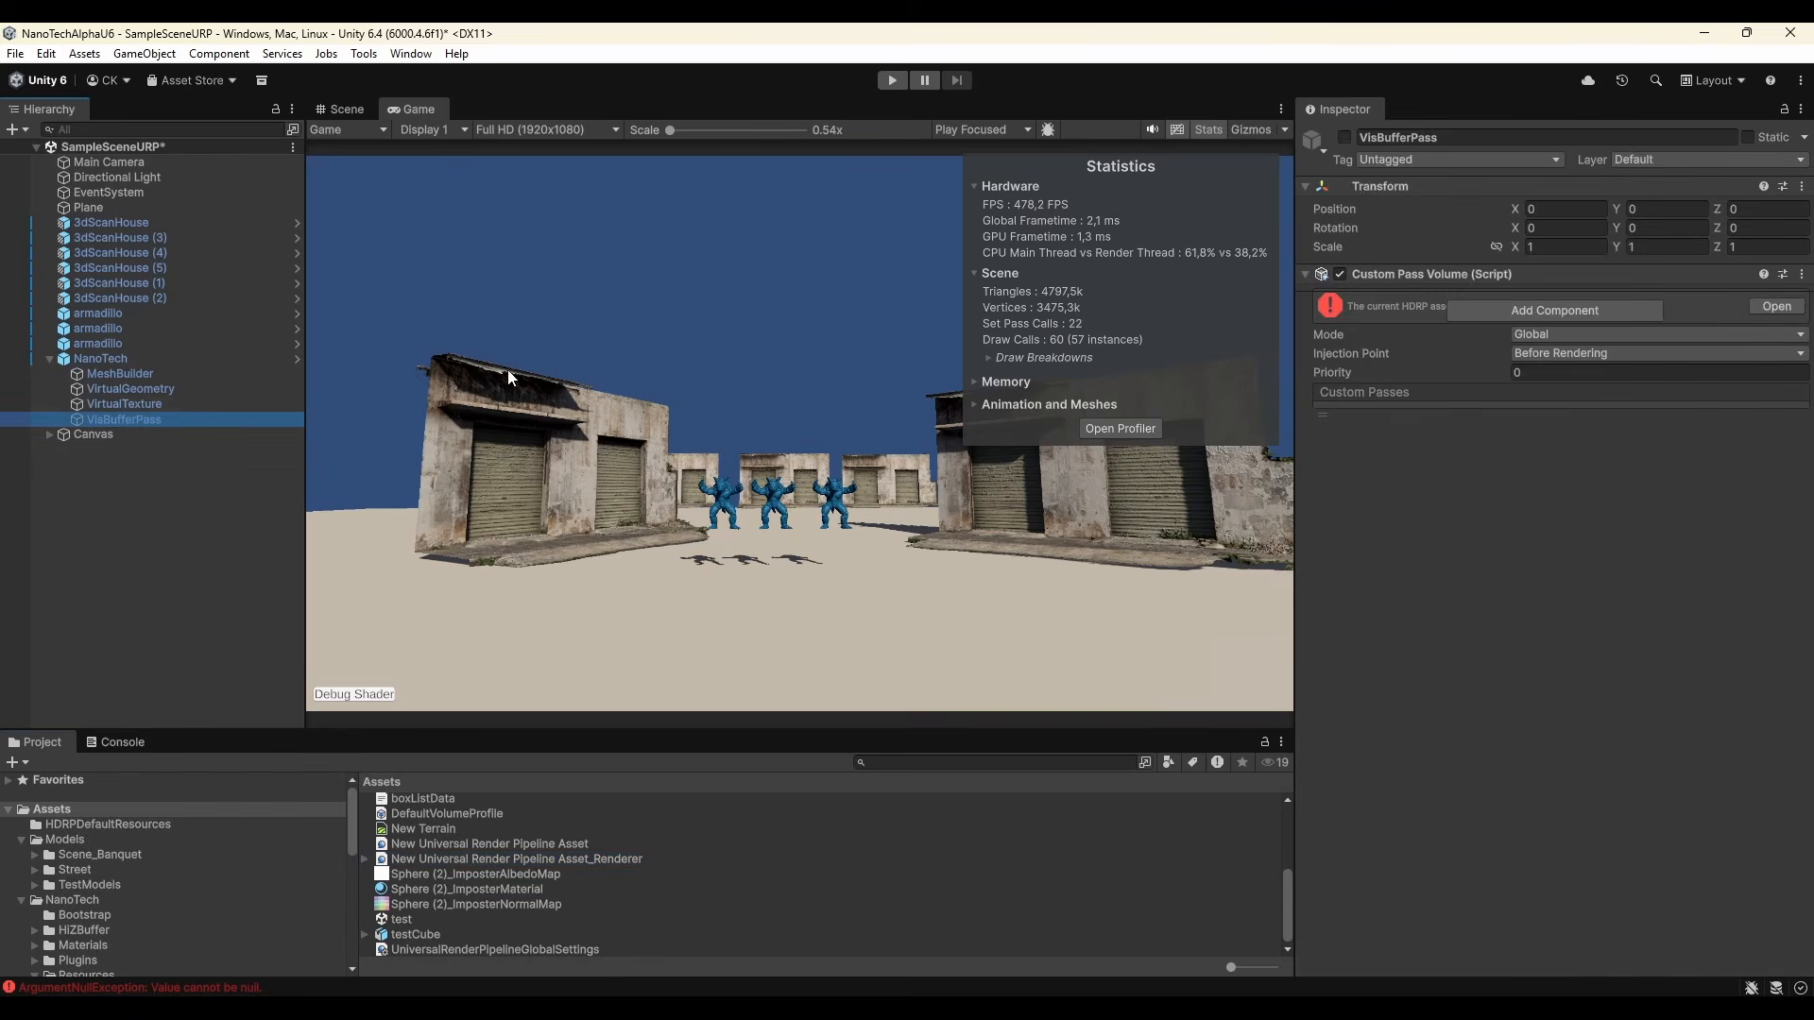
pyautogui.click(83, 360)
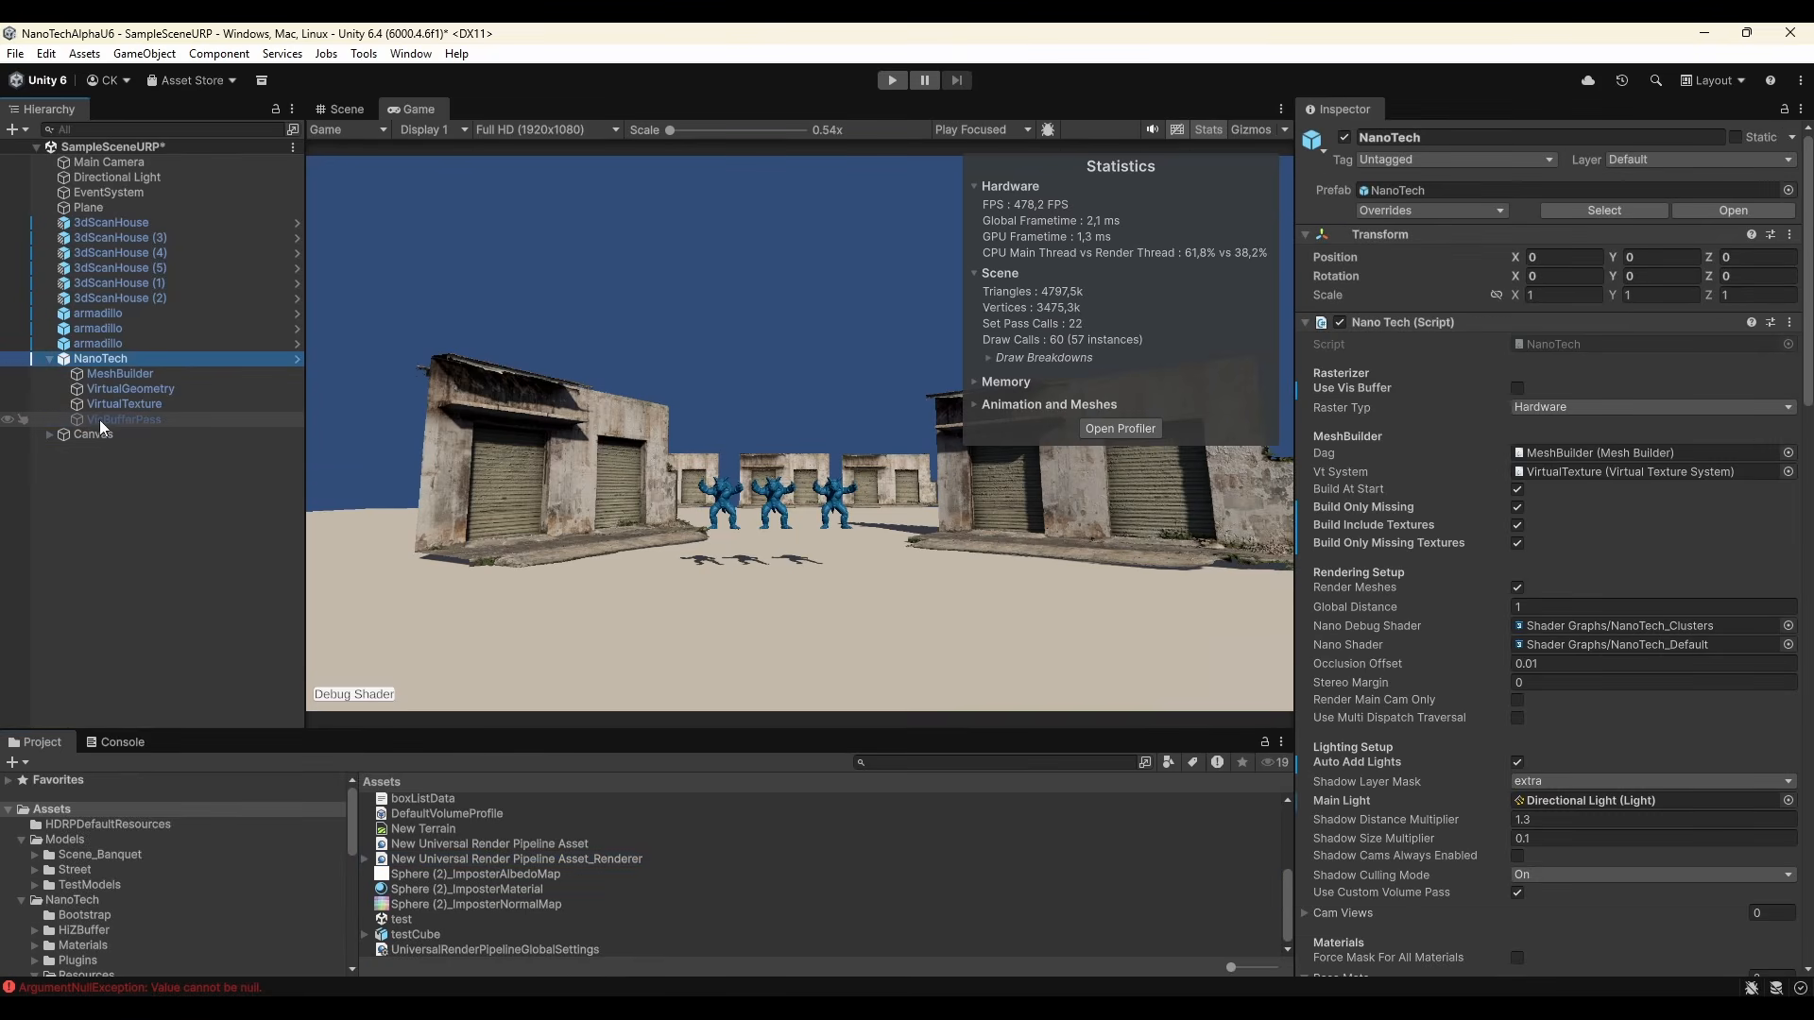
# Examine the MeshBuilder settings, locate its Preserve Area Curve Asset, and toggle Compress Reuse Verts off and back on
pyautogui.click(142, 374)
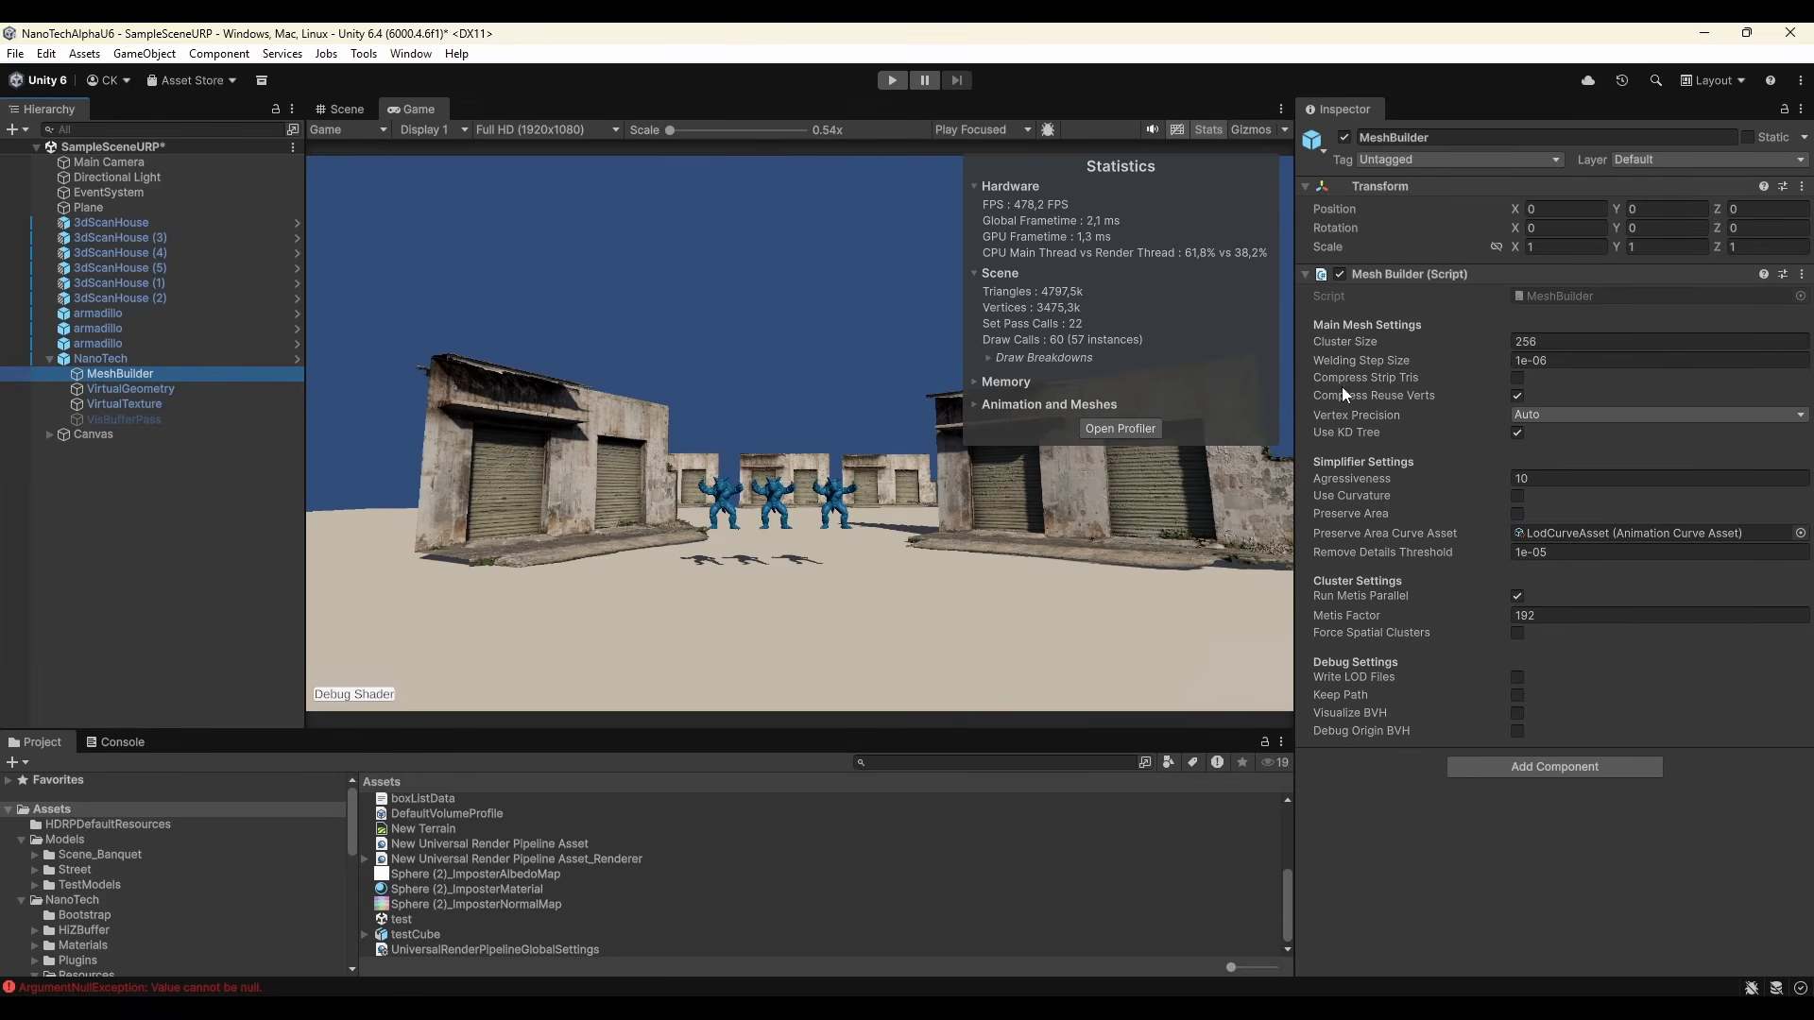
pyautogui.click(1555, 533)
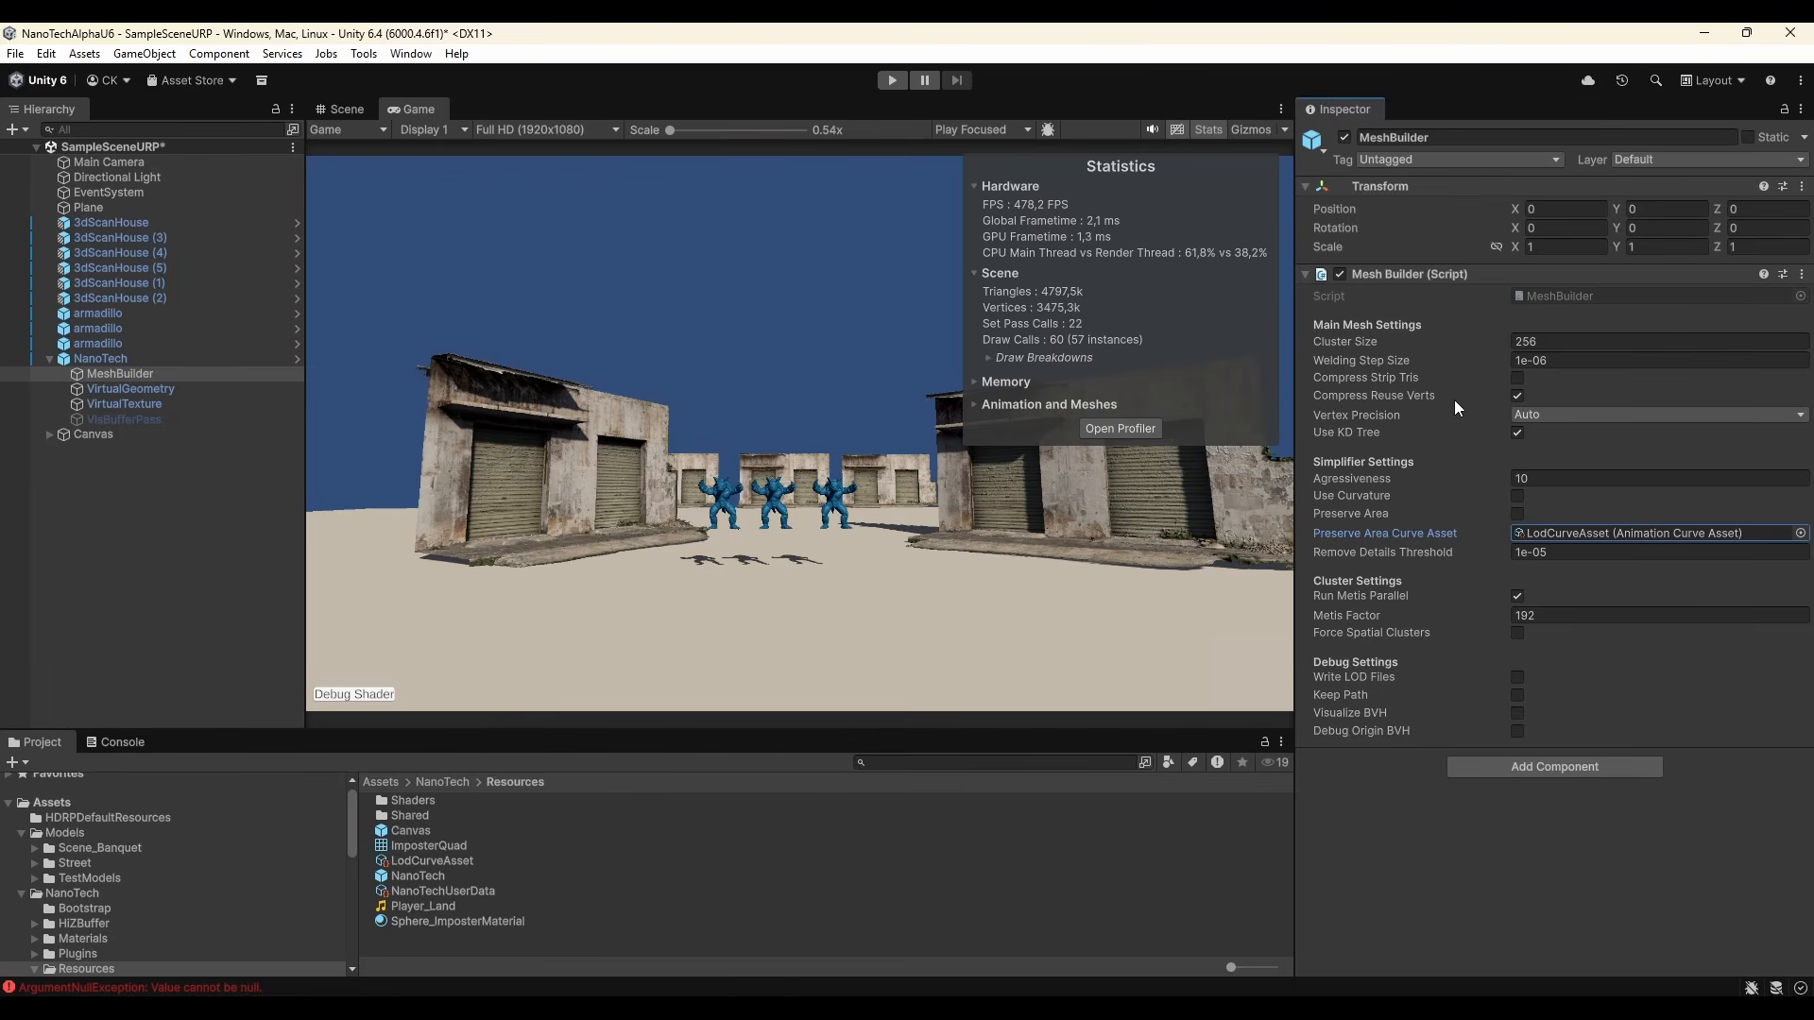
pyautogui.click(1517, 395)
pyautogui.click(1517, 395)
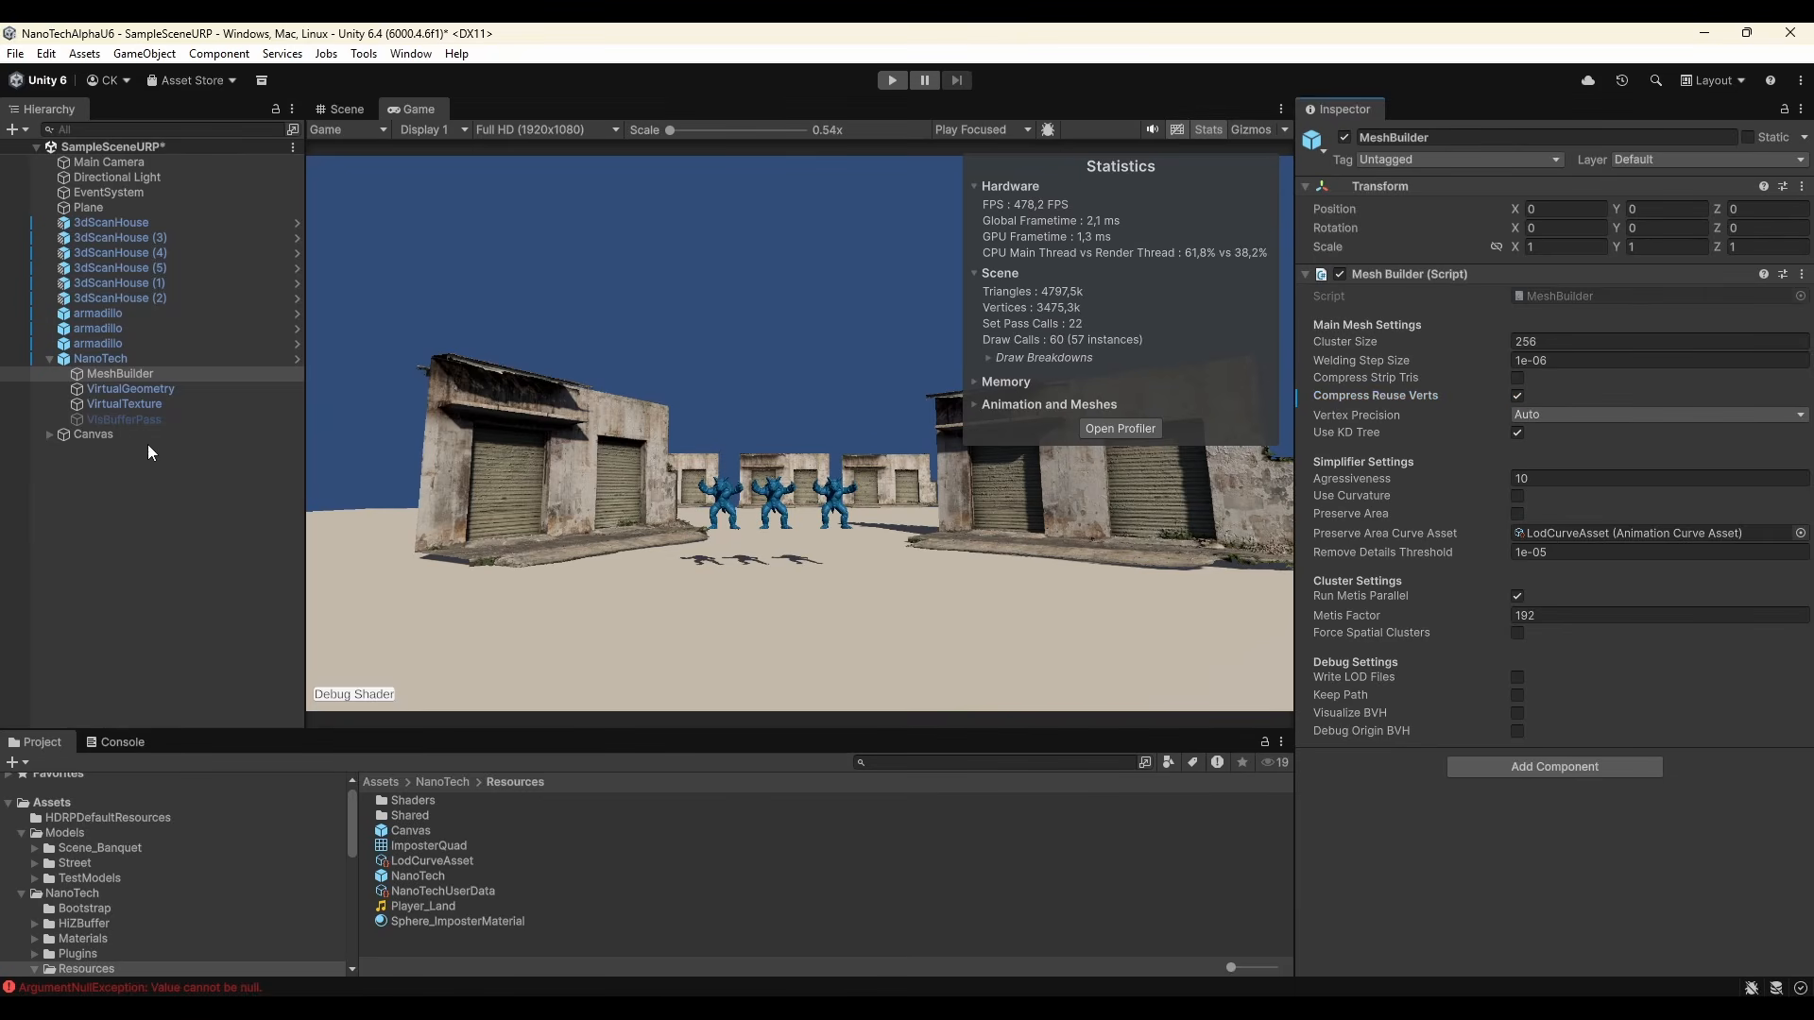
# Try a higher Eviction Cooldown MS in VirtualGeometry's File Loader, restore it to 8, and reopen the VirtualTexture object
pyautogui.click(115, 389)
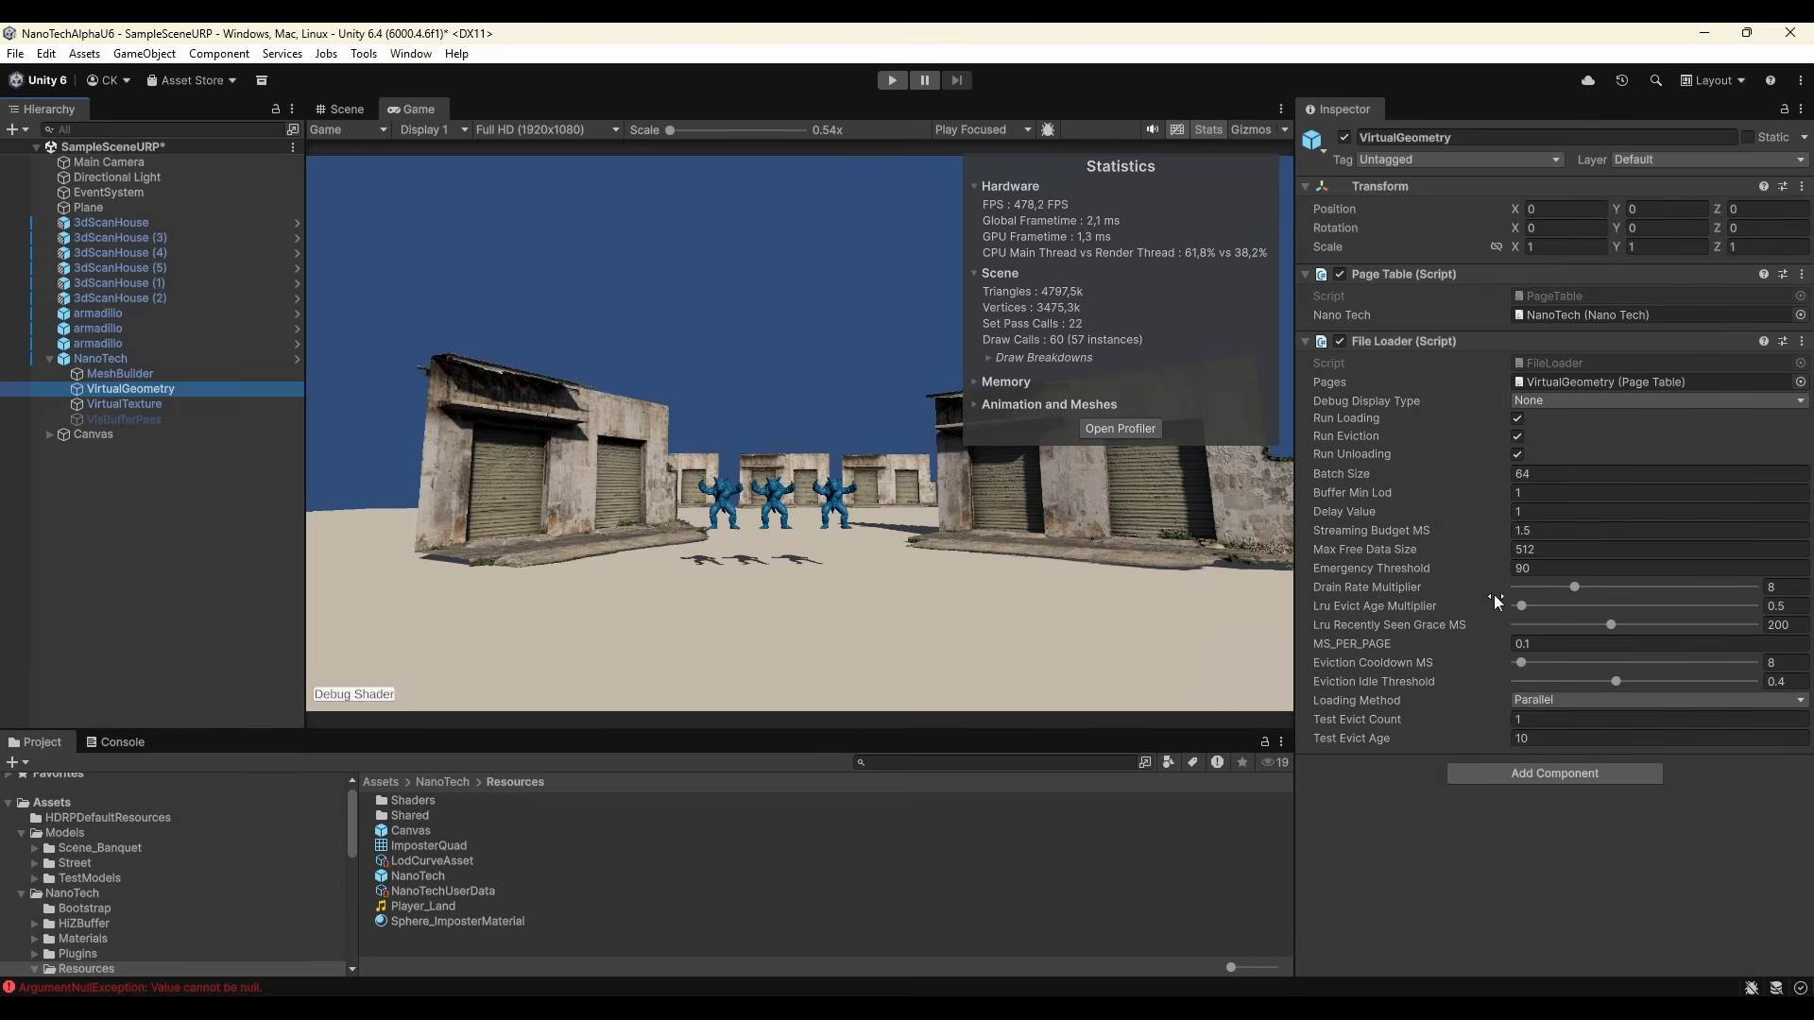
pyautogui.moveTo(1521, 662); pyautogui.dragTo(1578, 662)
pyautogui.click(1798, 663)
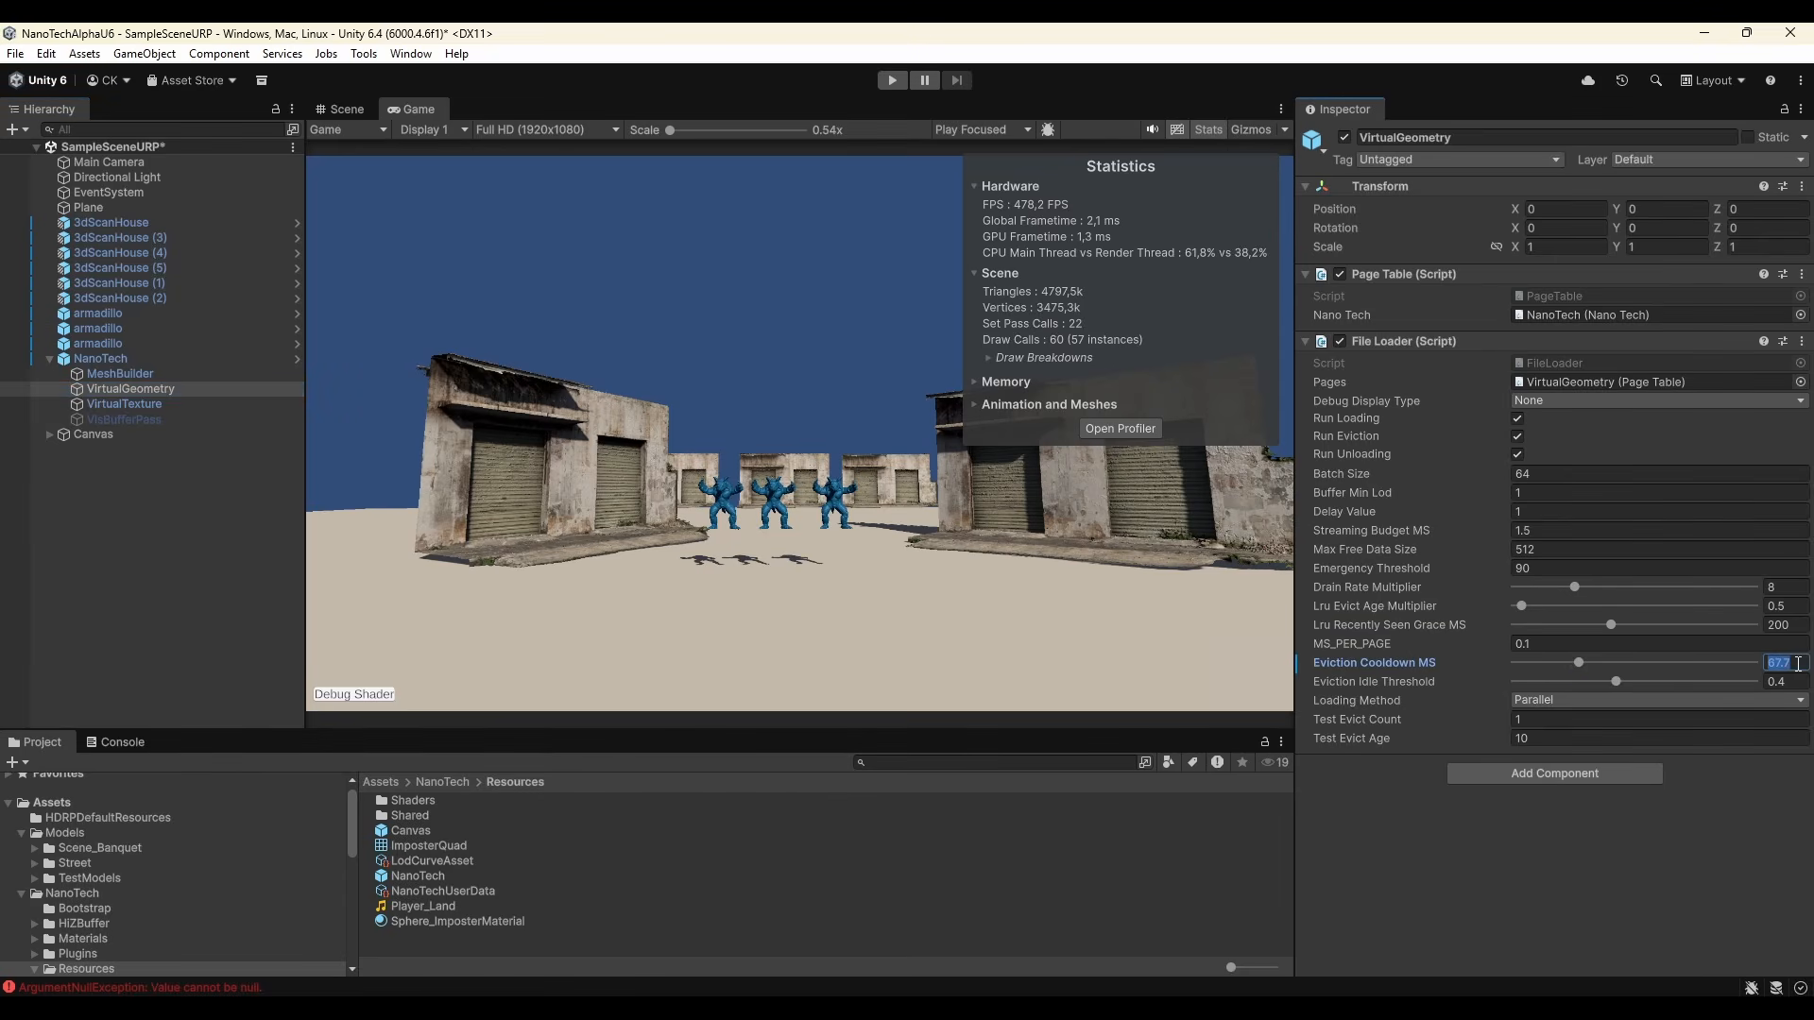
pyautogui.write('8')
pyautogui.press('Return')
pyautogui.click(109, 461)
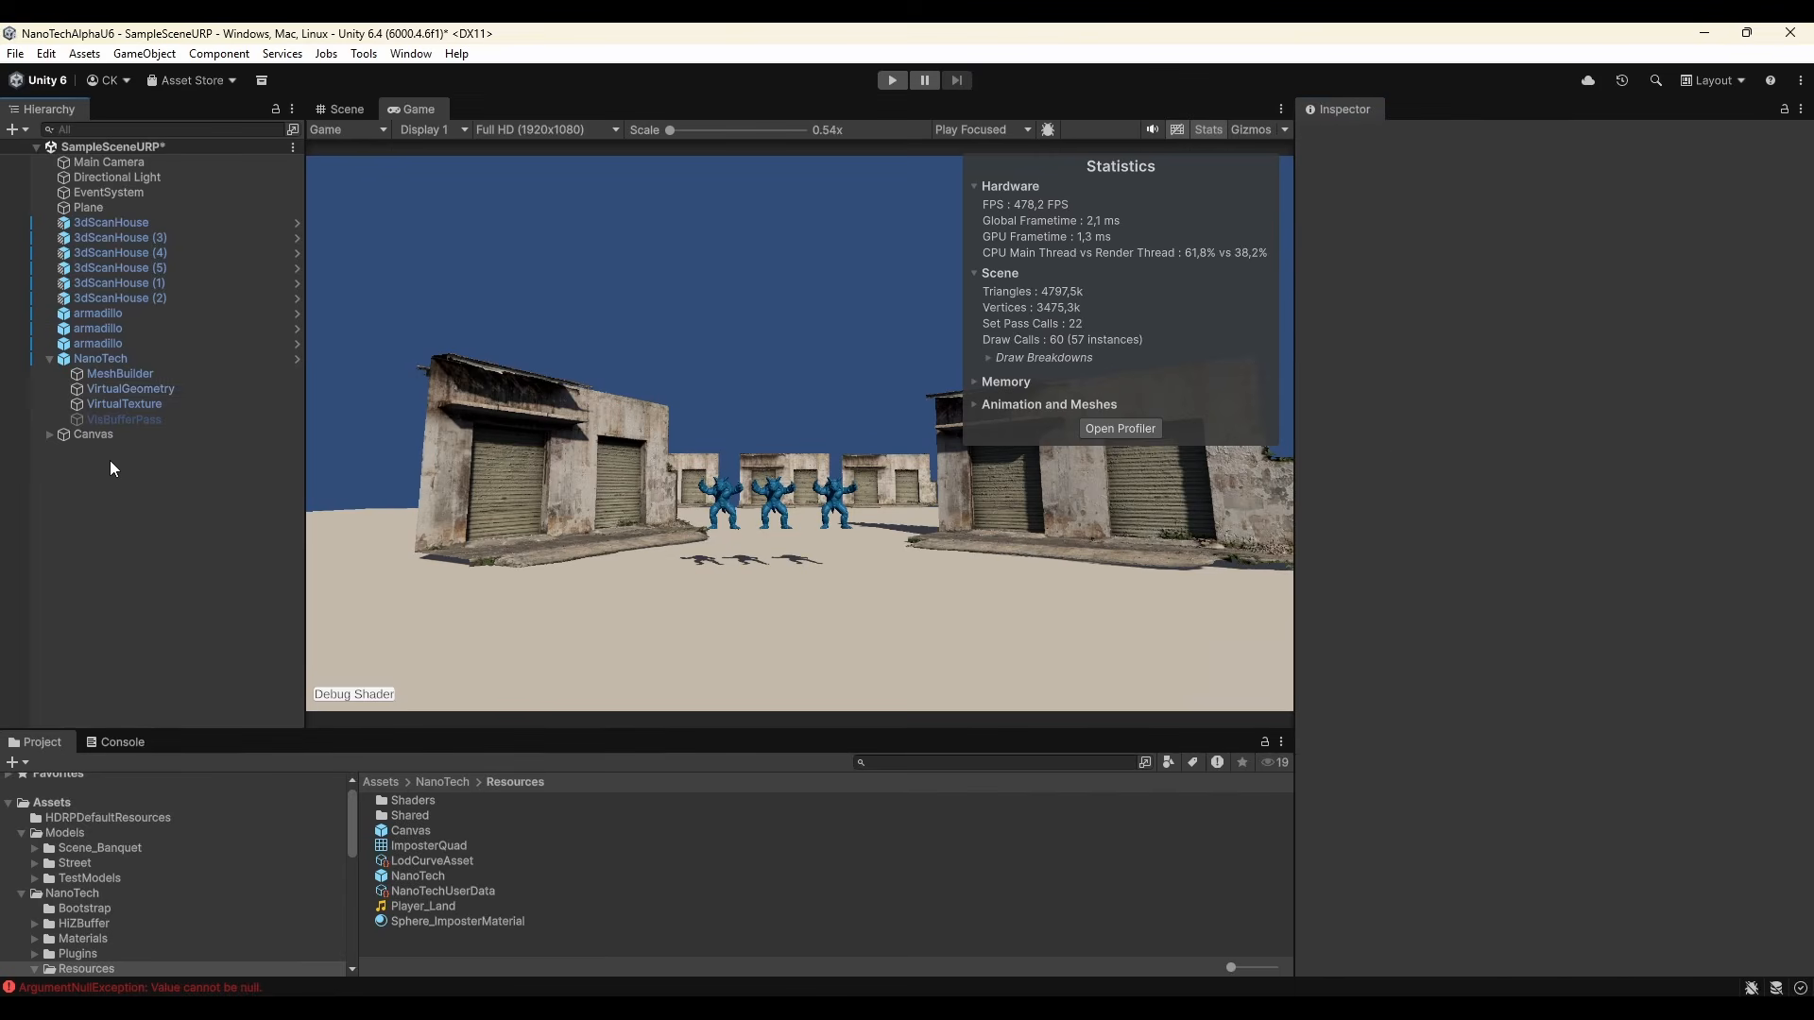
pyautogui.click(98, 405)
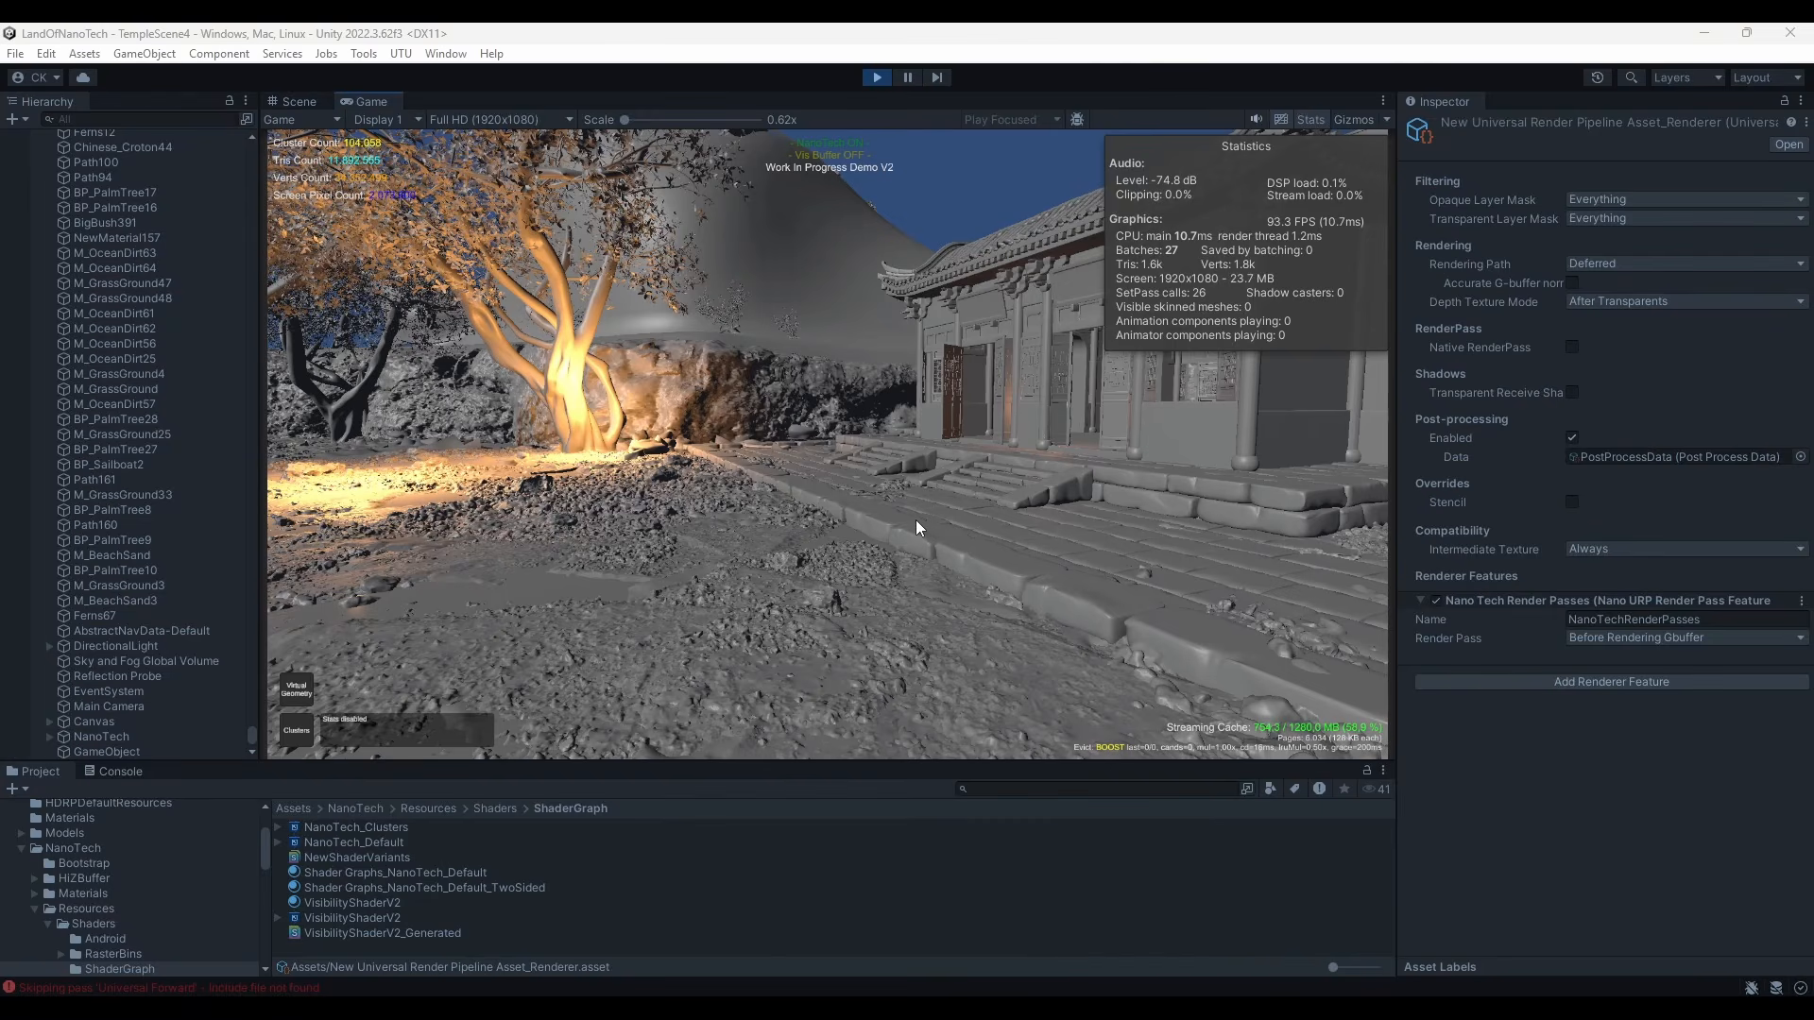
# In the LandOfNanoTech project's running TempleScene4, move from the temple past the glowing trees to the rocky ground facing the small house
pyautogui.moveTo(894, 518); pyautogui.dragTo(851, 515, button='right')
pyautogui.press('w')
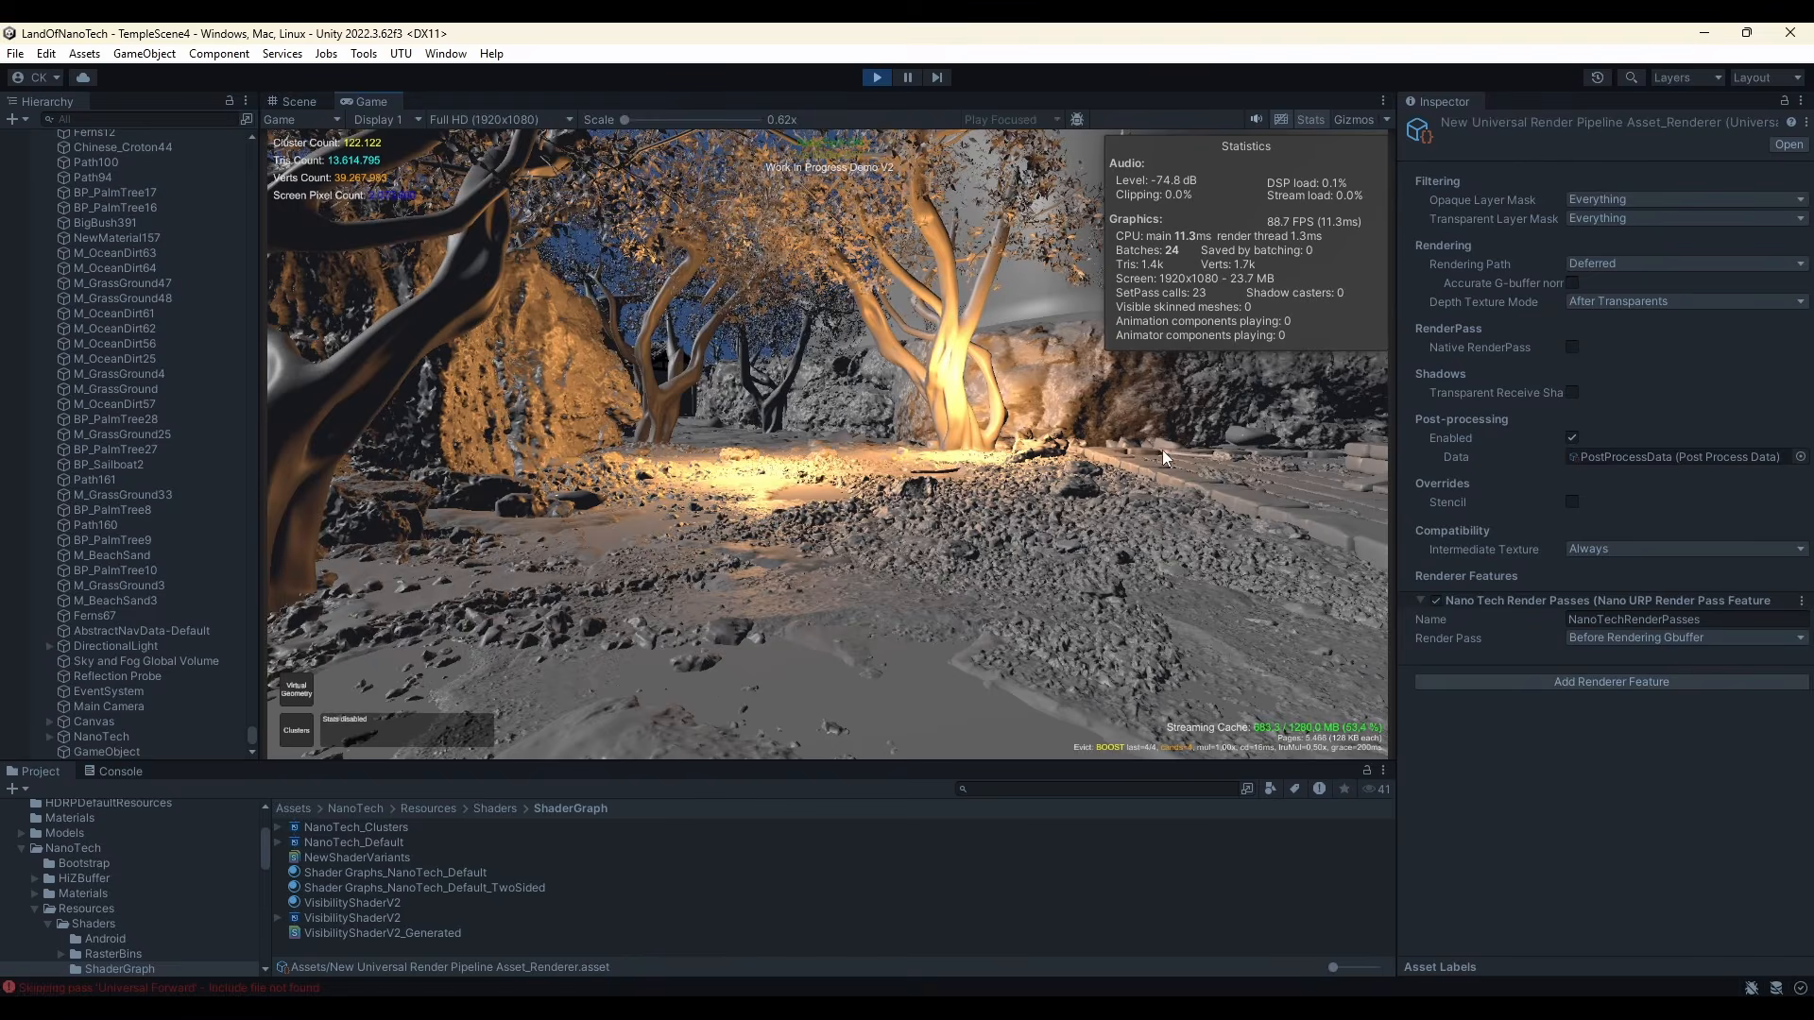
pyautogui.press('w')
pyautogui.moveTo(1161, 449); pyautogui.dragTo(1132, 447, button='right')
pyautogui.press('w')
pyautogui.moveTo(809, 533); pyautogui.dragTo(790, 463, button='right')
pyautogui.press('w')
pyautogui.moveTo(1008, 468); pyautogui.dragTo(757, 419, button='right')
pyautogui.press('w')
pyautogui.press('w')
pyautogui.press('w')
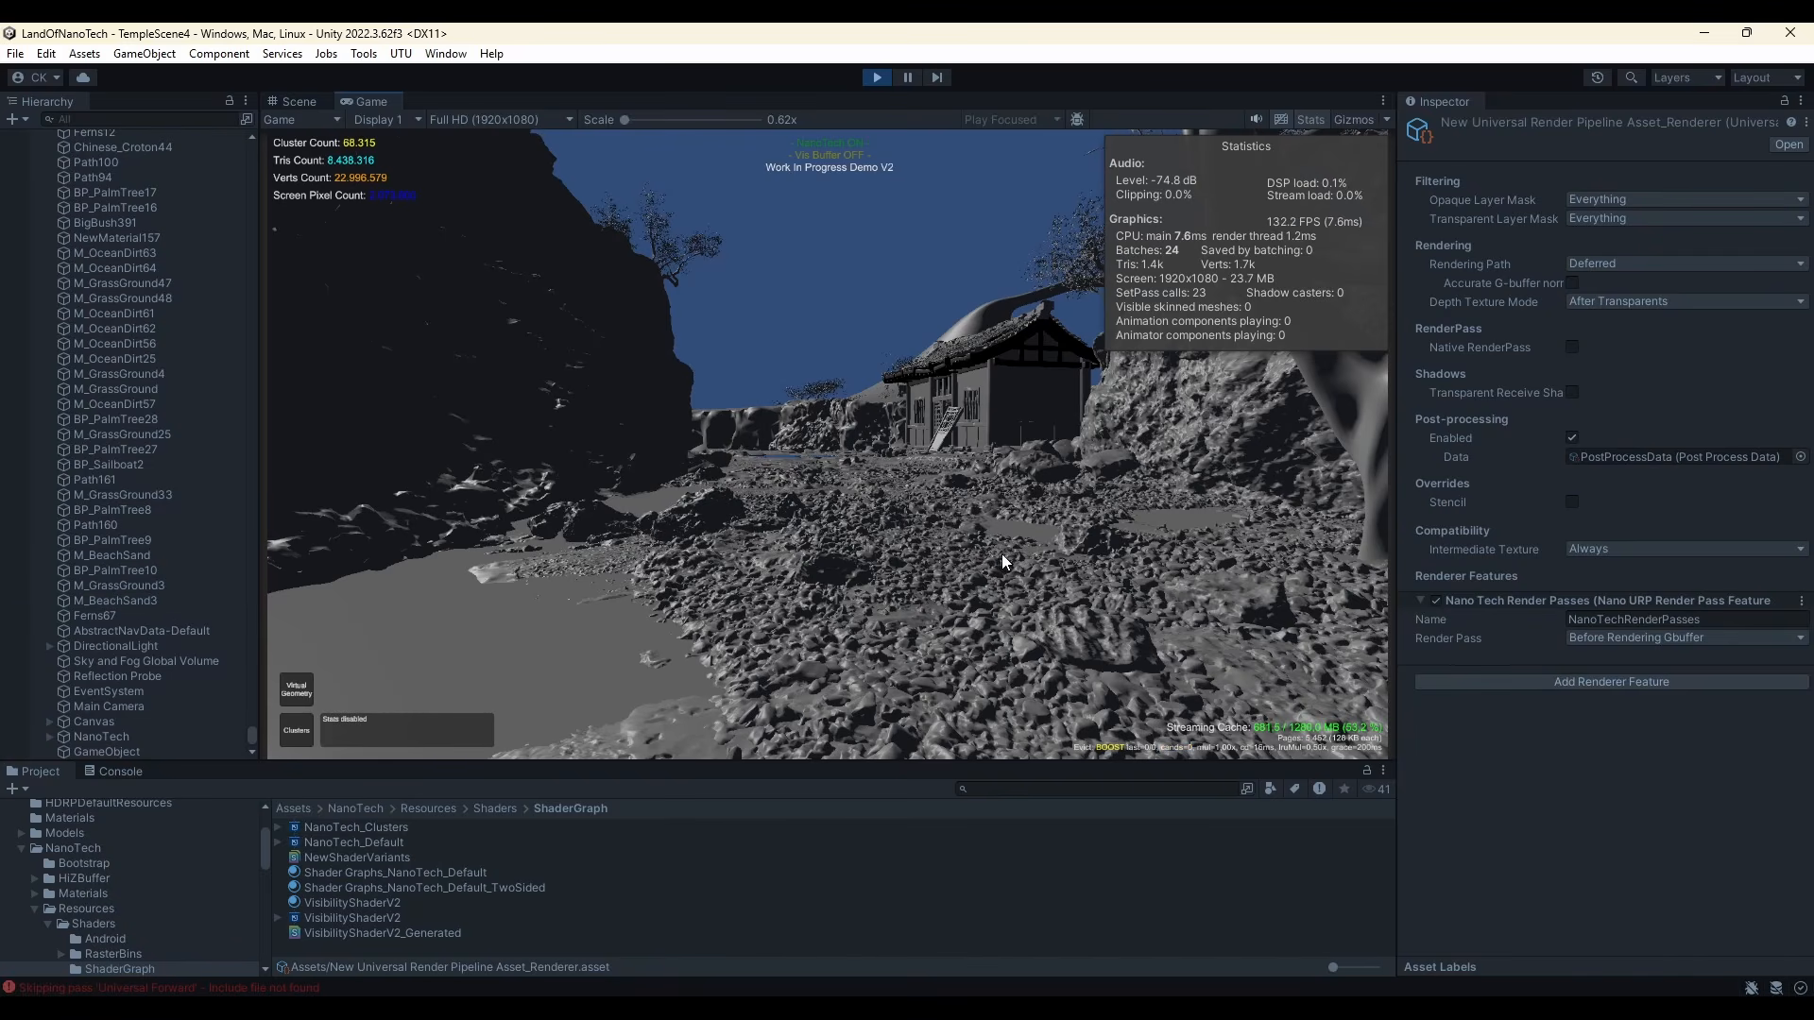
# Move across the rocks up to the small house and turn the view towards the pagoda on the cliff
pyautogui.press('w')
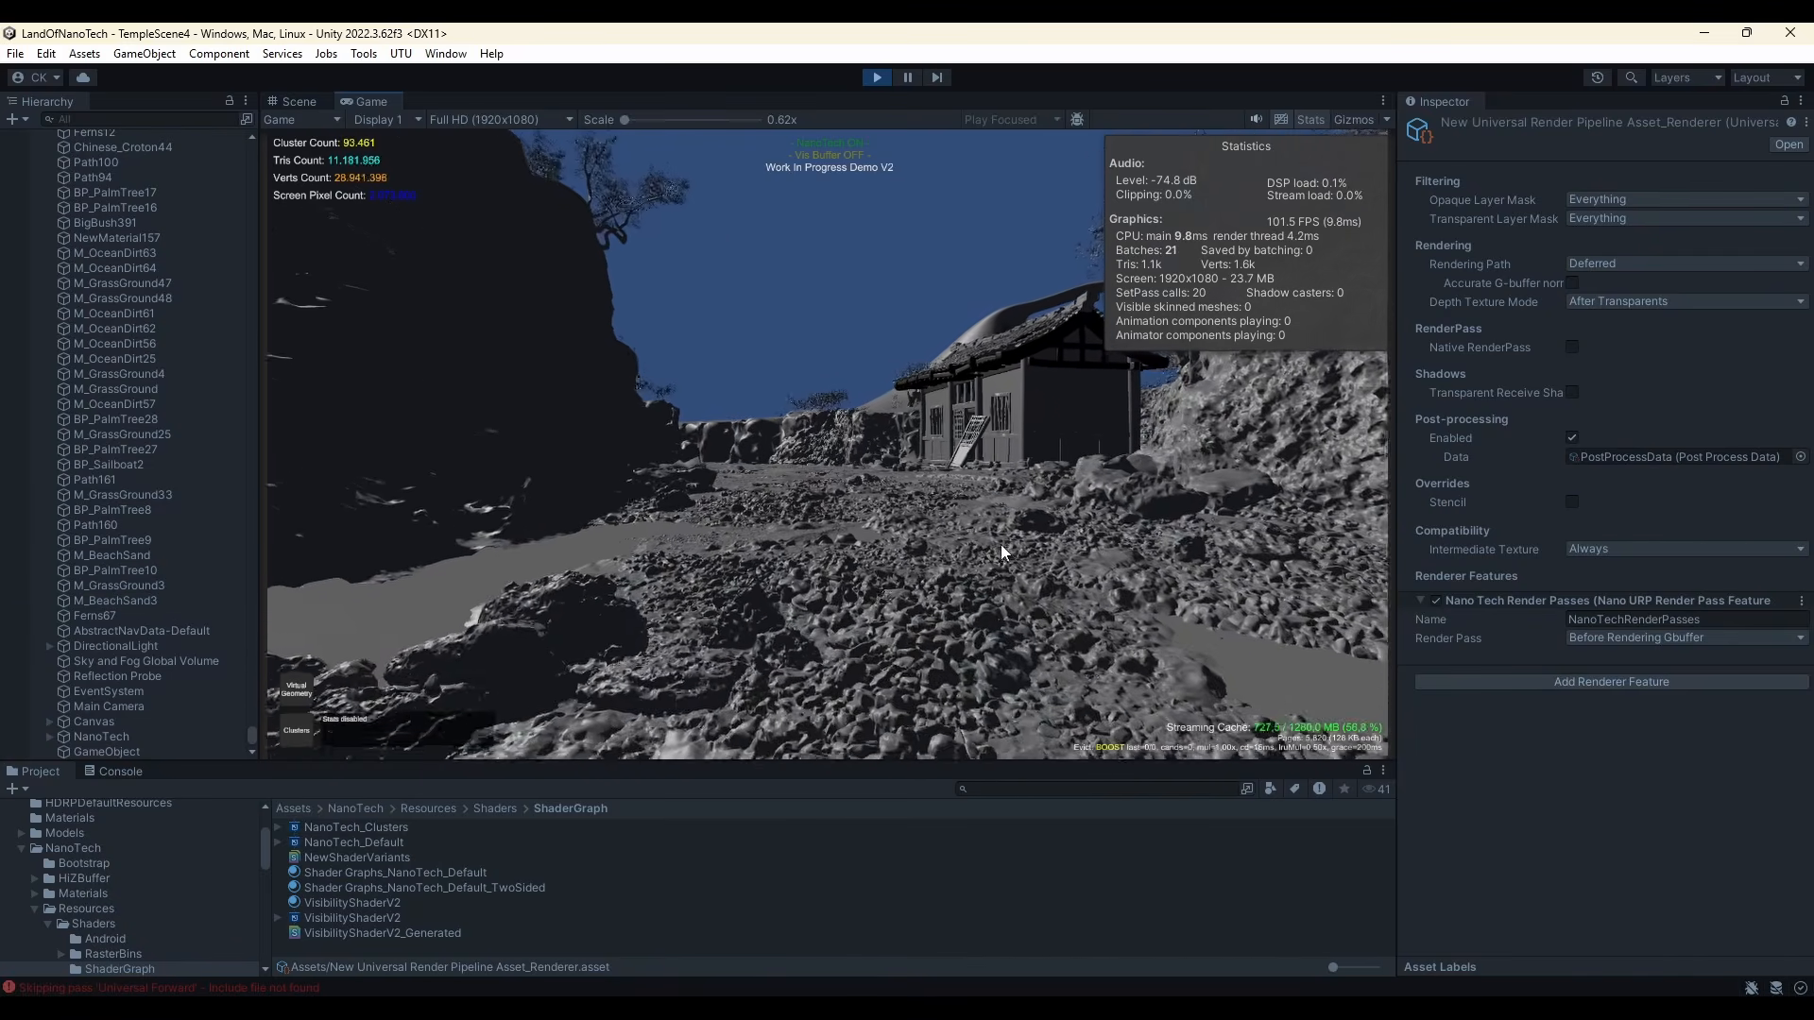
pyautogui.press('w')
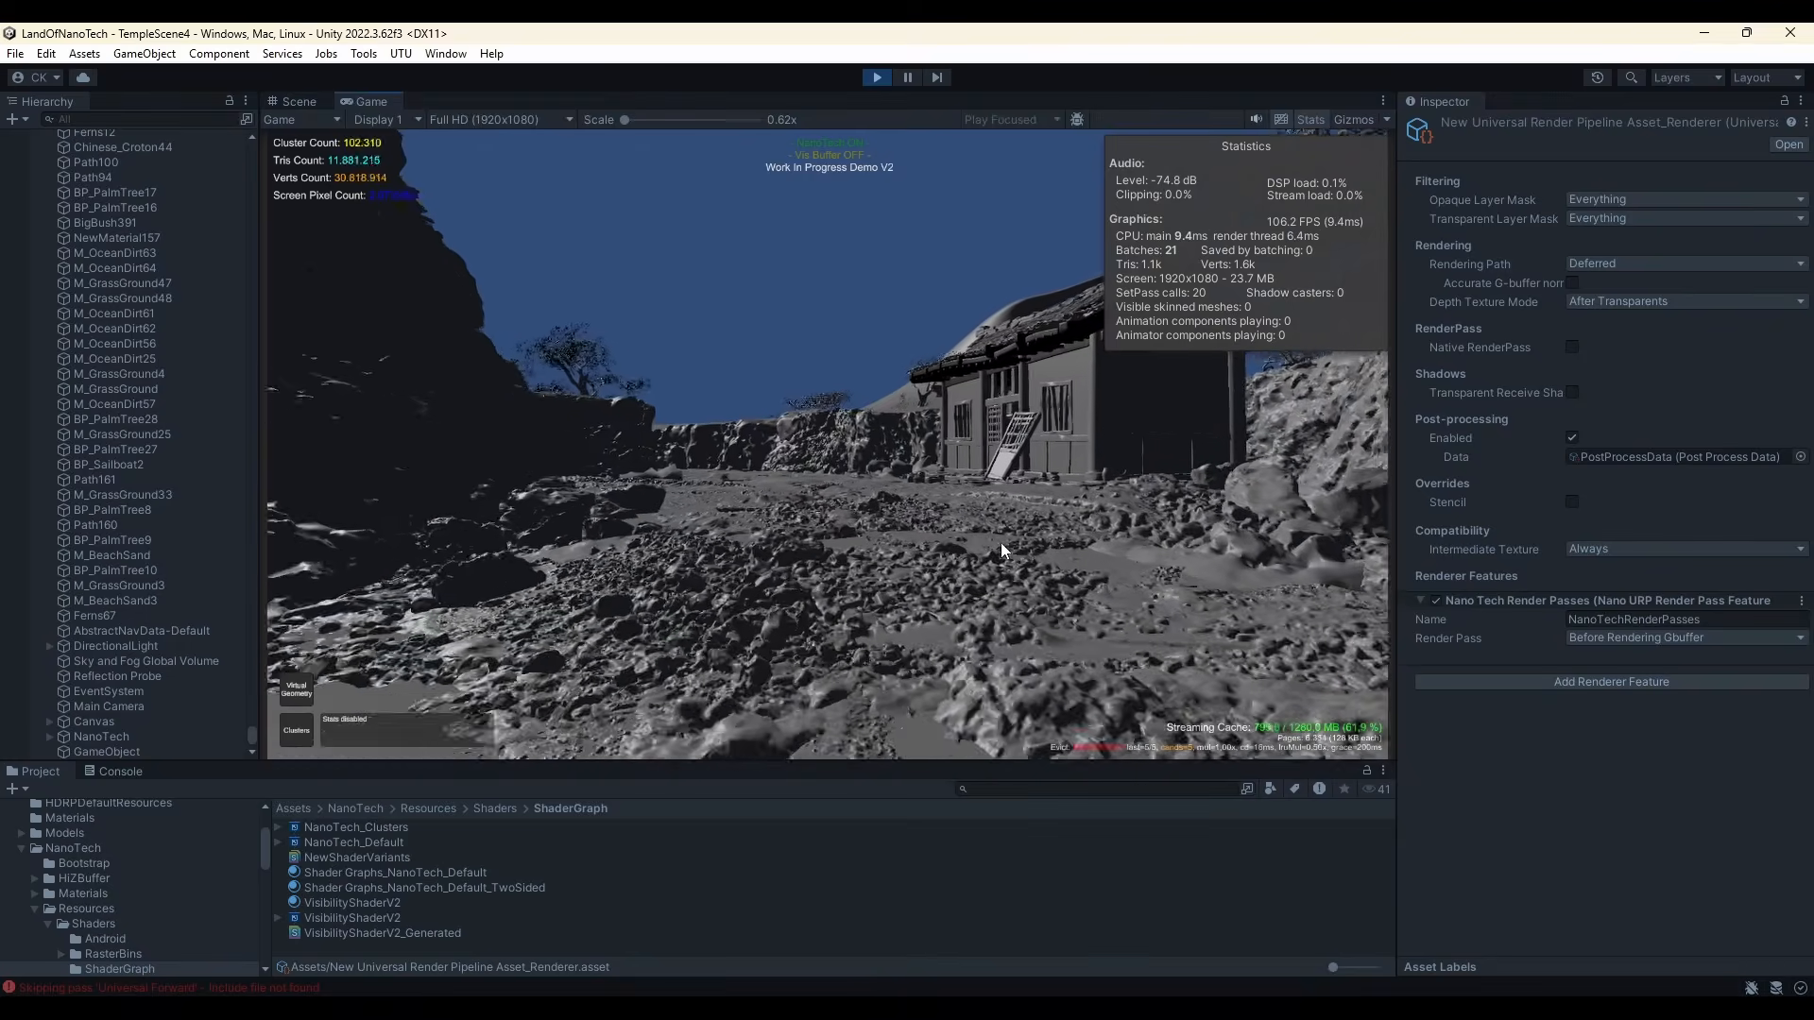
pyautogui.press('w')
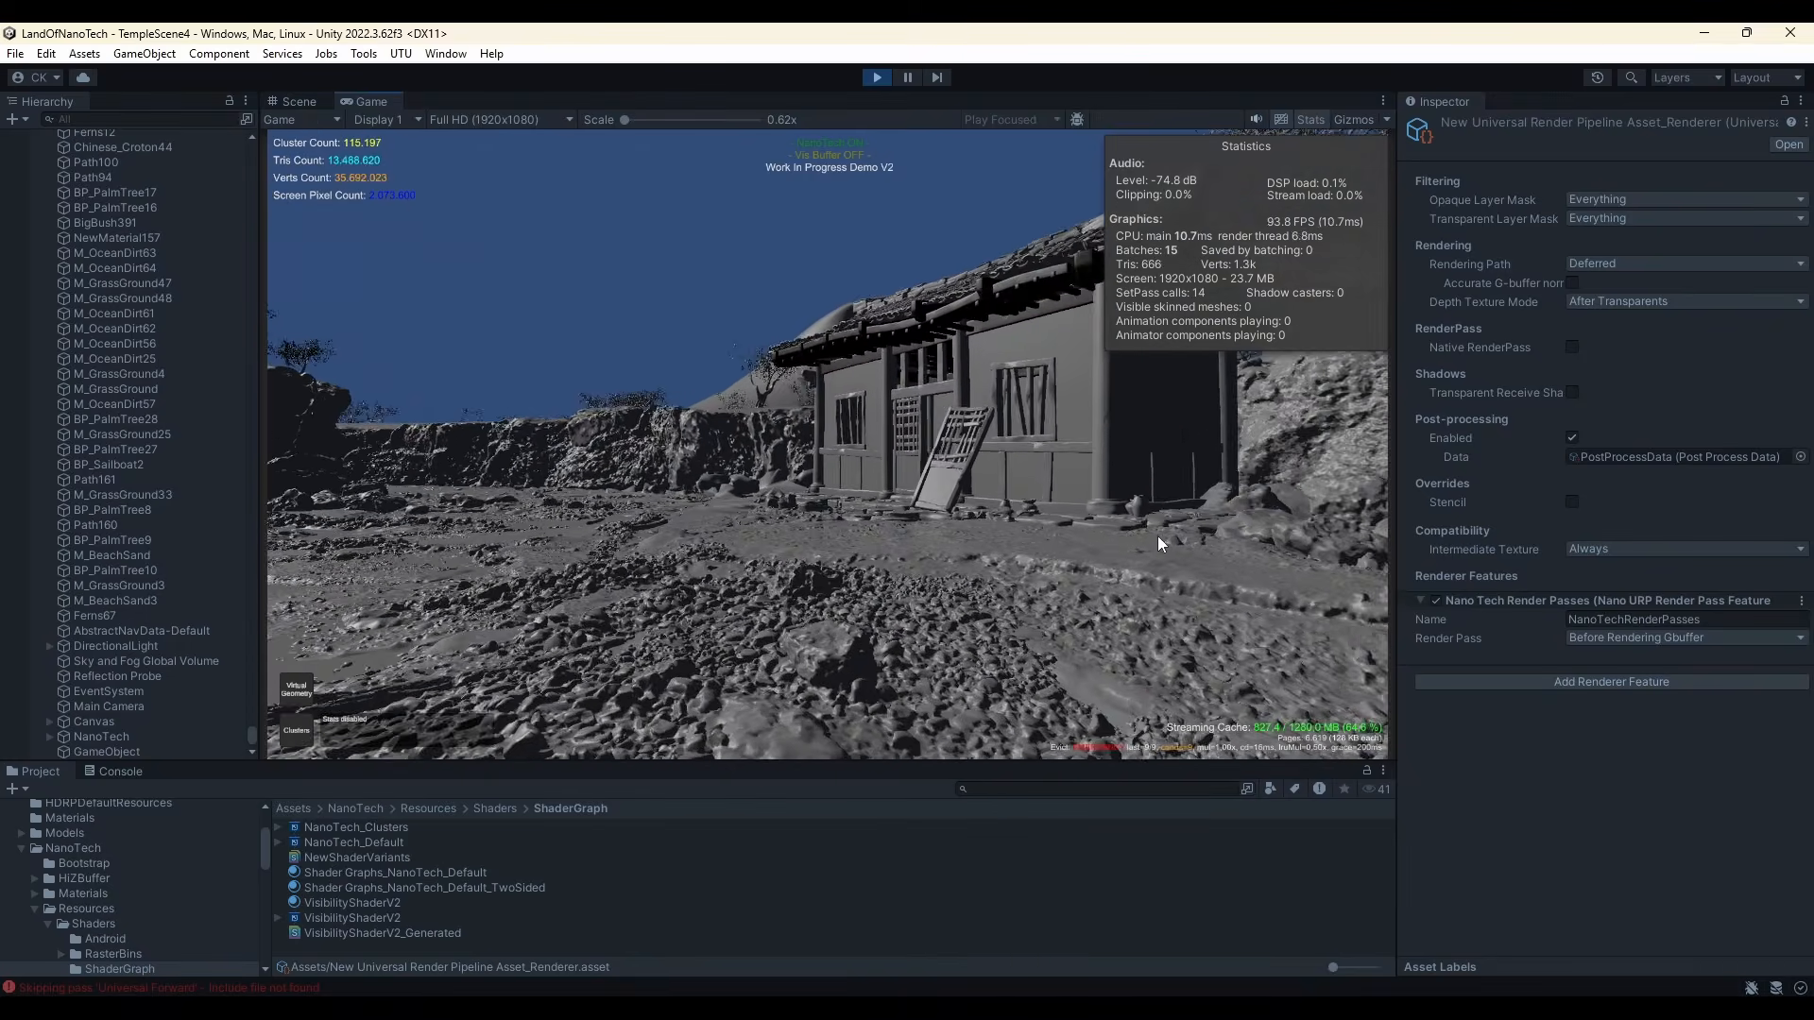
pyautogui.press('w')
pyautogui.moveTo(1157, 536); pyautogui.dragTo(727, 578, button='right')
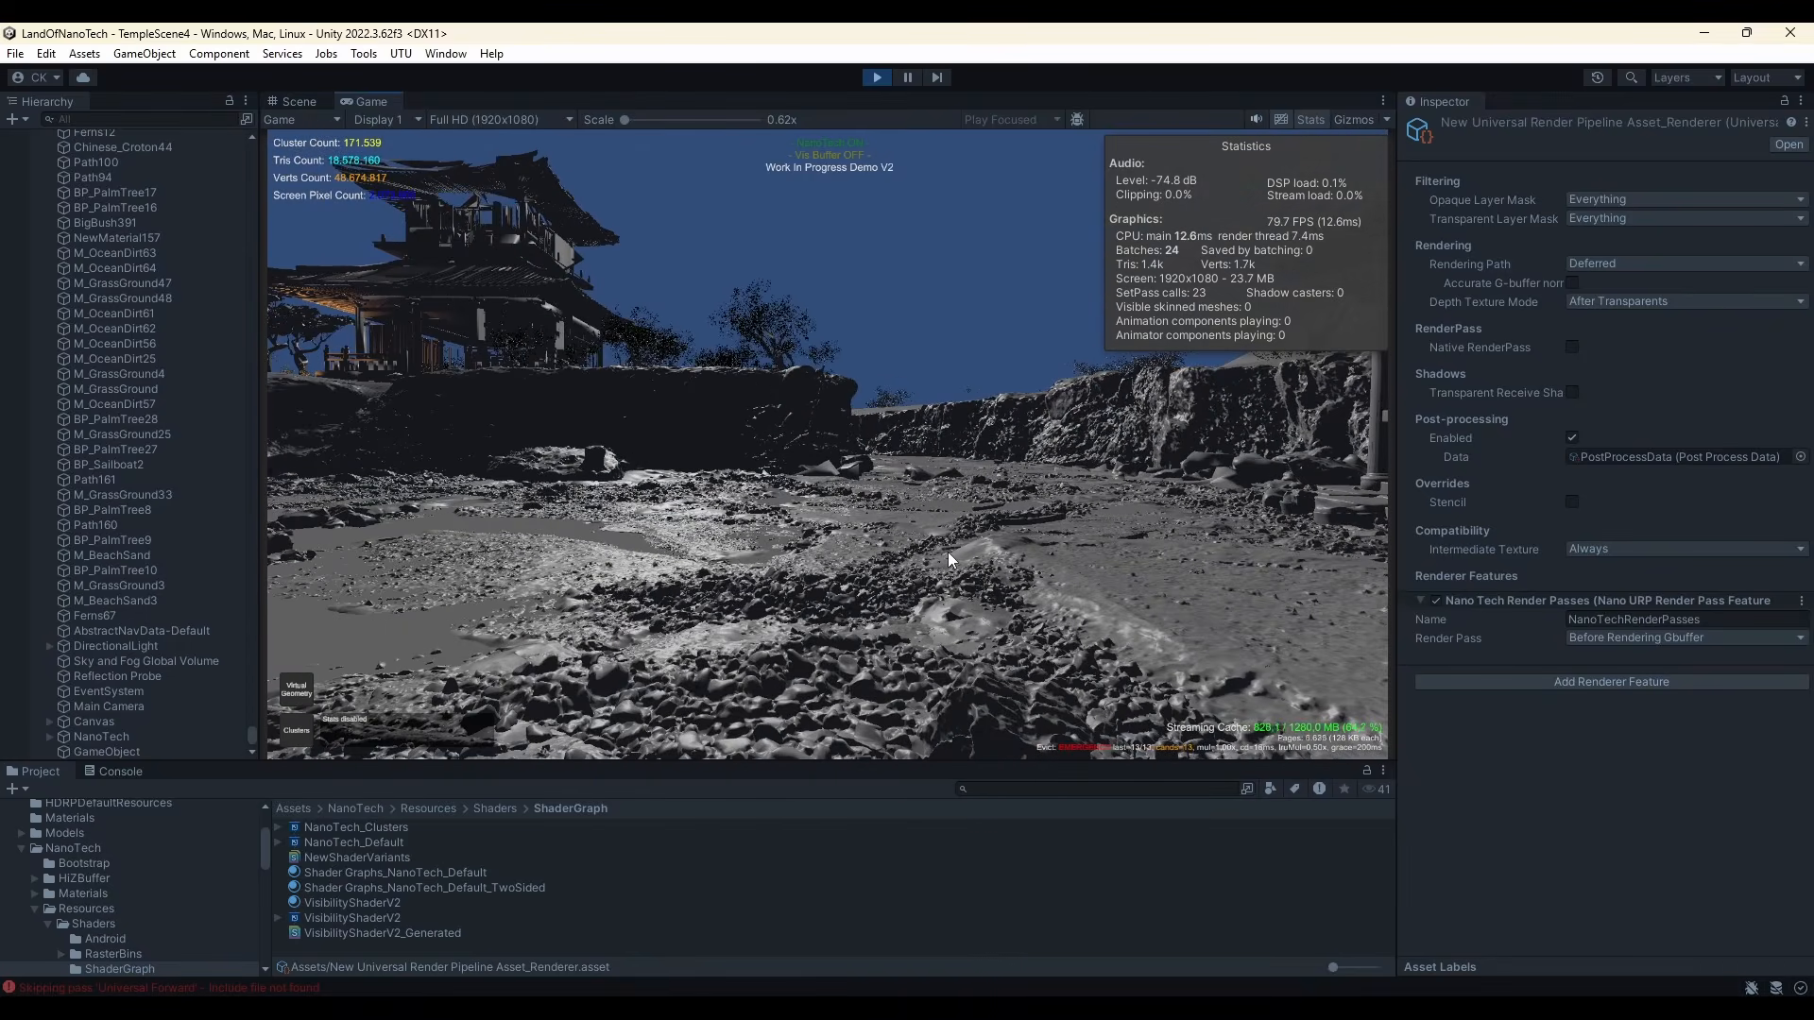
pyautogui.press('w')
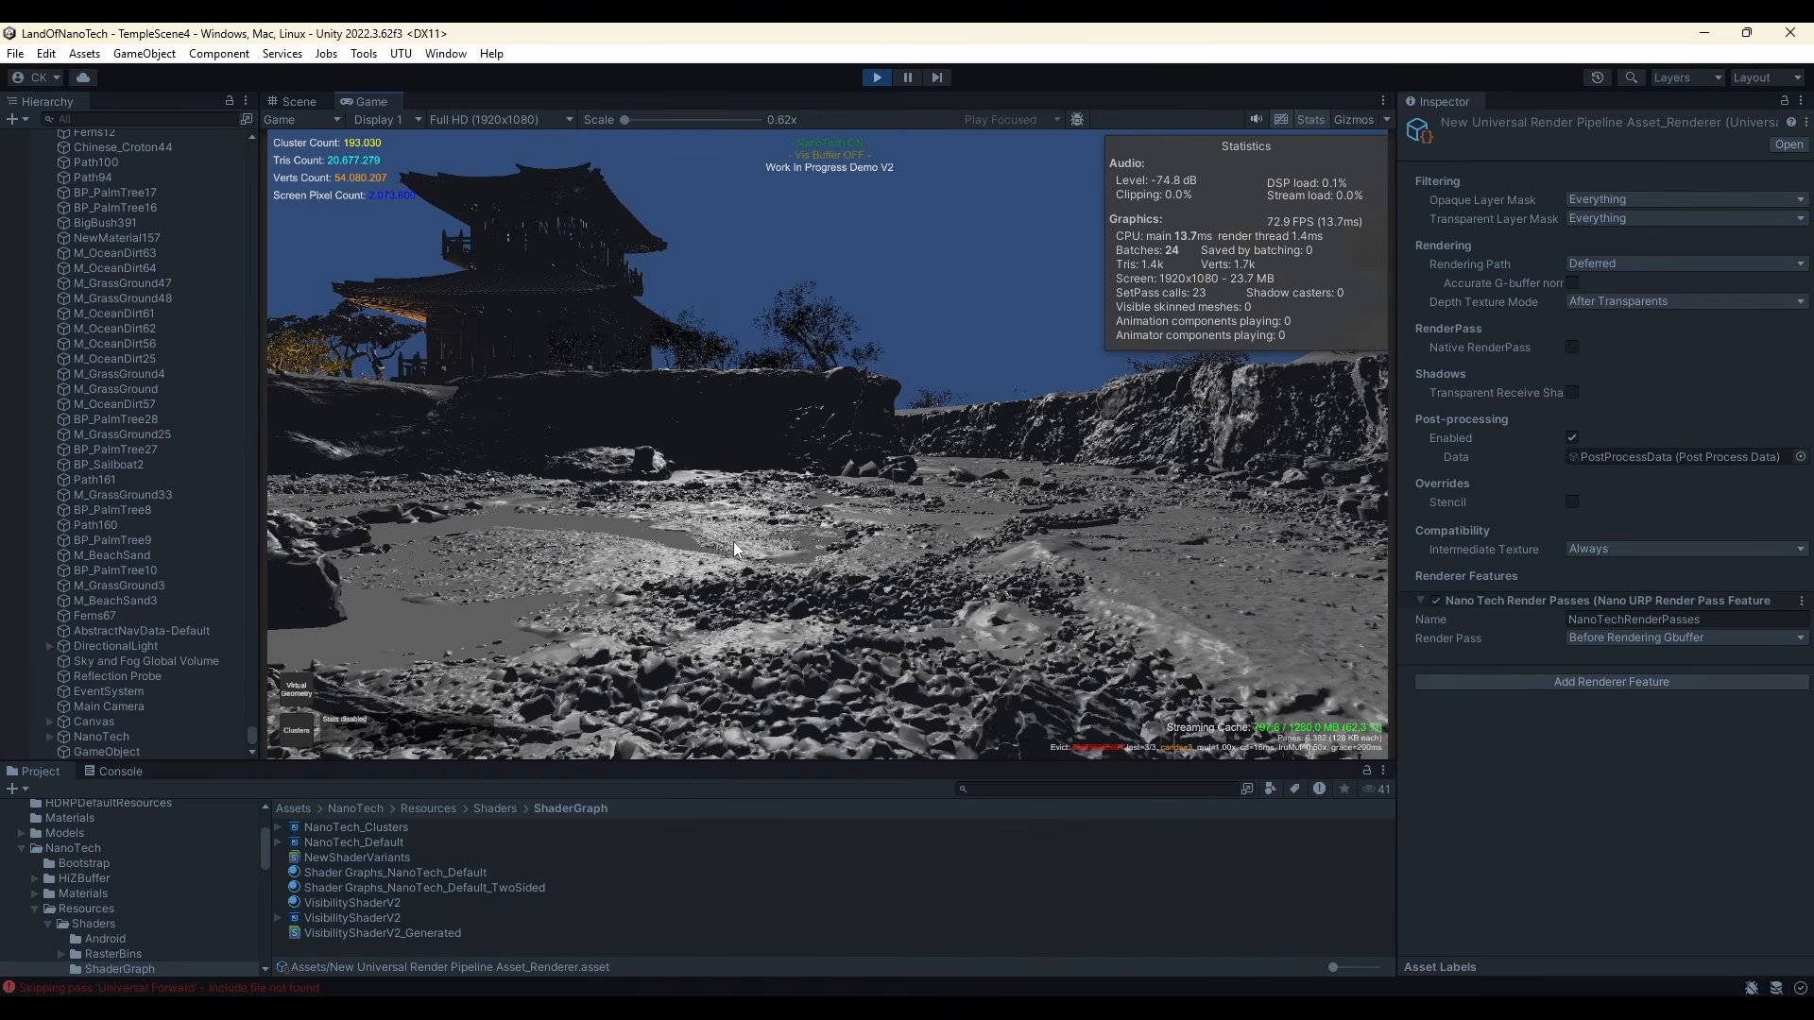
# Move around the scene back to the temple's paved courtyard and turn the view towards the glowing tree
pyautogui.moveTo(752, 539); pyautogui.dragTo(1006, 517, button='right')
pyautogui.moveTo(663, 525); pyautogui.dragTo(896, 470, button='right')
pyautogui.press('a')
pyautogui.press('w')
pyautogui.press('d')
pyautogui.press('s')
pyautogui.moveTo(885, 471); pyautogui.dragTo(864, 476, button='right')
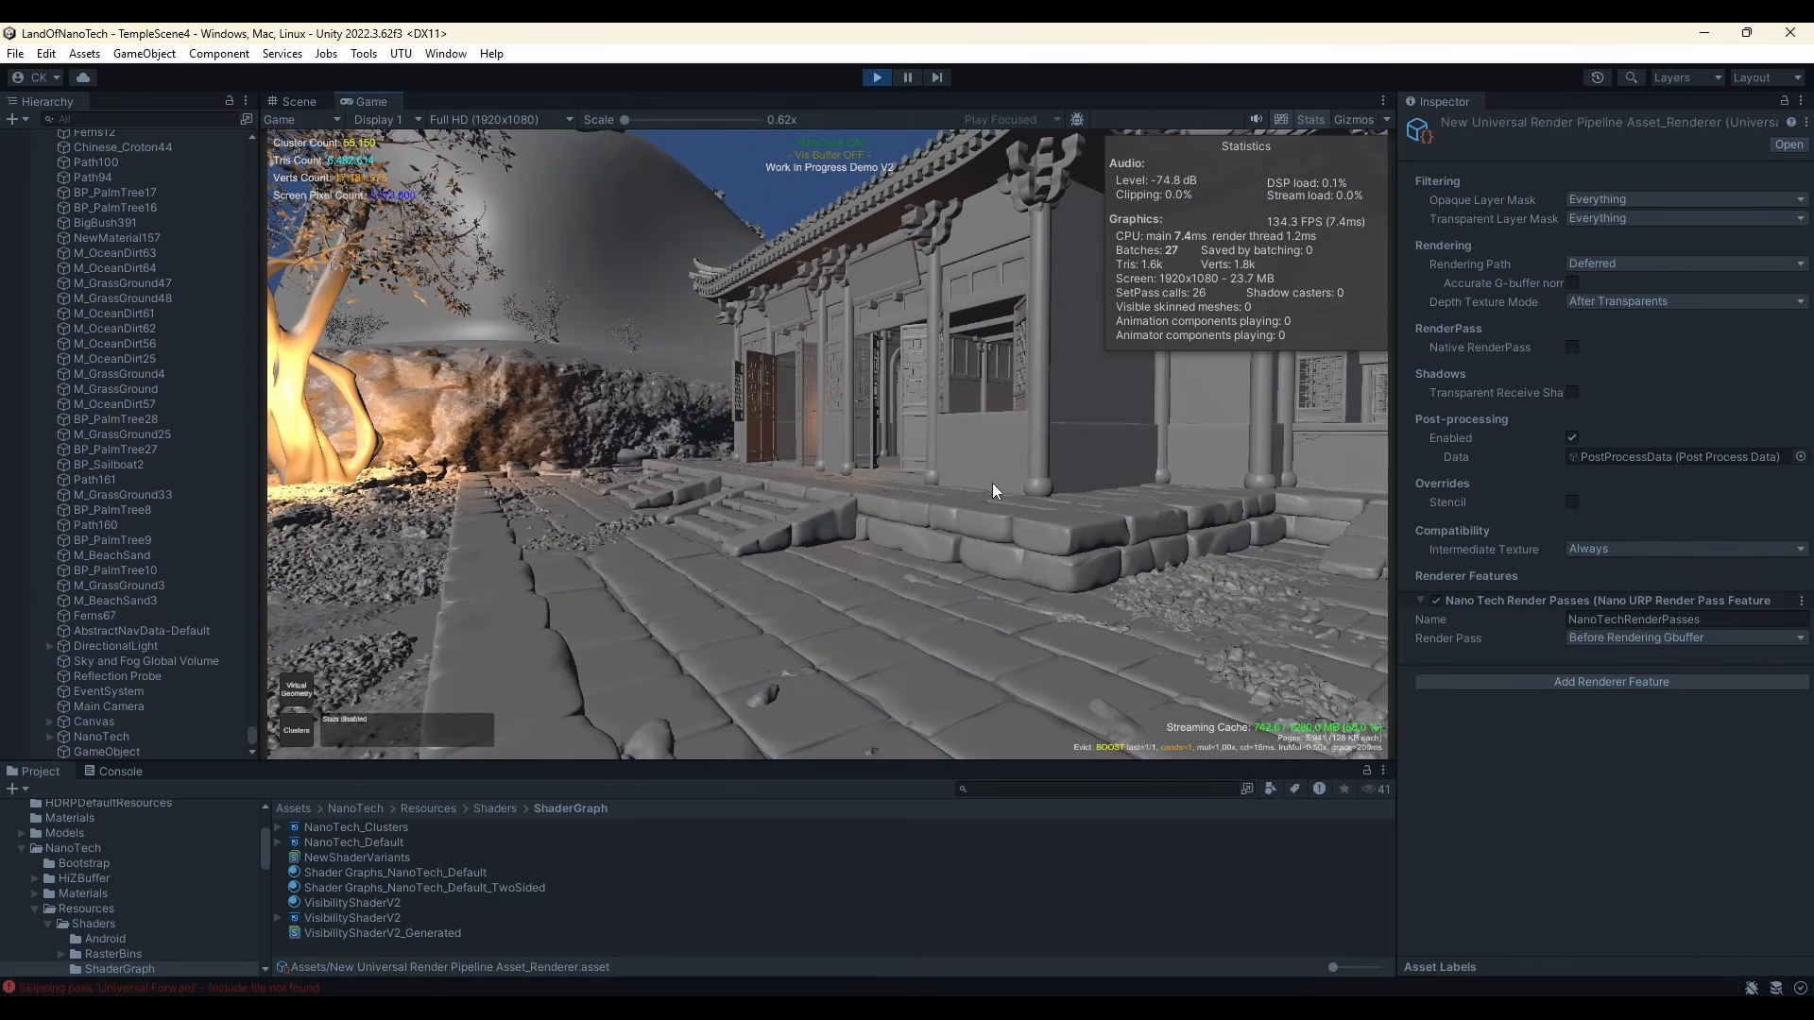
pyautogui.moveTo(994, 484); pyautogui.dragTo(919, 487, button='right')
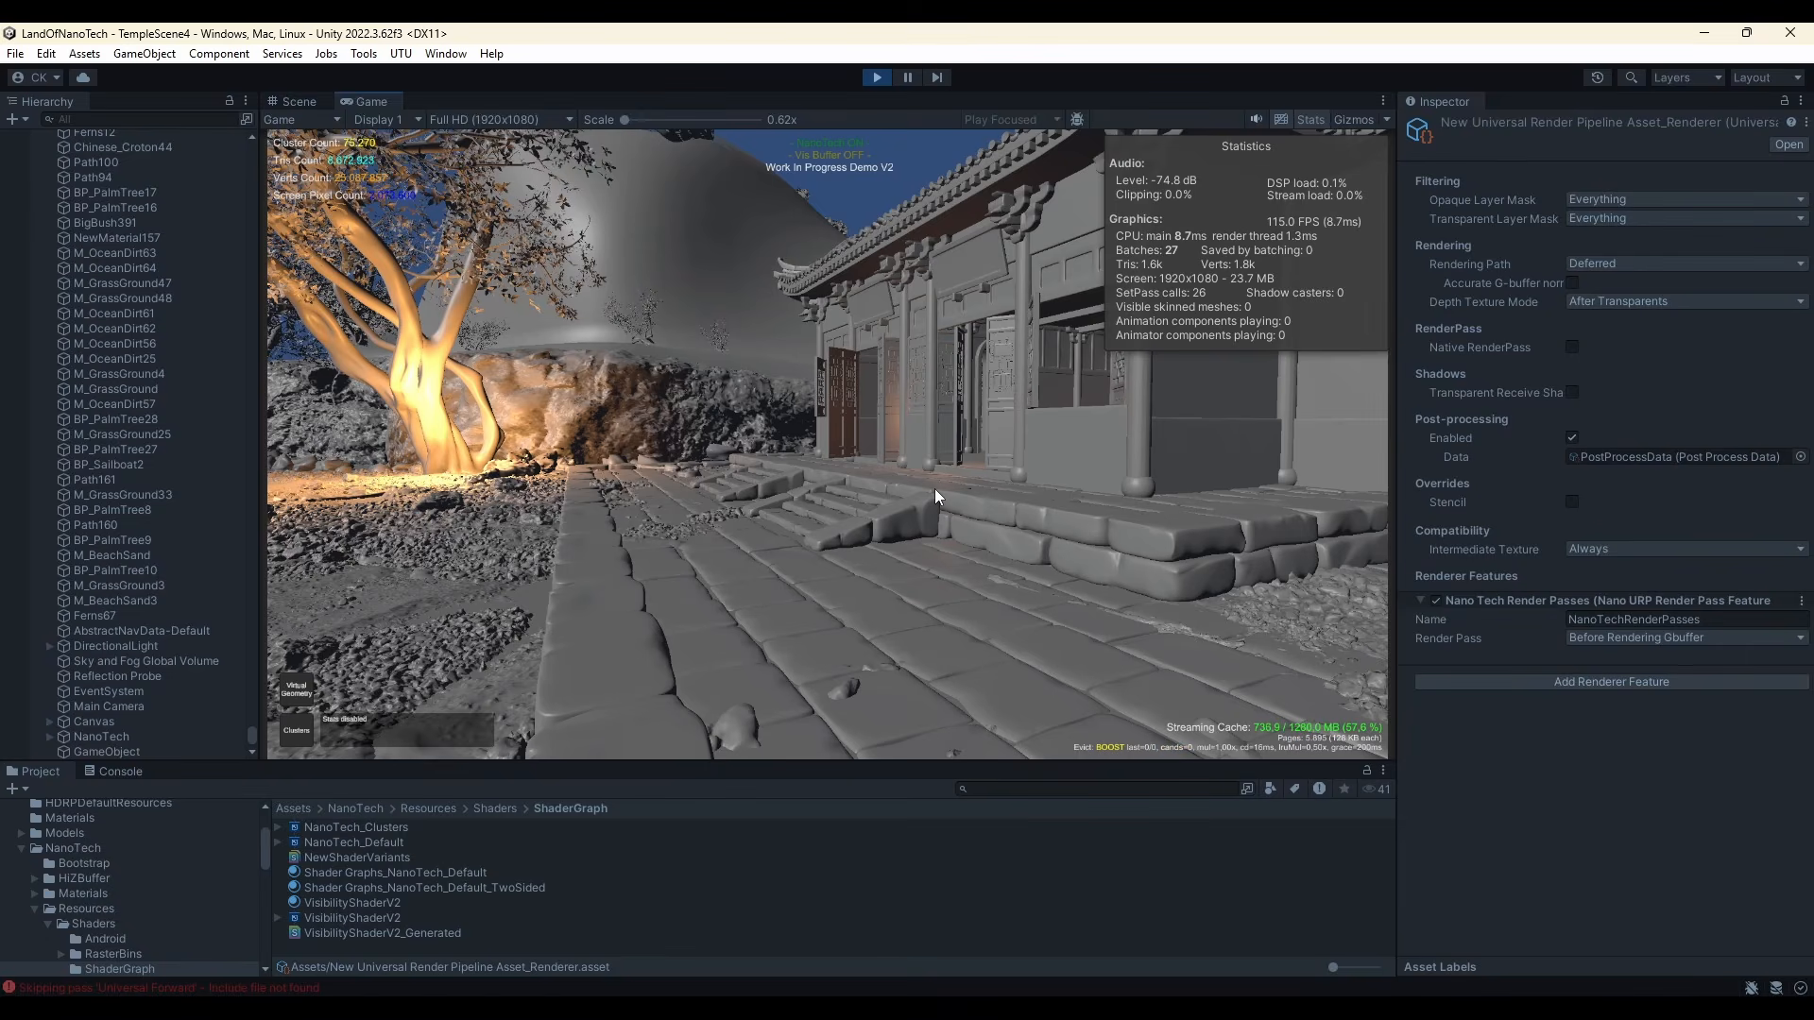
pyautogui.moveTo(934, 489); pyautogui.dragTo(796, 489, button='right')
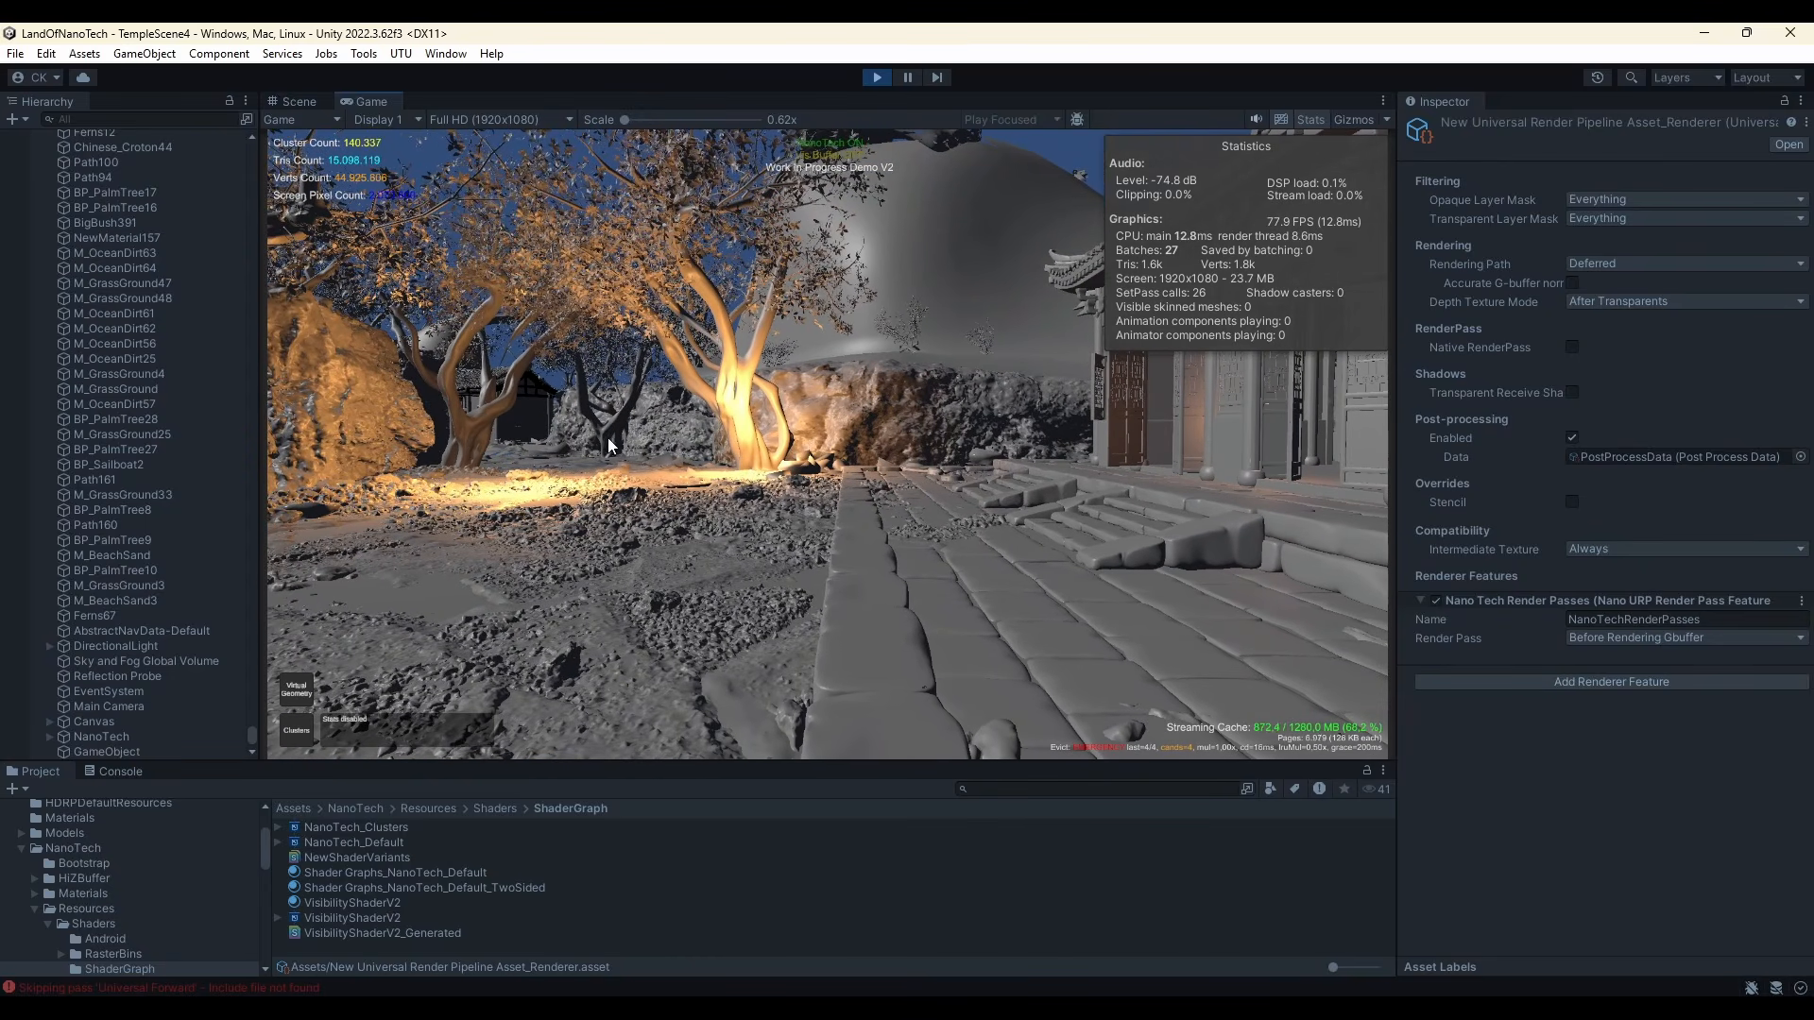
# Turn the view to the temple steps and try Use Vis Buffer on the NanoTech object, leaving it disabled
pyautogui.moveTo(664, 464); pyautogui.dragTo(800, 467, button='right')
pyautogui.moveTo(578, 619)
pyautogui.mouseDown(button='right')
pyautogui.moveTo(657, 610)
pyautogui.moveTo(606, 620)
pyautogui.mouseUp(button='right')
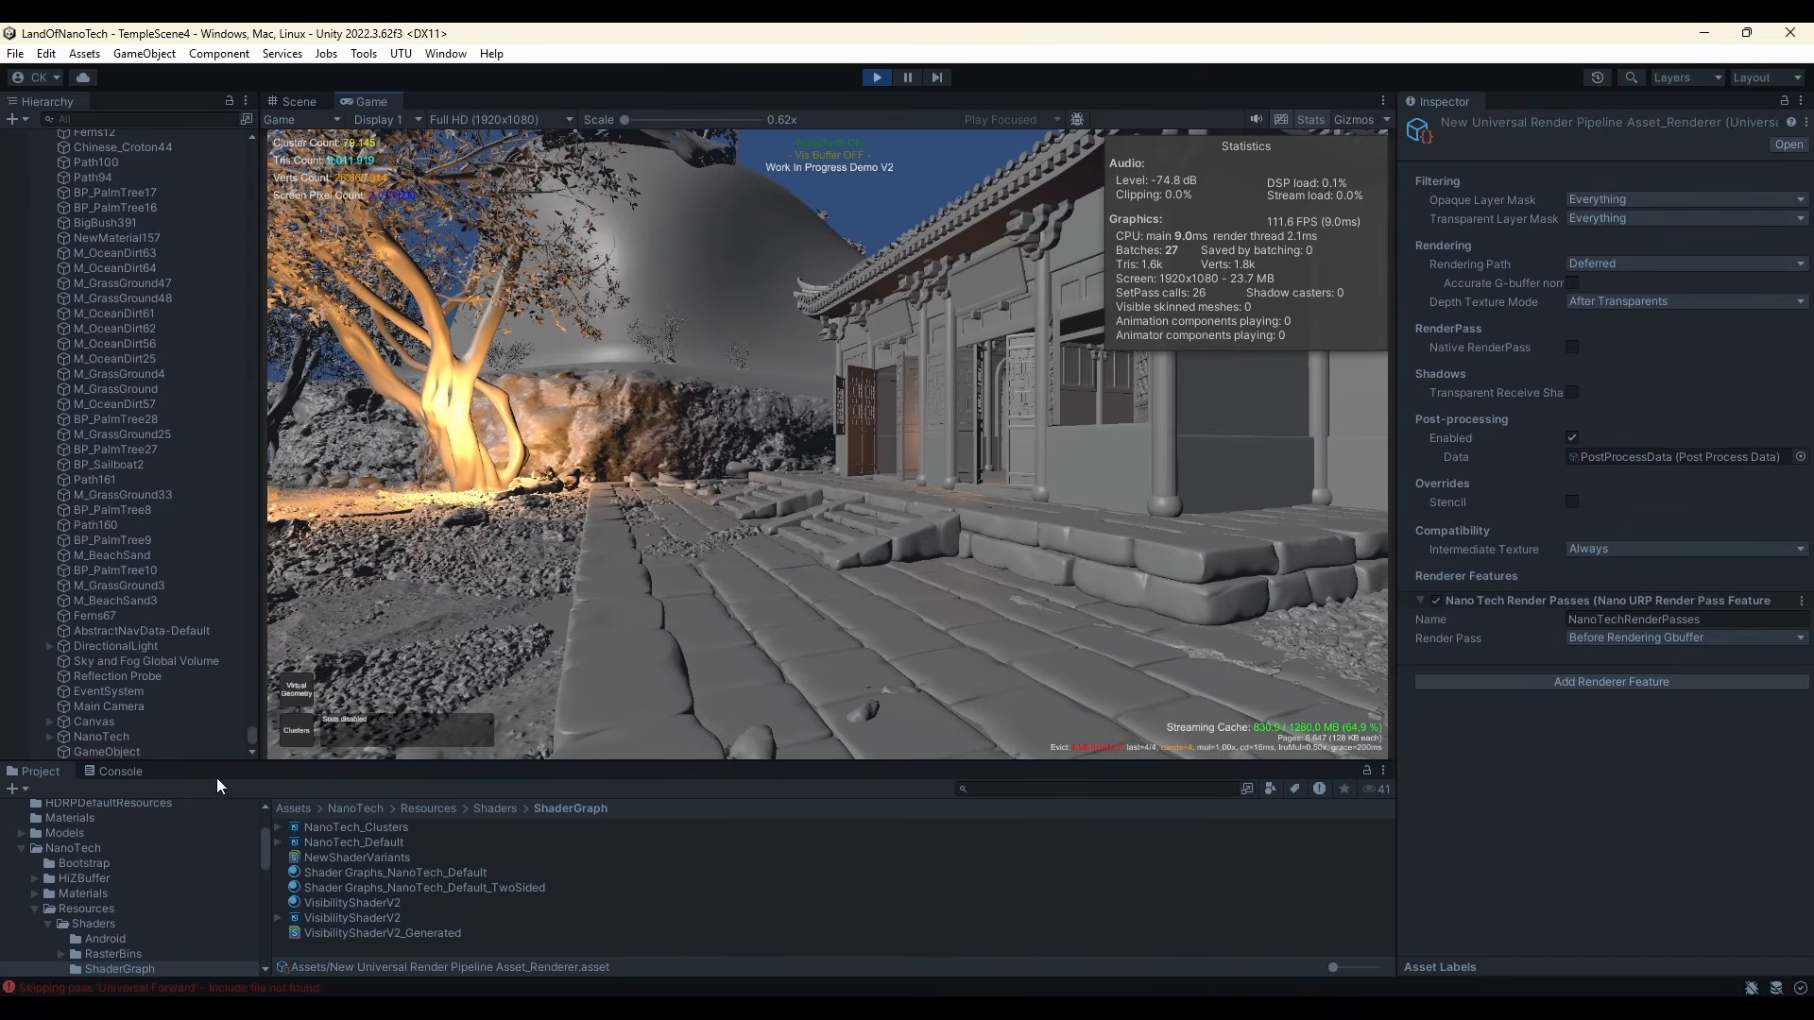
pyautogui.click(143, 736)
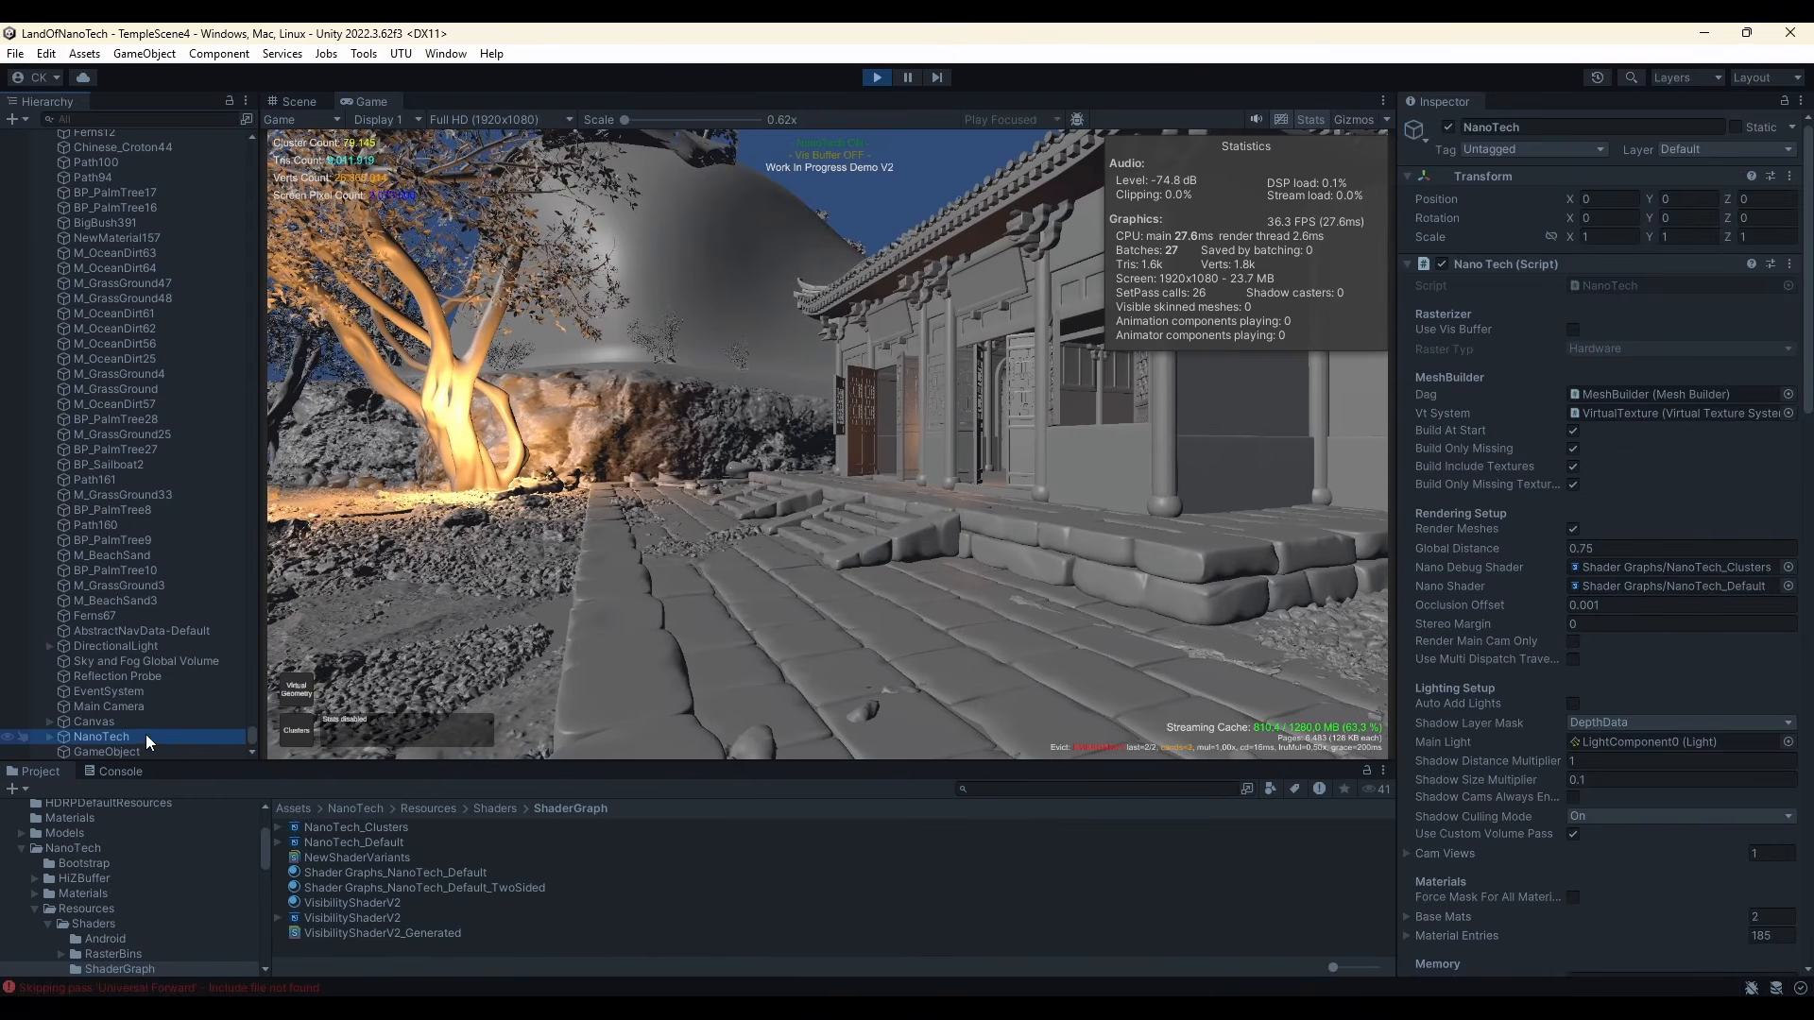
pyautogui.click(1573, 330)
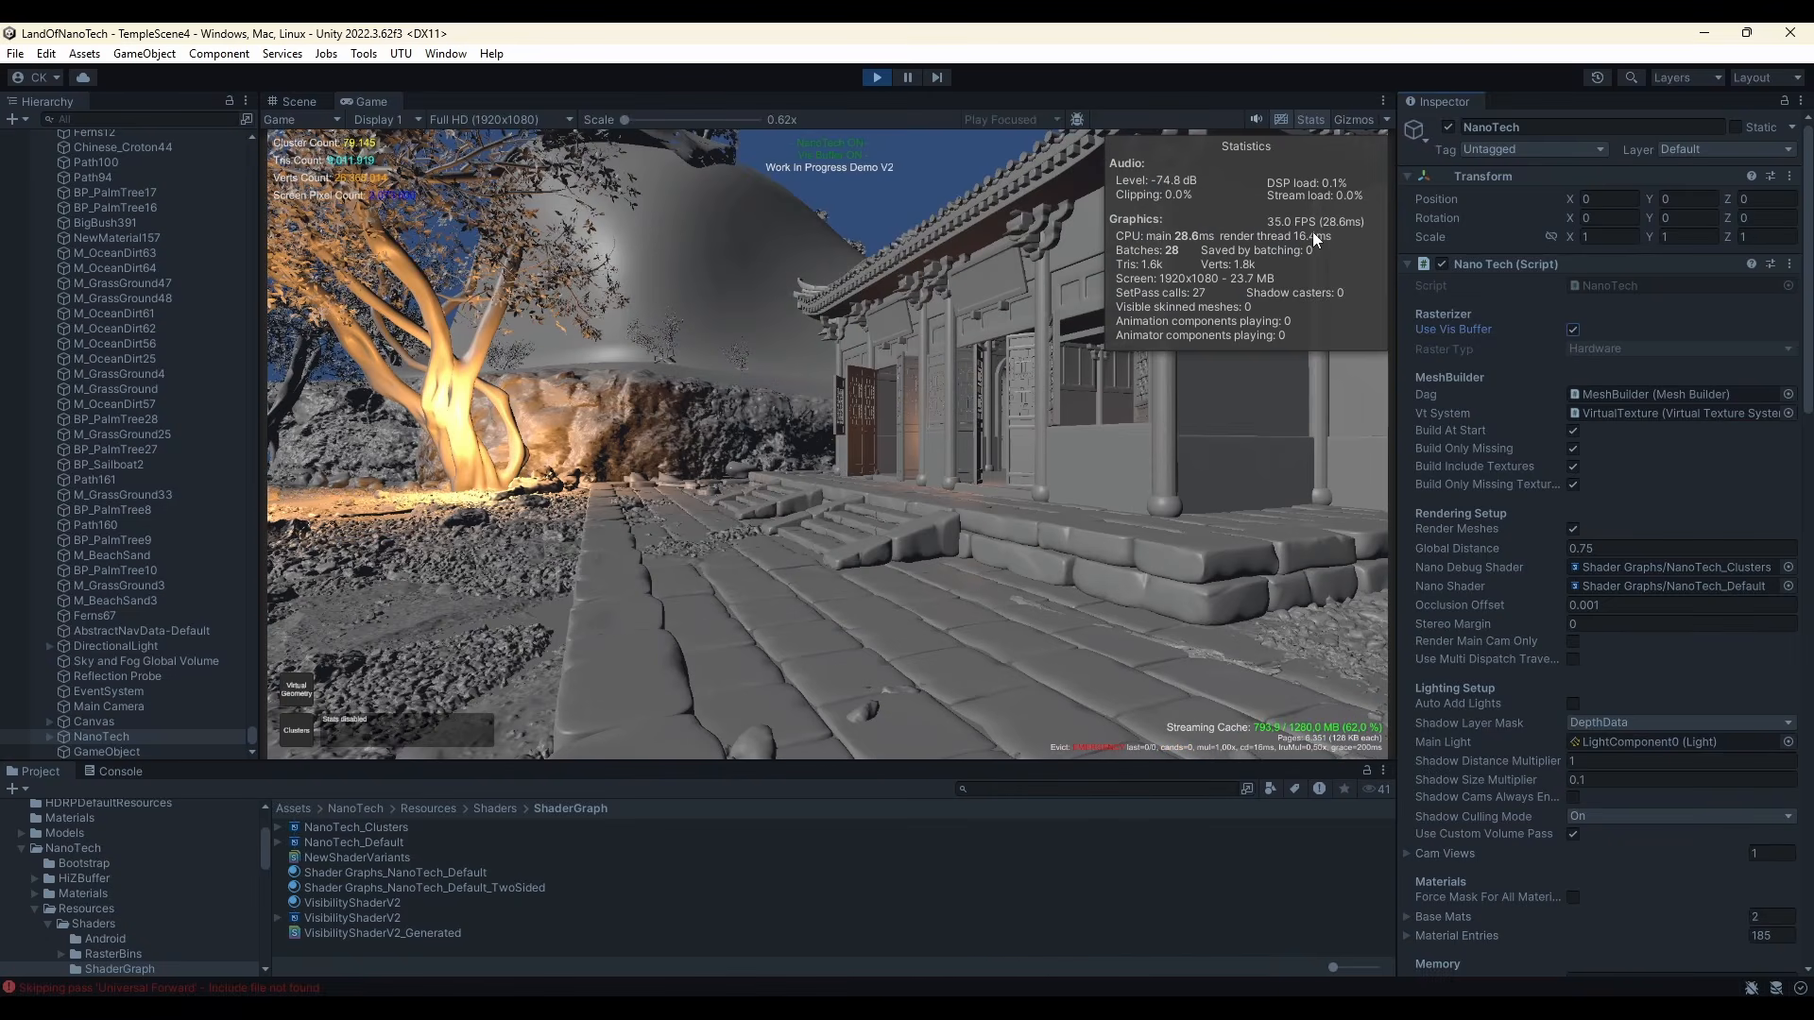
pyautogui.moveTo(931, 506)
pyautogui.mouseDown(button='right')
pyautogui.moveTo(1048, 520)
pyautogui.moveTo(1218, 634)
pyautogui.moveTo(1021, 518)
pyautogui.moveTo(932, 513)
pyautogui.mouseUp(button='right')
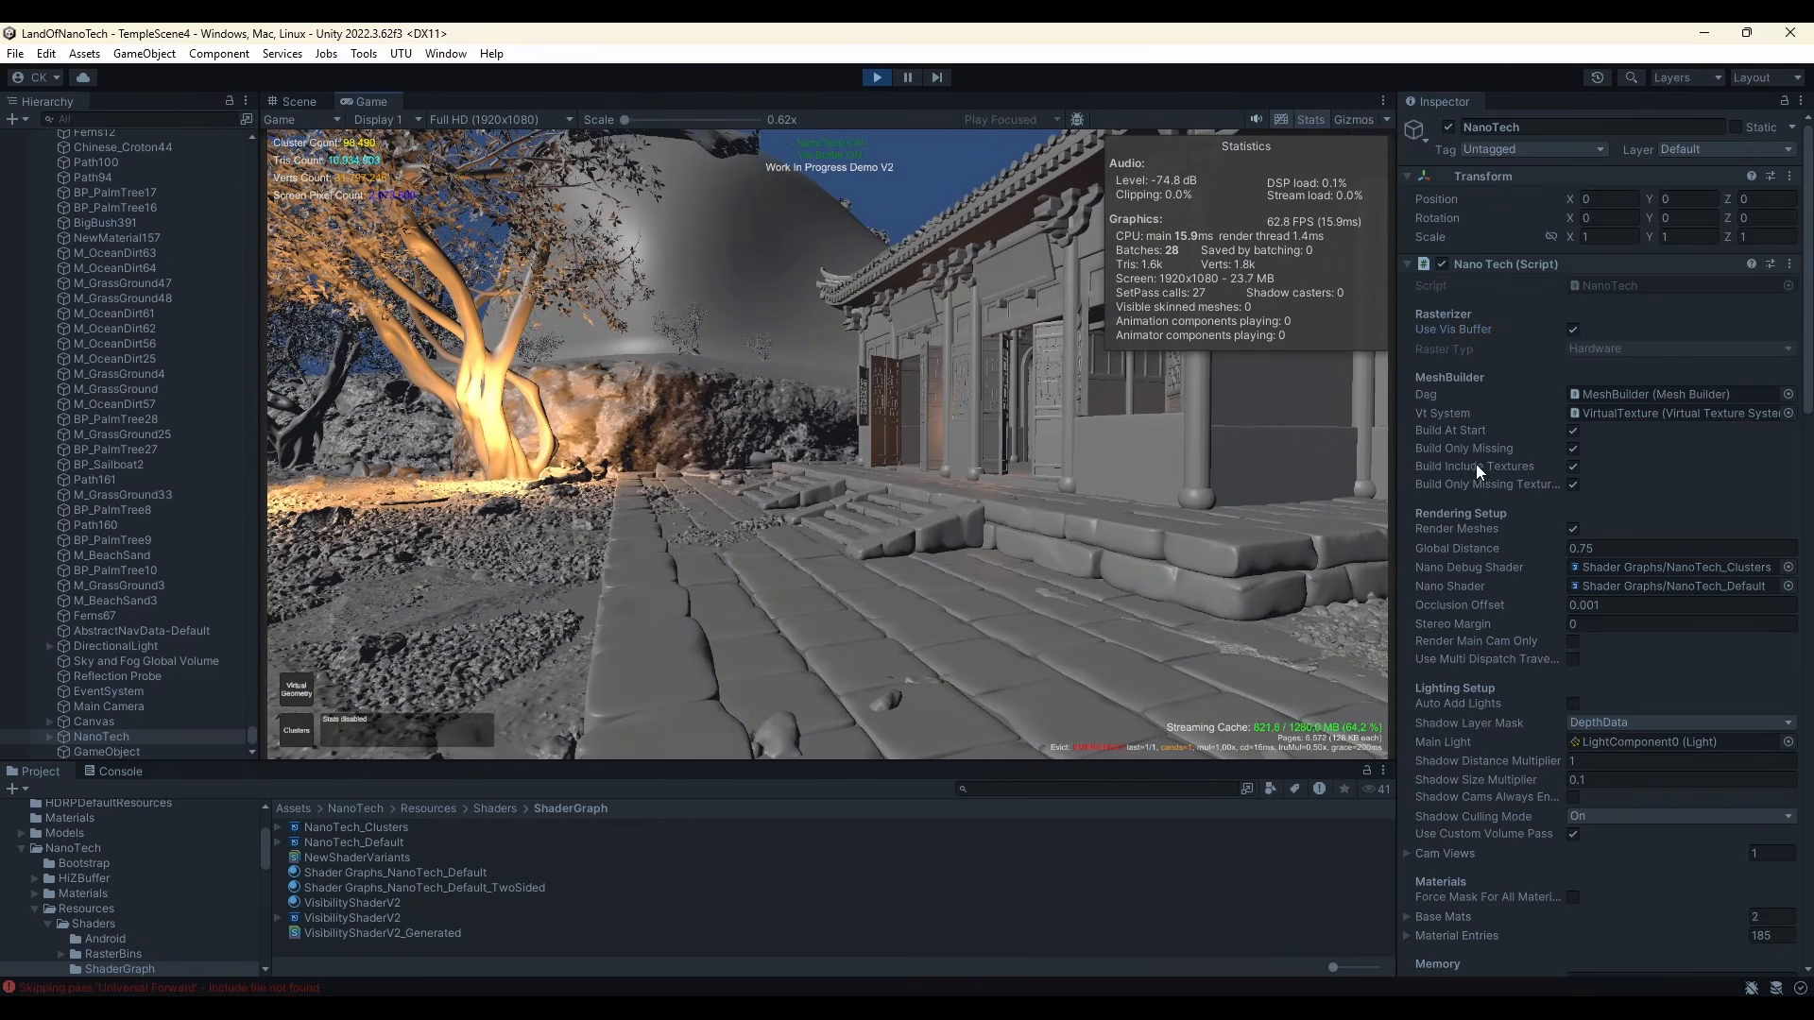
pyautogui.click(1570, 331)
pyautogui.click(1571, 330)
# Examine NanoTech's Memory settings, including Max Tris Count, and check the scene's triangle and streaming cache stats while facing the glowing tree
pyautogui.scroll(-3, 1486, 536)
pyautogui.scroll(-3, 1487, 538)
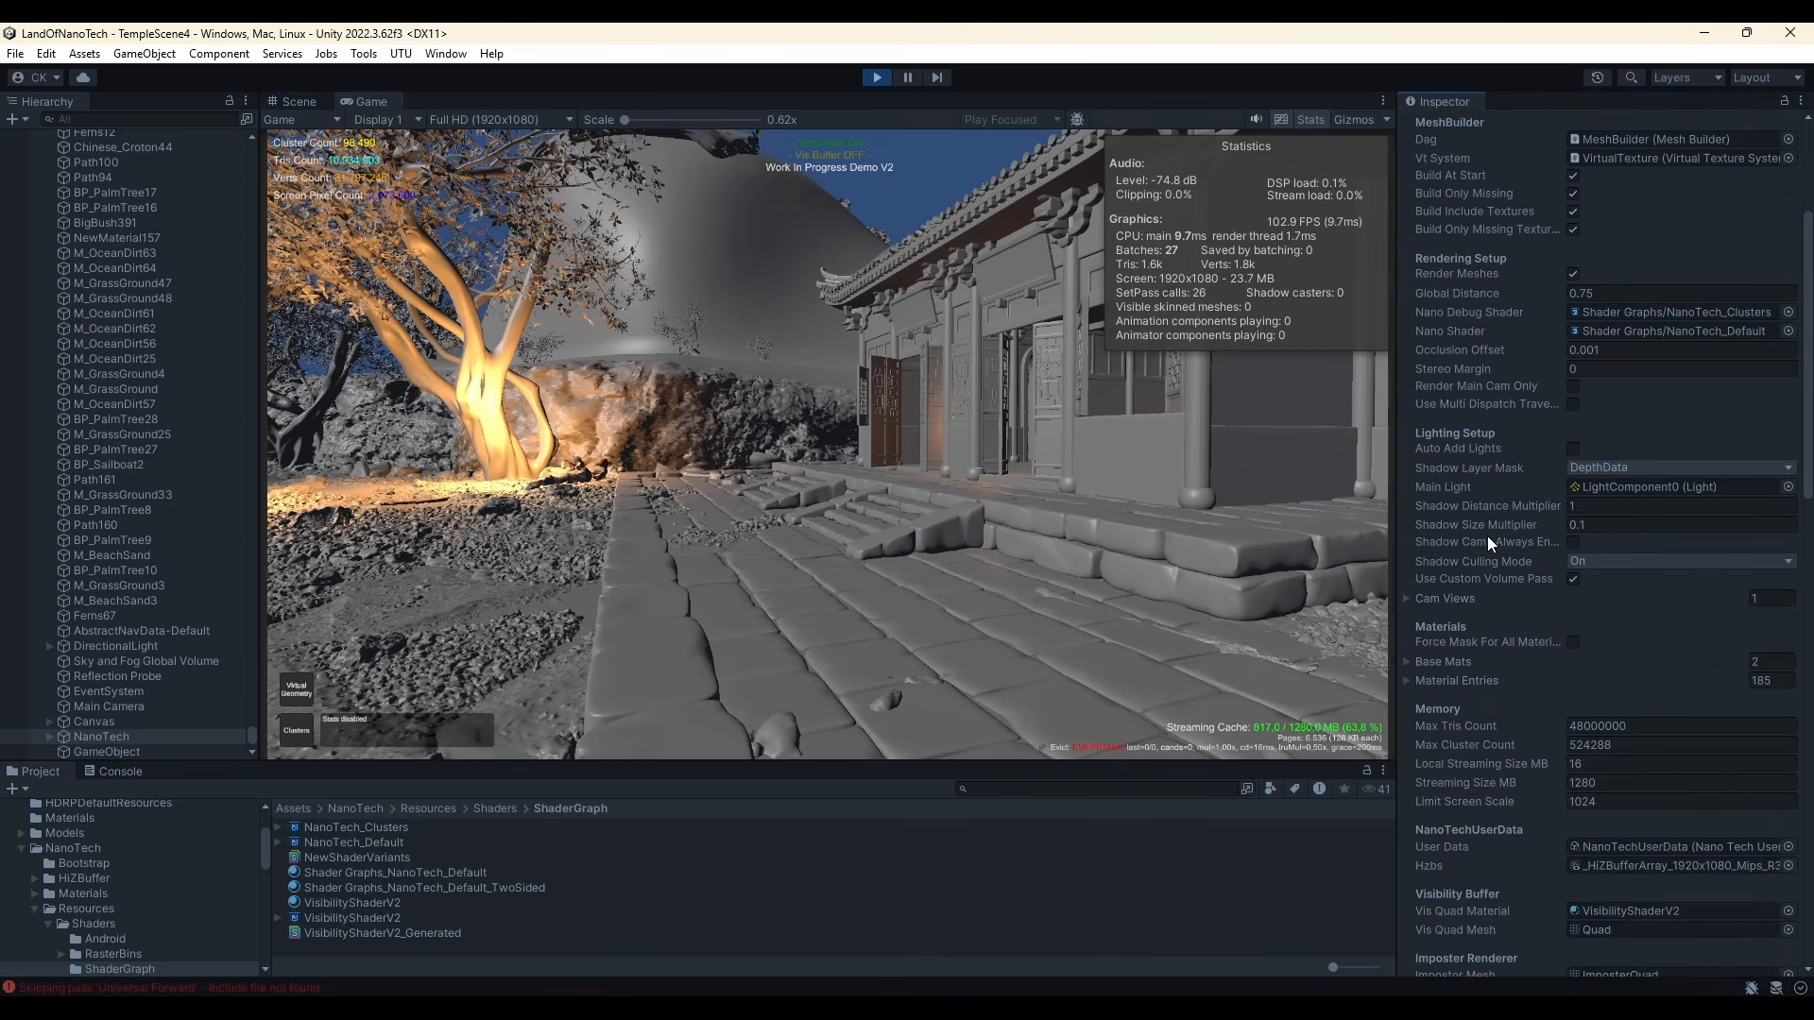
pyautogui.scroll(-1, 1498, 586)
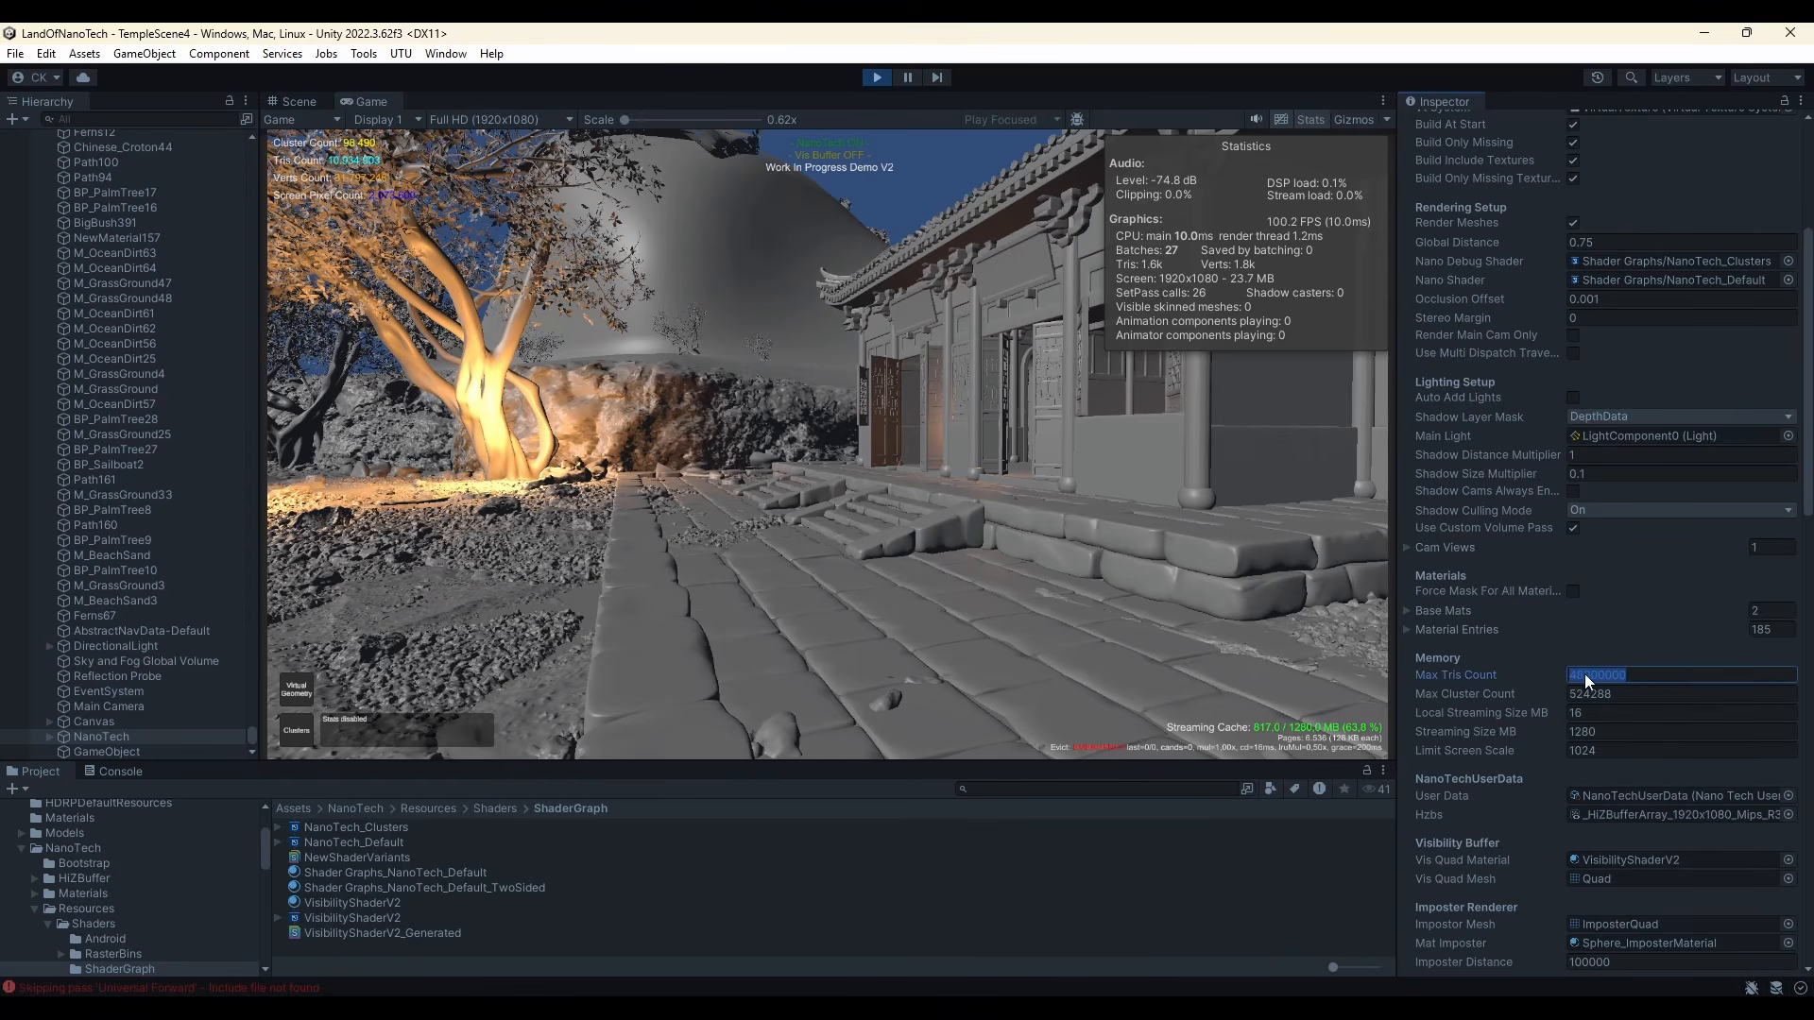
pyautogui.click(1670, 673)
pyautogui.click(858, 538)
pyautogui.moveTo(1145, 540); pyautogui.dragTo(816, 536, button='right')
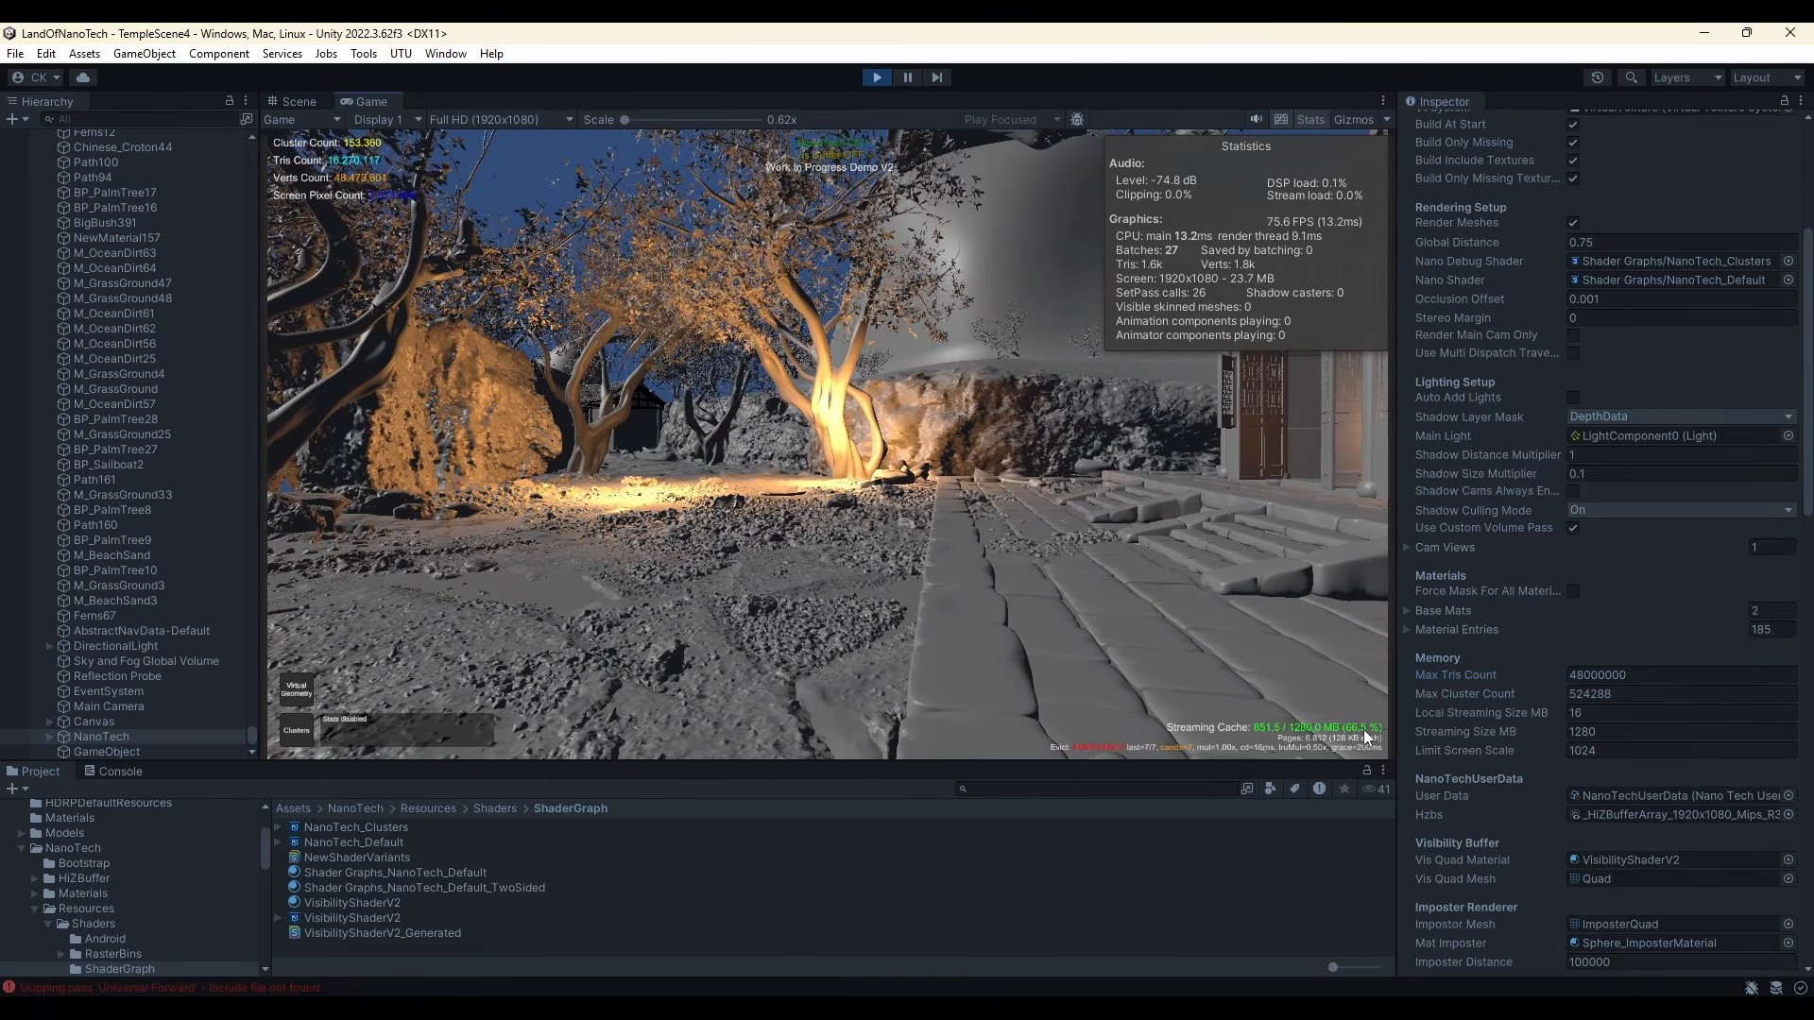
pyautogui.moveTo(351, 147); pyautogui.dragTo(331, 157, button='right')
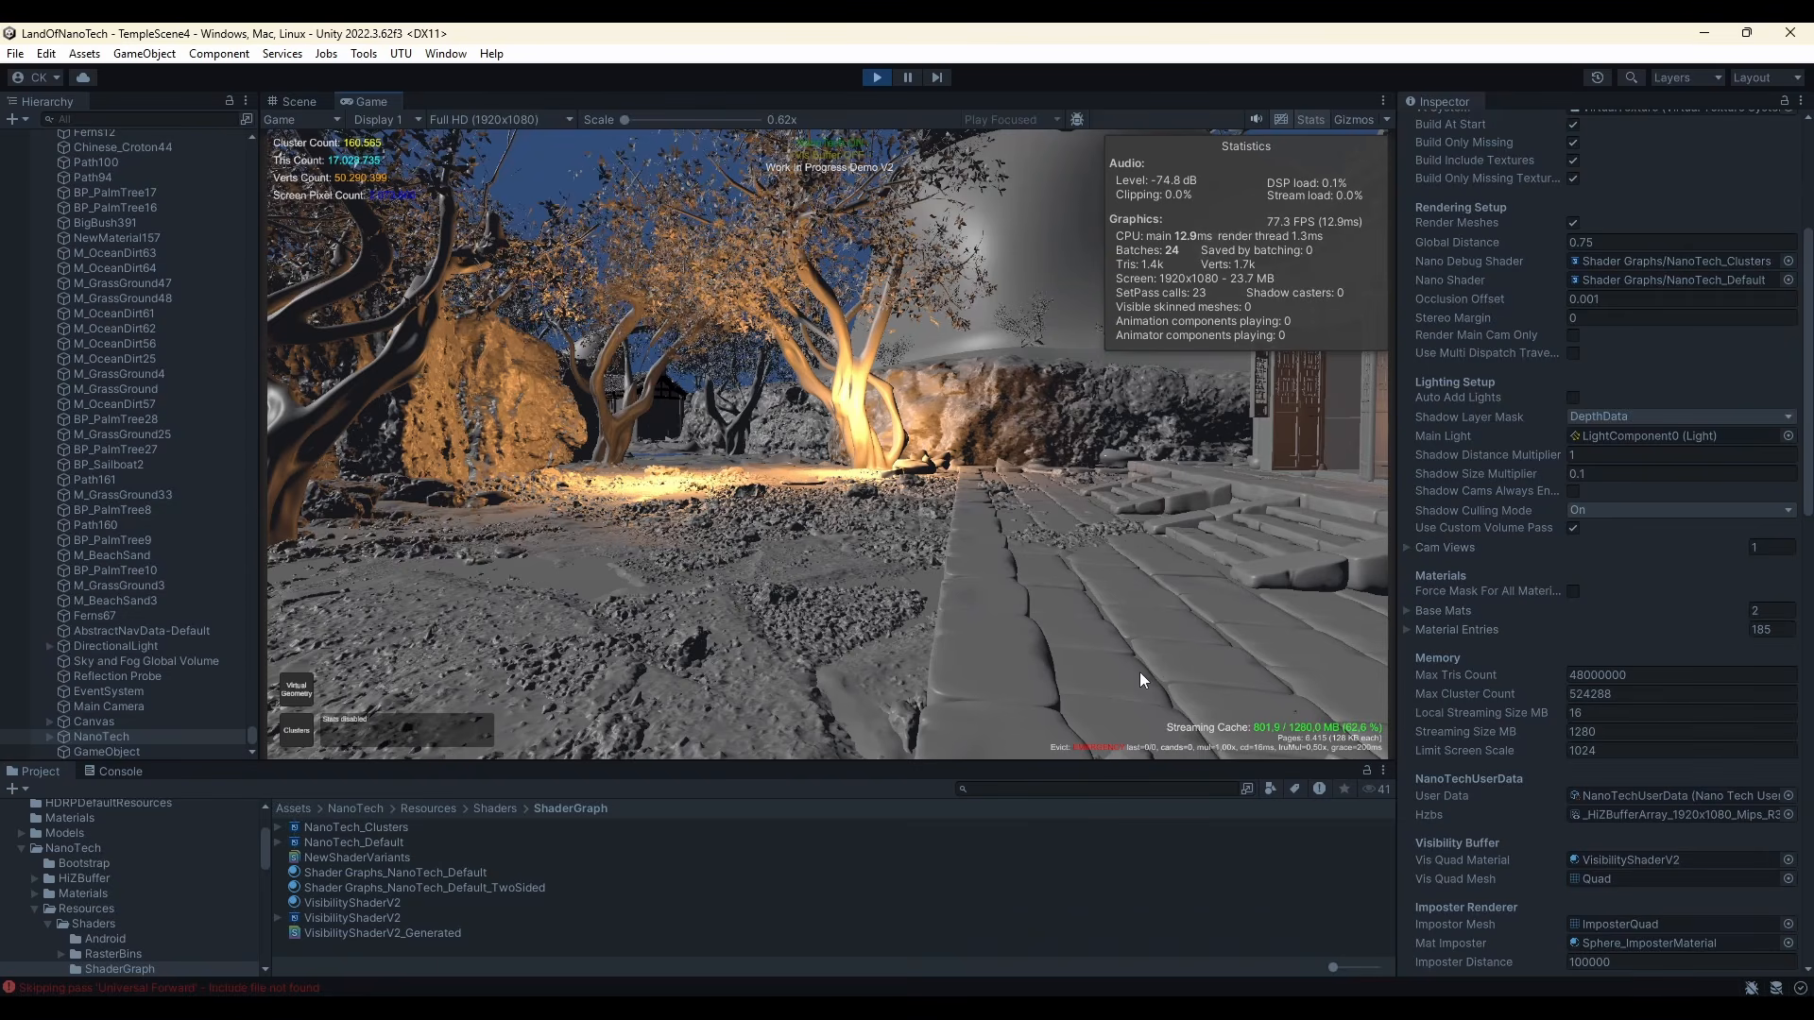
# Look through NanoTech's stats, pipeline step and debugging settings, and inspect its child VirtualGeometry's File Loader settings
pyautogui.scroll(-5, 1697, 764)
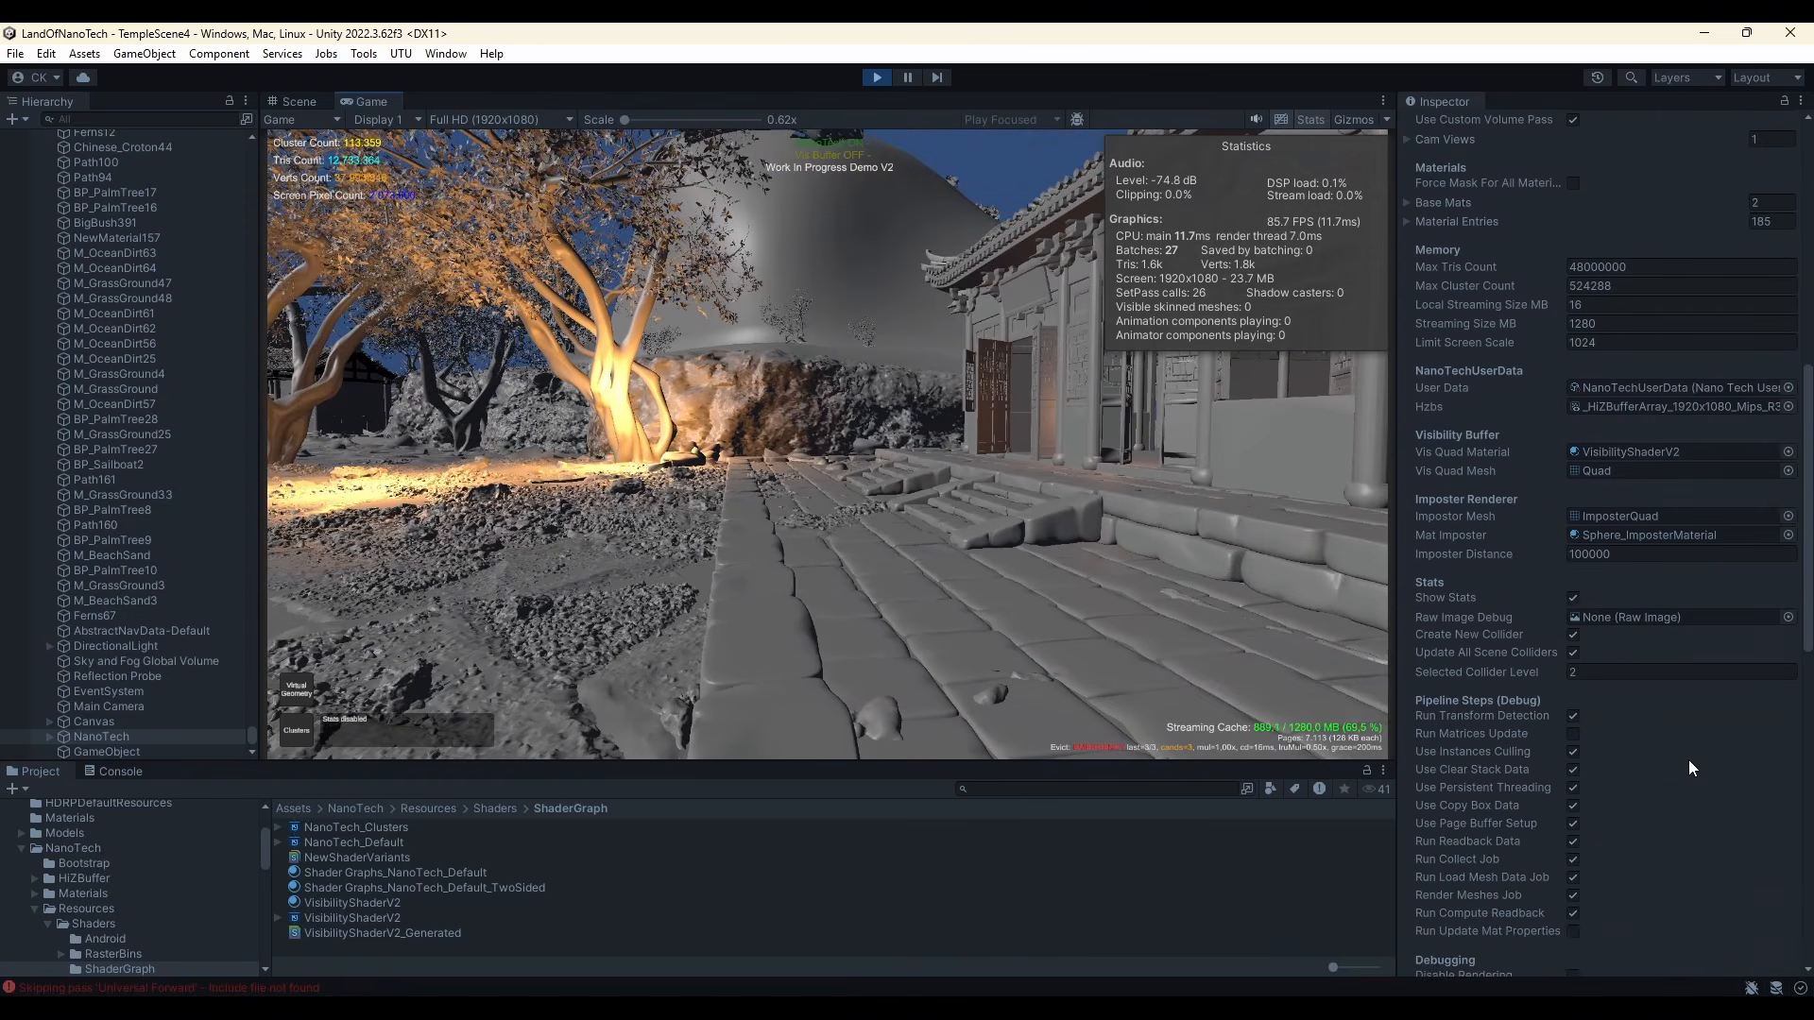
pyautogui.scroll(-2, 1593, 803)
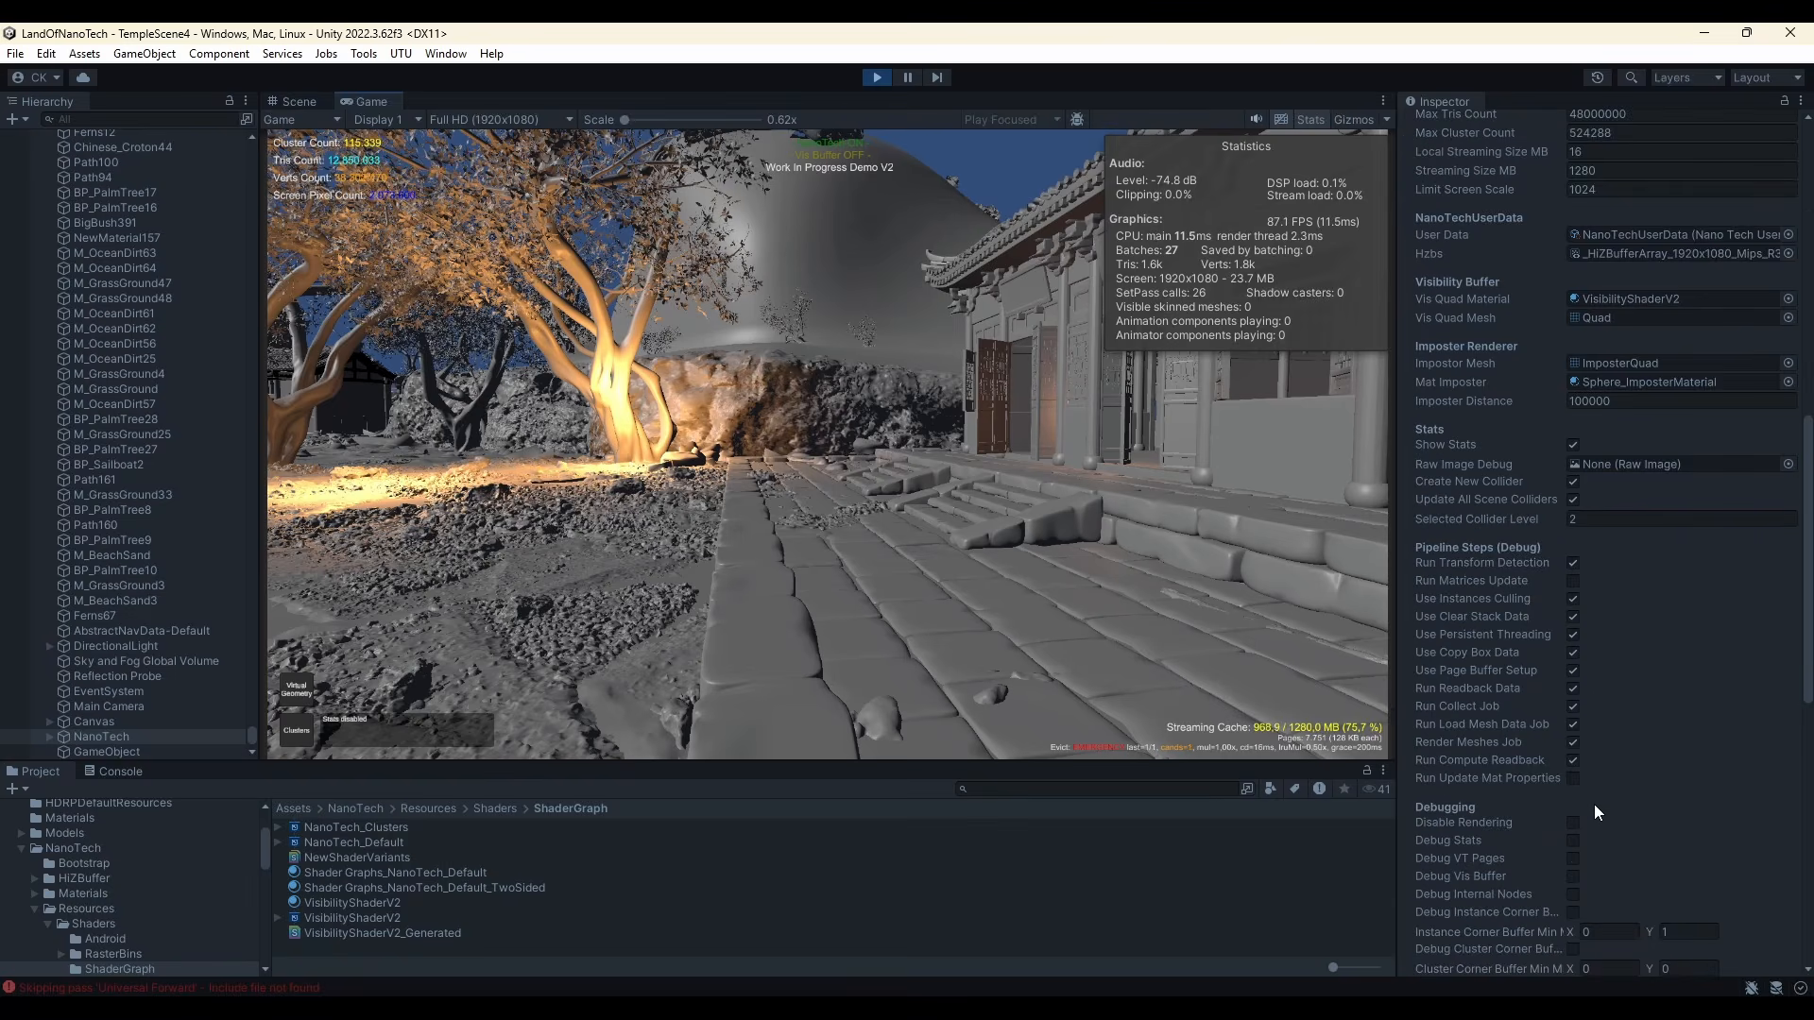
pyautogui.scroll(-3, 1594, 799)
pyautogui.scroll(8, 1597, 796)
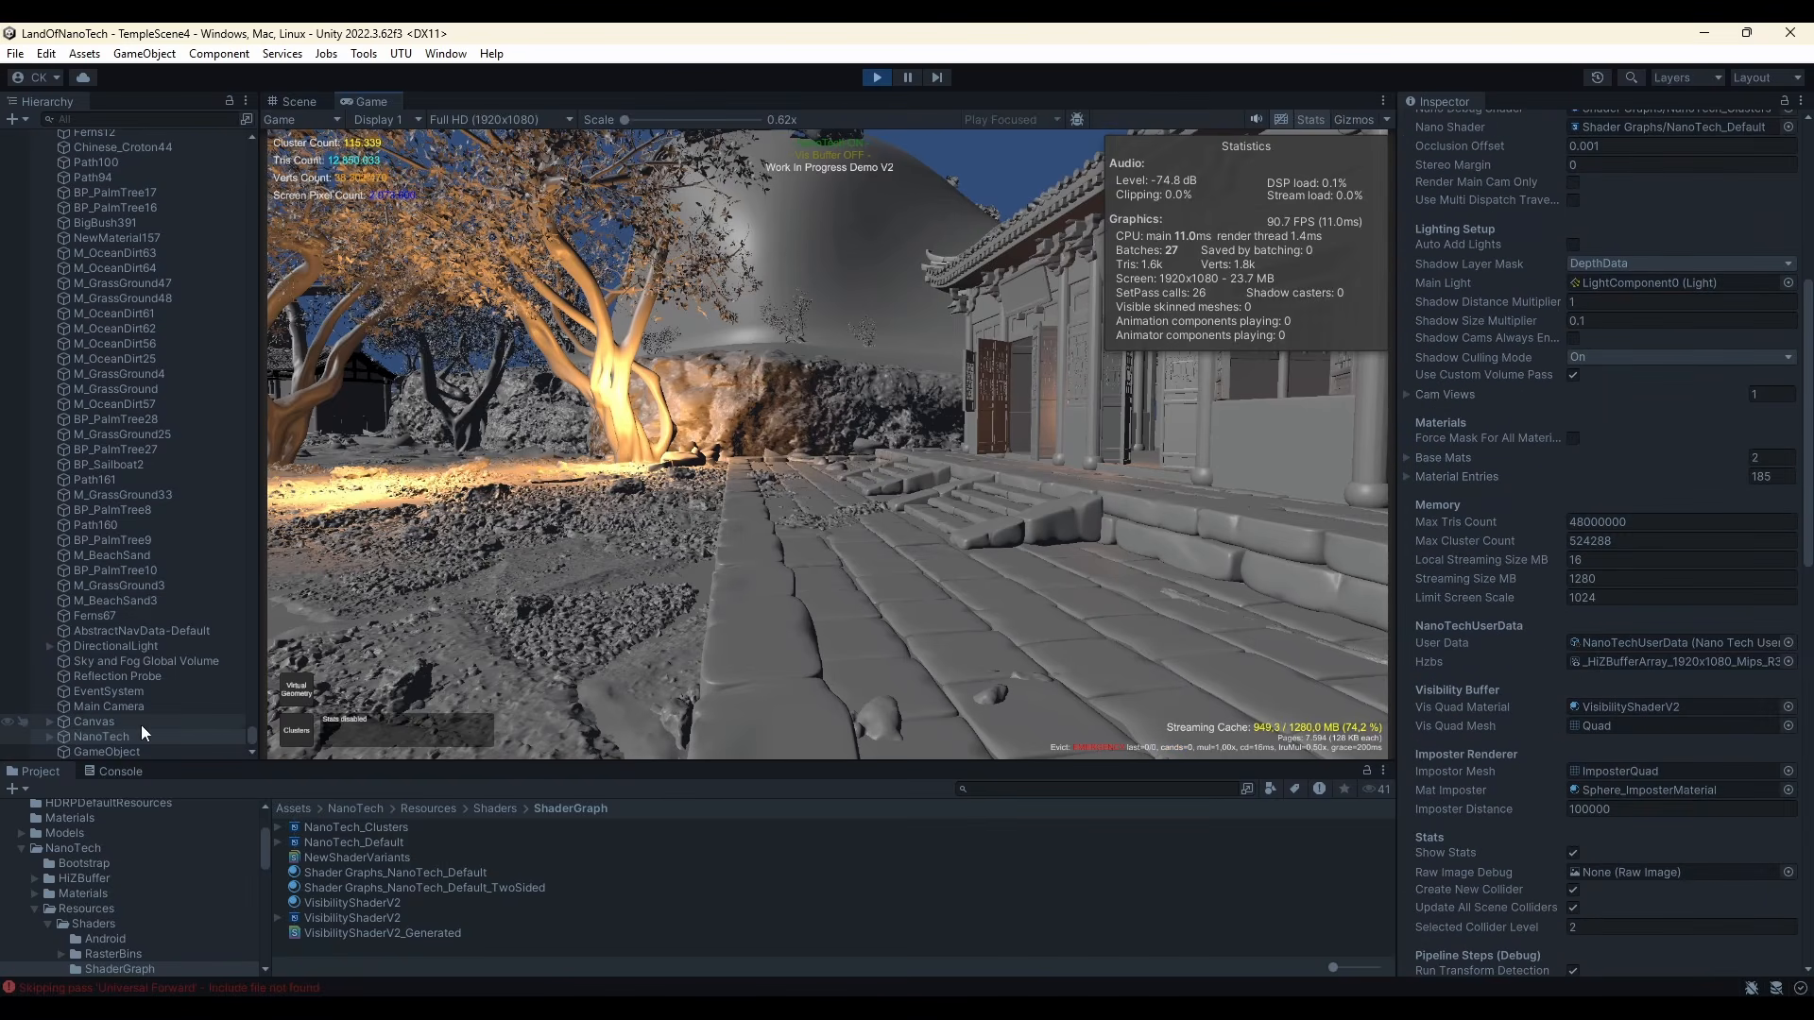
pyautogui.click(50, 738)
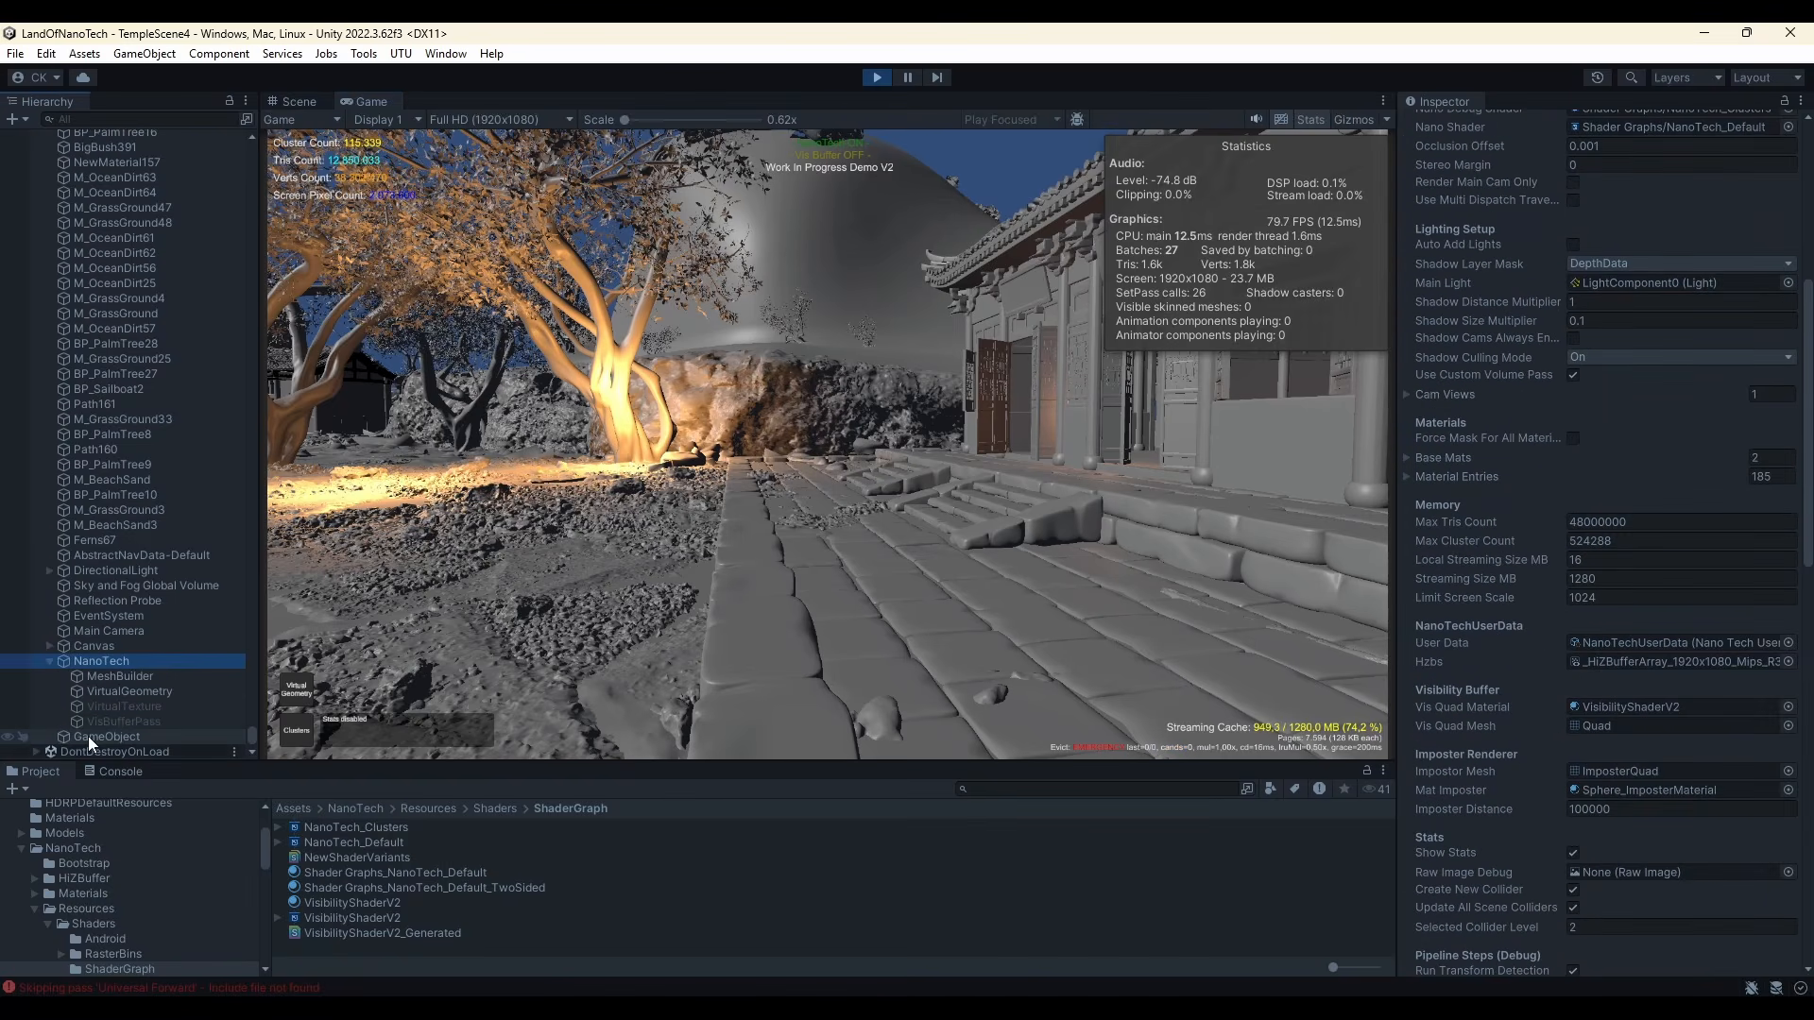
pyautogui.click(119, 689)
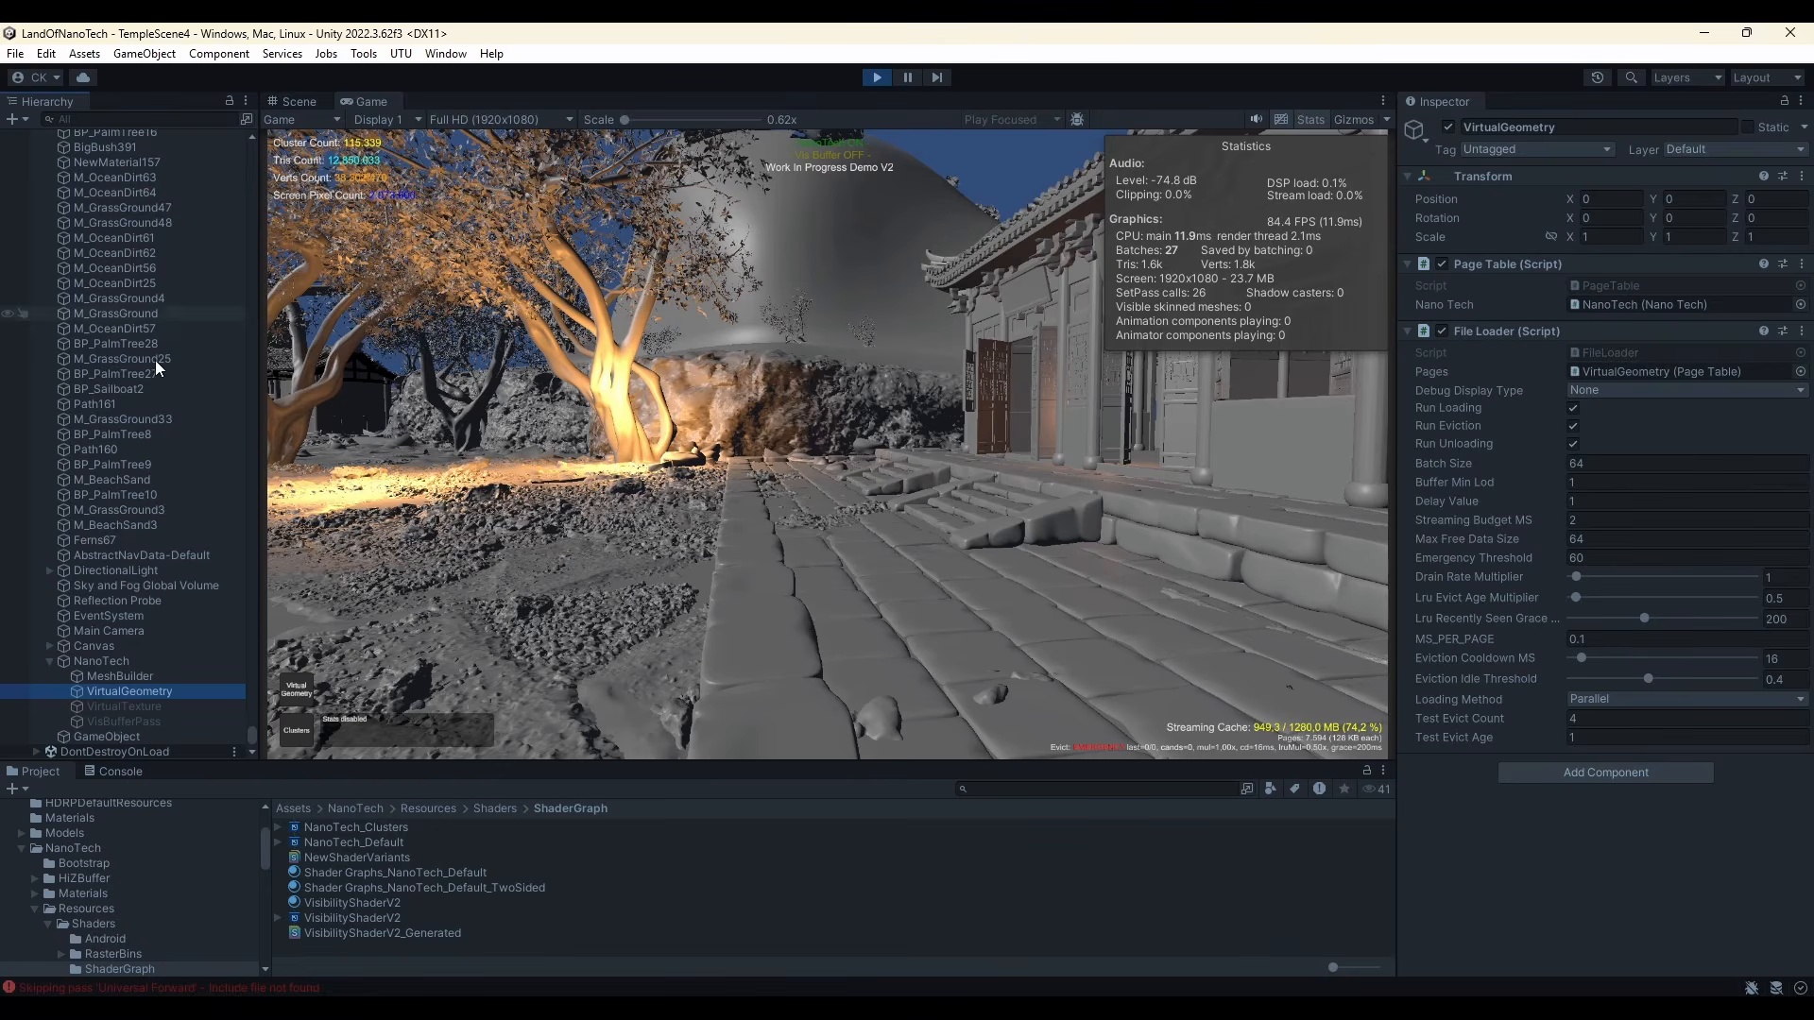
# Reopen the NanoTech object, try hiding the on-screen stats with Show Stats, and enable them again
pyautogui.click(162, 661)
pyautogui.scroll(-15, 1464, 772)
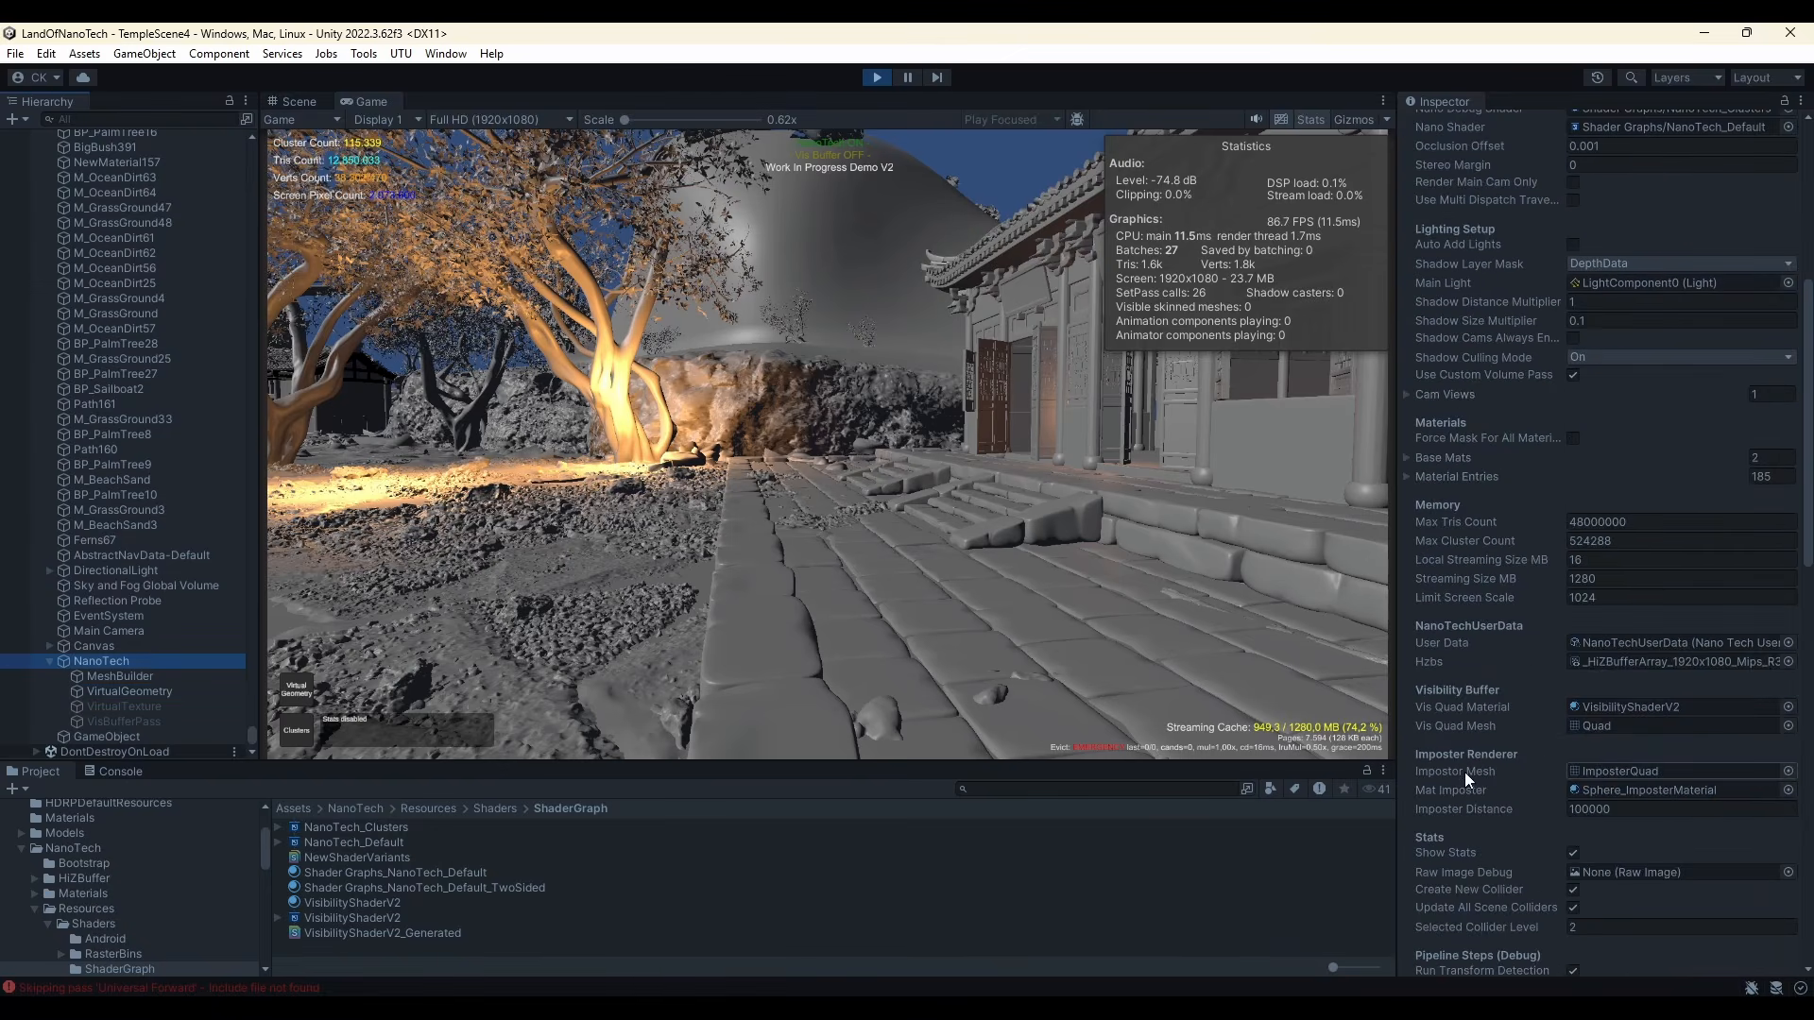
pyautogui.click(1575, 495)
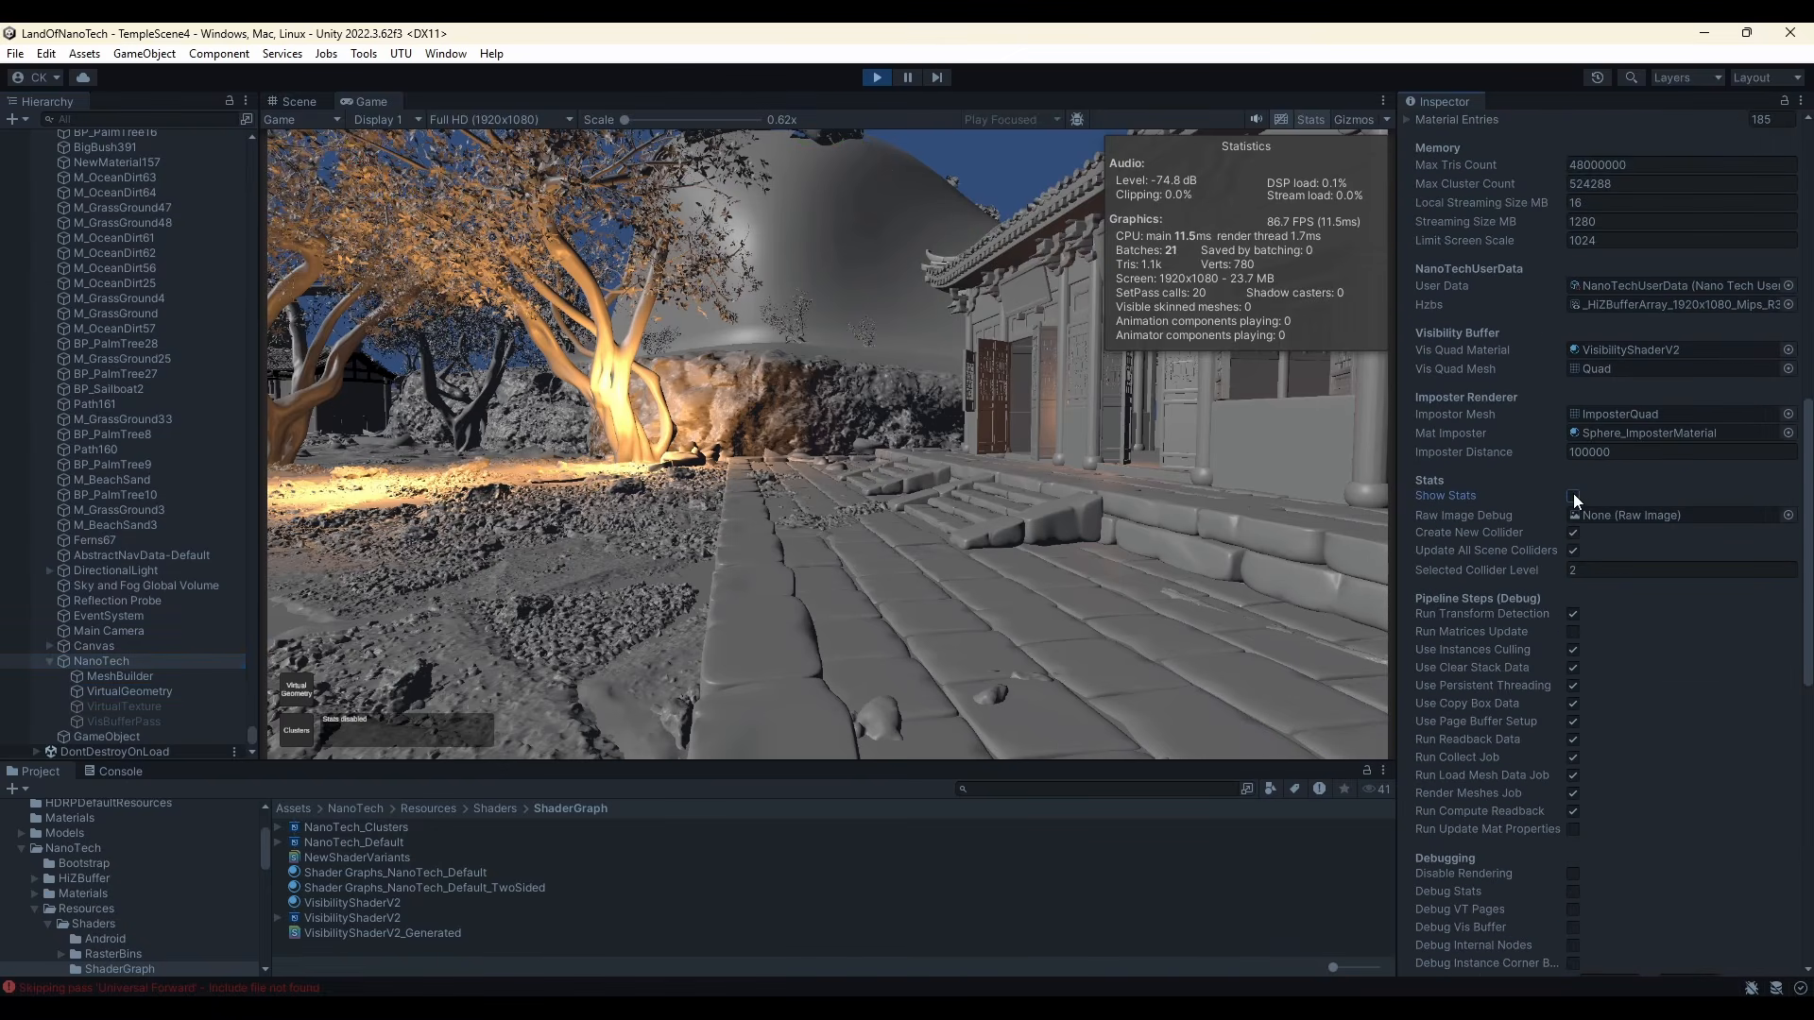
pyautogui.click(1574, 495)
pyautogui.scroll(10, 1645, 647)
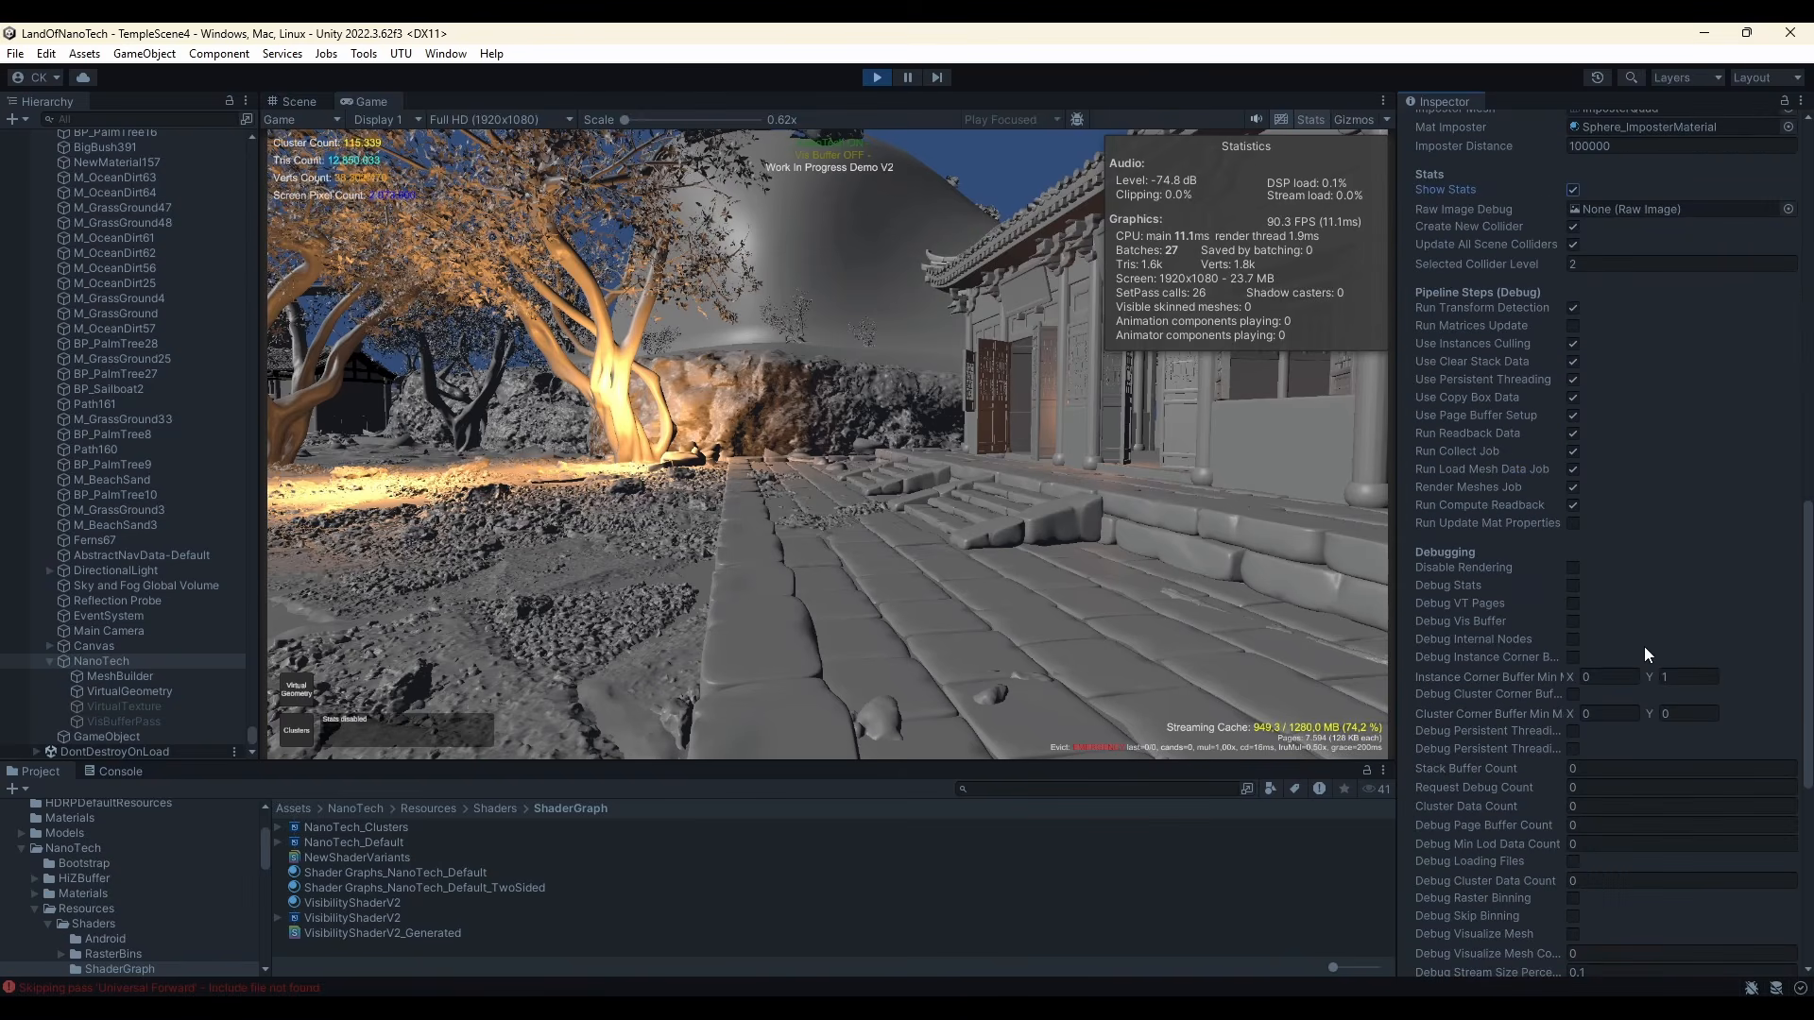
pyautogui.scroll(6, 1629, 668)
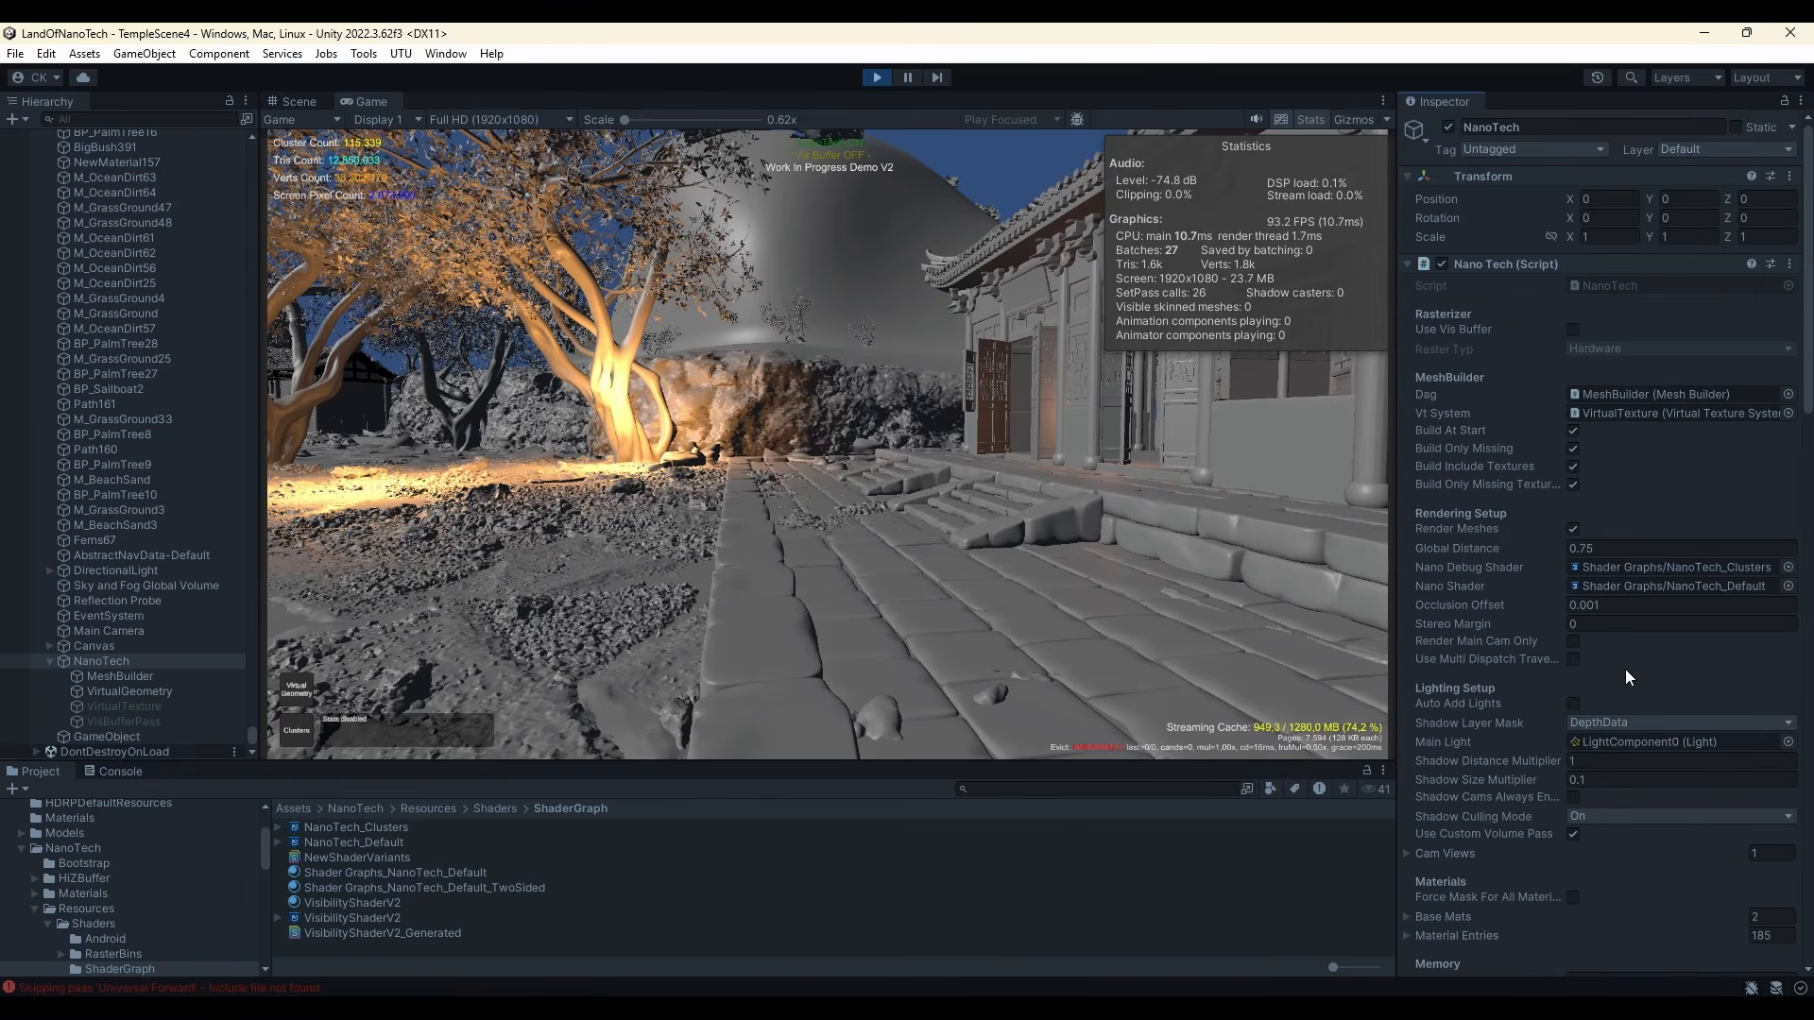
# Move to a high overview of the tree-covered hillside and try Use Vis Buffer there, leaving it disabled
pyautogui.moveTo(886, 487); pyautogui.dragTo(527, 538, button='right')
pyautogui.press('w')
pyautogui.moveTo(698, 269); pyautogui.dragTo(1106, 352, button='right')
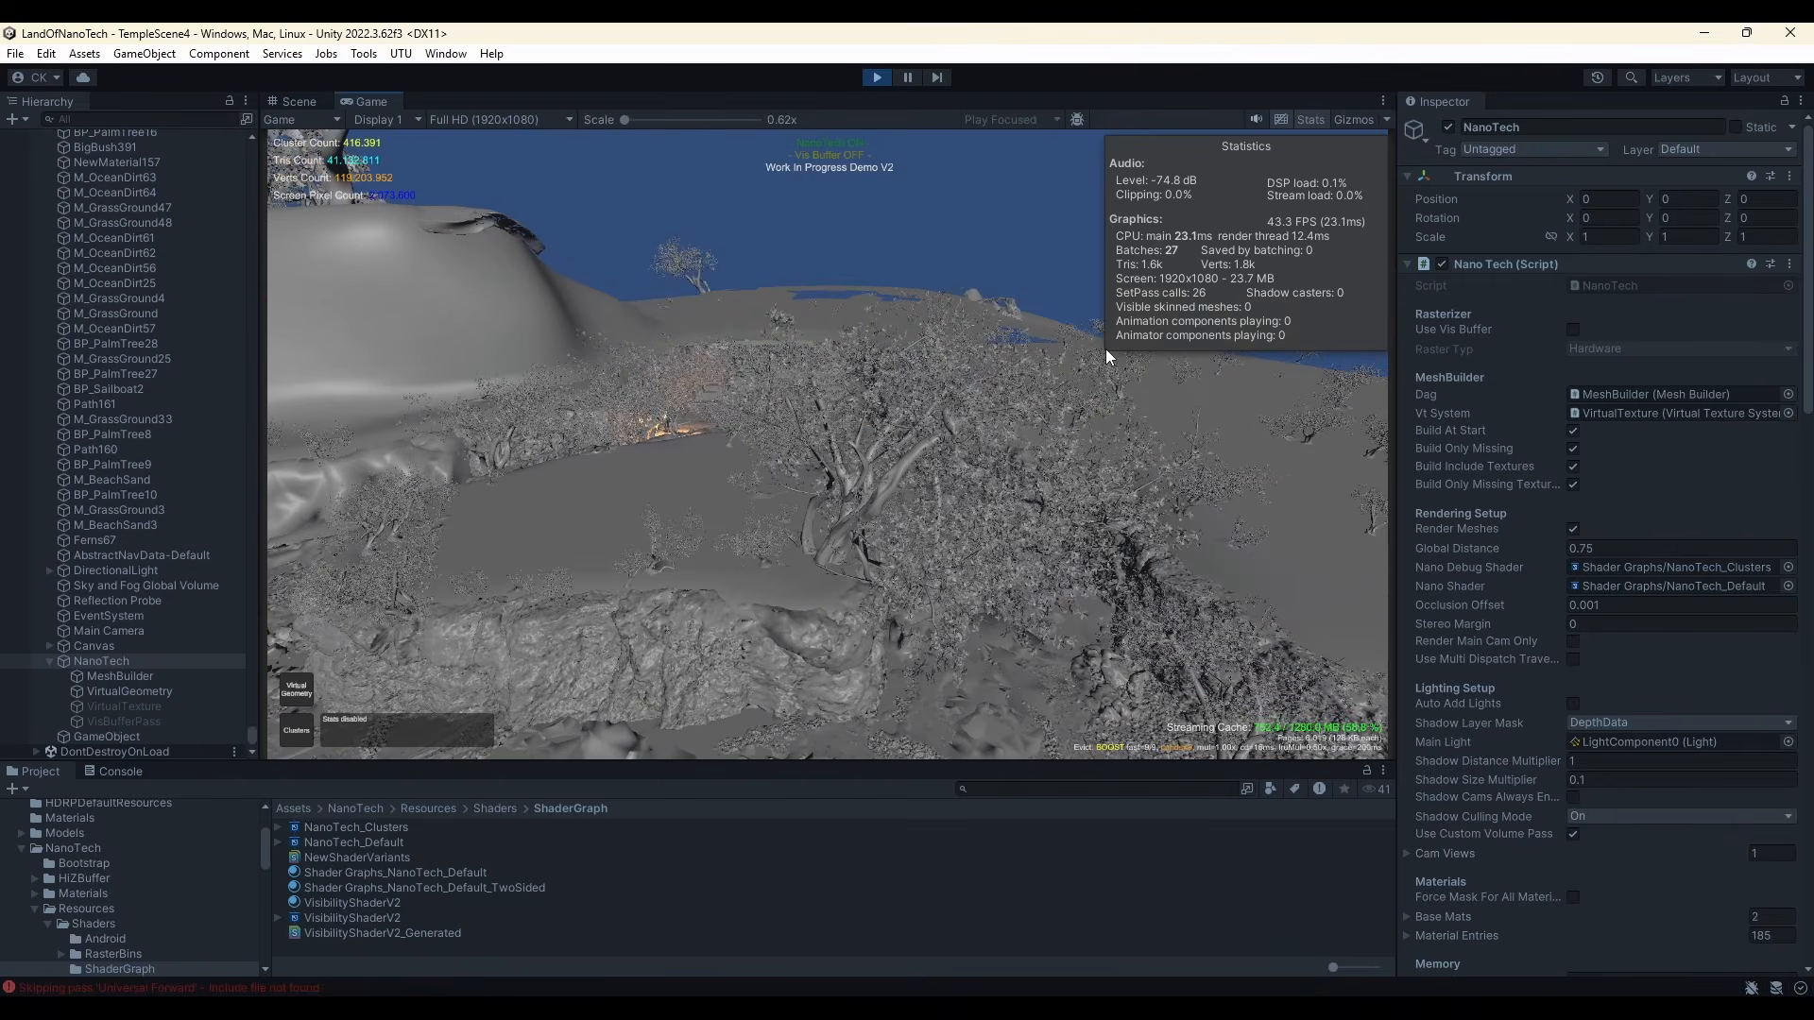
pyautogui.click(1575, 334)
pyautogui.click(1573, 331)
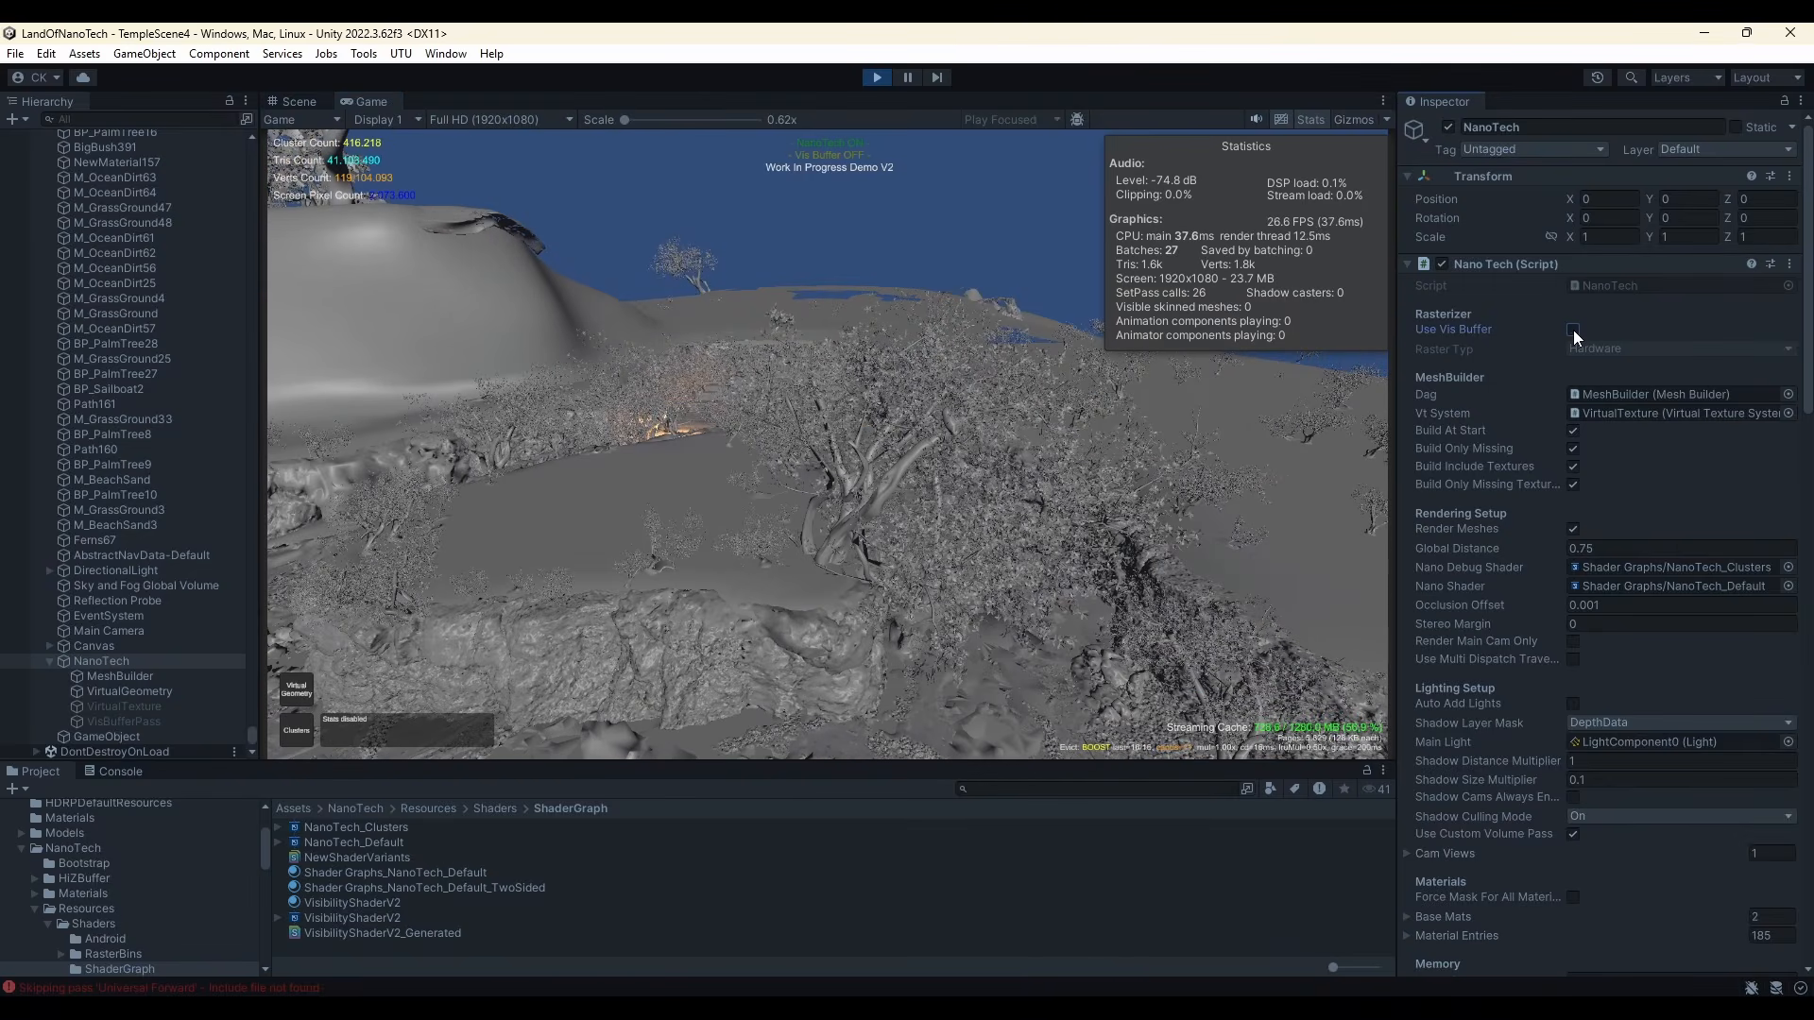
# Return to the rocky ground facing the temple and set NanoTech's Global Distance to 1
pyautogui.moveTo(897, 362); pyautogui.dragTo(560, 587, button='right')
pyautogui.moveTo(687, 623); pyautogui.dragTo(1215, 356, button='right')
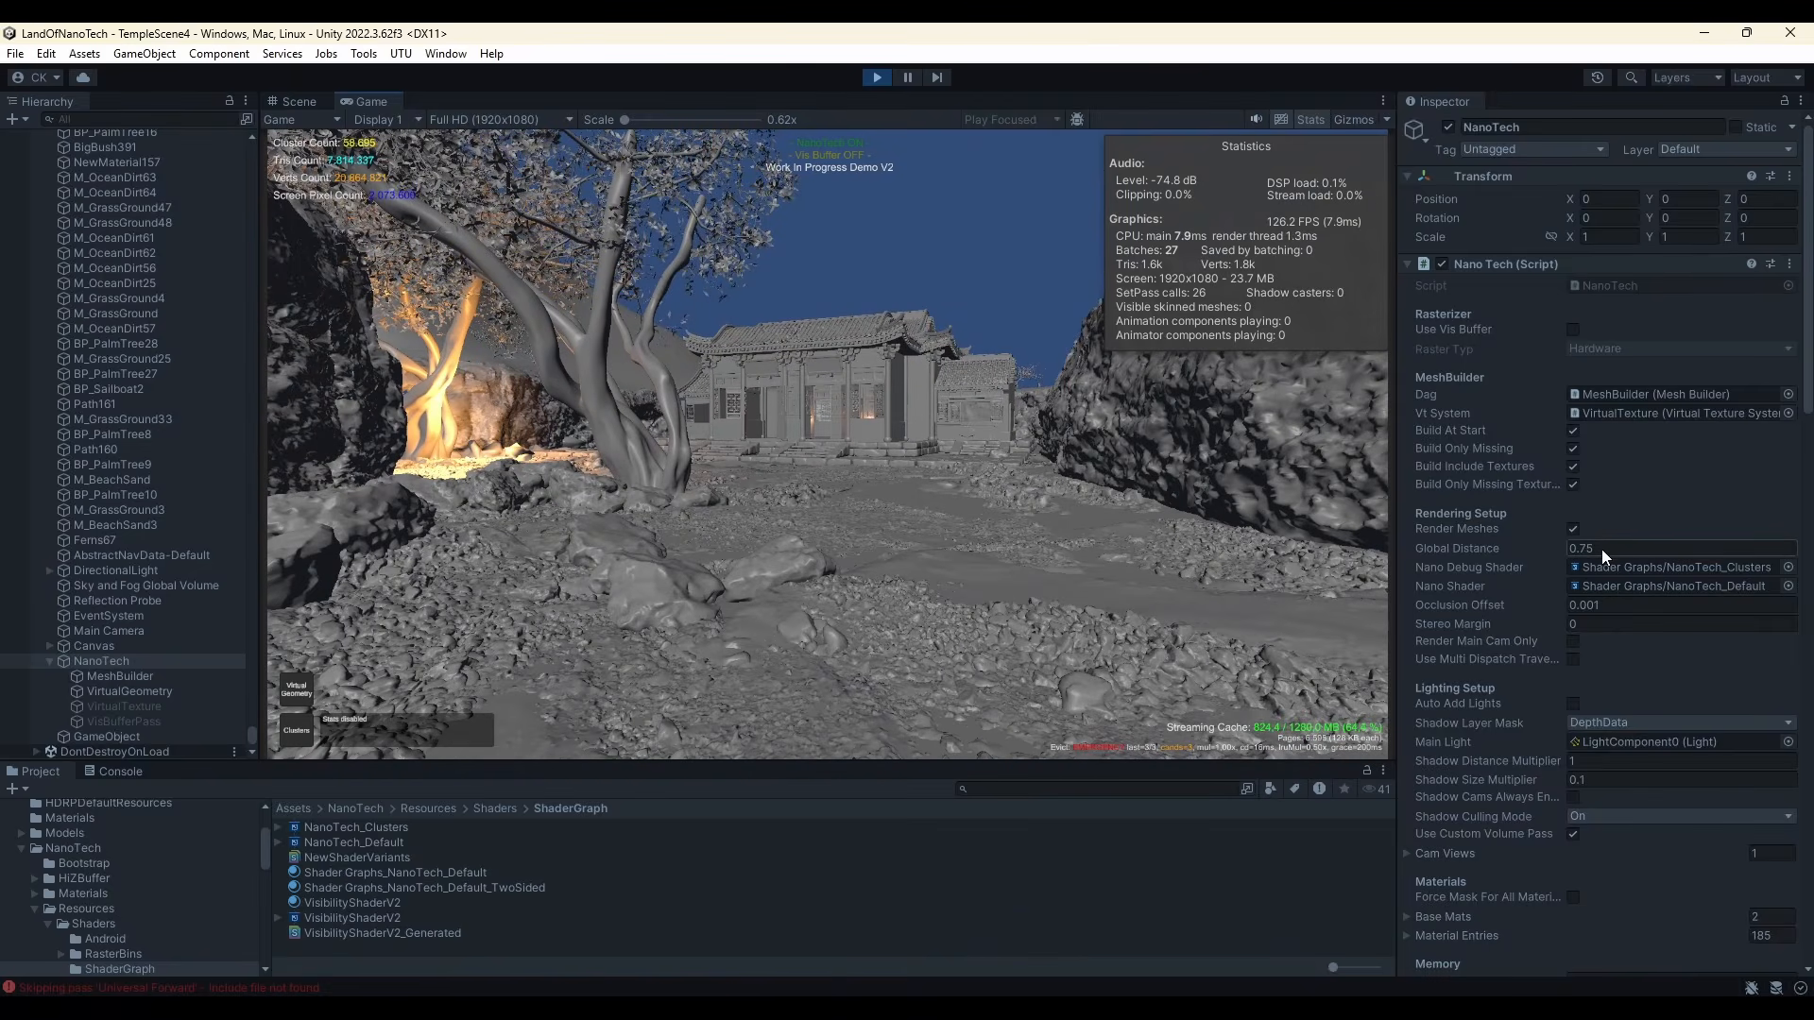
pyautogui.click(1626, 545)
pyautogui.write('1')
# Try NanoTech's multi dispatch traversal option, disable it again, and review the Lighting Setup and Memory settings
pyautogui.scroll(-3, 1560, 622)
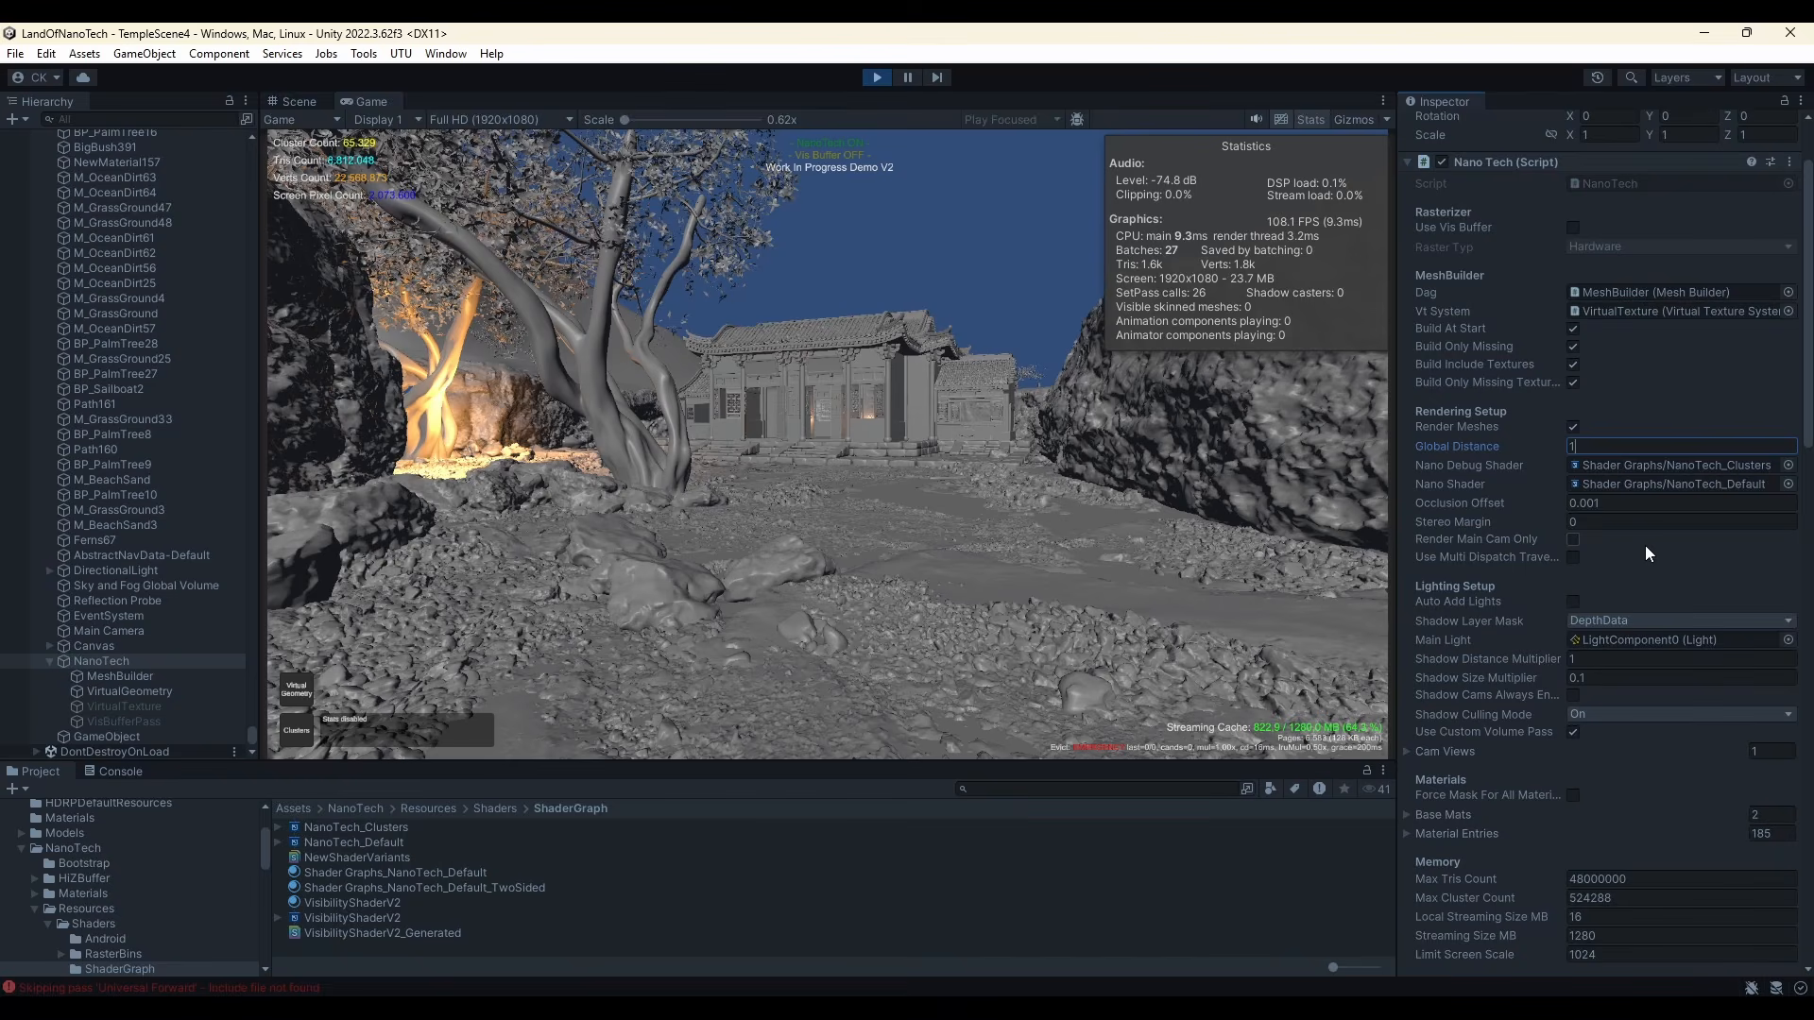
pyautogui.click(1622, 559)
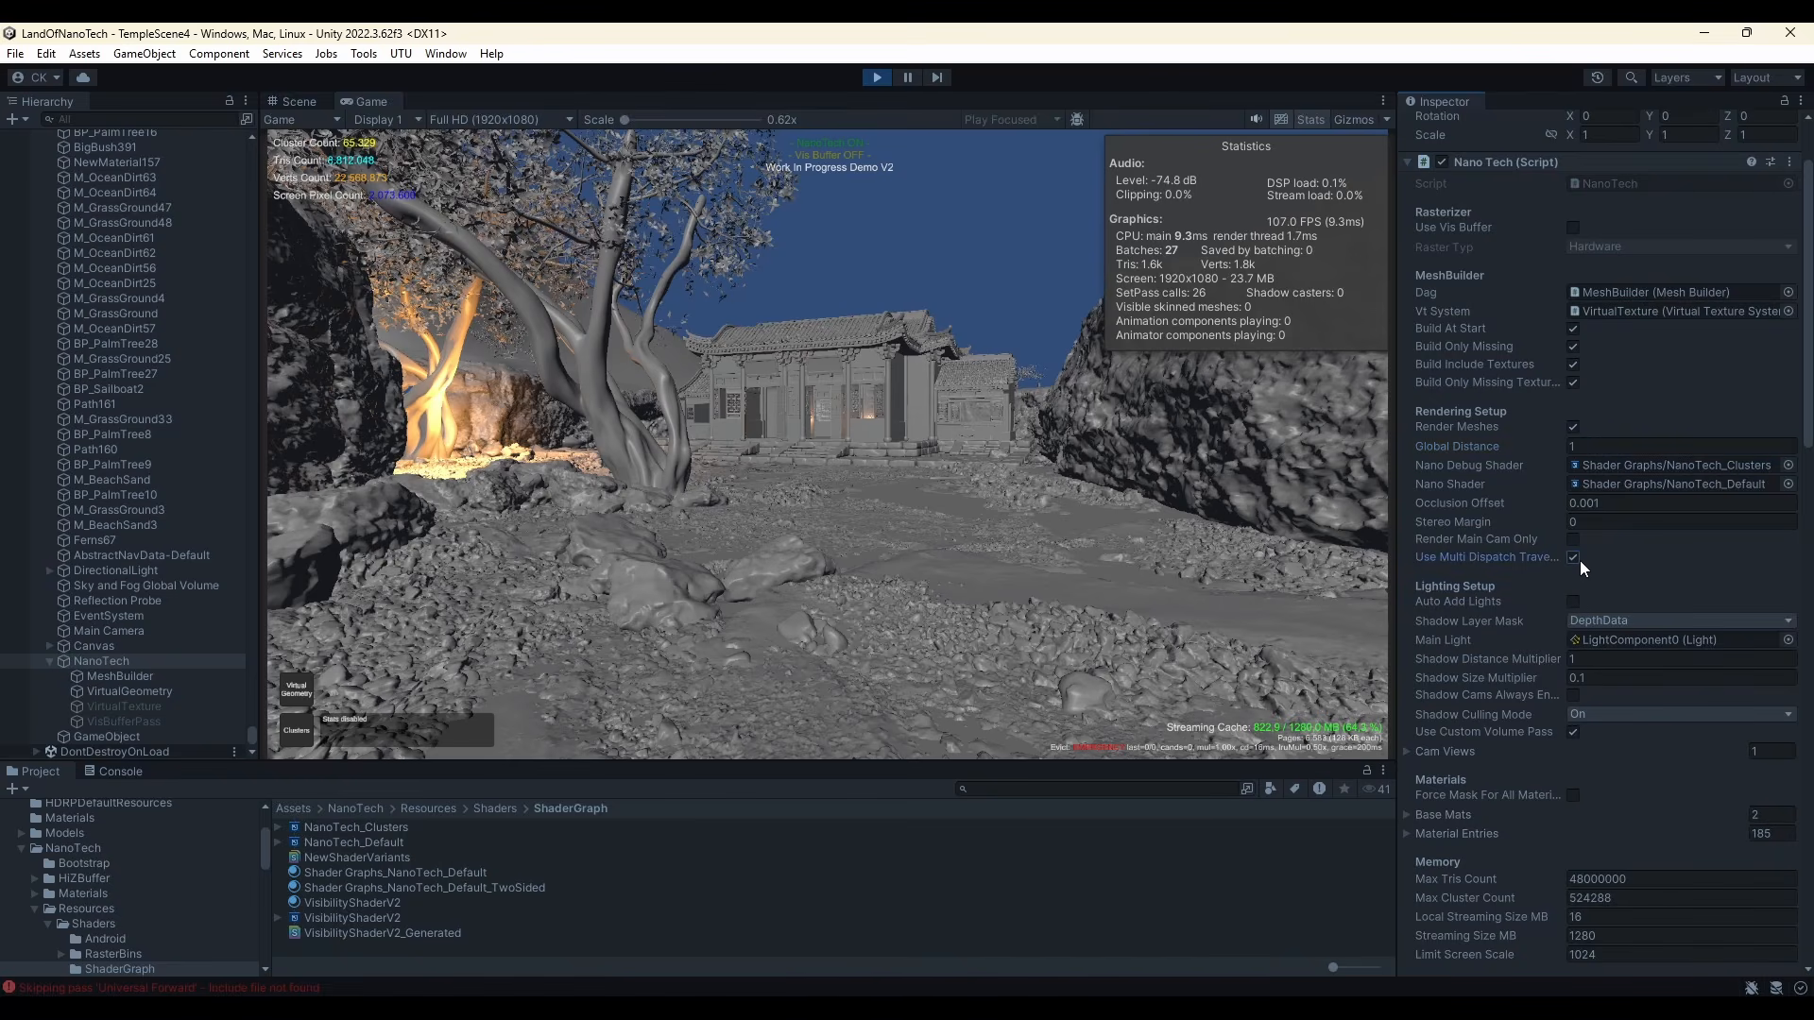
pyautogui.click(1575, 556)
pyautogui.scroll(-3, 1598, 588)
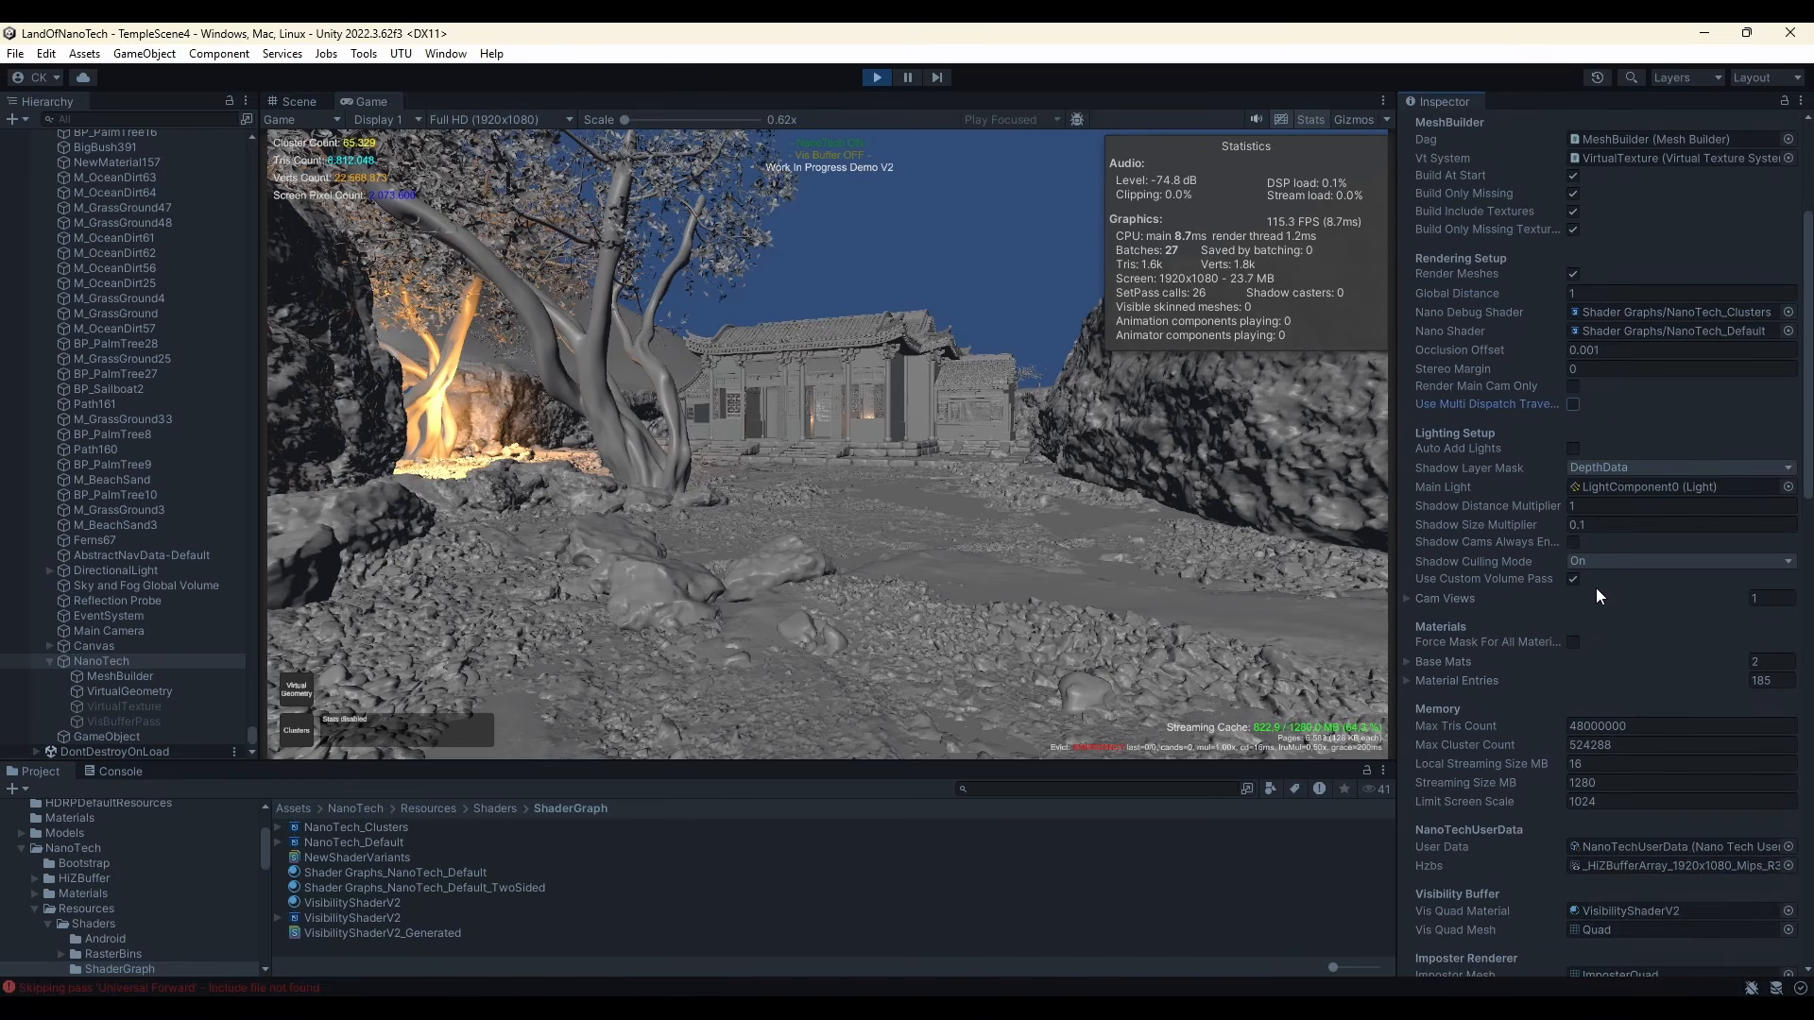
pyautogui.scroll(-3, 1596, 597)
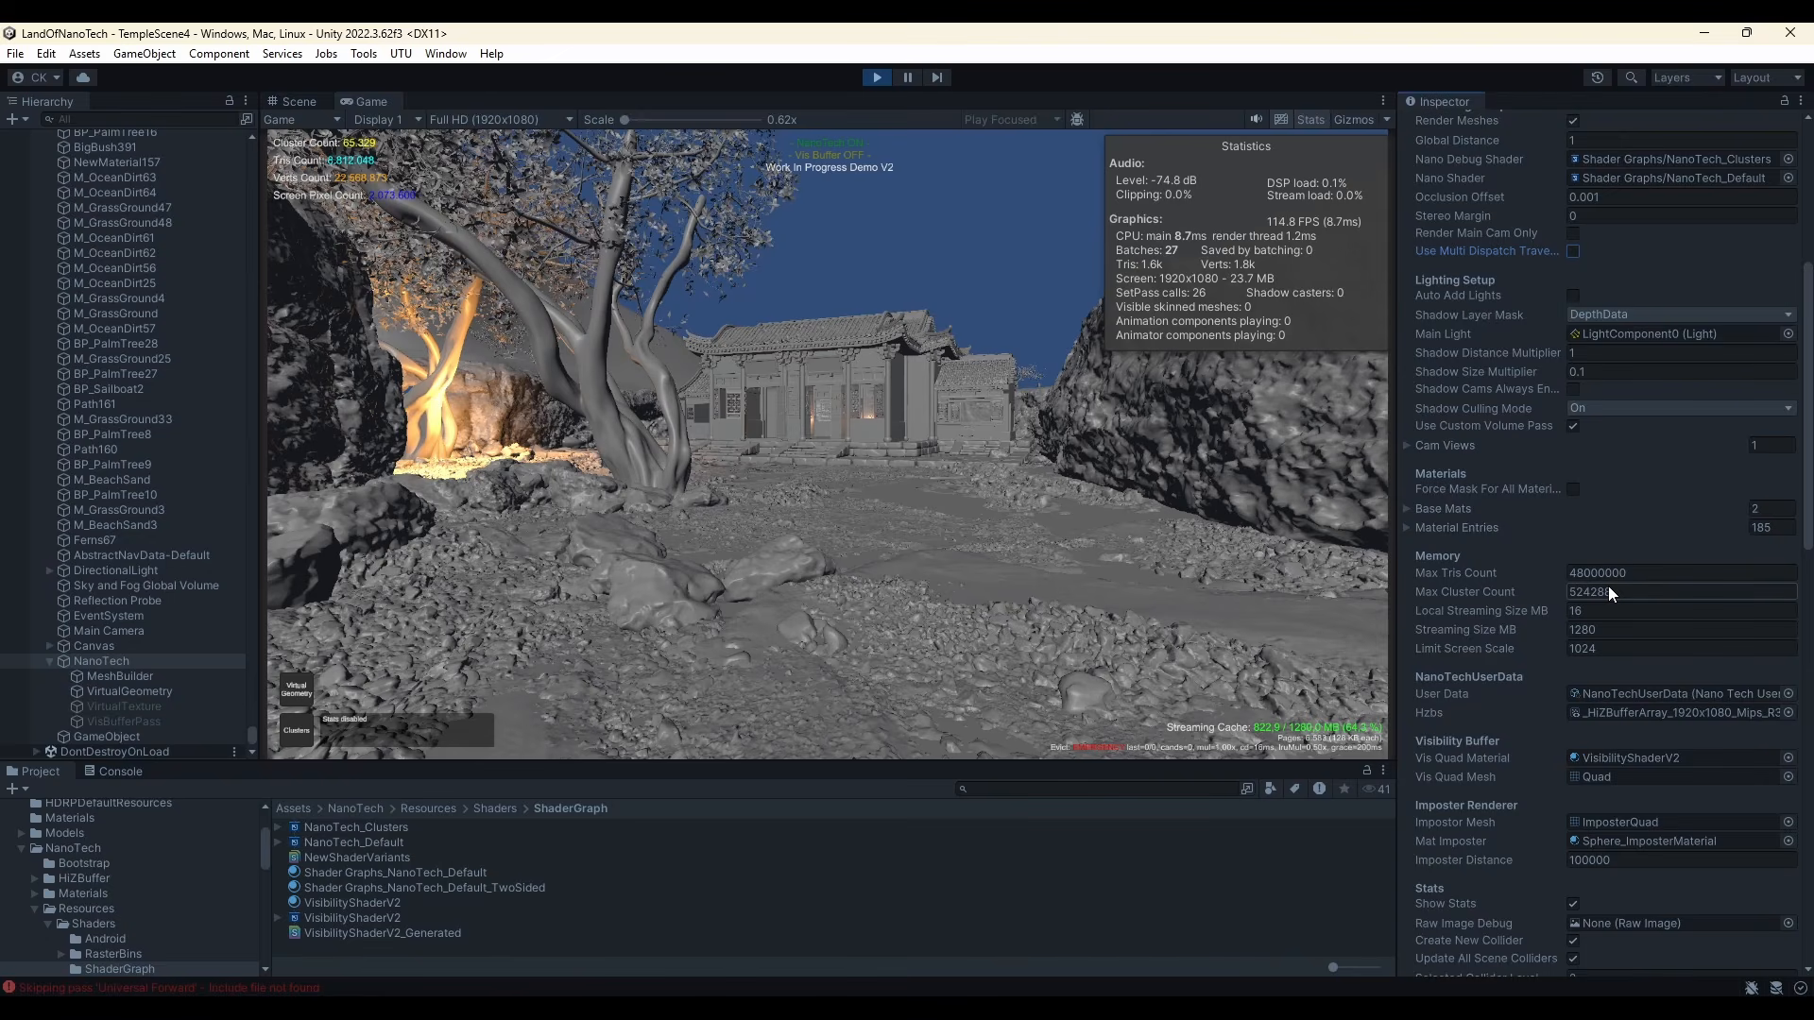
# Turn the view down to the pebbled ground beside the rock wall and display the cluster visualization
pyautogui.click(1070, 459)
pyautogui.moveTo(1095, 458); pyautogui.dragTo(968, 463, button='right')
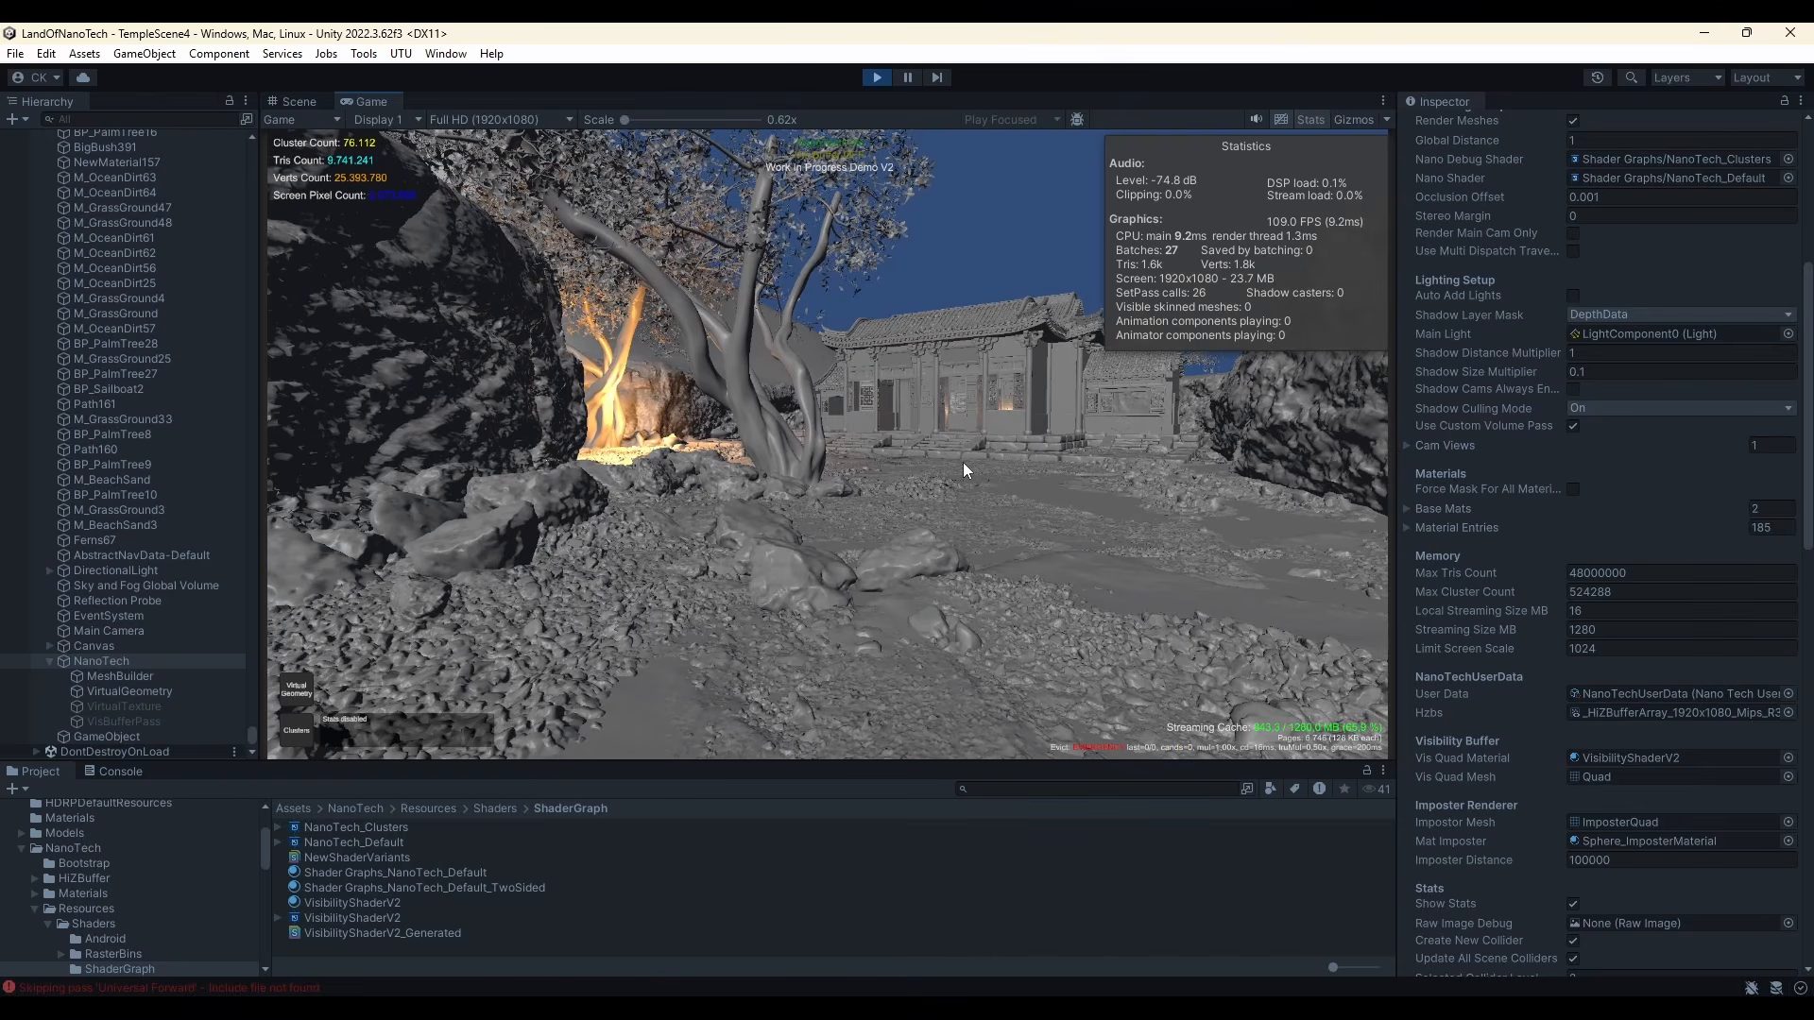
pyautogui.moveTo(964, 468); pyautogui.dragTo(760, 547, button='right')
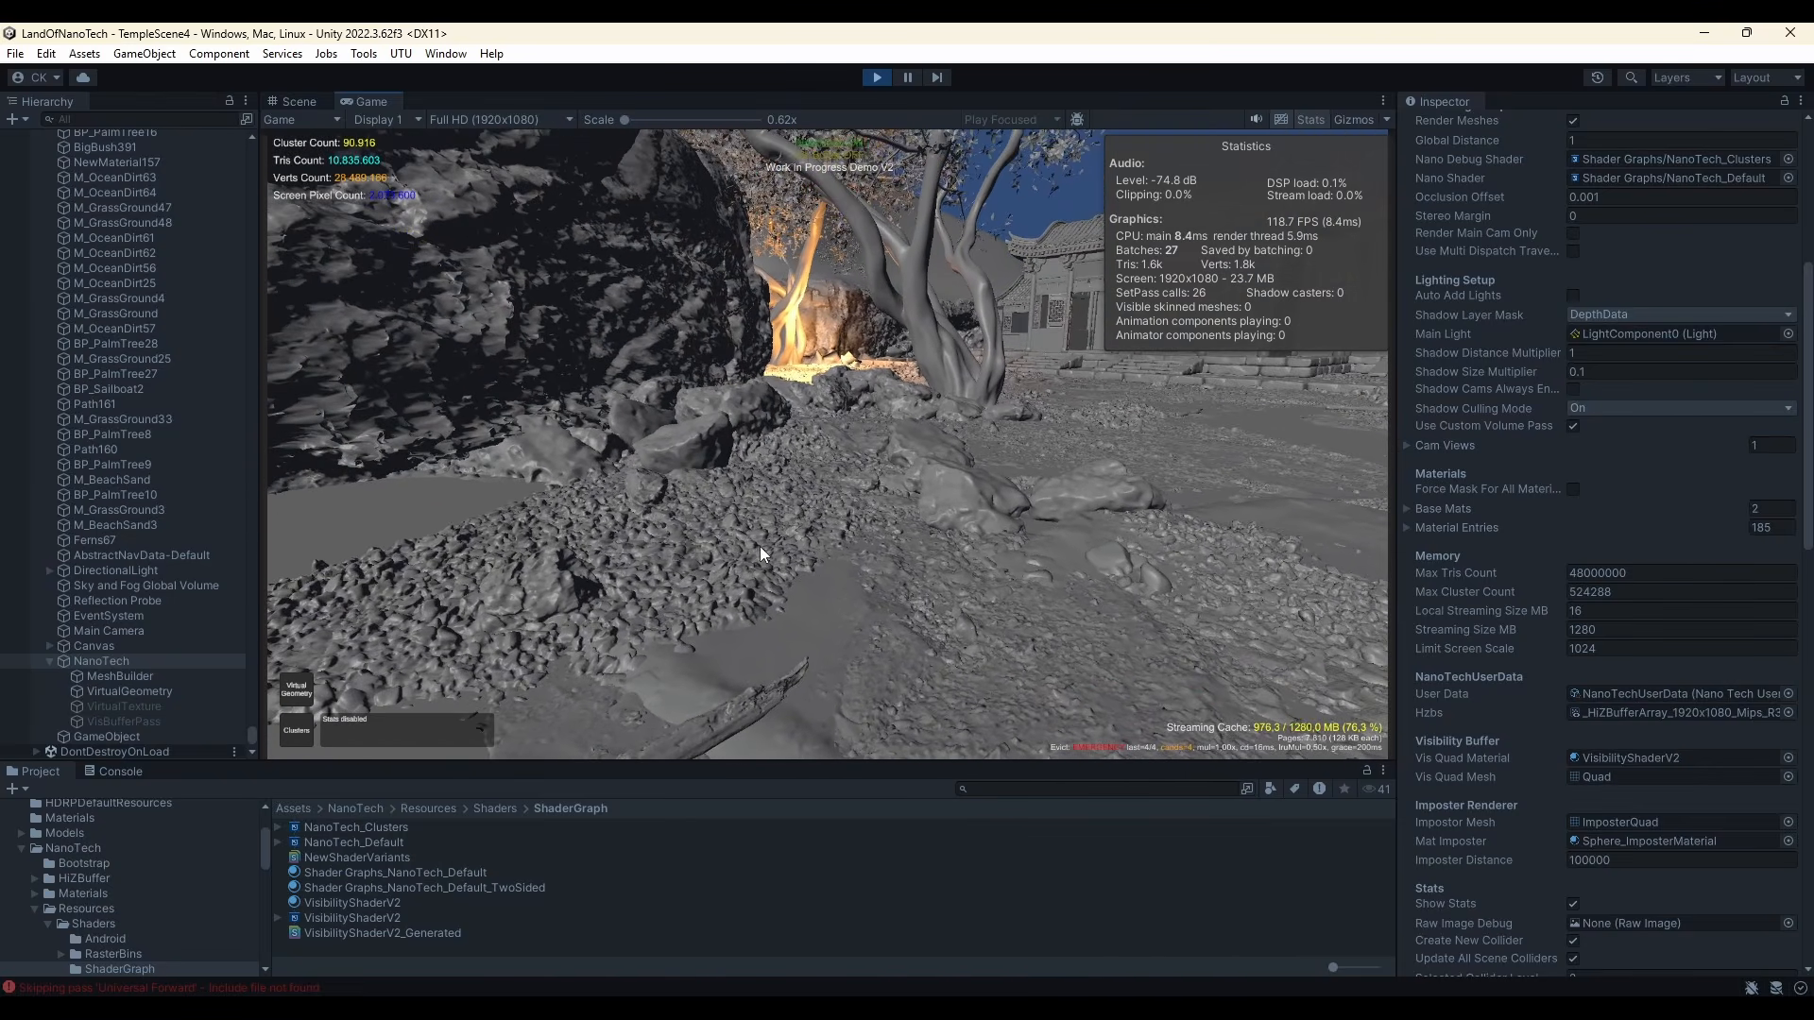
pyautogui.click(299, 740)
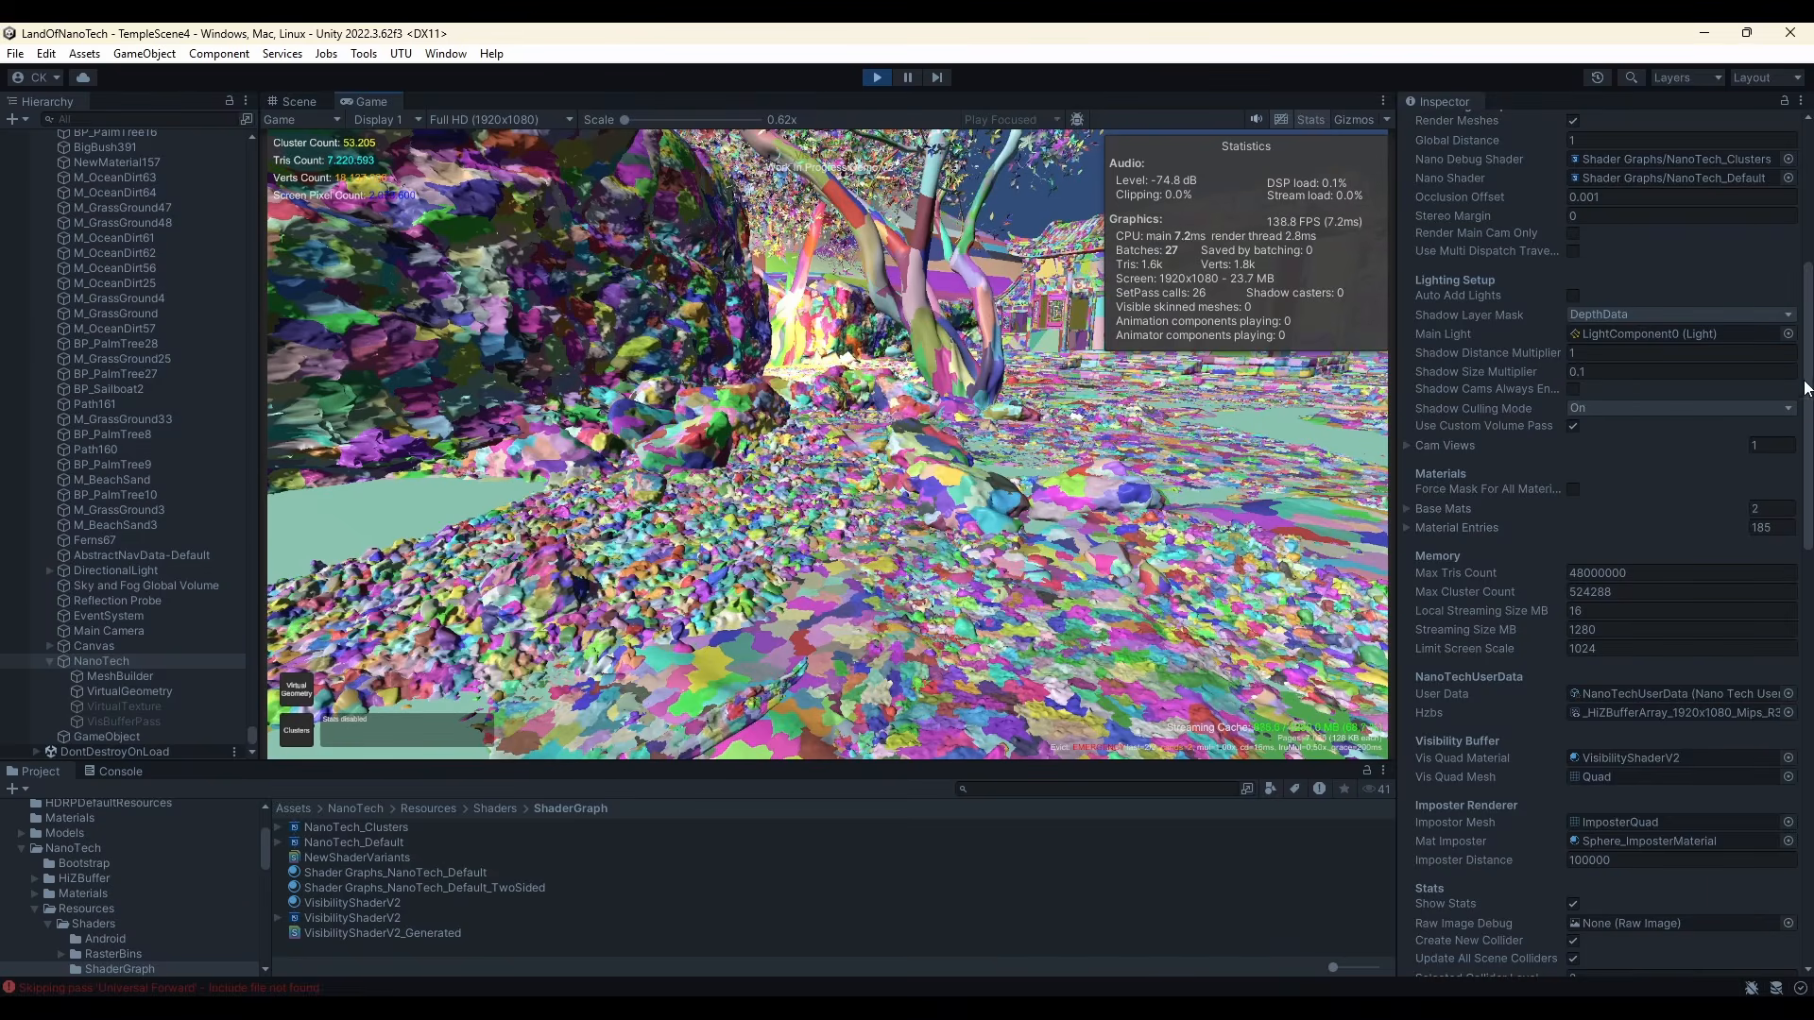
# Enable Use Vis Buffer, show the cluster visualization with it, and move across the rocks towards the glowing tree
pyautogui.scroll(5, 1810, 390)
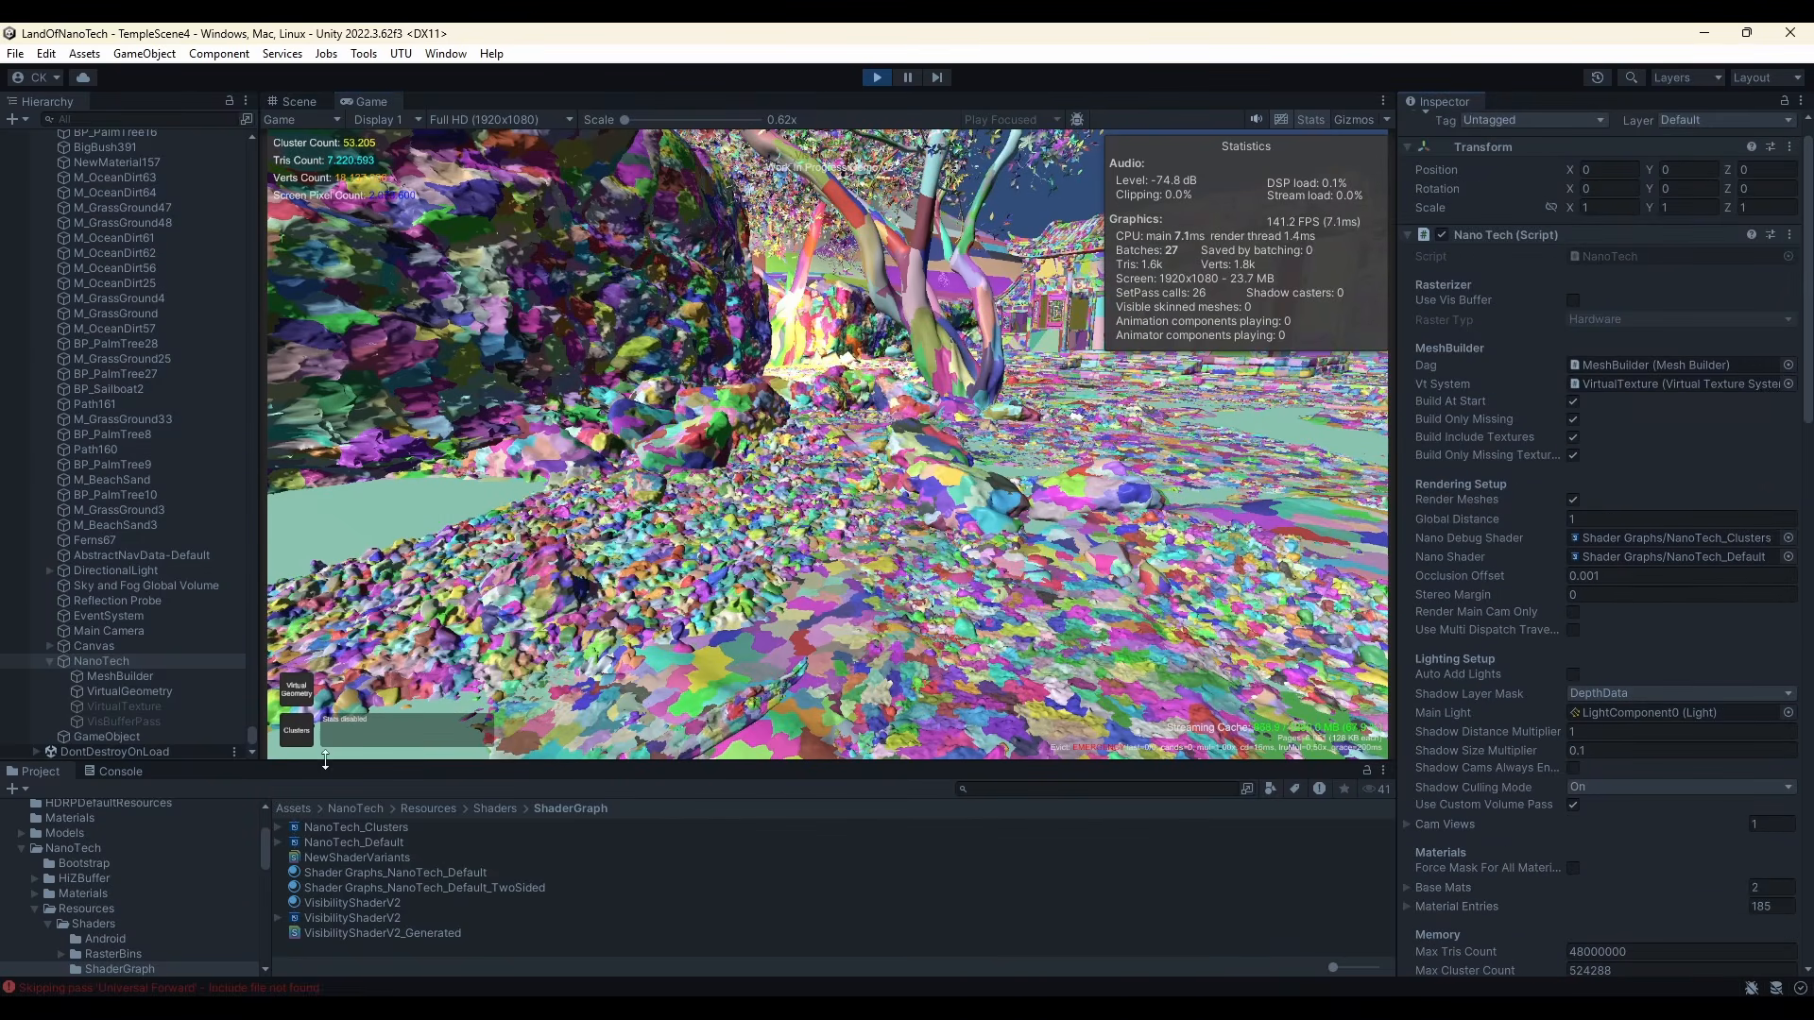
pyautogui.click(297, 738)
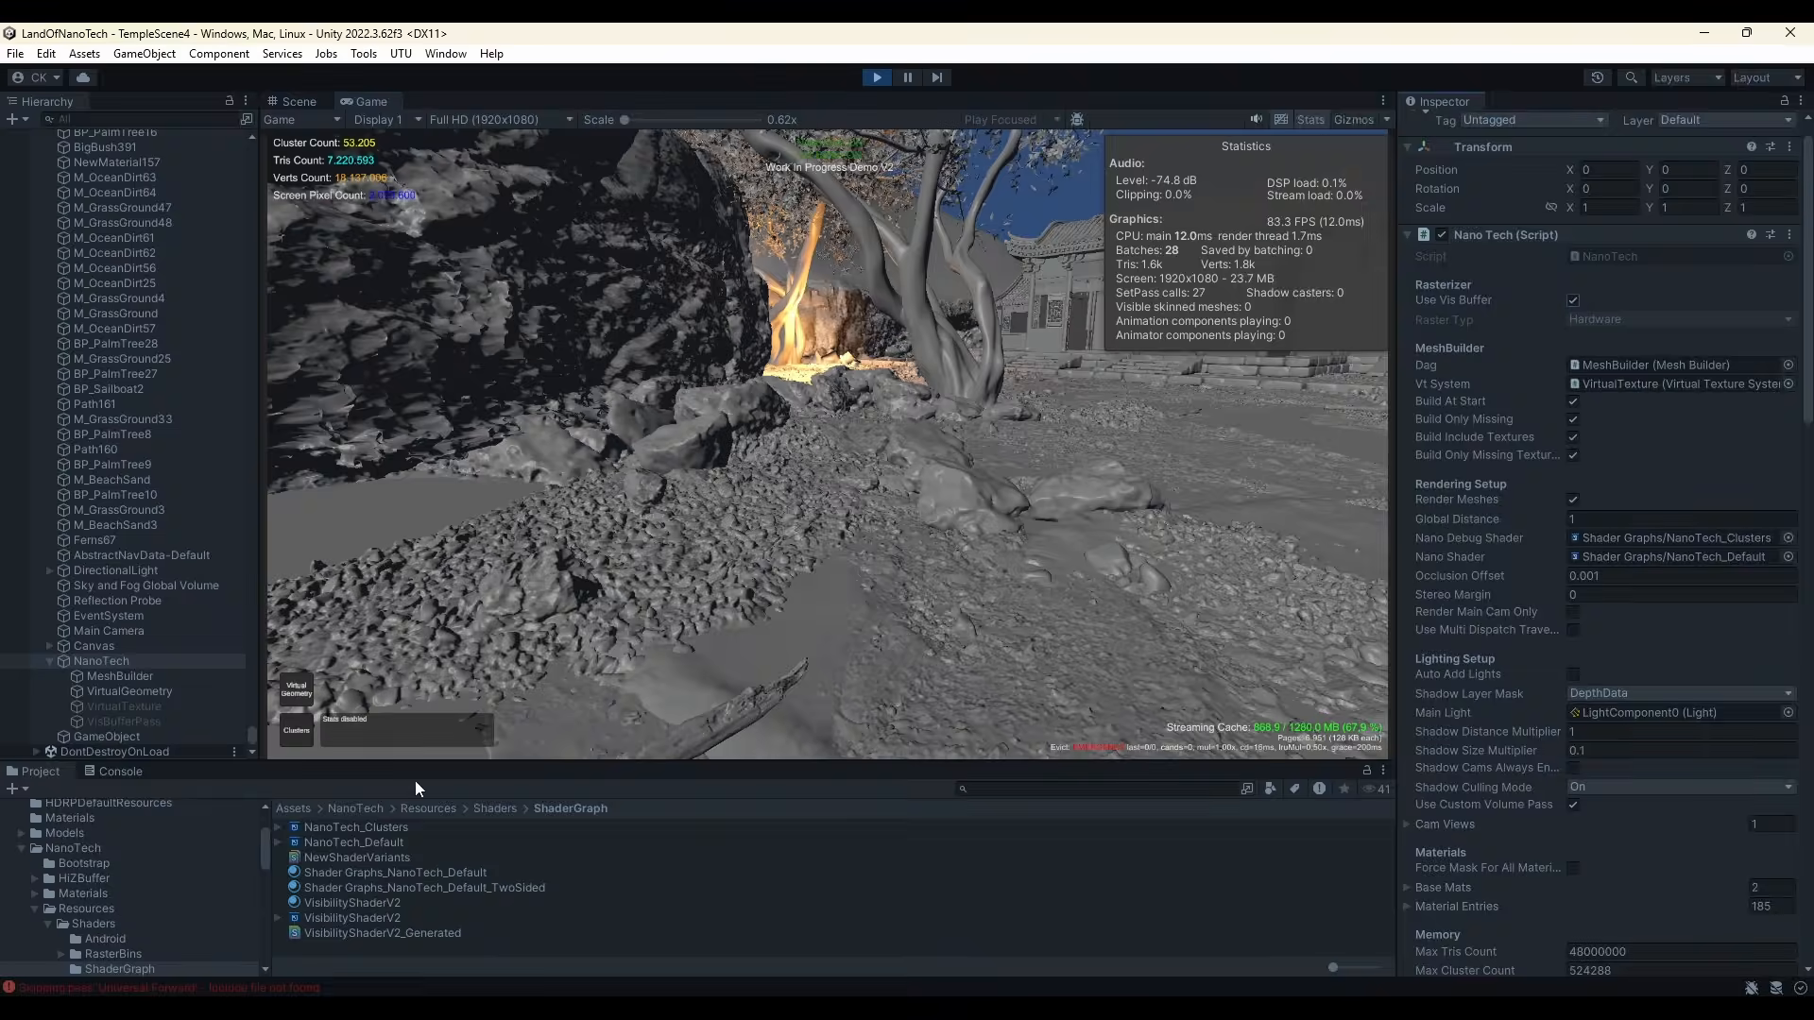
pyautogui.click(296, 737)
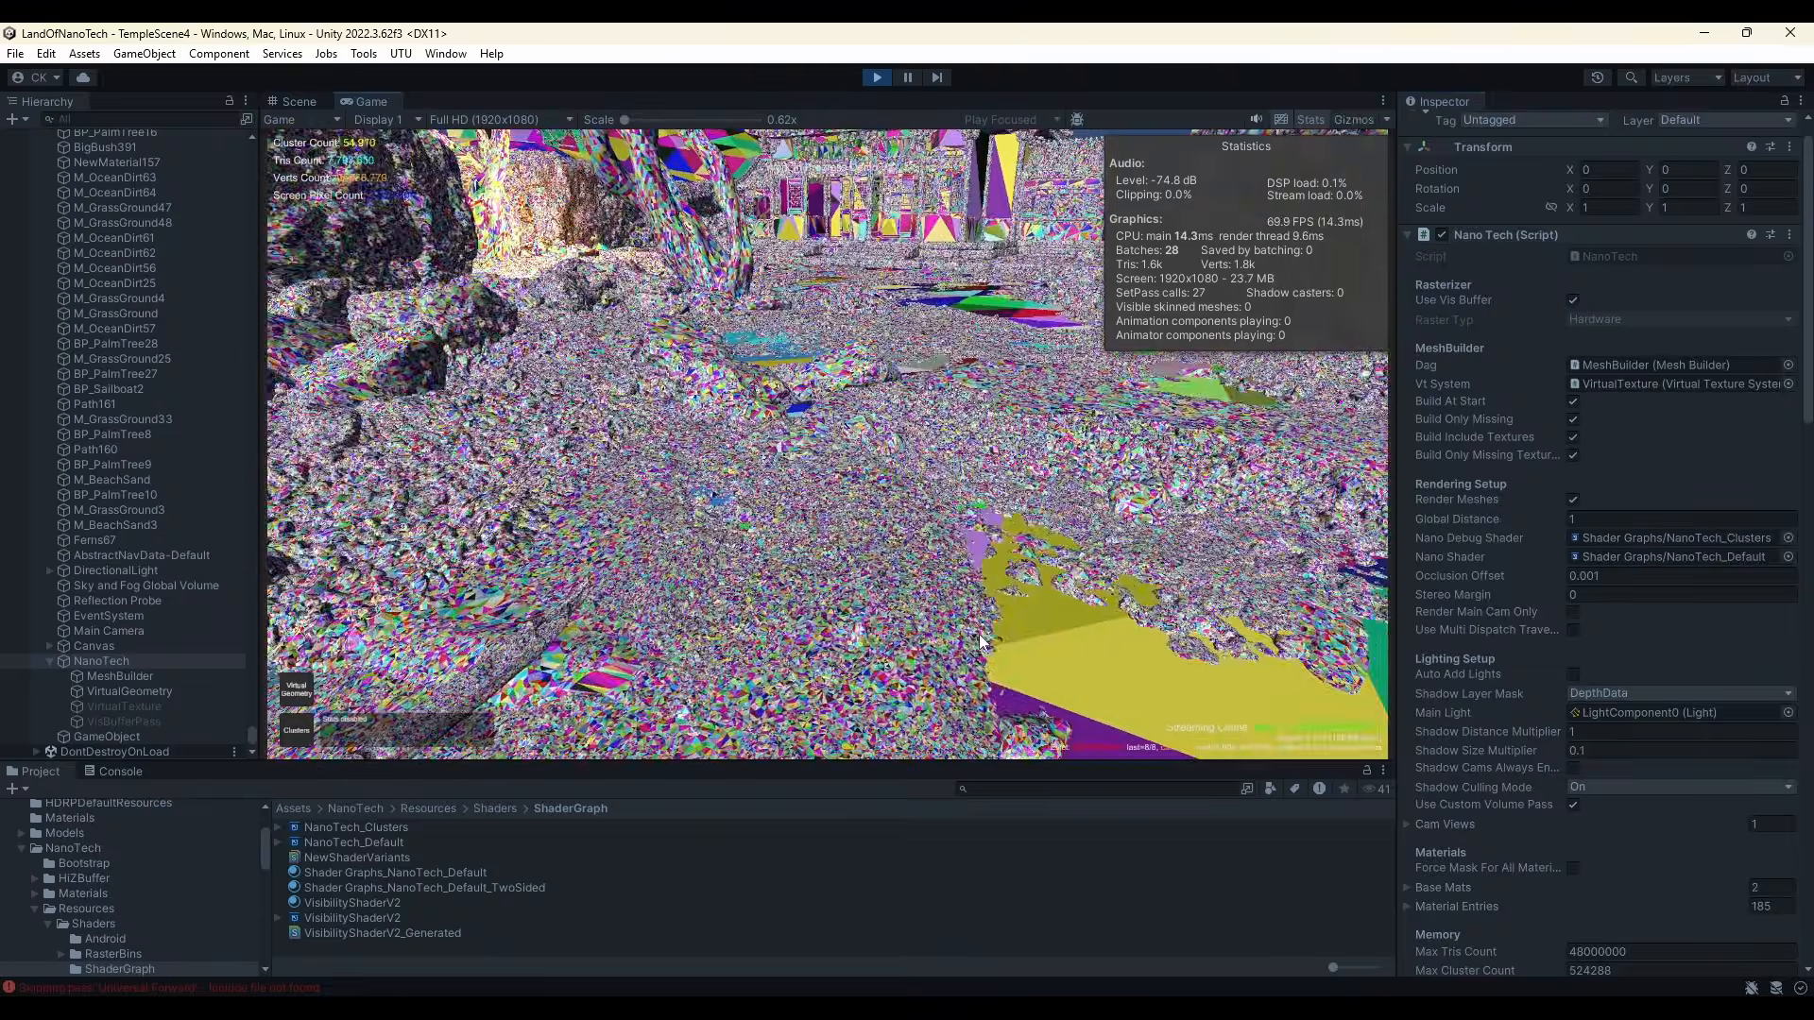
pyautogui.press('w')
pyautogui.moveTo(733, 631); pyautogui.dragTo(731, 478, button='right')
pyautogui.press('w')
pyautogui.press('w')
pyautogui.press('w')
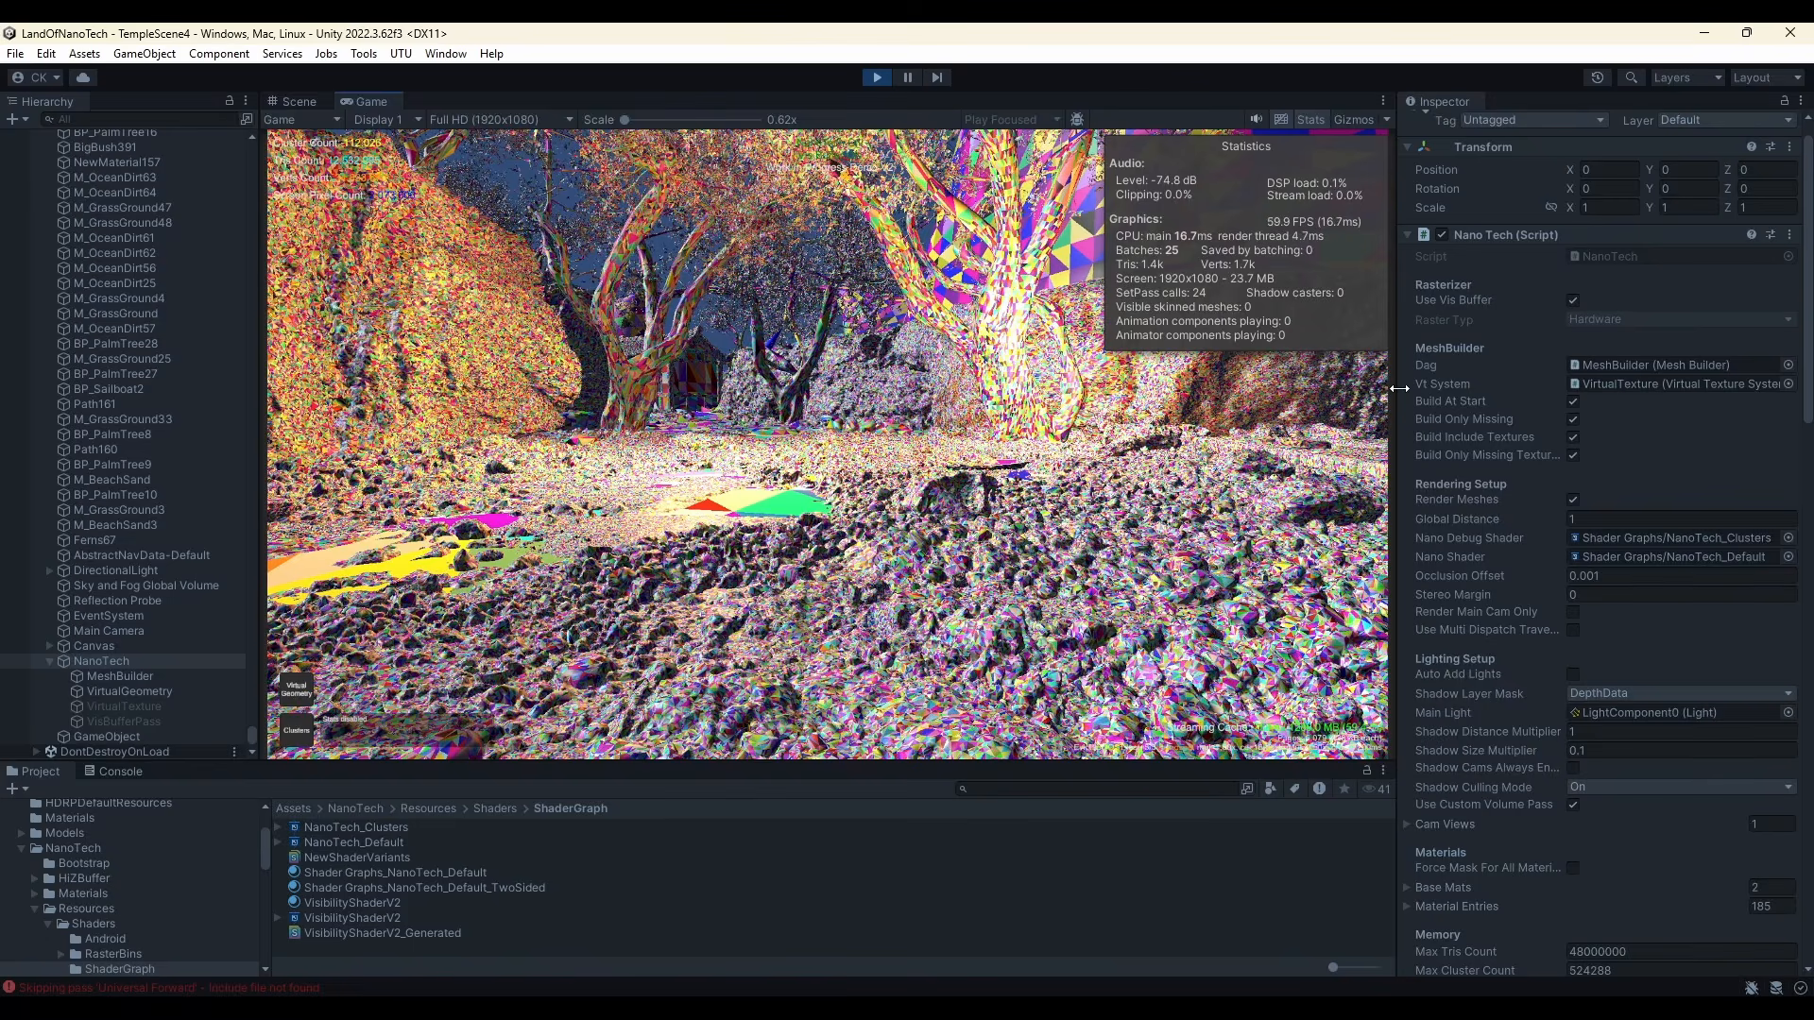
# Disable Use Vis Buffer and the cluster visualization, shift the view towards the small house, and review NanoTech's rendering and lighting settings
pyautogui.click(1573, 300)
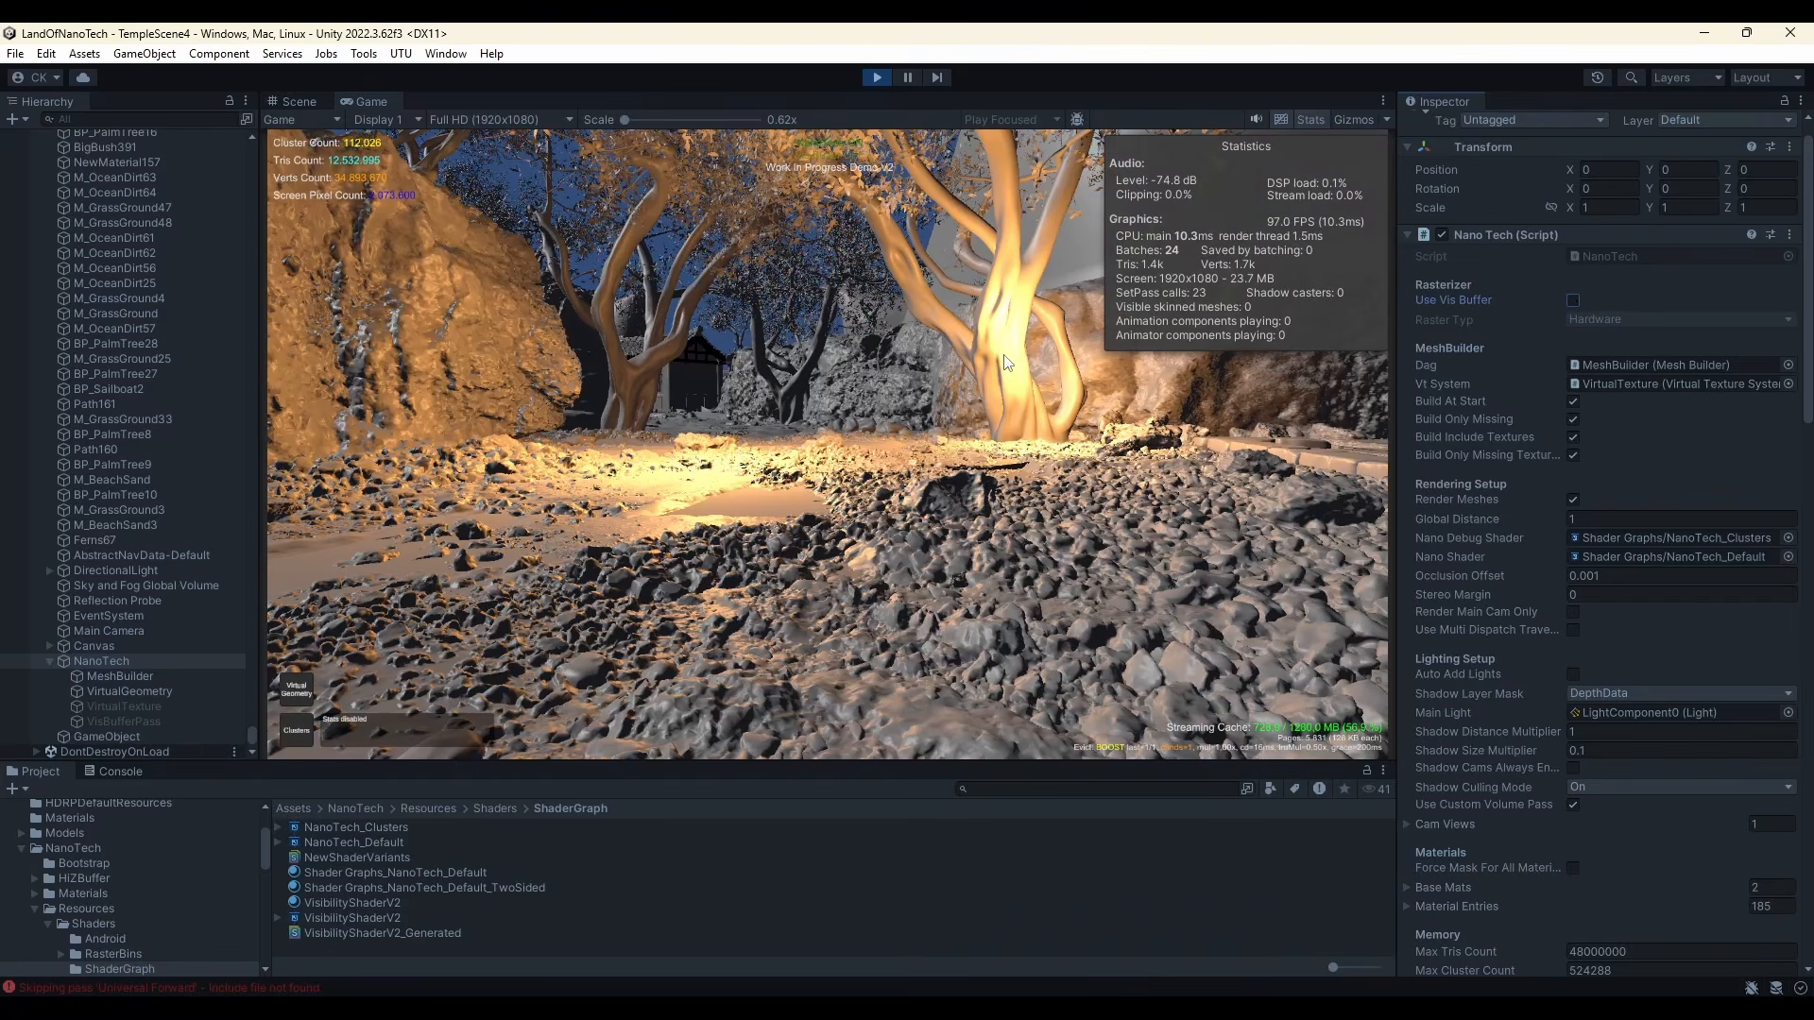
pyautogui.moveTo(979, 408); pyautogui.dragTo(968, 529, button='right')
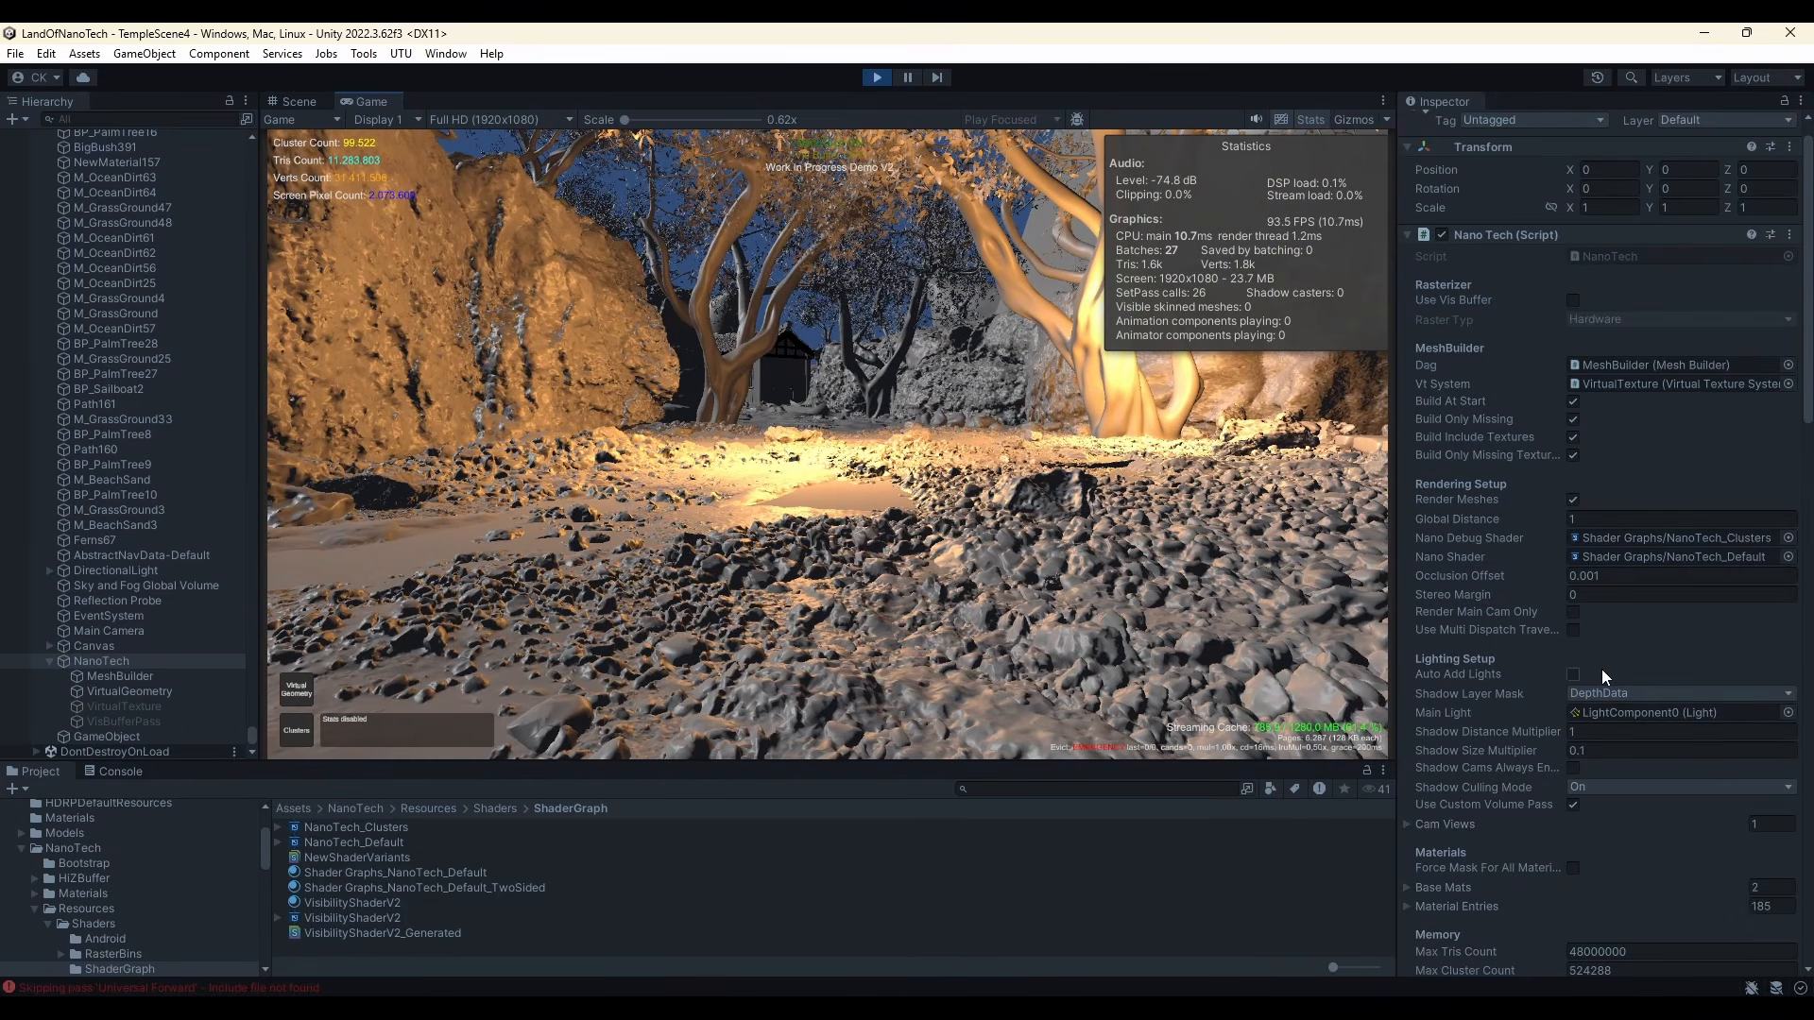
pyautogui.scroll(-1, 1601, 669)
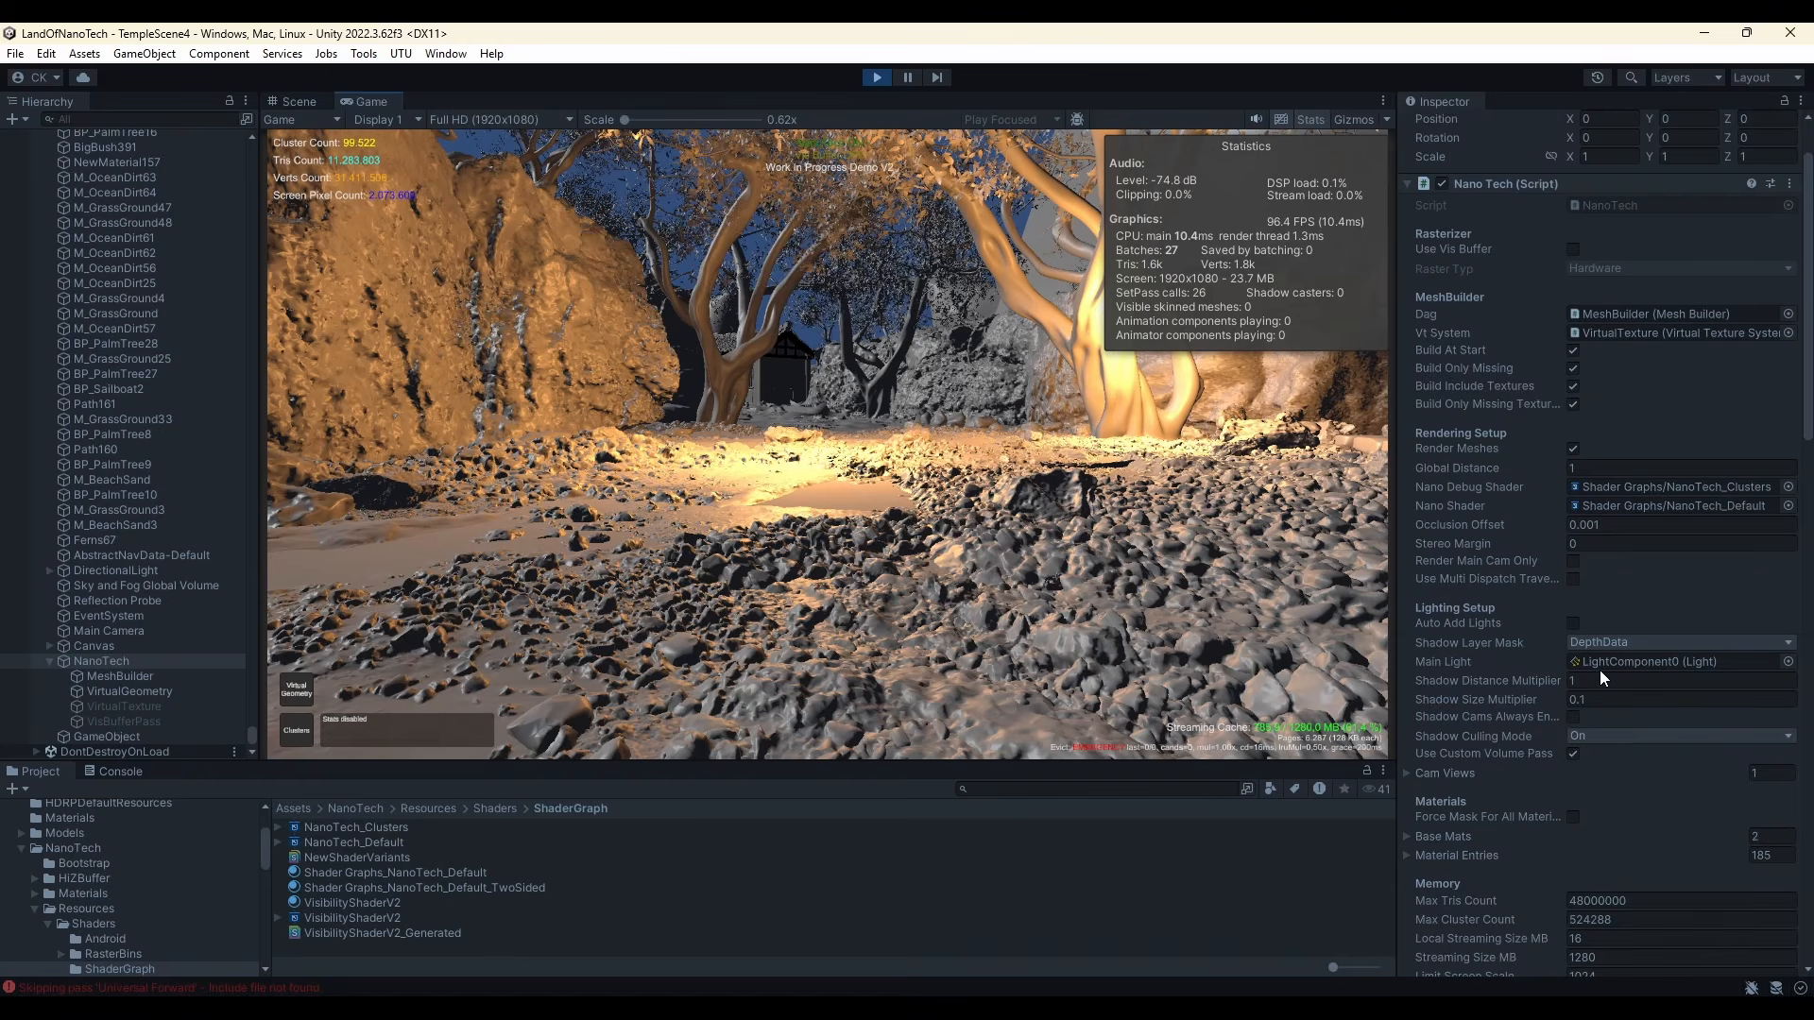
pyautogui.scroll(-2, 1600, 677)
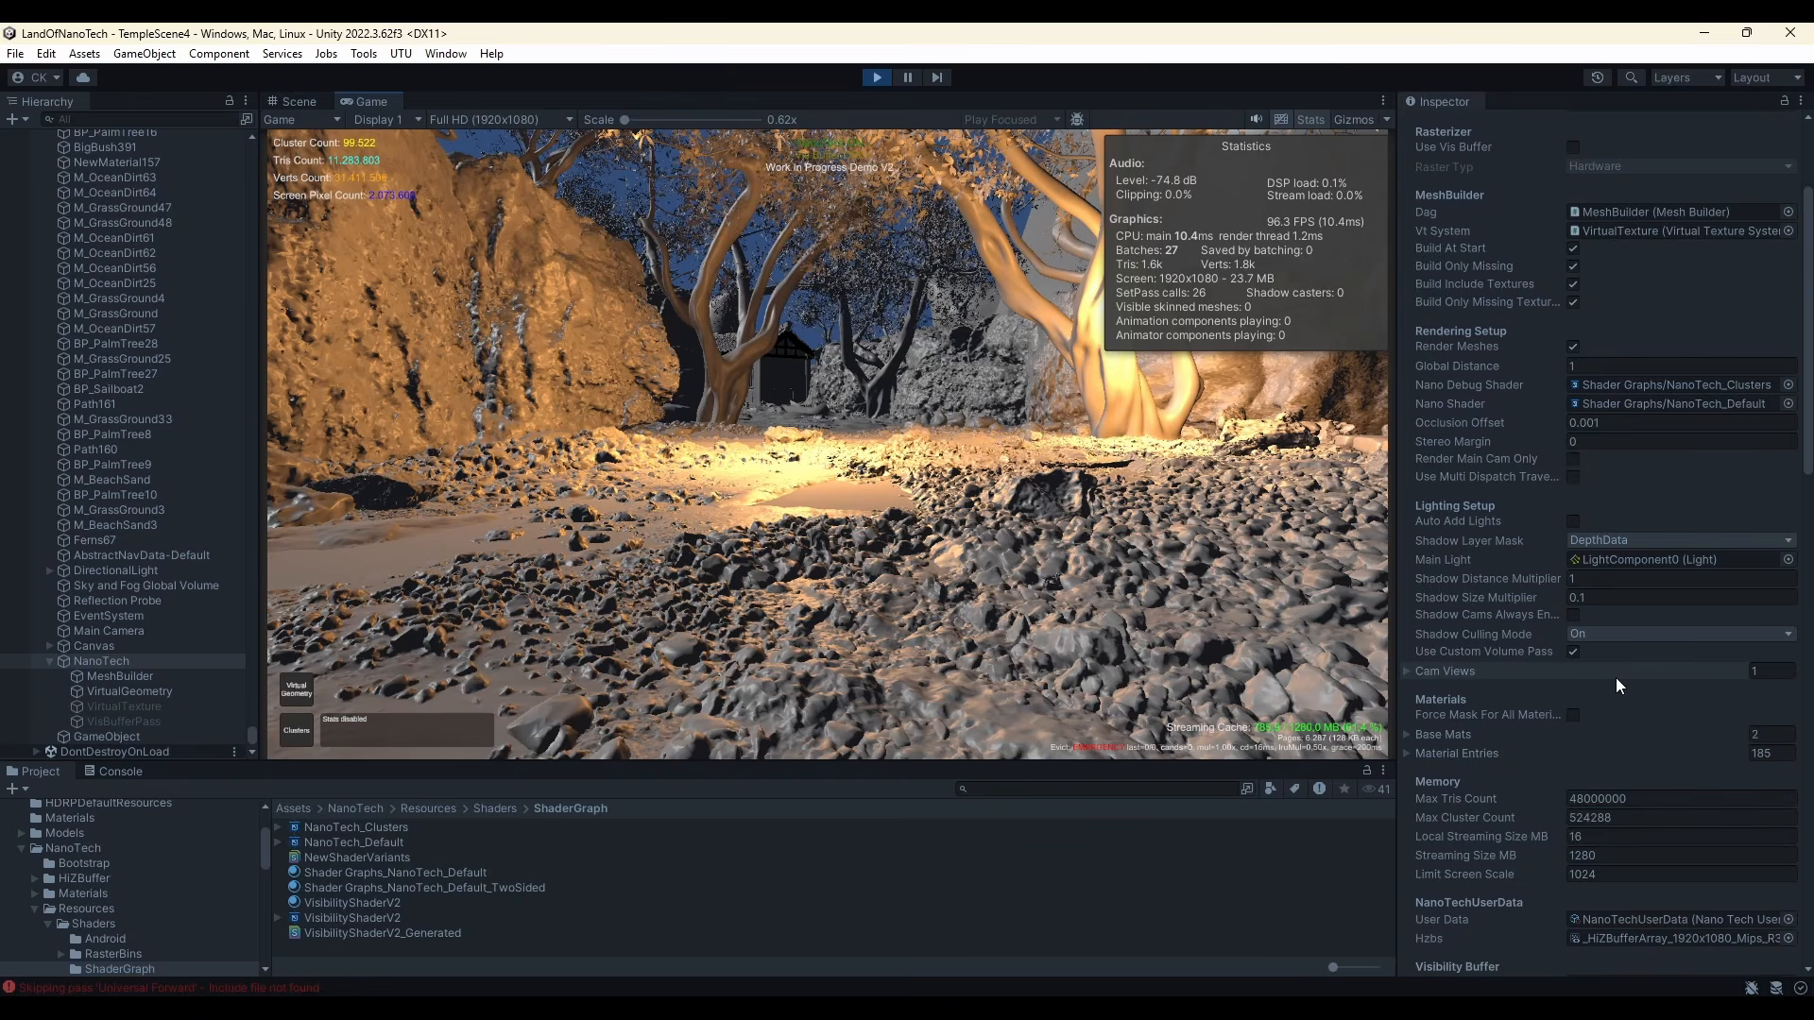
# Review NanoTech's Materials, Memory, Visibility Buffer and Imposter Renderer settings, and tilt the running scene's view up towards the glowing tree
pyautogui.scroll(-1, 1613, 679)
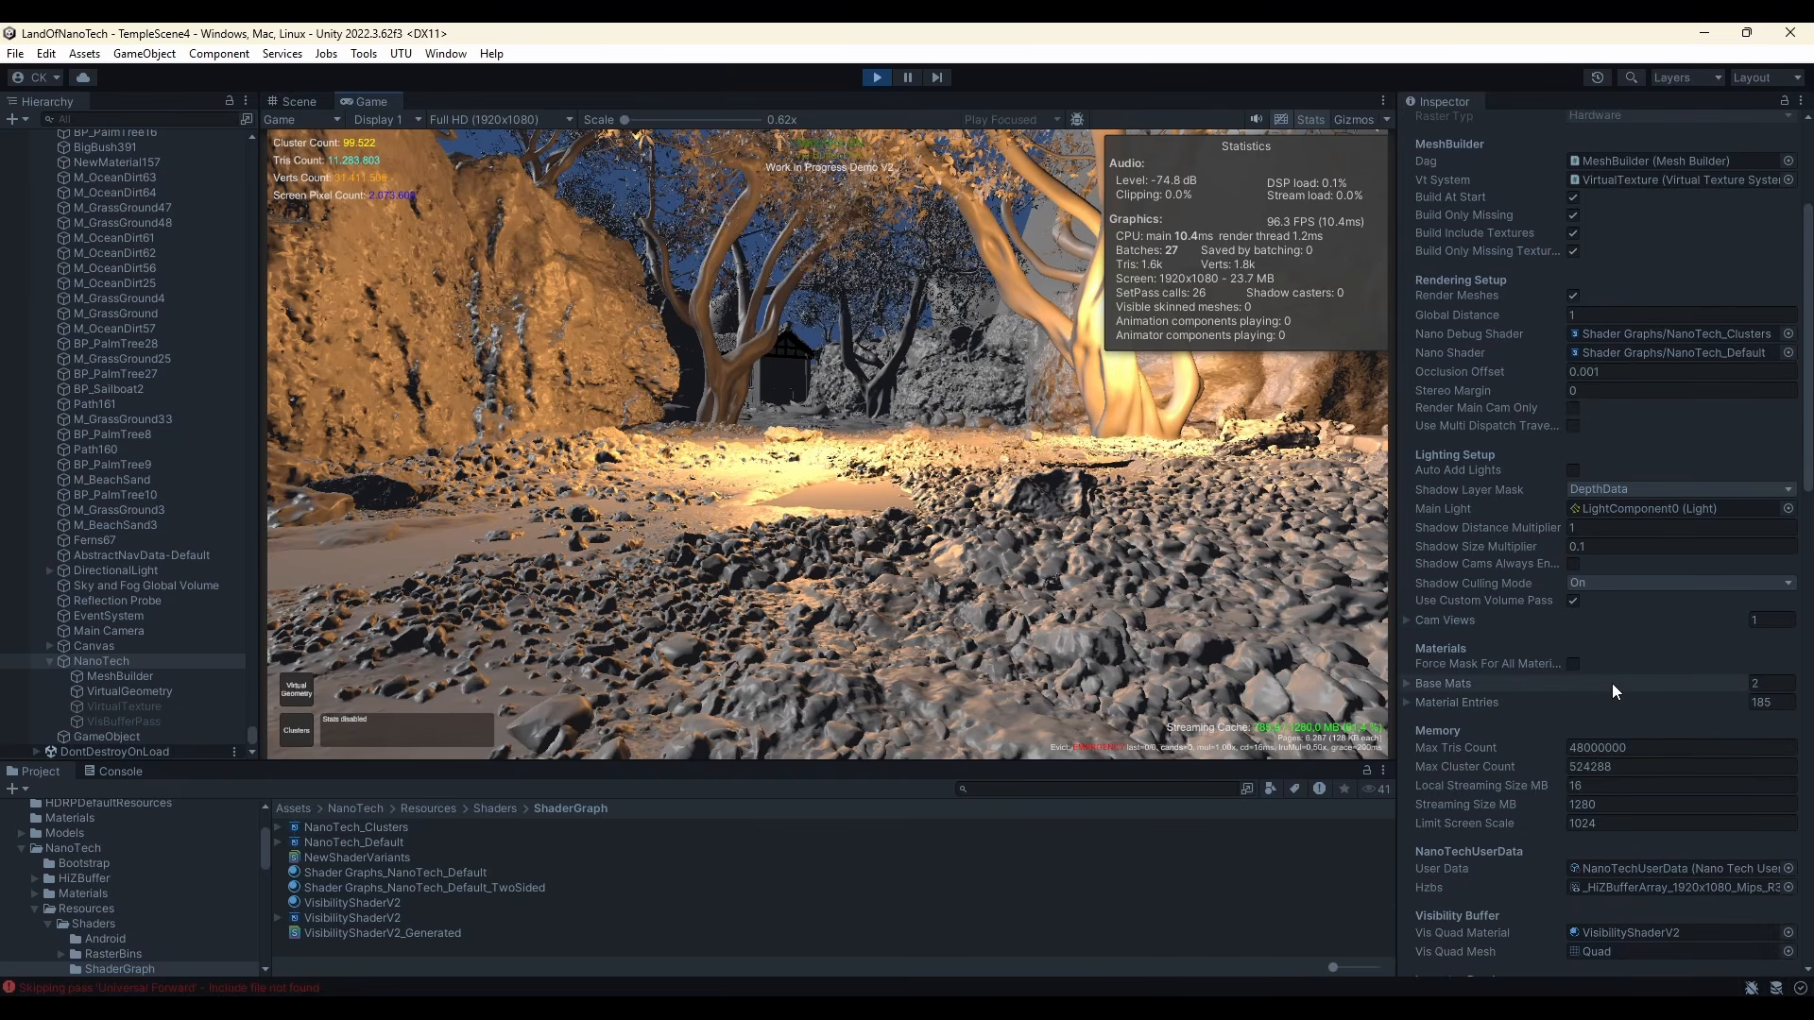
pyautogui.scroll(-1, 1611, 683)
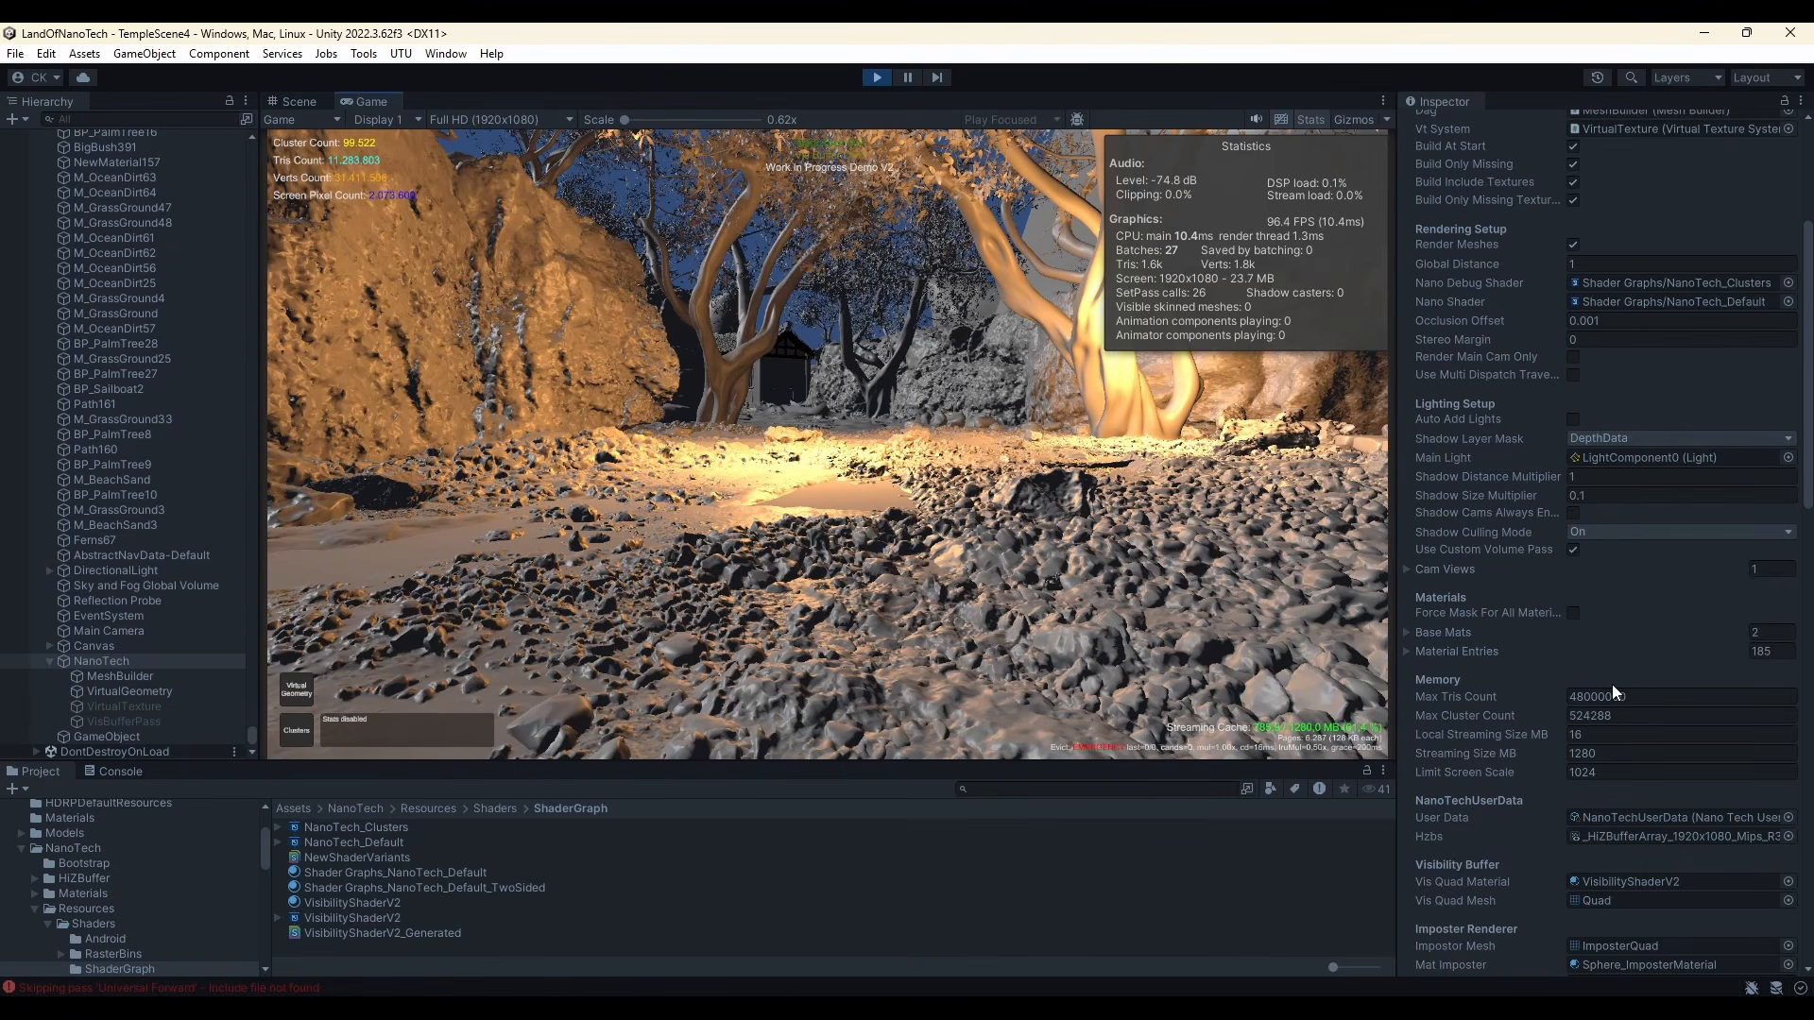
pyautogui.moveTo(1044, 489); pyautogui.dragTo(1012, 423, button='right')
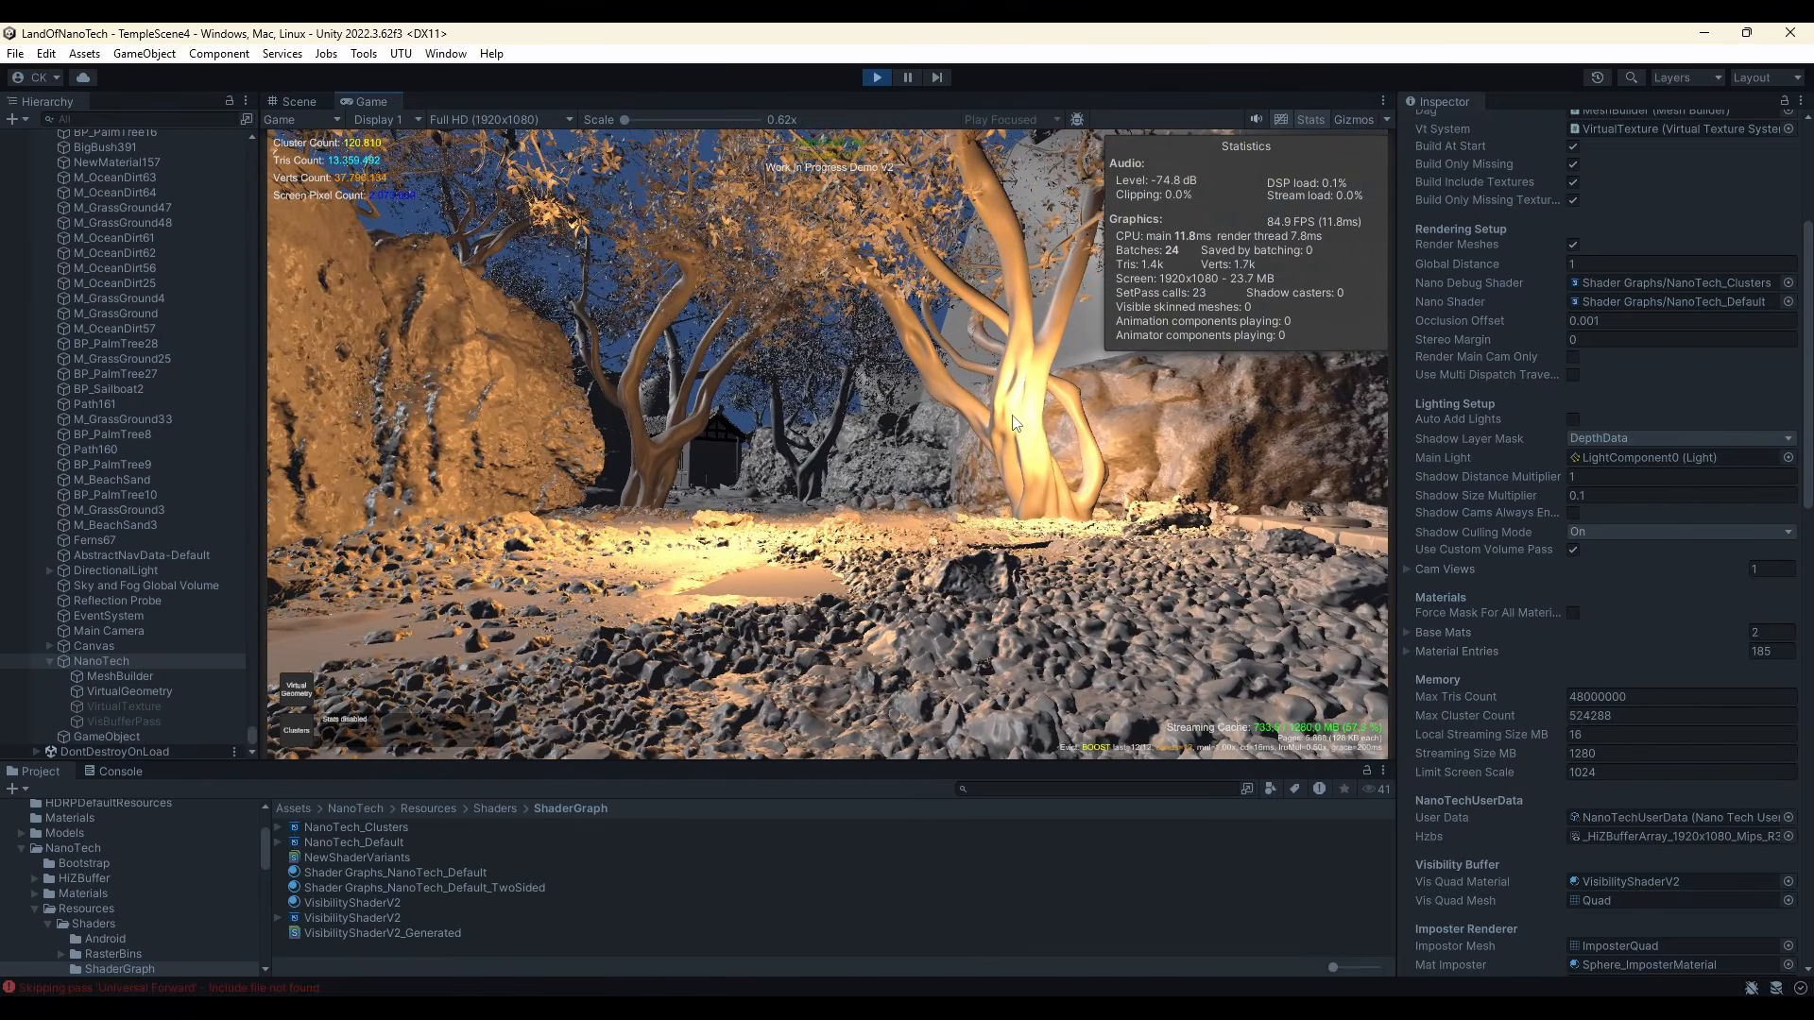
pyautogui.moveTo(1014, 423); pyautogui.dragTo(976, 424, button='right')
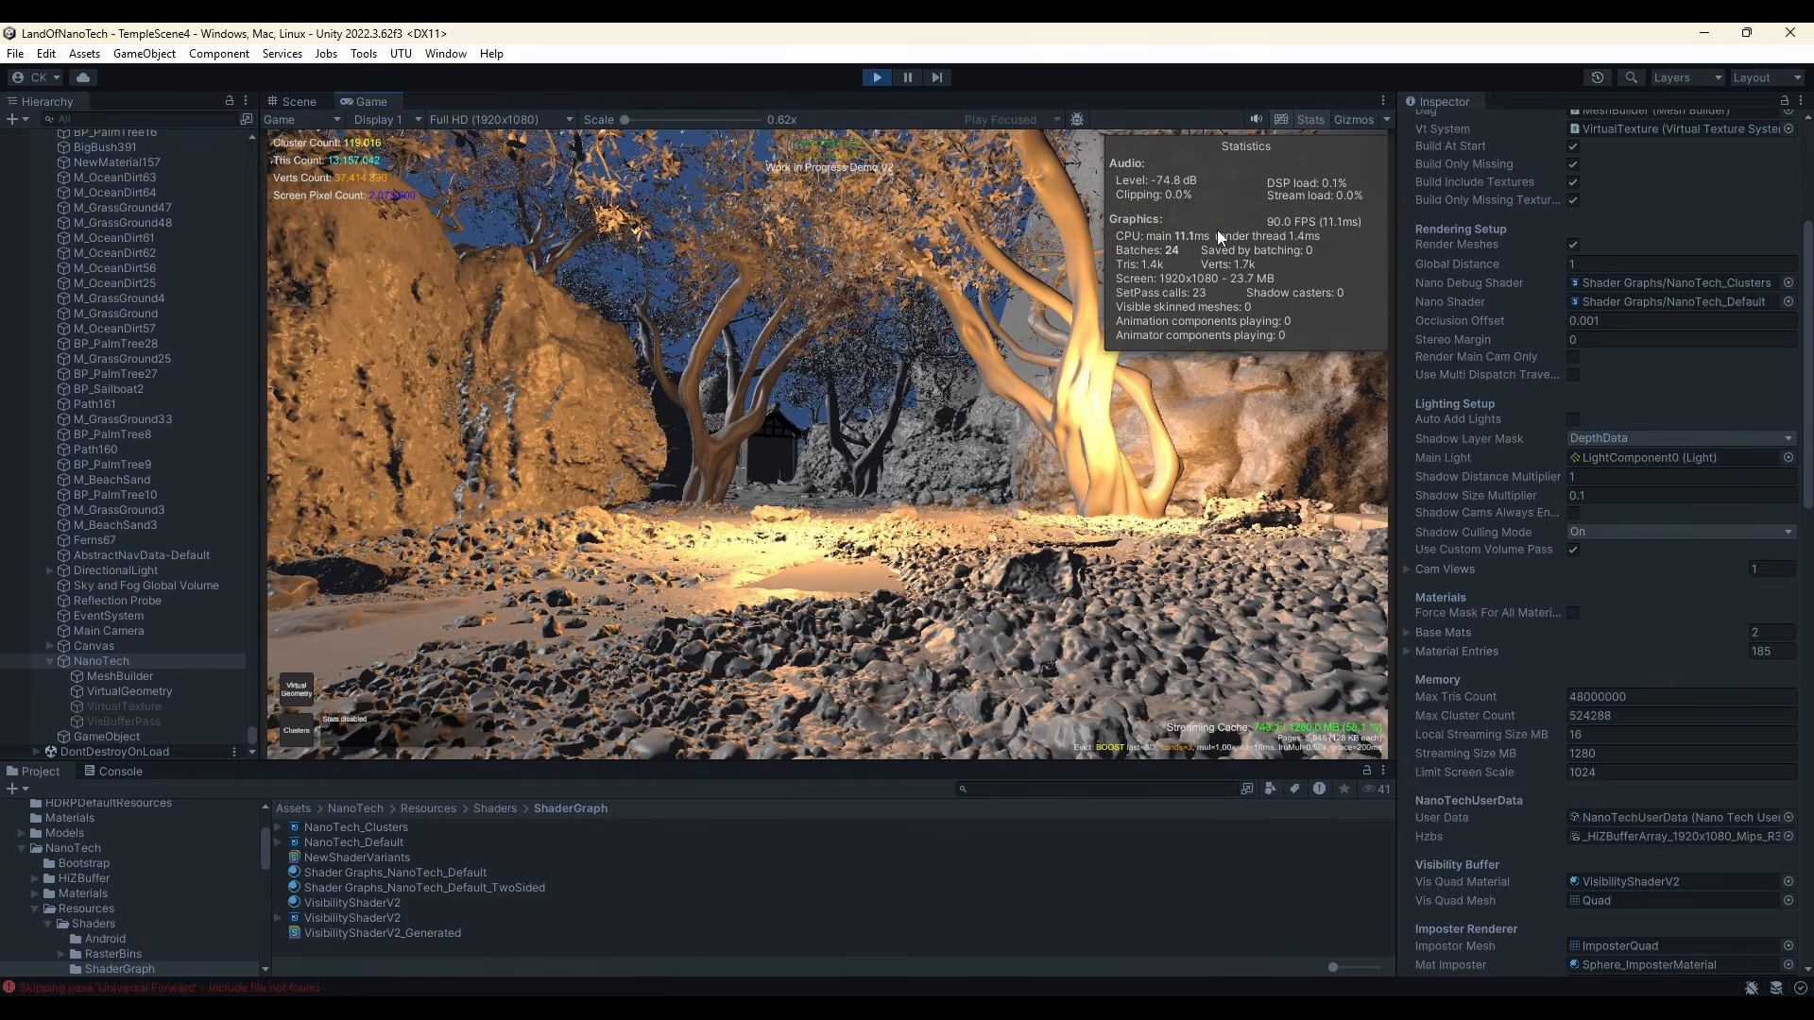
pyautogui.moveTo(1210, 420); pyautogui.dragTo(1194, 421, button='right')
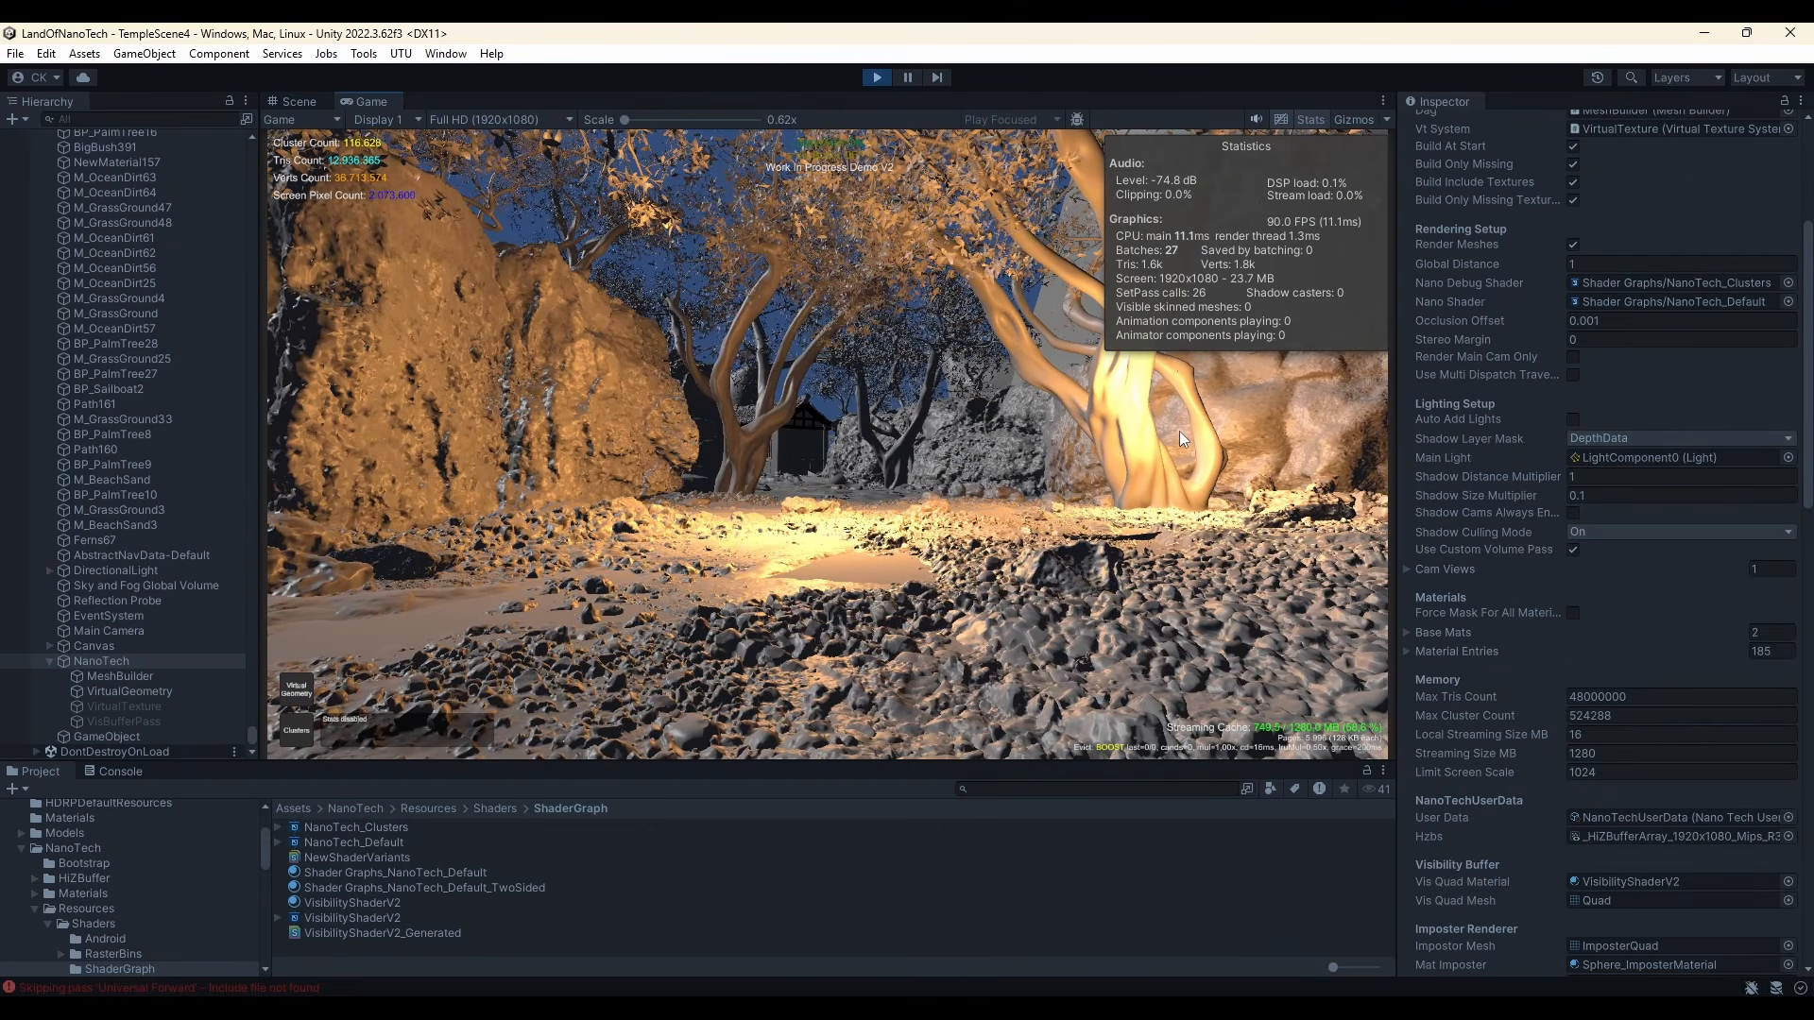
pyautogui.moveTo(1179, 431); pyautogui.dragTo(1226, 464, button='right')
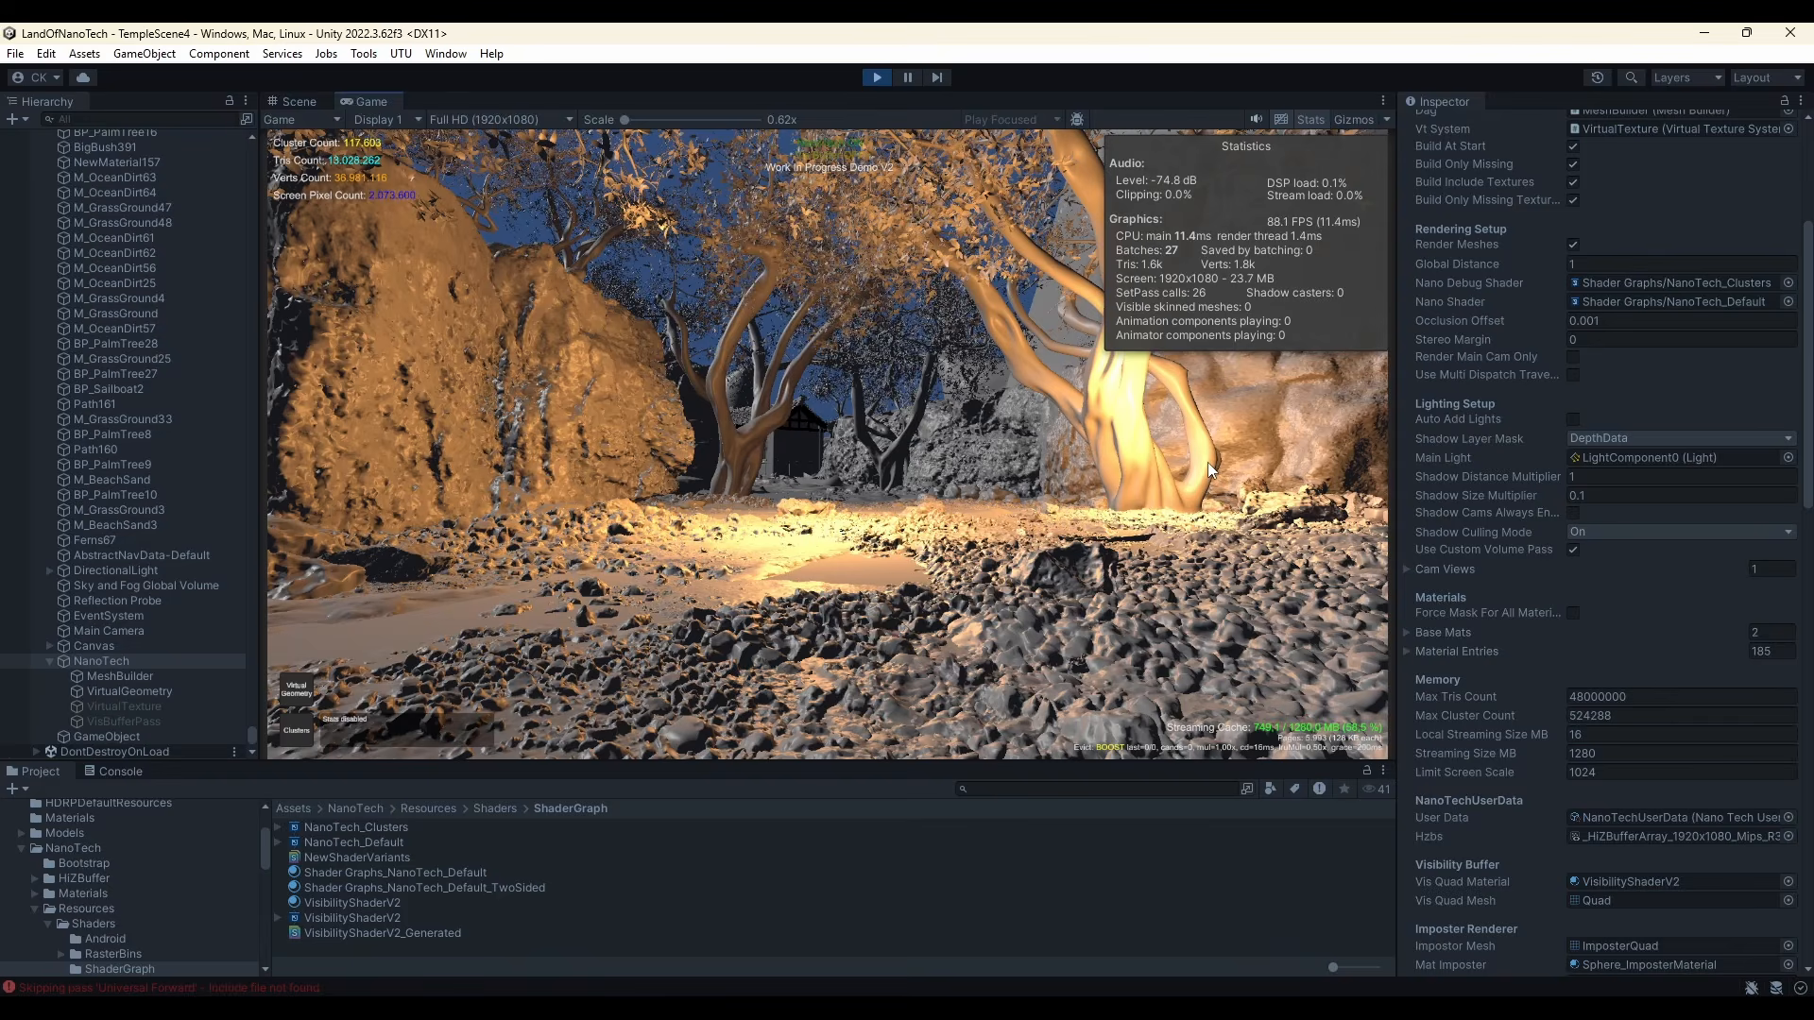
pyautogui.moveTo(1212, 462); pyautogui.dragTo(1211, 462, button='right')
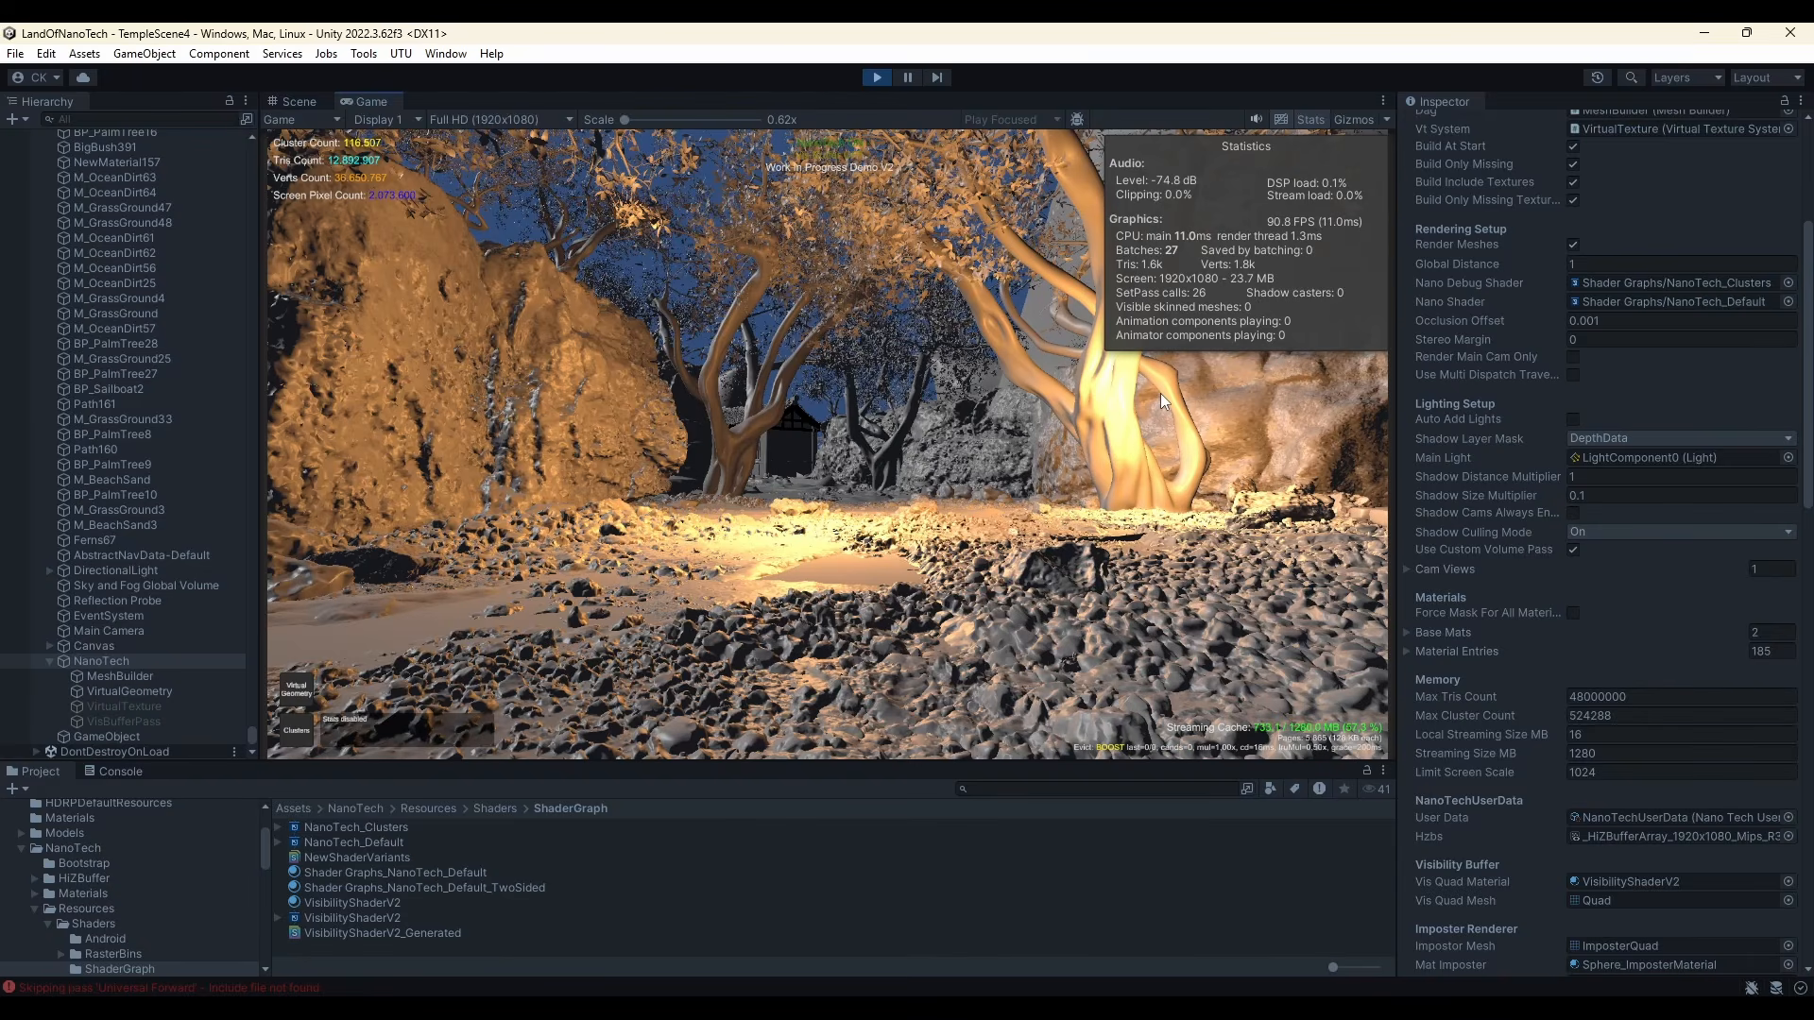
pyautogui.moveTo(1161, 393); pyautogui.dragTo(1116, 414, button='right')
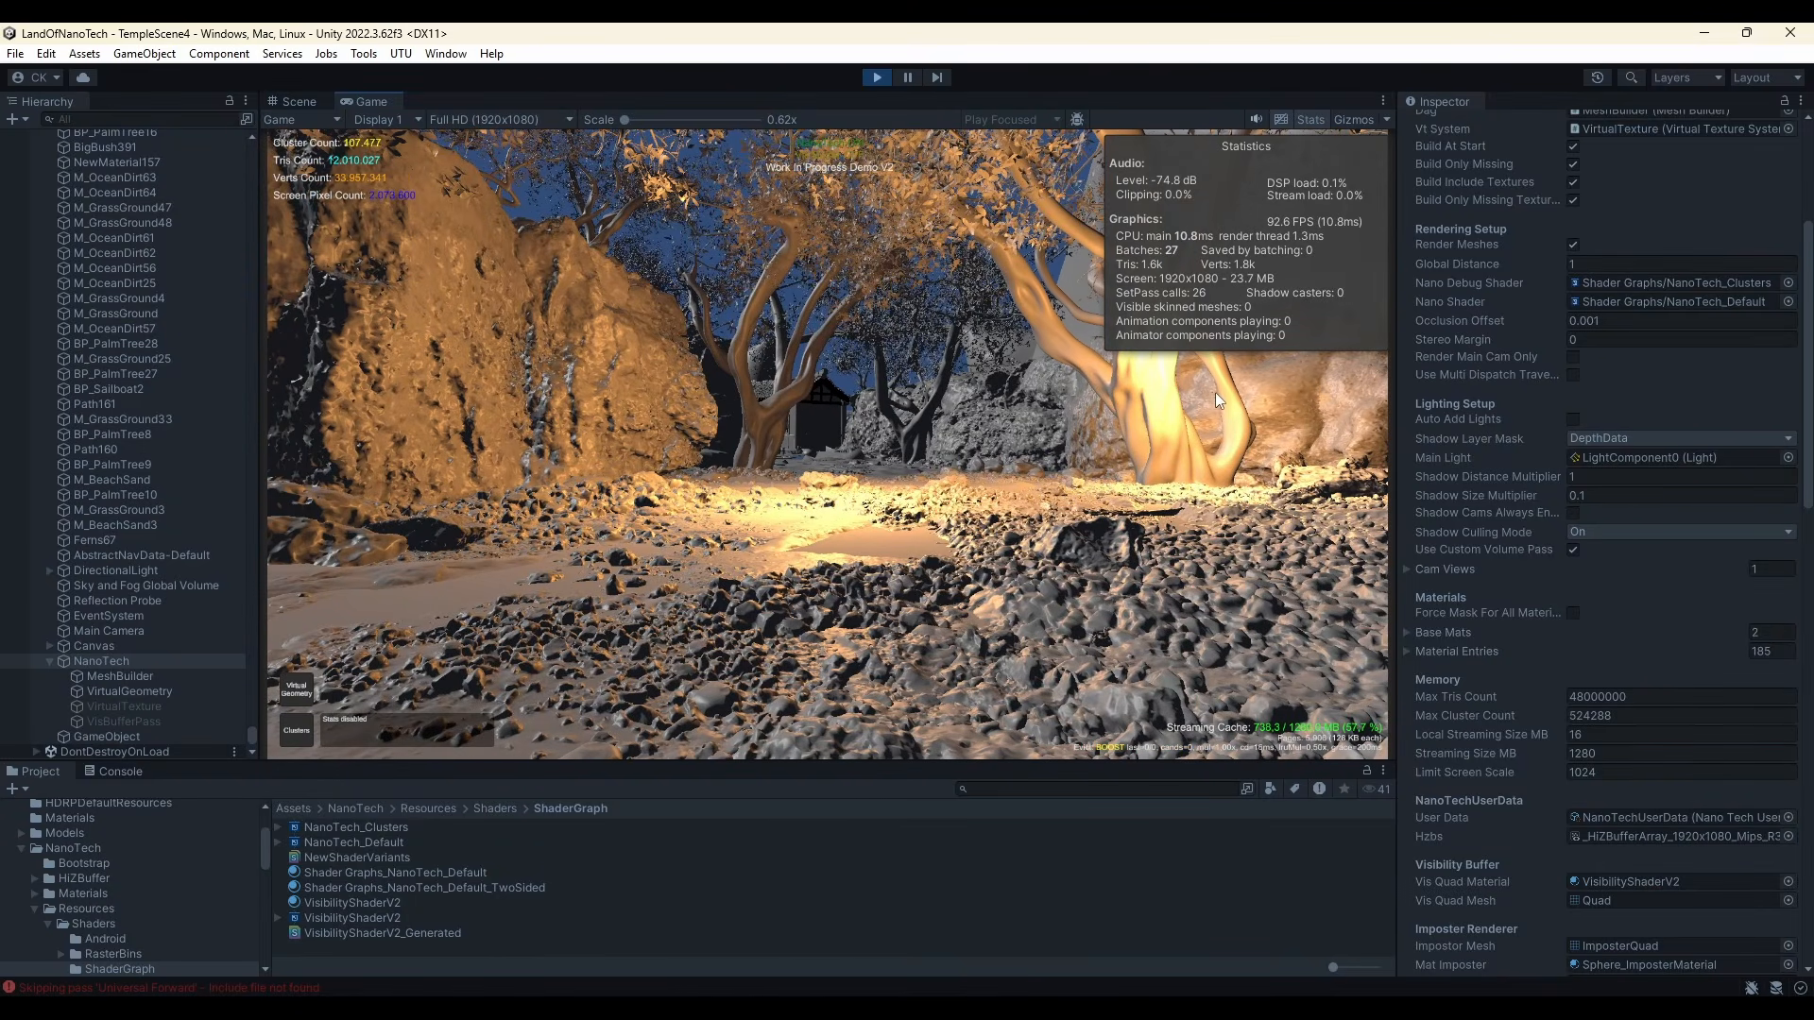
pyautogui.moveTo(1214, 393); pyautogui.dragTo(1220, 393, button='right')
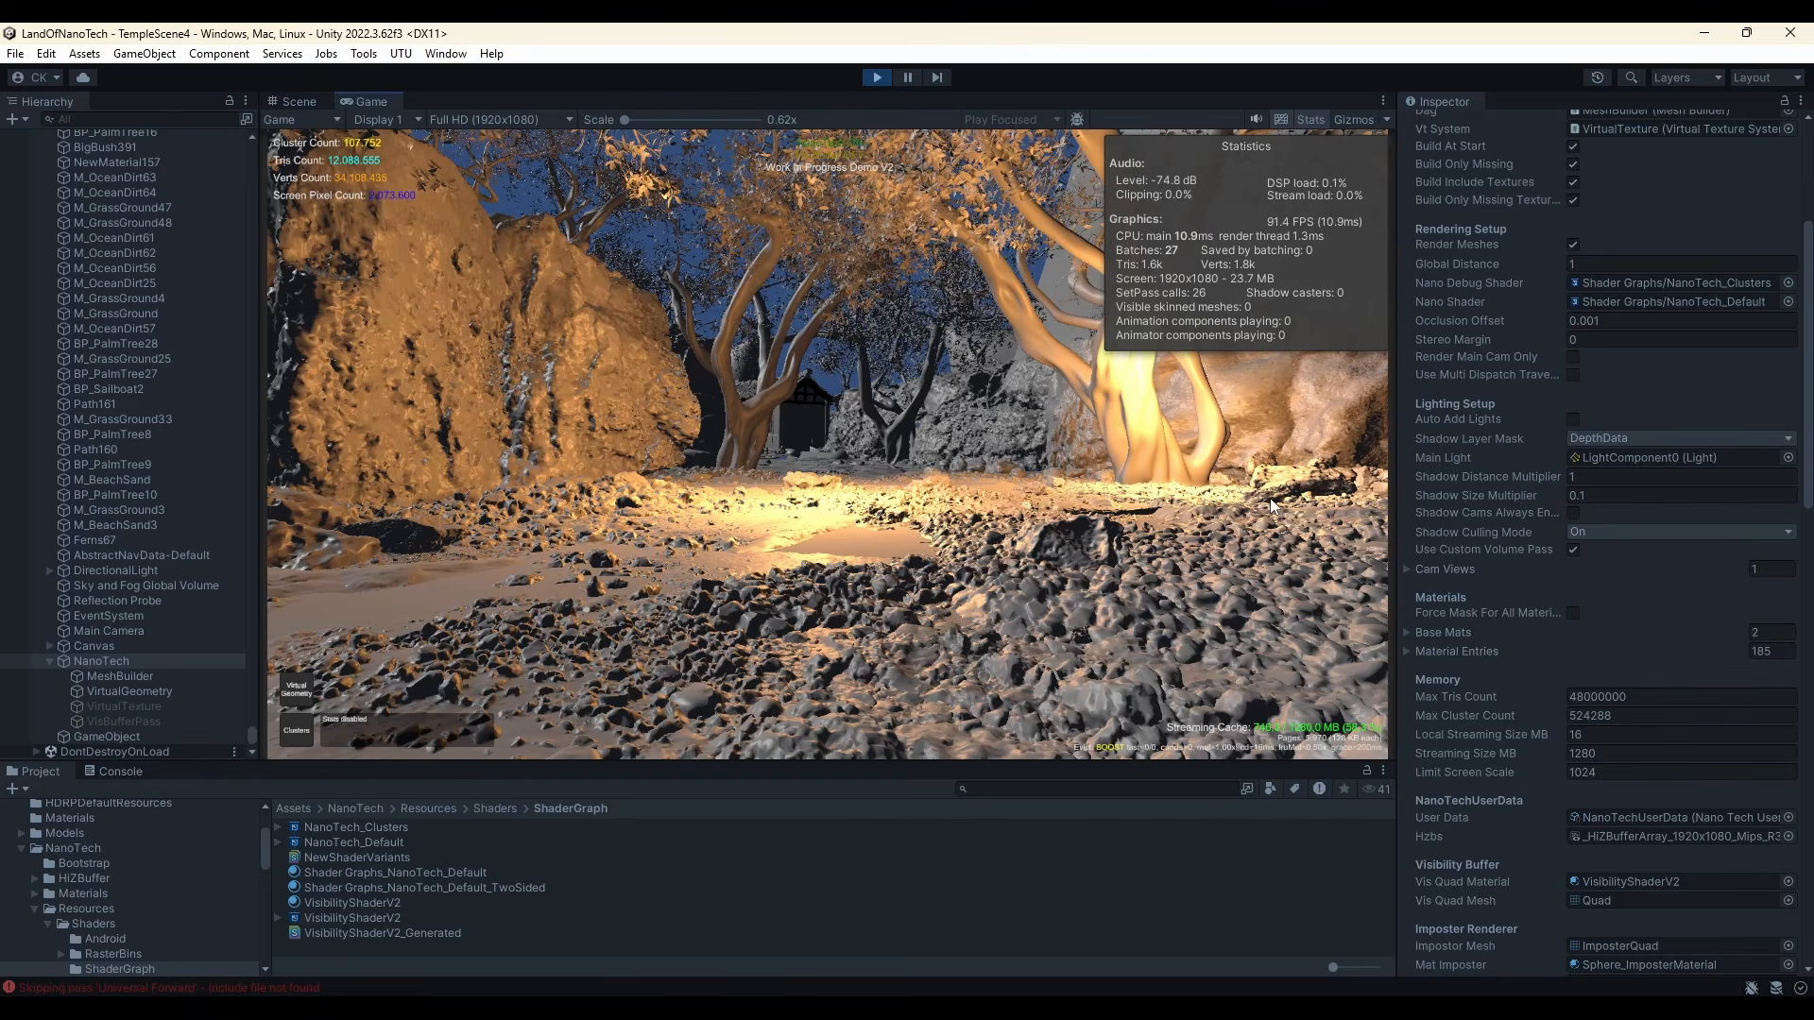
pyautogui.moveTo(1168, 497); pyautogui.dragTo(1181, 454, button='right')
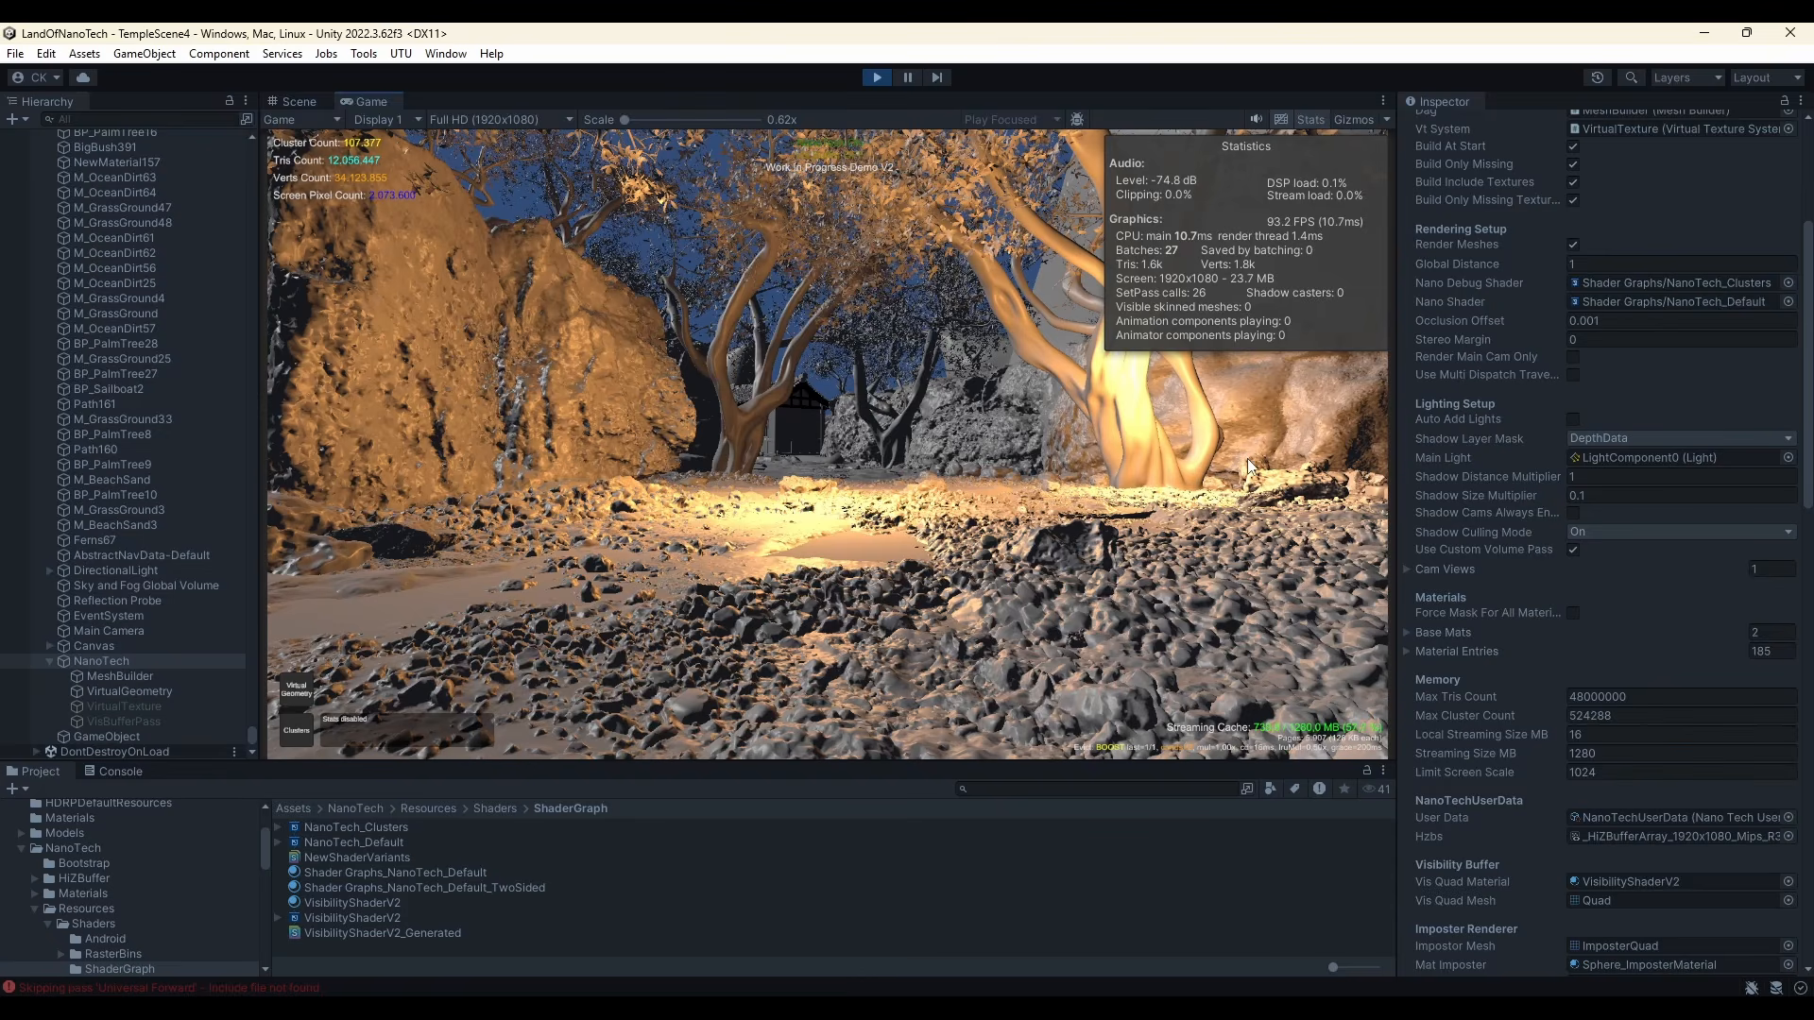